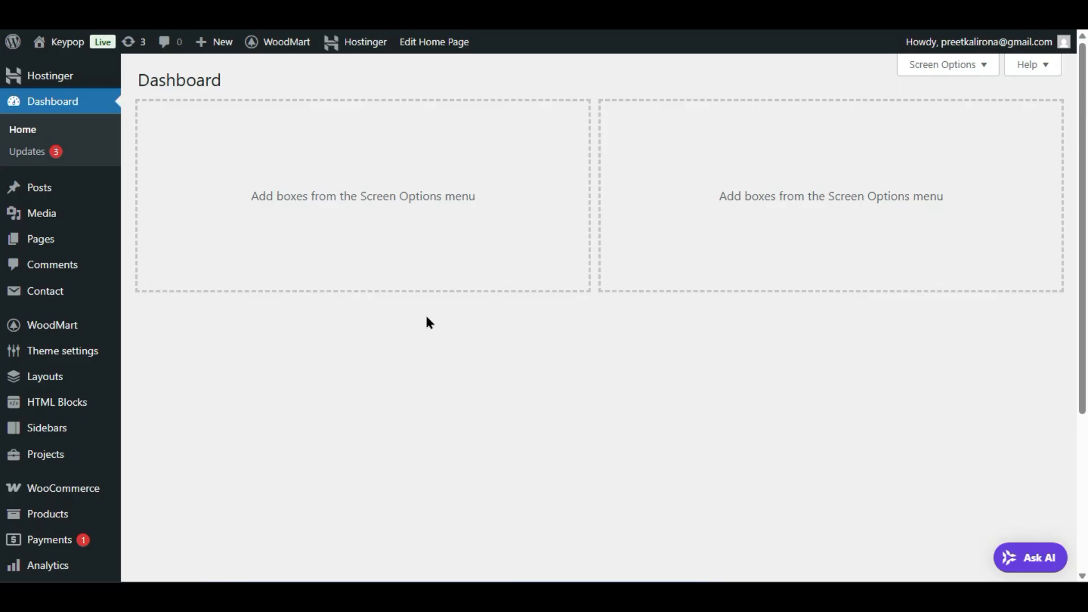
Step: Open the WooCommerce general settings and review the store address fields
scroll(232, 343, "down", 2)
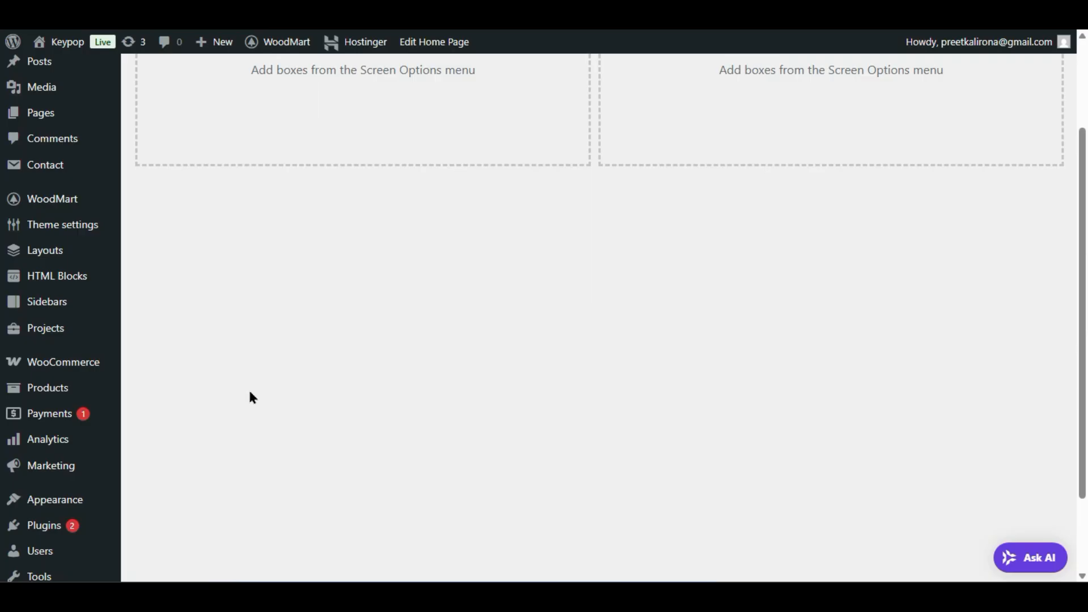
mouse_move(77, 371)
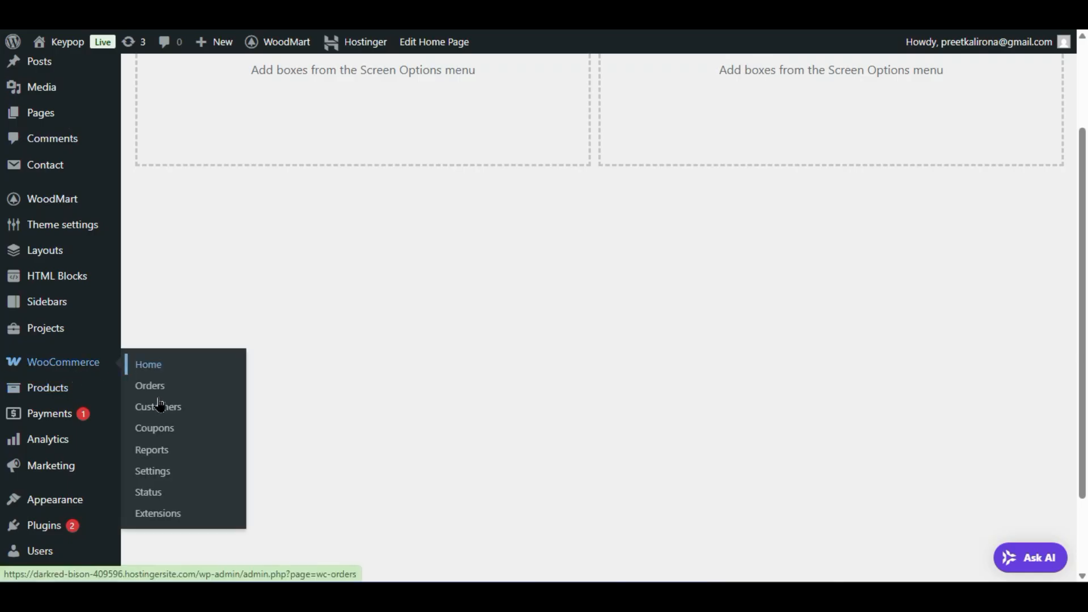
left_click(158, 470)
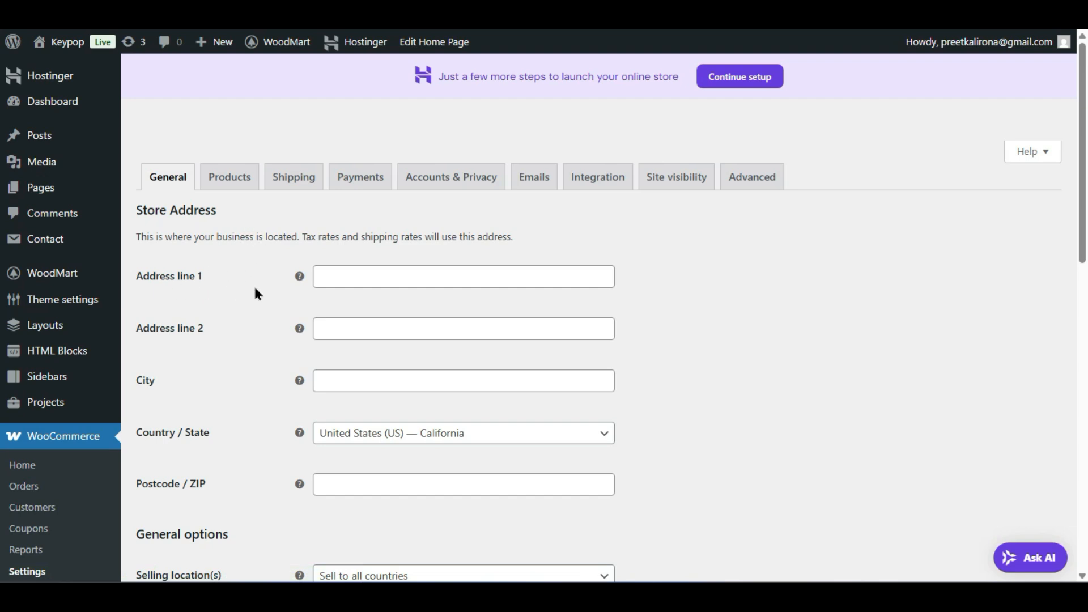
scroll(255, 293, "down", 2)
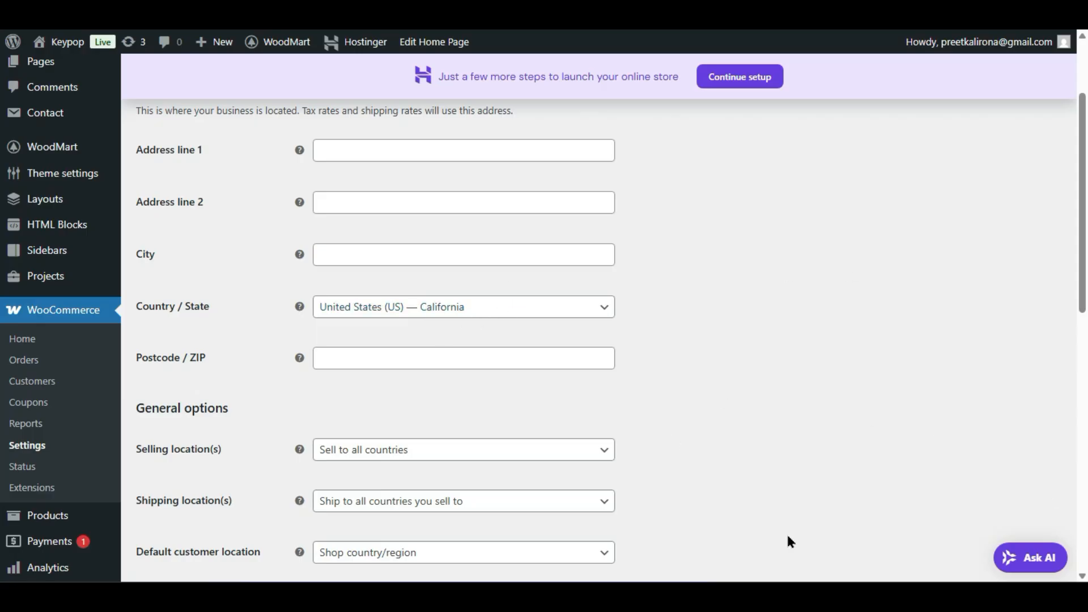
scroll(514, 412, "down", 2)
scroll(515, 412, "up", 3)
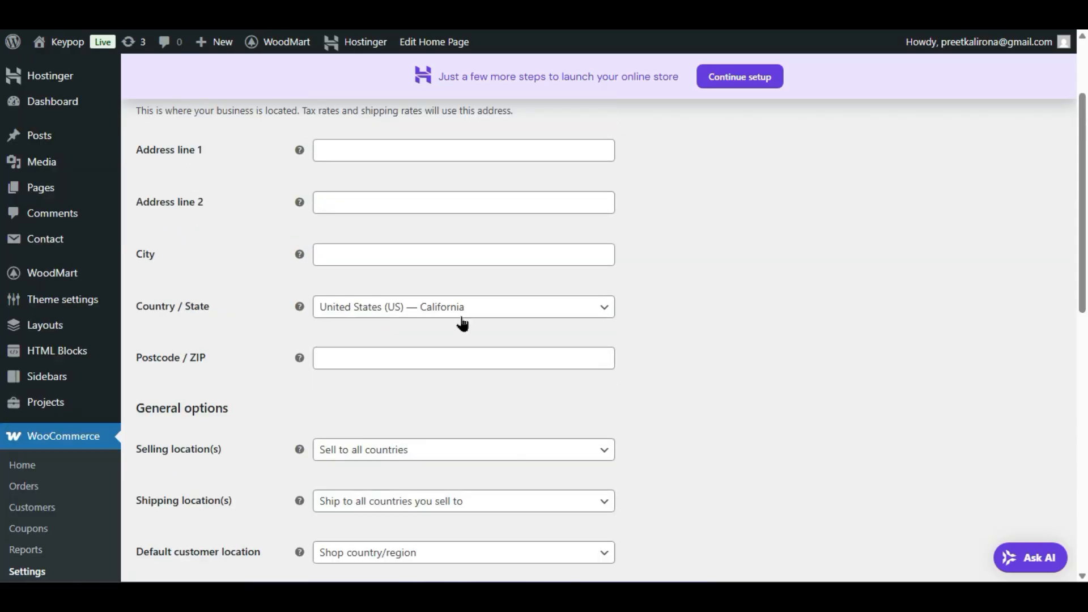
Step: Set the selling locations to all countries except Bahrain, Bangladesh and Belarus
scroll(277, 376, "down", 2)
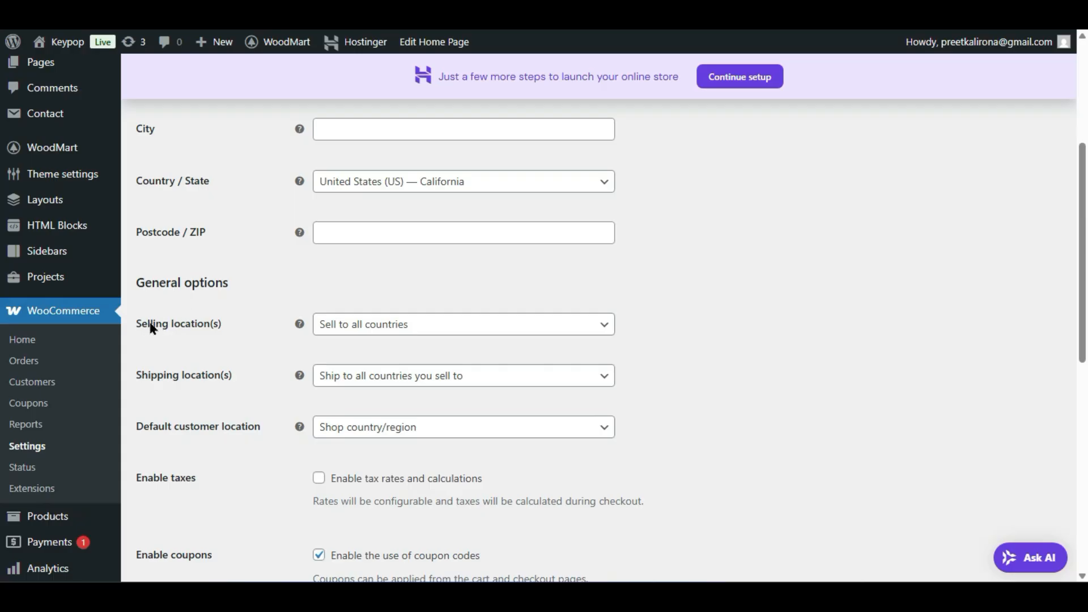
left_click(395, 326)
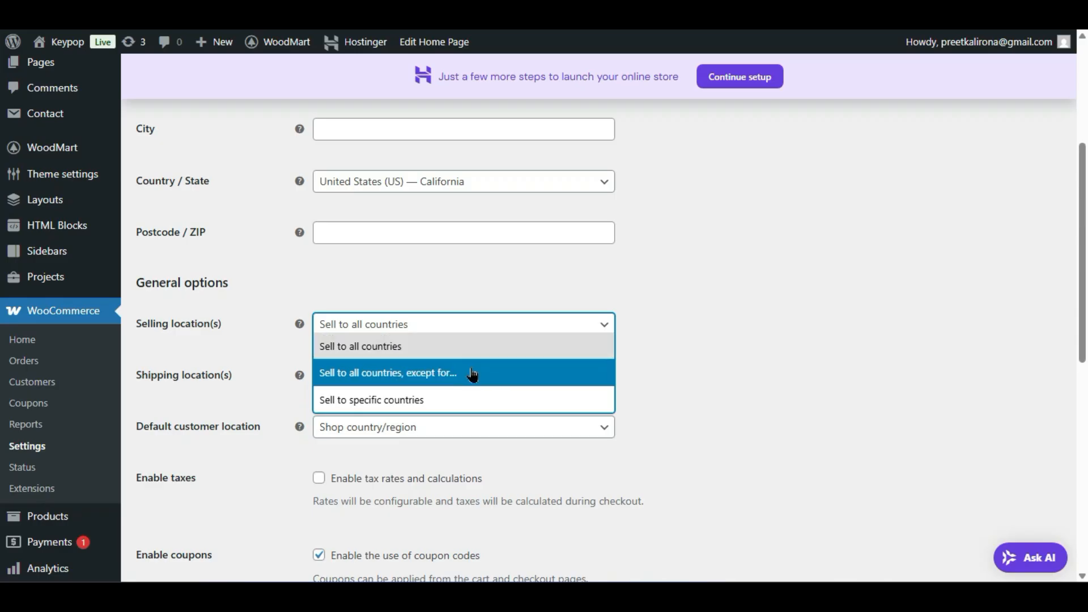
left_click(506, 374)
left_click(506, 379)
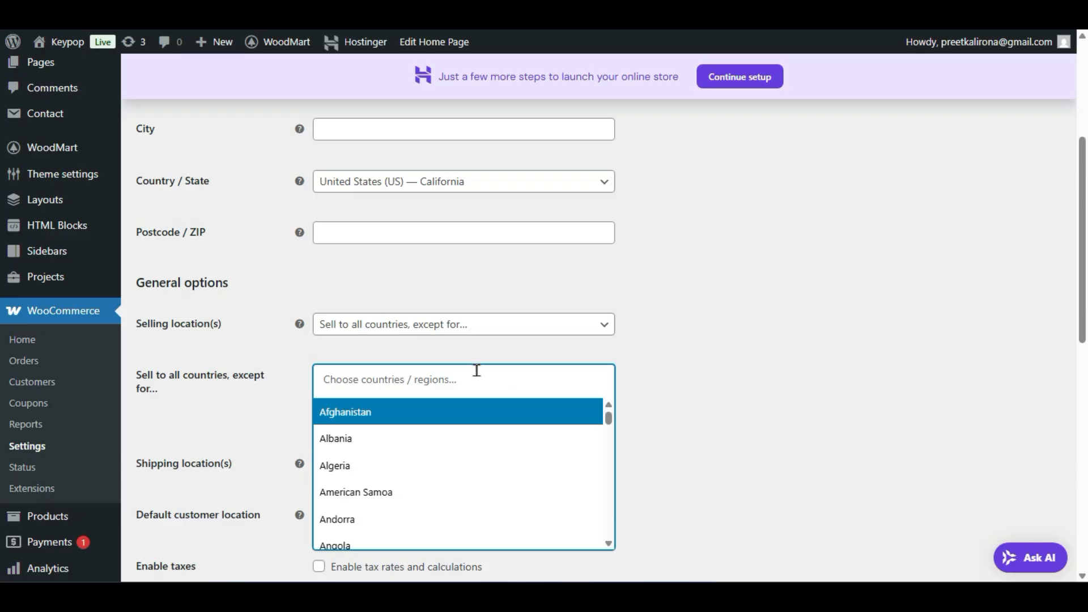
scroll(426, 465, "down", 2)
scroll(426, 483, "down", 3)
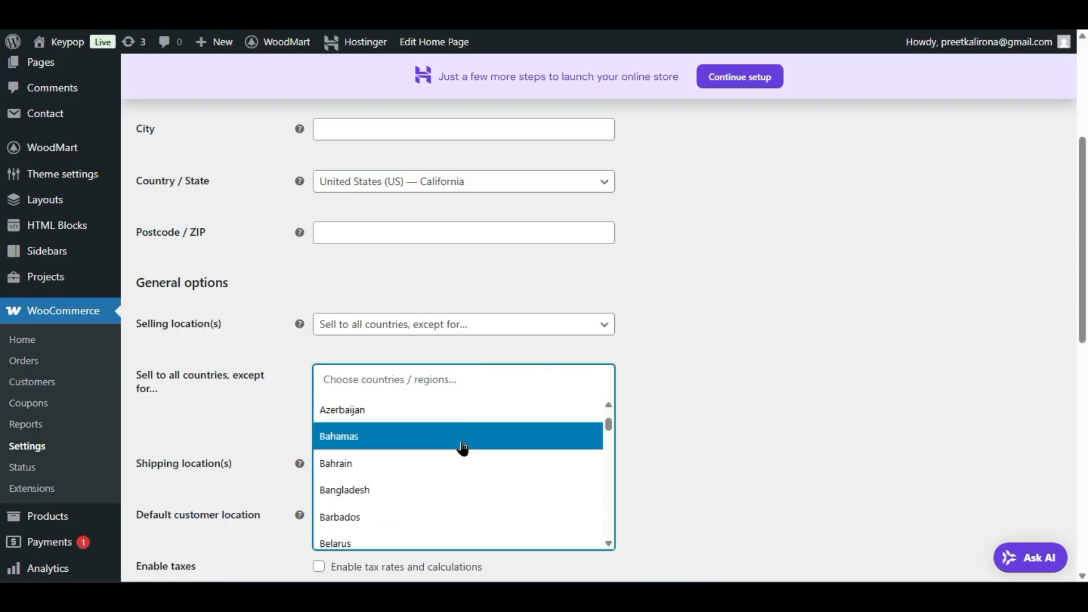
left_click(453, 473)
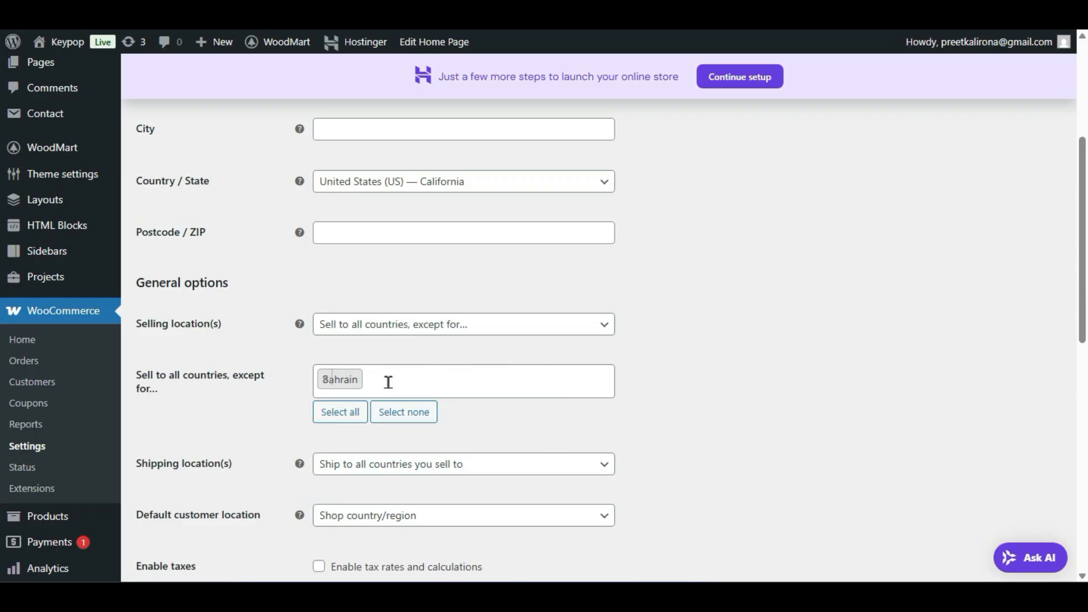
left_click(421, 380)
left_click(424, 458)
left_click(477, 380)
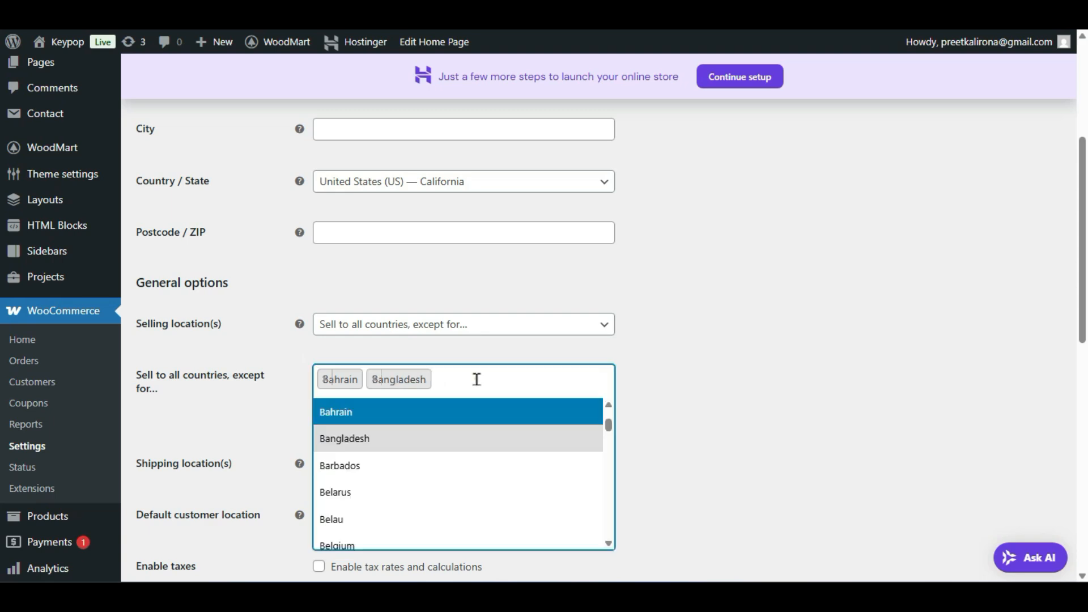
left_click(482, 492)
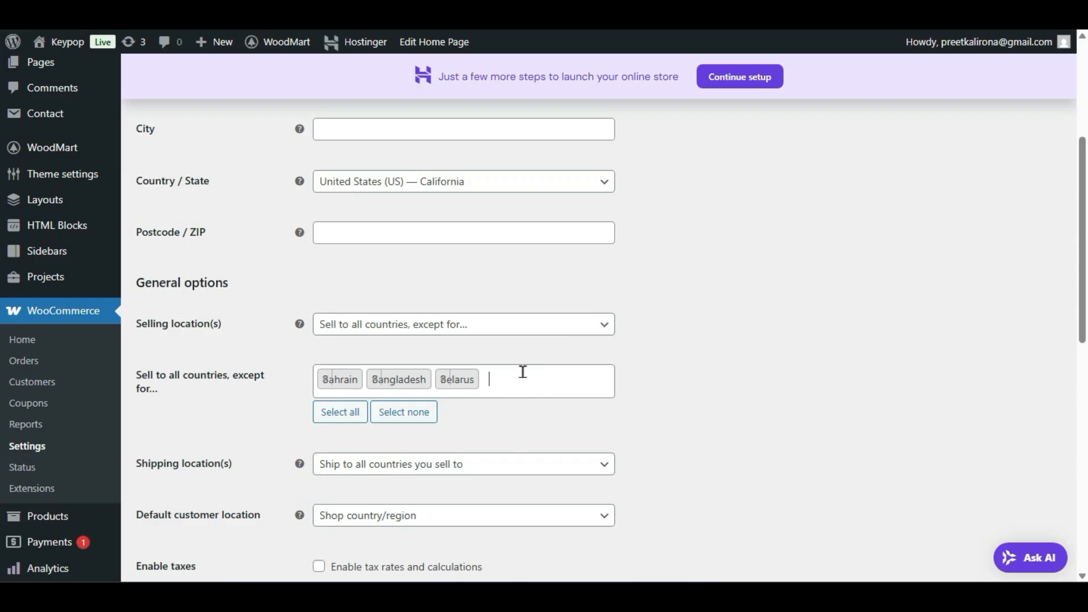
Step: Restrict the selling locations to specific countries and add United States (US) as the allowed country
left_click(446, 323)
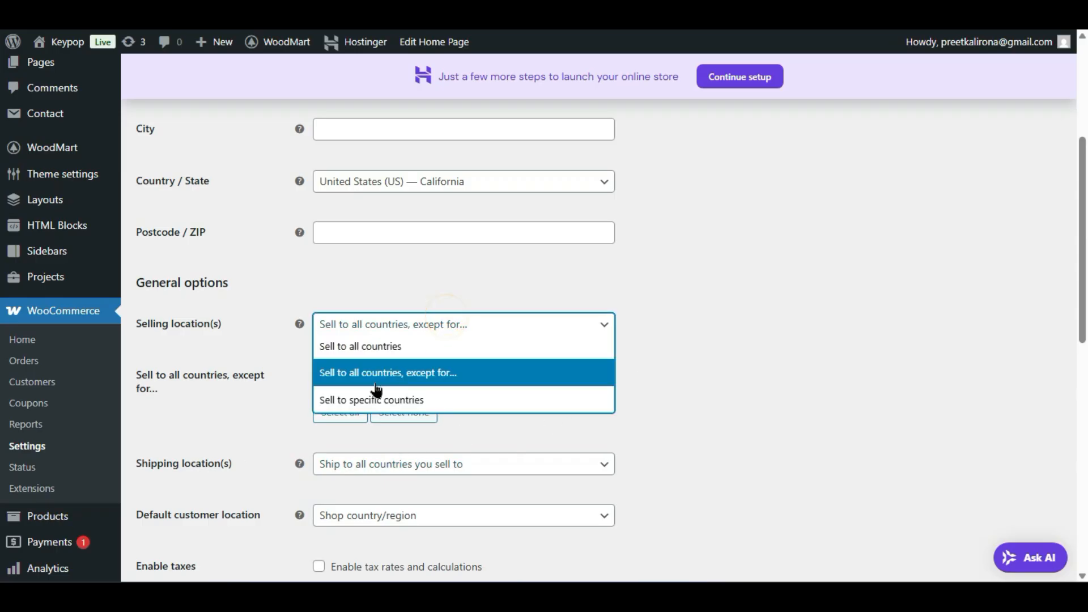
left_click(413, 403)
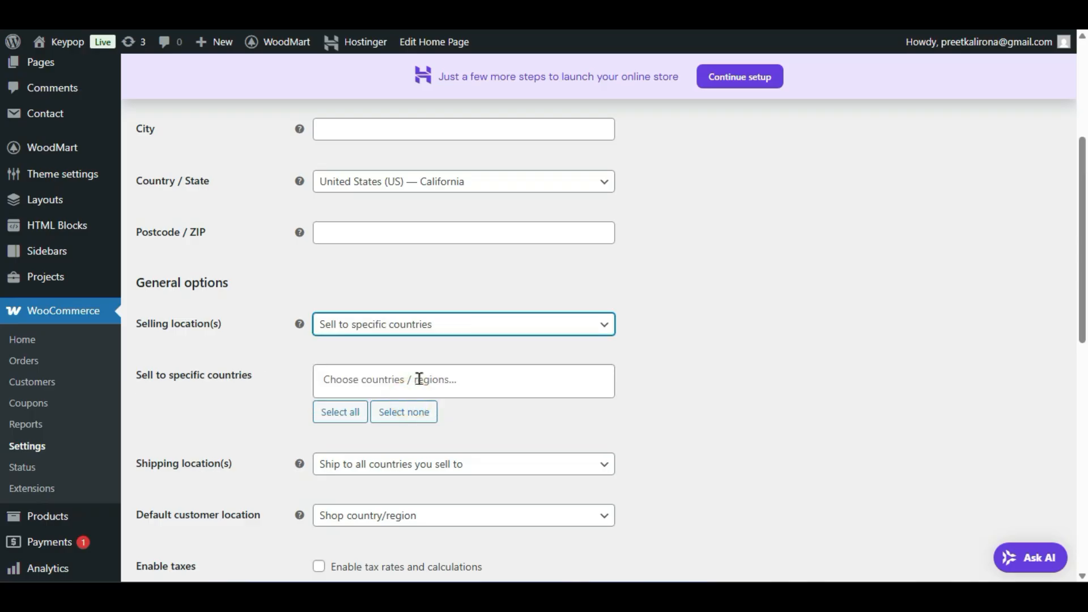
left_click(419, 379)
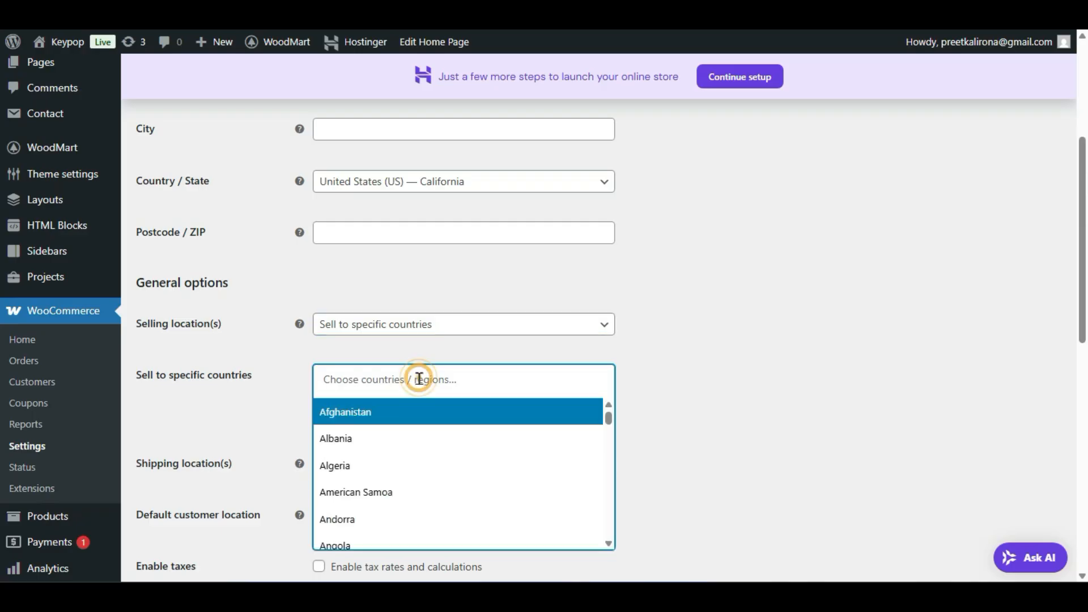
type("uni")
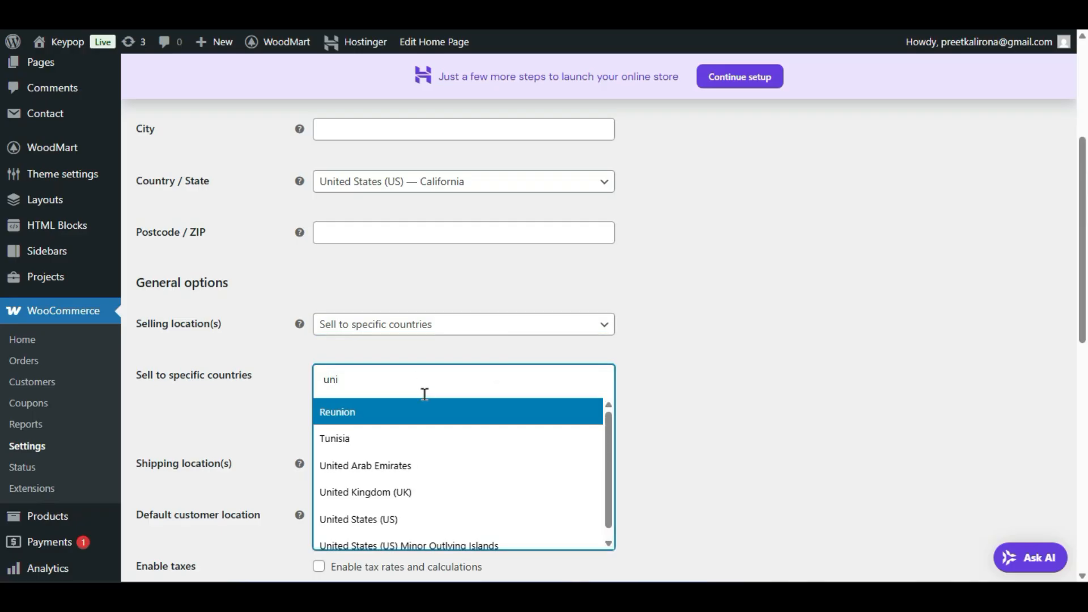
left_click(391, 518)
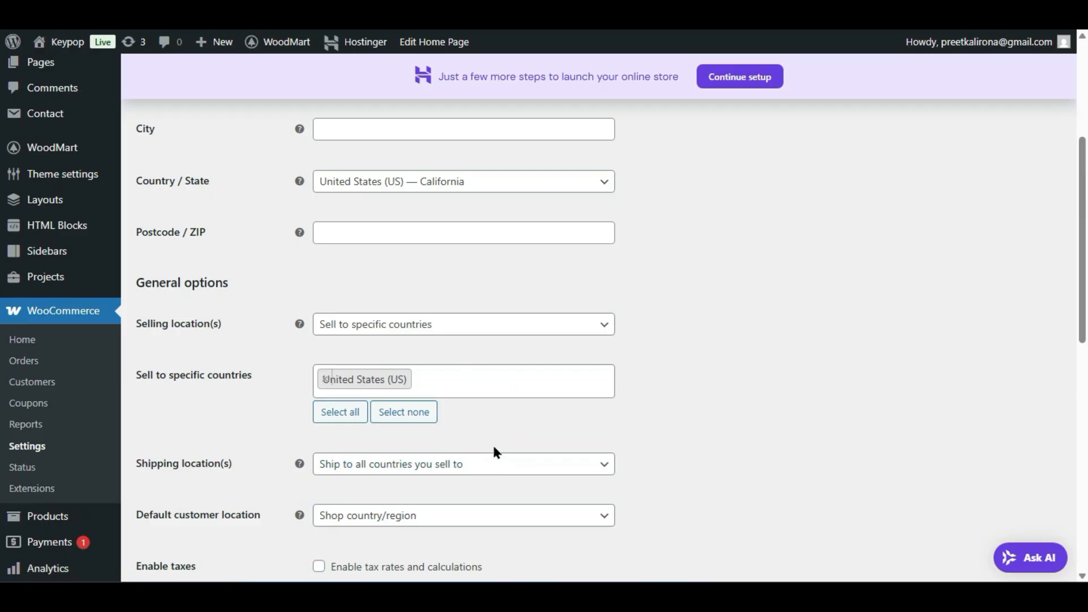
Step: Try the shipping location options for specific countries only and for all countries
scroll(230, 359, "down", 2)
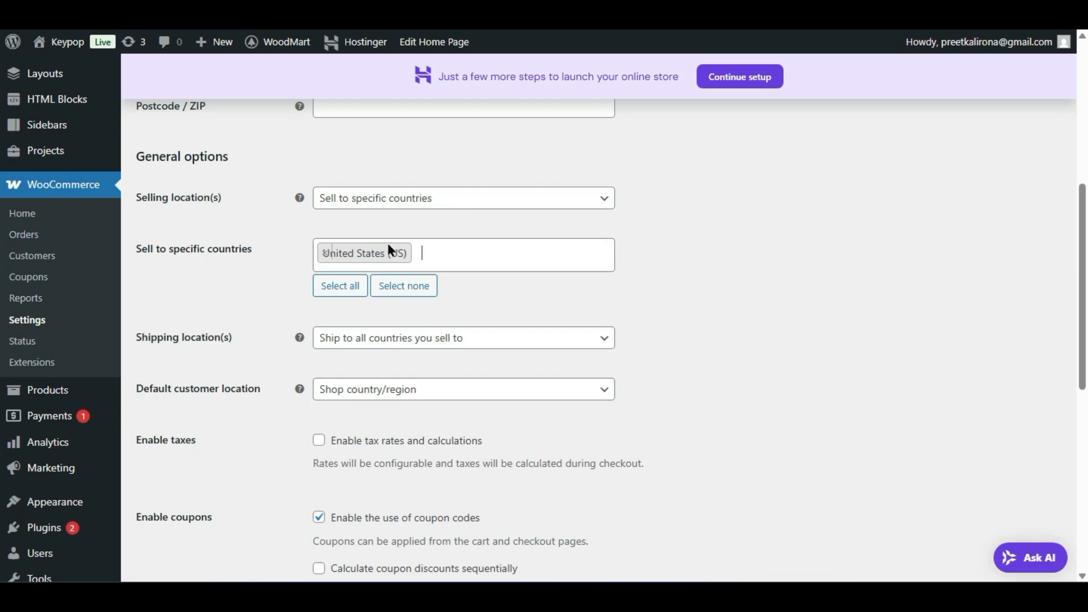
left_click(337, 344)
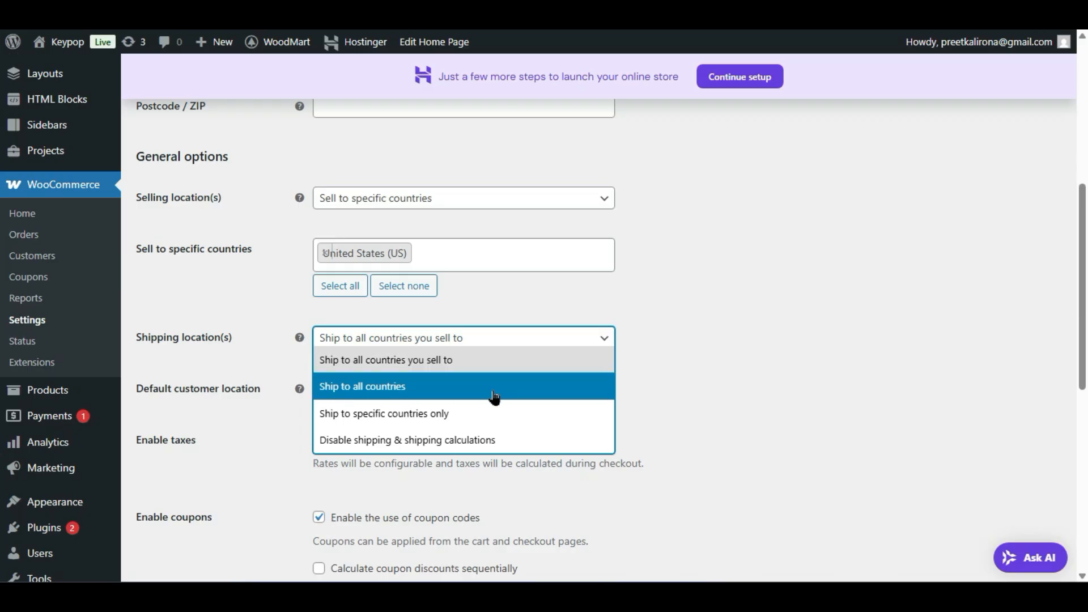
left_click(338, 414)
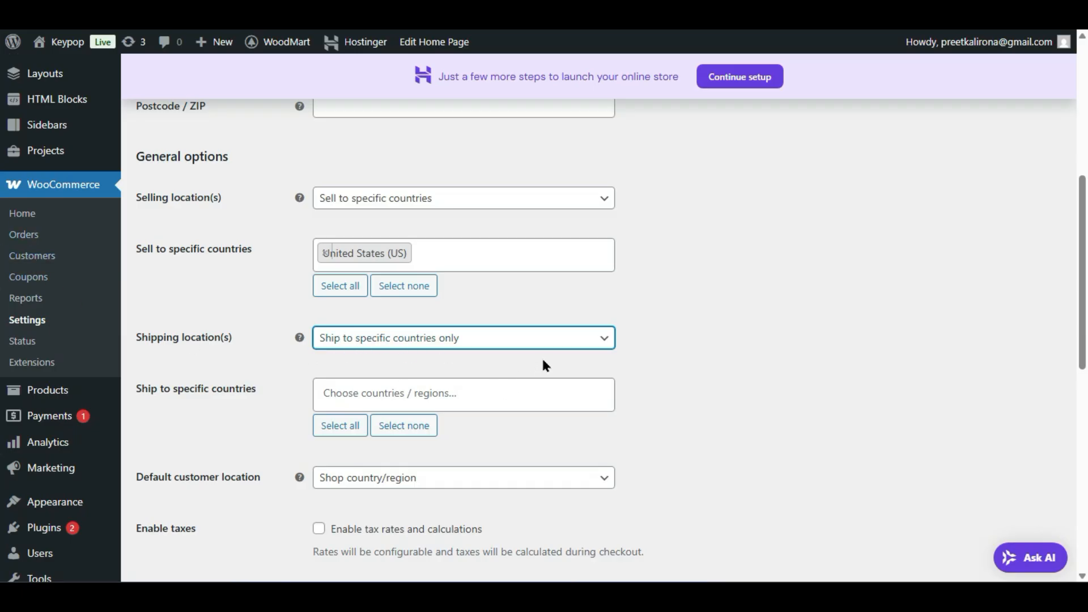
left_click(445, 340)
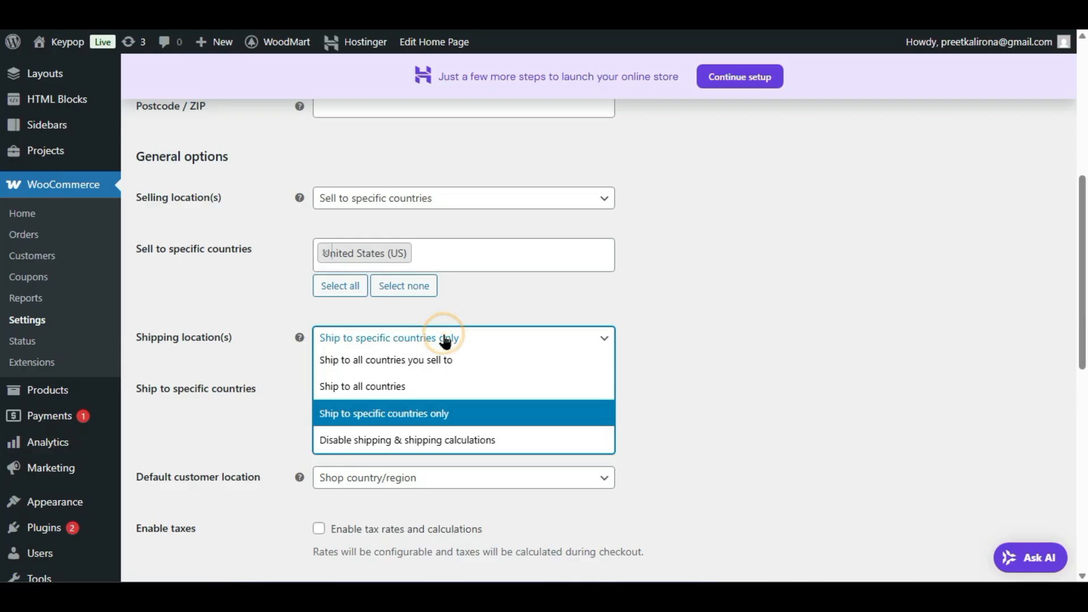
left_click(452, 388)
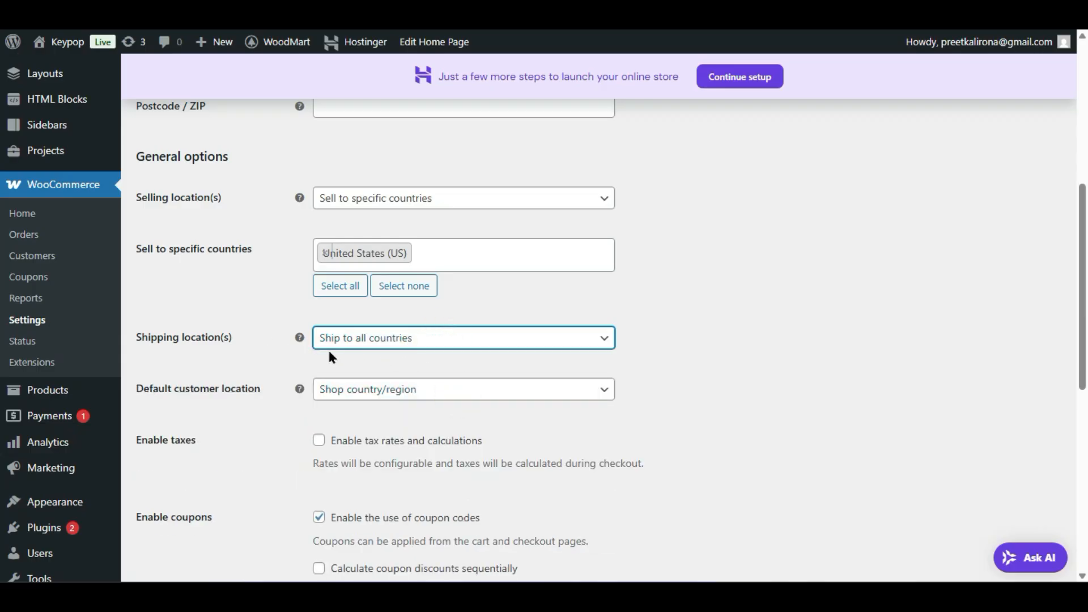
Step: Set the shipping locations to "Disable shipping & shipping calculations"
left_click(424, 344)
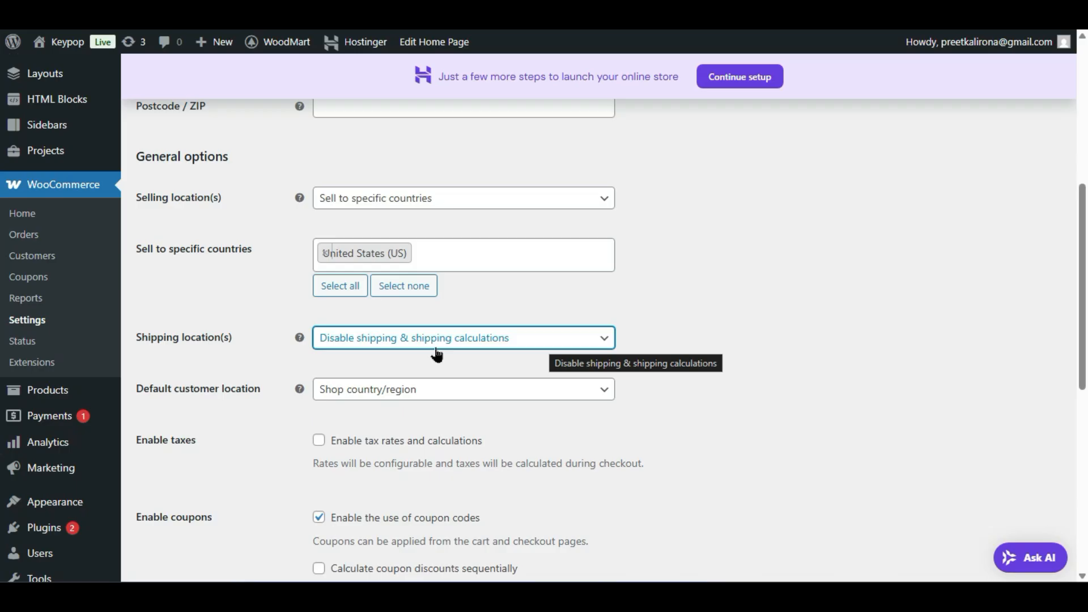
left_click(350, 346)
left_click(381, 437)
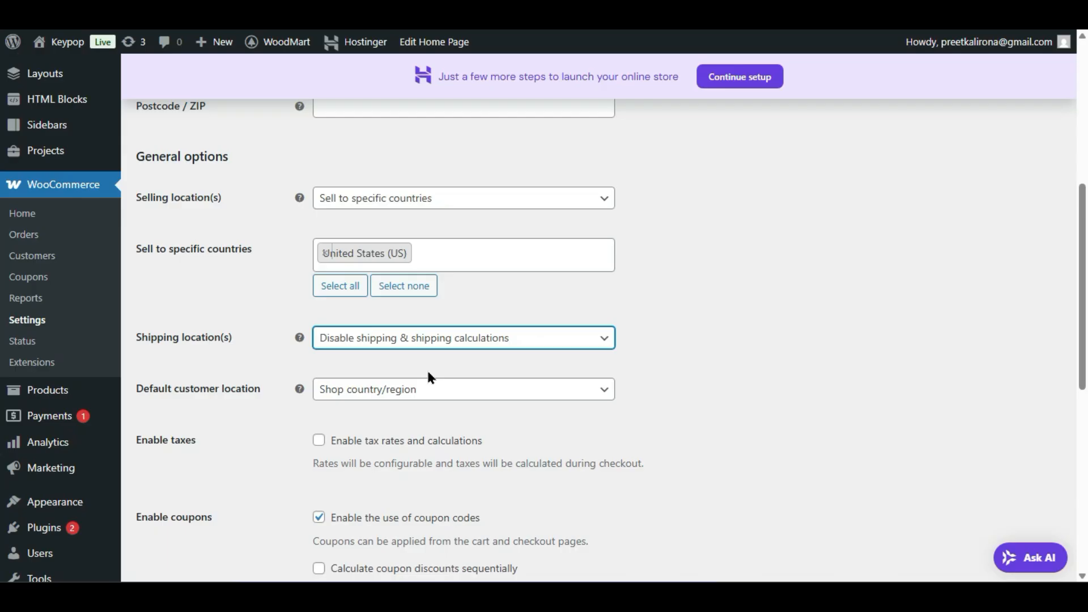
left_click(459, 343)
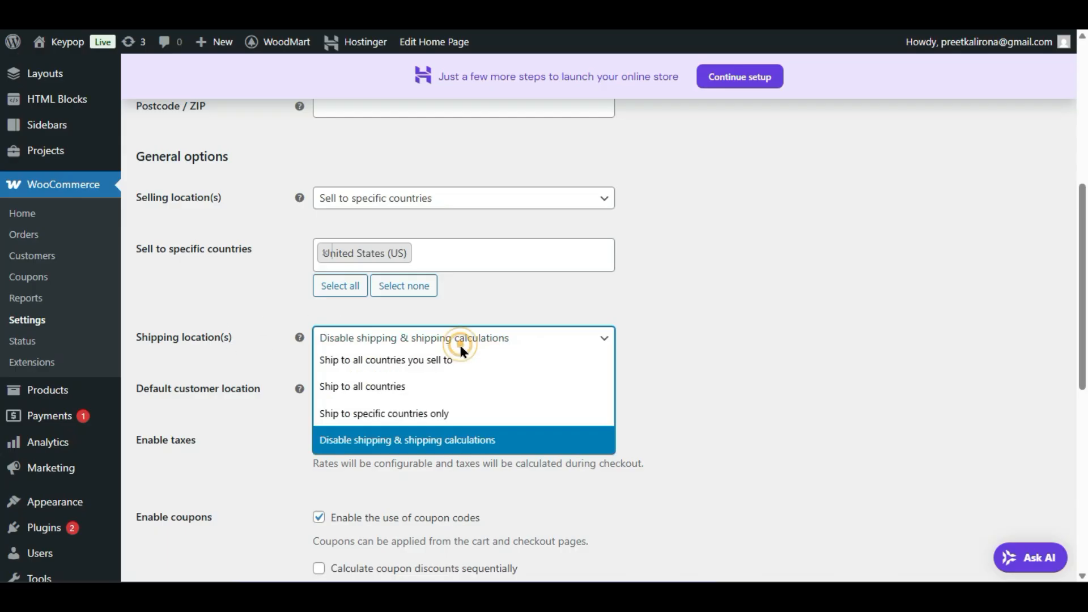
left_click(482, 444)
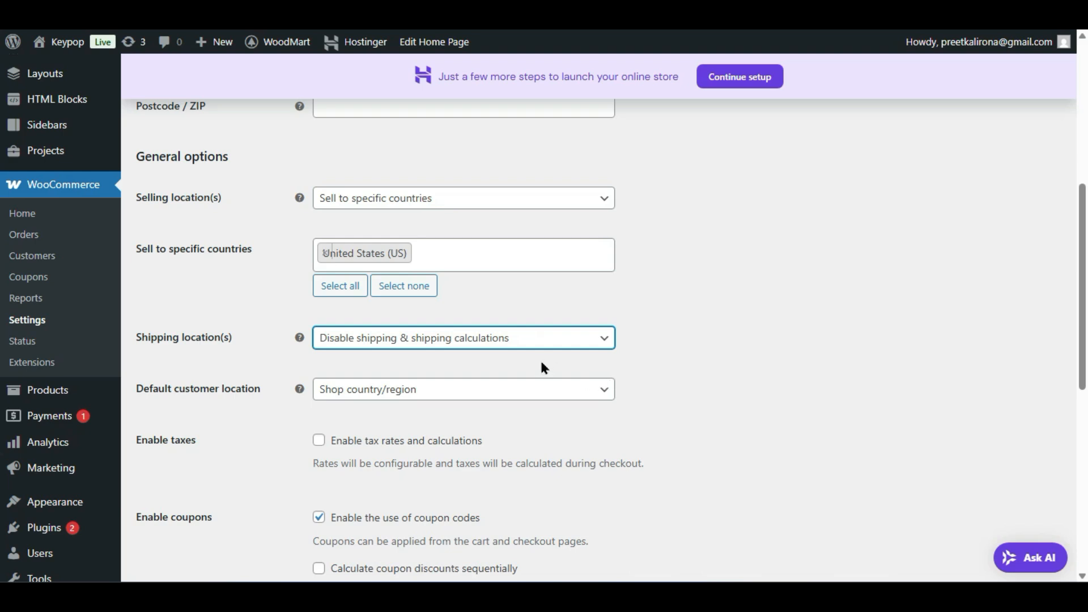
Step: Set the selling locations to "Sell to all countries" and the default customer location to "Shop country/region"
left_click(376, 205)
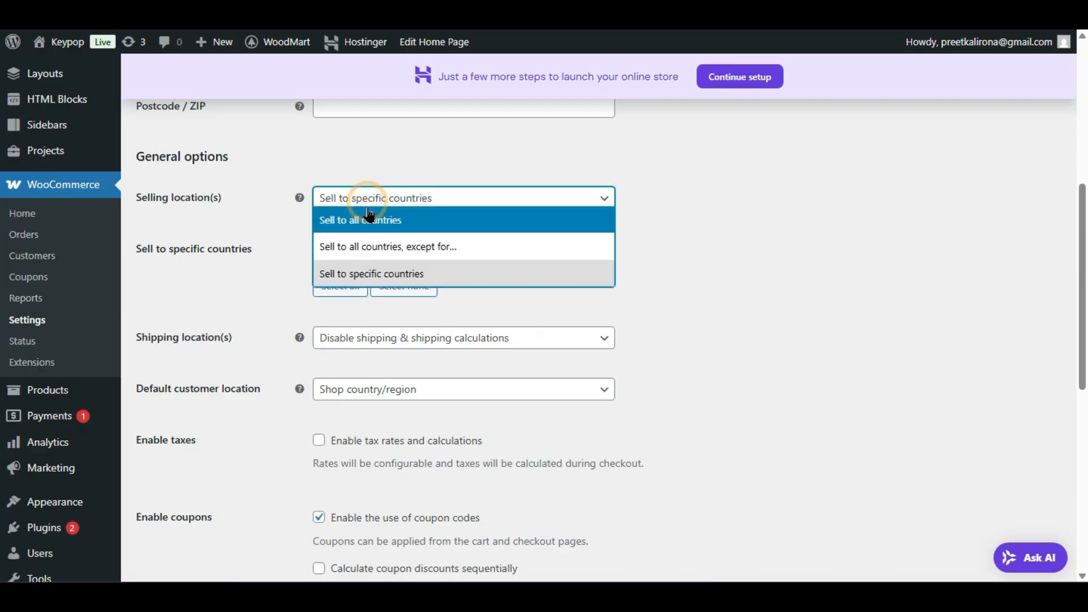
left_click(326, 224)
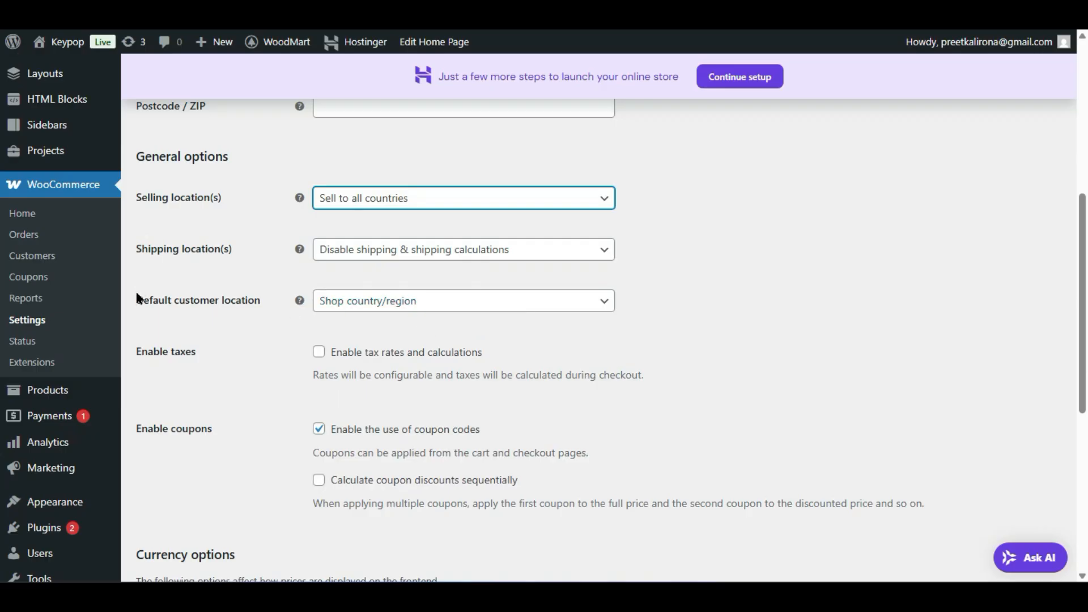
left_click(319, 302)
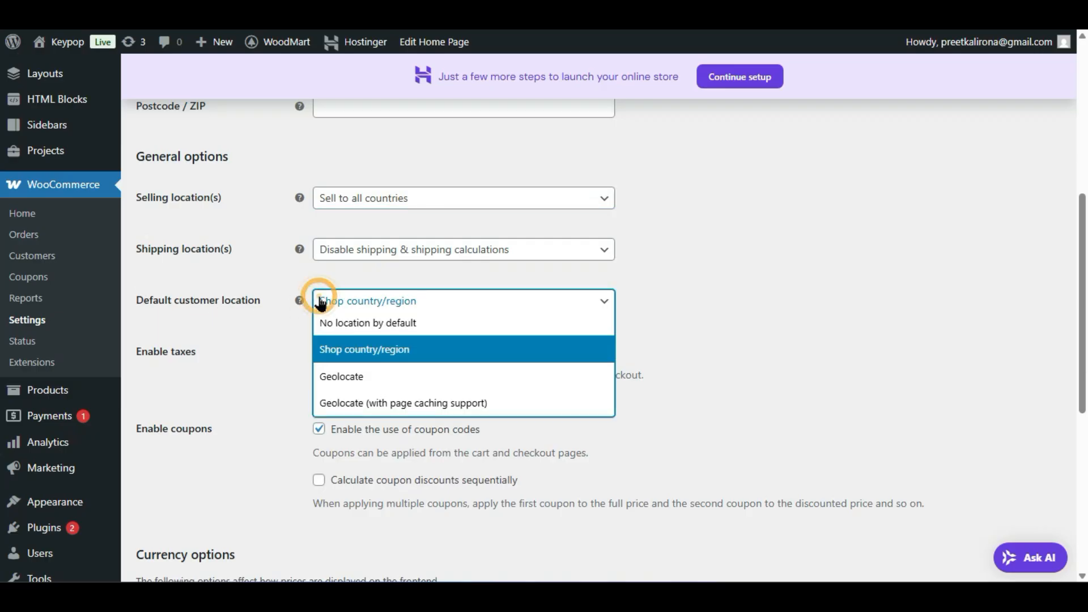
left_click(387, 347)
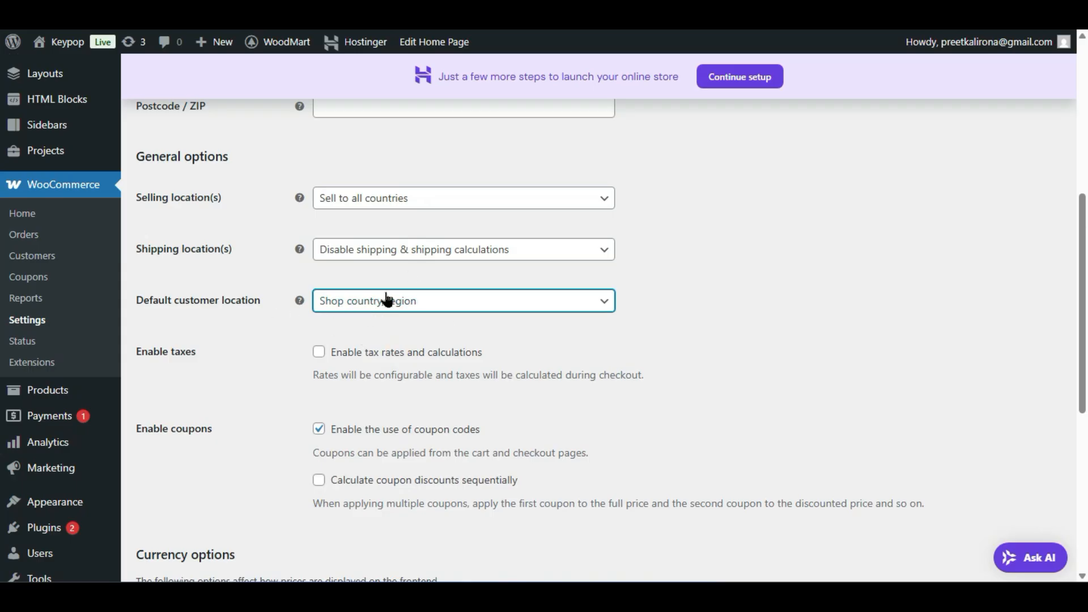
Step: Examine the store address's Country / State setting alongside the available default customer location options
scroll(407, 363, "up", 7)
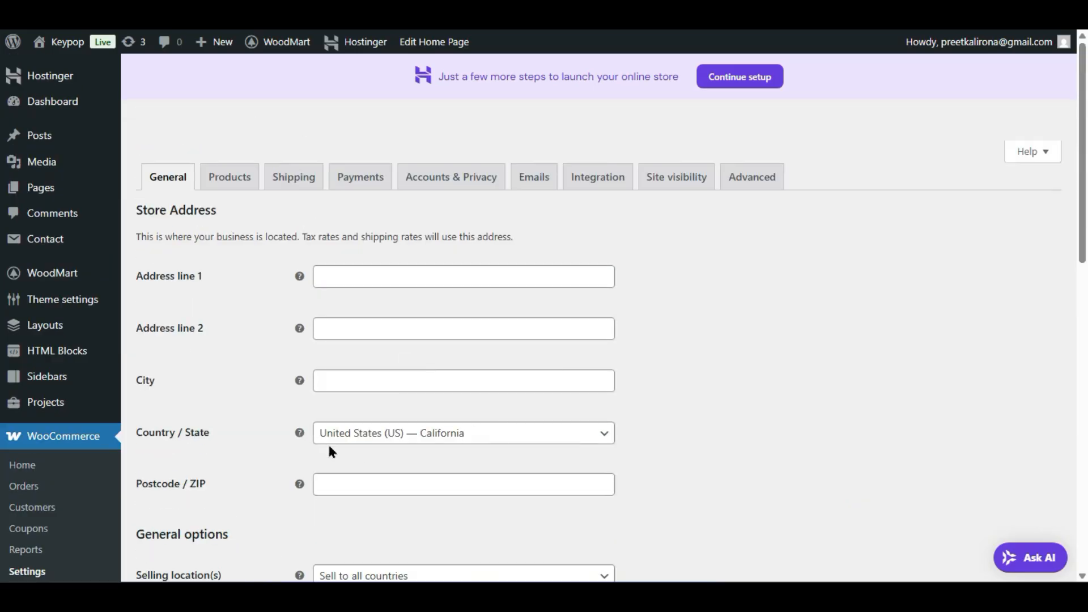
scroll(420, 453, "down", 6)
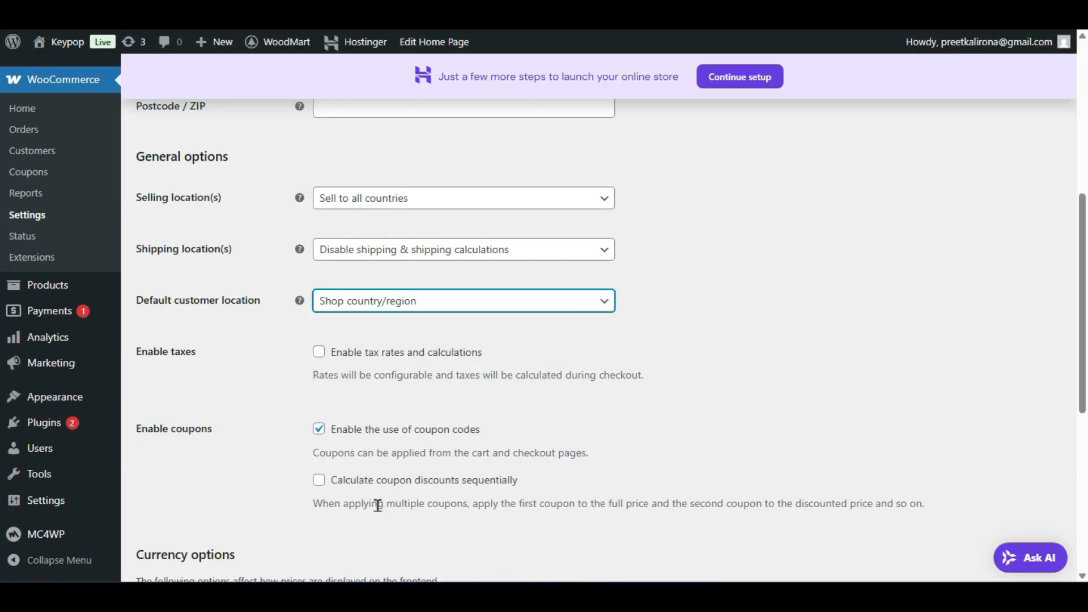
left_click(372, 309)
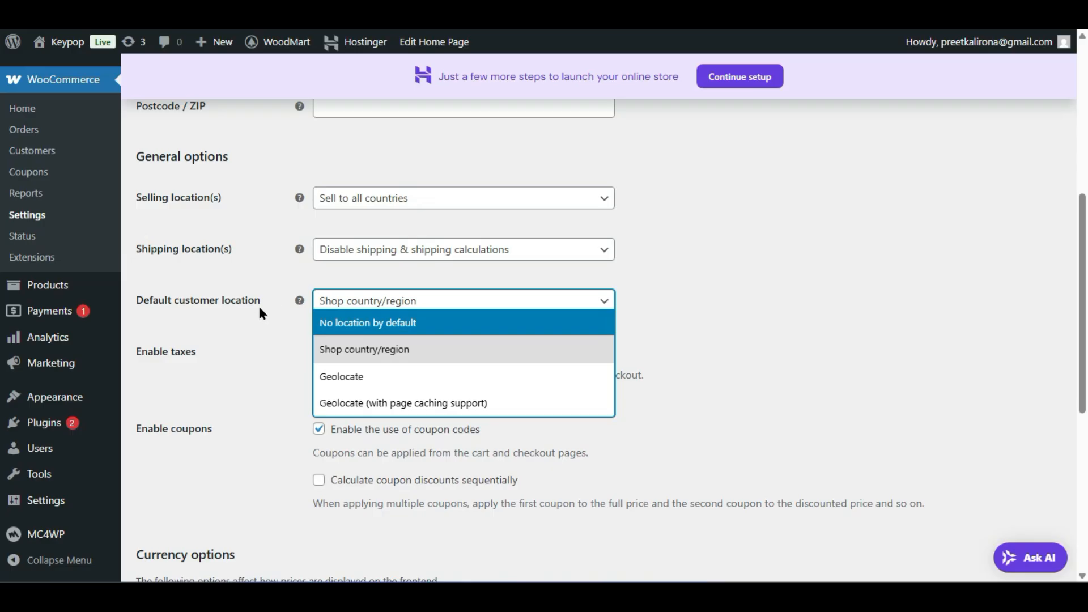
left_click(259, 313)
scroll(252, 340, "up", 4)
left_click(395, 309)
left_click(204, 444)
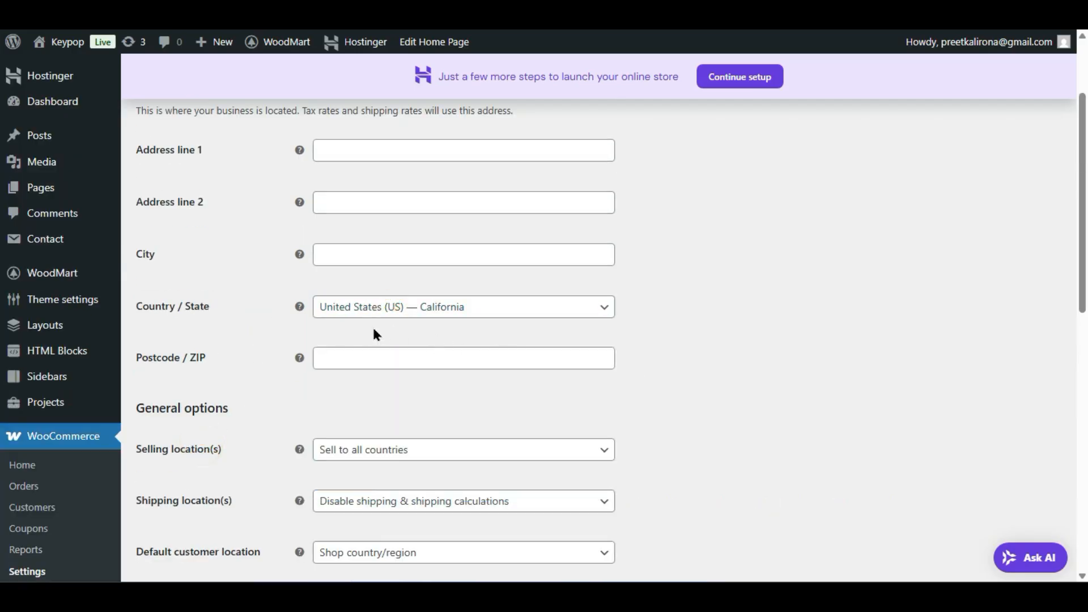
scroll(268, 453, "down", 4)
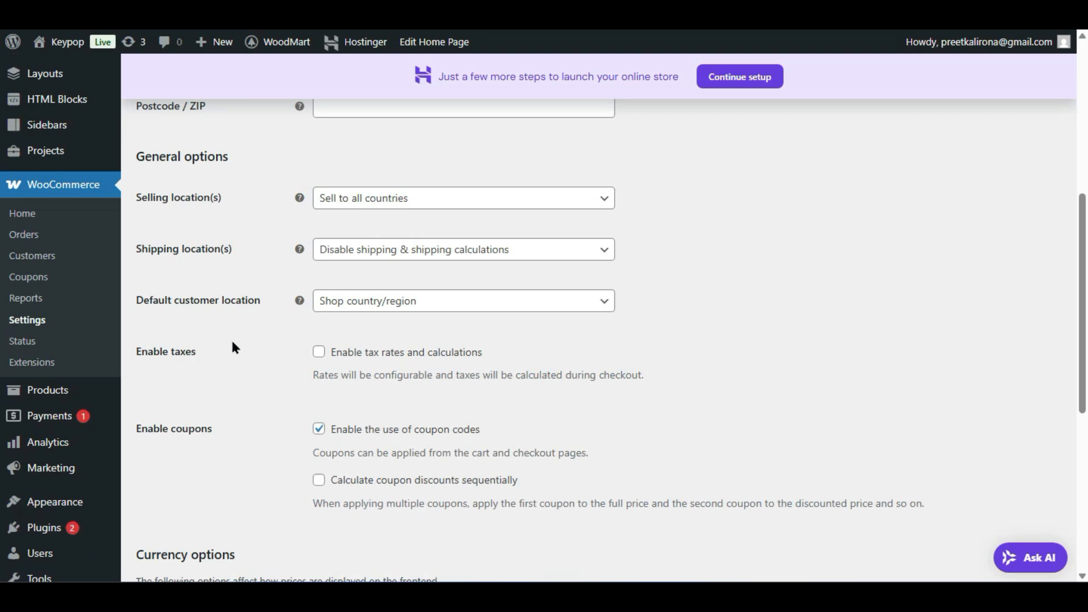
Step: Try the default customer location options "Geolocate" and "Geolocate (with page caching support)"
scroll(232, 344, "up", 4)
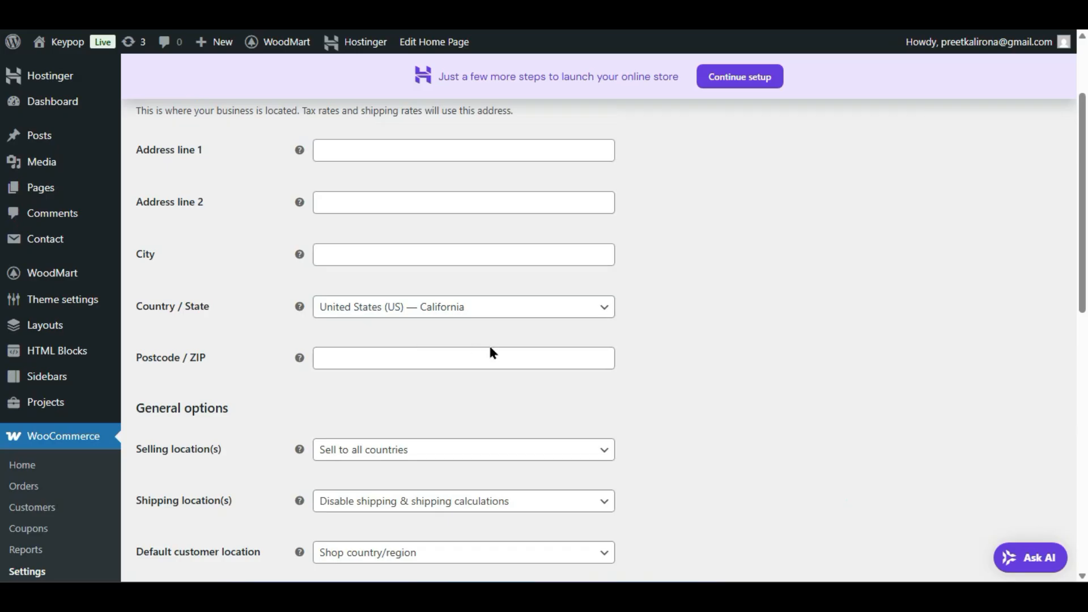
scroll(361, 524, "down", 4)
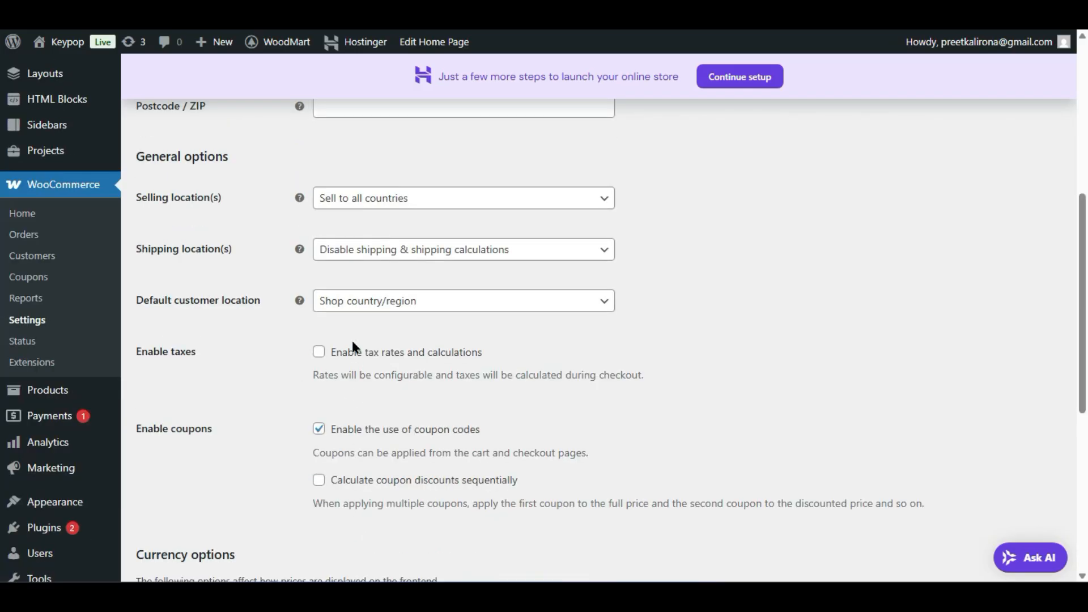
left_click(368, 312)
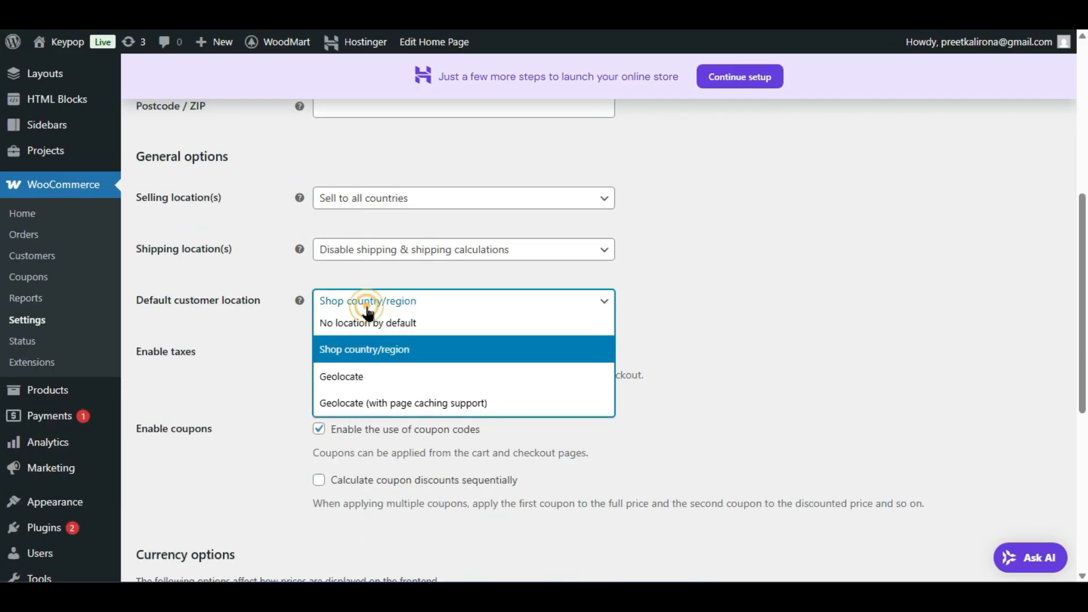
left_click(358, 378)
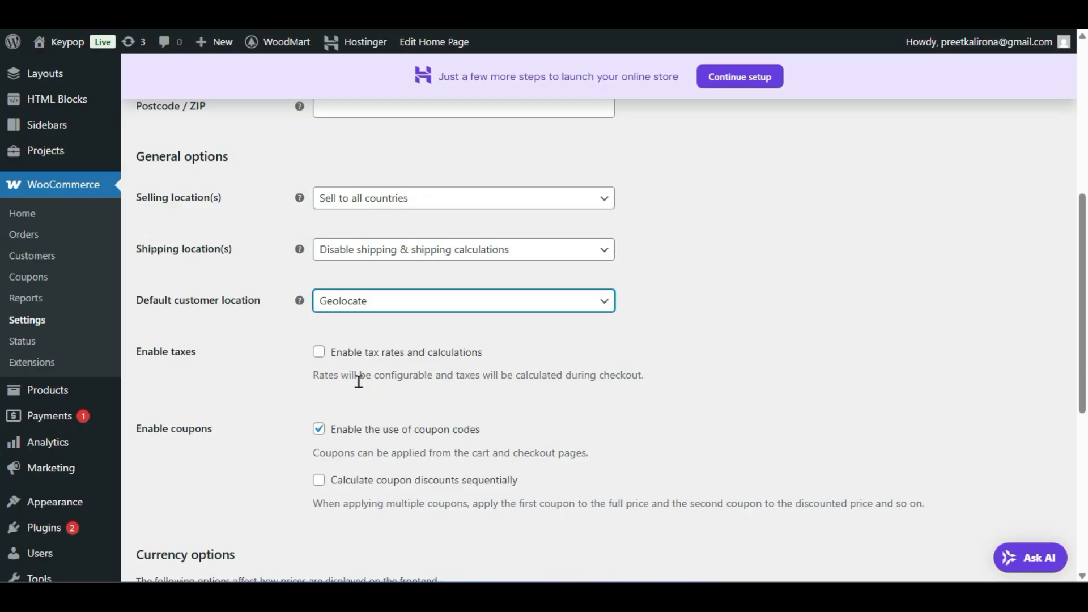
left_click(348, 300)
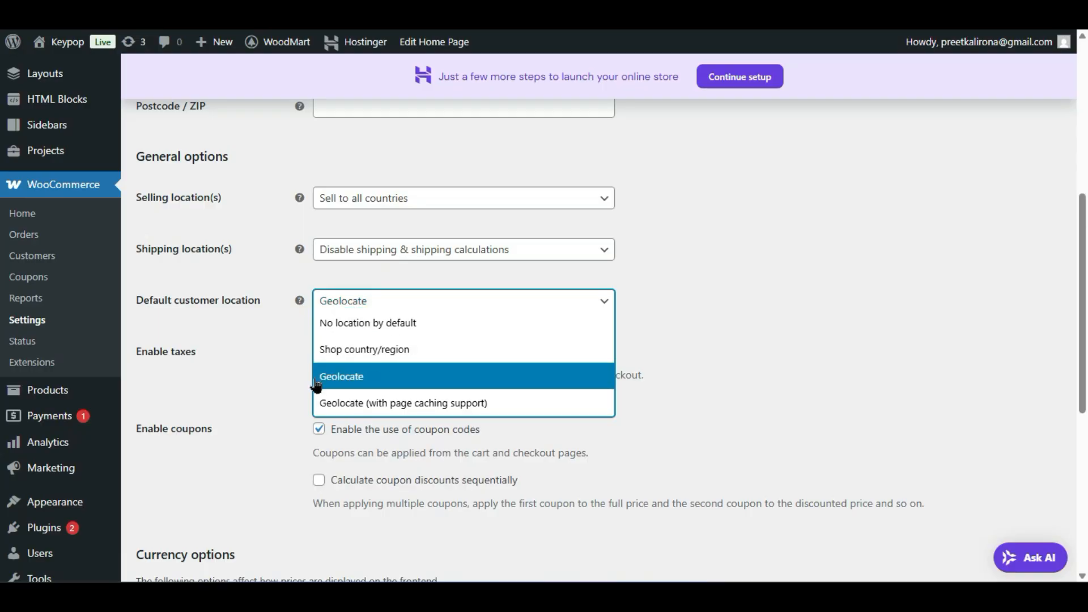
left_click(354, 400)
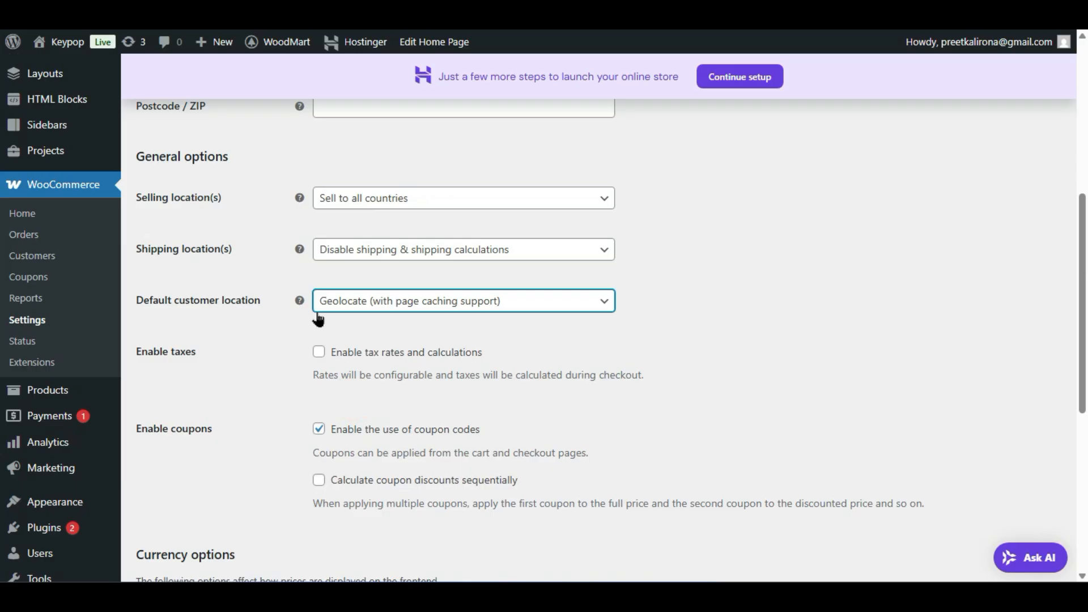
Step: Set the default customer location to "No location by default"
left_click(342, 309)
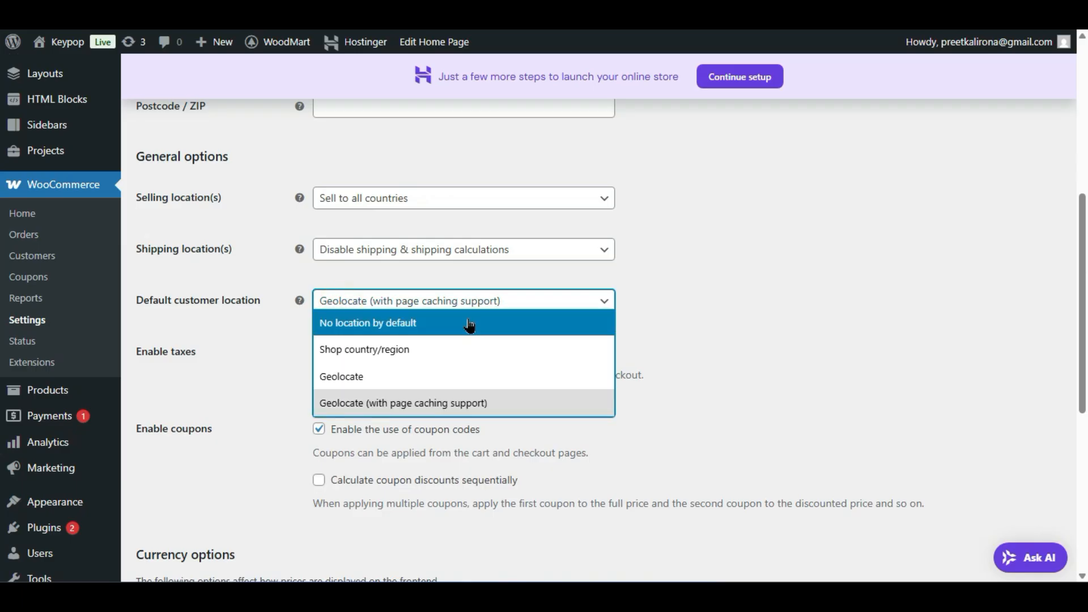
left_click(434, 325)
Step: Examine the Country / State choices and the Postcode / ZIP field of the store address without changing them
scroll(476, 315, "up", 4)
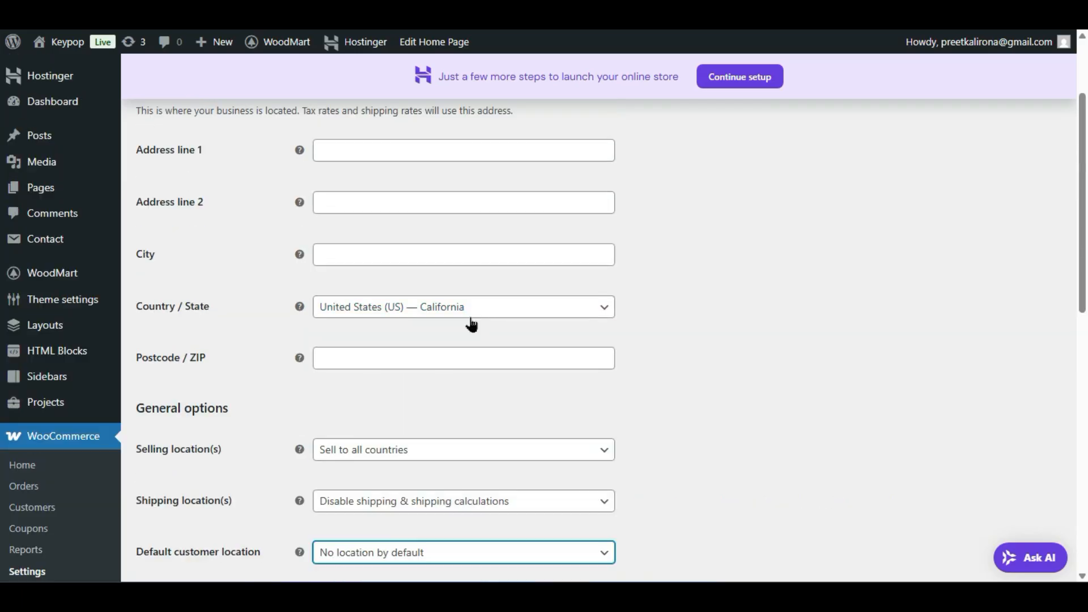
left_click(448, 311)
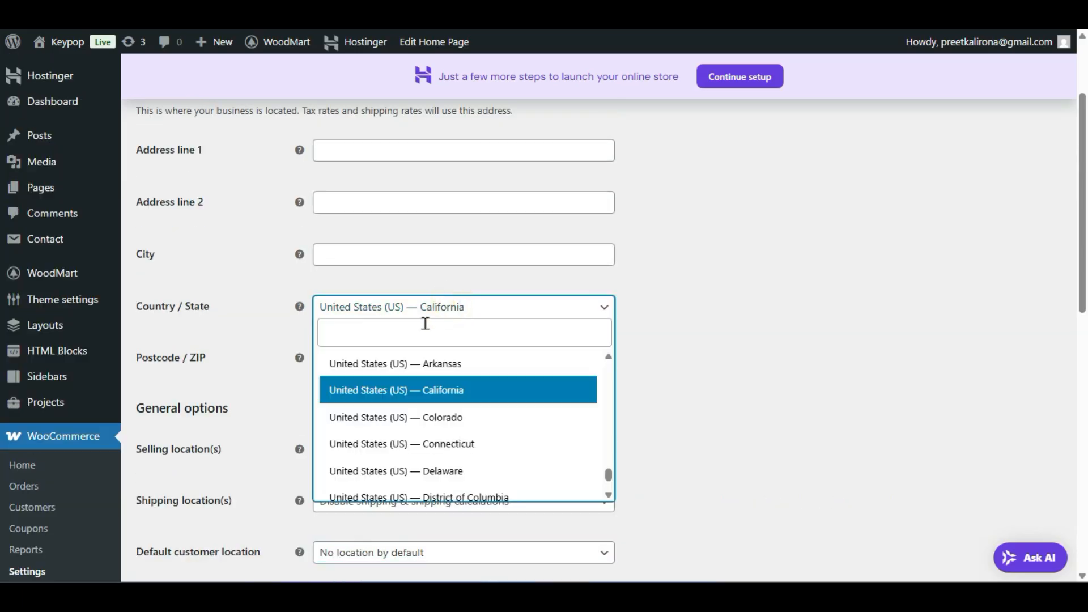
left_click(230, 334)
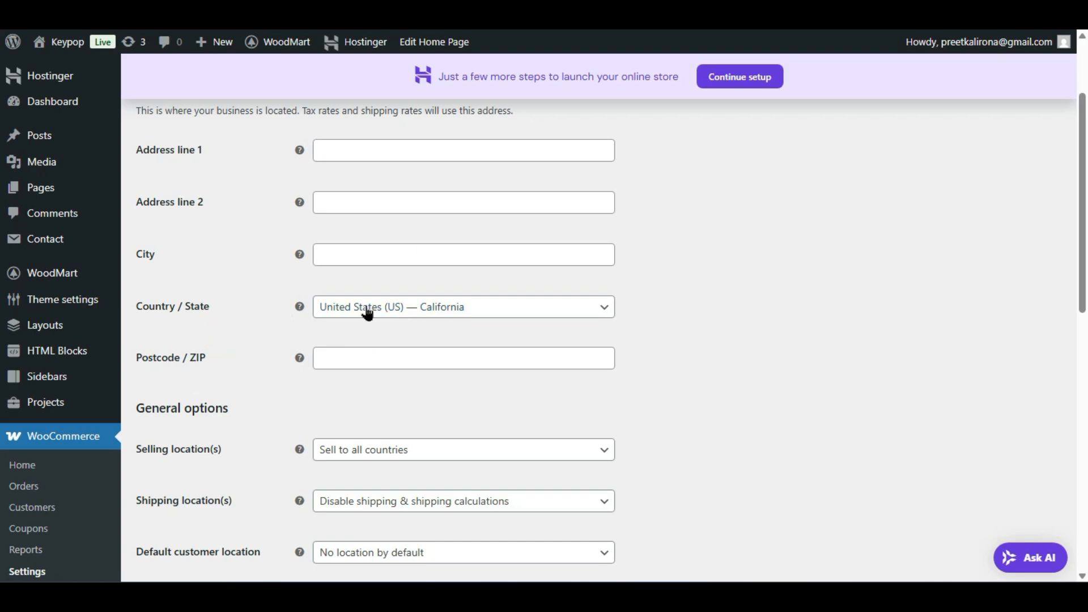
scroll(253, 441, "down", 4)
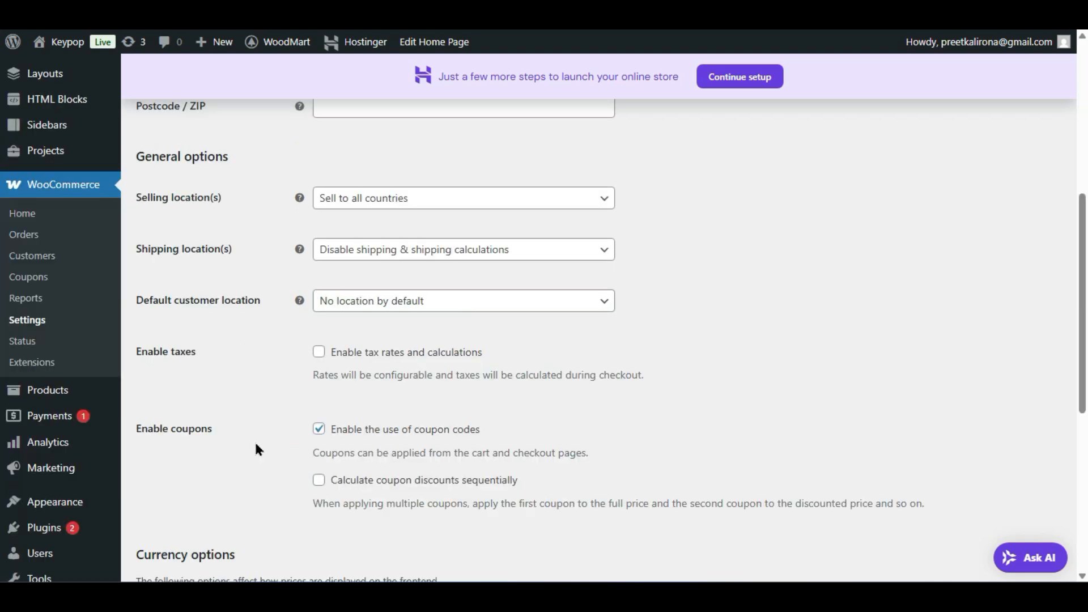
scroll(256, 449, "up", 4)
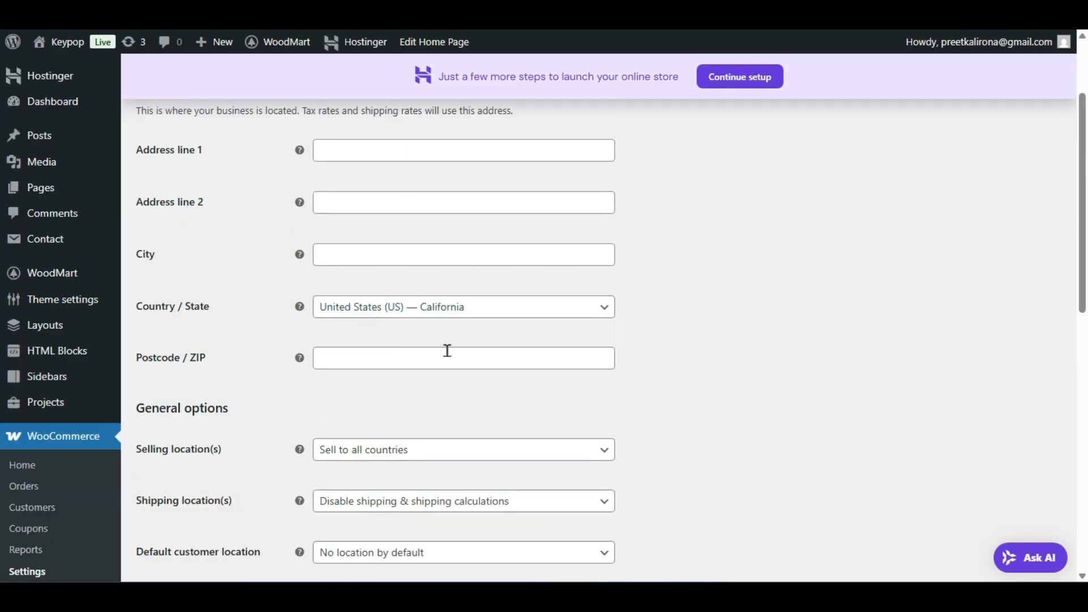
left_click(512, 368)
left_click(262, 378)
Step: Enable tax rates and calculations in the general options
scroll(246, 413, "down", 4)
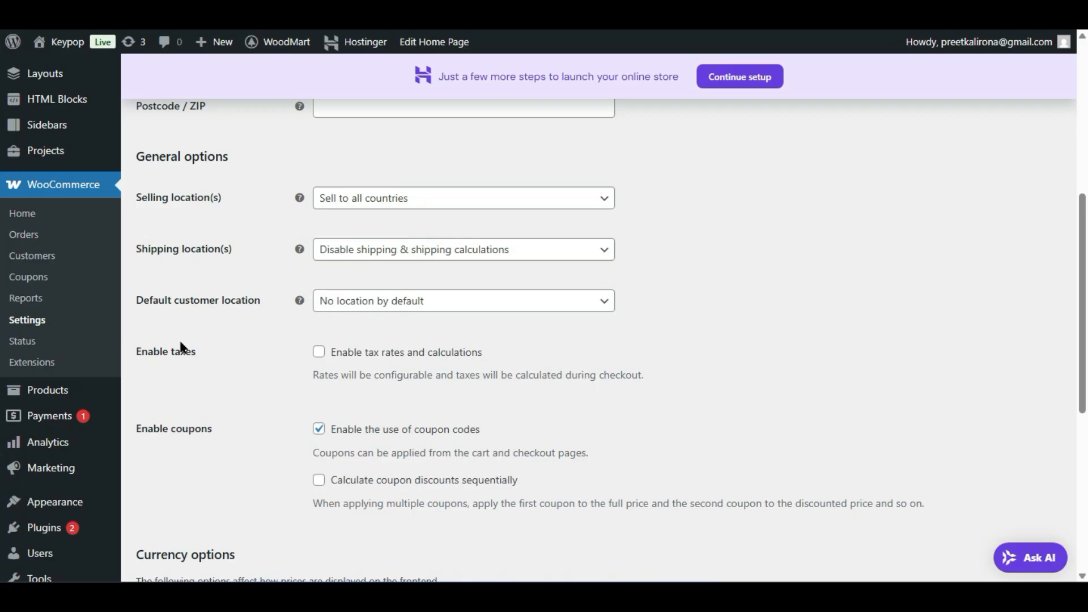
left_click(319, 356)
left_click(319, 353)
Step: Try switching the use of coupon codes and the sequential coupon discount calculation on and off
scroll(377, 374, "down", 2)
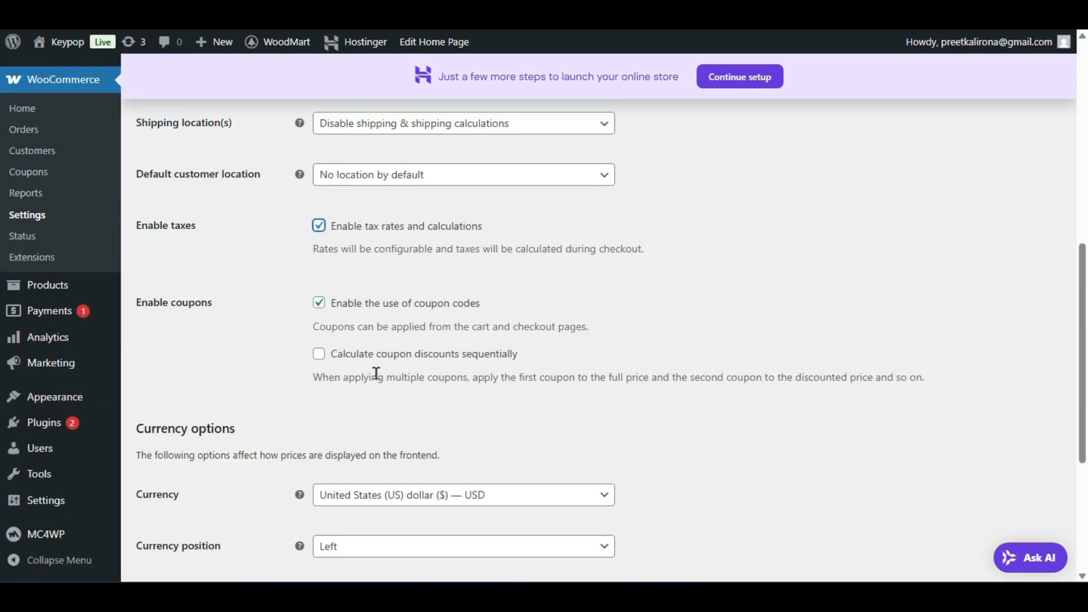
left_click(317, 292)
left_click(312, 304)
left_click(326, 294)
left_click(324, 306)
left_click(323, 306)
left_click(319, 356)
Step: Check the available store currencies, keep United States (US) dollar, and save the general settings
scroll(302, 312, "down", 2)
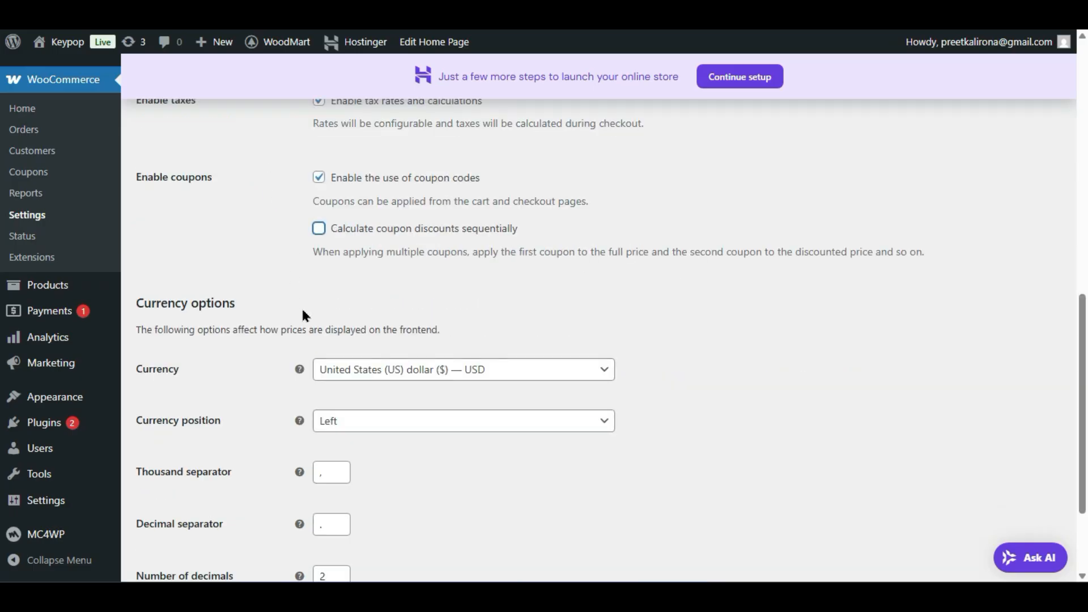
scroll(302, 315, "down", 2)
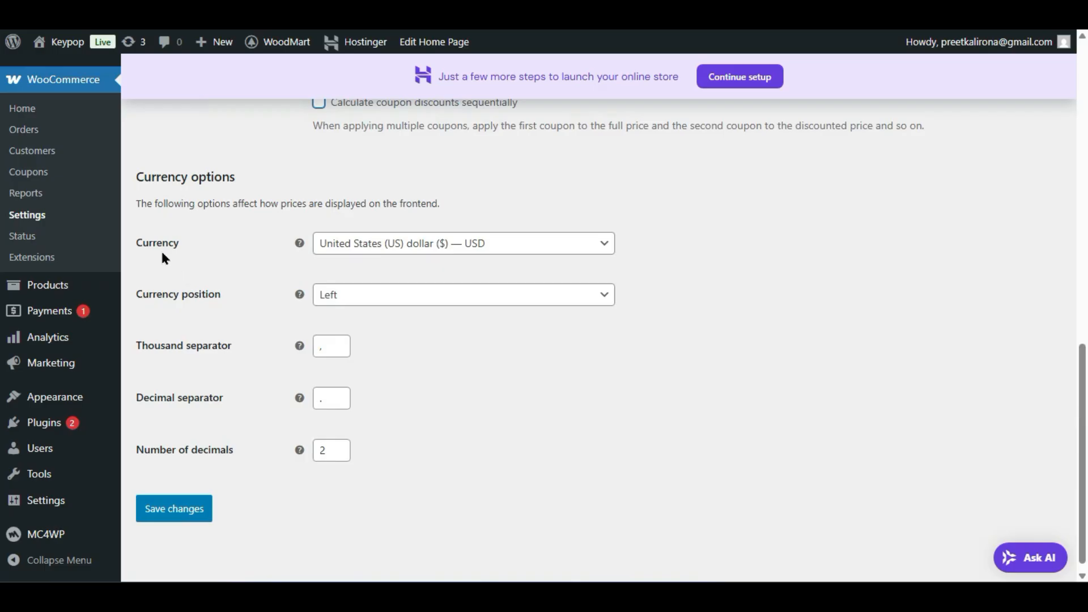
left_click(353, 245)
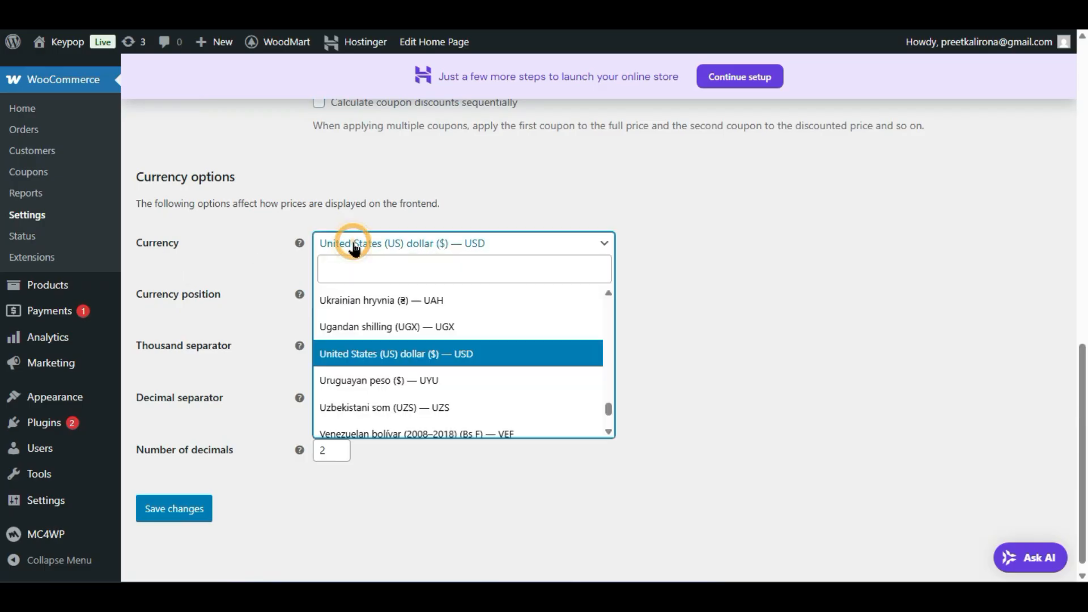
left_click(280, 307)
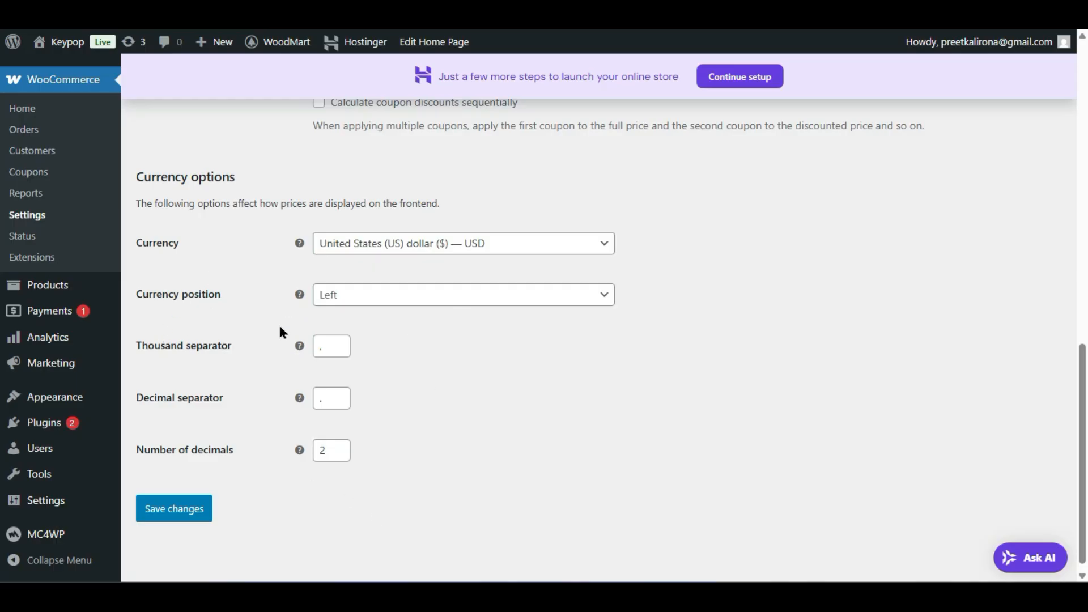
left_click(206, 518)
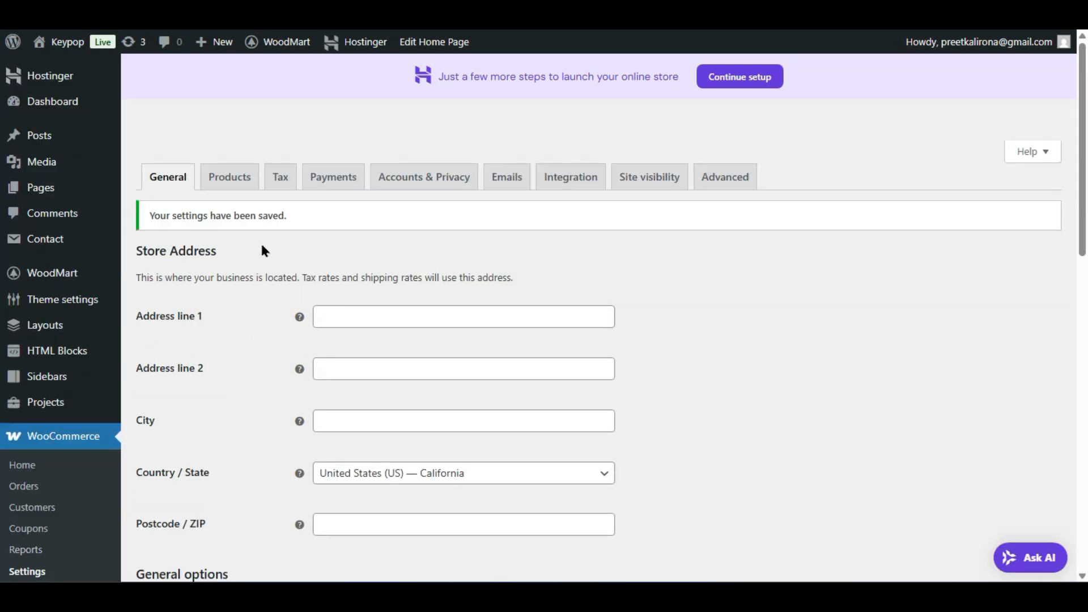
Step: Open the WooCommerce product settings and check the Shop page selection
left_click(231, 183)
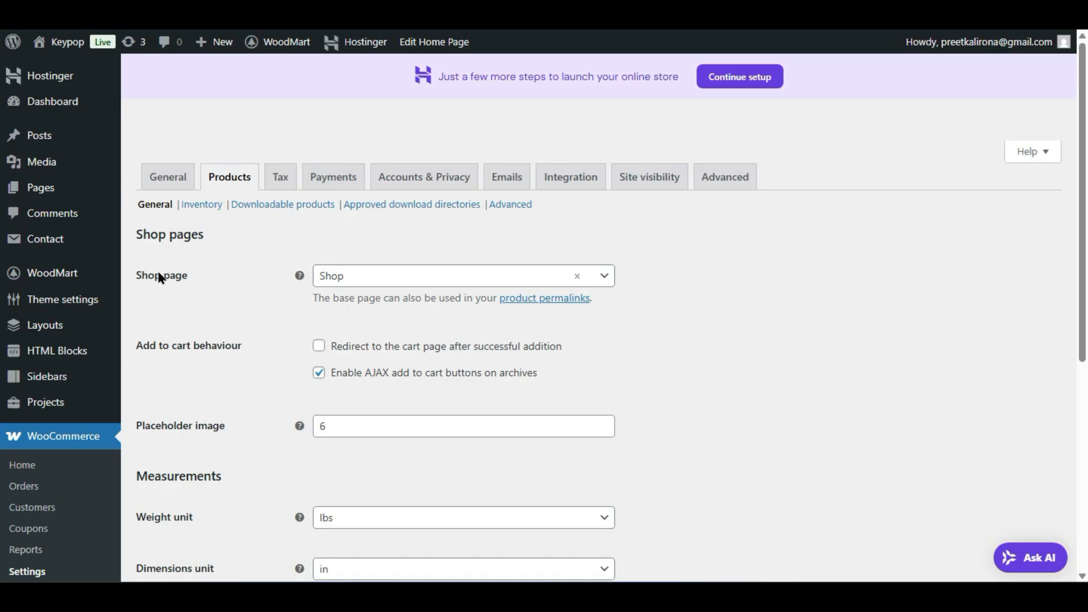
left_click(369, 278)
left_click(369, 278)
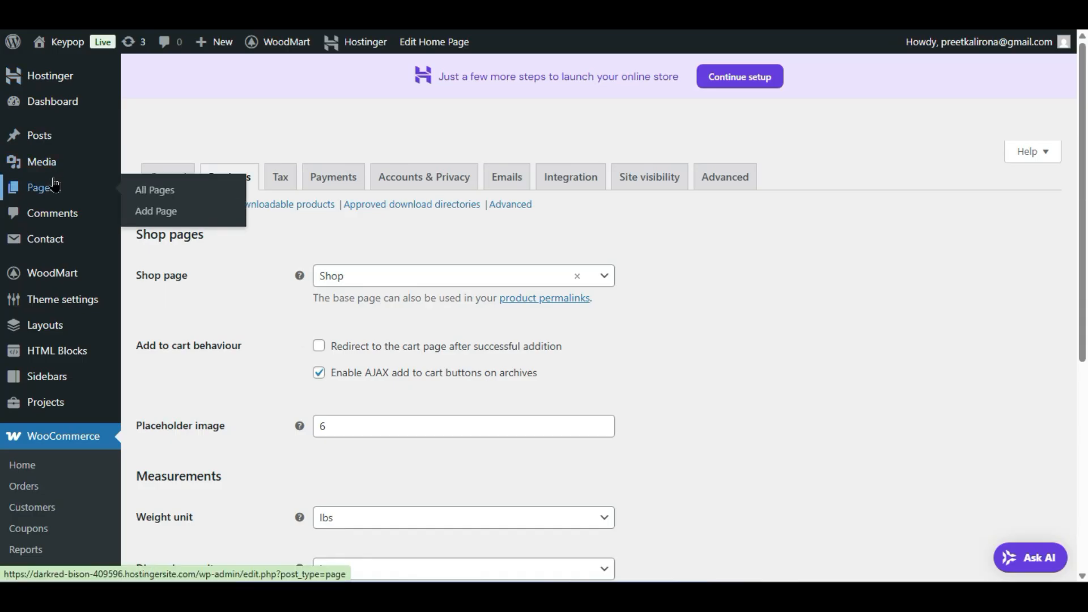
Step: Start a new page titled "shop" in a separate browser tab, and return to the product settings
mouse_move(97, 187)
right_click(180, 216)
left_click(210, 226)
key("ctrl+Tab")
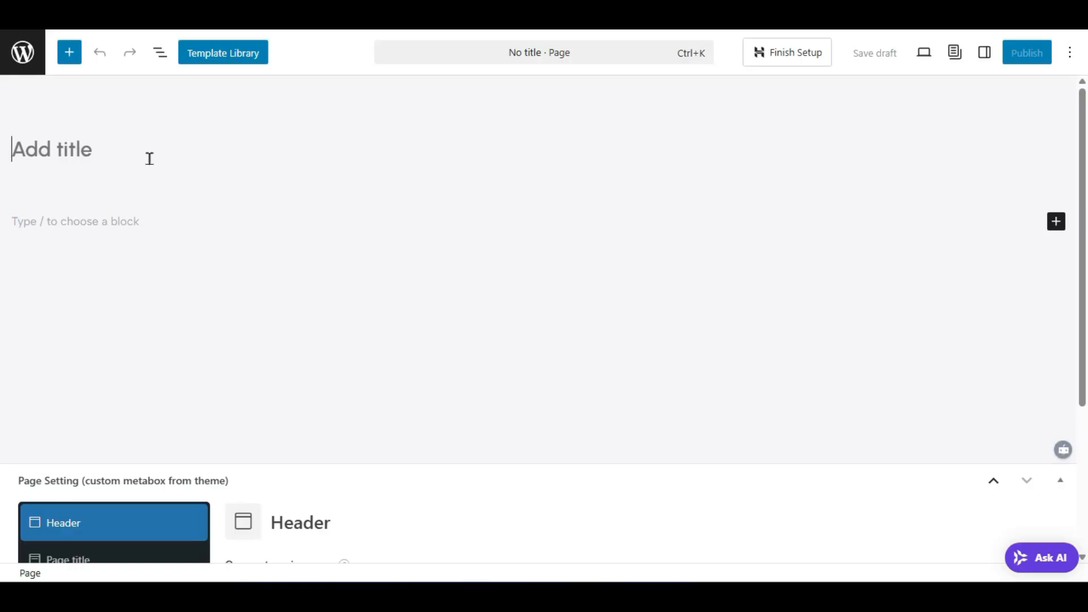
type("shop")
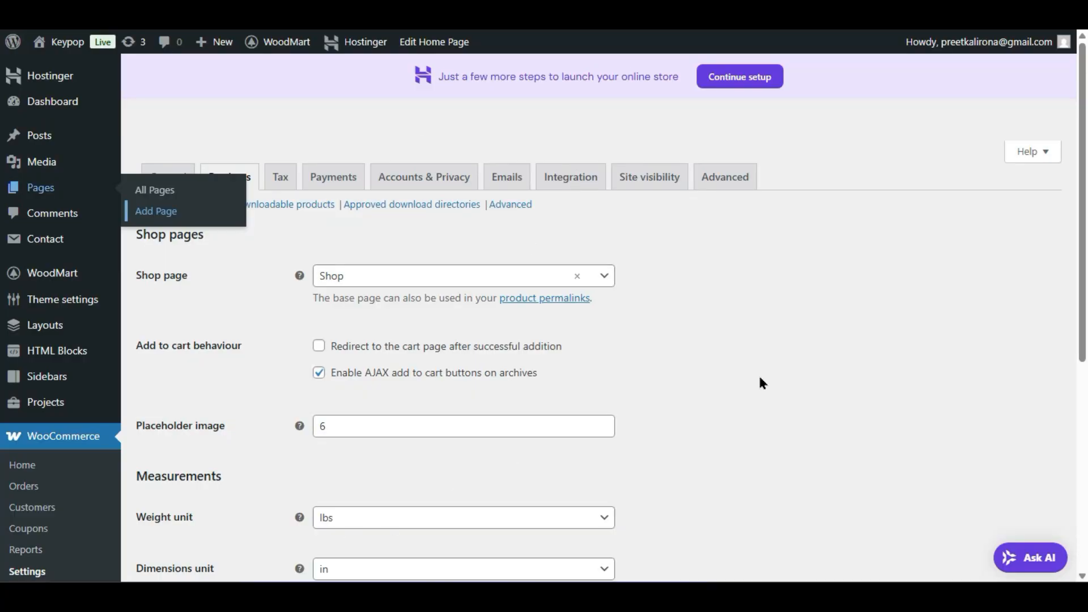
left_click(800, 351)
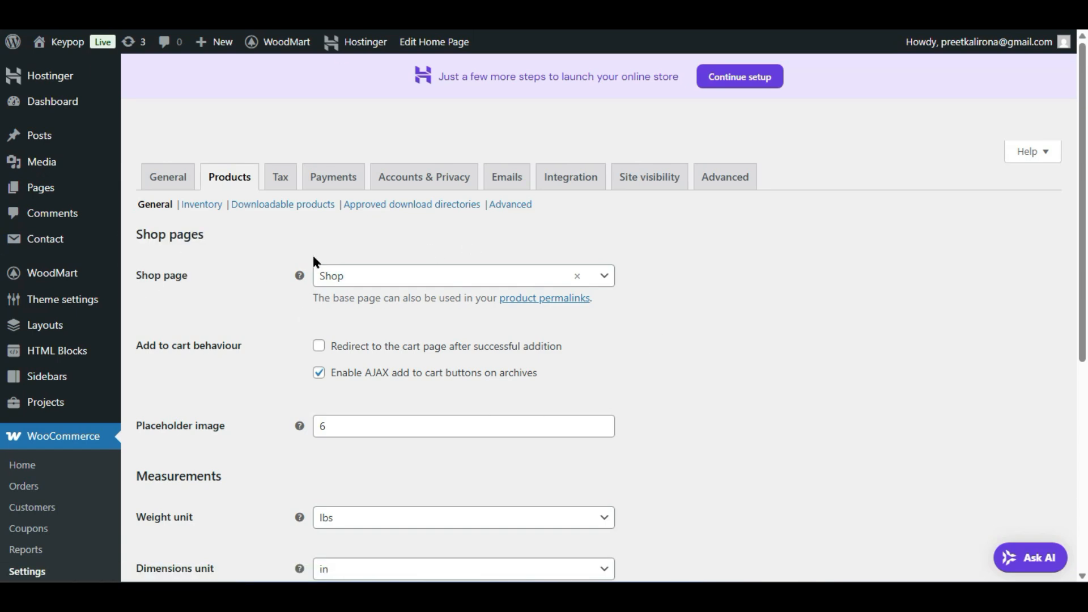
Step: Check the pages selectable as the Shop page, keep Shop, and open the product permalinks settings
left_click(360, 275)
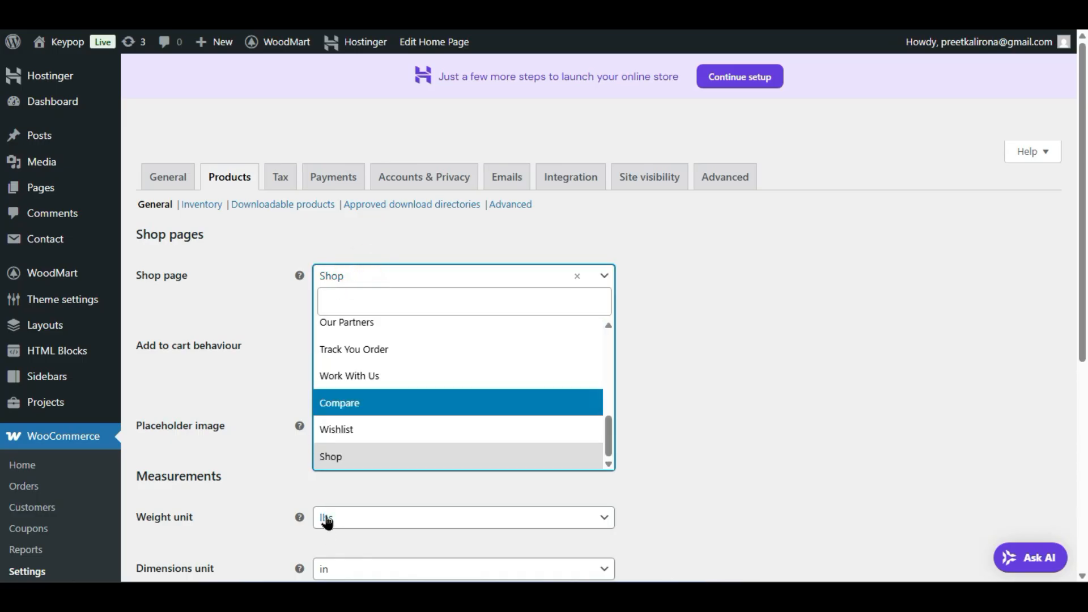
left_click(271, 413)
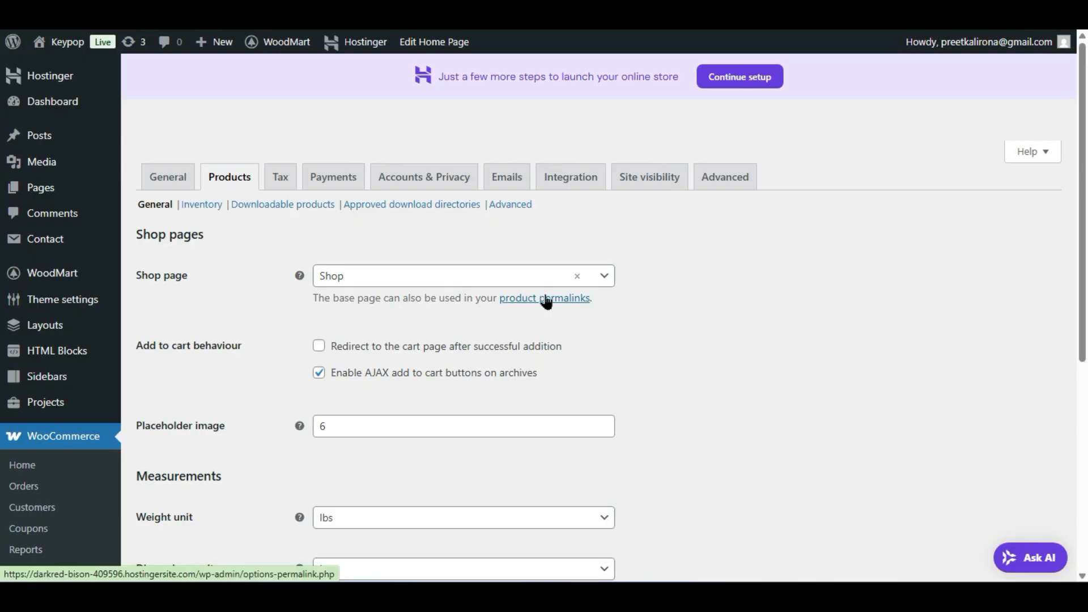
right_click(517, 305)
left_click(486, 250)
left_click(527, 300)
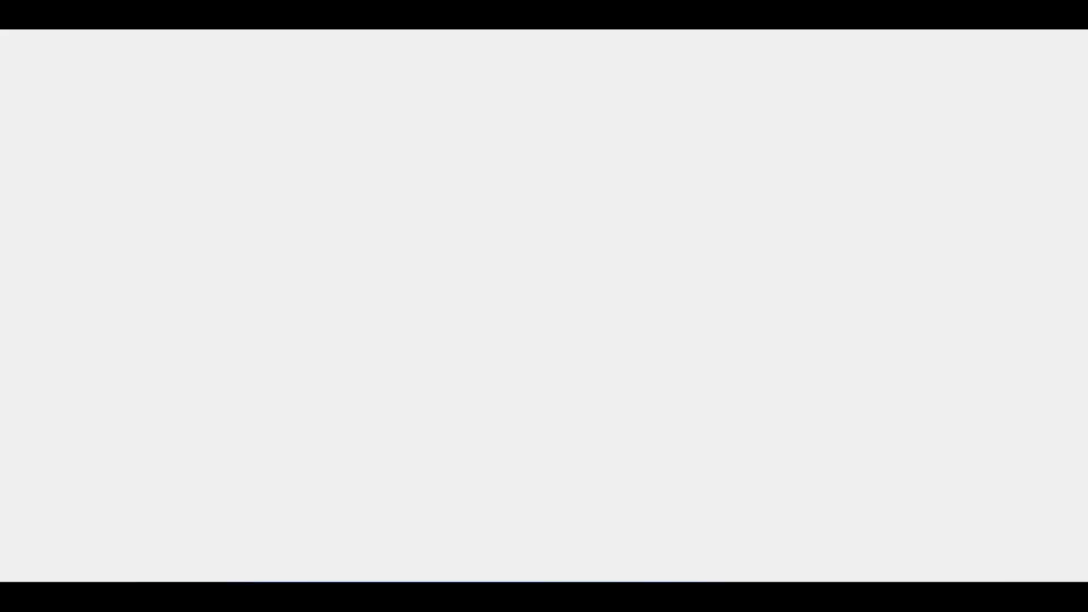
Step: Examine the available permalink structures, particularly the Post name format and its sample URL
scroll(199, 256, "down", 2)
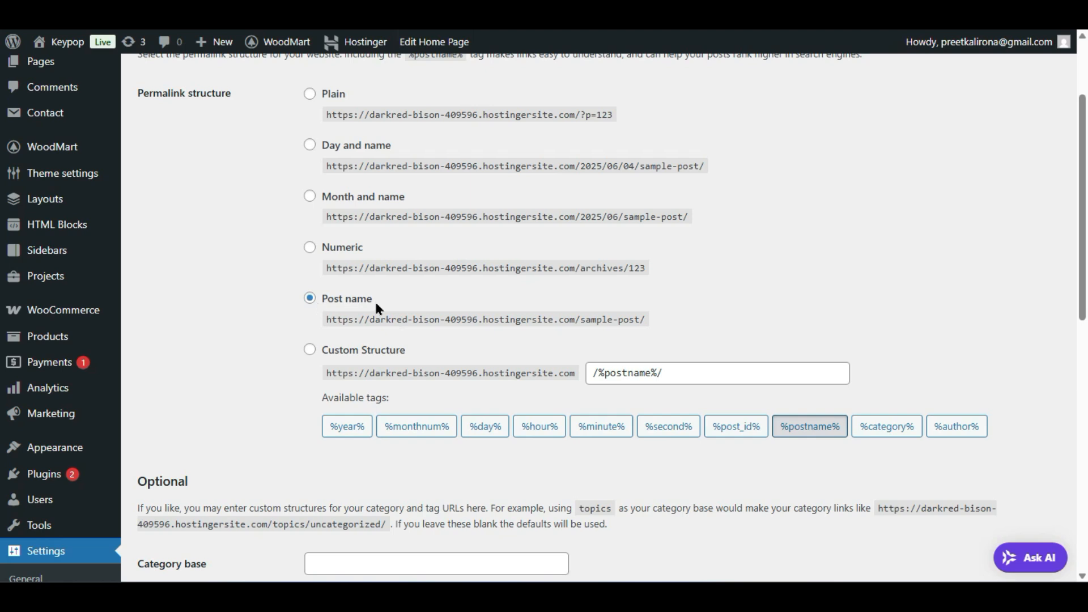
left_click_drag(353, 319, 701, 306)
left_click(701, 306)
scroll(534, 324, "down", 4)
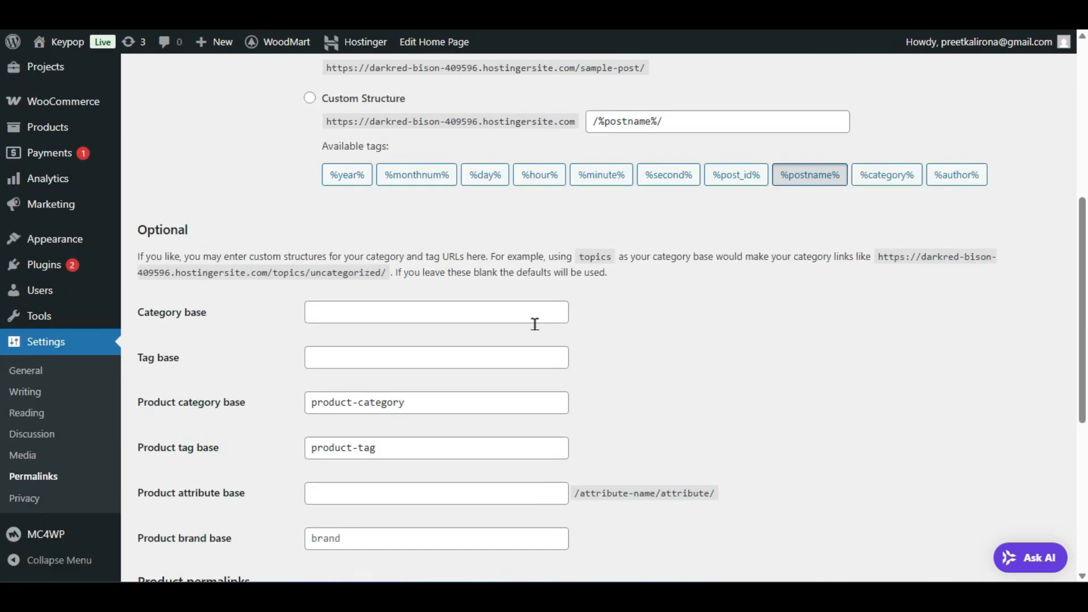
Step: Examine the optional permalink base fields, including the category base, product category base and product attribute base
scroll(535, 324, "down", 2)
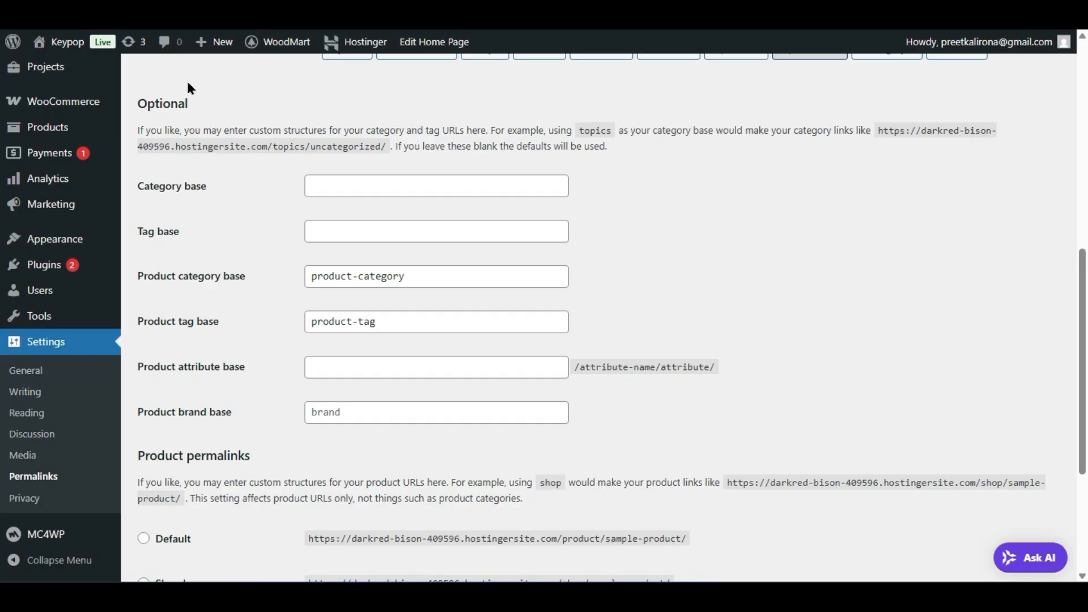
double_click(195, 110)
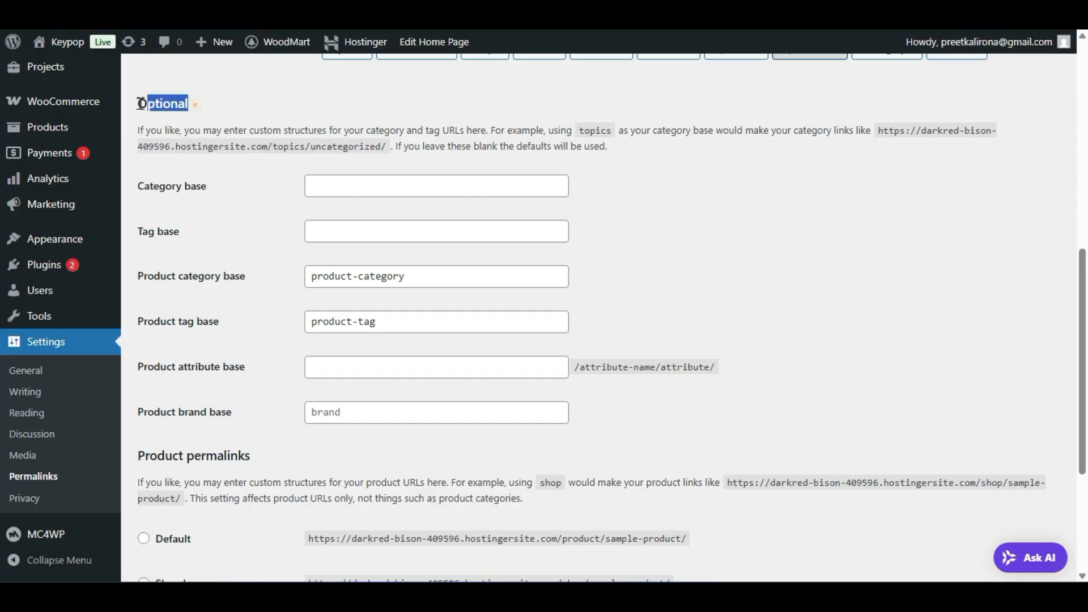
left_click(187, 188)
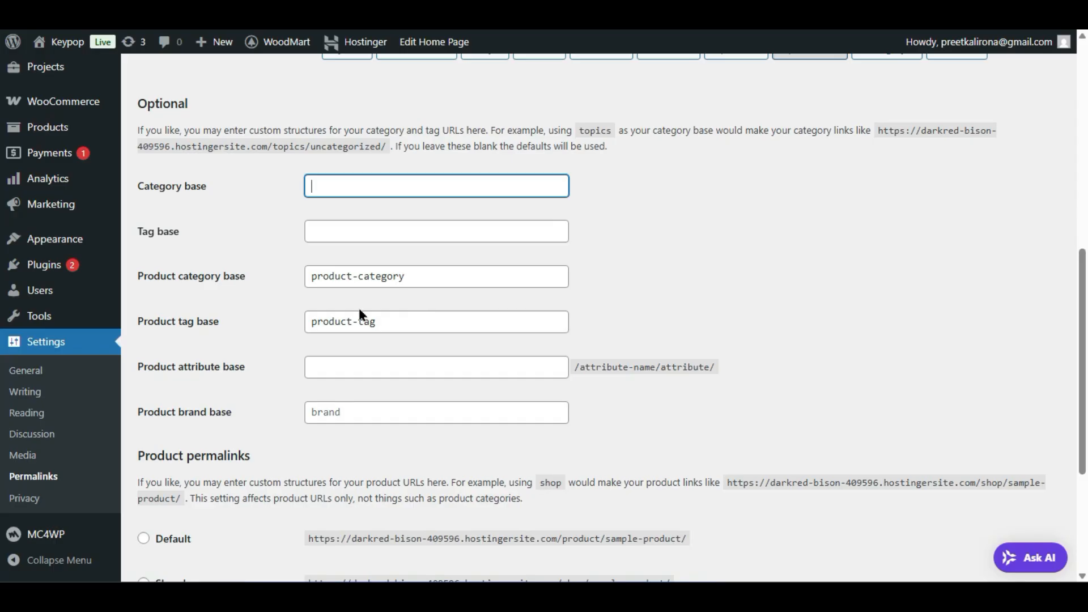
triple_click(418, 276)
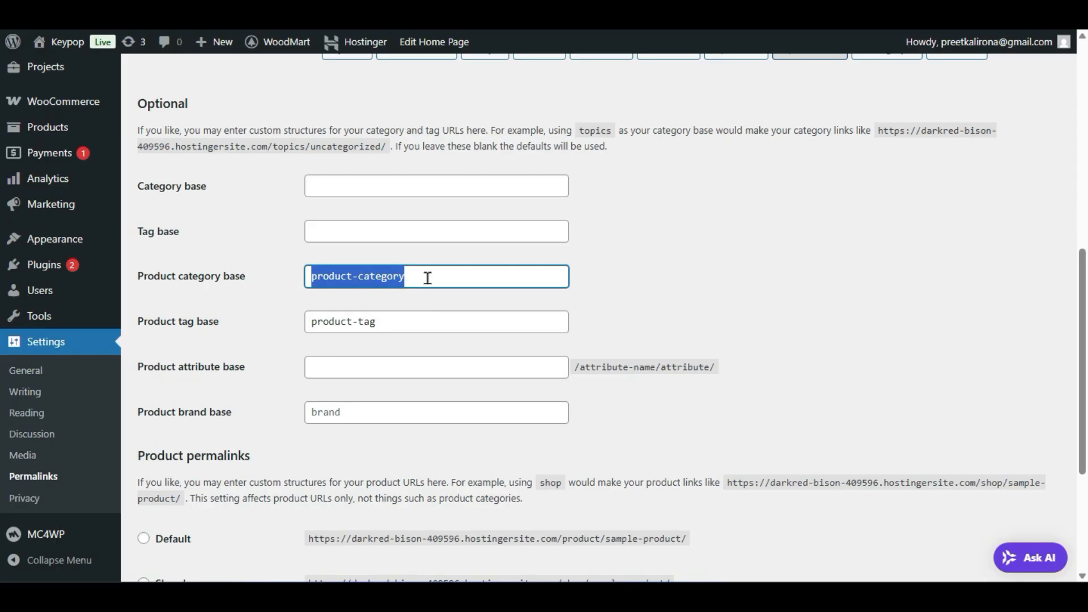
left_click(425, 368)
triple_click(454, 270)
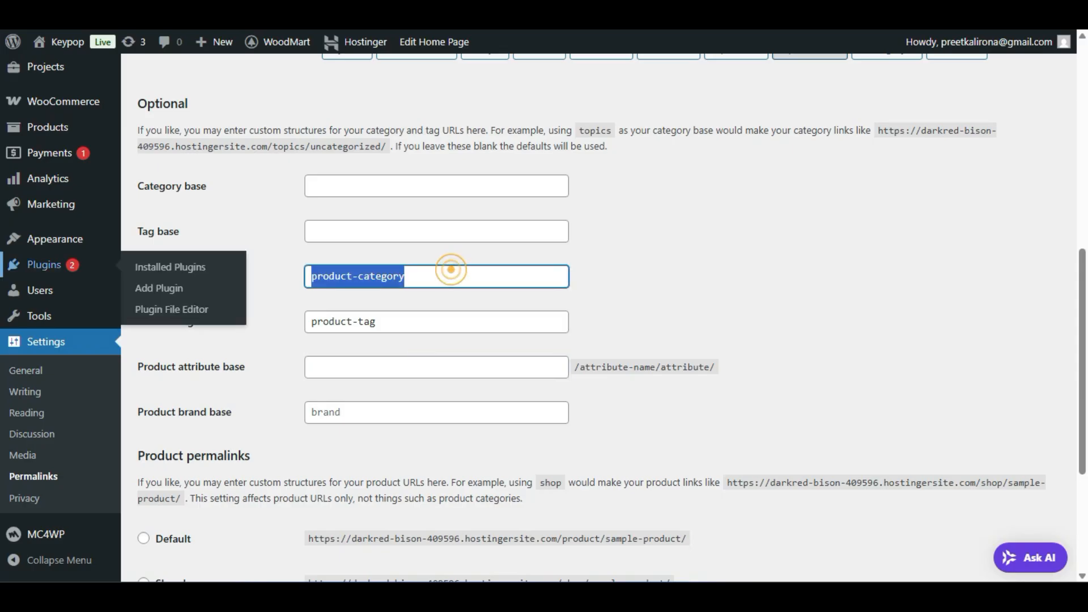
left_click(253, 403)
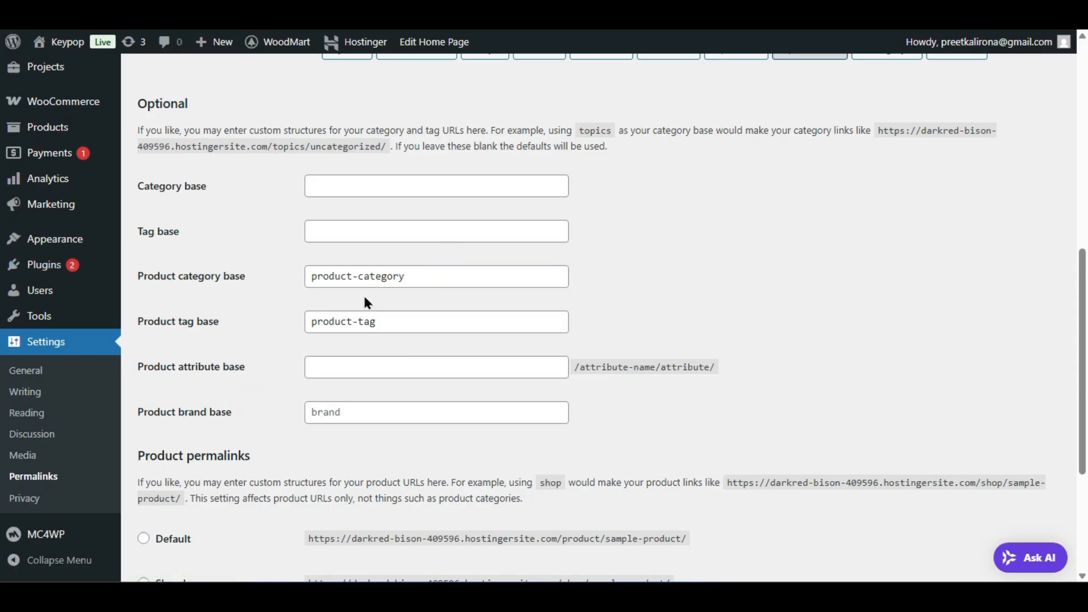
Step: Try appending the special characters &&&&&&&%^^% to the product category base, and remove them again
left_click(418, 270)
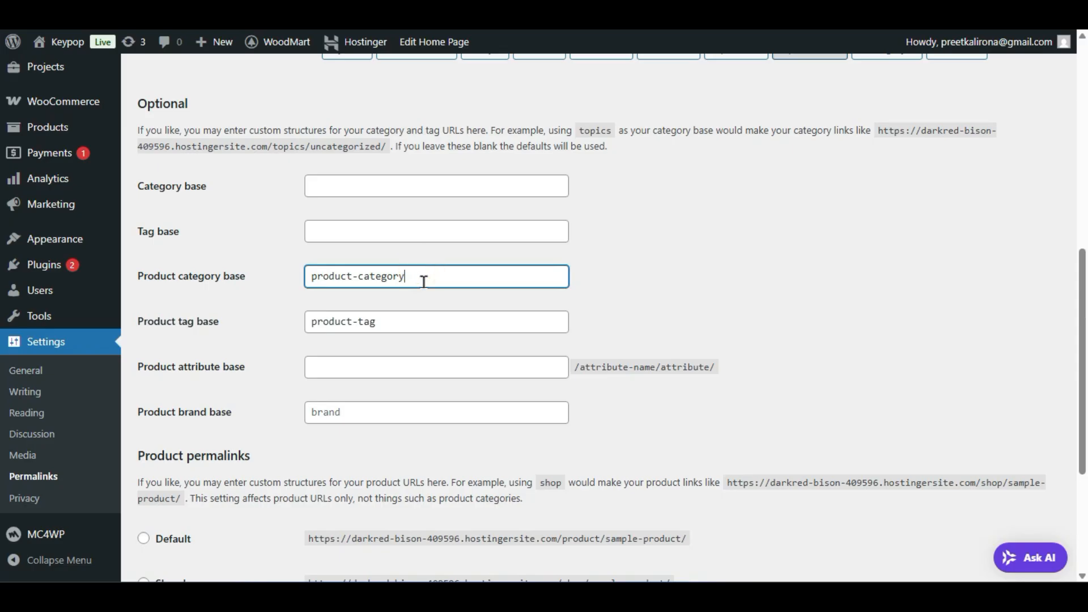
type("&&&&&&&%^^%")
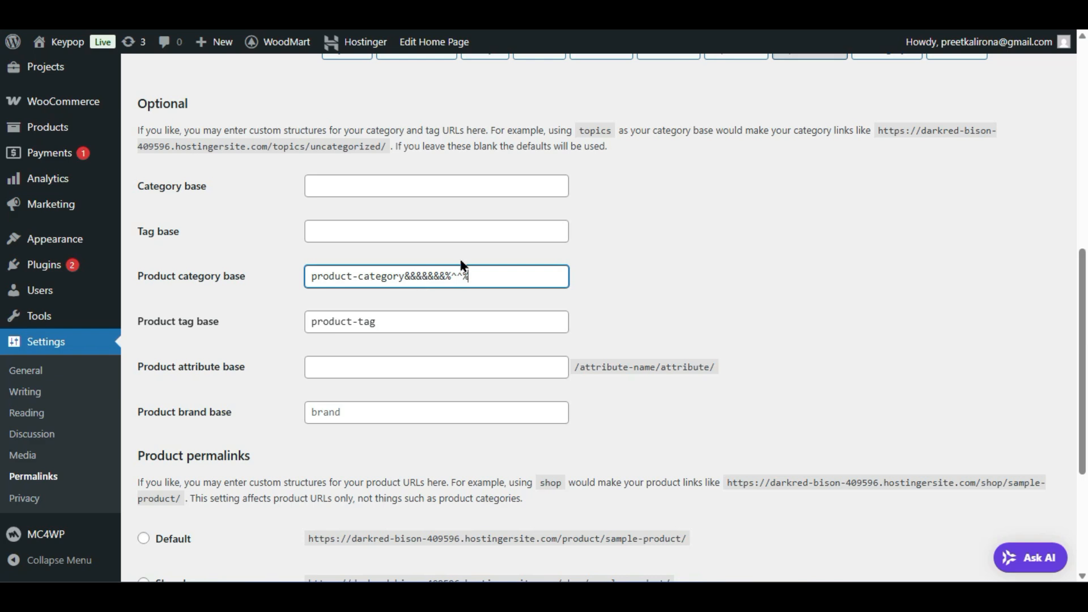
left_click_drag(406, 275, 470, 276)
key("BackSpace")
left_click(480, 302)
Step: Examine the product category base and product tag base values in the optional permalink settings
left_click(363, 276)
left_click(342, 295)
left_click(359, 276)
left_click(415, 299)
left_click(362, 275)
left_click(406, 307)
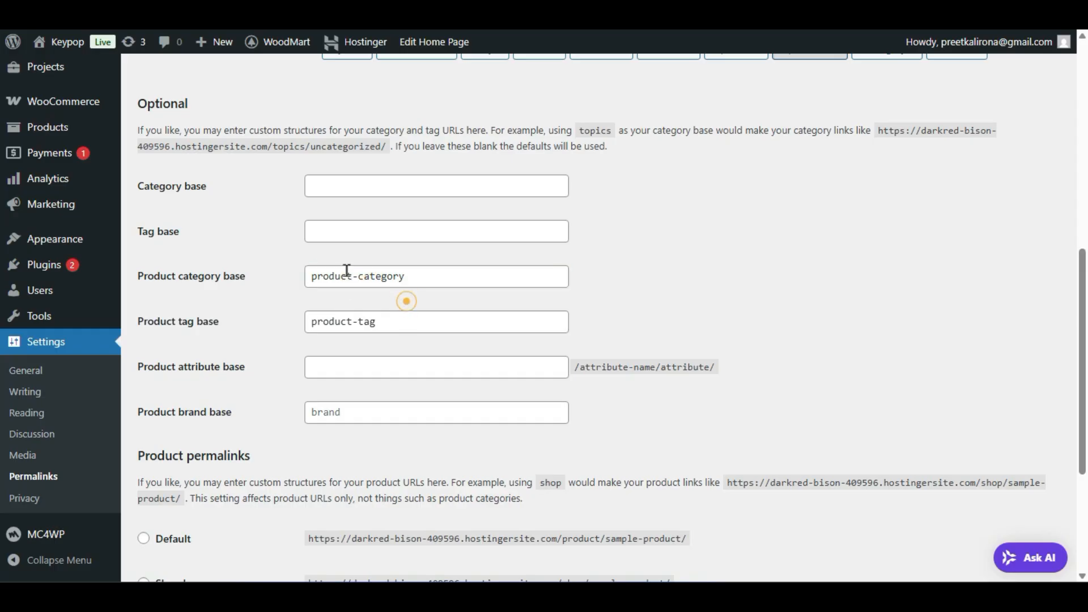
left_click_drag(391, 322, 260, 337)
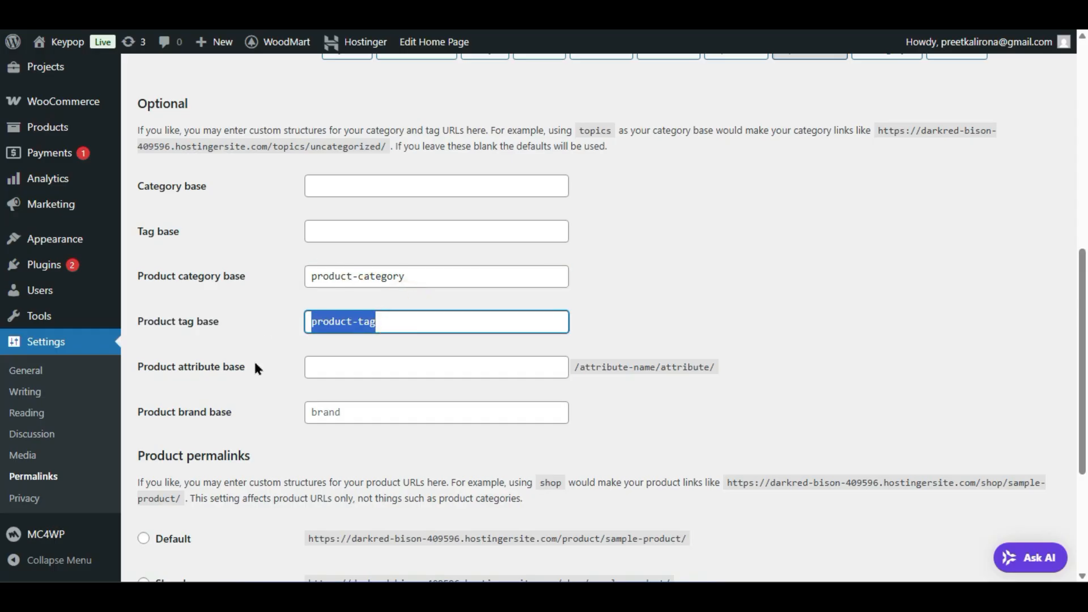
left_click(253, 359)
left_click(398, 321)
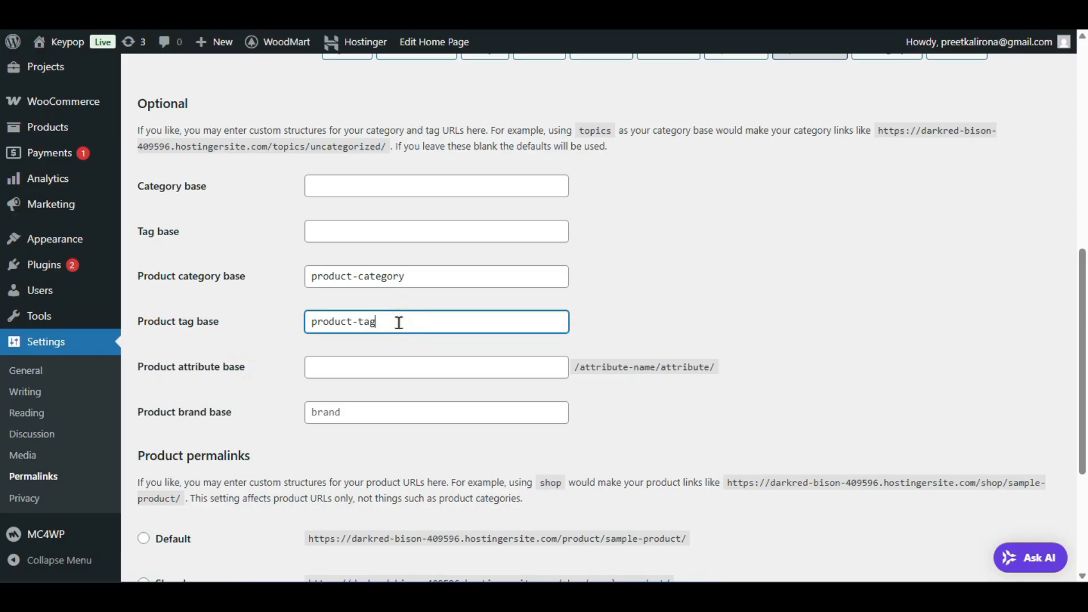
left_click(290, 338)
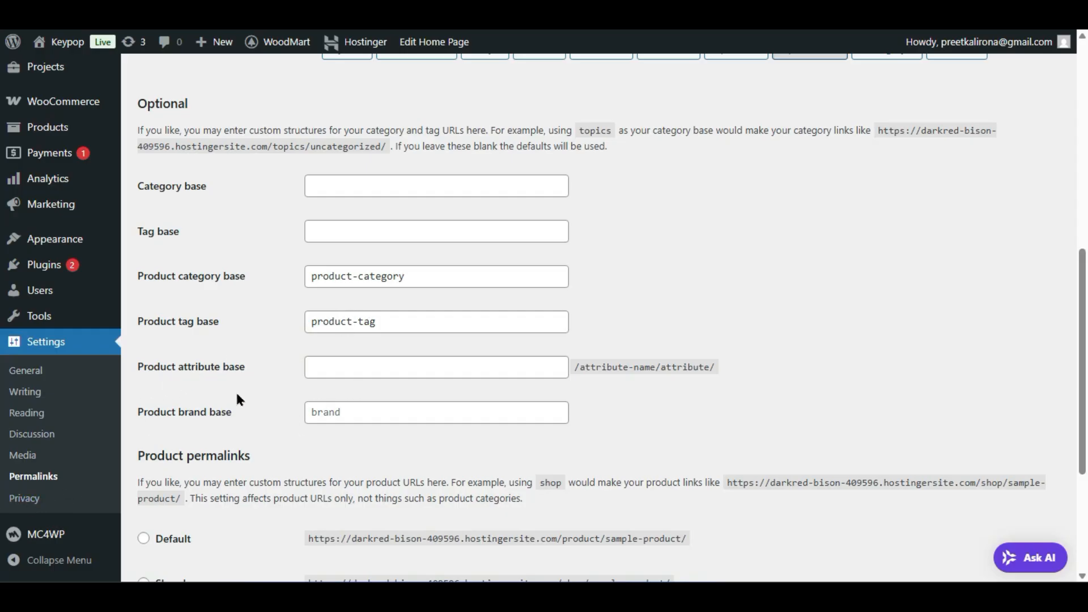
Step: Examine the product attribute base field and the sample attribute path beside it
scroll(224, 411, "down", 2)
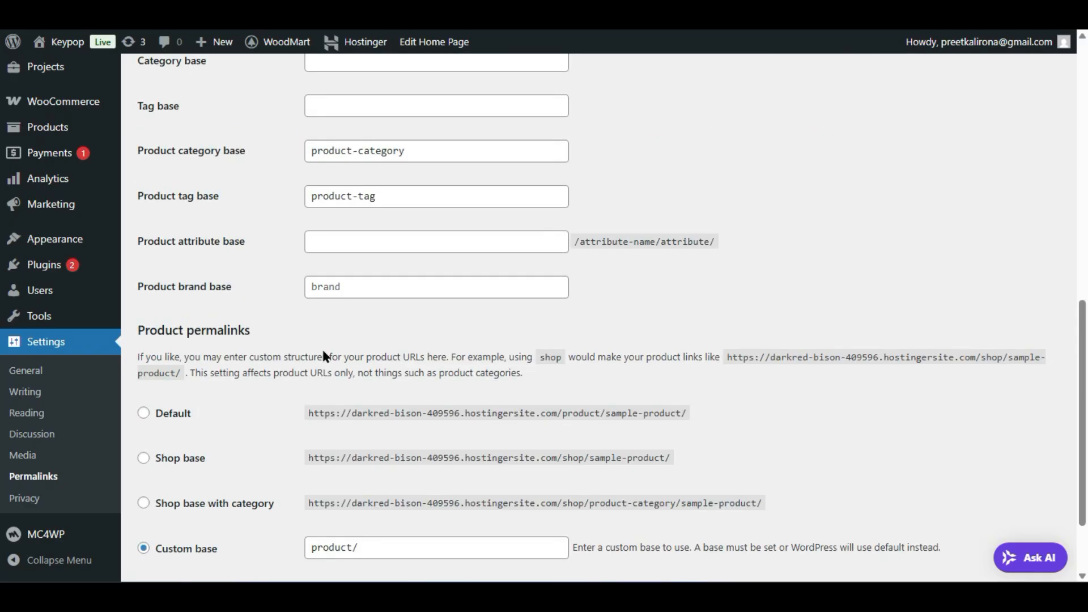
left_click(361, 248)
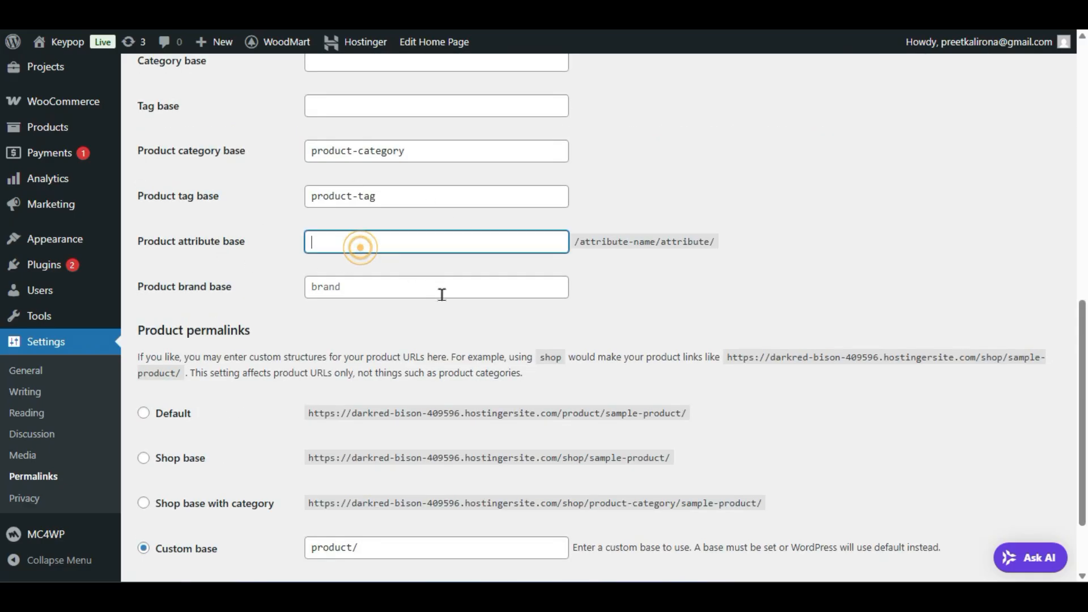
left_click(704, 264)
left_click_drag(746, 237, 575, 253)
left_click(603, 264)
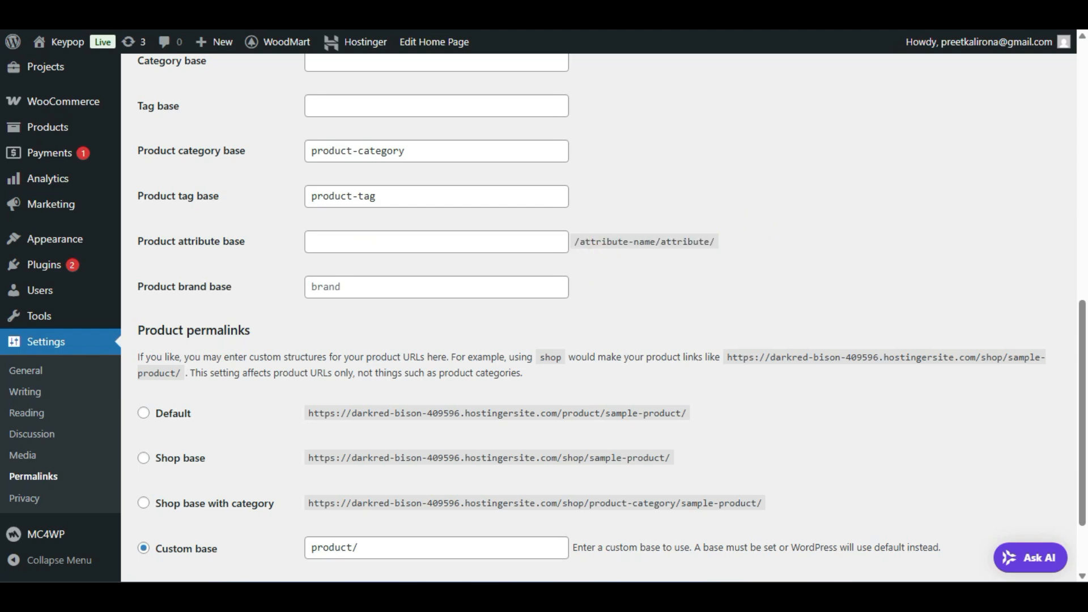
Step: Examine the product permalink options, comparing the custom base with the Default and Shop base sample URLs
scroll(309, 445, "down", 2)
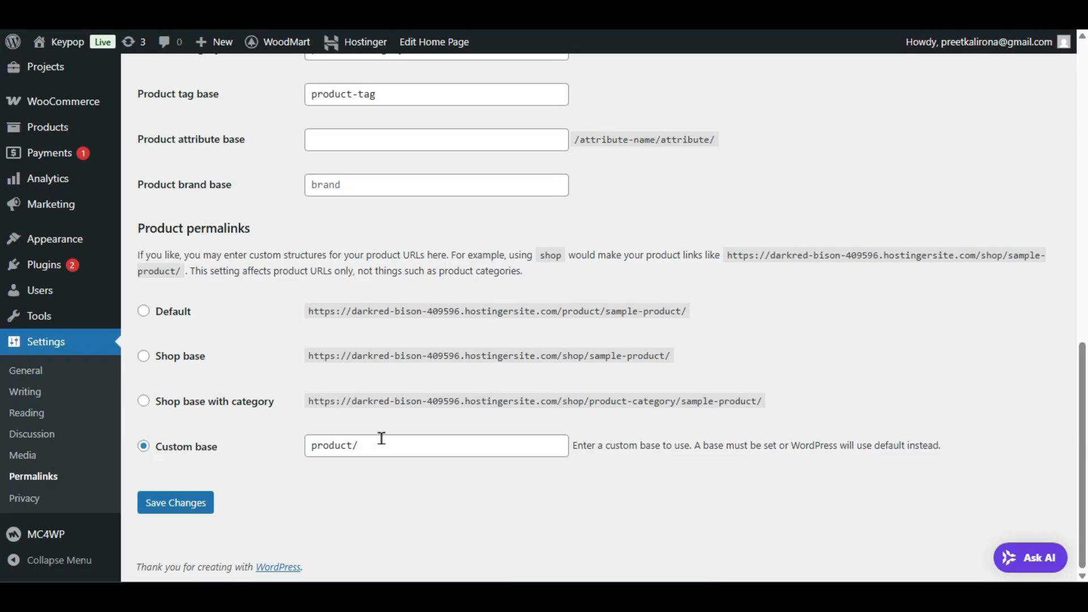
triple_click(376, 447)
left_click(286, 446)
left_click_drag(314, 311, 577, 312)
left_click(600, 312)
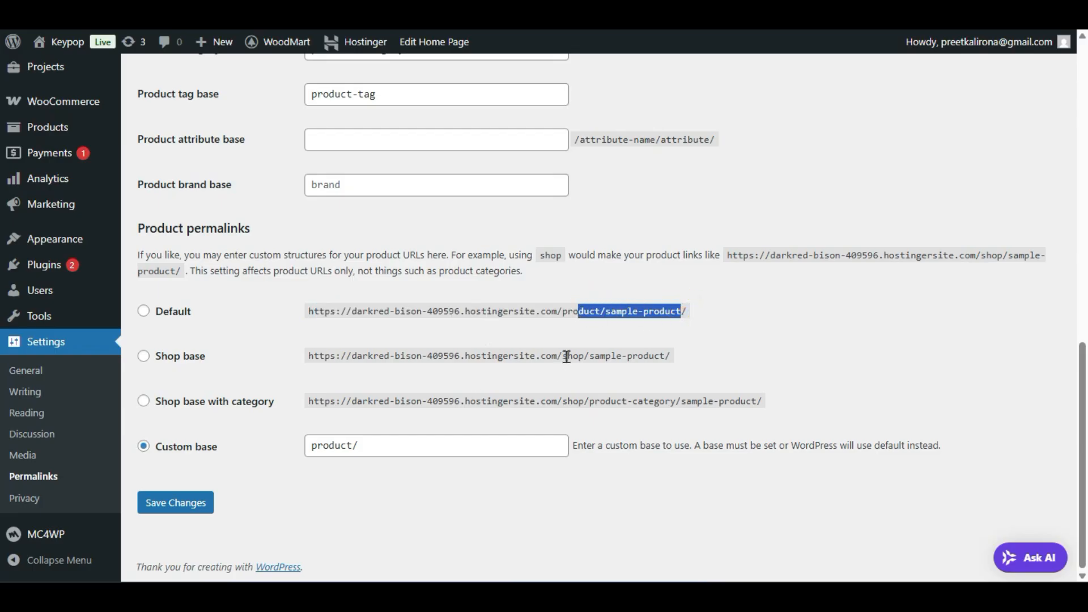
left_click(565, 356)
left_click_drag(561, 355, 670, 355)
left_click(677, 356)
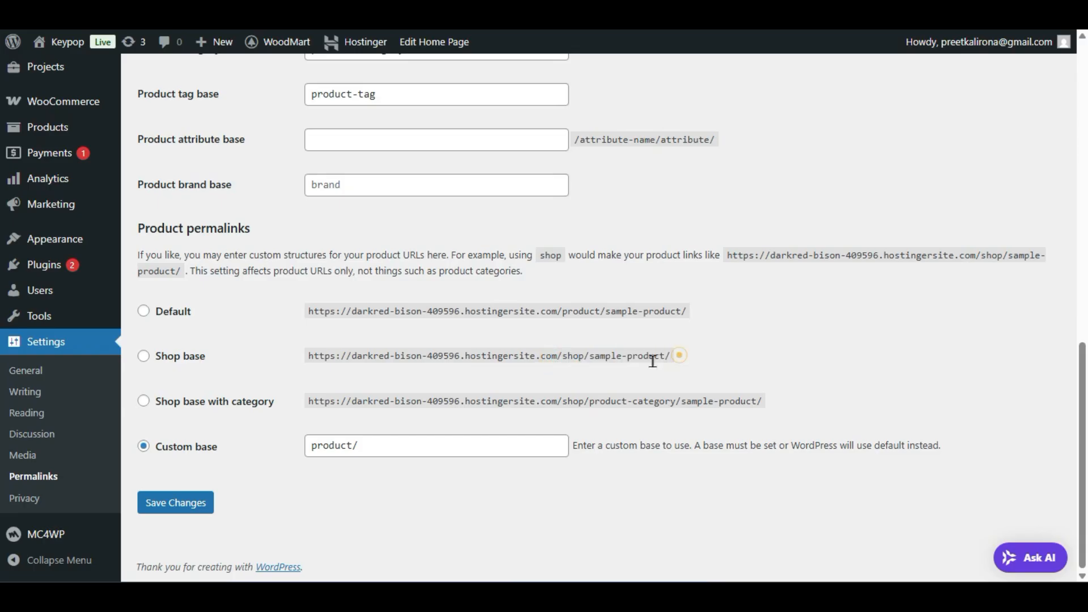
Step: Try the Shop base option for product permalinks, and switch back to Custom base
left_click(145, 357)
left_click(144, 447)
left_click_drag(359, 445, 158, 444)
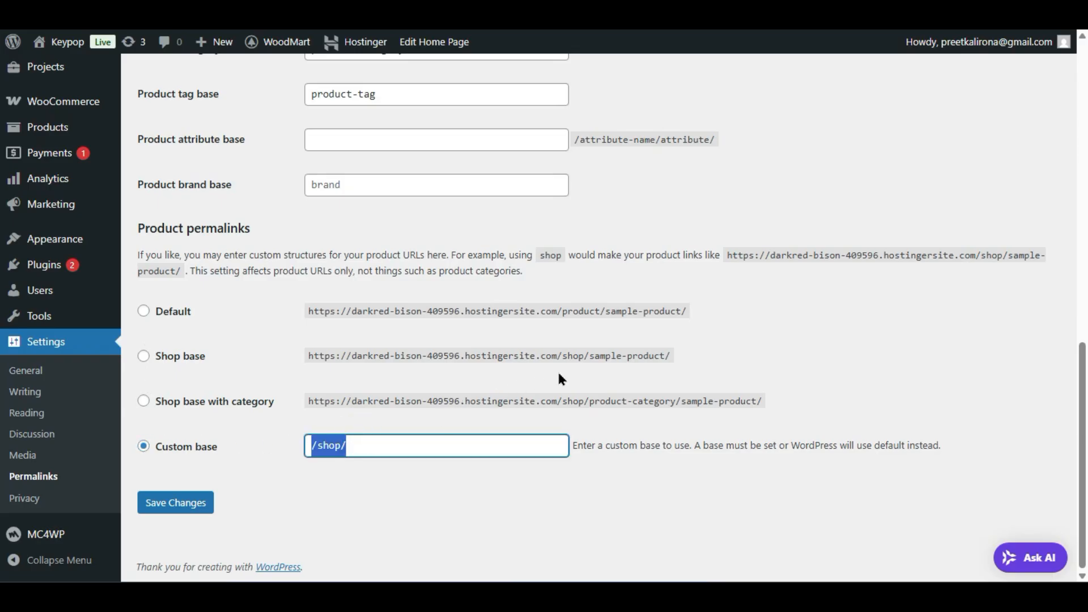
Step: Set the custom base for product permalinks to /product/, reusing the product/ part of the Shop base sample URL
left_click_drag(655, 355, 628, 354)
key("ctrl+c")
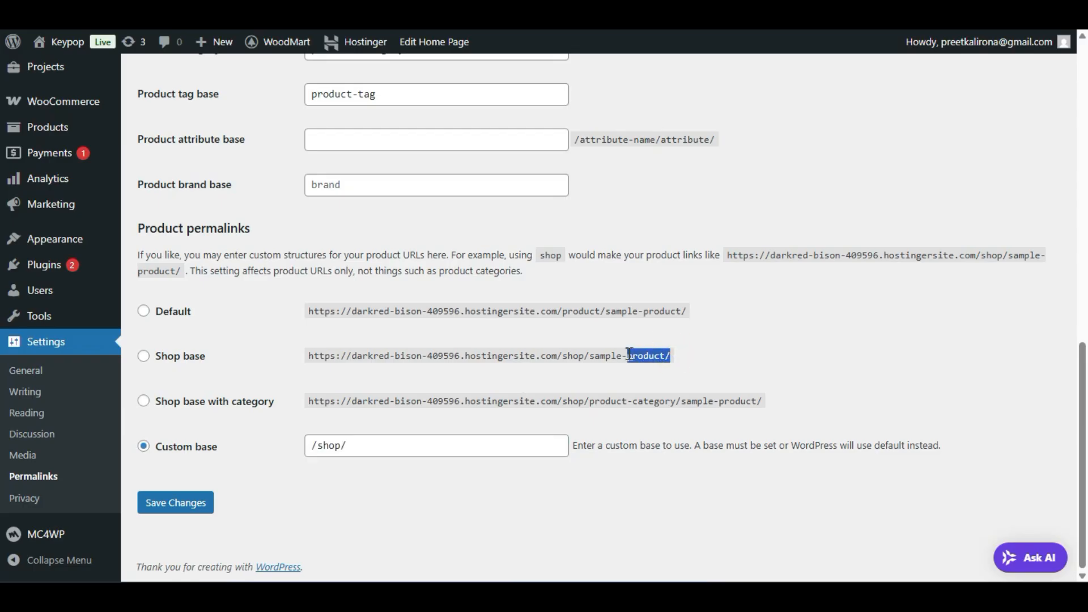
triple_click(372, 445)
key("ctrl+v")
left_click(238, 429)
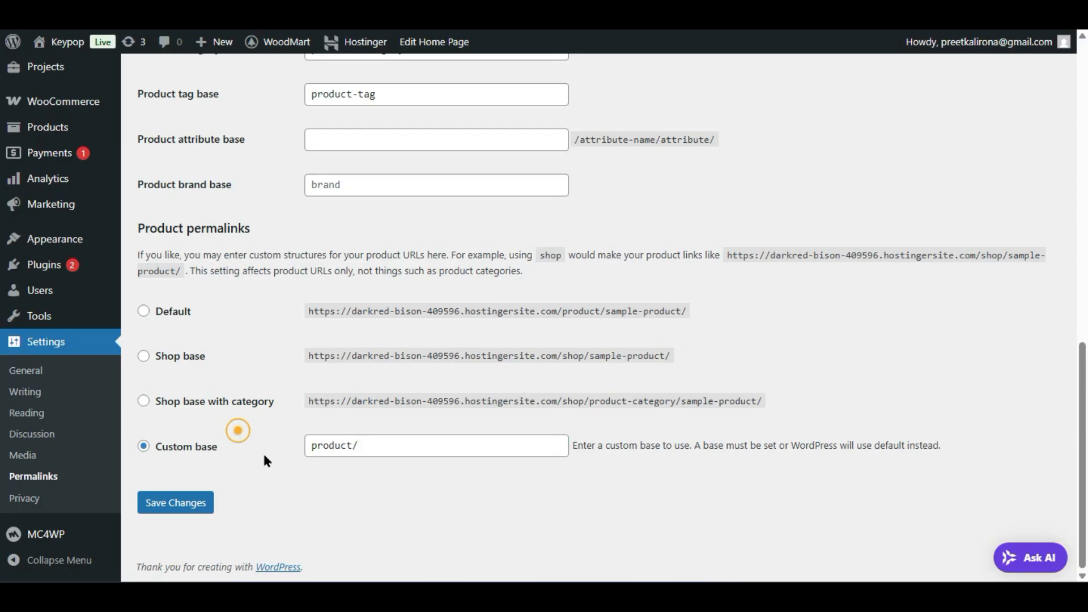
left_click(309, 445)
type("/")
left_click(239, 479)
left_click(389, 449)
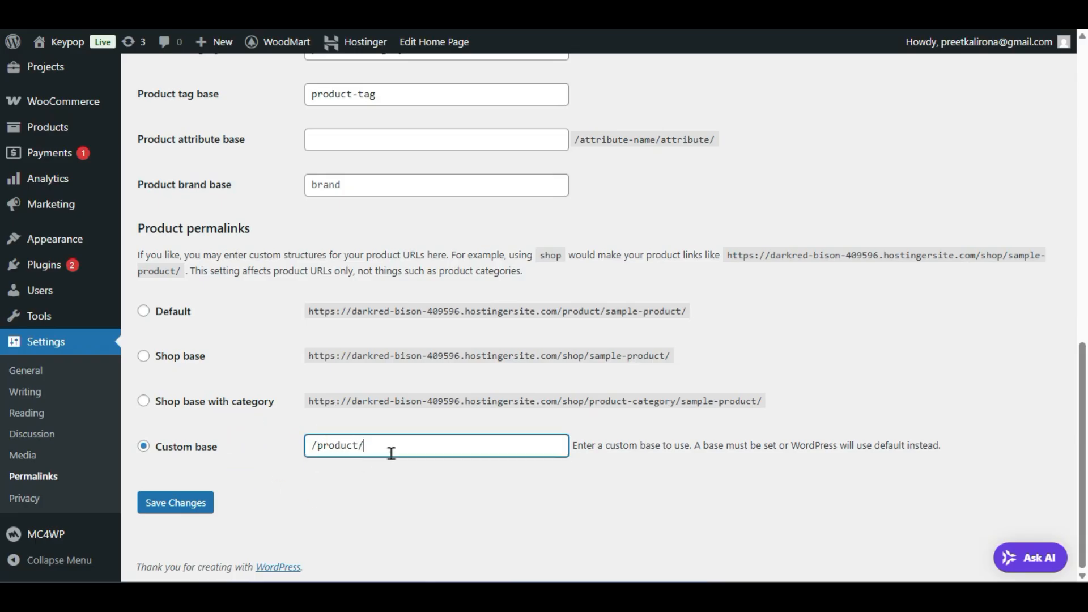
Step: Return to the WooCommerce product settings and go to the add to cart behaviour options
scroll(407, 489, "up", 9)
scroll(410, 498, "up", 4)
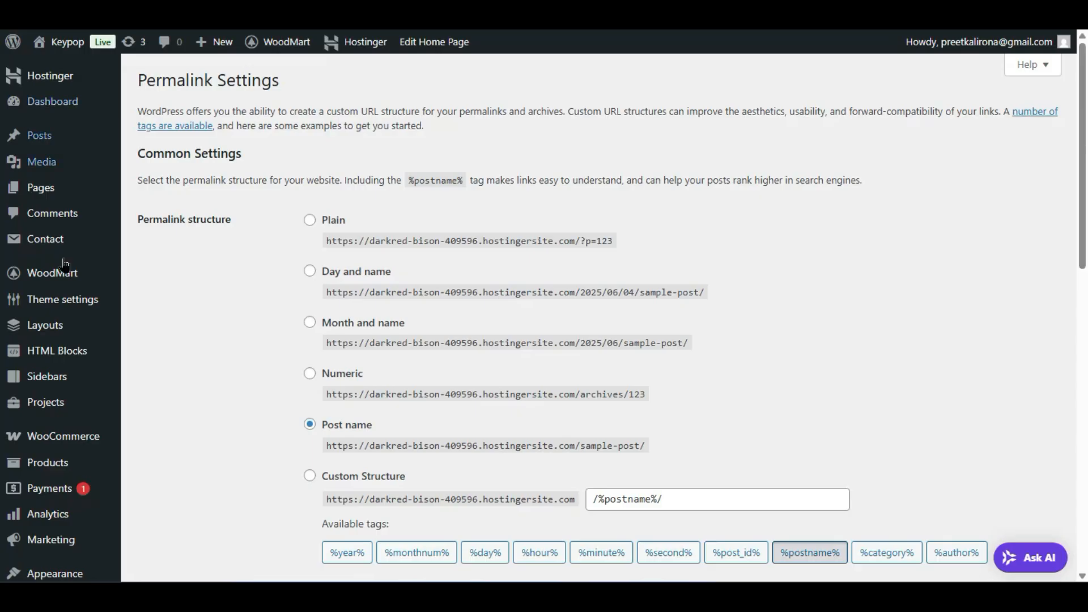
scroll(62, 400, "down", 2)
mouse_move(114, 306)
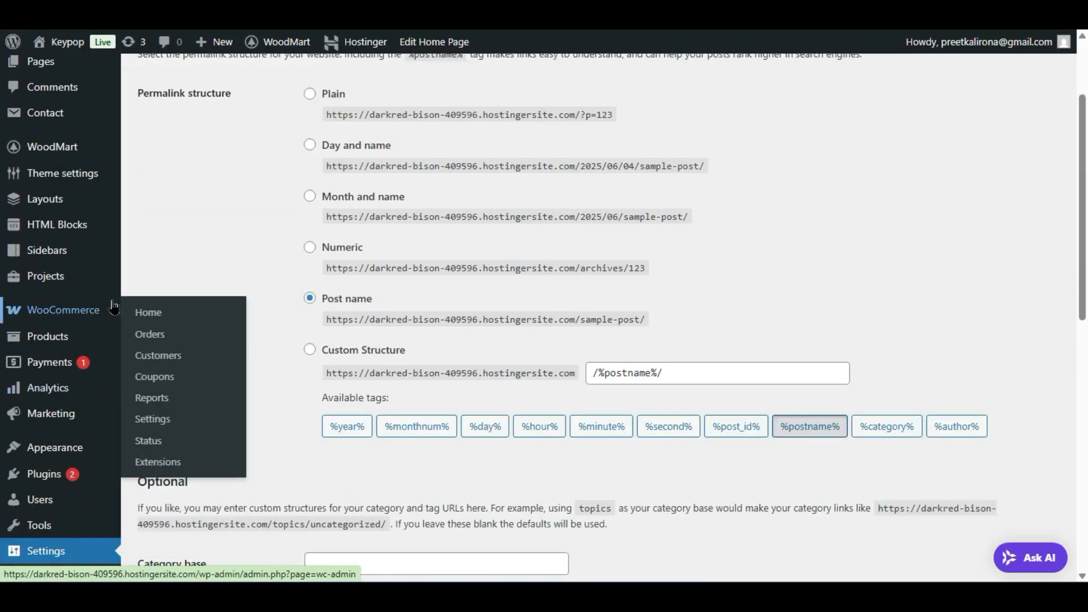
left_click(140, 419)
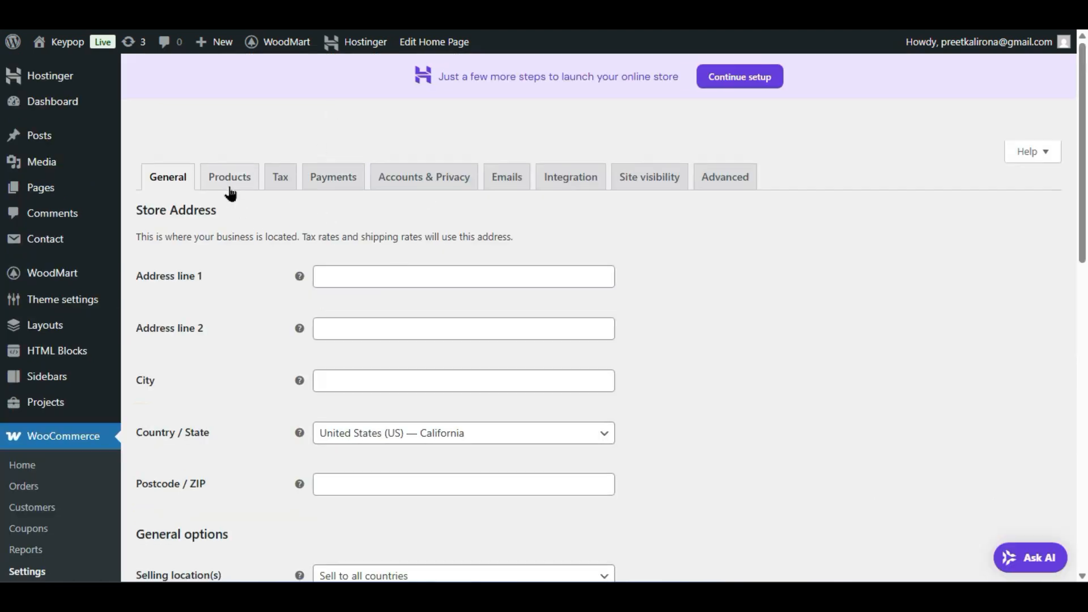
left_click(229, 182)
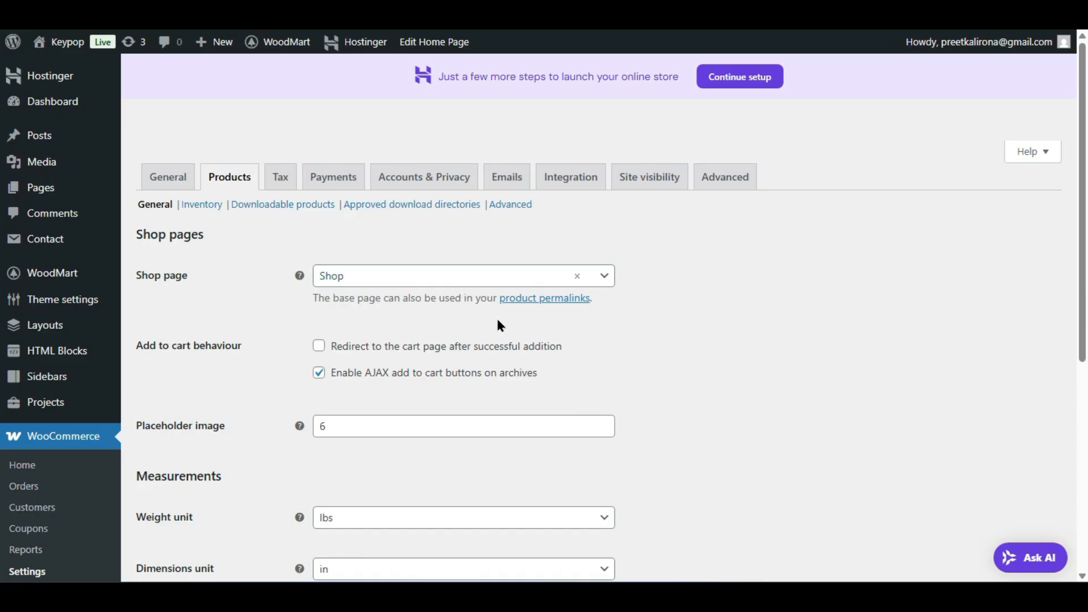
scroll(470, 328, "down", 2)
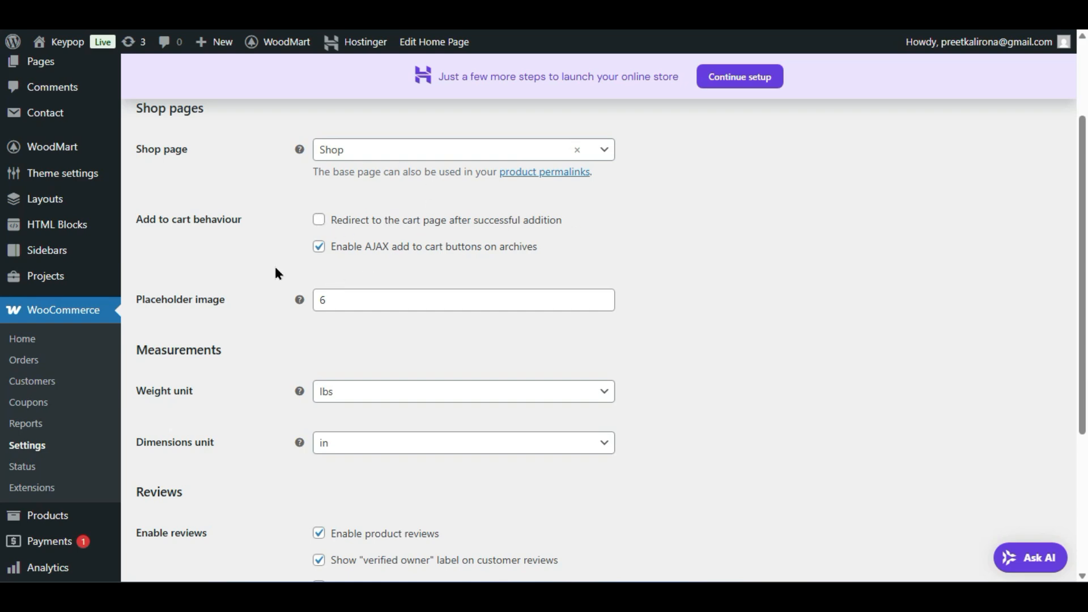
left_click(319, 248)
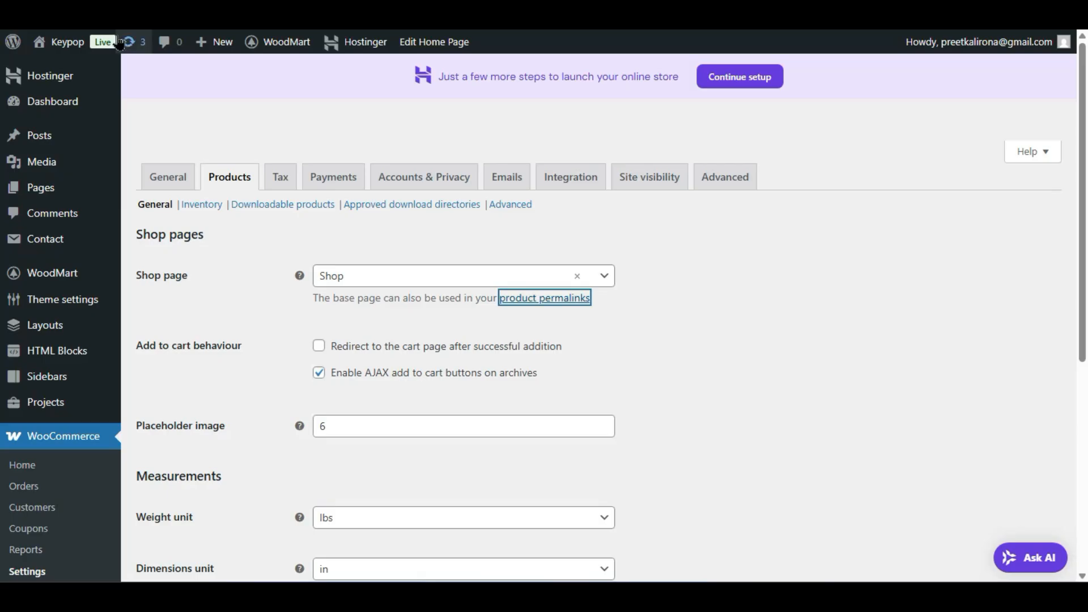
Step: Open the store's public site in a separate browser tab and switch to it
mouse_move(65, 42)
right_click(78, 85)
left_click(92, 87)
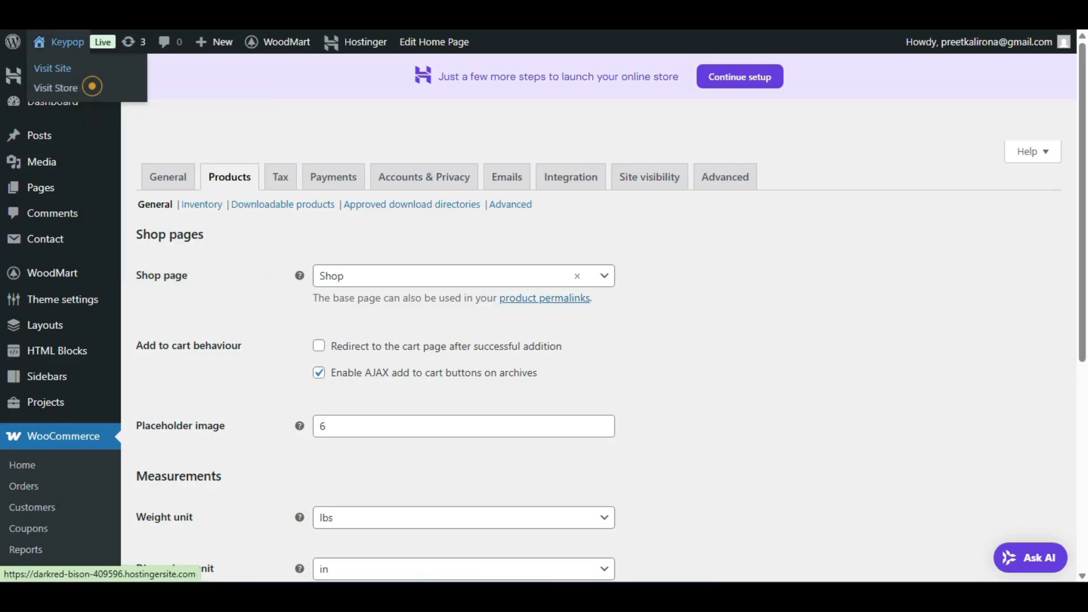
left_click(413, 12)
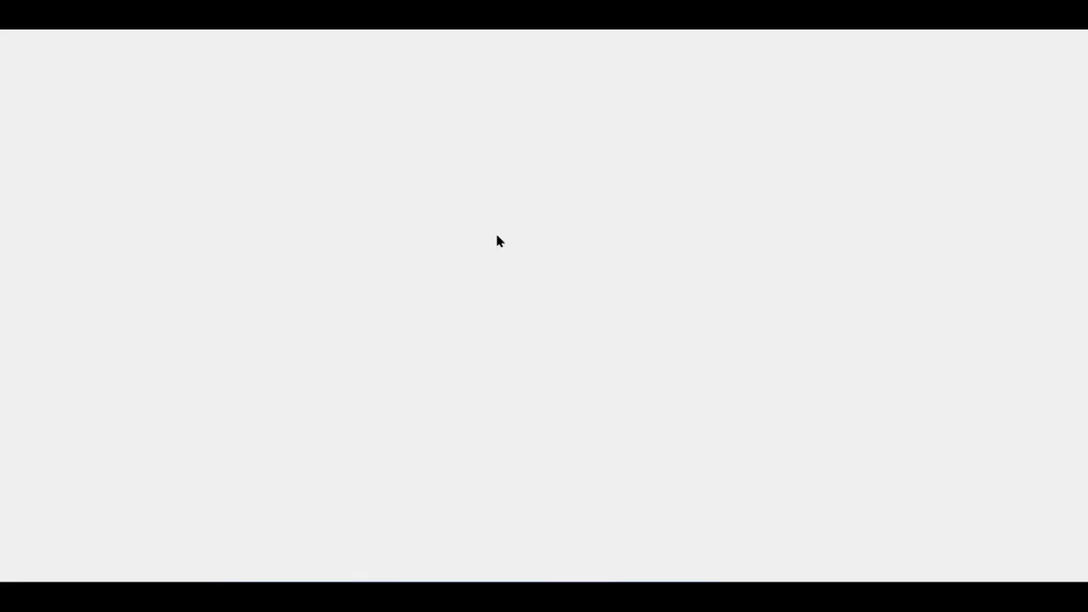
Step: Open the Apple MacBook Pro 13" M2 product page from the featured products on the home page
scroll(453, 359, "down", 9)
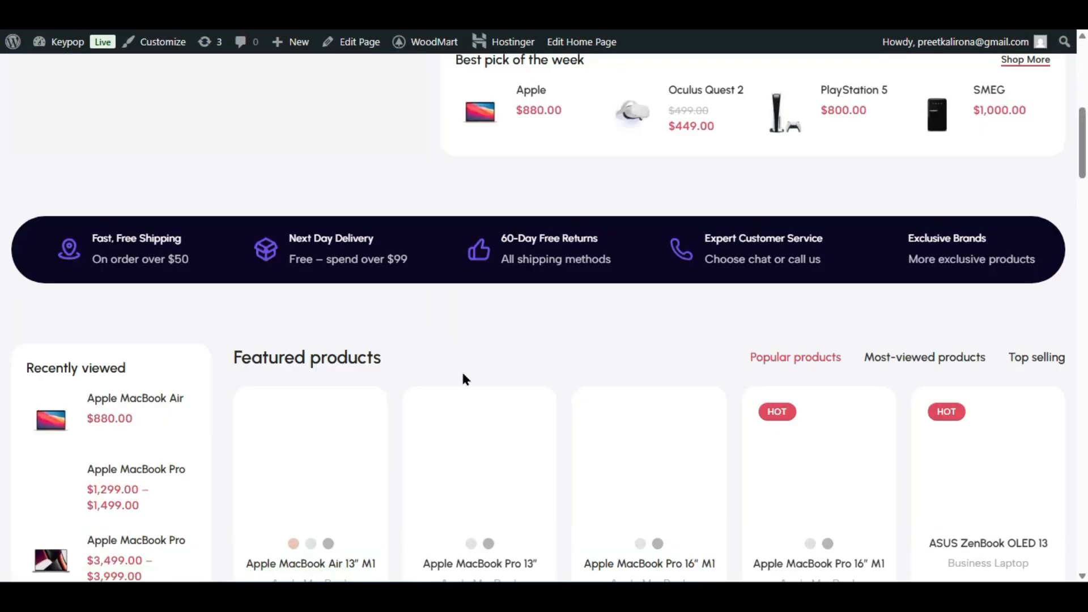
scroll(462, 379, "down", 2)
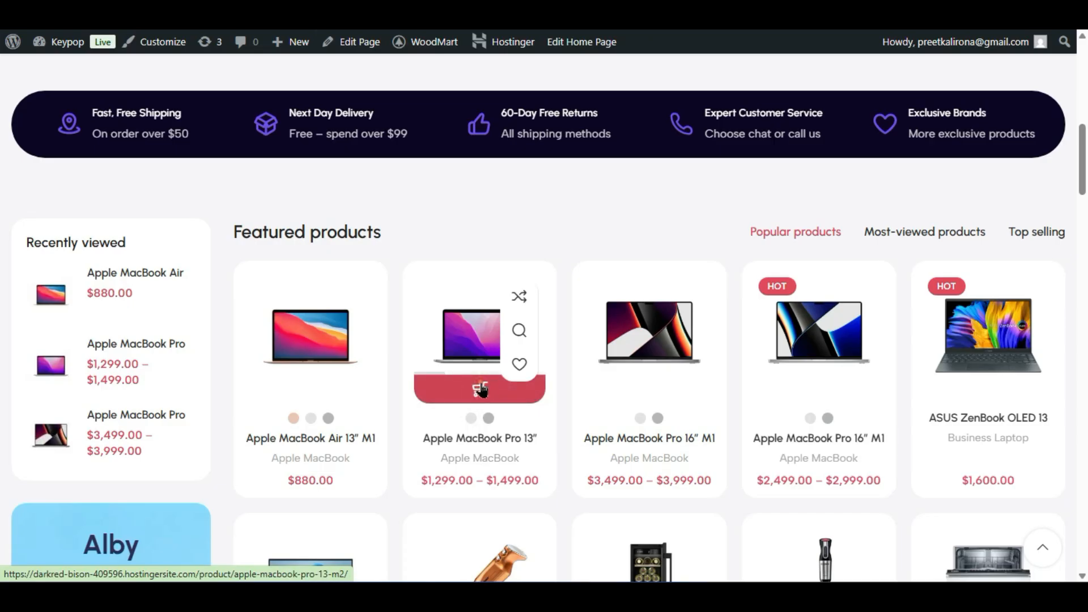
left_click(485, 435)
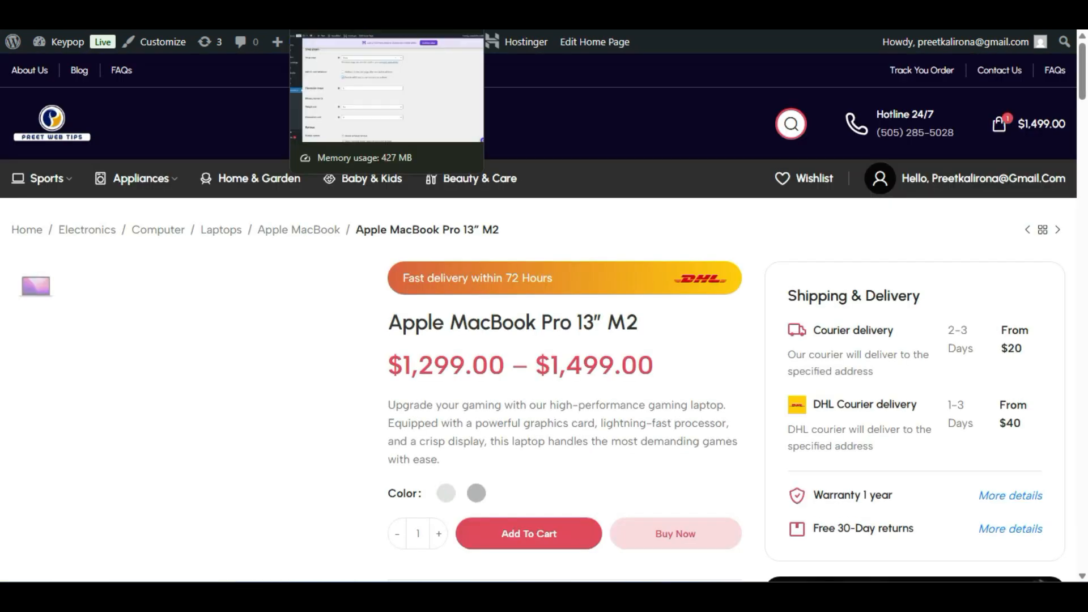
Step: Try twice to add the Apple MacBook Pro 13" M2 to the cart without choosing a color, dismissing each prompt
left_click(532, 531)
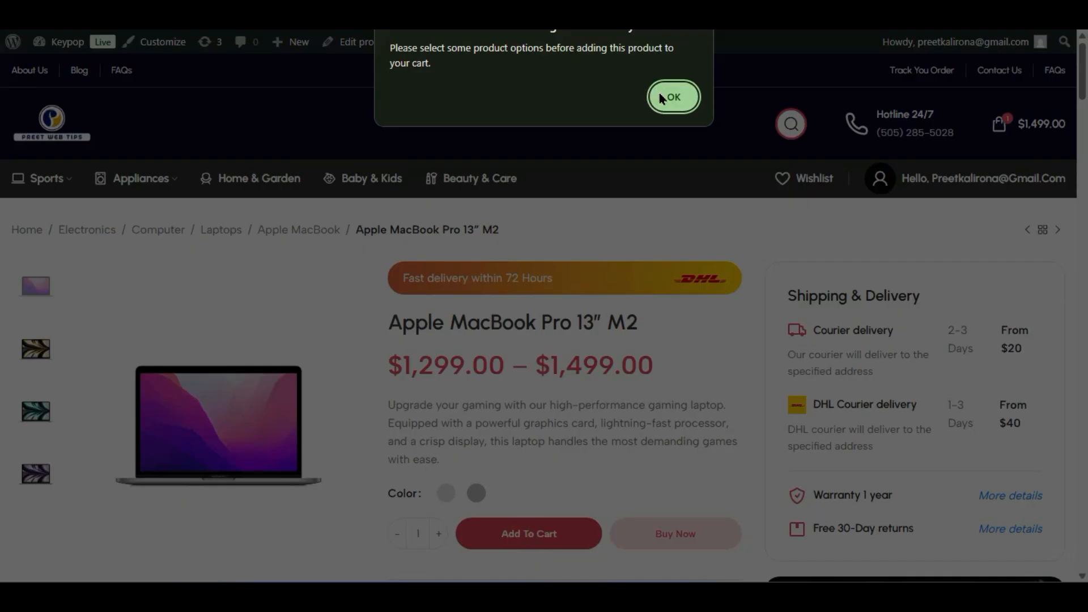
left_click(677, 97)
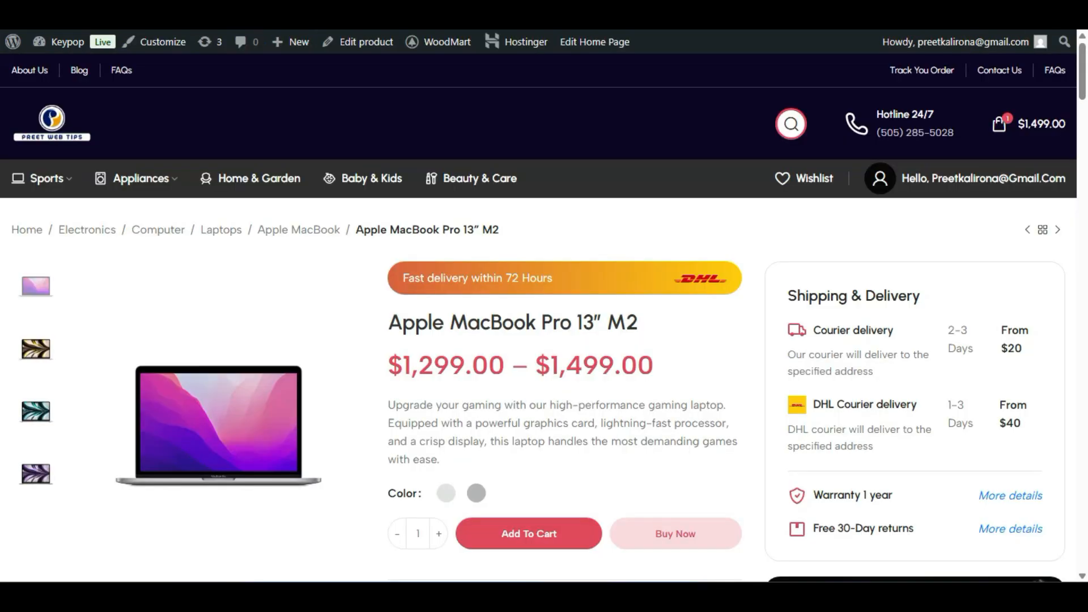
scroll(496, 432, "down", 2)
left_click(538, 406)
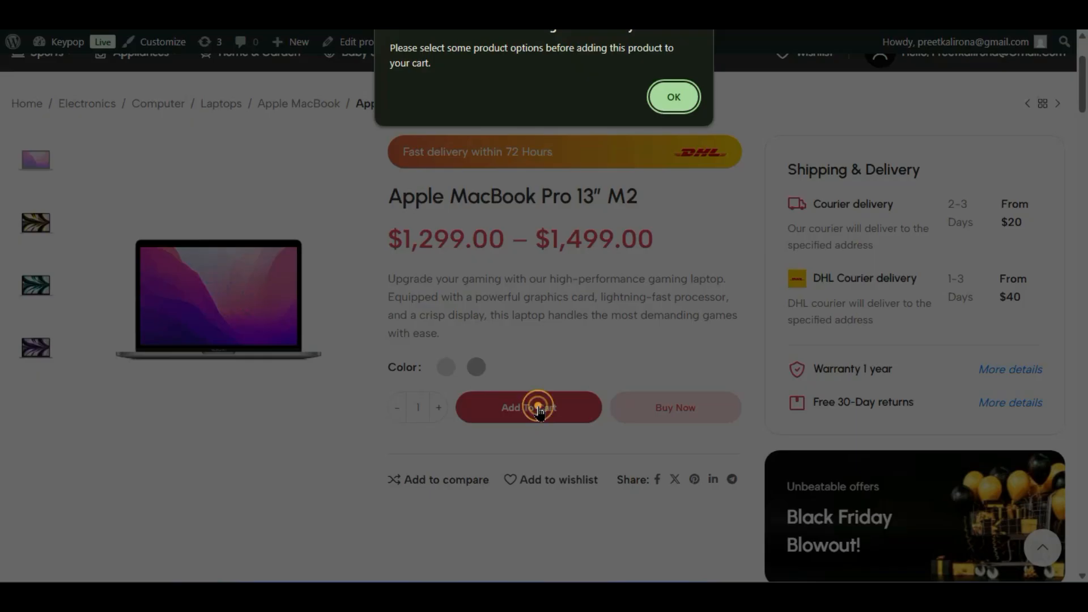
left_click(683, 101)
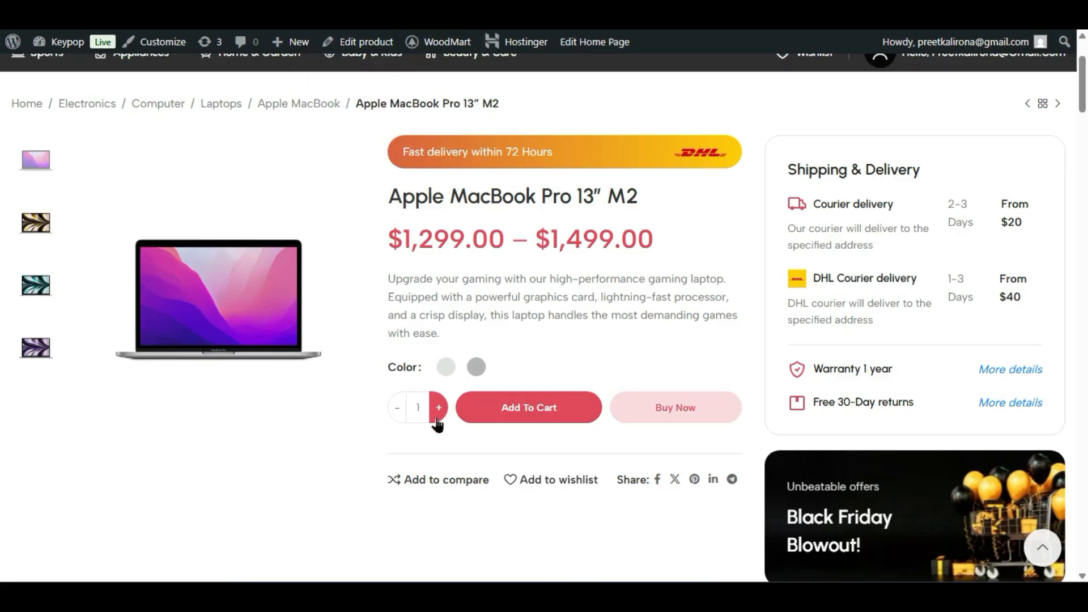
Step: Look over the product page, try adding the laptop to the cart once more without a color, and check the header's cart
scroll(416, 454, "down", 10)
scroll(412, 454, "up", 10)
scroll(412, 455, "up", 2)
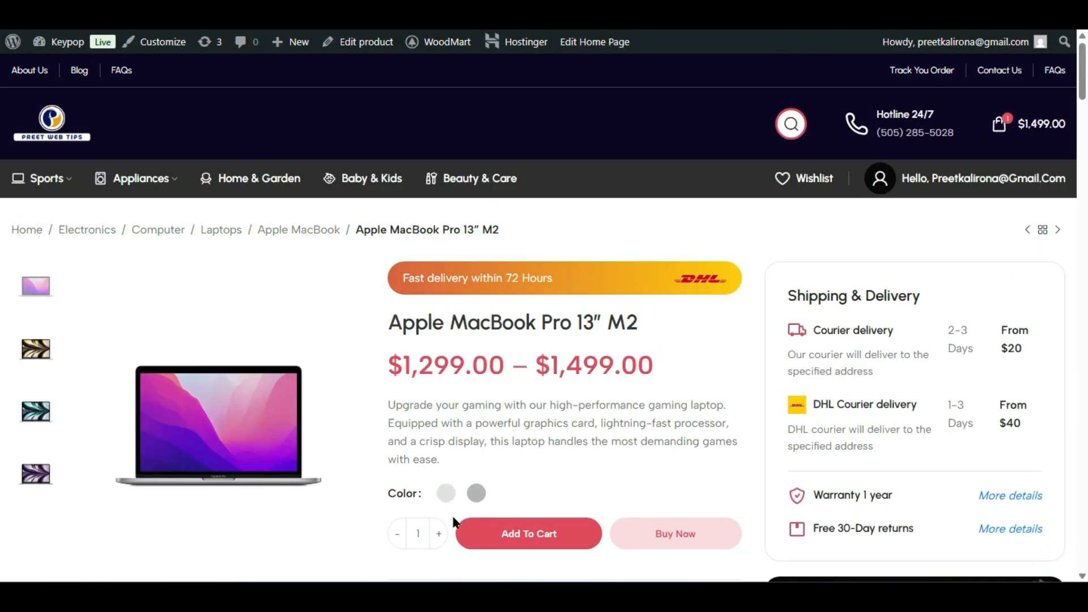
scroll(459, 509, "down", 2)
left_click(542, 424)
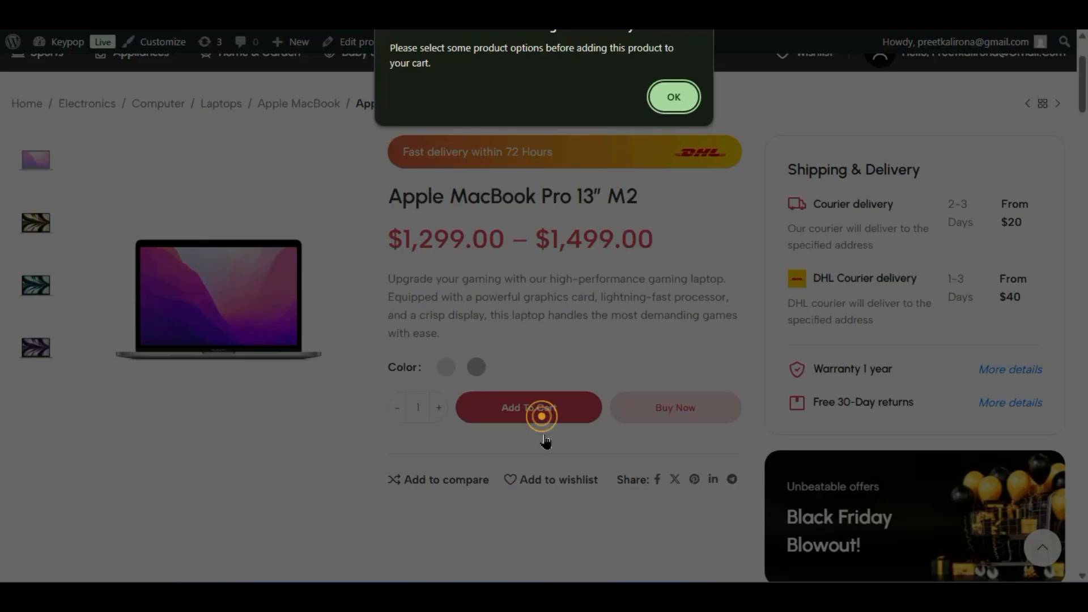
left_click(670, 97)
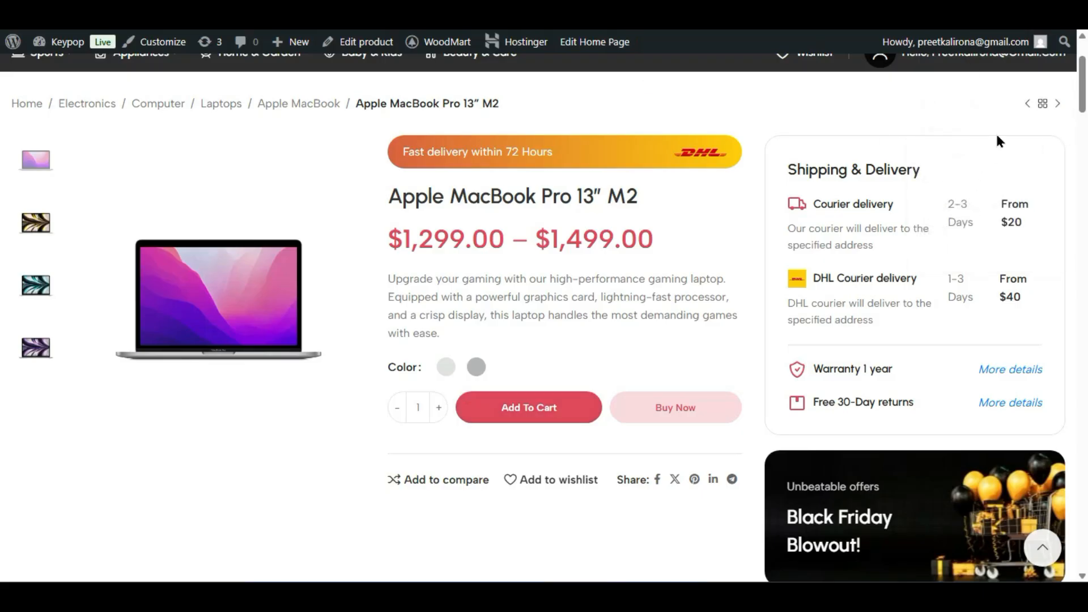
scroll(643, 359, "up", 2)
mouse_move(957, 170)
mouse_move(1000, 125)
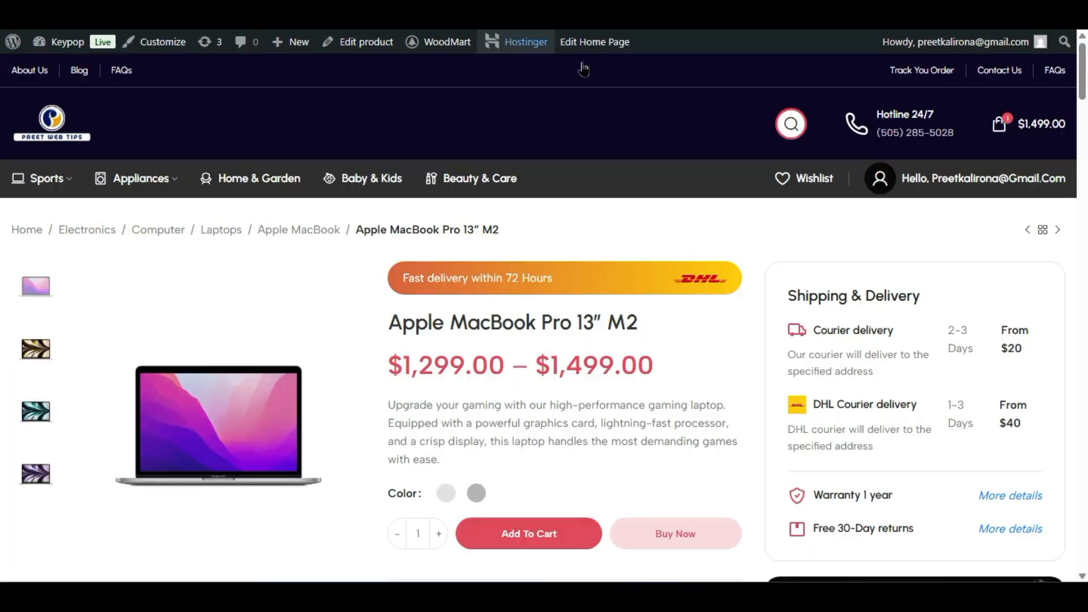
Step: Check the header's cart and try adding the Apple MacBook Pro 13" M2 to it again without a color
mouse_move(1014, 123)
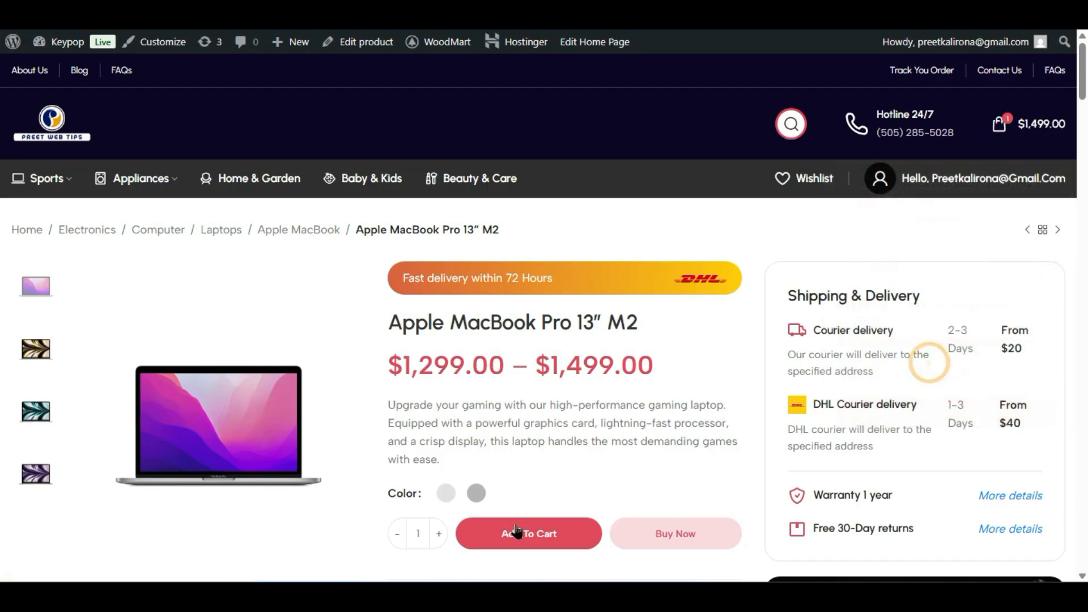
left_click(555, 543)
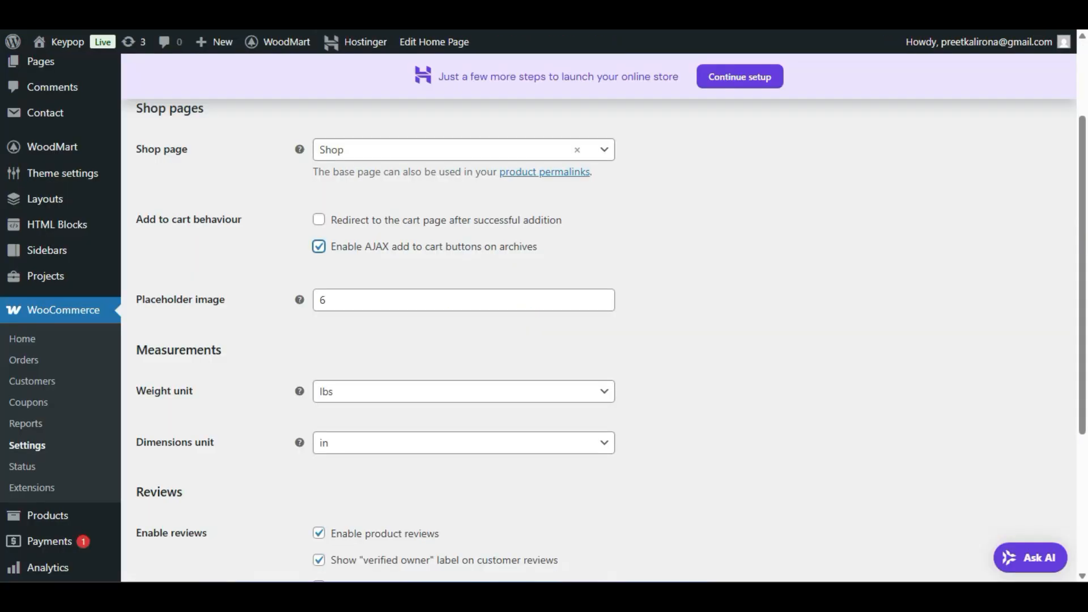
Step: Examine the placeholder image setting in the WooCommerce product settings without changing its value
scroll(229, 290, "down", 2)
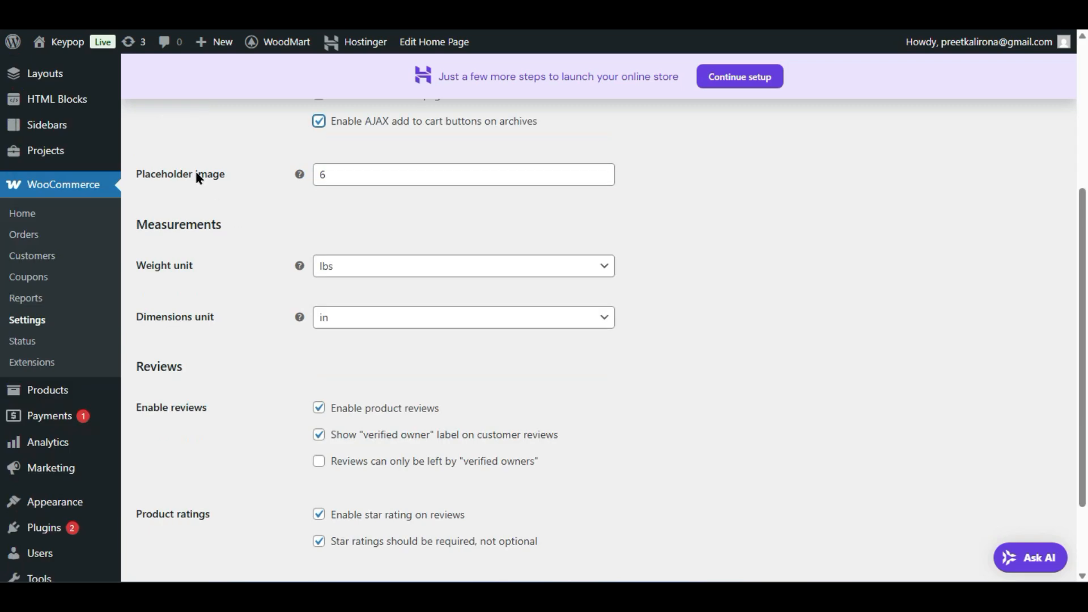
mouse_move(302, 179)
left_click_drag(163, 183, 253, 176)
left_click(254, 179)
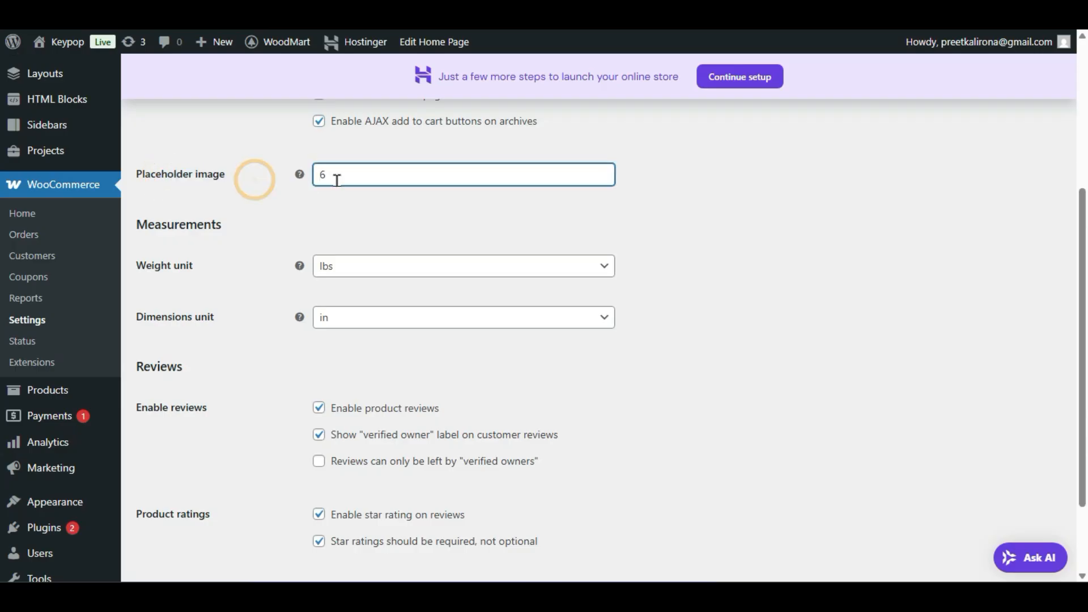
left_click(277, 184)
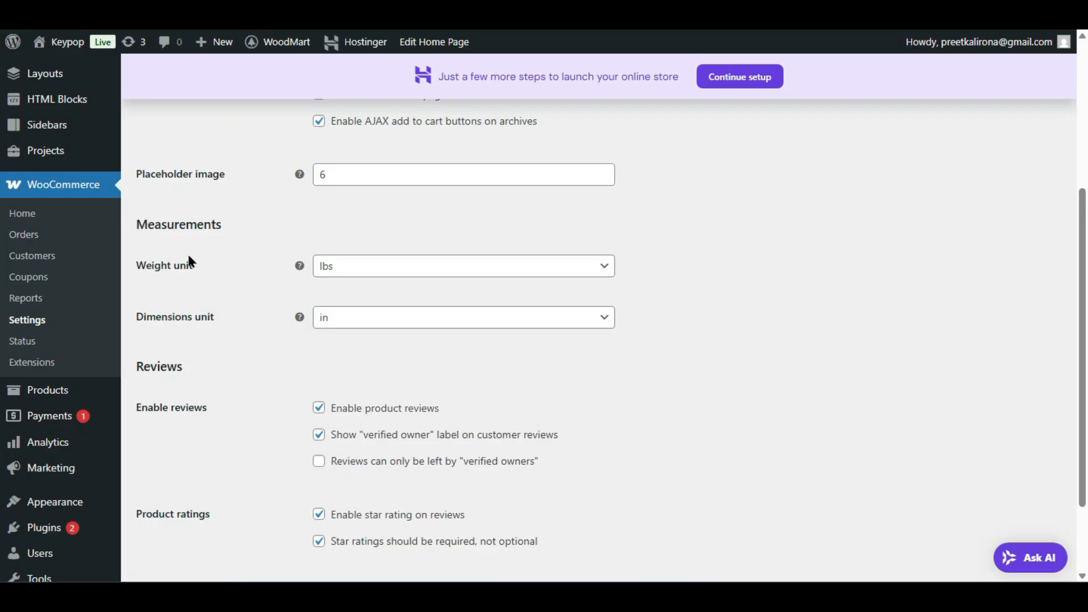
Step: Try kg, g and oz as the store's weight unit and return it to lbs
left_click(352, 265)
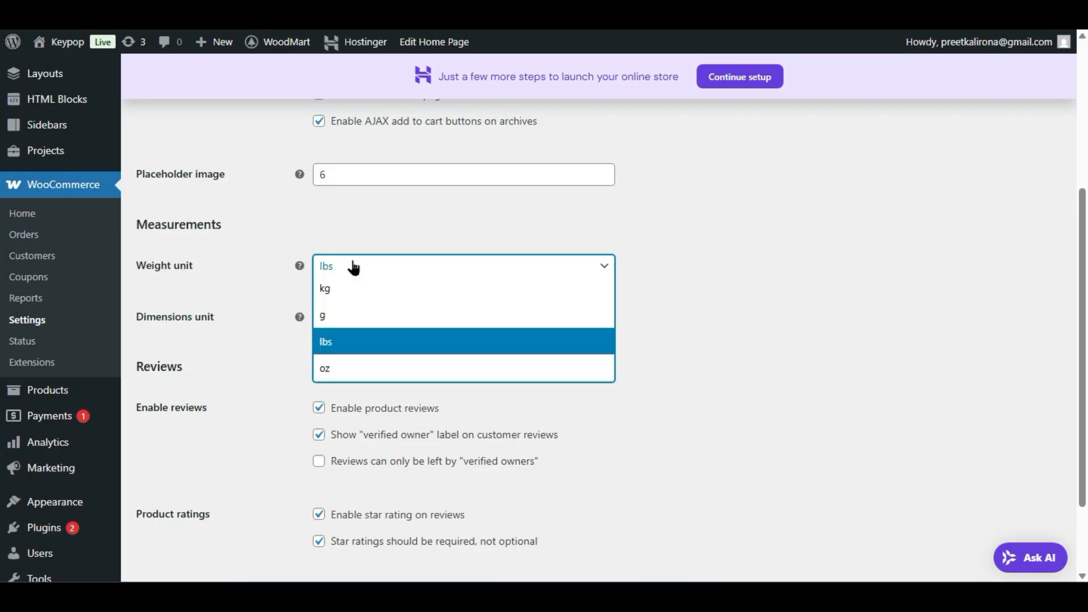
left_click(360, 290)
left_click(376, 272)
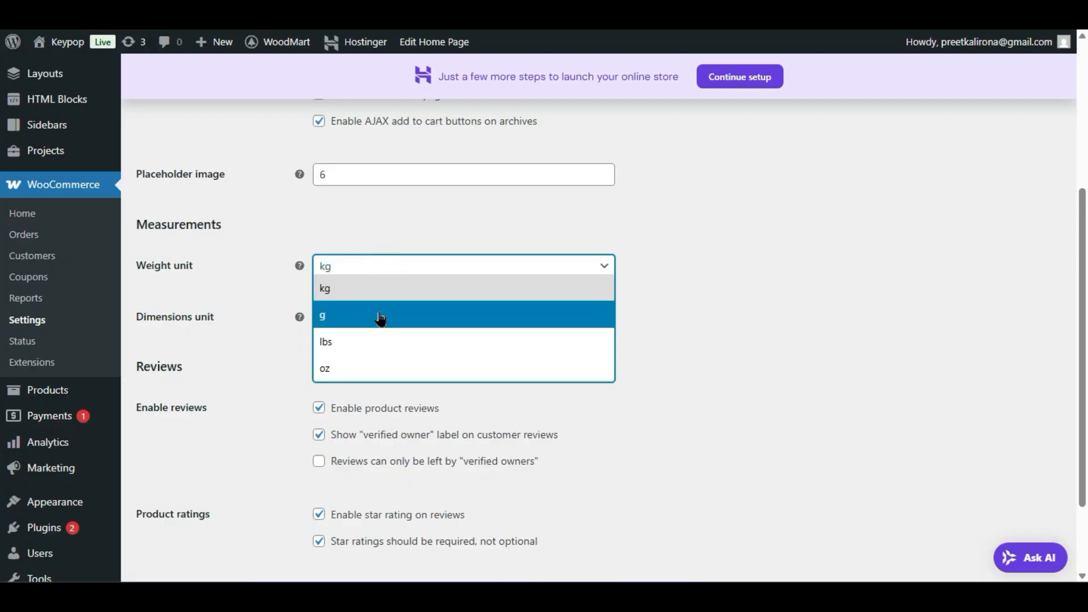
left_click(378, 312)
left_click(382, 266)
left_click(381, 286)
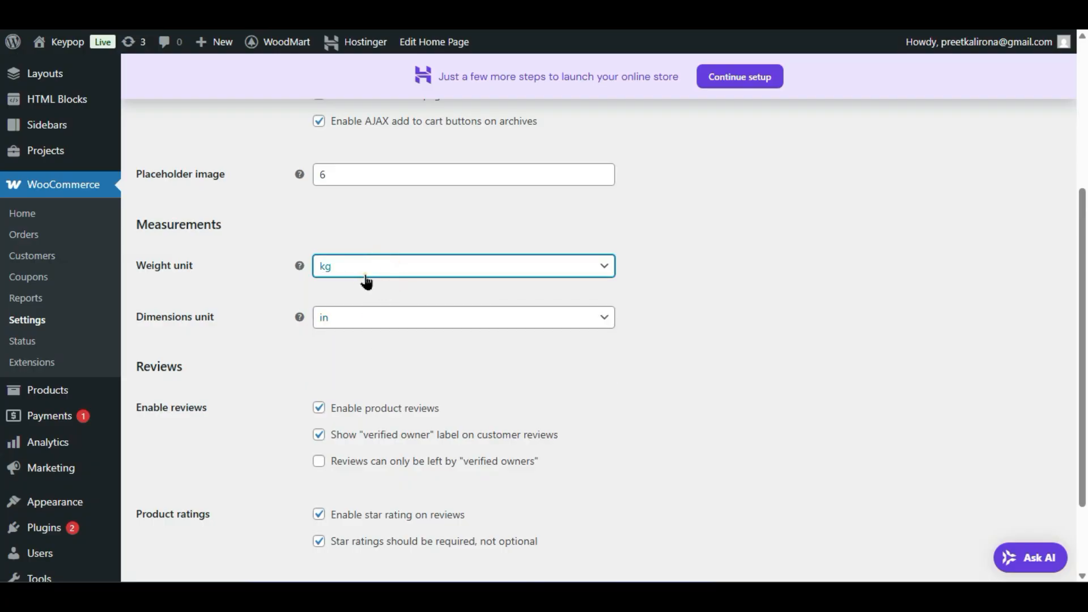
left_click(346, 273)
left_click(344, 373)
left_click(390, 271)
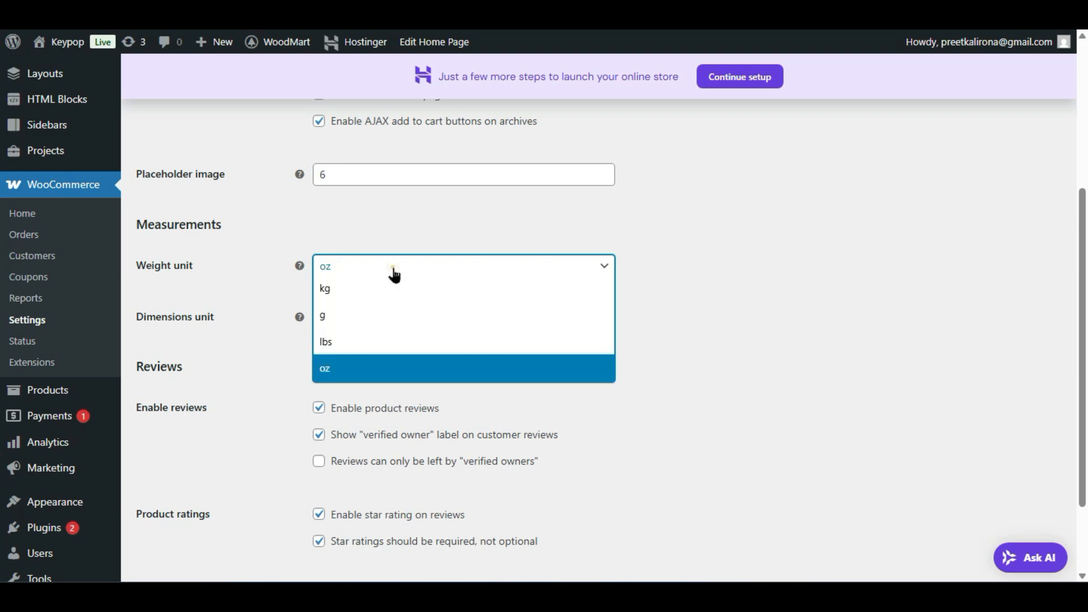
left_click(390, 340)
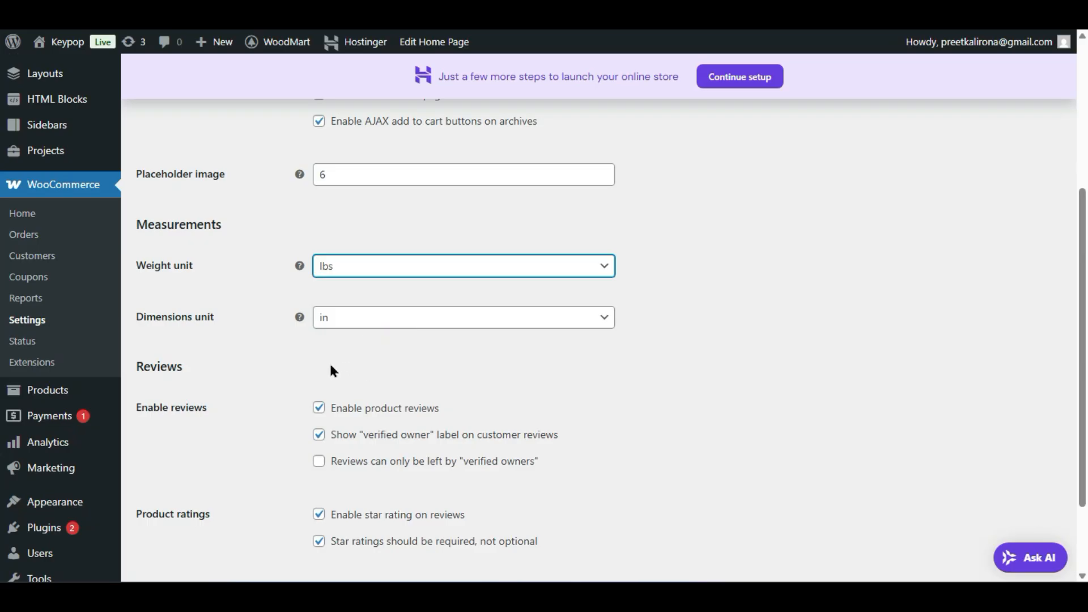
Step: Choose in as the dimensions unit for the store's products
left_click(346, 322)
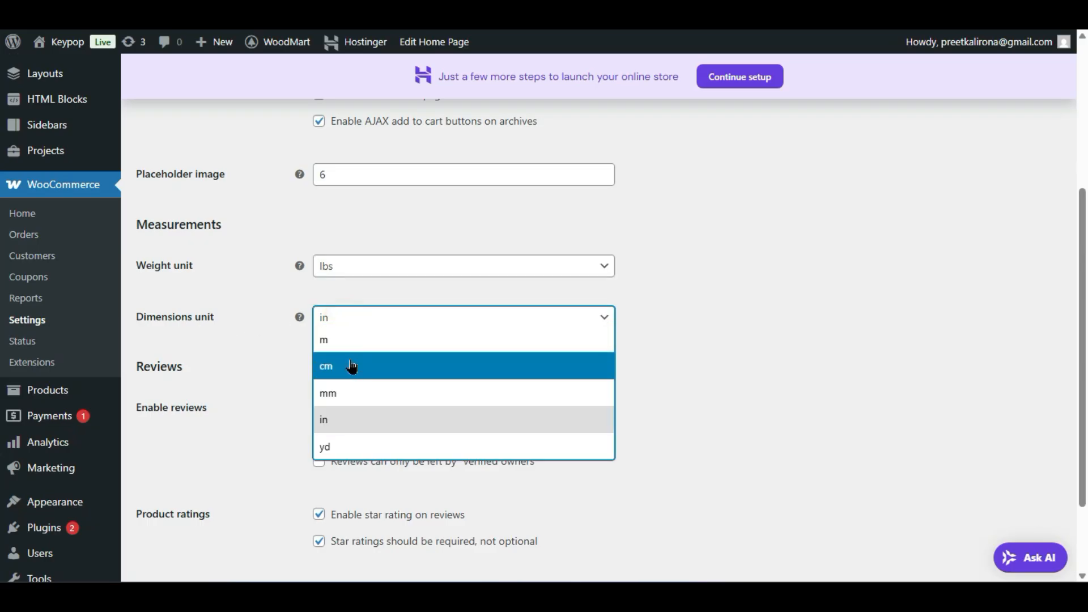
left_click(345, 422)
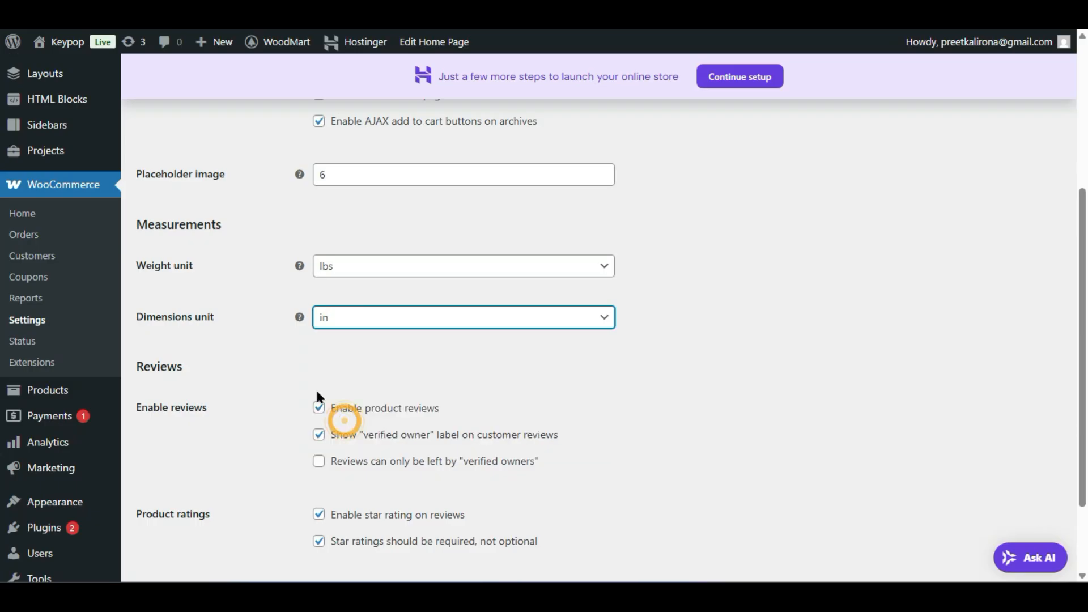
left_click(303, 386)
scroll(290, 366, "down", 3)
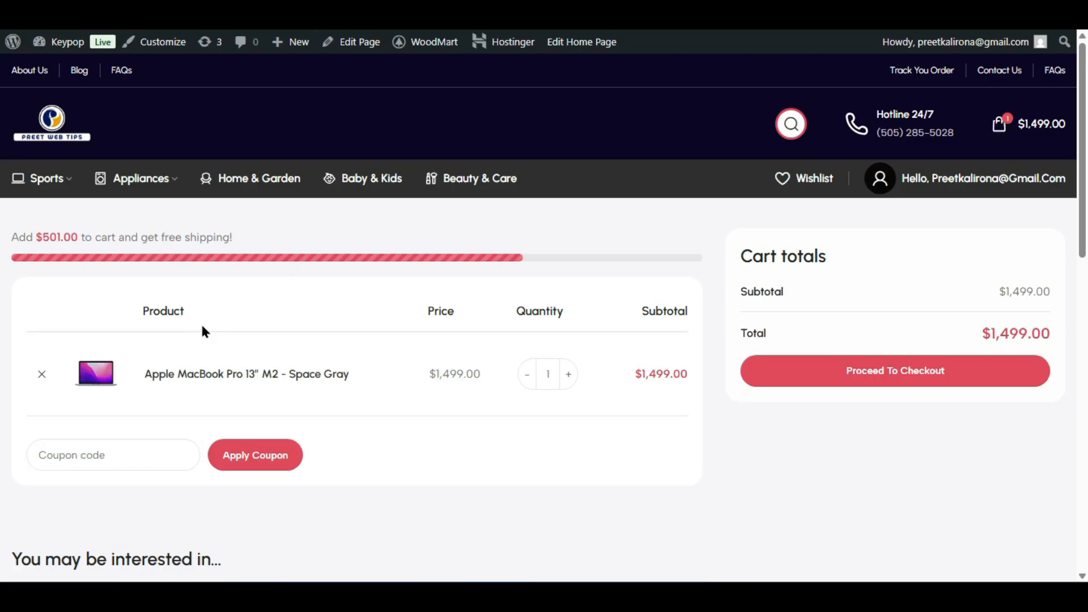
Step: Look over the specifications and customer reviews on the storefront page of the Apple MacBook Pro 13" M2
scroll(201, 334, "down", 15)
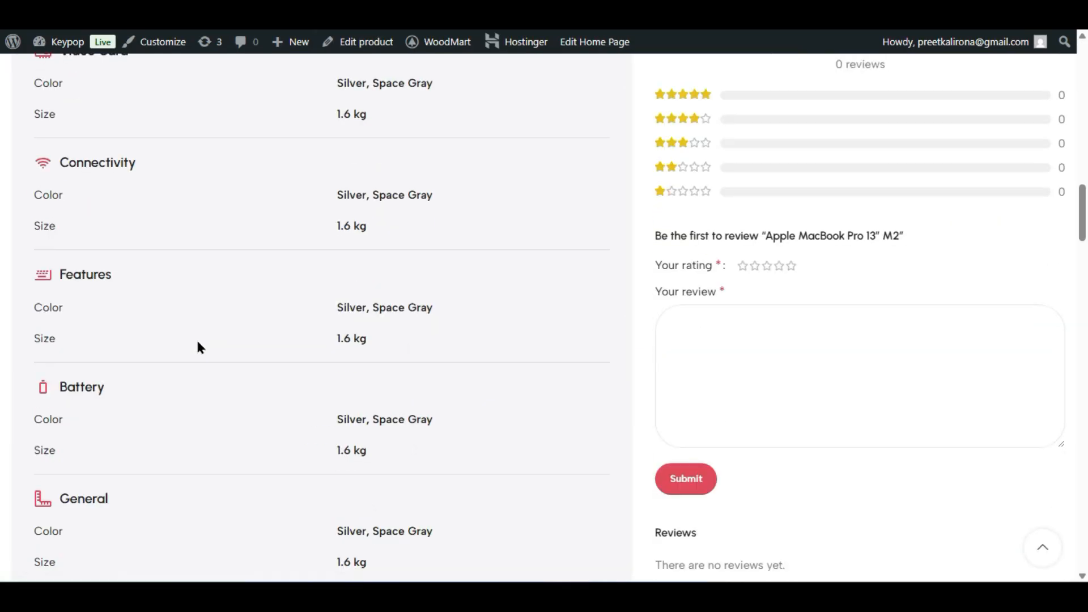
scroll(990, 279, "up", 10)
scroll(900, 340, "up", 5)
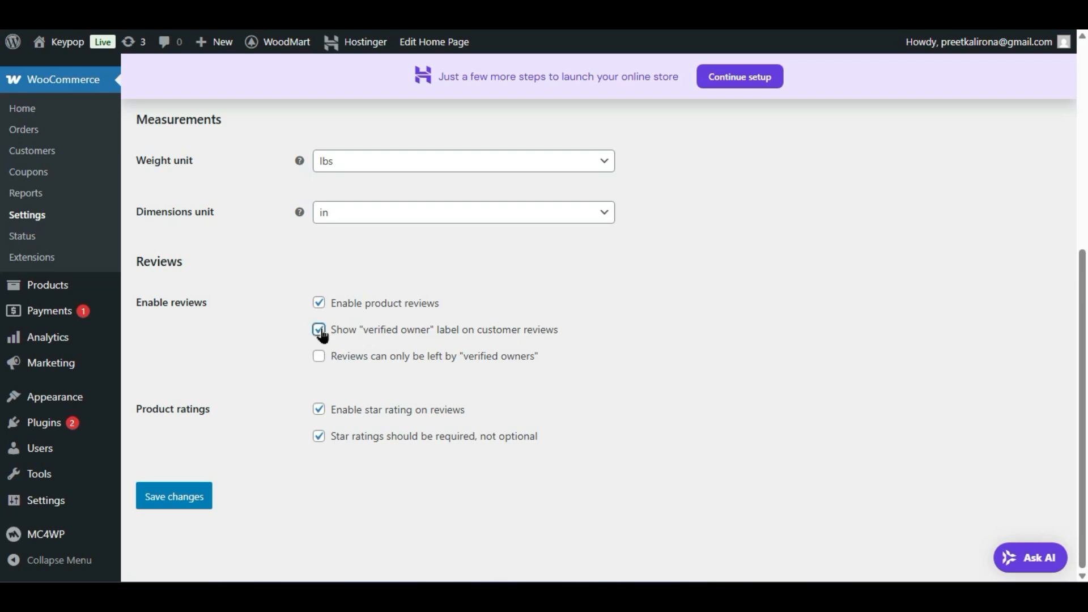
Step: Toggle product reviews off and on again, and disable the "verified owner" label on customer reviews
left_click(320, 305)
left_click(317, 305)
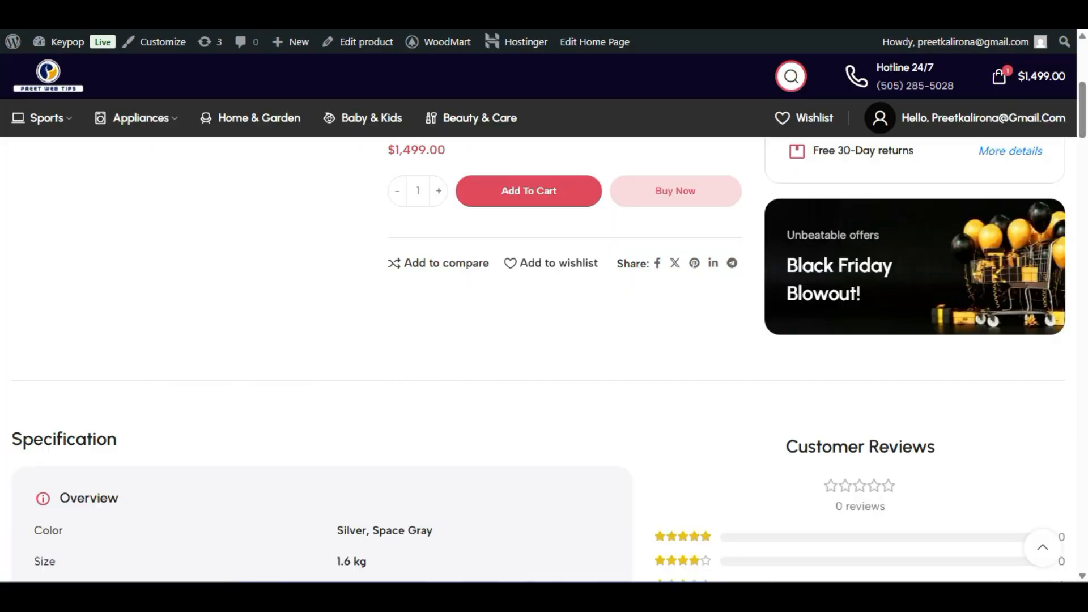
Step: Examine the laptop's storefront page, including the header's account and cart, the purchase options and the customer reviews
scroll(450, 241, "up", 6)
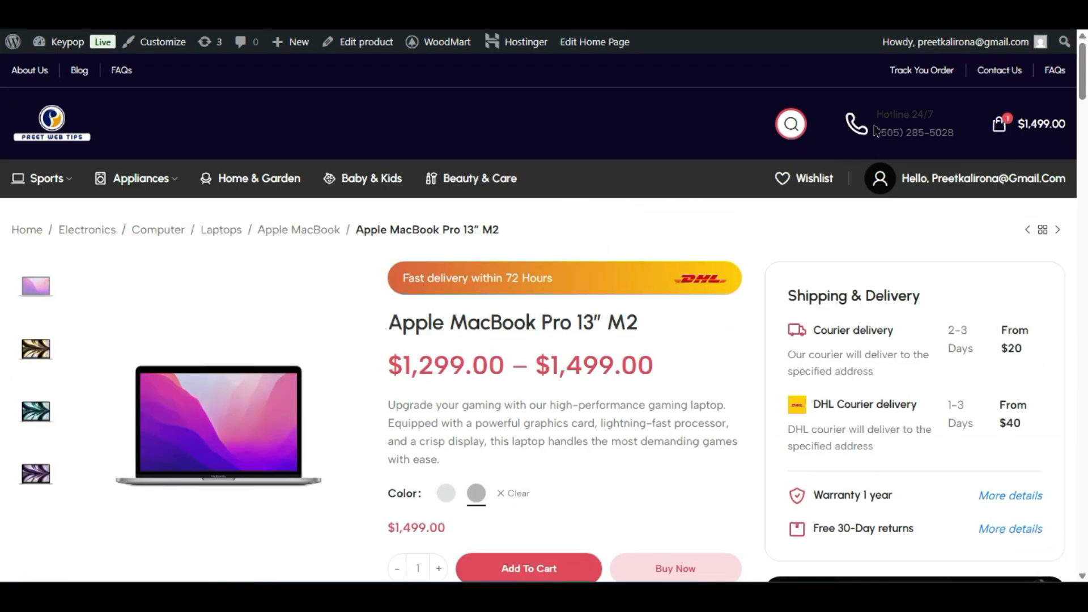
mouse_move(1037, 136)
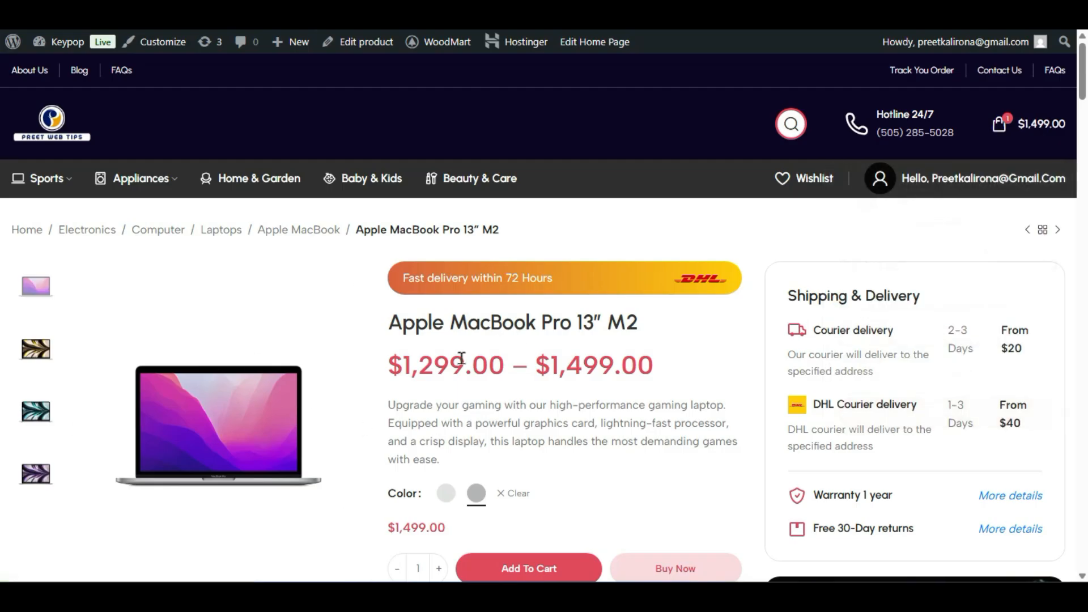
scroll(460, 357, "down", 15)
scroll(461, 364, "up", 15)
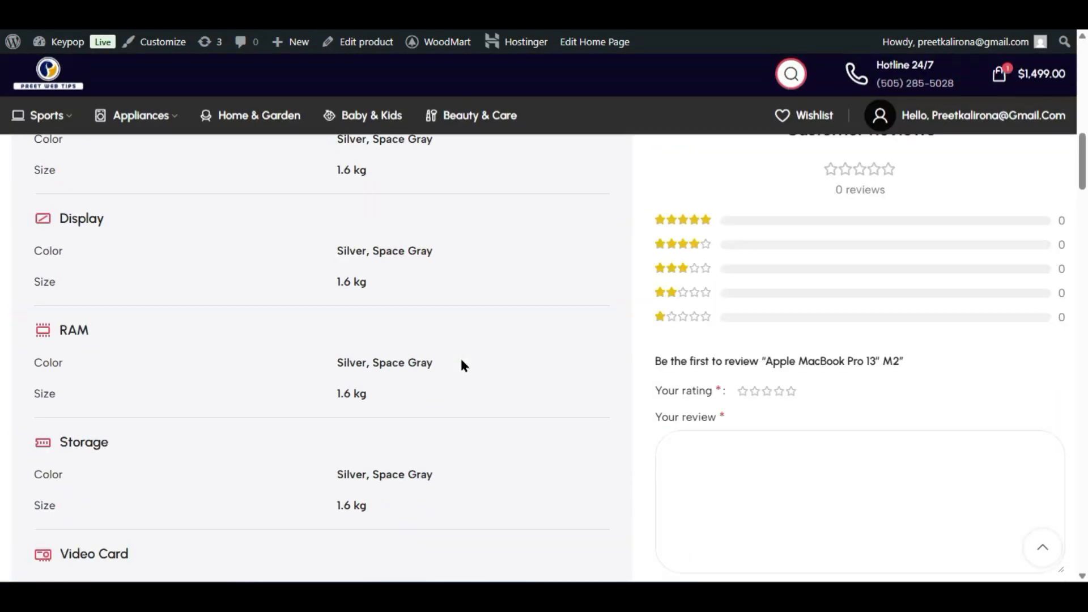
scroll(720, 384, "down", 5)
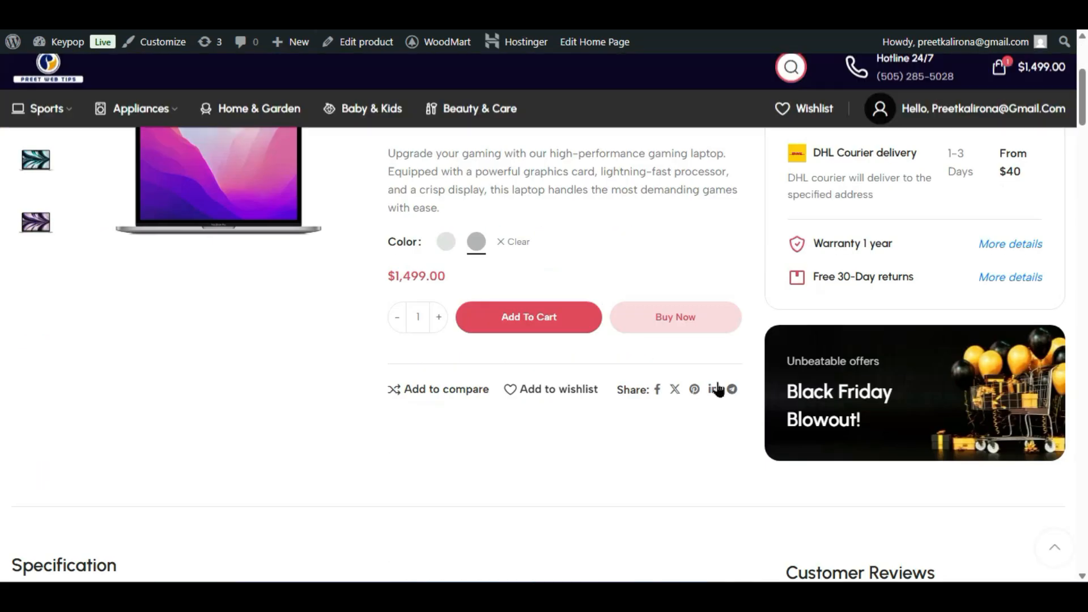
scroll(716, 384, "up", 5)
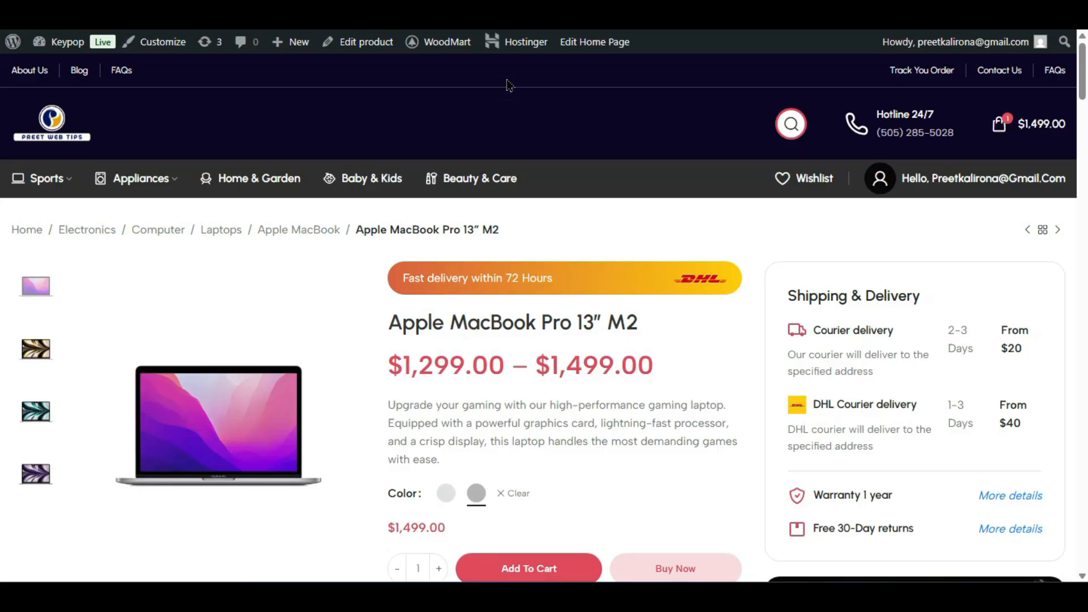
Step: Choose a five-star rating in the review form of the Apple MacBook Pro 13" M2 without submitting it
scroll(513, 351, "down", 10)
scroll(512, 360, "up", 5)
scroll(760, 478, "up", 2)
scroll(789, 469, "down", 2)
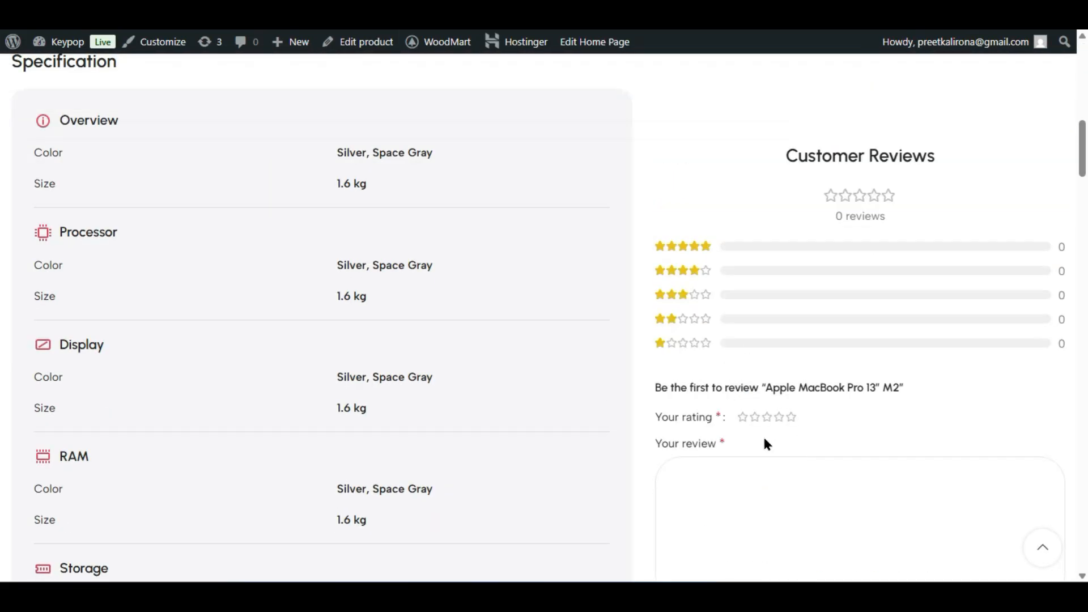
scroll(765, 442, "down", 2)
left_click(792, 292)
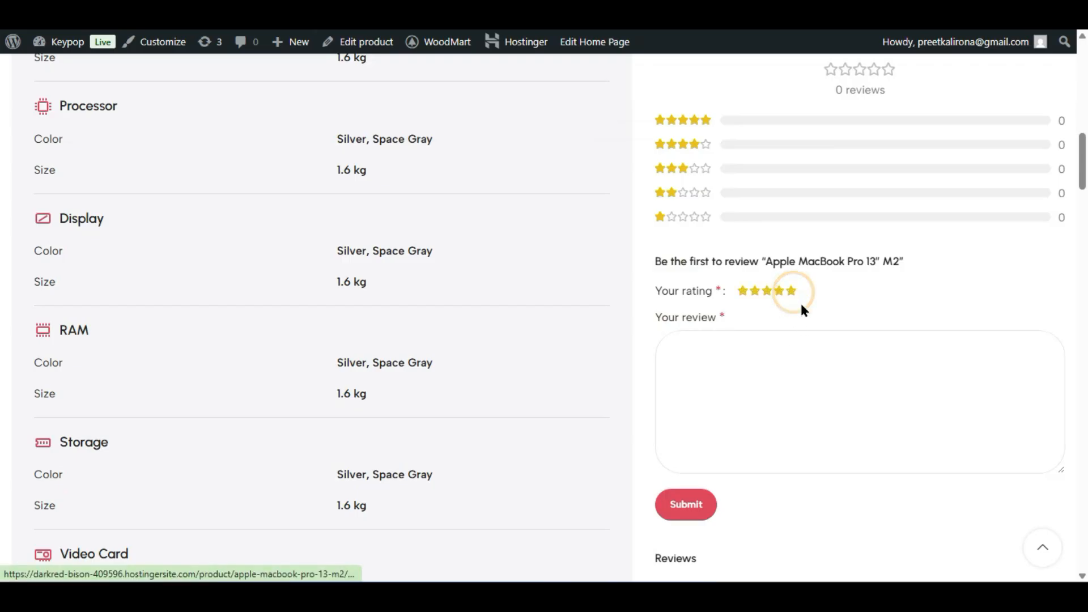
scroll(738, 340, "up", 4)
scroll(754, 334, "down", 4)
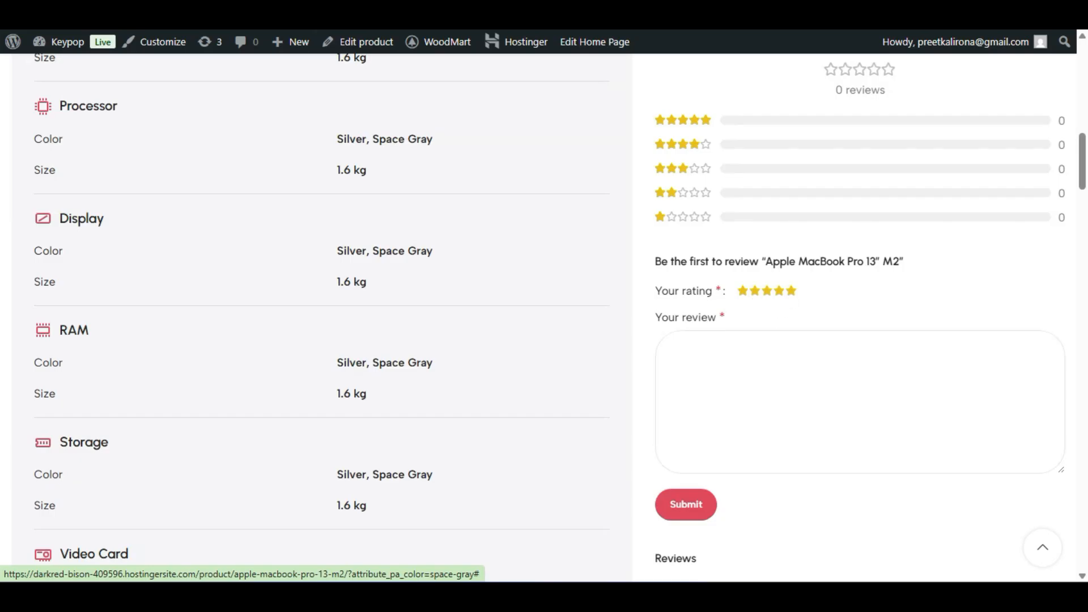
scroll(637, 369, "down", 6)
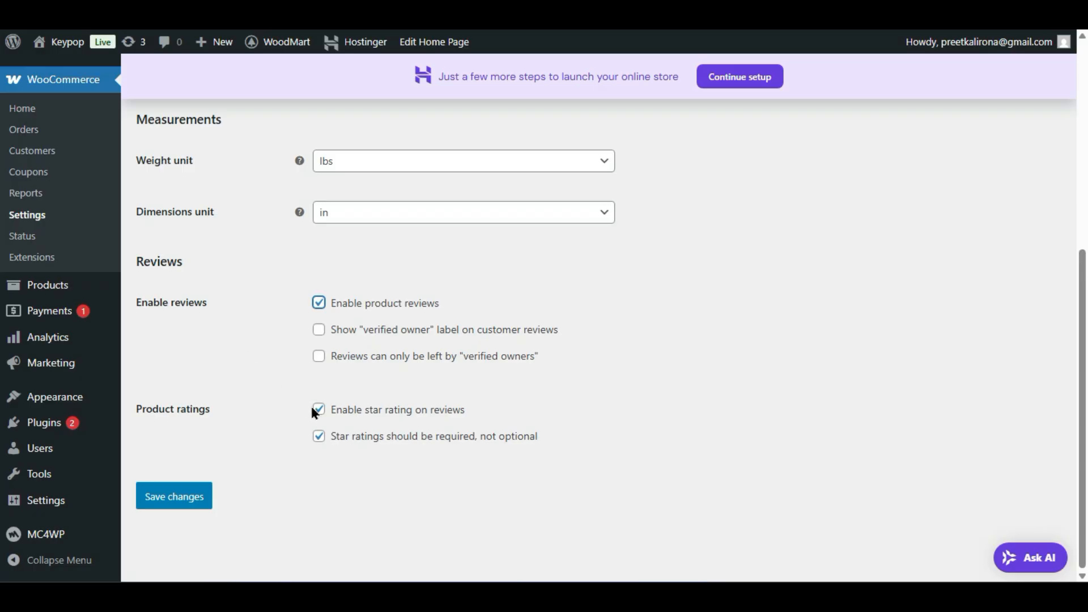
Step: Disable star ratings on reviews in the WooCommerce product settings and save the changes
left_click(313, 409)
left_click(315, 410)
left_click(318, 411)
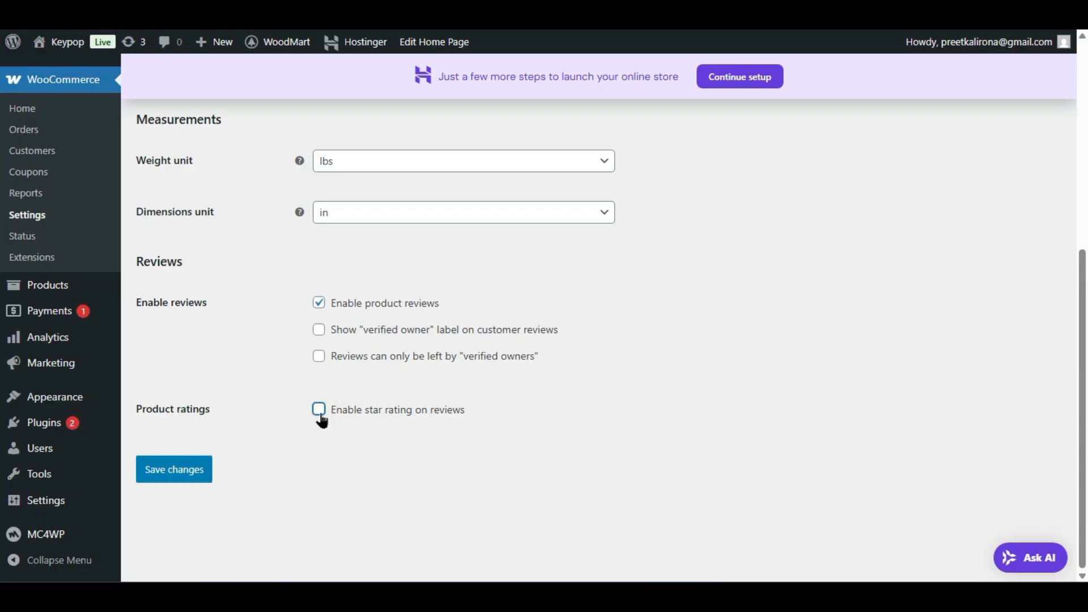
left_click(190, 468)
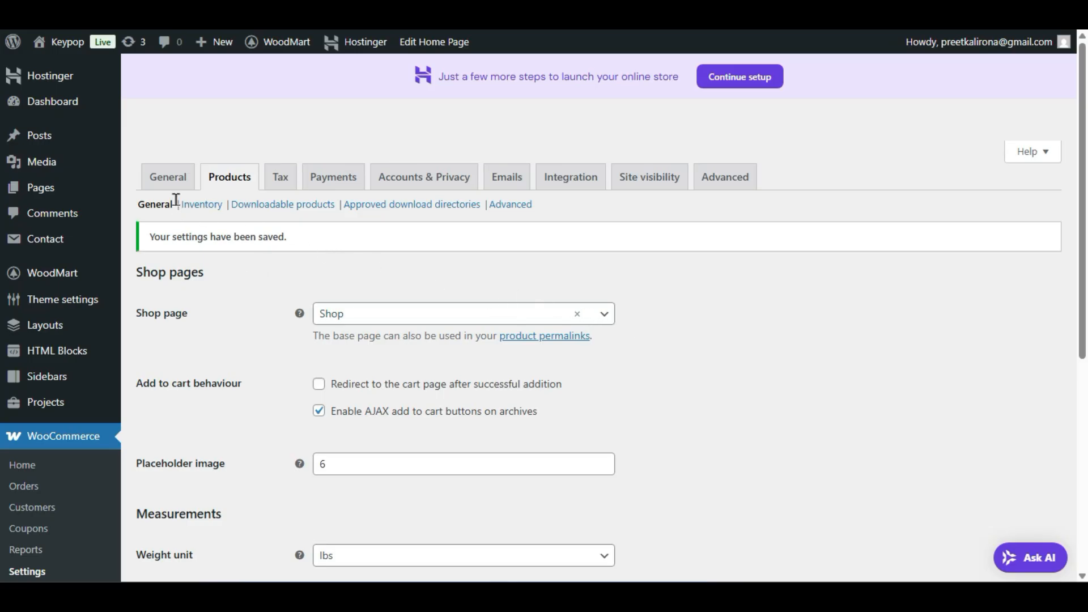
Step: Open the product inventory settings and toggle stock management off and on again, keeping it enabled
left_click(205, 208)
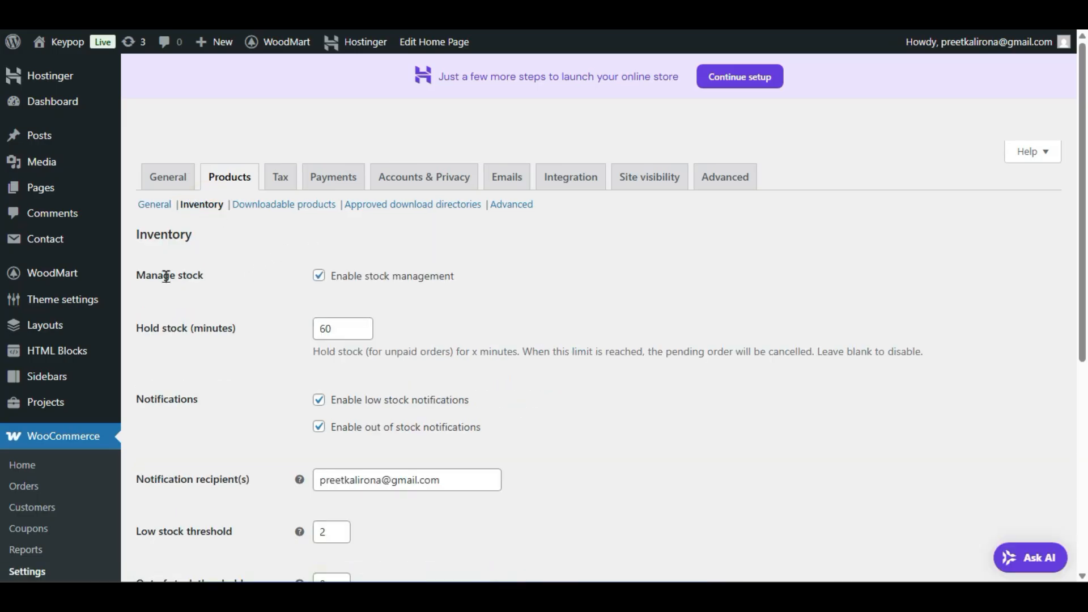
left_click(319, 276)
left_click(319, 276)
left_click_drag(473, 278, 365, 279)
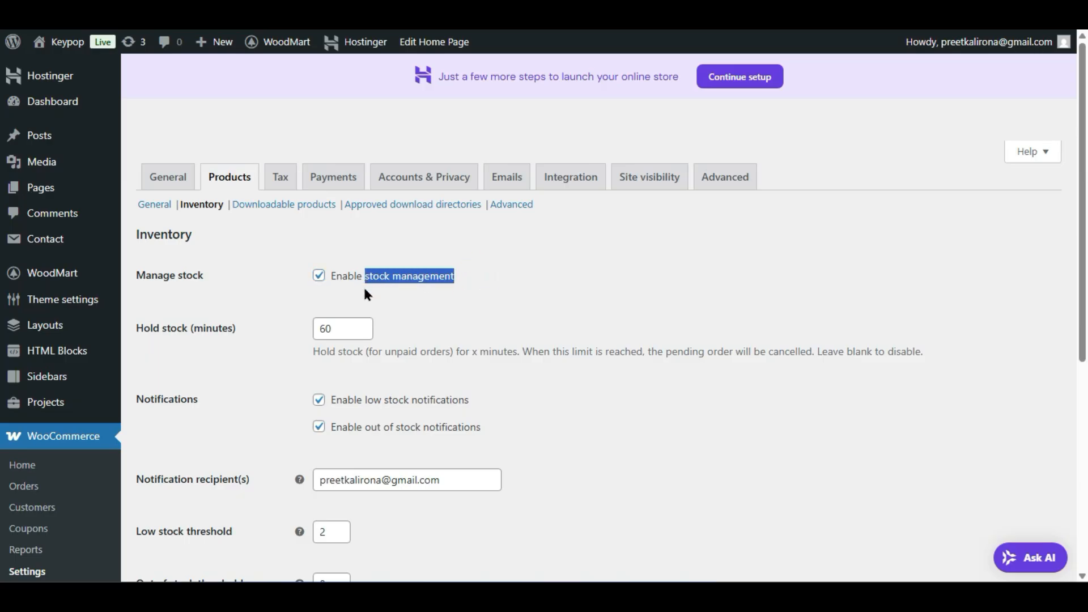
left_click(358, 327)
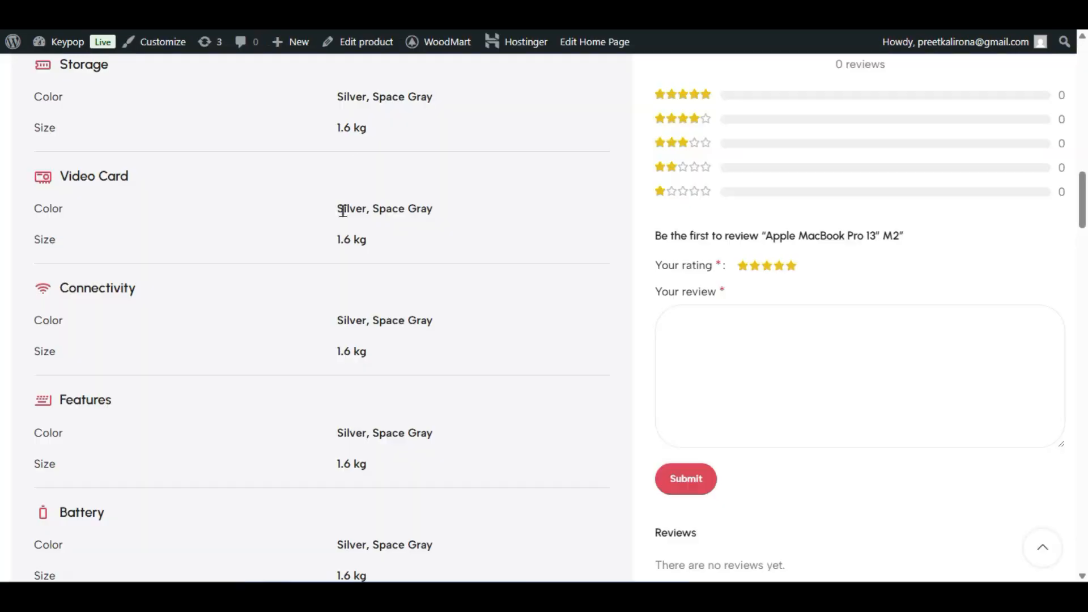
Step: Raise the quantity of the Apple MacBook Pro 13" M2 to 5 on its storefront page
scroll(340, 212, "up", 15)
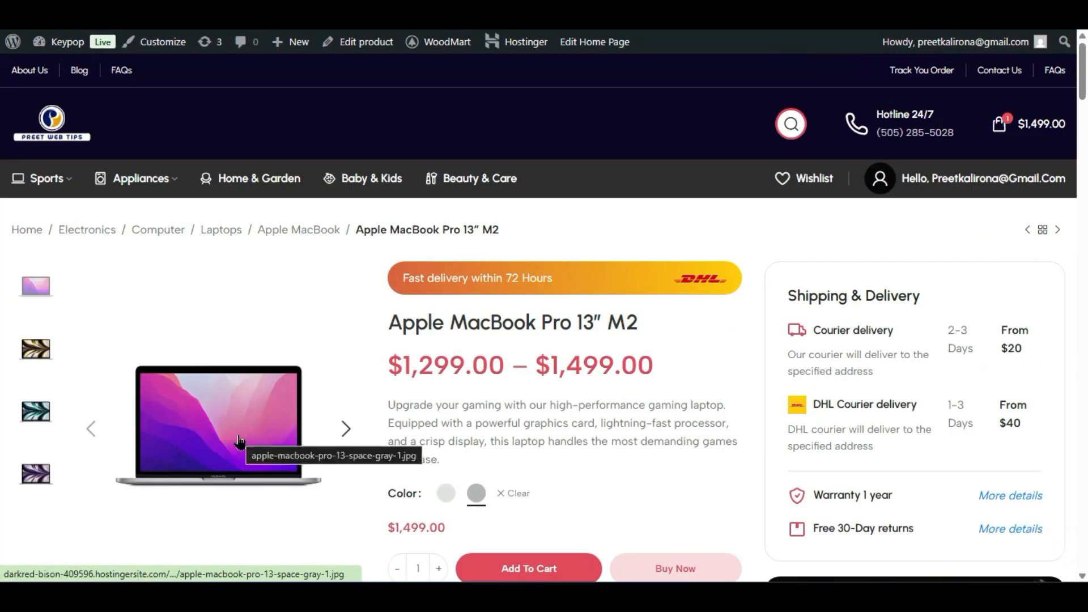
scroll(648, 85, "down", 2)
scroll(692, 287, "up", 2)
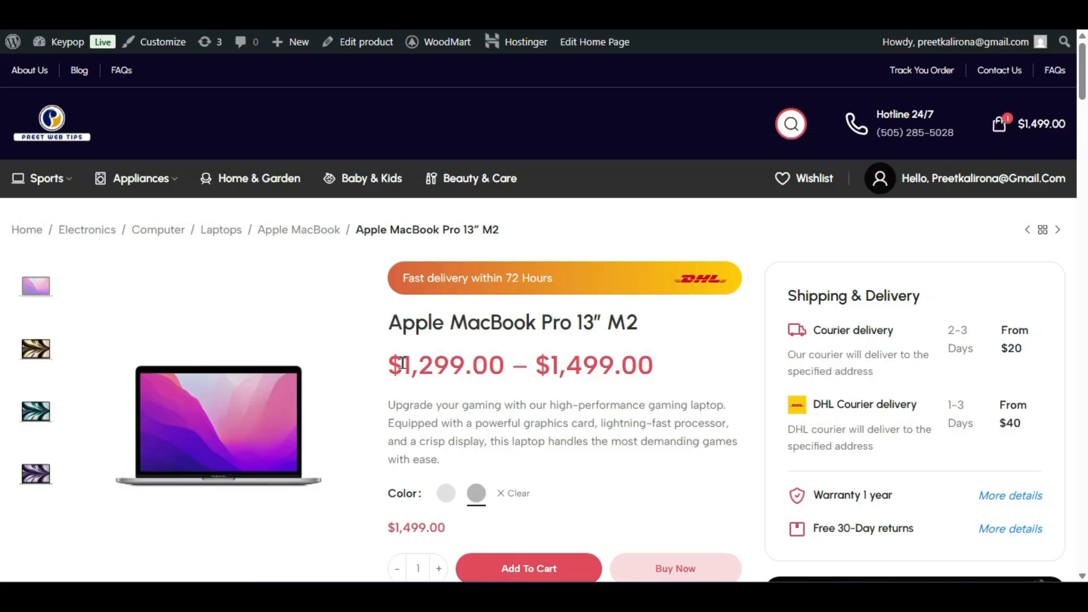
scroll(400, 374, "down", 2)
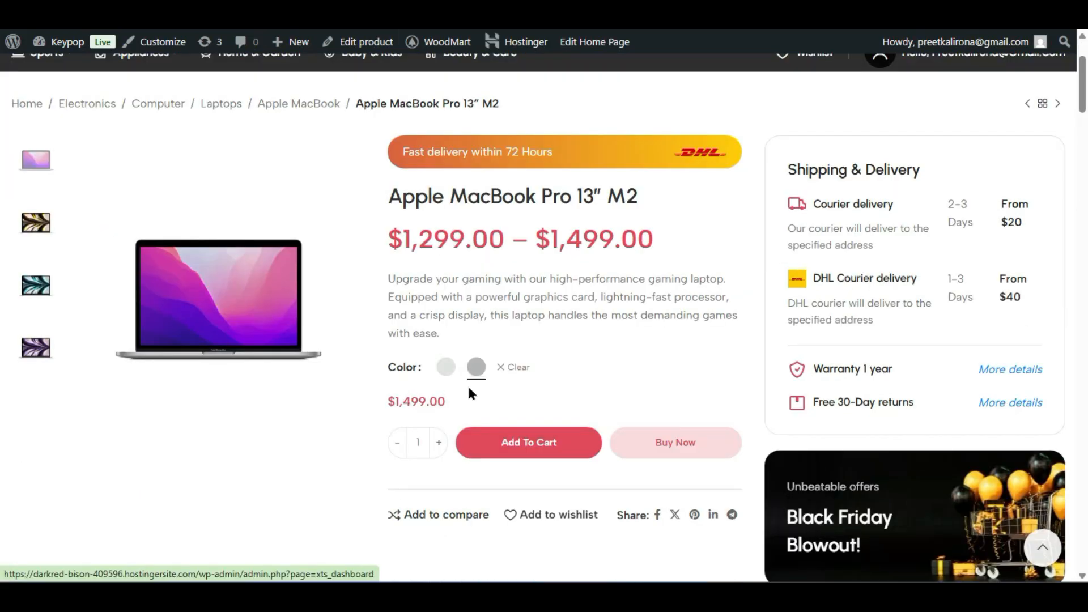
scroll(468, 391, "down", 2)
left_click(440, 317)
left_click(439, 318)
left_click(439, 317)
left_click(439, 317)
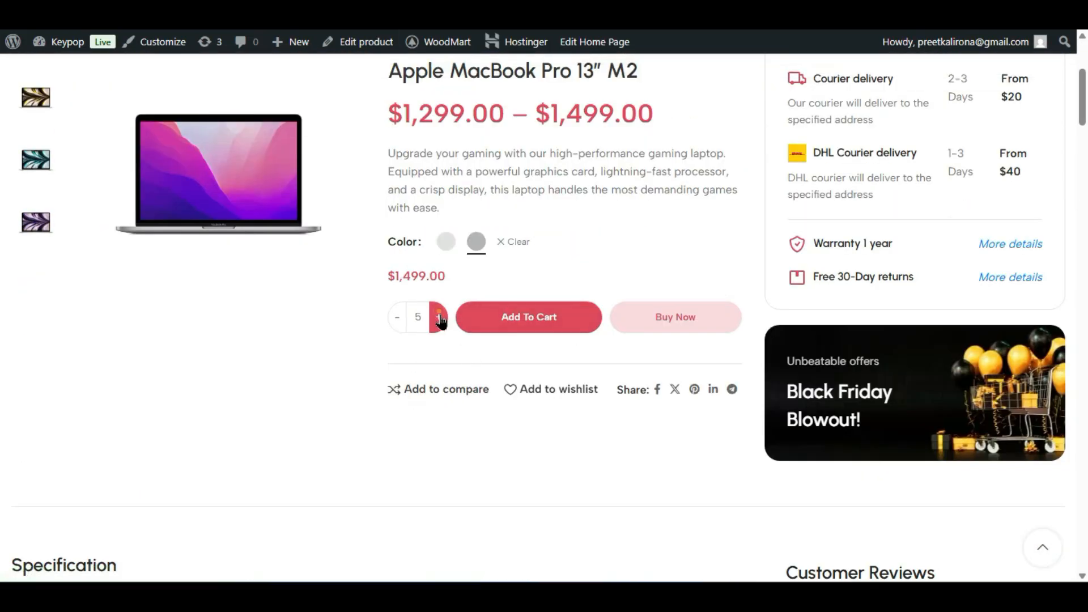
scroll(455, 389, "up", 4)
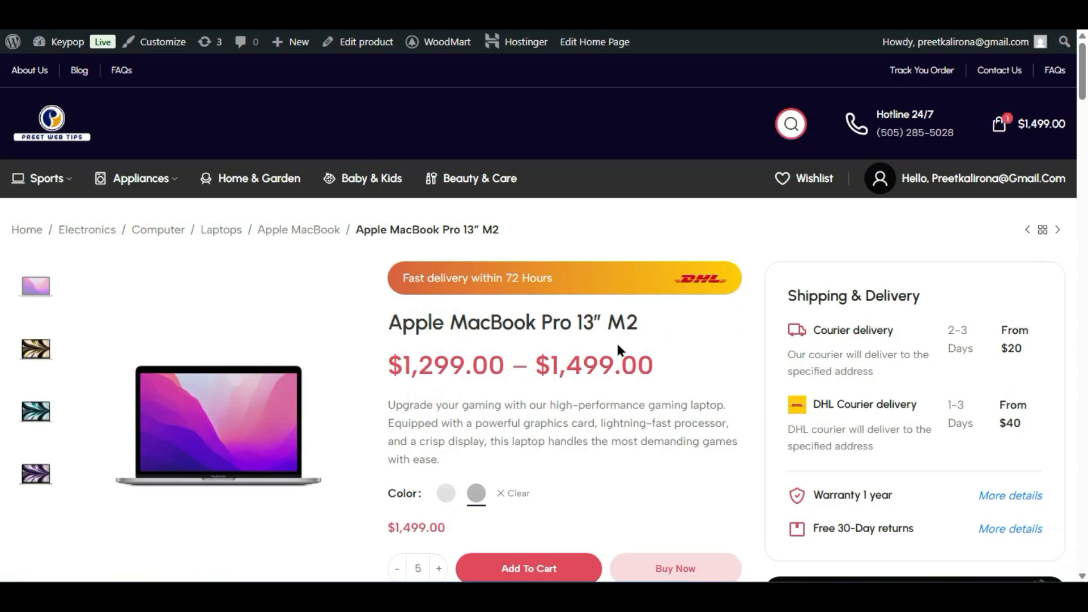
Step: Review the hold stock duration for unpaid orders in the inventory settings
mouse_move(1013, 124)
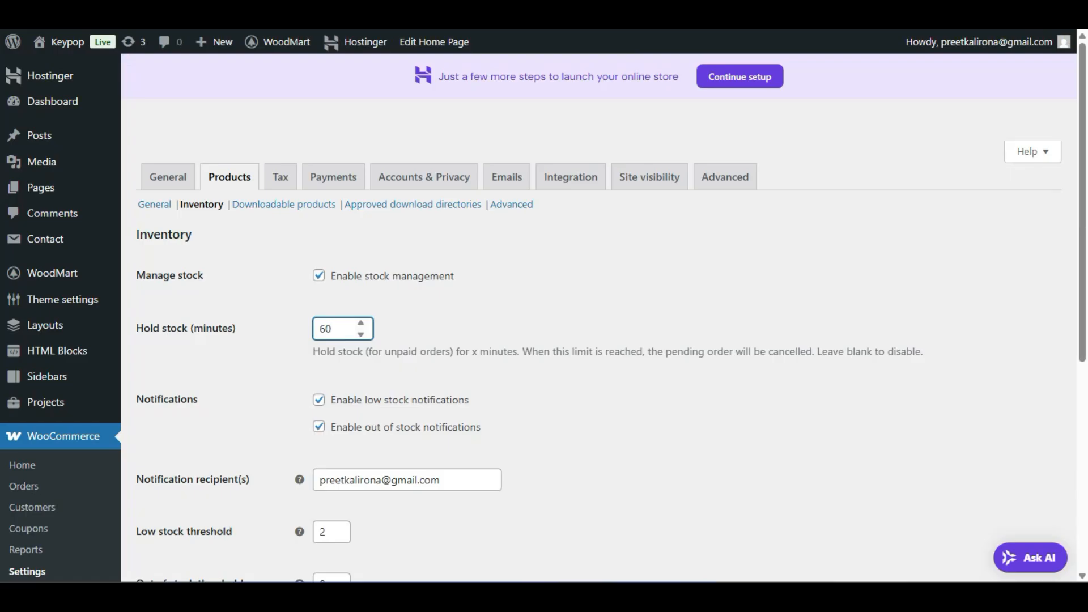
key("ctrl+a")
left_click(338, 332)
double_click(339, 332)
left_click(282, 363)
scroll(213, 280, "down", 2)
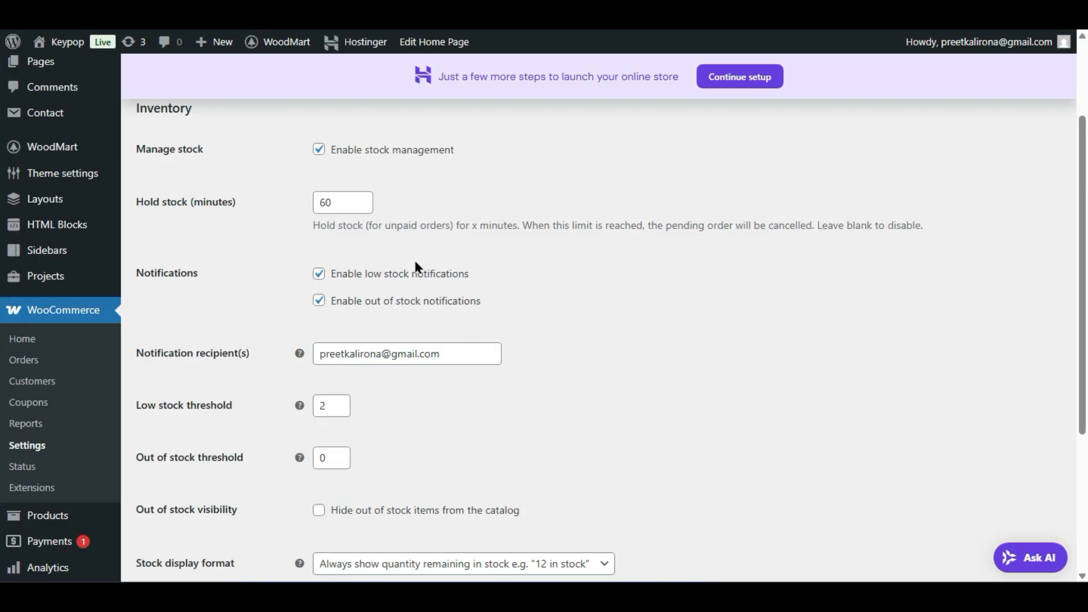
Step: Review the stock notification options, notification recipient, and low stock and out of stock thresholds without changing them
left_click(319, 302)
left_click_drag(457, 354, 296, 364)
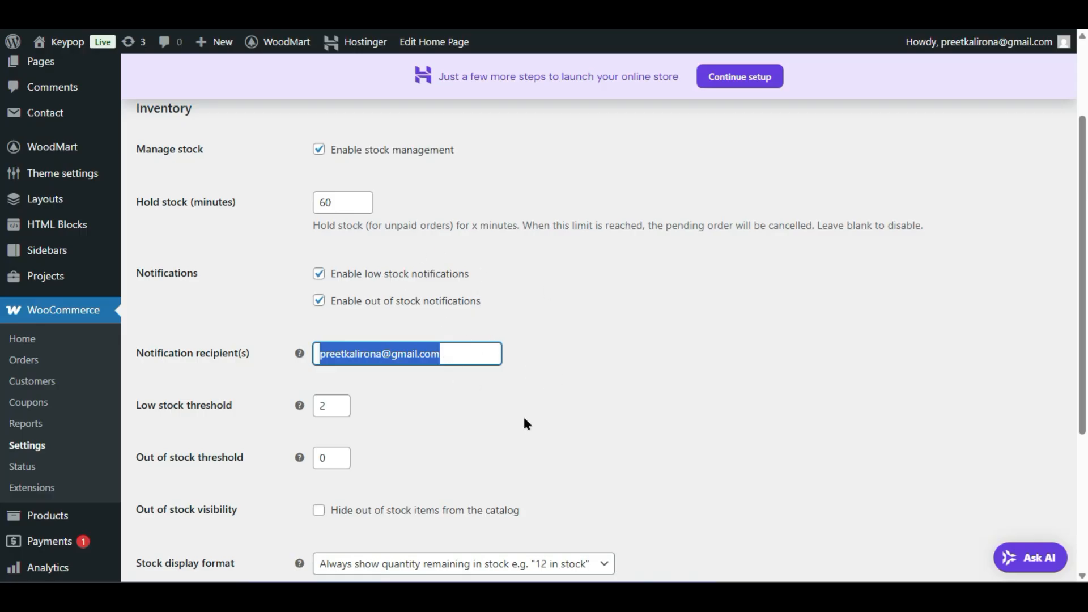
scroll(524, 441, "down", 2)
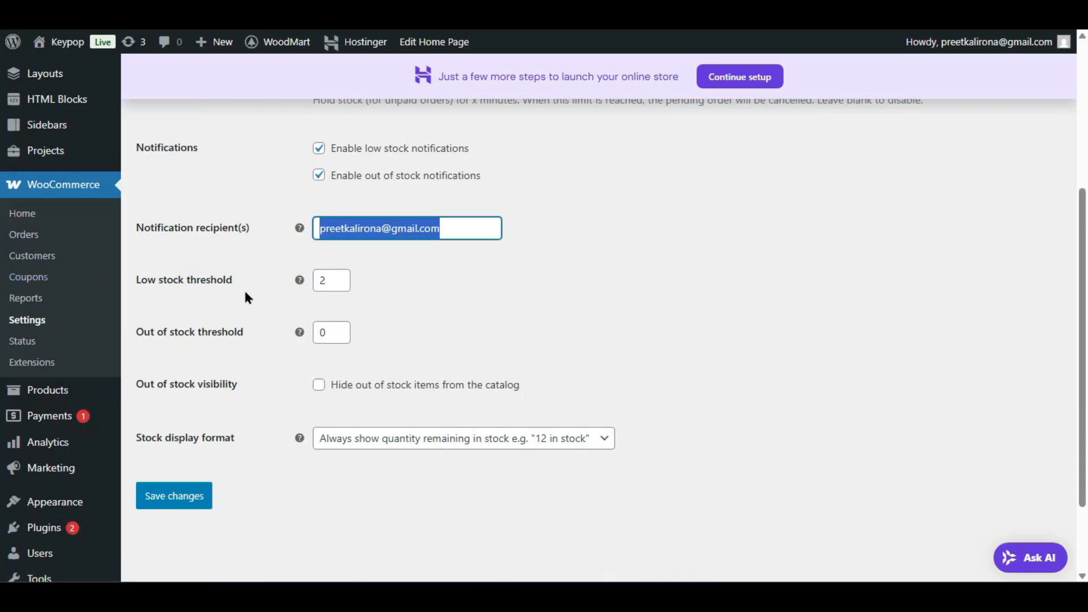
left_click(327, 288)
left_click(270, 294)
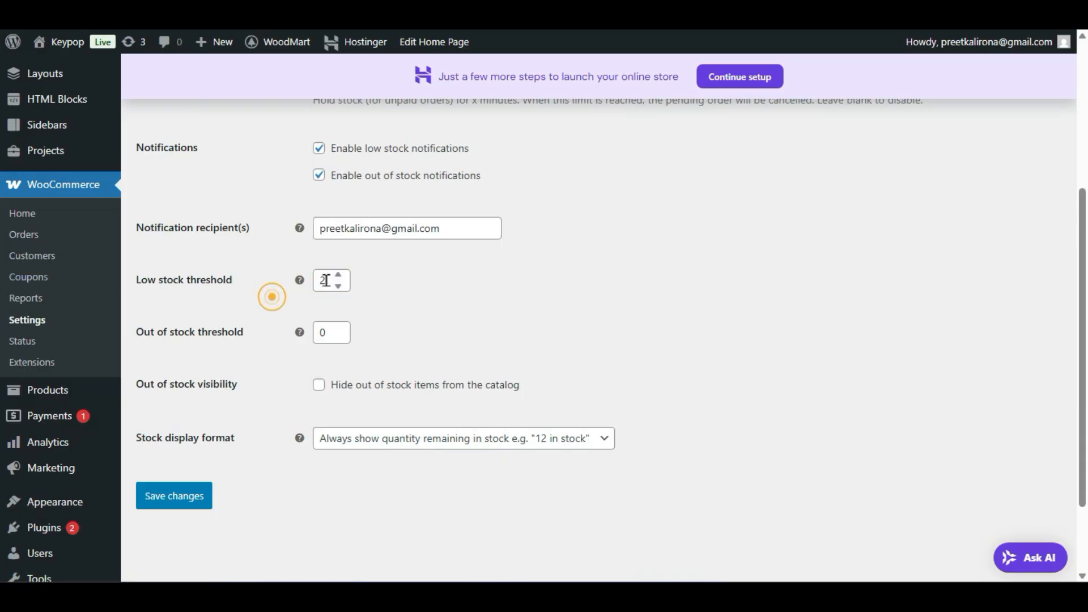
double_click(333, 277)
double_click(333, 335)
left_click(256, 356)
double_click(327, 279)
Step: Try hiding out of stock items from the catalog, view the MacBook's storefront page, and turn the option off again
left_click(317, 385)
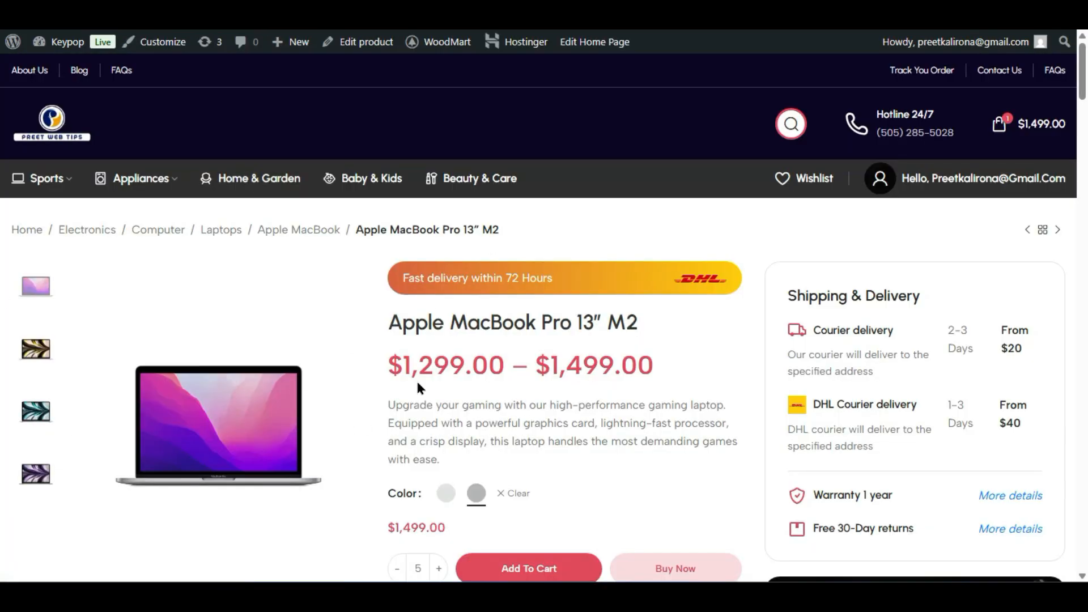
scroll(417, 386, "down", 6)
scroll(417, 389, "up", 2)
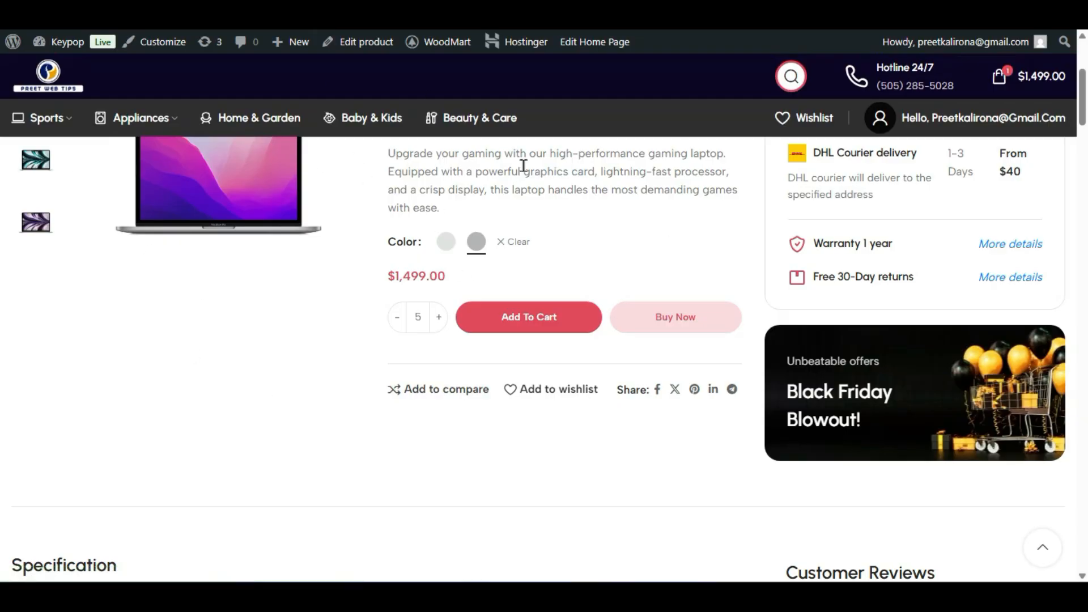
scroll(517, 172, "up", 5)
scroll(515, 202, "down", 9)
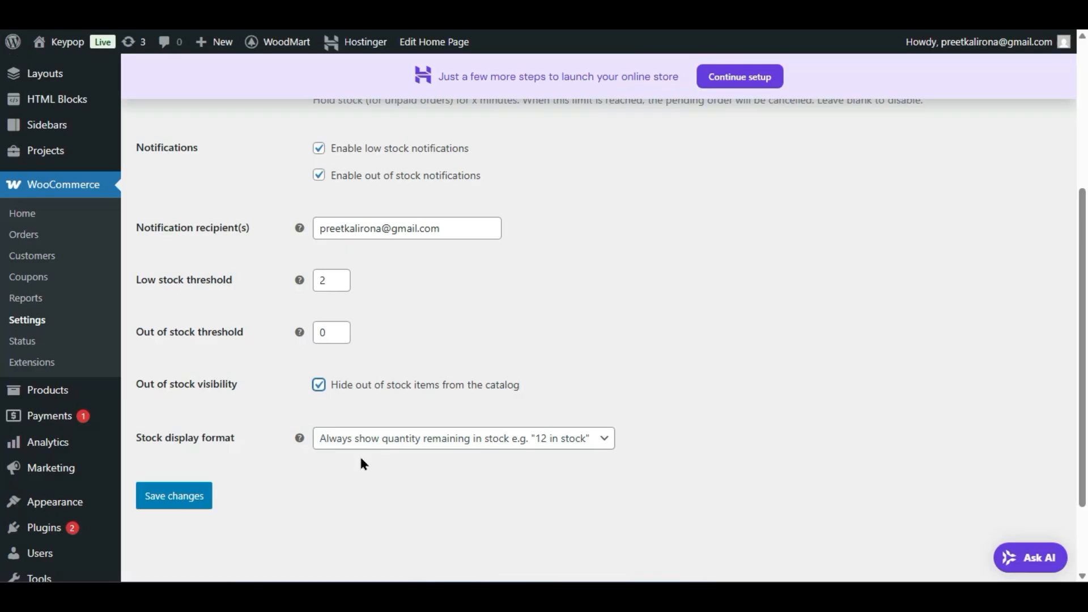
left_click(318, 386)
Step: Examine the available stock display formats without changing the current choice
left_click(338, 446)
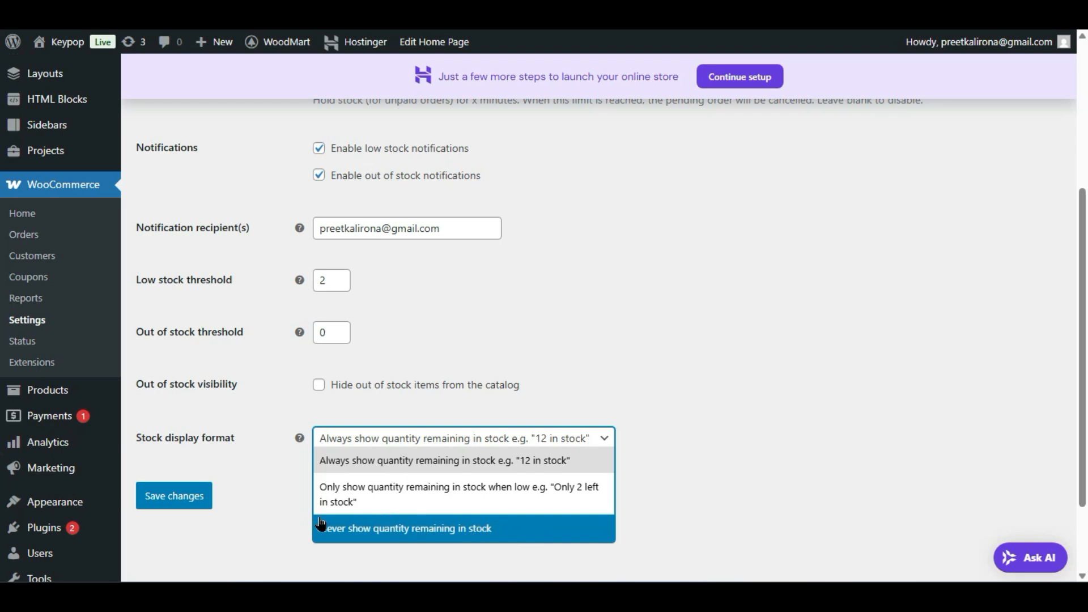
left_click(263, 486)
scroll(339, 444, "up", 4)
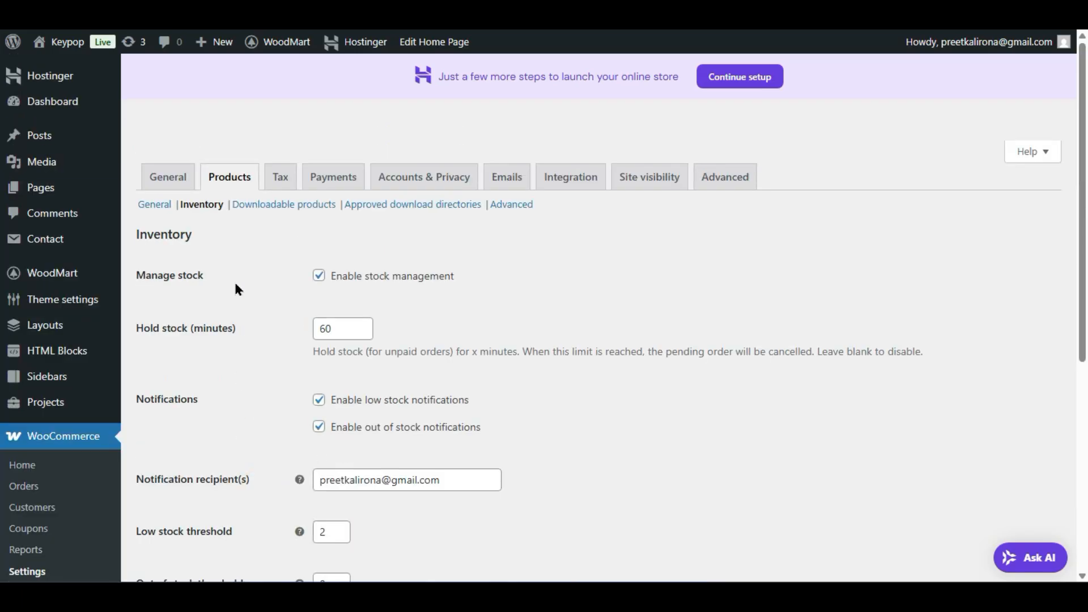
Step: Open the downloadable products settings without saving the inventory page, and read the note on the X-Accel-Redirect download method
left_click(279, 210)
left_click(607, 81)
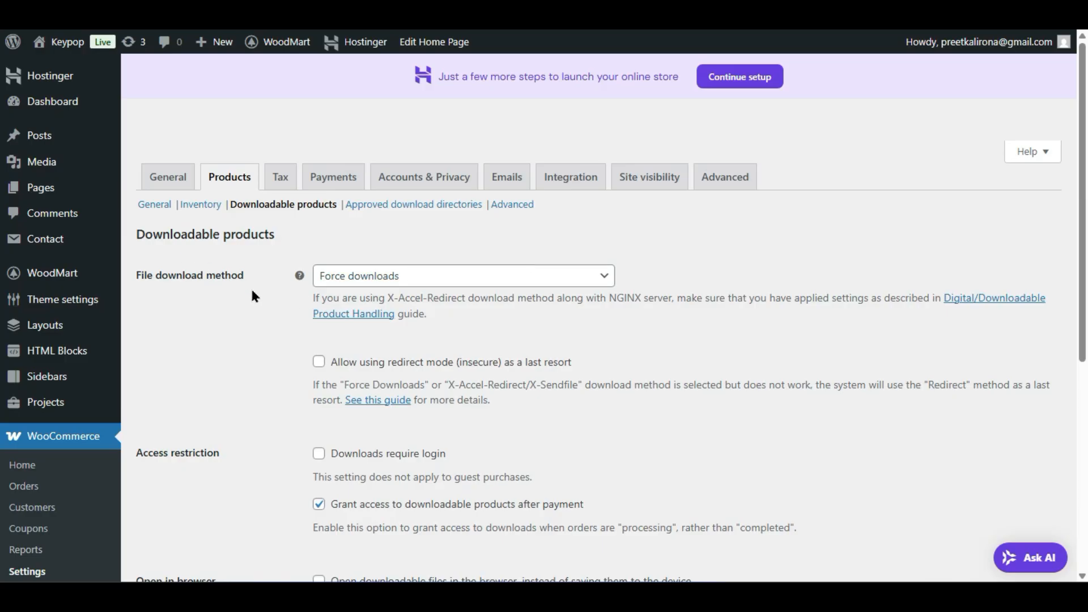
left_click(324, 278)
left_click(323, 276)
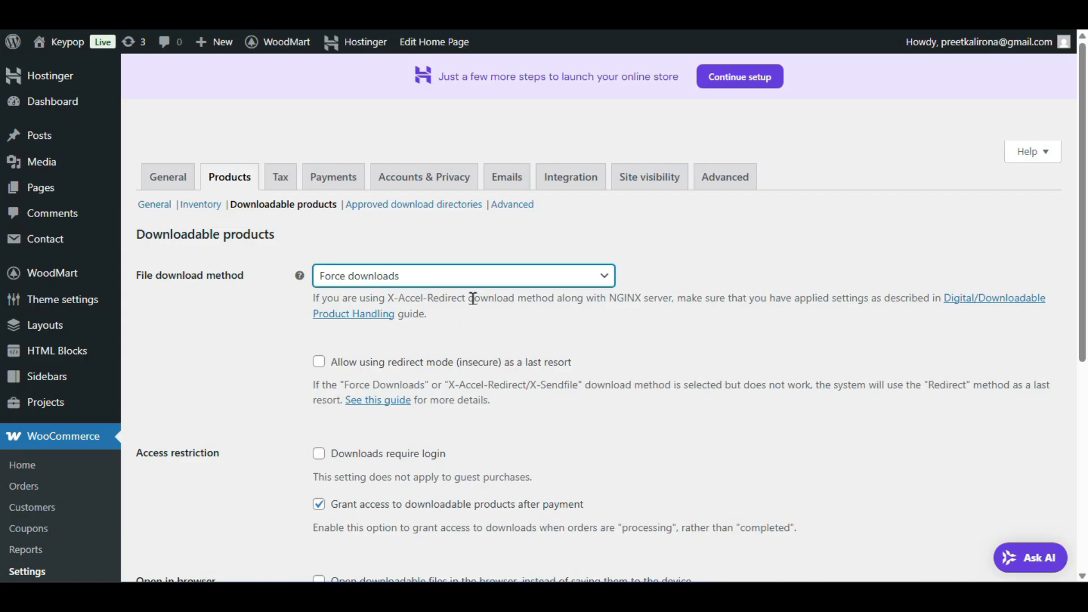
left_click_drag(571, 299, 731, 303)
left_click(777, 304)
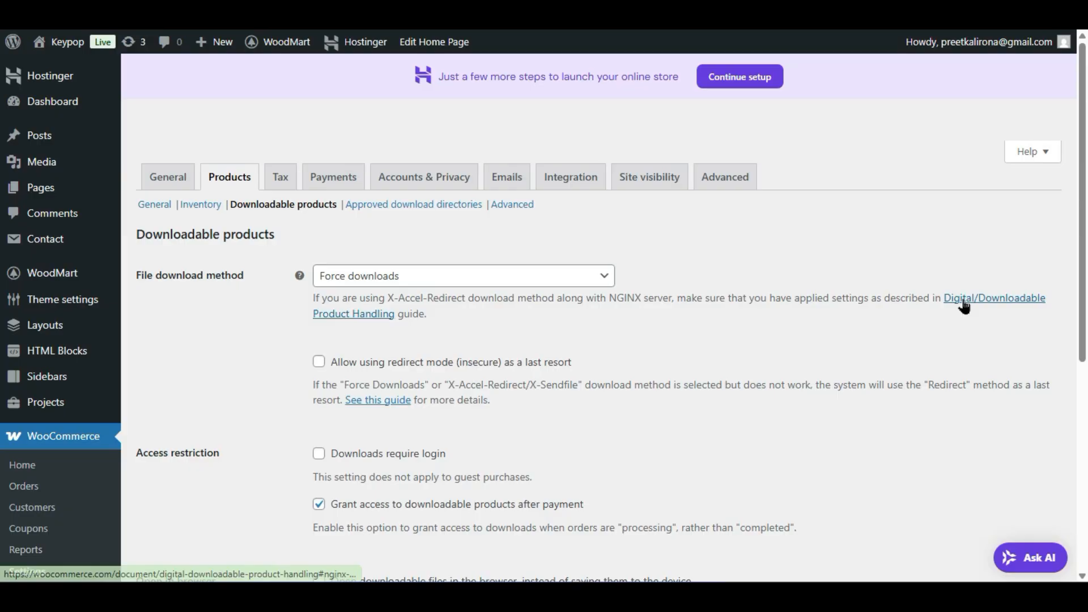
Step: Examine the available file download methods, keeping Force downloads selected
left_click(391, 278)
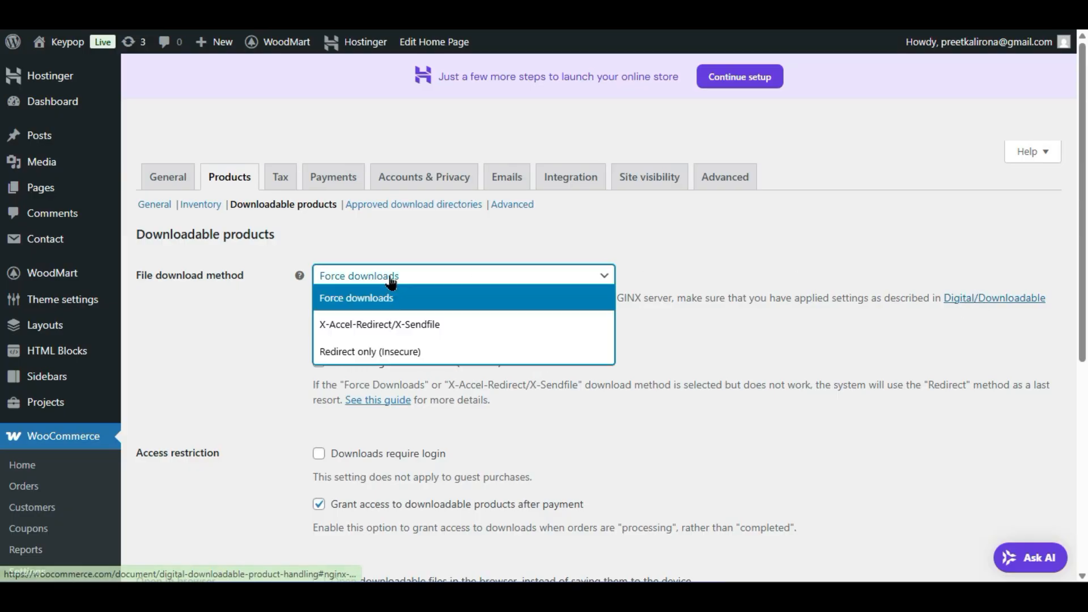
left_click(233, 355)
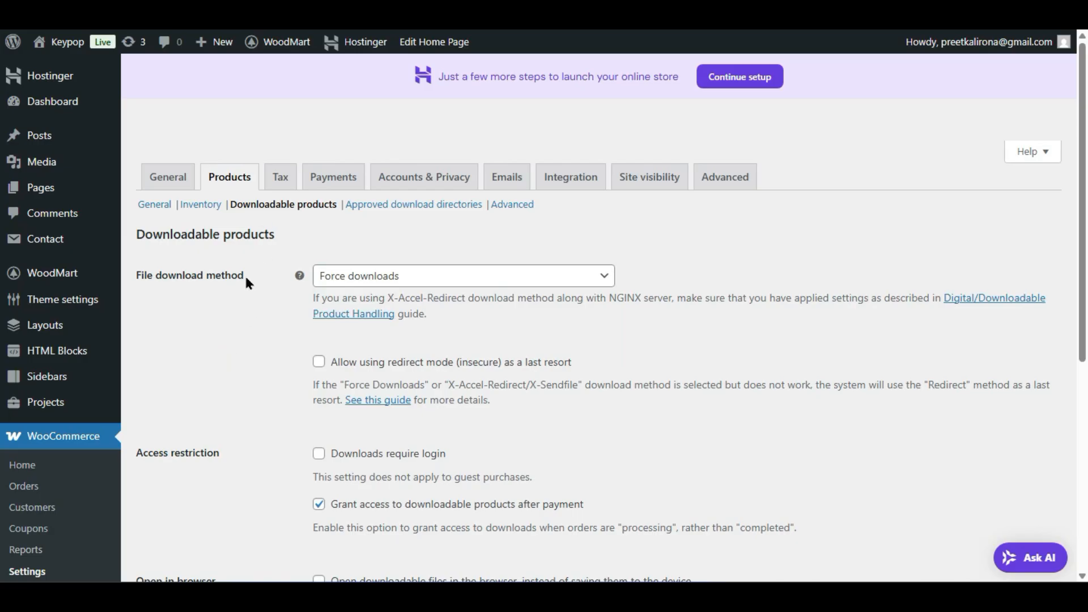
left_click(376, 275)
left_click(356, 296)
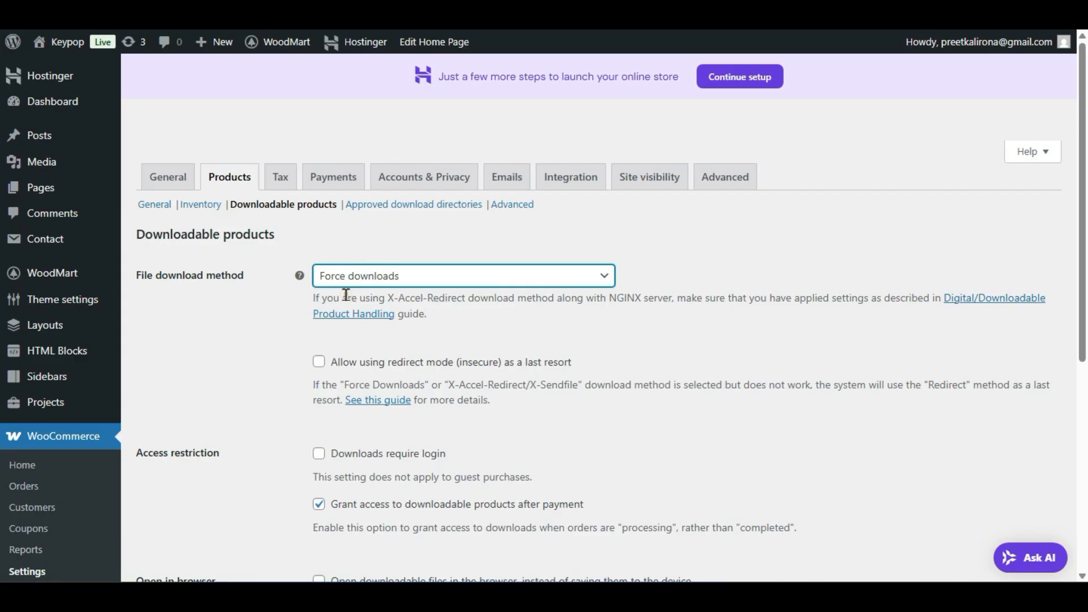
scroll(239, 364, "down", 2)
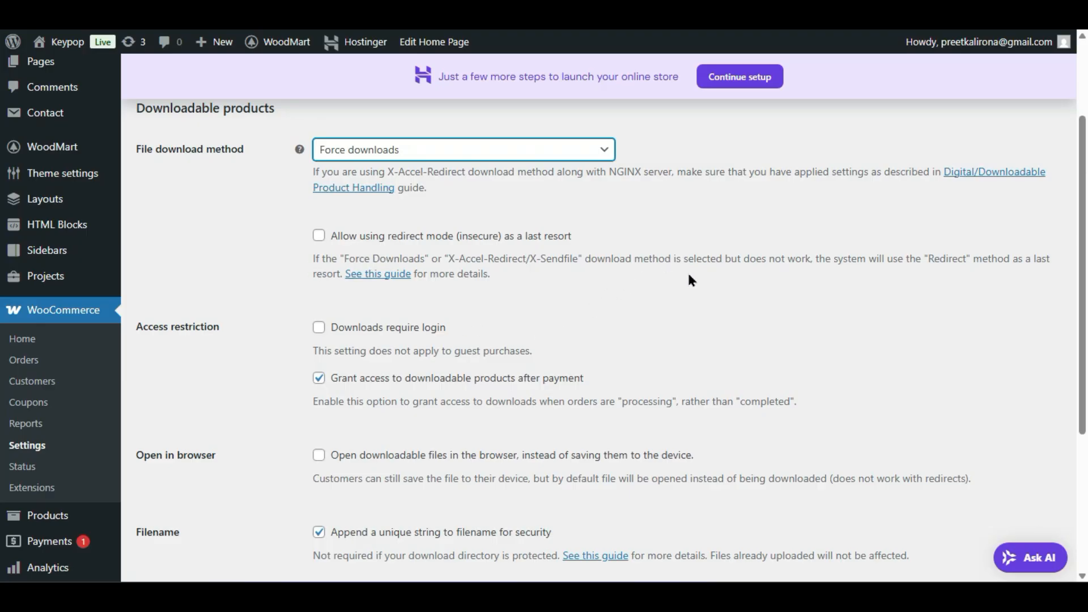
left_click(430, 154)
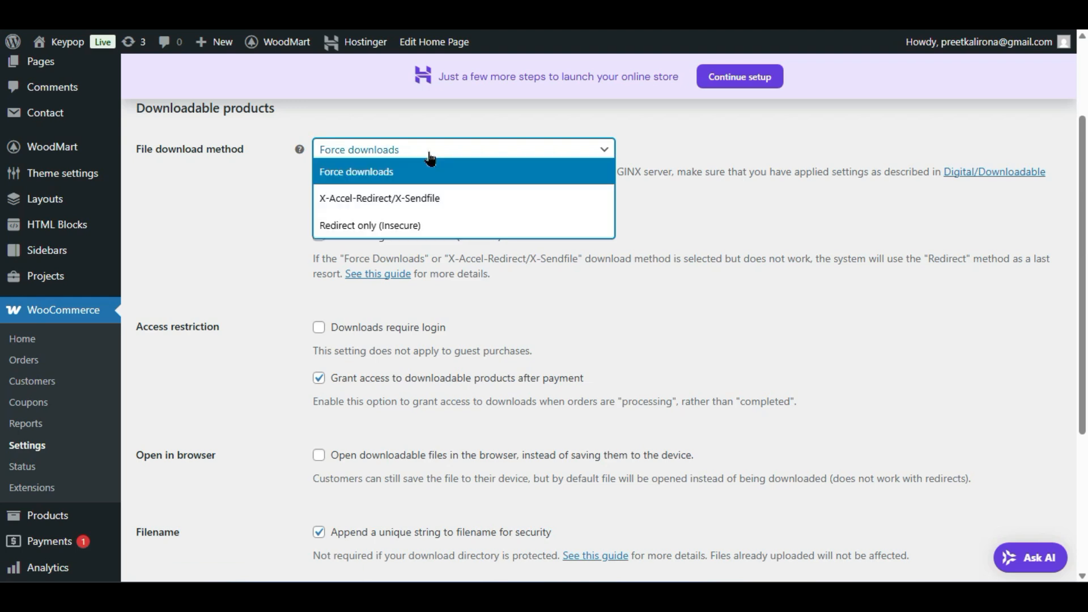
left_click(429, 153)
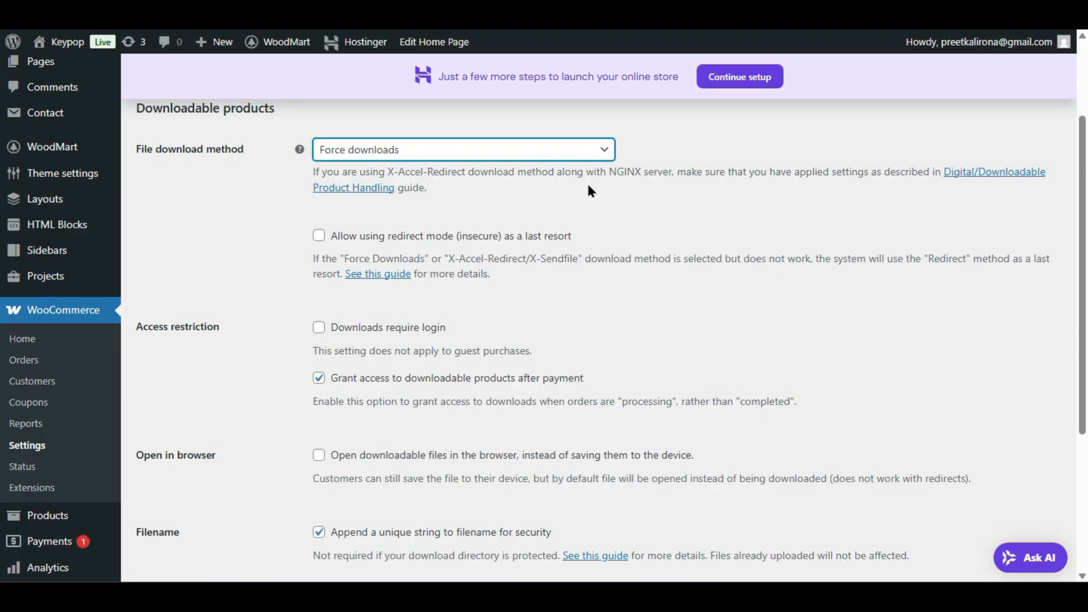
Step: Try allowing the insecure redirect mode as a last resort, and turn it off again
left_click(316, 236)
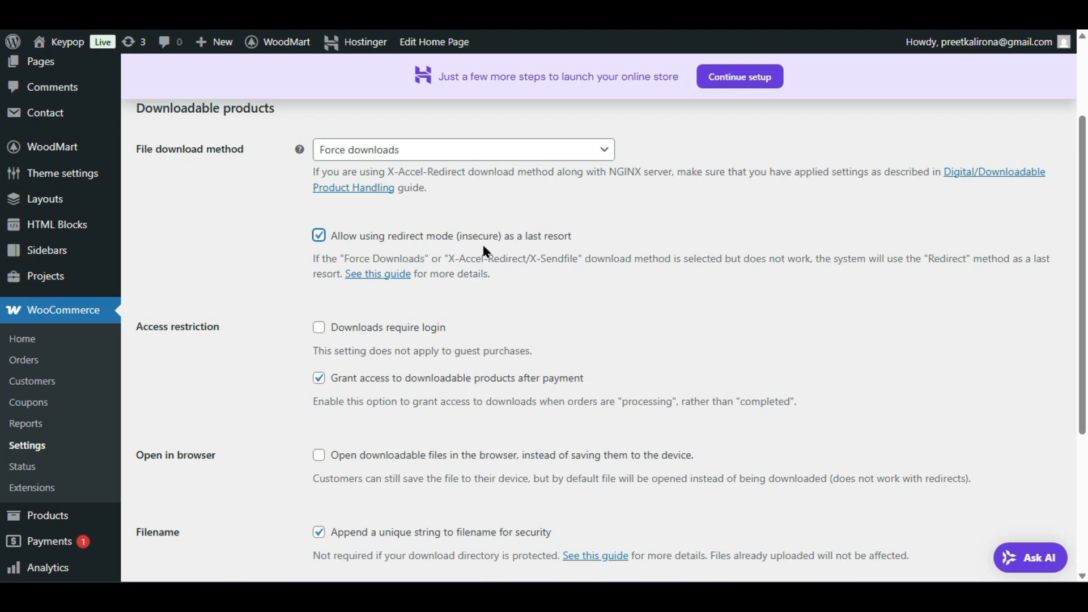
left_click(319, 235)
left_click(194, 359)
scroll(250, 383, "down", 2)
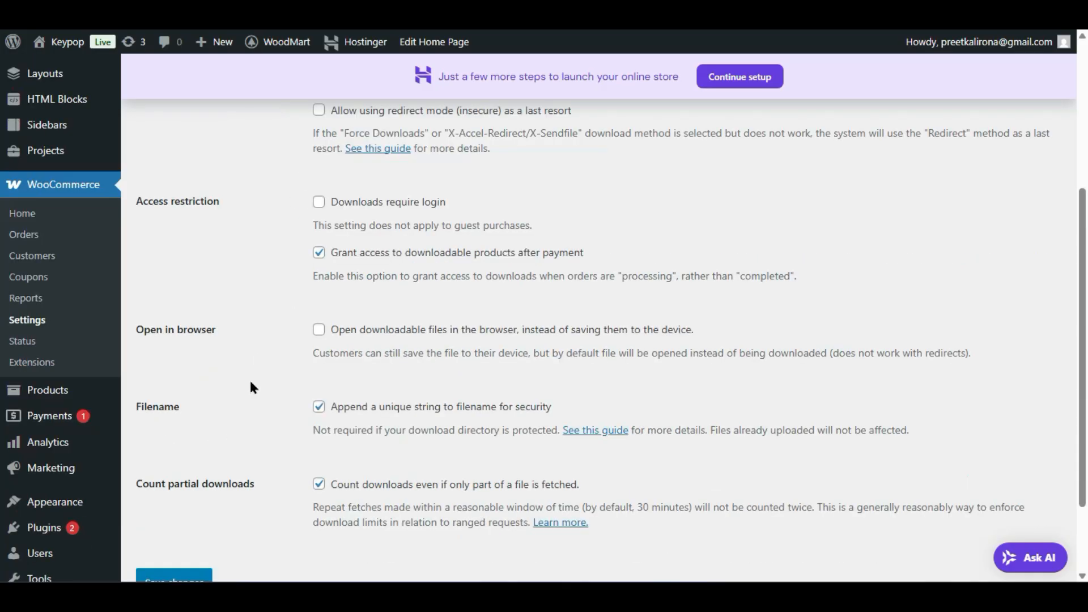
Step: Require login for downloads in the access restriction settings
left_click(322, 204)
left_click(320, 204)
left_click(318, 204)
left_click(336, 288)
Step: Toggle granting access after payment and the download login requirement off and on again, keeping both enabled
left_click(315, 251)
left_click(319, 253)
scroll(293, 286, "down", 2)
scroll(293, 292, "up", 2)
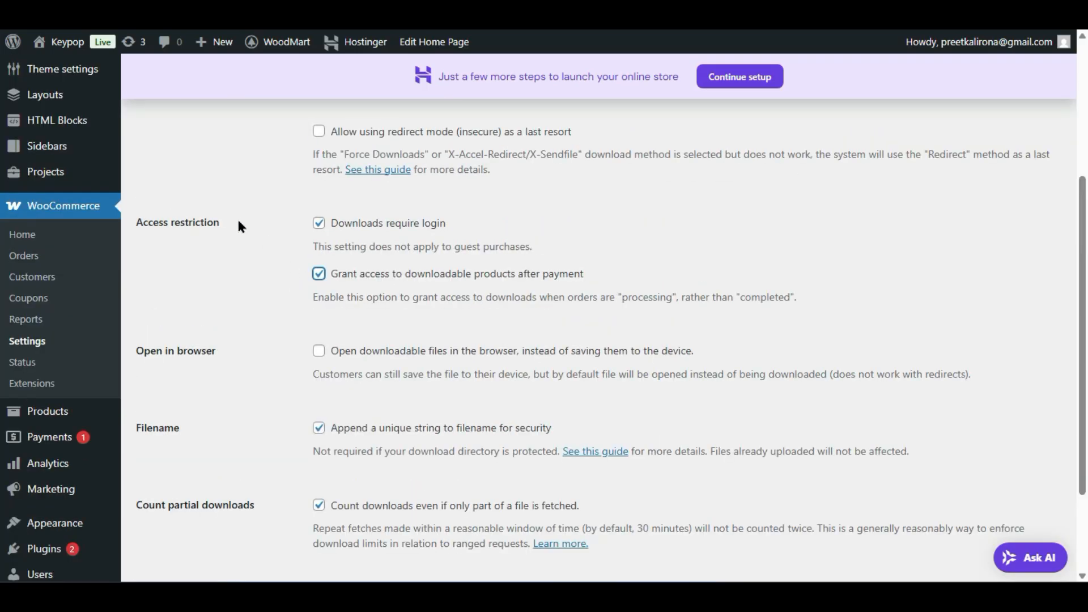
left_click(319, 225)
left_click(319, 224)
Step: Review the open in browser, filename and partial download options, and save the downloadable products settings
scroll(515, 376, "down", 2)
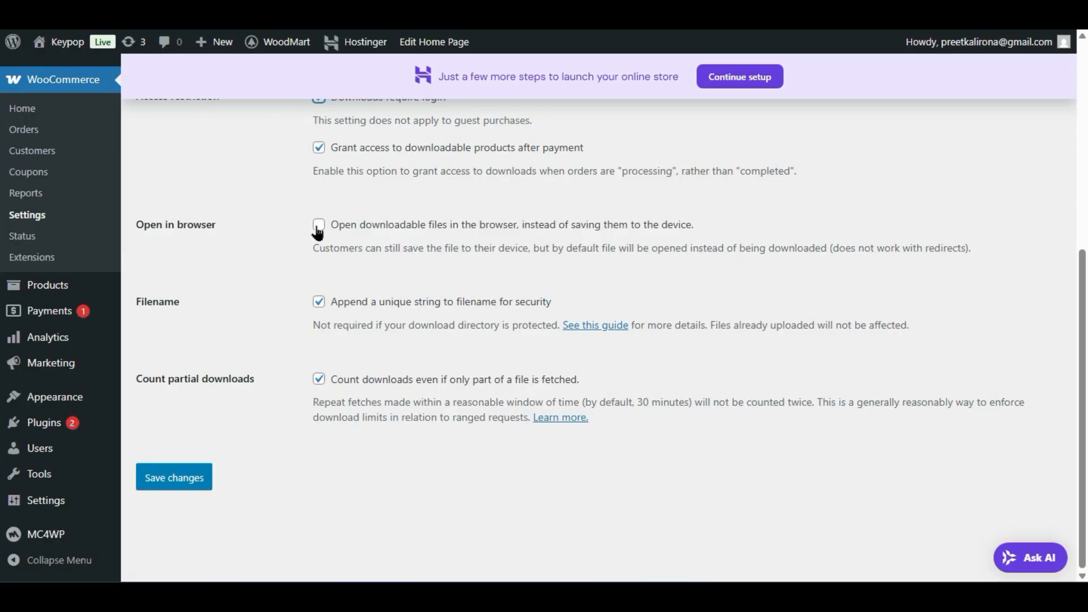
triple_click(221, 227)
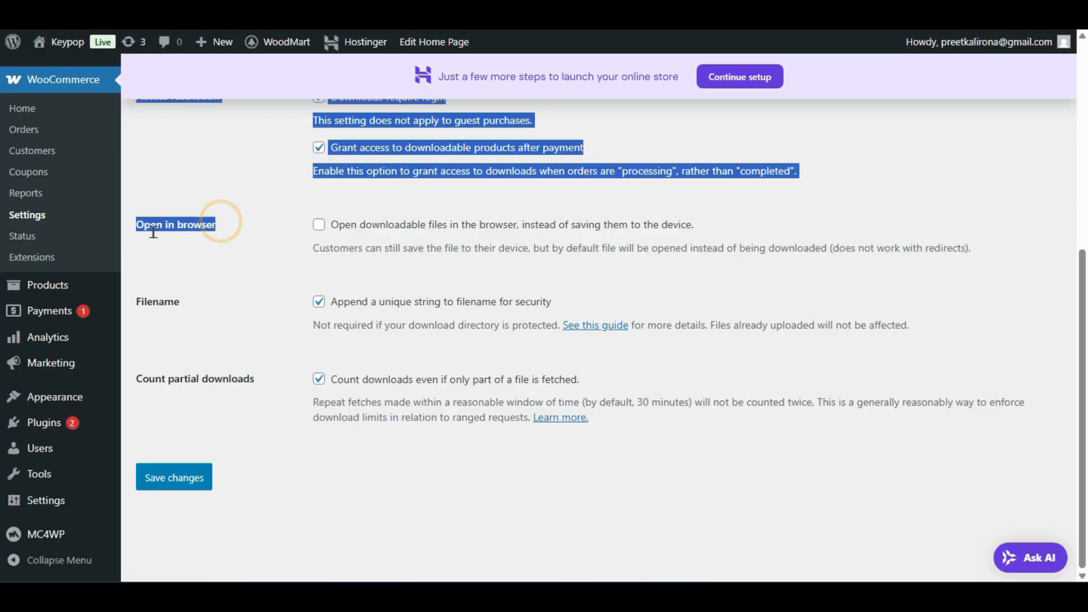
left_click(158, 227)
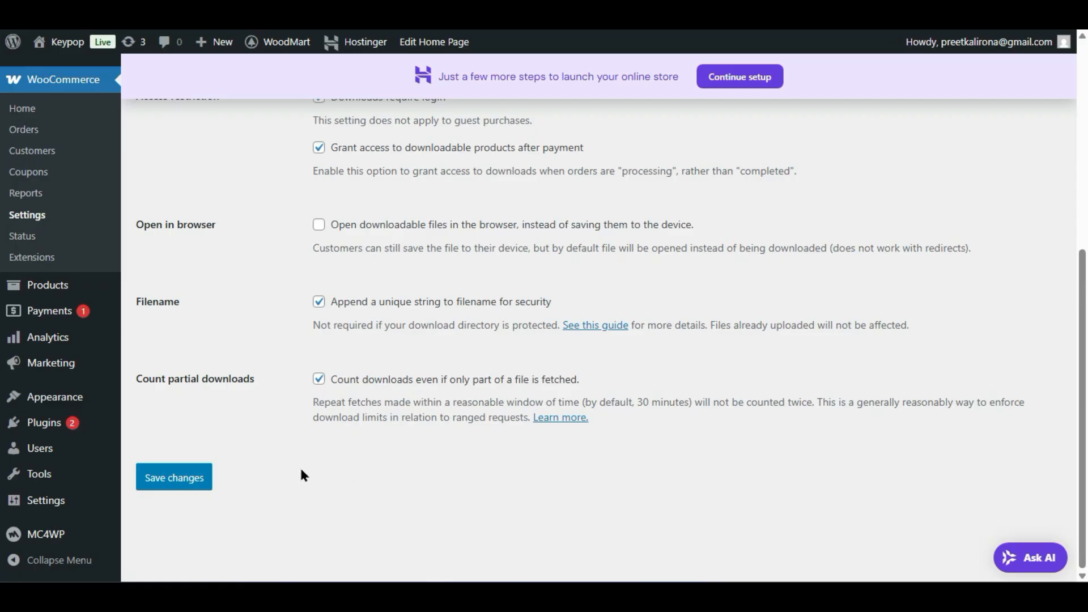
left_click(201, 480)
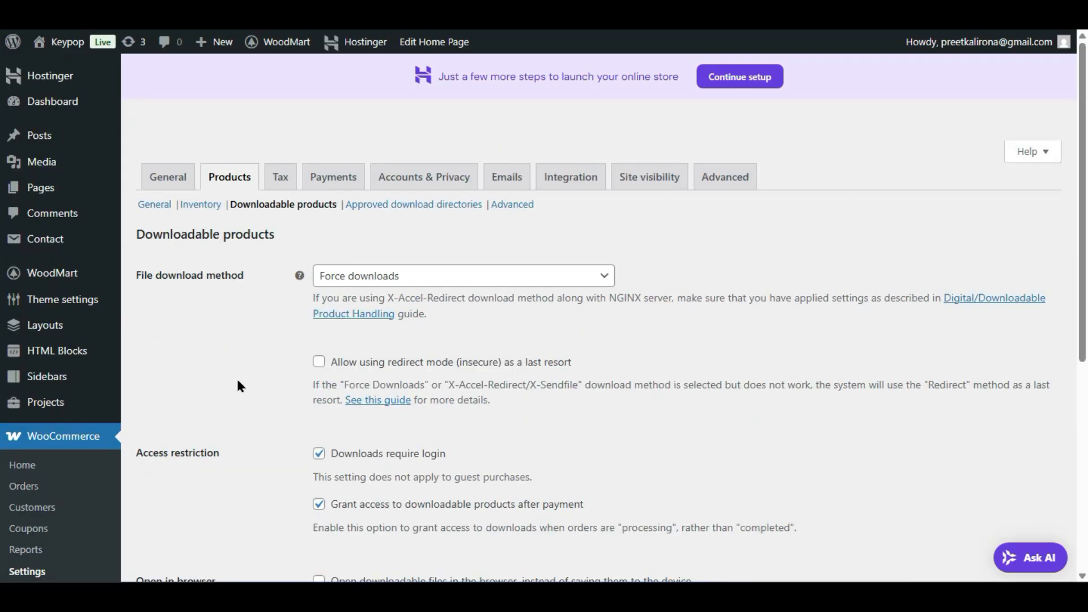
Step: Open the approved download directories, confirming leaving the downloadable products page, and choose to add a new directory
left_click(389, 207)
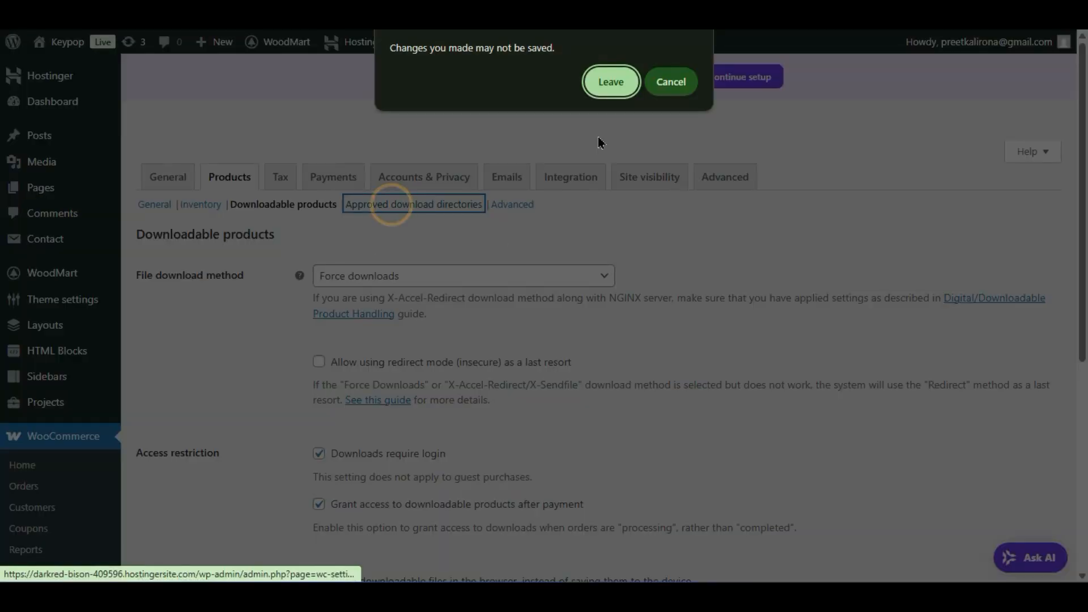
left_click(609, 82)
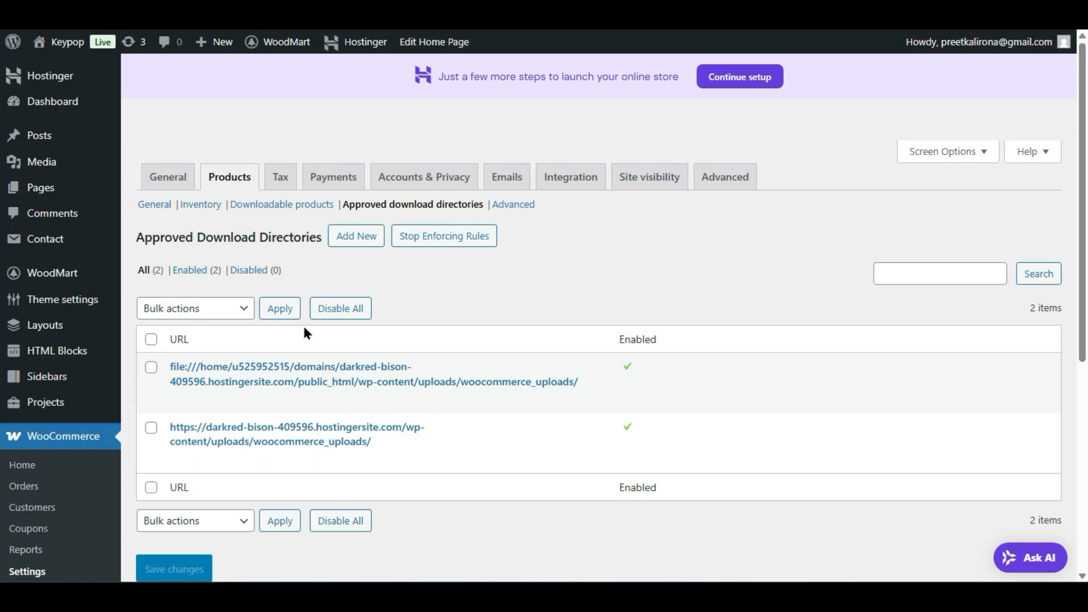
left_click(343, 242)
Step: Try enabling the product attributes lookup table in the advanced product settings, and leave for the tax settings without saving
left_click(513, 205)
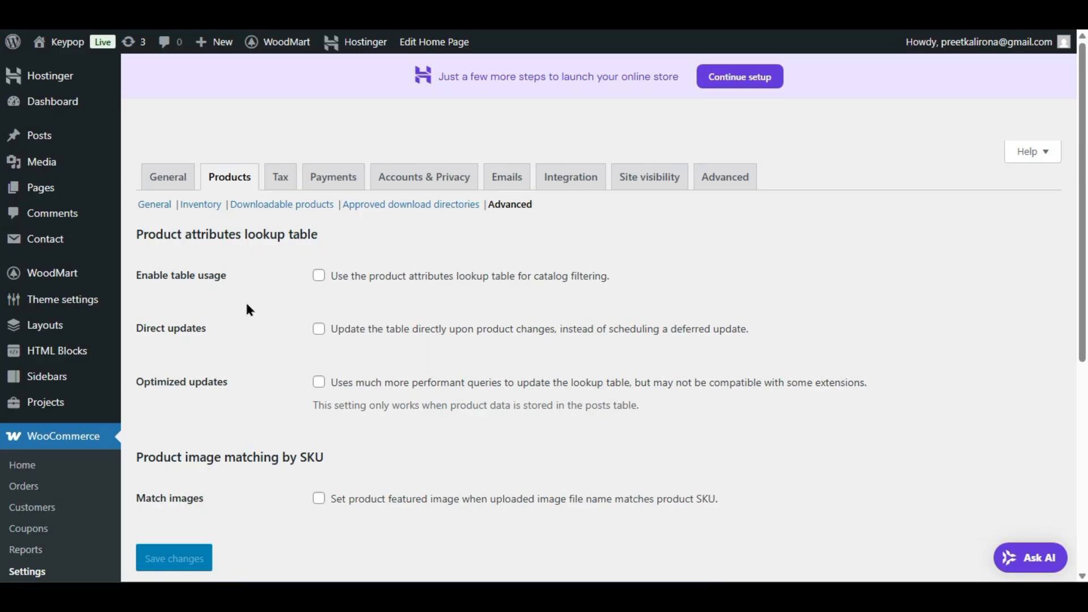
left_click(319, 276)
left_click(285, 176)
left_click(604, 85)
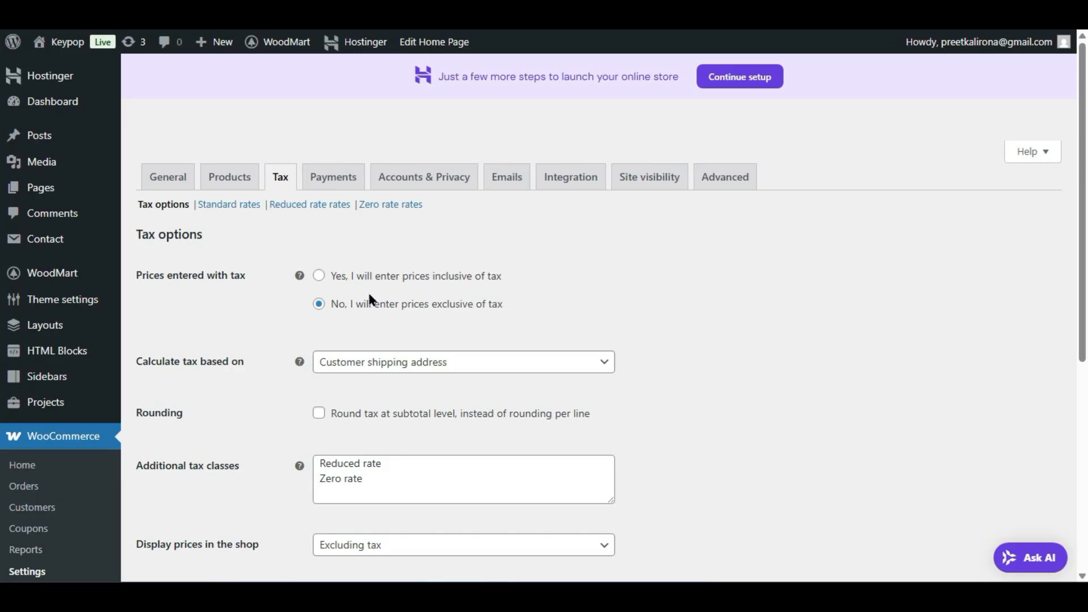
Step: Try entering prices inclusive of tax, and switch back to prices exclusive of tax
left_click(319, 276)
left_click(316, 306)
scroll(209, 349, "down", 2)
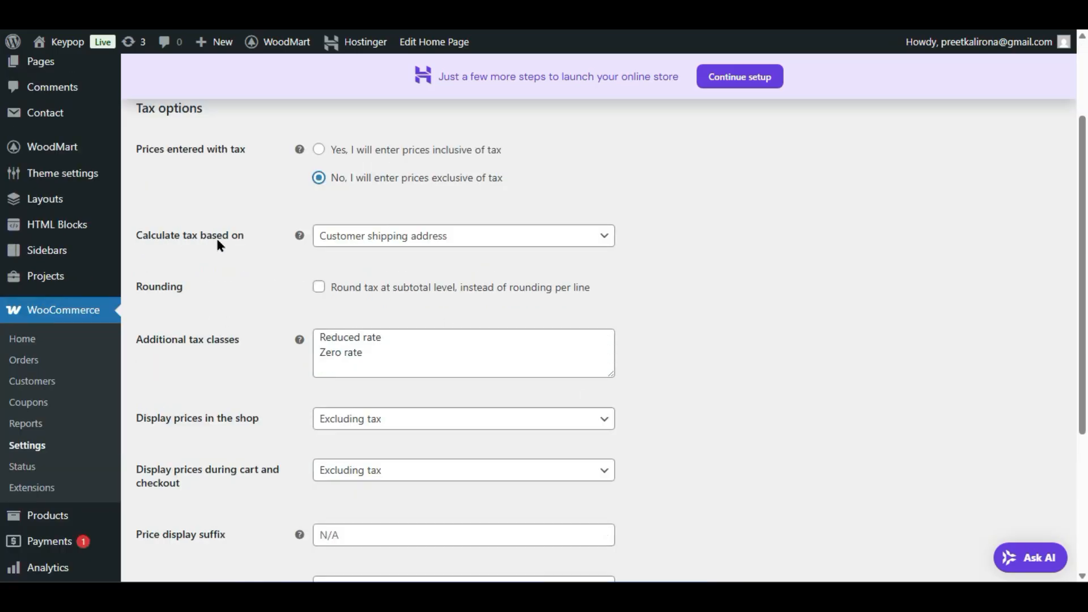
Step: Try calculating tax based on the shop base address, and set it back to the customer shipping address
left_click(362, 243)
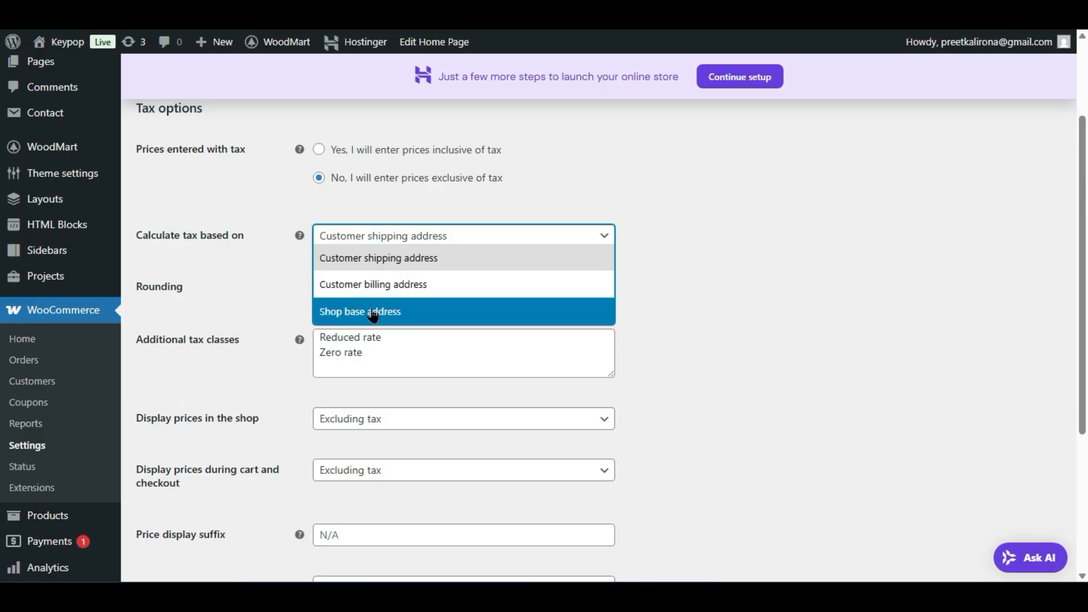
left_click(420, 311)
left_click(417, 243)
left_click(404, 254)
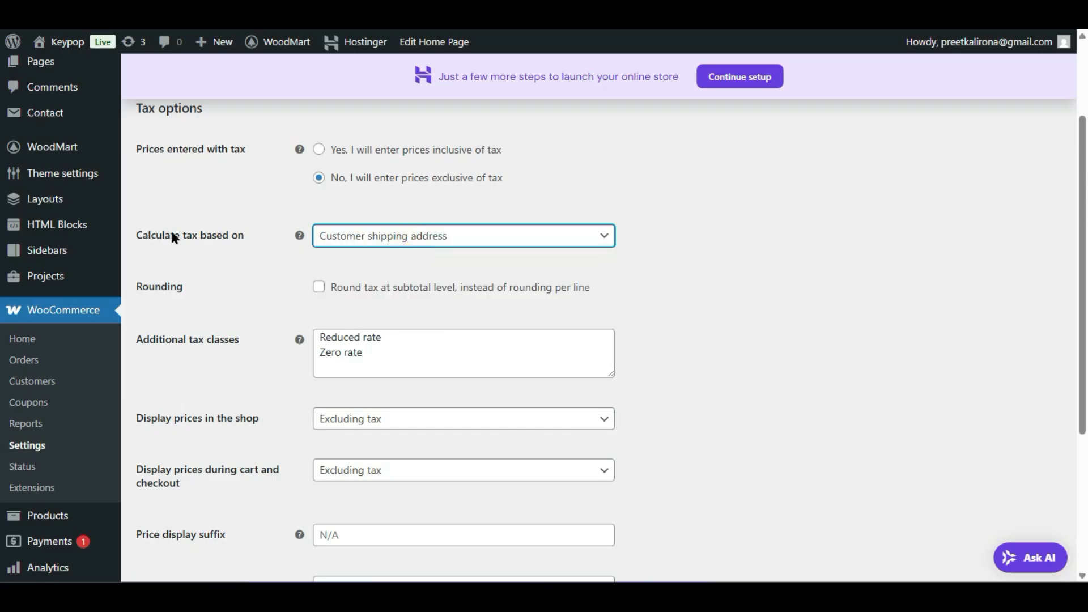
Step: Try calculating tax on the customer billing address and rounding tax at subtotal level, and revert both settings
left_click(354, 241)
left_click(369, 285)
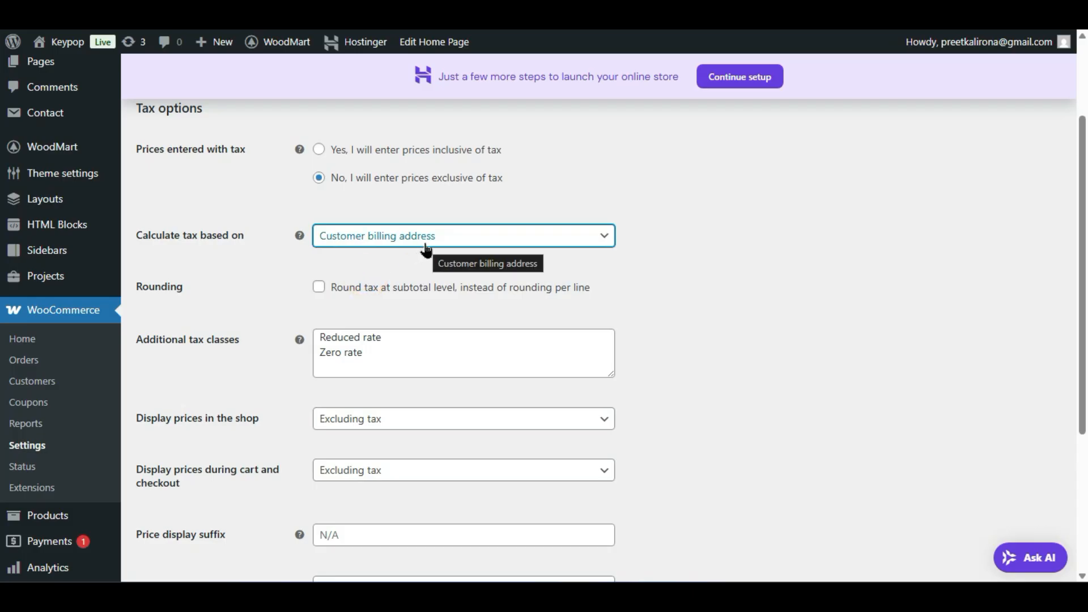
left_click(369, 237)
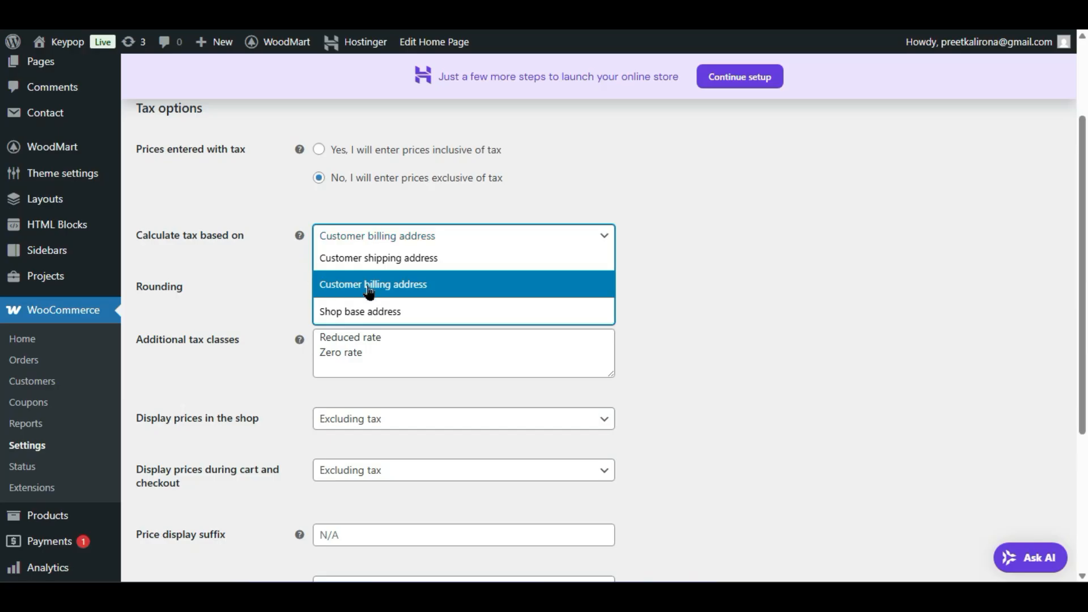
left_click(418, 261)
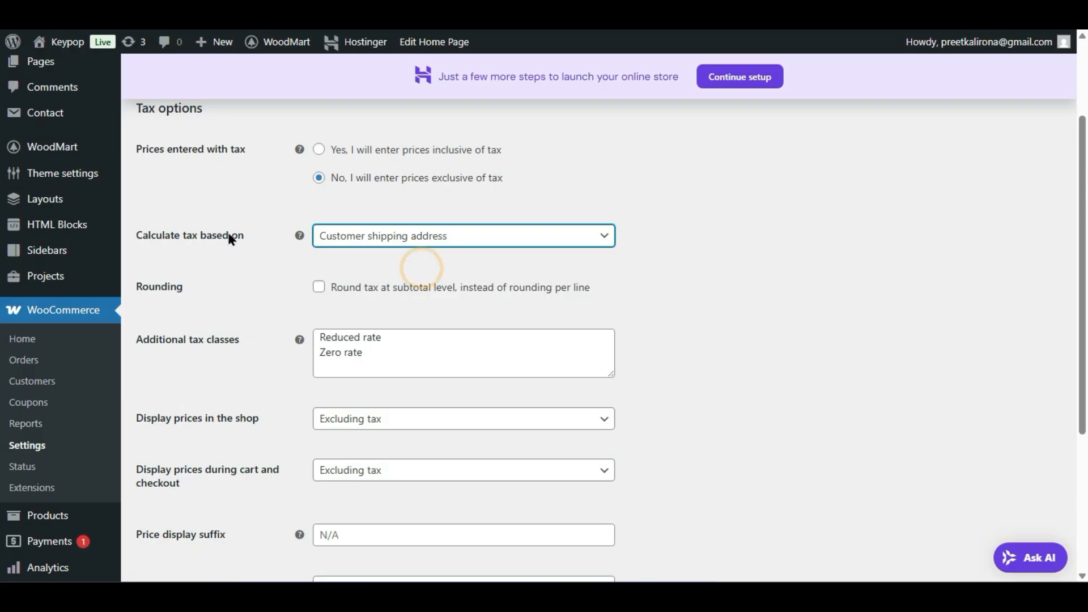
left_click(324, 288)
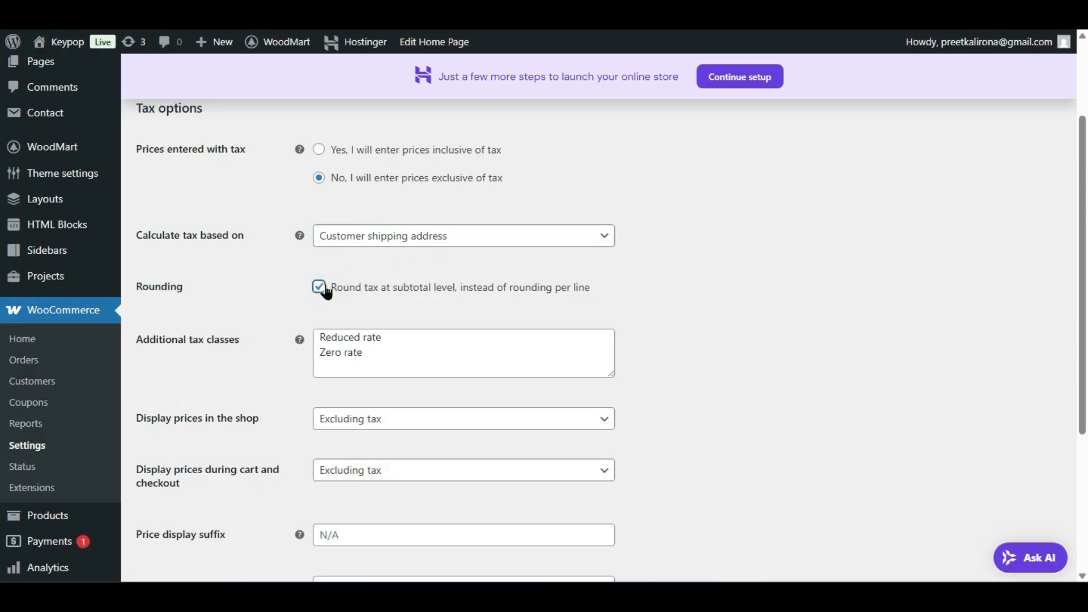
left_click(320, 286)
Step: Examine the additional tax classes, Reduced rate and Zero rate, and the help text explaining how they are listed
left_click(356, 351)
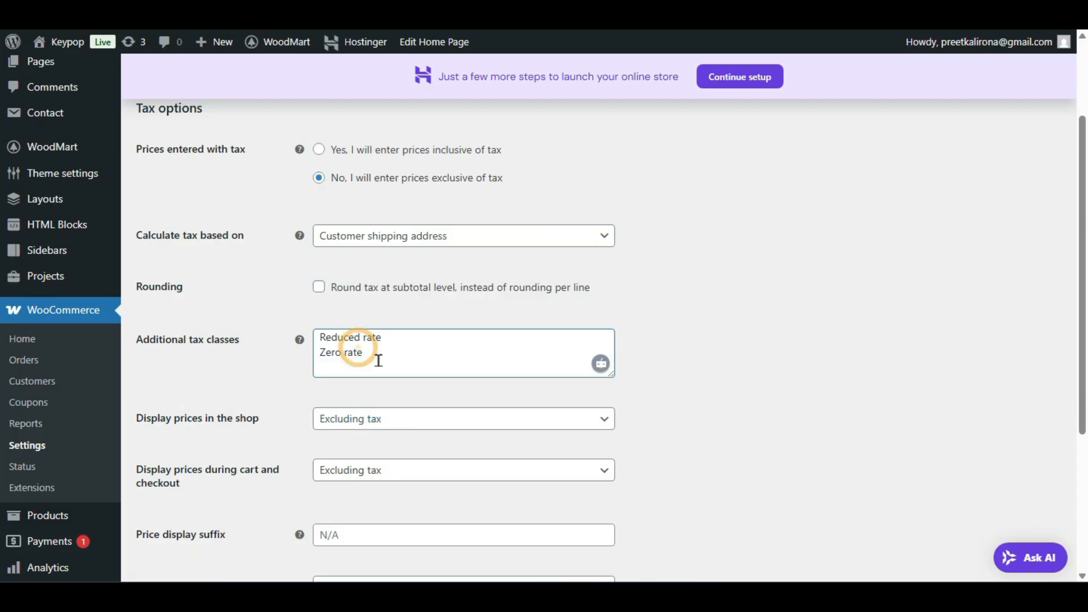
left_click_drag(376, 357, 280, 296)
left_click(246, 348)
mouse_move(298, 341)
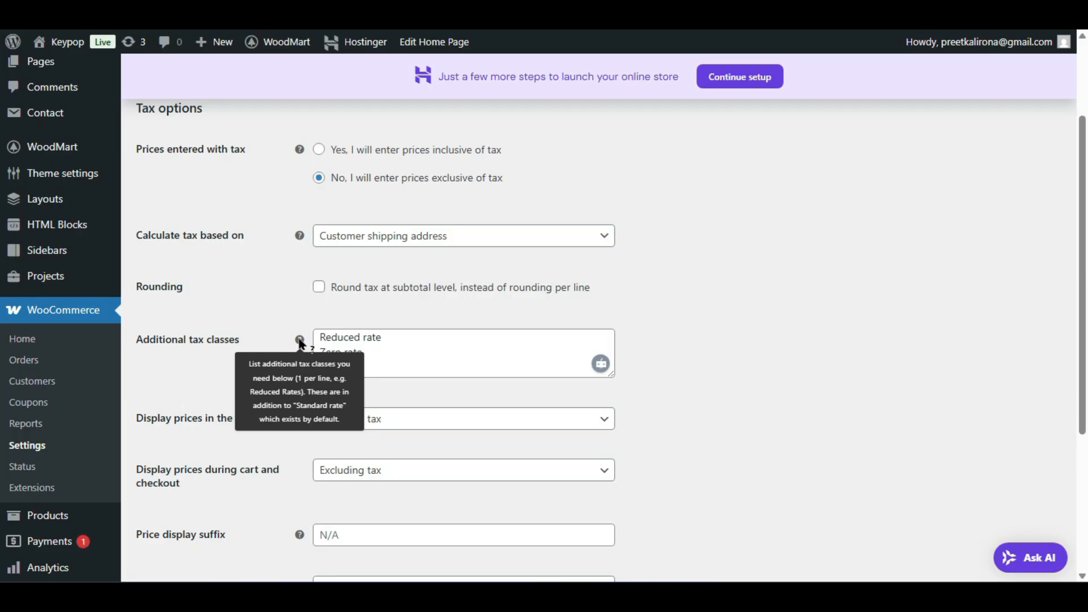
left_click_drag(400, 346, 319, 355)
left_click_drag(381, 338, 272, 329)
left_click(347, 359)
left_click_drag(402, 343, 197, 342)
left_click(333, 356)
left_click_drag(370, 353, 253, 357)
left_click(244, 355)
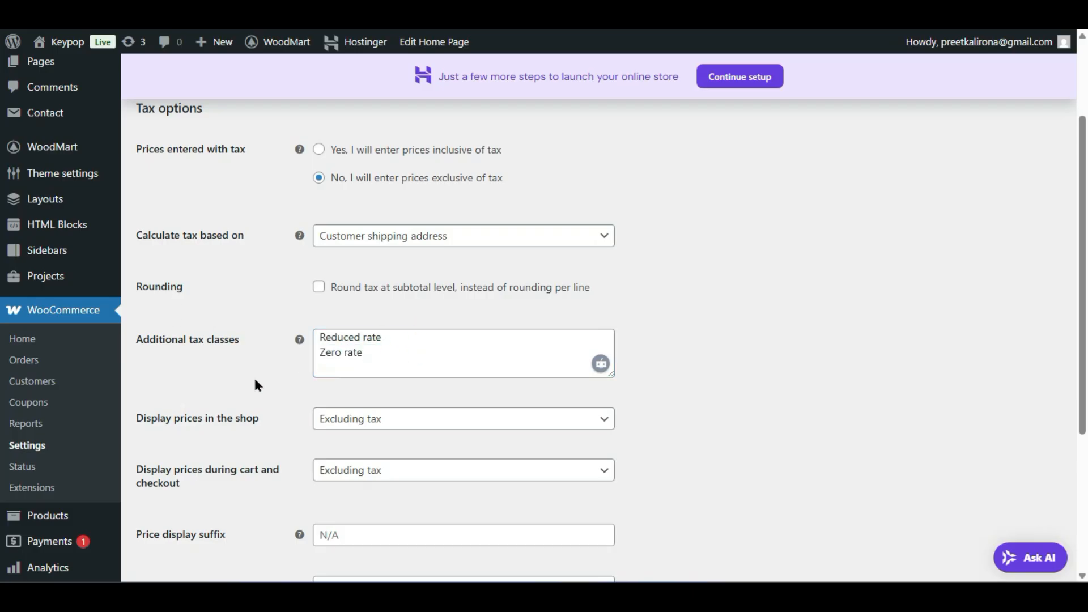
Step: Try displaying prices in the shop including tax, and switch back to excluding tax
left_click(337, 426)
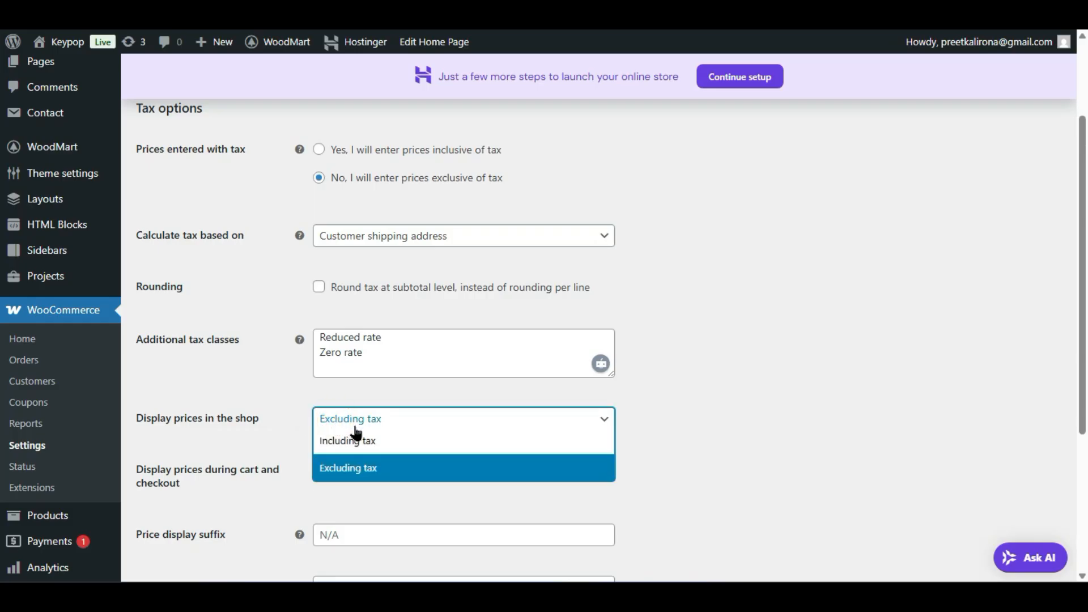
left_click(395, 447)
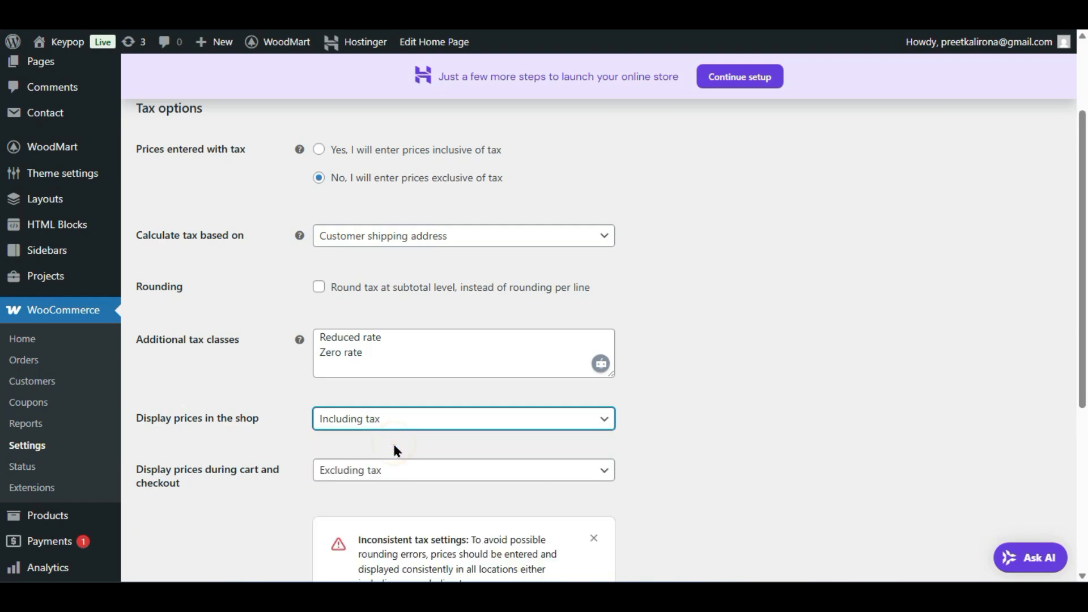
scroll(395, 448, "down", 2)
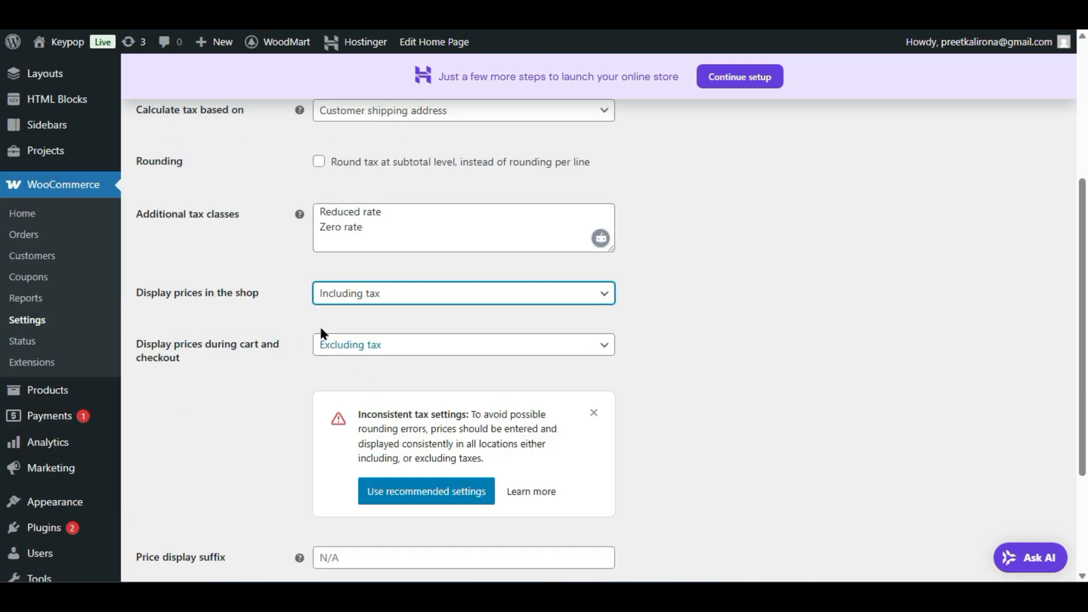
left_click(379, 298)
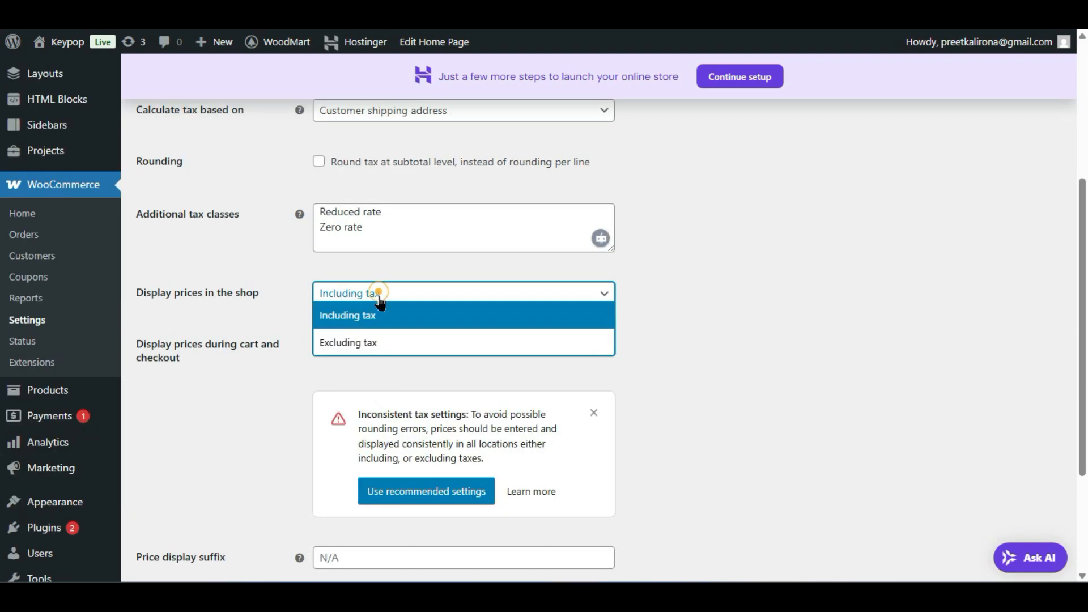
left_click(379, 342)
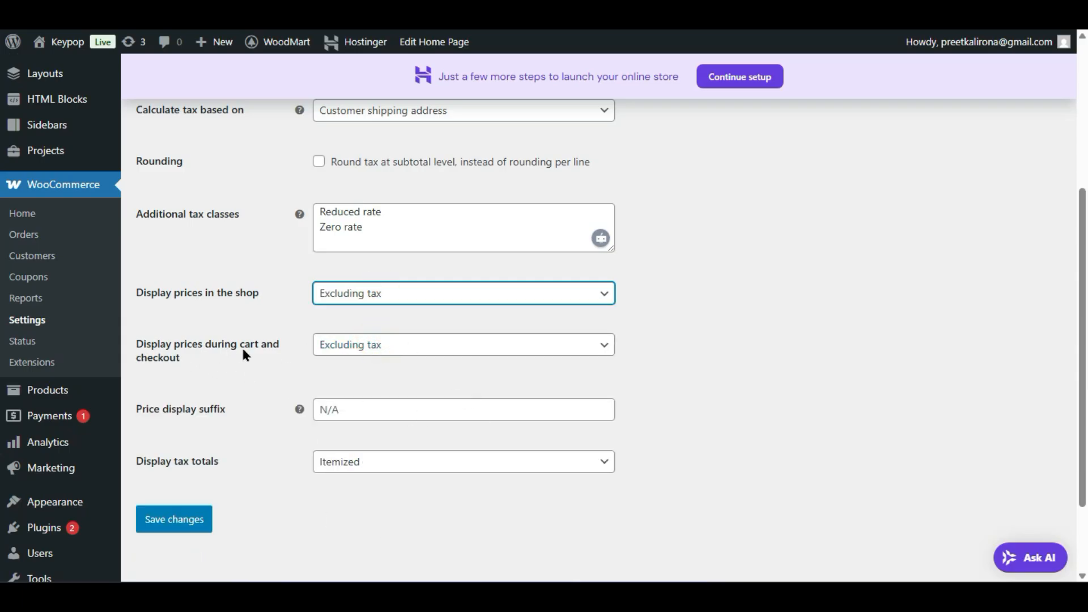
Step: Try displaying cart and checkout prices including tax, and examine the price on the Apple MacBook Pro 13" M2 storefront page
left_click(352, 346)
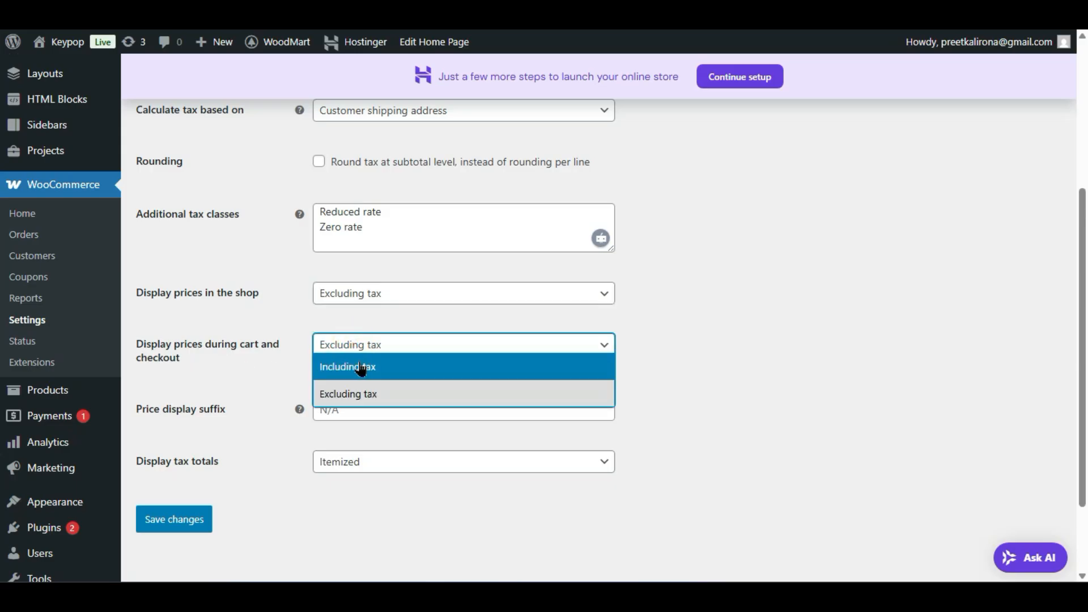
left_click(361, 368)
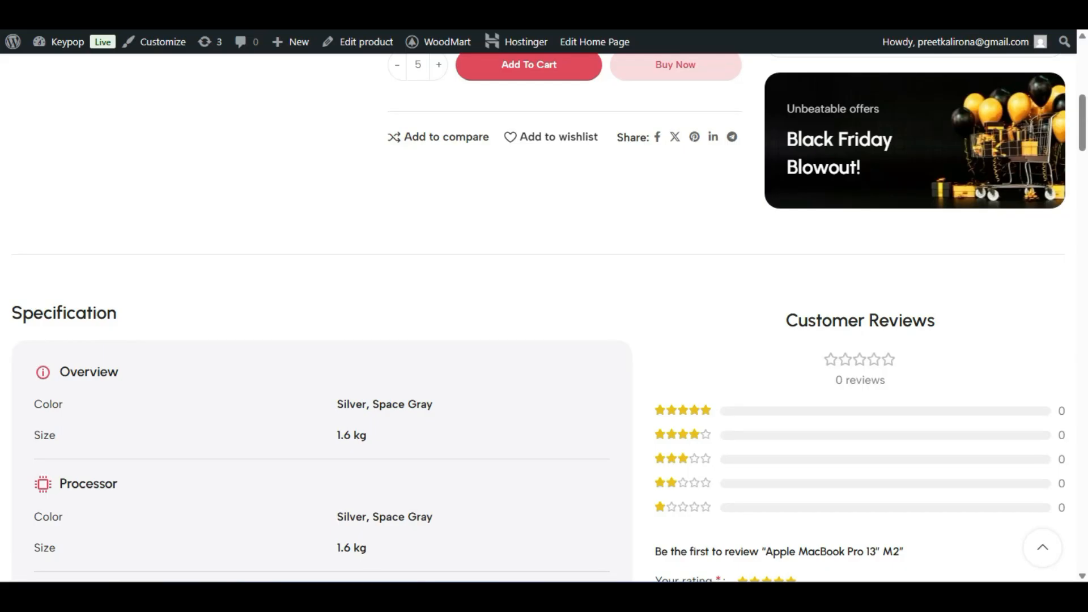
scroll(474, 186, "up", 8)
scroll(452, 206, "down", 4)
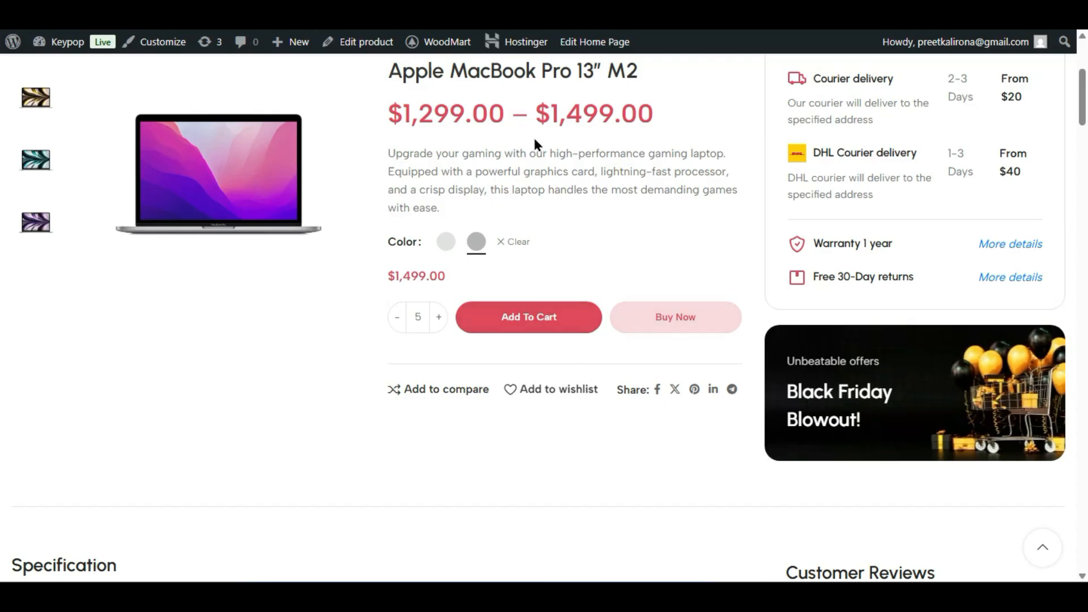
left_click_drag(392, 105, 516, 111)
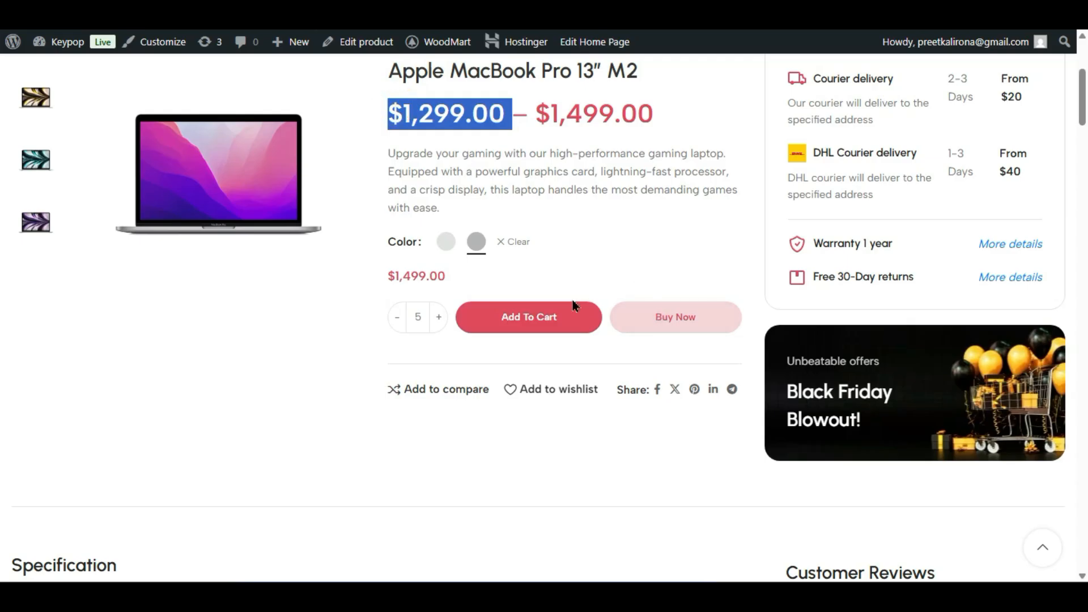
left_click(682, 333)
scroll(914, 366, "down", 2)
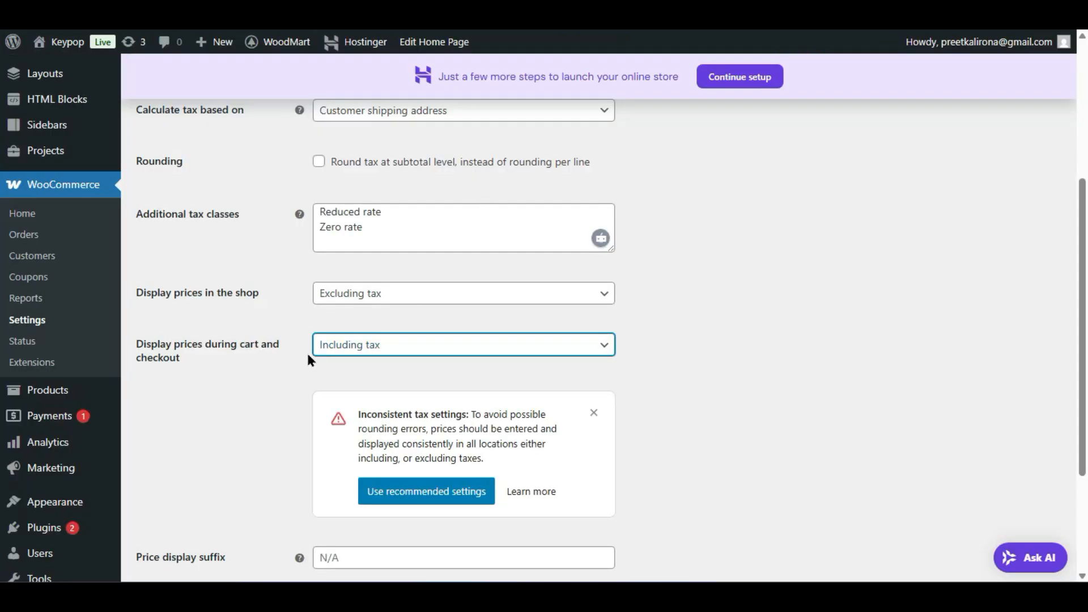
Step: Set the prices displayed during cart and checkout back to excluding tax
scroll(324, 479, "down", 2)
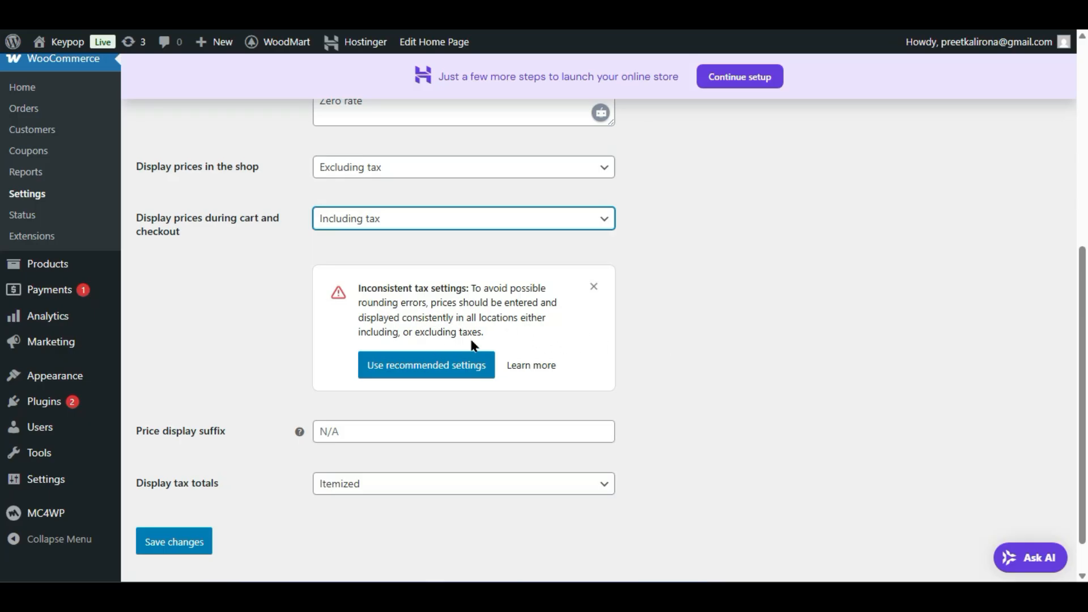
left_click(421, 222)
left_click(413, 265)
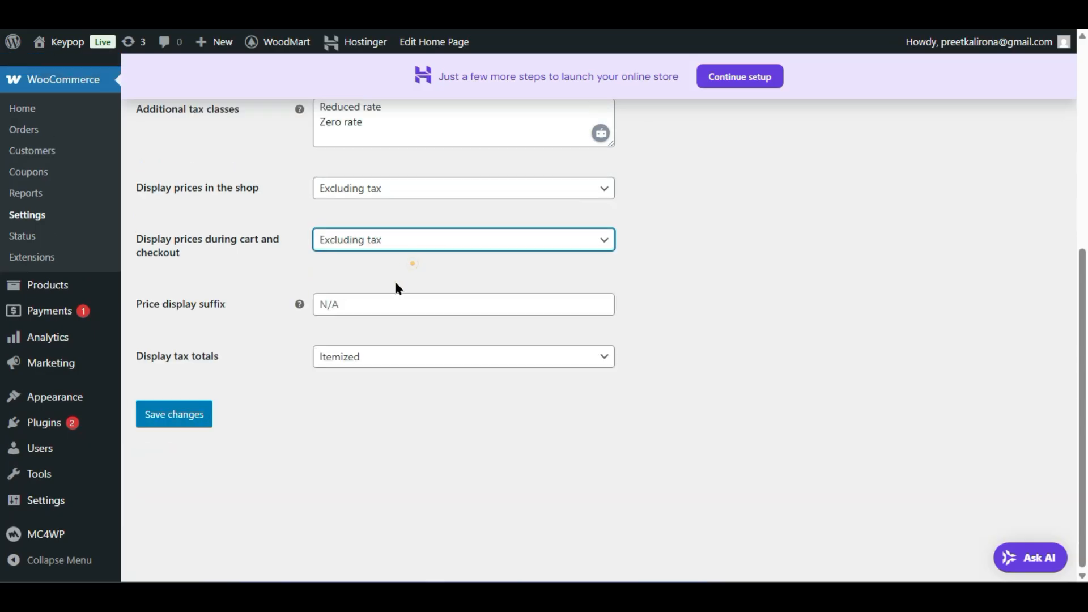
left_click(299, 399)
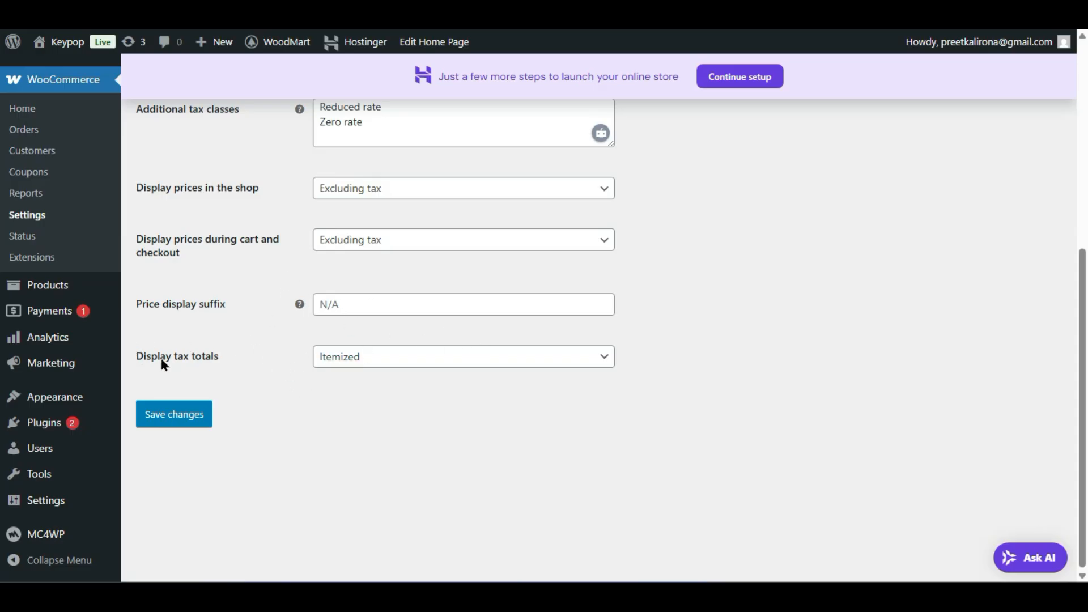
Step: Set tax totals to display as a single total and save the tax settings
left_click(409, 366)
left_click(417, 363)
left_click(440, 384)
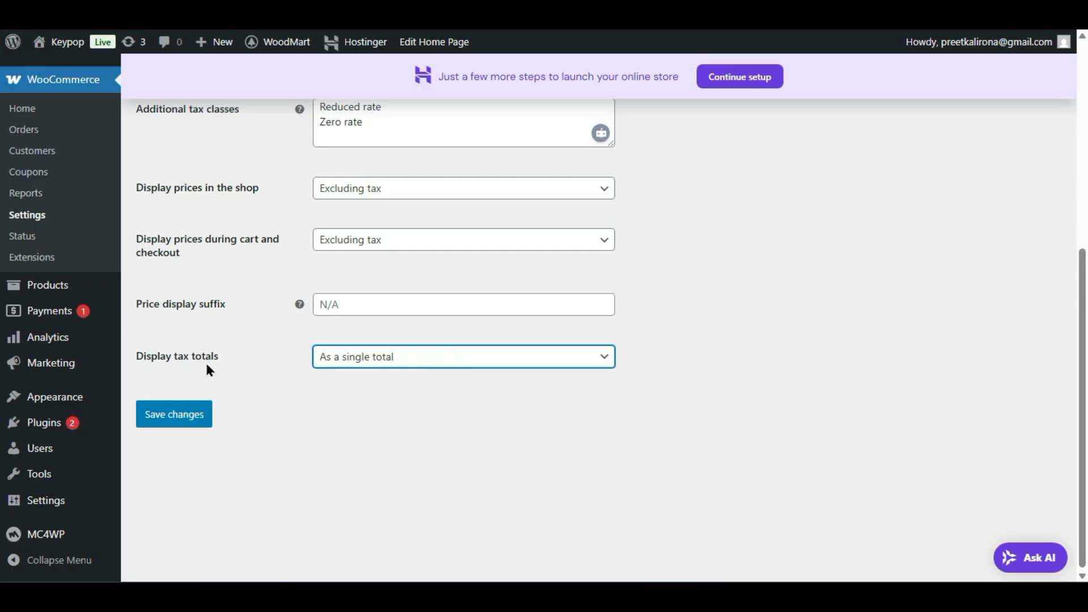
left_click(334, 358)
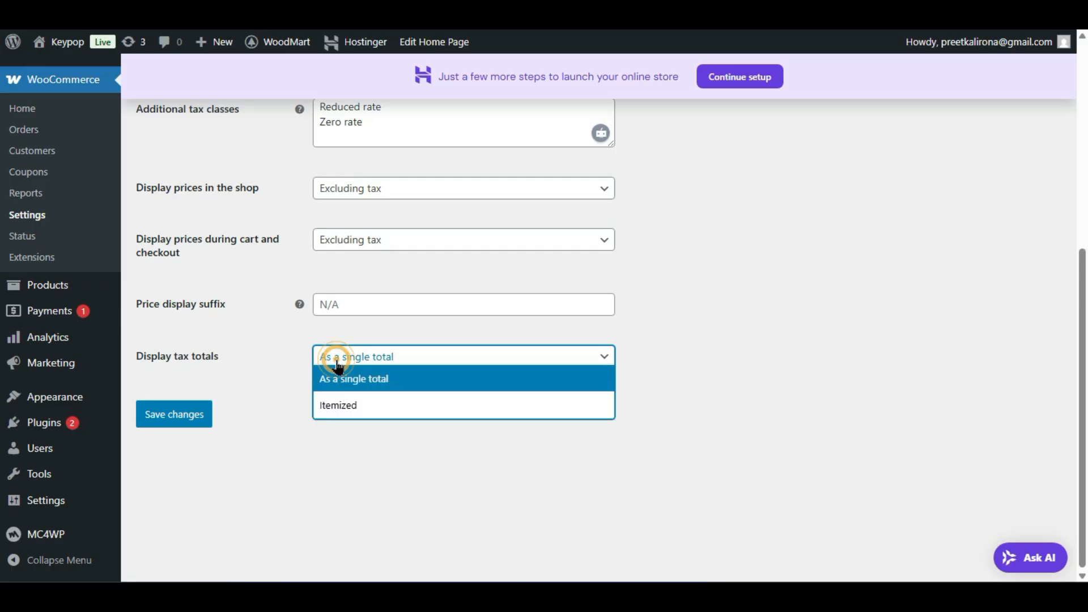
left_click(381, 394)
left_click(390, 364)
left_click(387, 377)
left_click(191, 410)
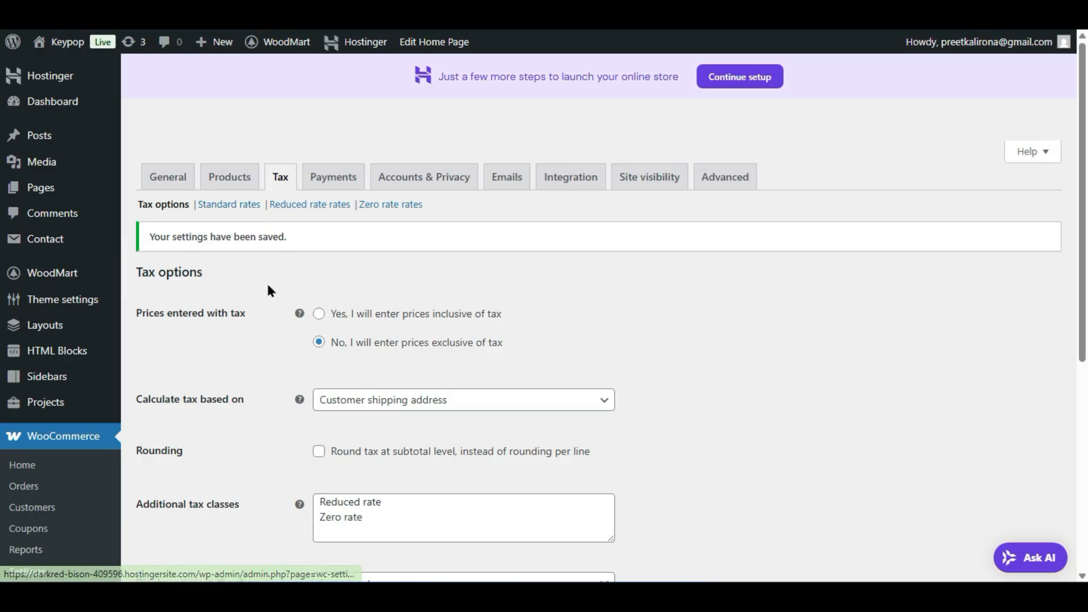
Step: Review the additional tax classes, and insert a new row in the standard tax rates table
scroll(266, 283, "down", 4)
left_click(379, 264)
left_click_drag(350, 267, 306, 250)
left_click(214, 331)
scroll(217, 365, "up", 4)
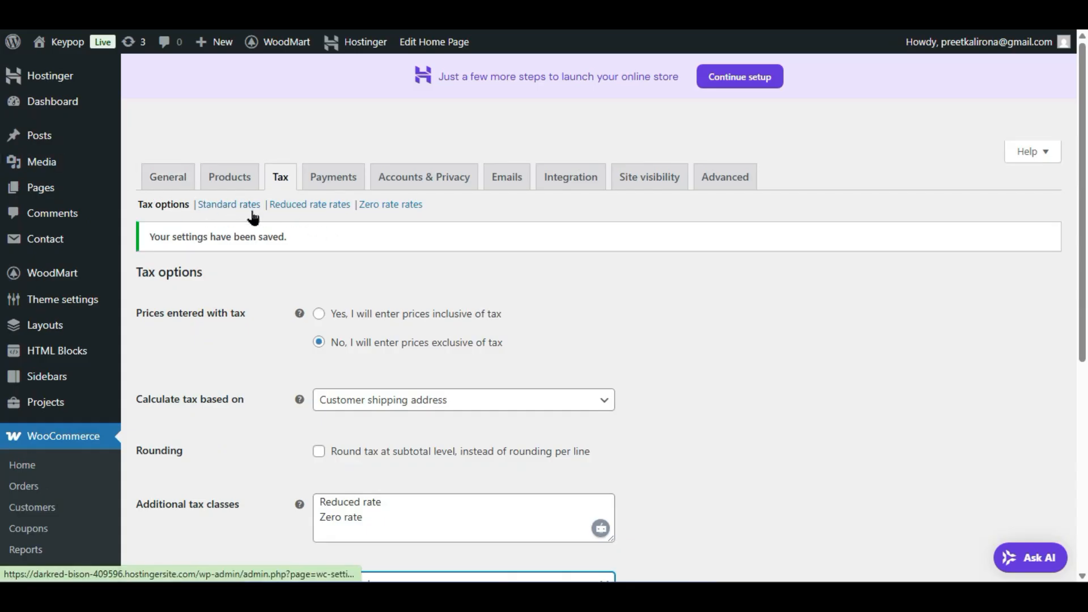
left_click(231, 204)
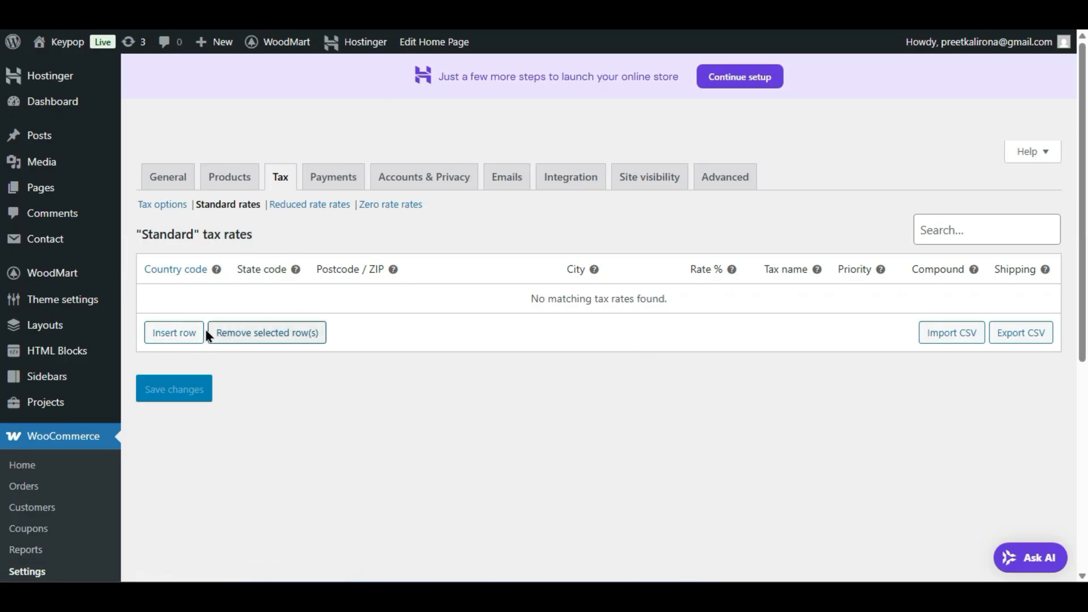
left_click(182, 333)
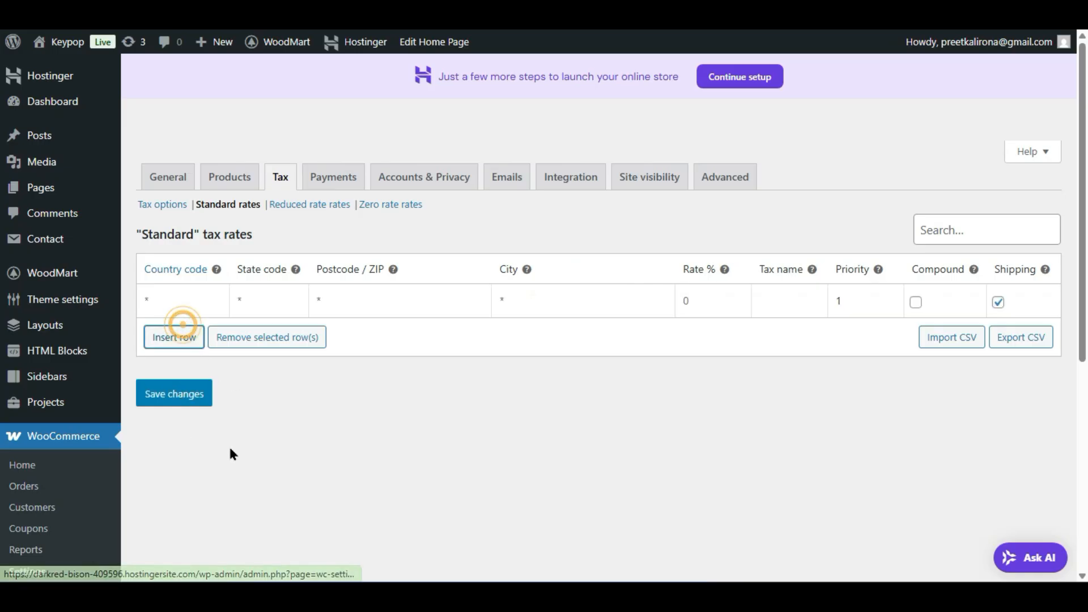
left_click(184, 307)
left_click(184, 307)
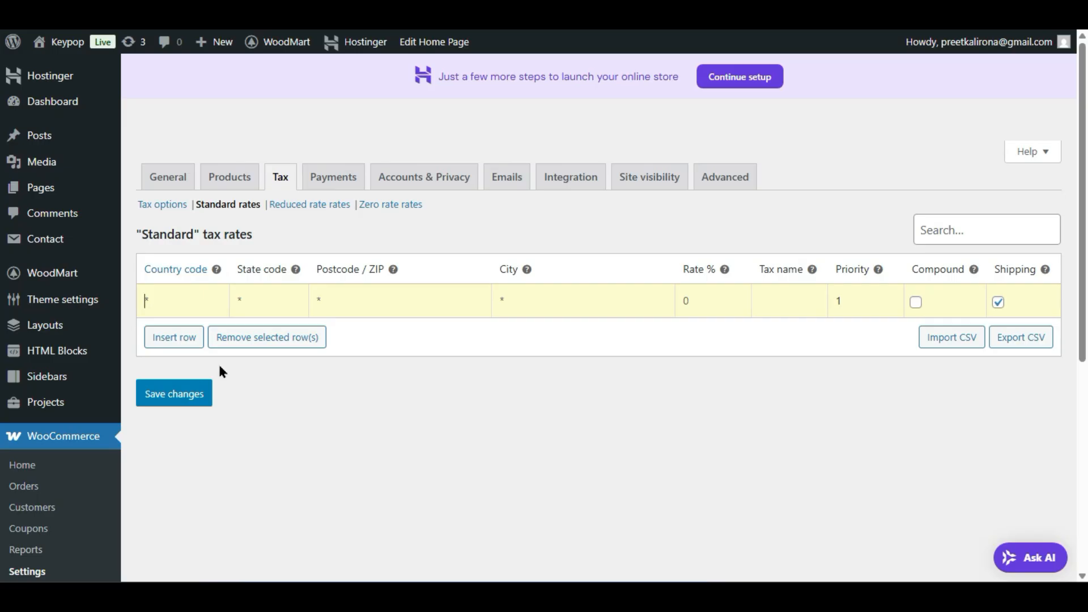
Step: Set the country code of the new standard tax rate to United States (US), and move on to its postcode
mouse_move(216, 271)
left_click(180, 297)
type("IN")
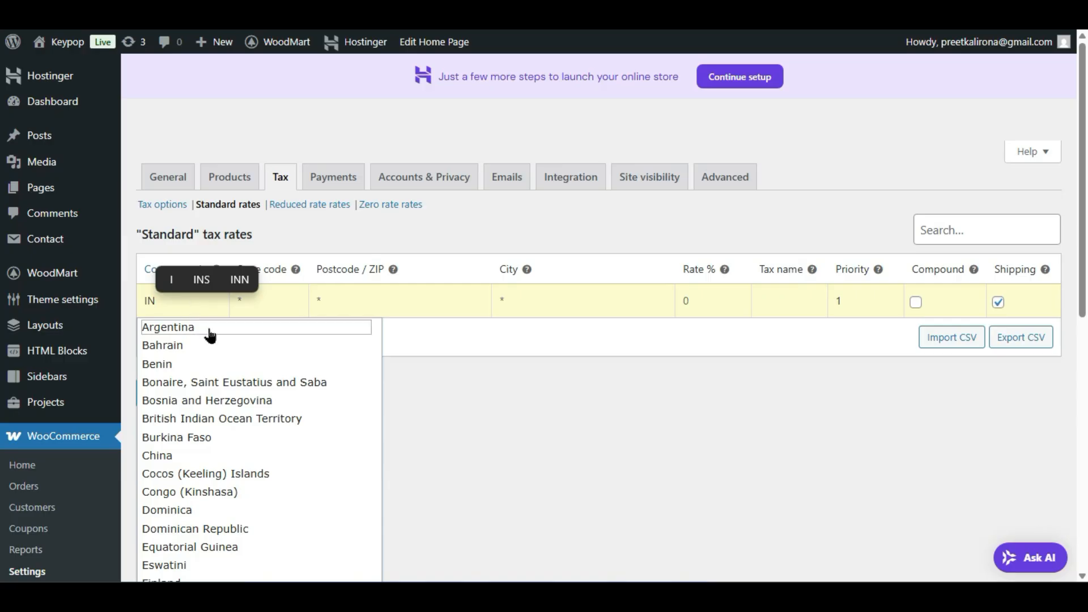
scroll(249, 397, "down", 8)
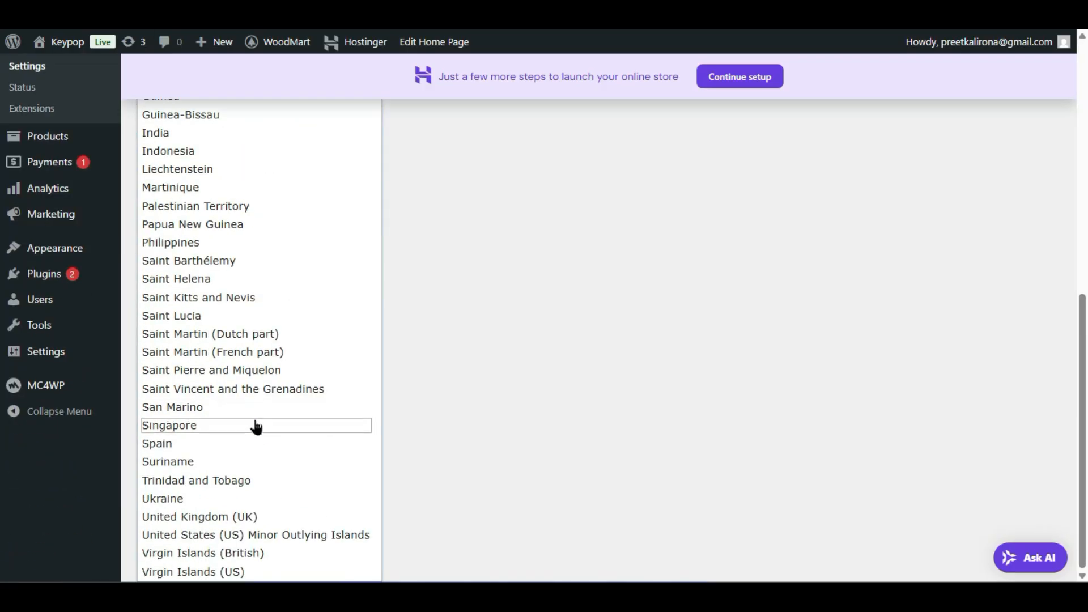
scroll(256, 433, "up", 6)
type("D")
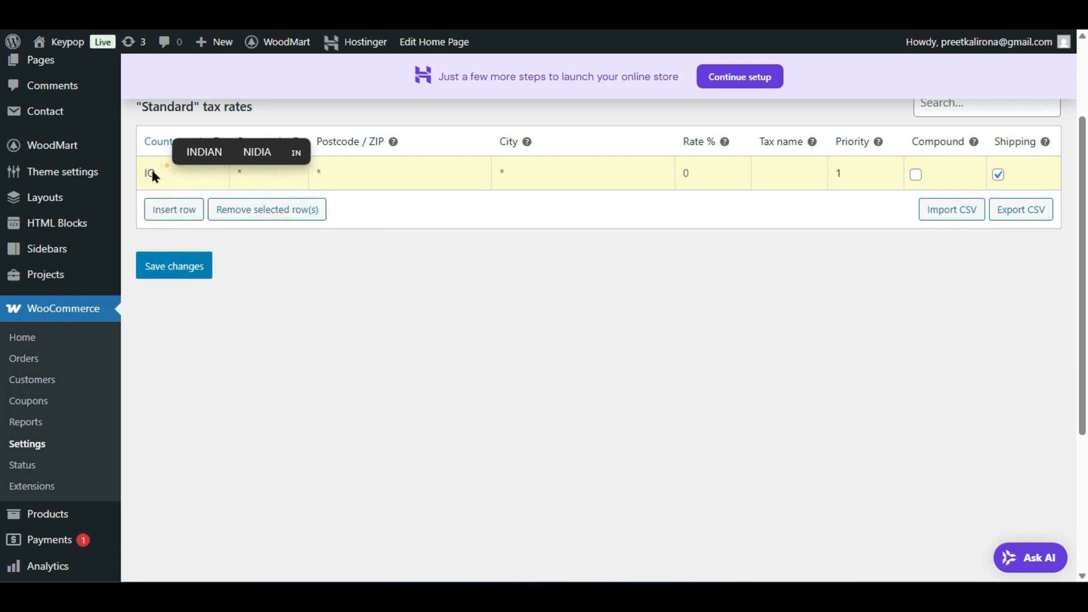
double_click(154, 175)
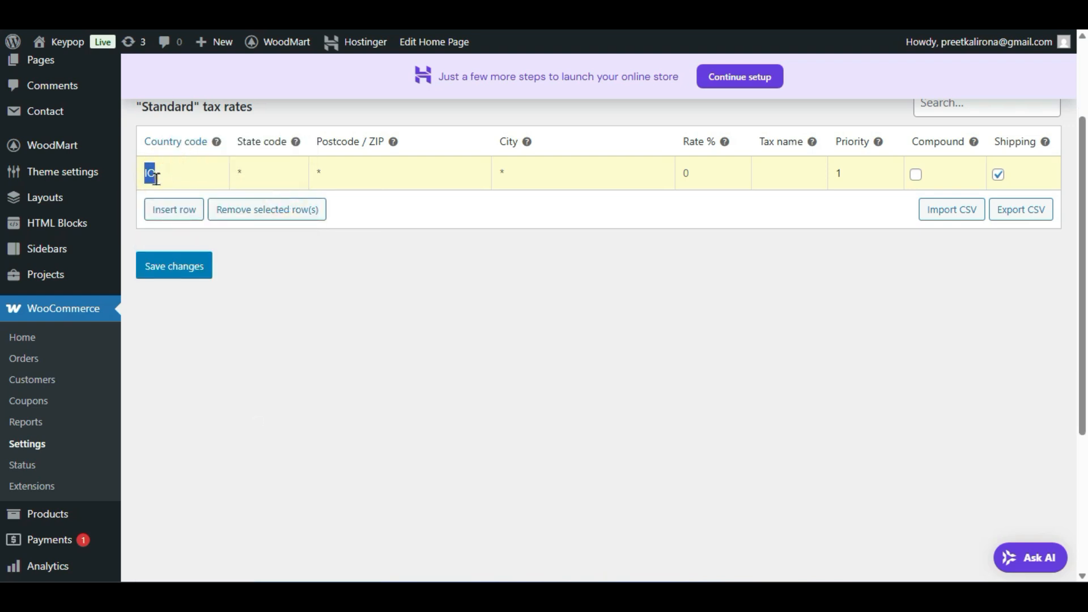
type("US")
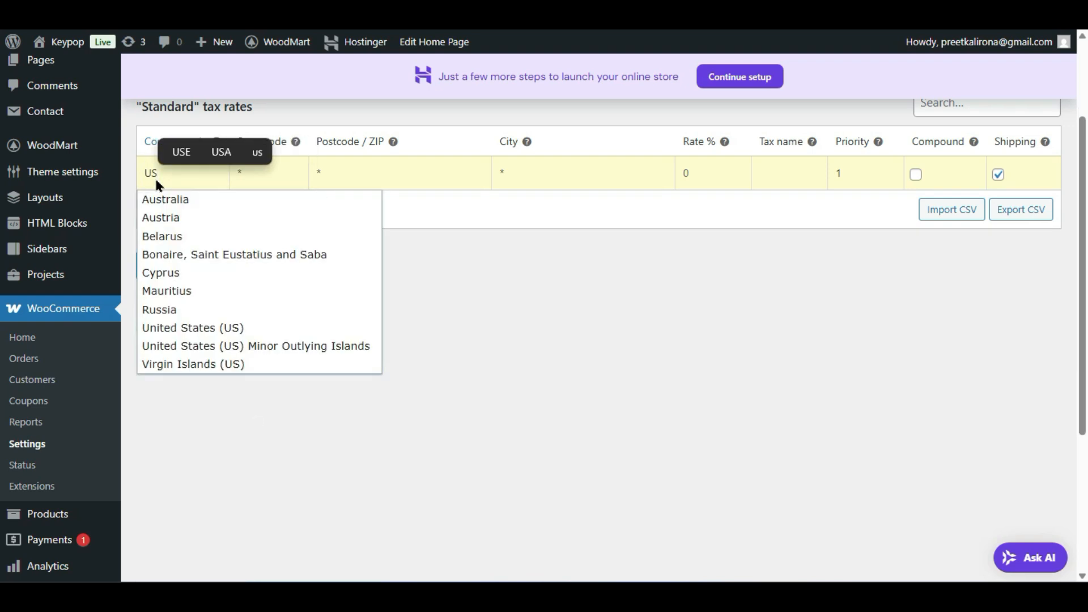
left_click(183, 321)
left_click(183, 323)
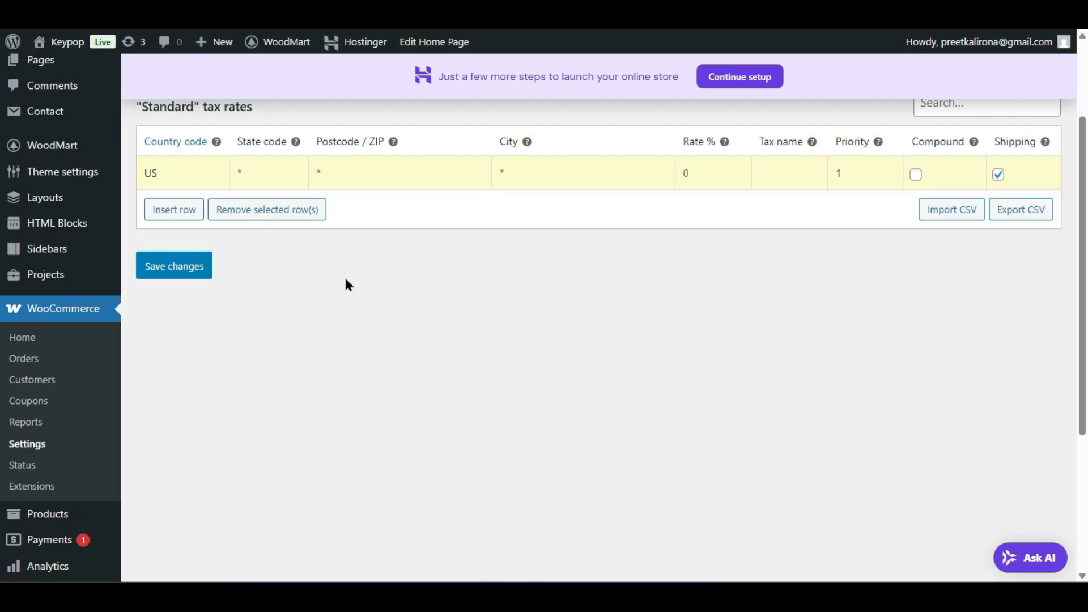
left_click(261, 180)
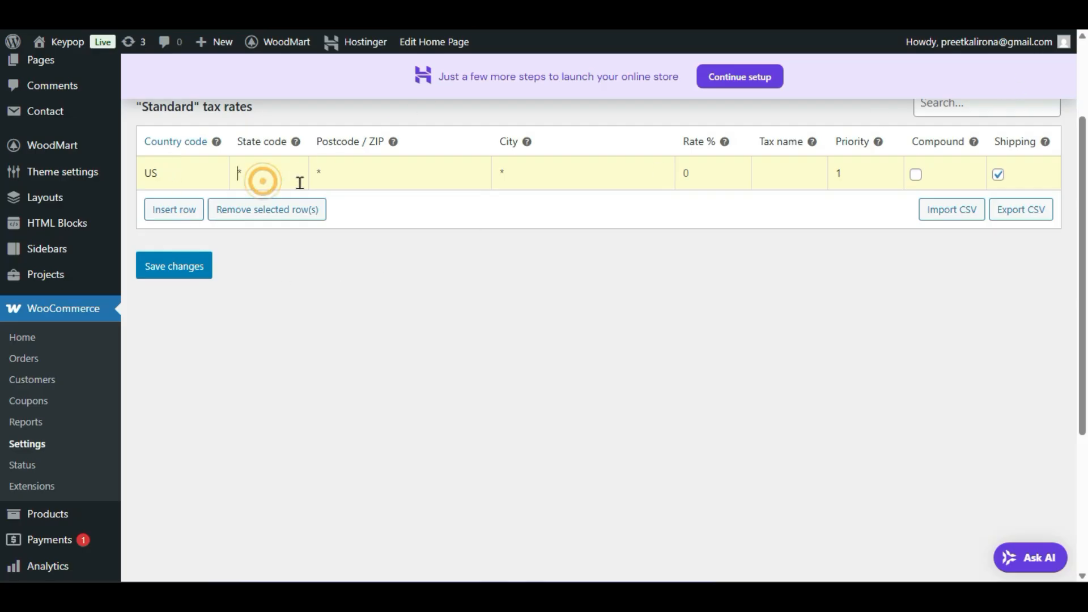
left_click(347, 179)
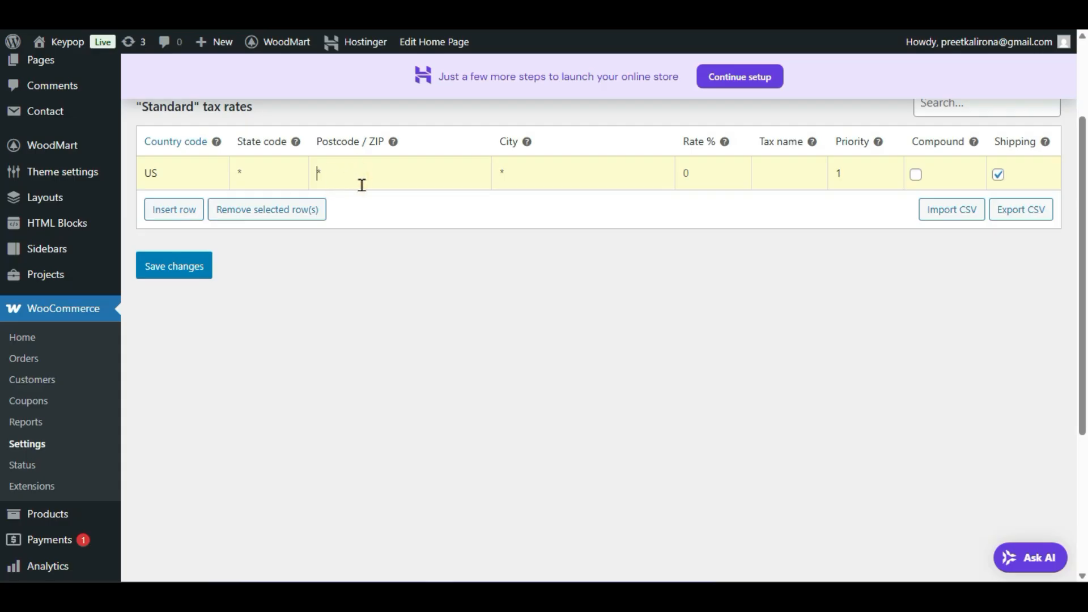
Step: Set the rate of the US standard tax row to 12 % and check what its priority setting means
left_click(542, 172)
left_click(700, 168)
mouse_move(723, 149)
left_click(712, 176)
type("12")
left_click(705, 207)
left_click(773, 179)
left_click(857, 170)
mouse_move(880, 148)
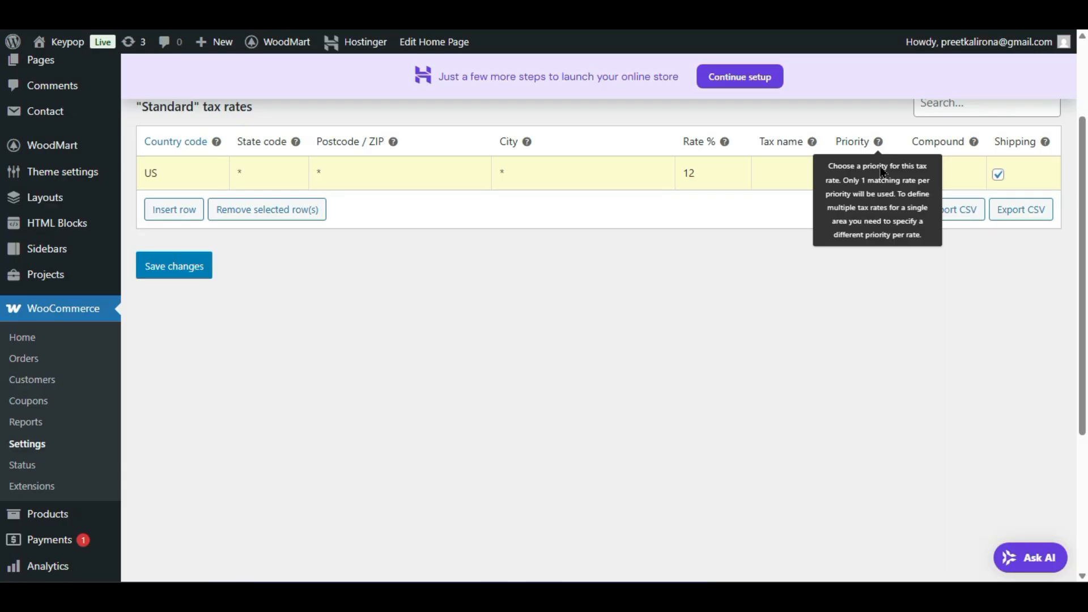
left_click(867, 285)
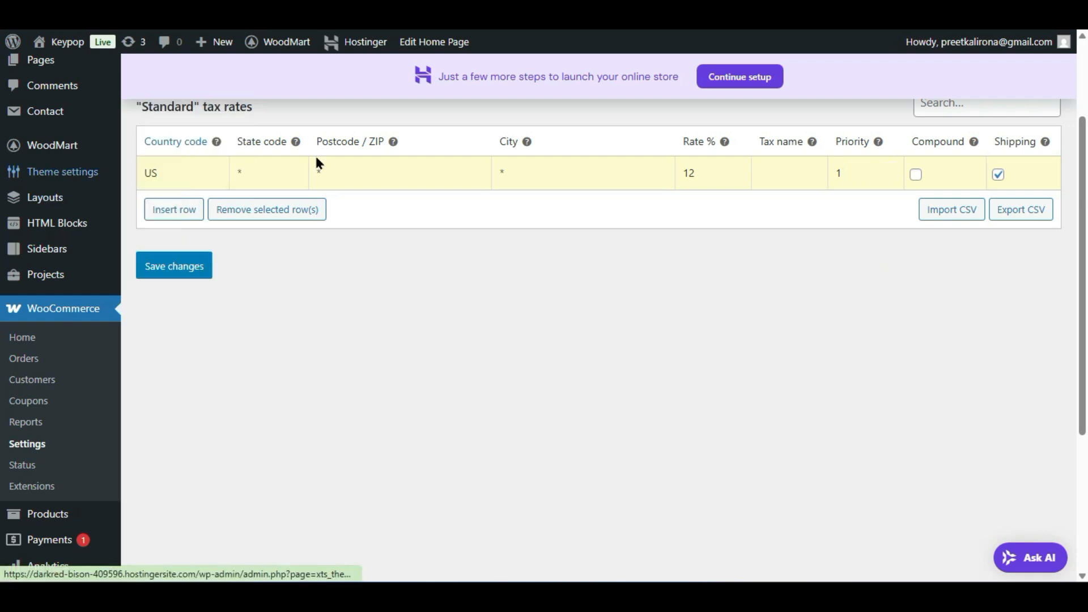
Step: Set the state code of the first US standard tax rate to NY
left_click(278, 180)
type("NY")
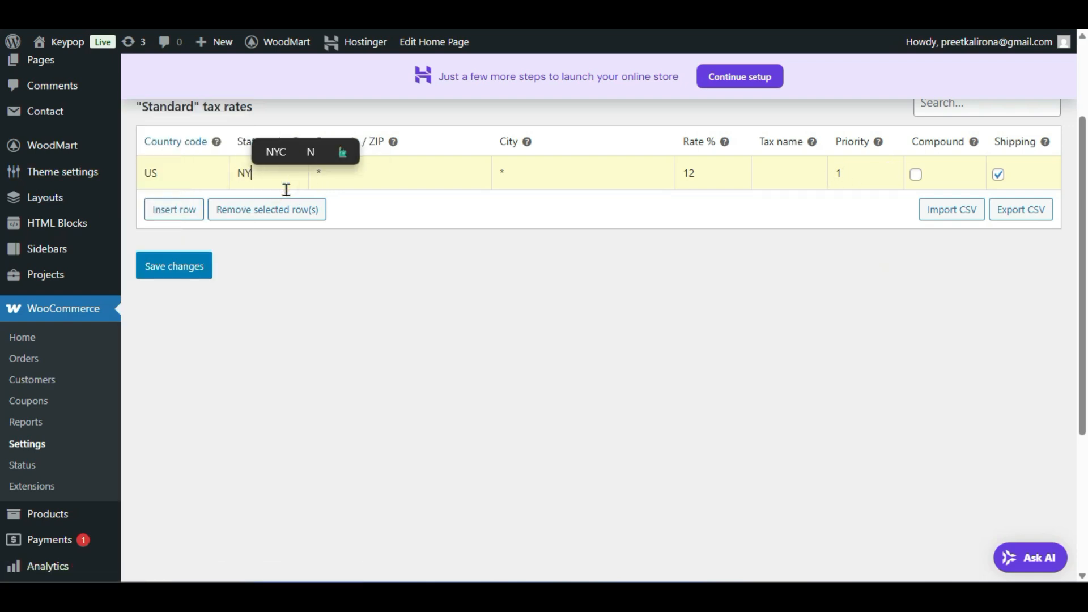
left_click(369, 246)
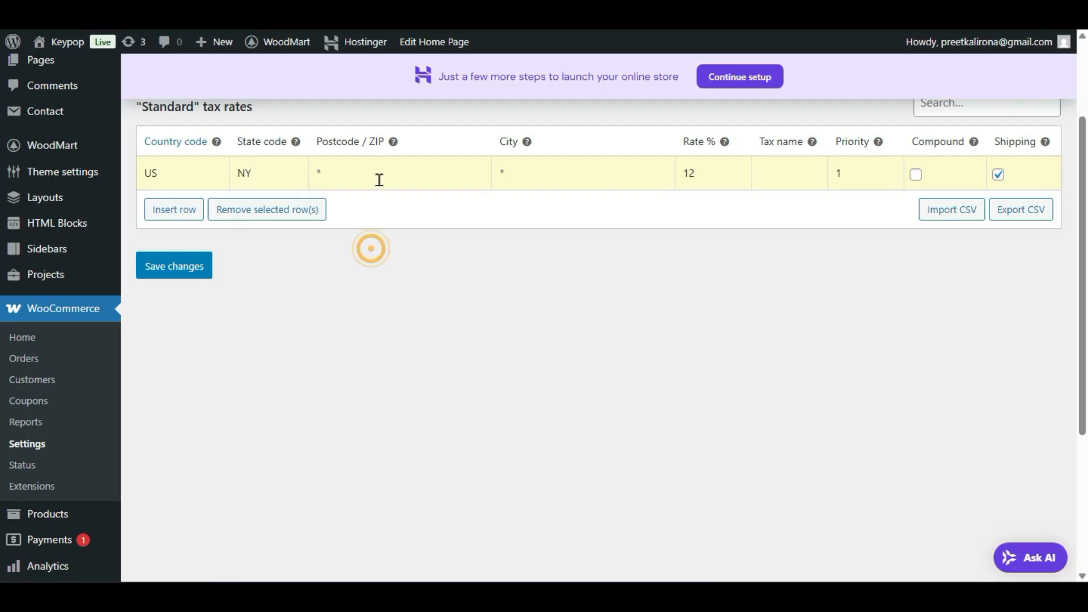
Step: Insert a second row in the standard tax rates table with United States (US) as its country code
left_click(175, 209)
left_click(233, 334)
left_click(153, 331)
type("us")
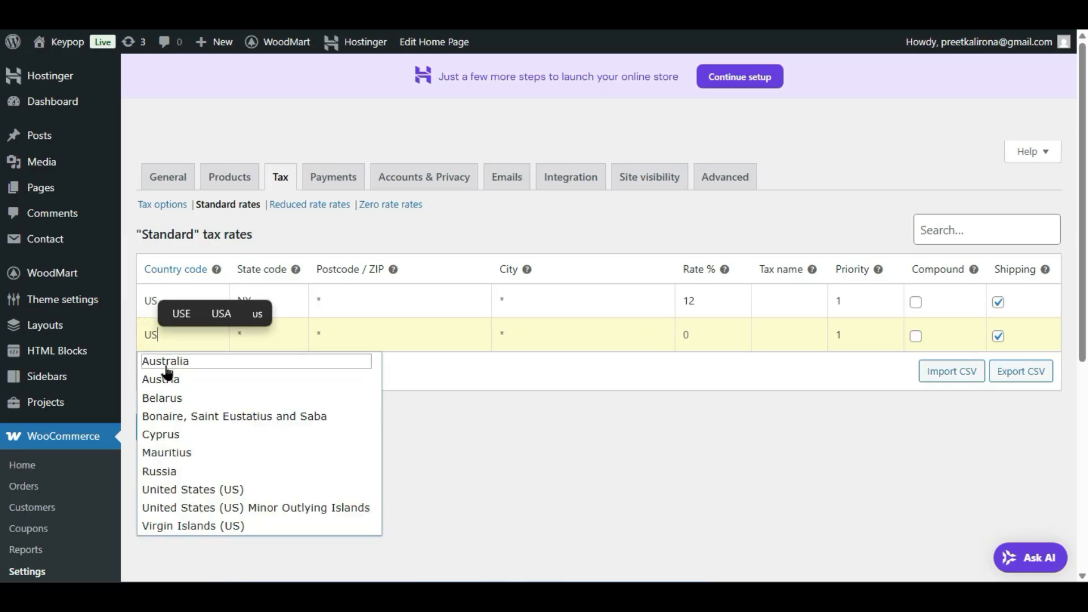
left_click(202, 489)
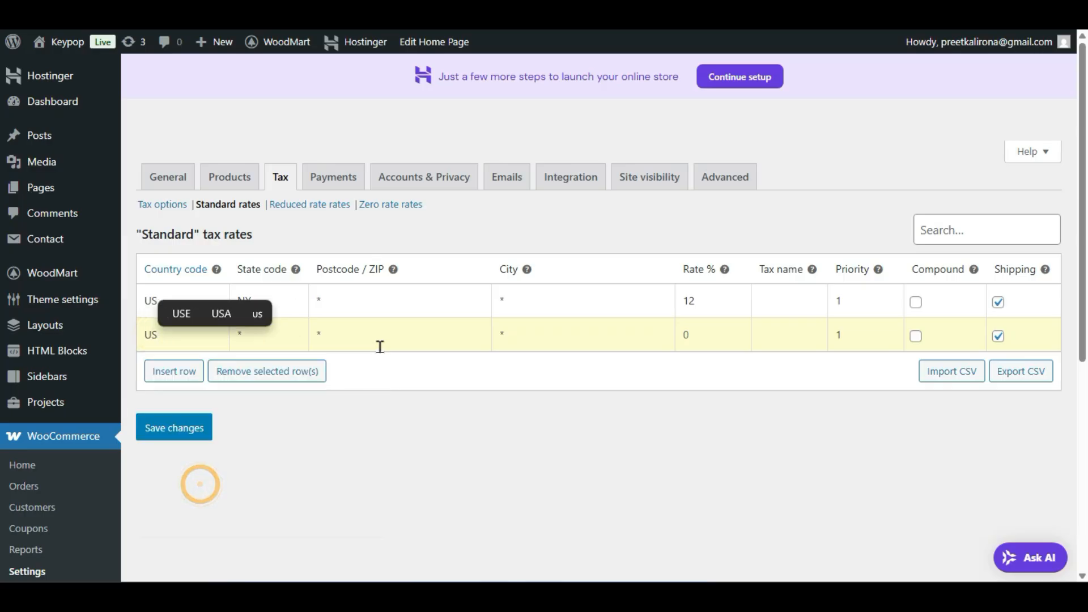
Step: Try CA as the second rate's state code, and clear the field again
left_click(379, 346)
left_click(279, 344)
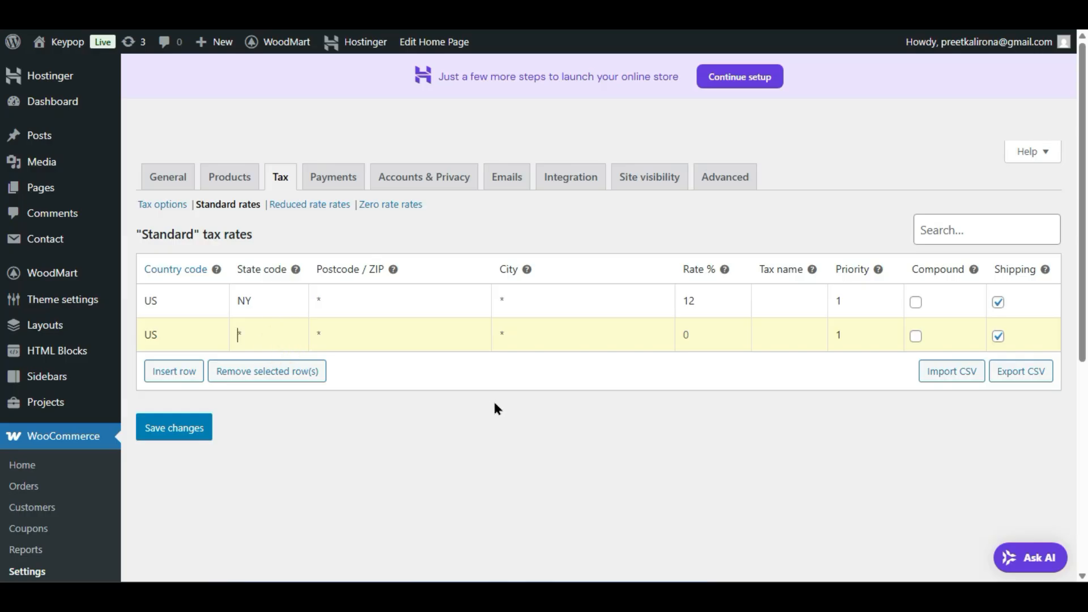
type("CA")
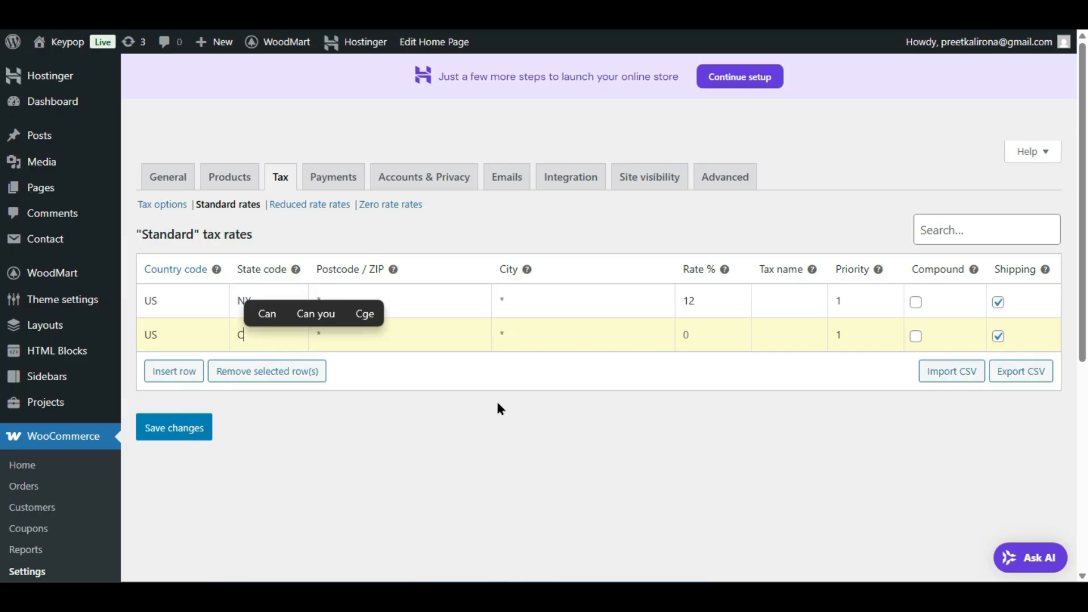
key("BackSpace")
key("BackSpace")
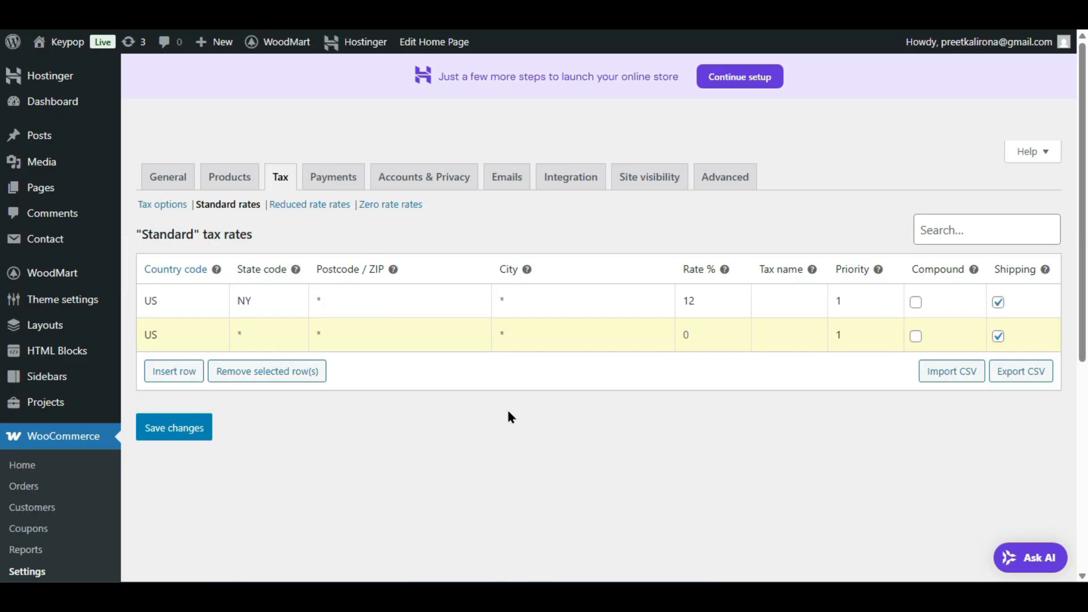
Step: Set the second US rate's priority to 2, and turn off shipping tax for both US rates
double_click(857, 334)
left_click(889, 331)
left_click(698, 342)
mouse_move(1049, 278)
mouse_move(970, 274)
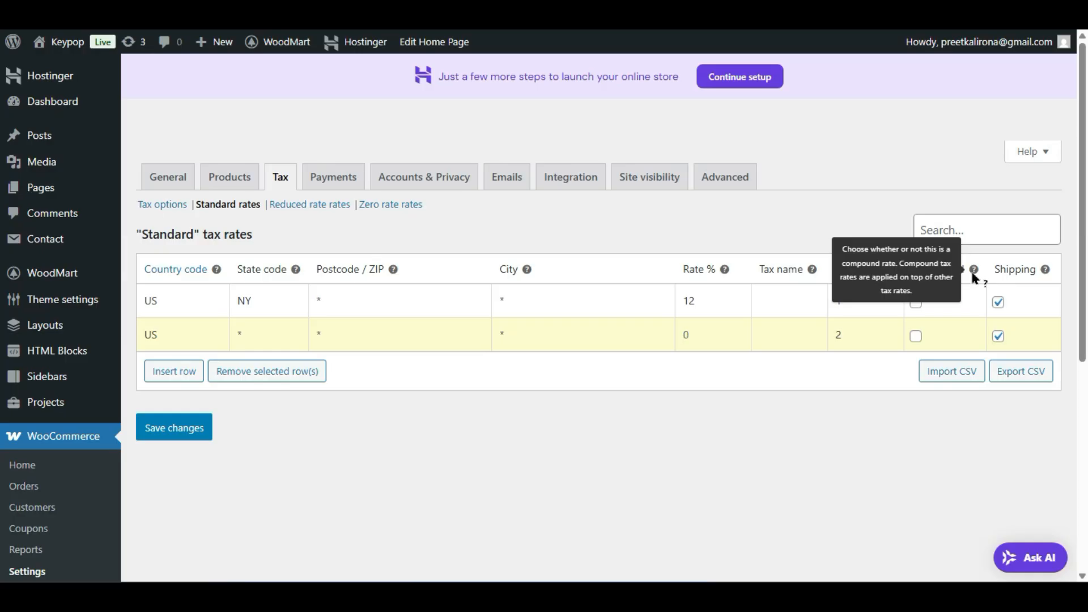
left_click(998, 303)
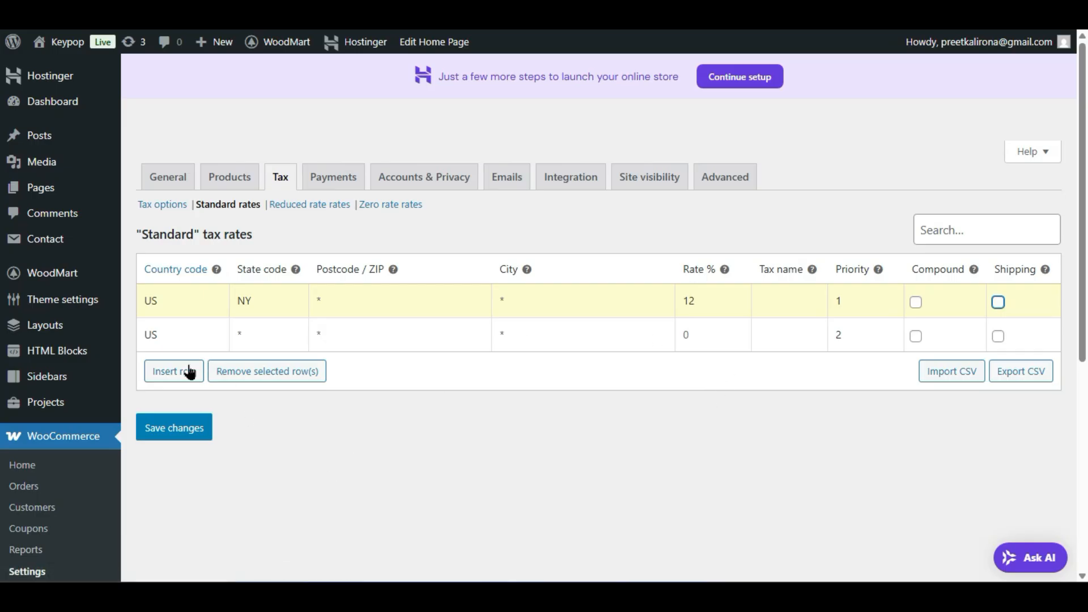
Step: Insert a third standard rate row, and switch to the reduced rate tax rates without saving the changes
left_click(174, 374)
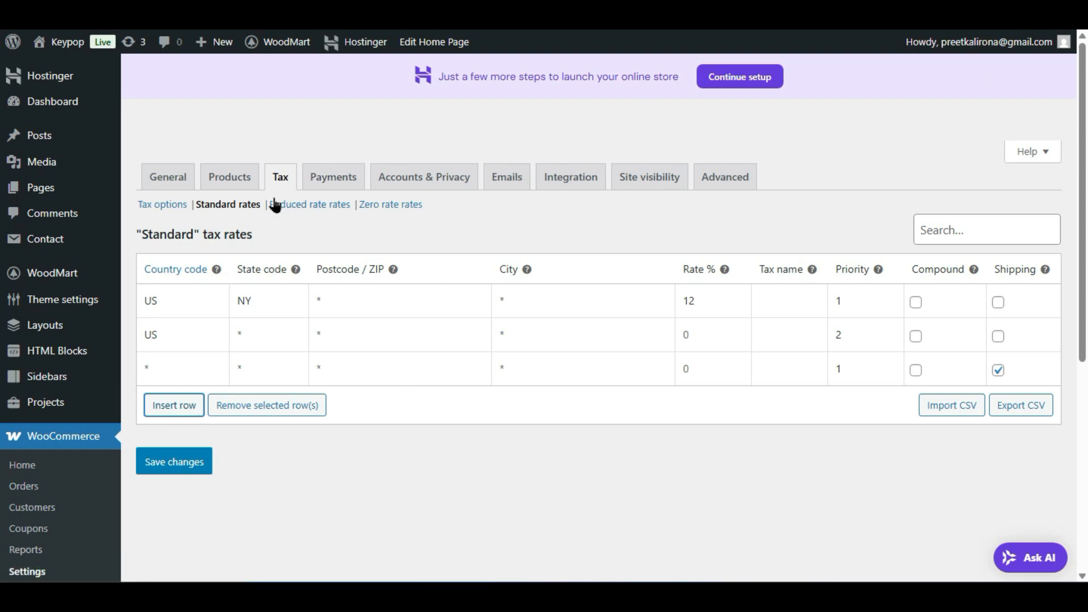
left_click(326, 205)
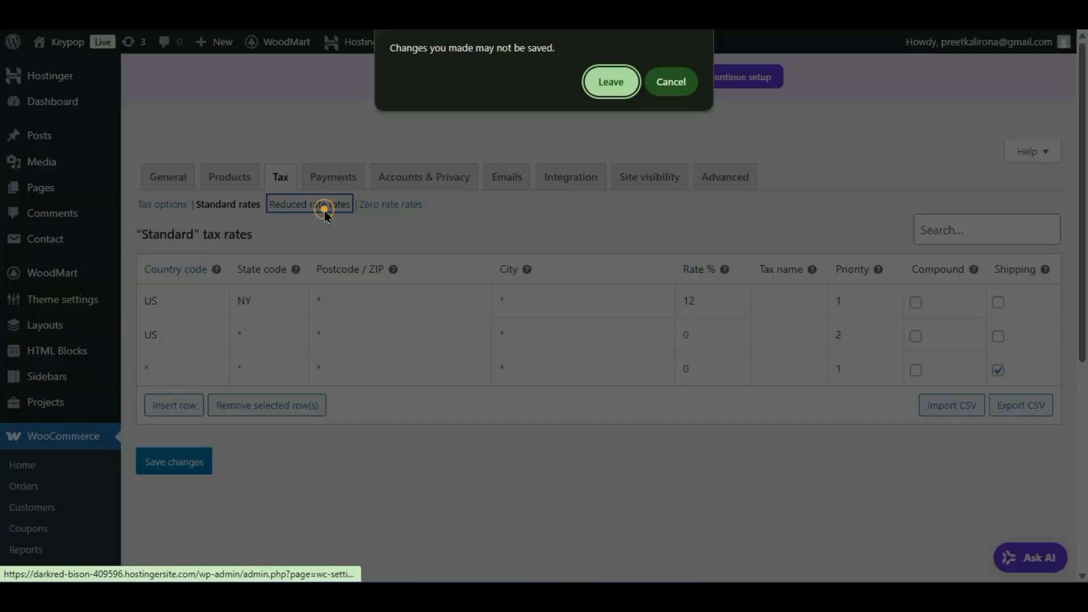
left_click(593, 83)
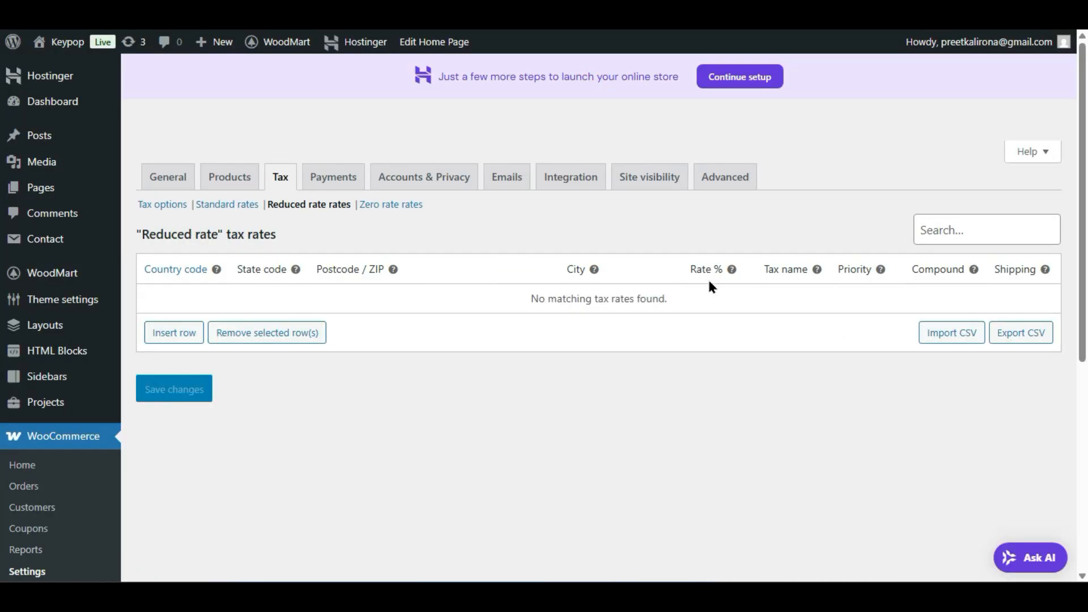
Step: Insert a blank row in the reduced rate table, and switch to the zero rate tax rates without saving
left_click(176, 333)
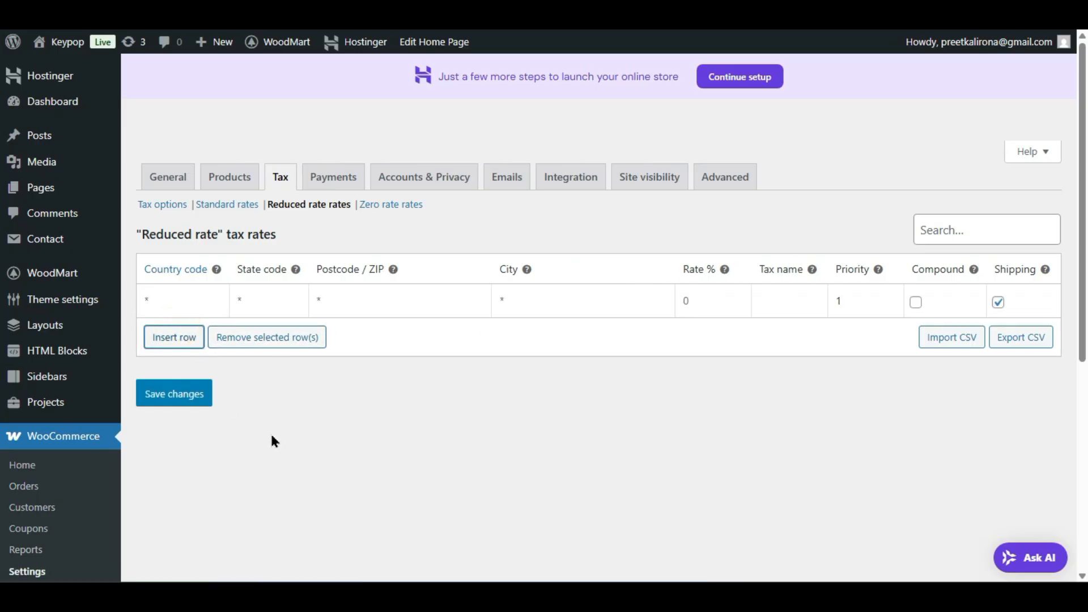
left_click(383, 205)
left_click(607, 83)
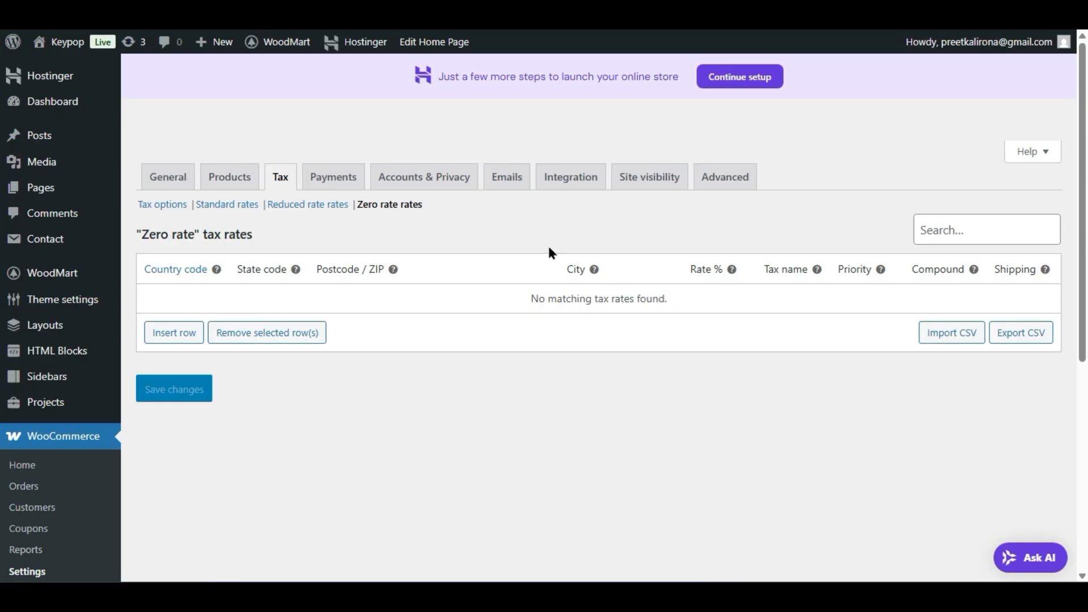
Step: Check the CSV import for zero rate taxes, and open the payment settings to review the available payment providers
left_click(955, 340)
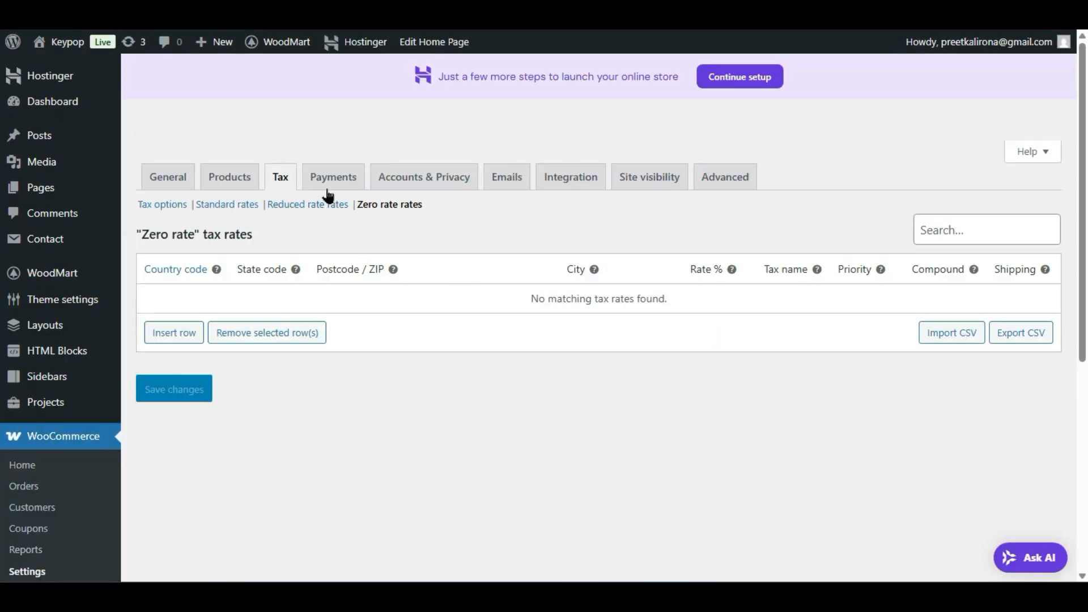
left_click(324, 176)
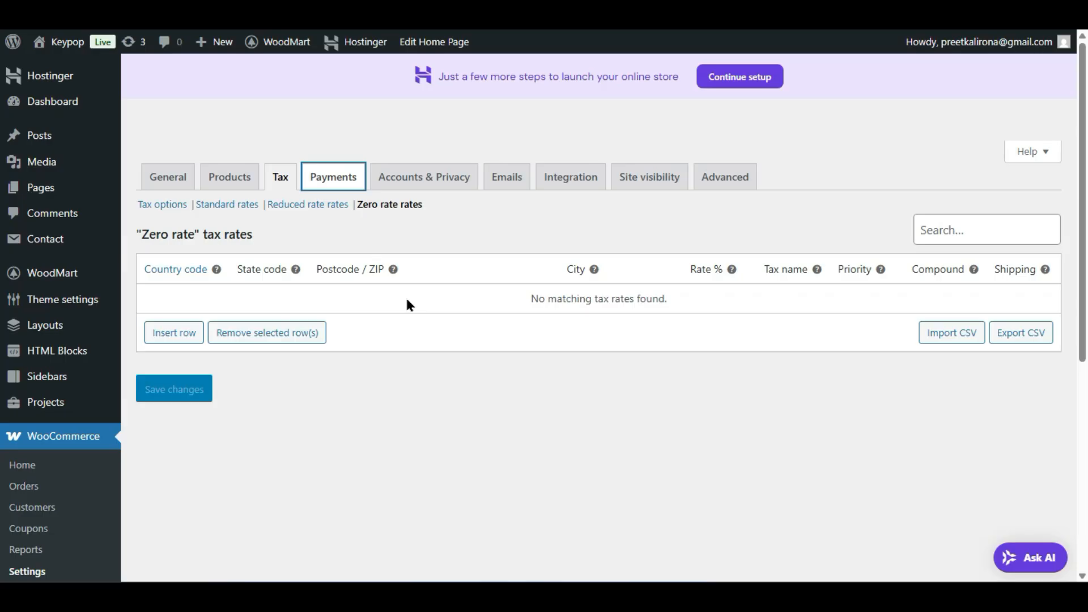
key("Return")
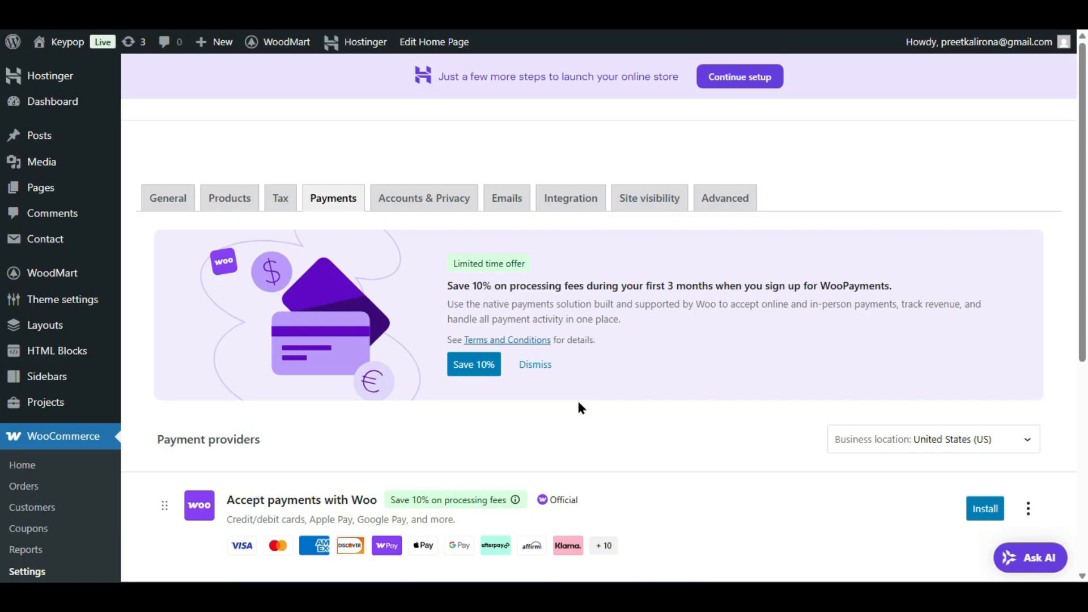
scroll(580, 408, "down", 4)
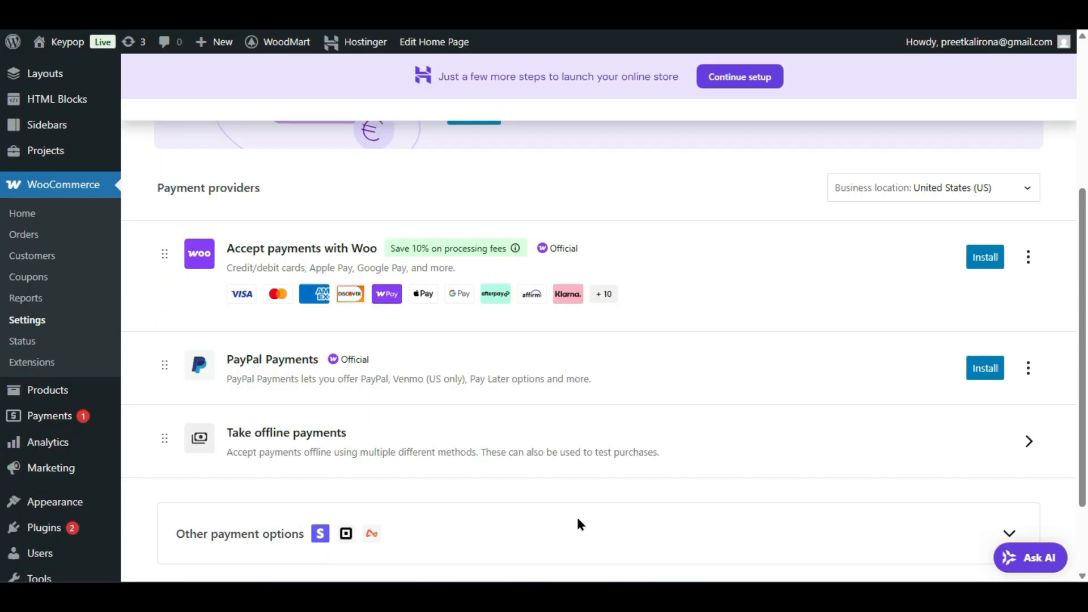
scroll(619, 403, "down", 2)
scroll(618, 404, "up", 4)
scroll(619, 403, "down", 4)
scroll(619, 404, "up", 2)
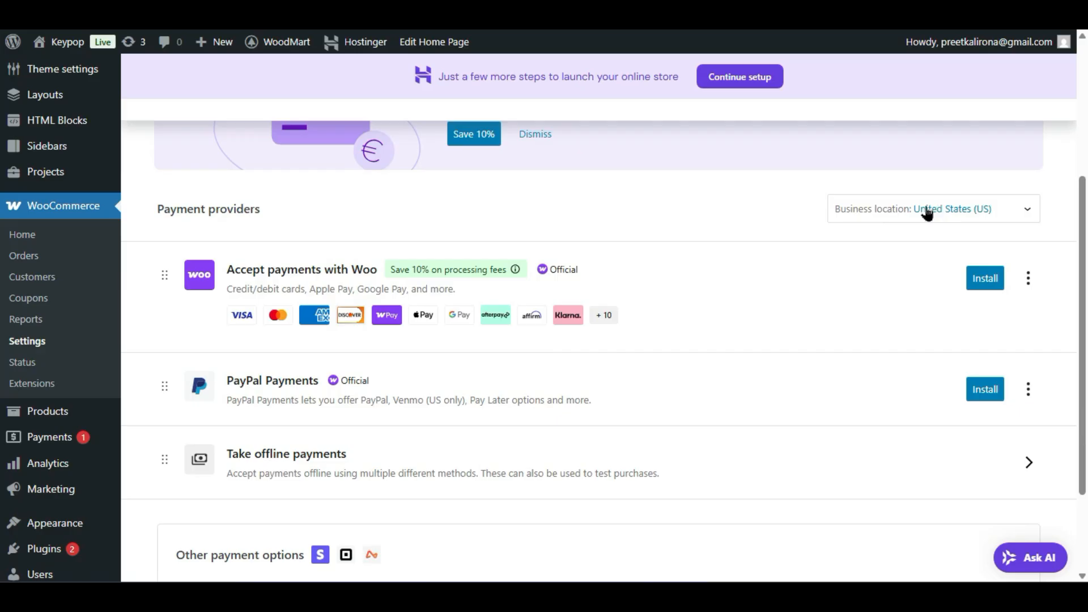
Step: Check the business location selection for the payment providers
left_click(907, 209)
left_click(748, 219)
left_click(824, 207)
Step: Expand the other payment options and review the additional payment providers alongside the main ones
scroll(769, 301, "down", 2)
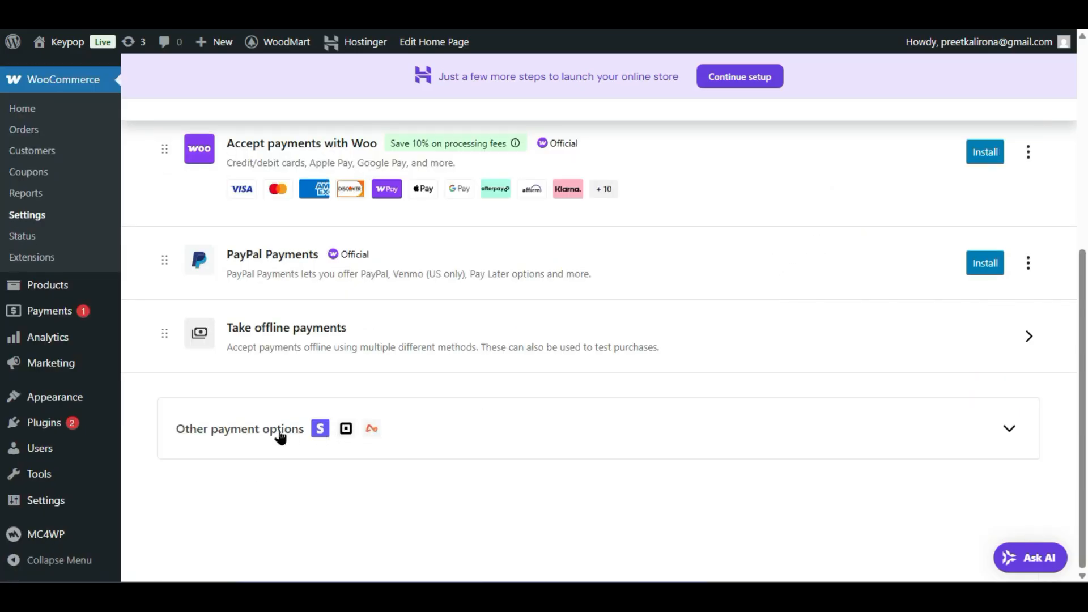
left_click(973, 425)
scroll(903, 406, "down", 3)
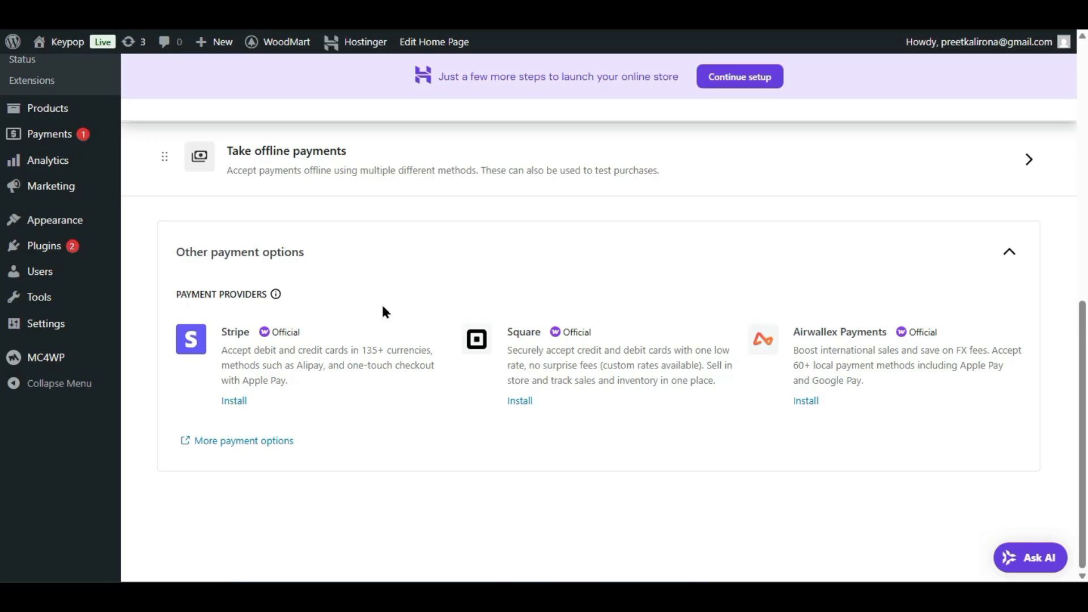
scroll(380, 302, "up", 5)
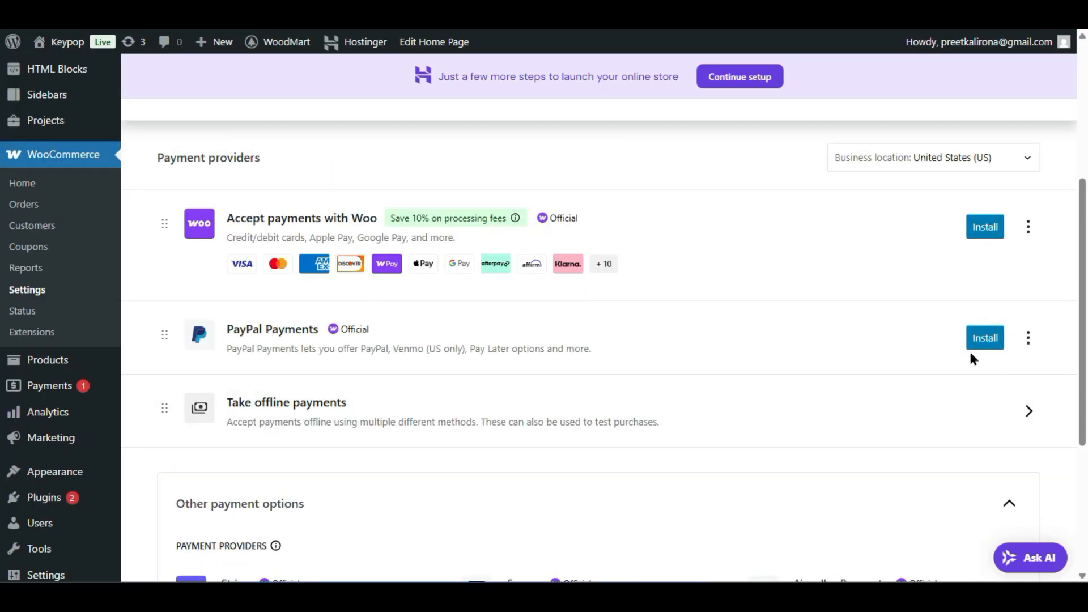
scroll(724, 351, "down", 2)
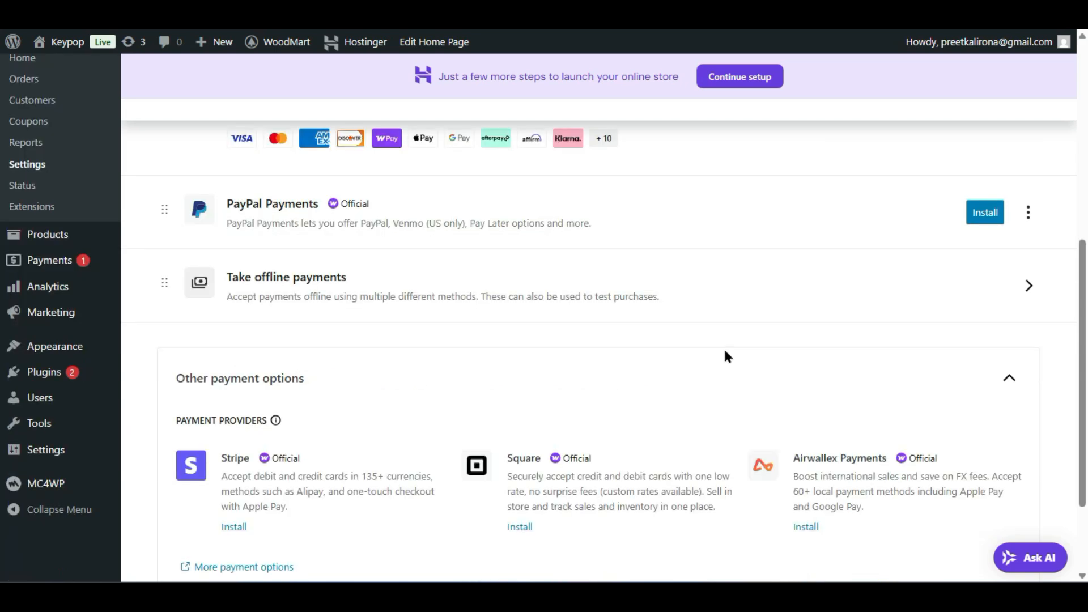
scroll(725, 351, "down", 2)
scroll(272, 398, "up", 8)
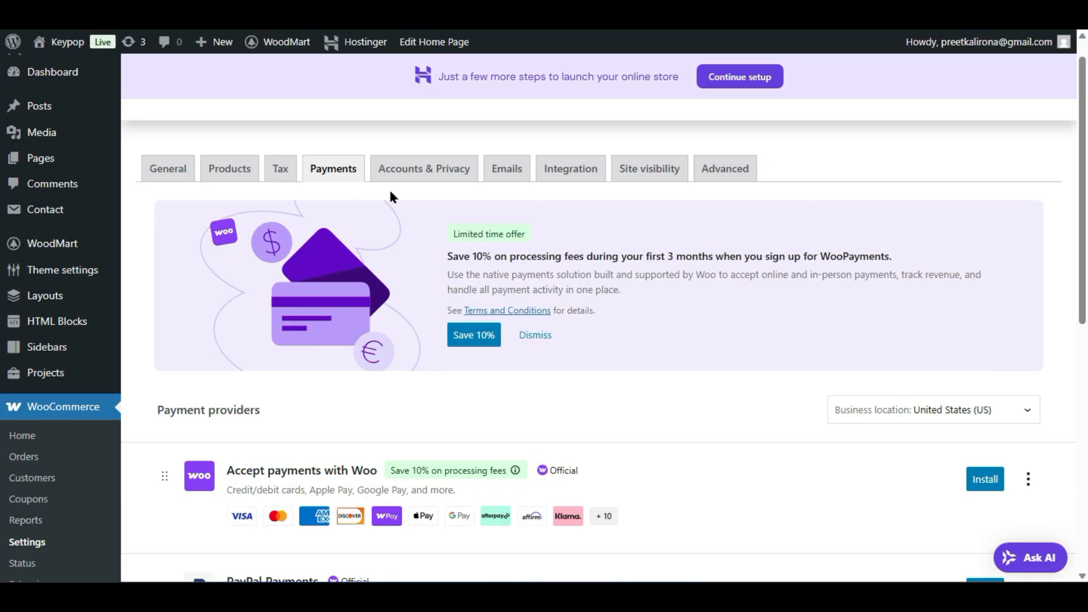
Step: Open the Accounts & Privacy settings, and examine the storefront checkout page for guest checkout and log-in options
left_click(410, 172)
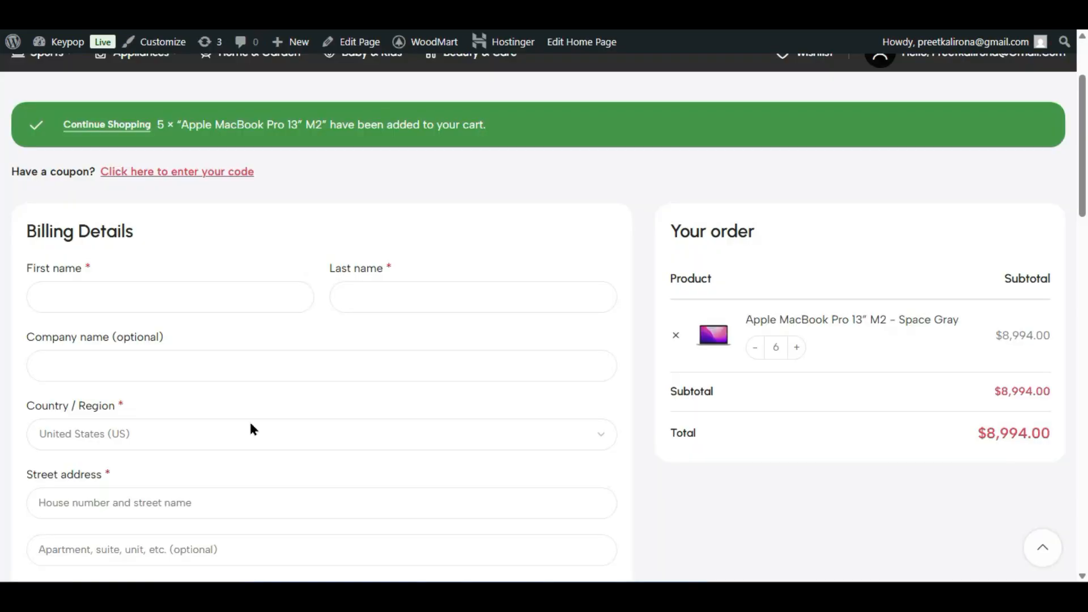
scroll(286, 468, "up", 3)
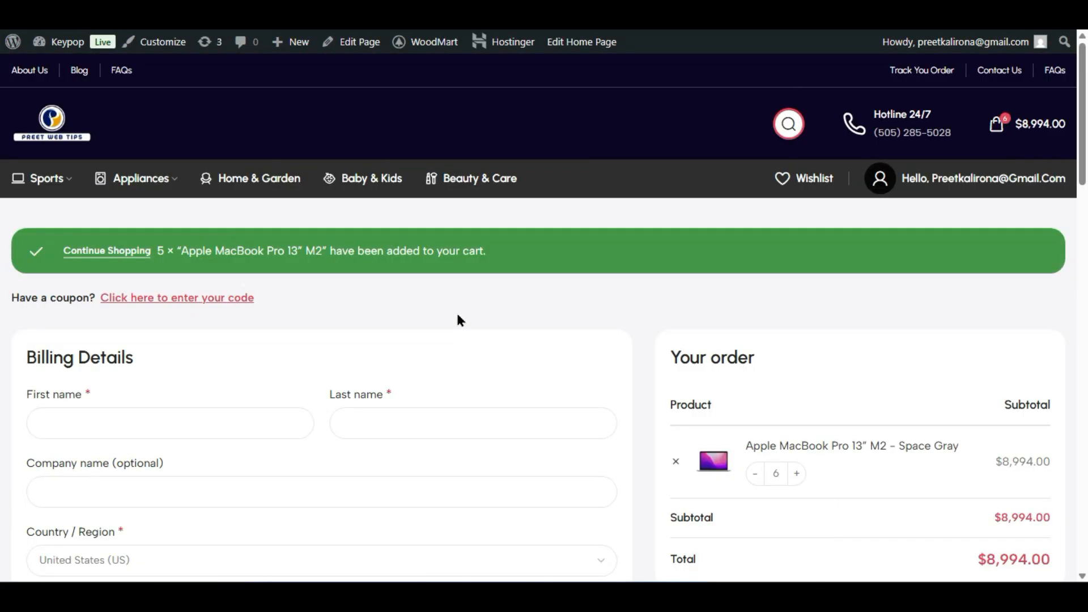
scroll(457, 321, "down", 2)
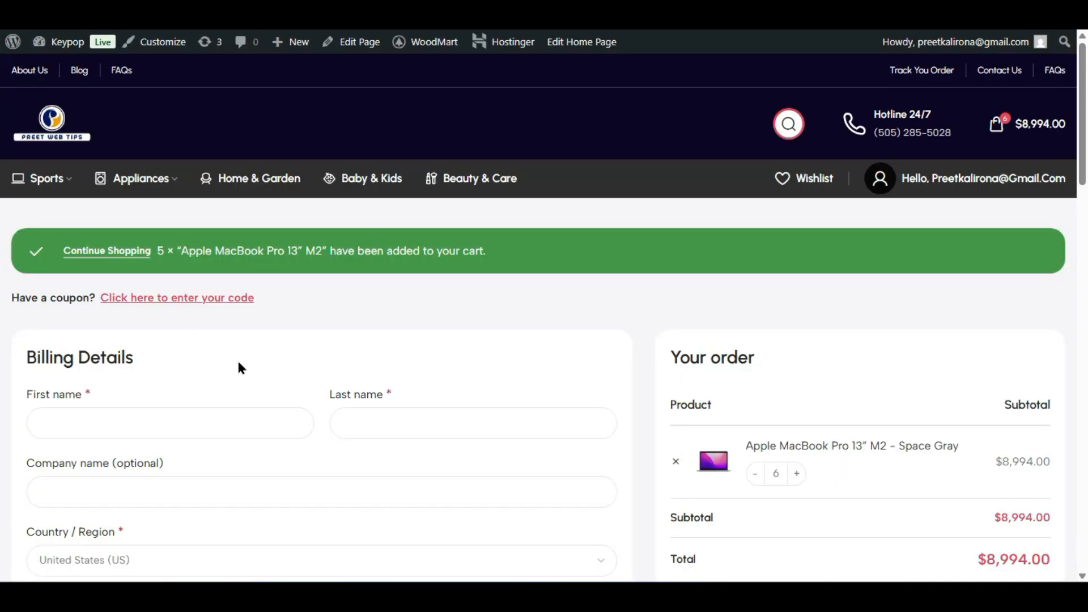
scroll(298, 380, "down", 4)
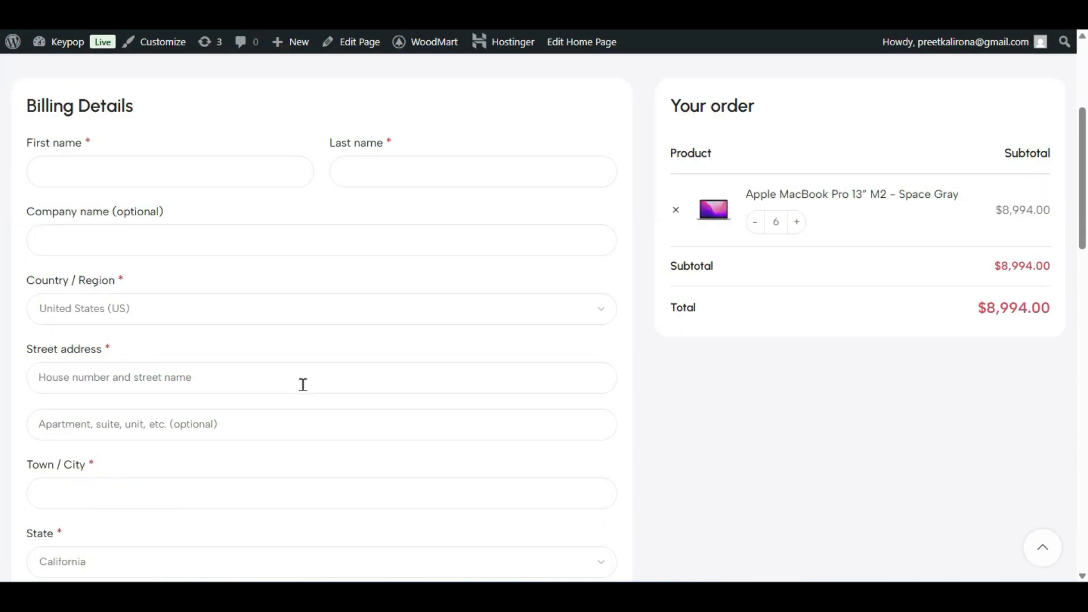
scroll(317, 384, "up", 4)
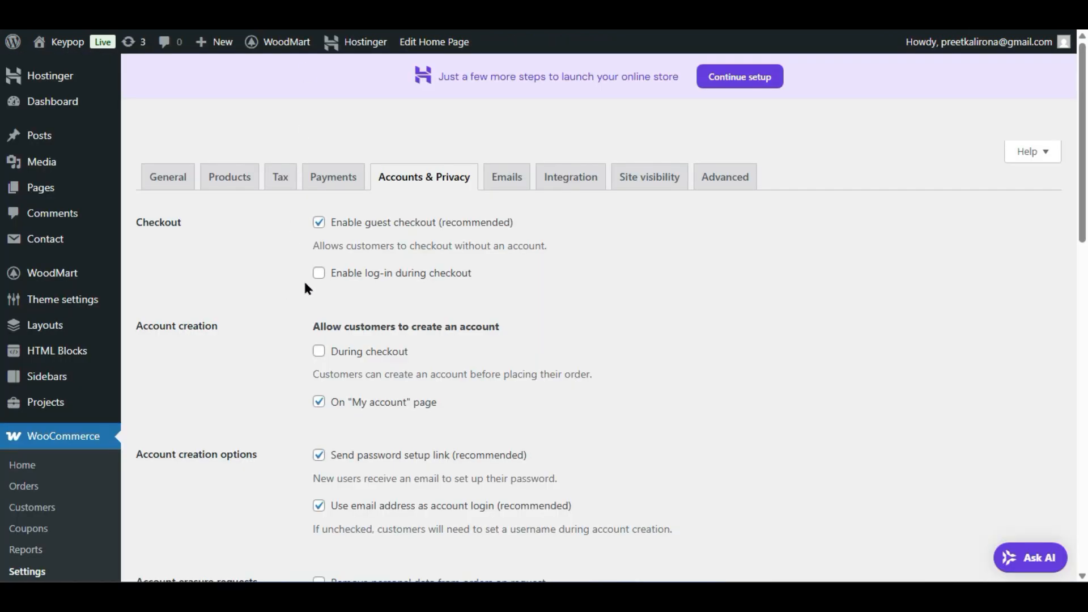
Step: Enable log-in during checkout, and examine where it applies on the storefront checkout page
left_click(319, 274)
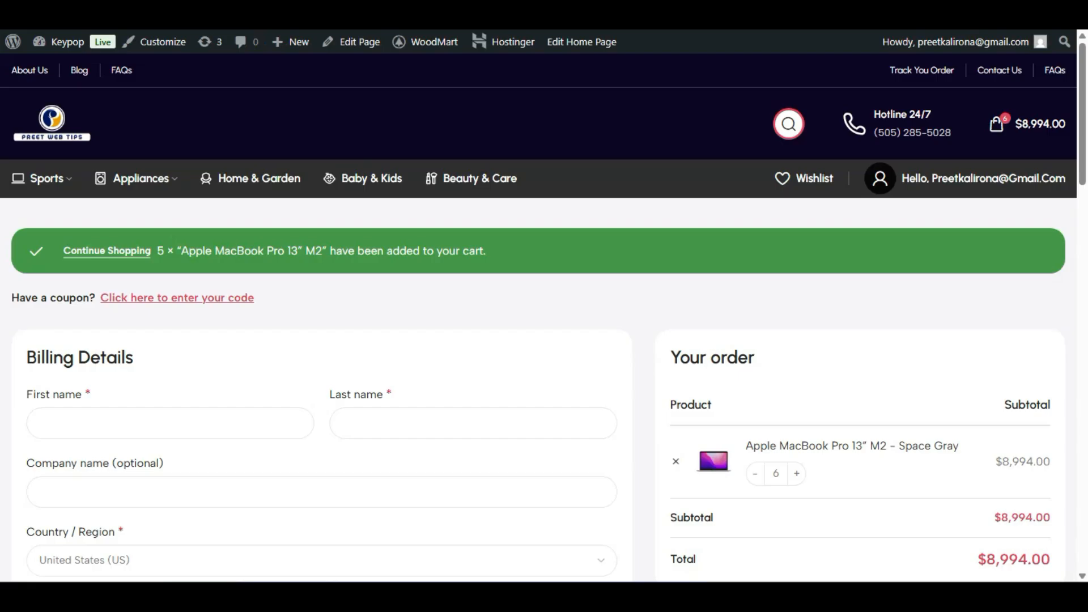
scroll(269, 333, "down", 2)
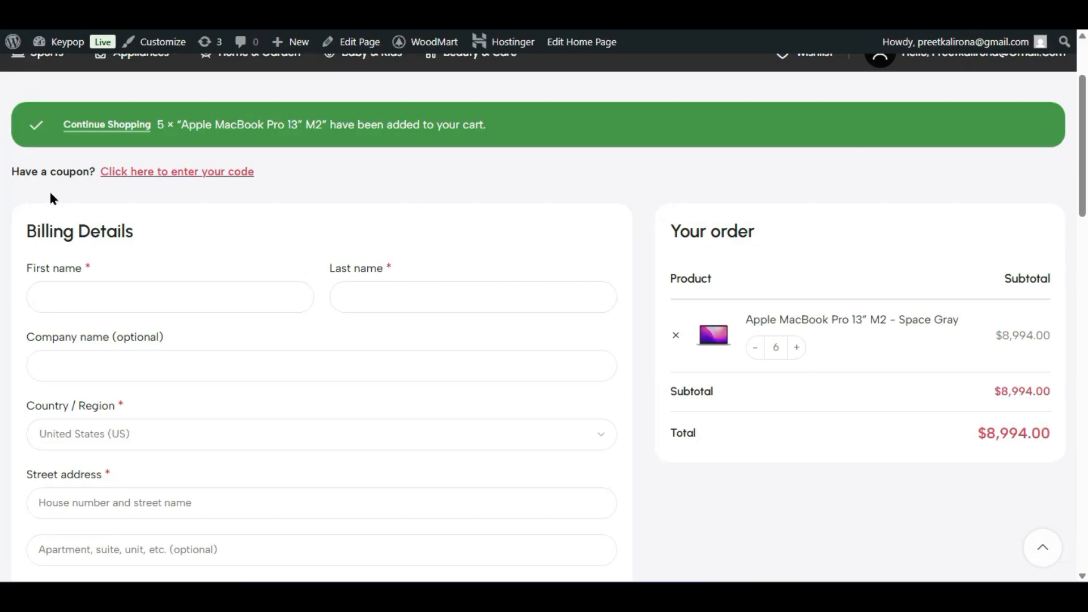
scroll(54, 338, "up", 2)
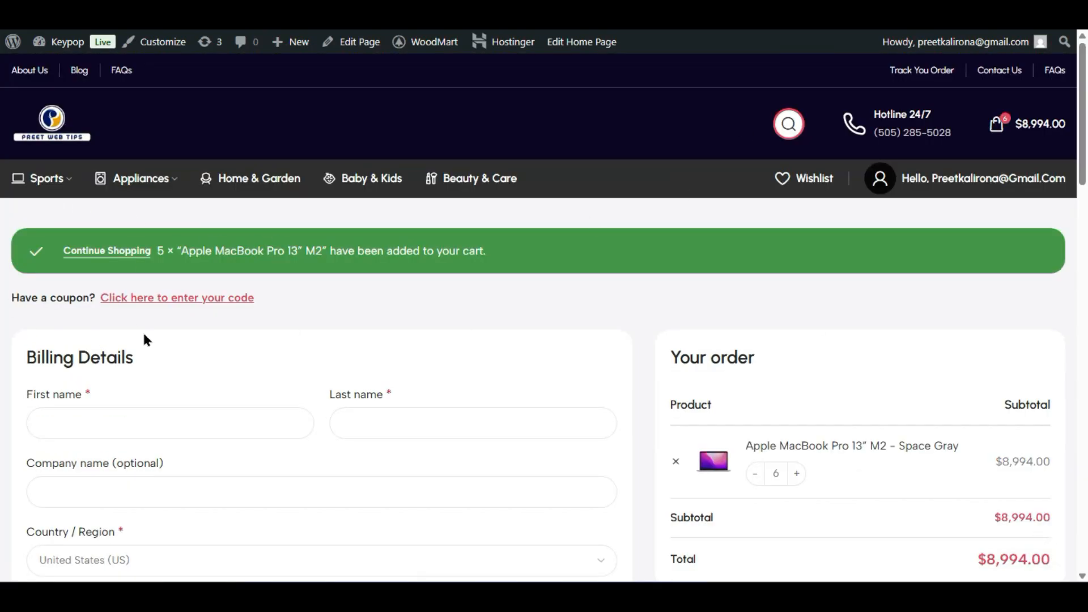
scroll(584, 388, "down", 4)
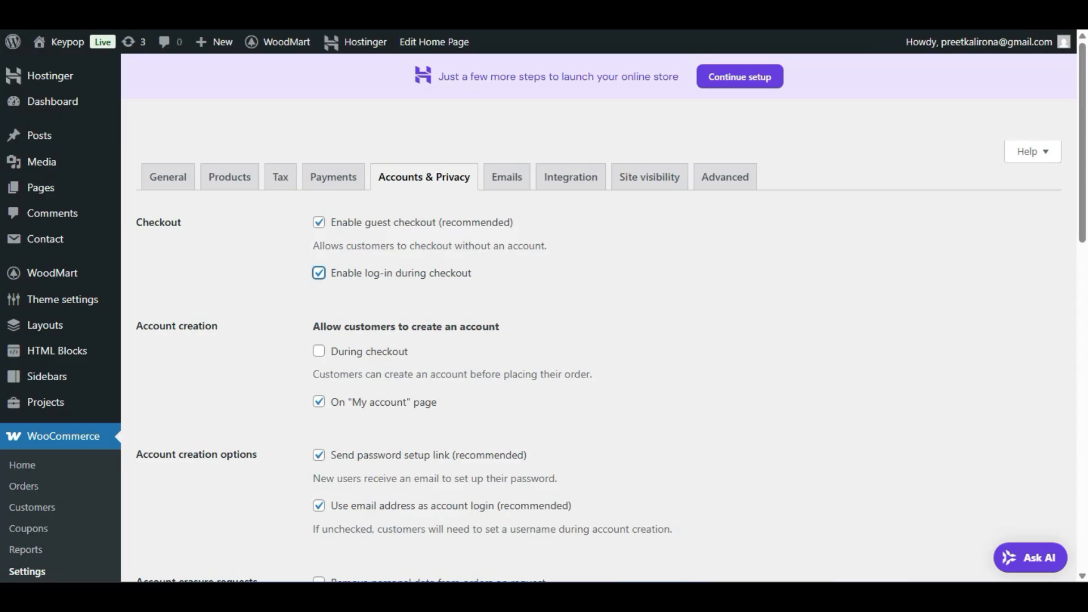
Step: Try allowing customers to create an account during checkout, examining the storefront checkout page, and turn the option off again
left_click(318, 351)
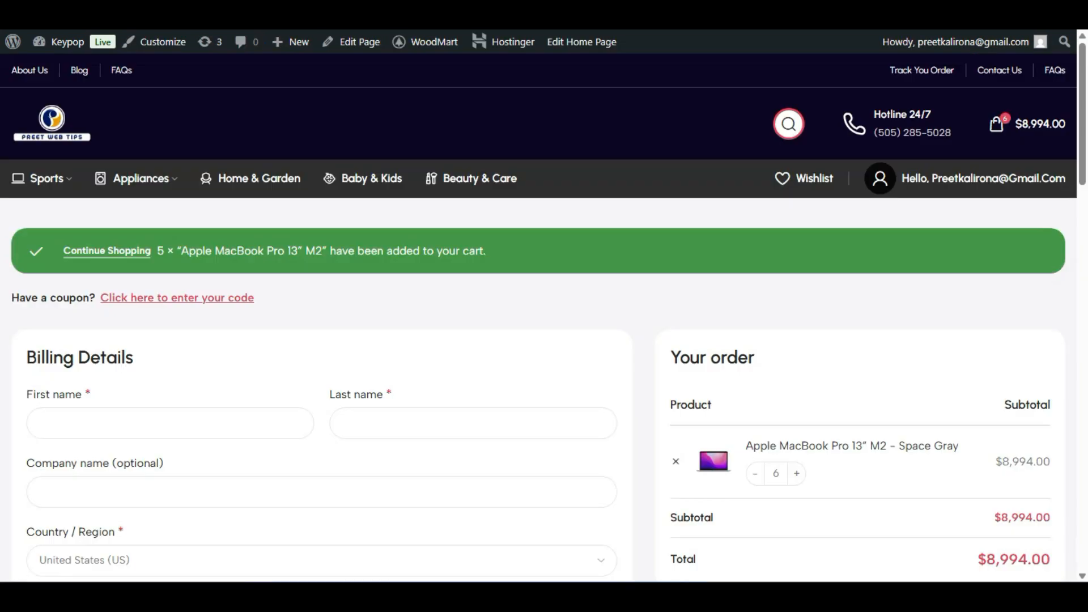
scroll(195, 538, "down", 2)
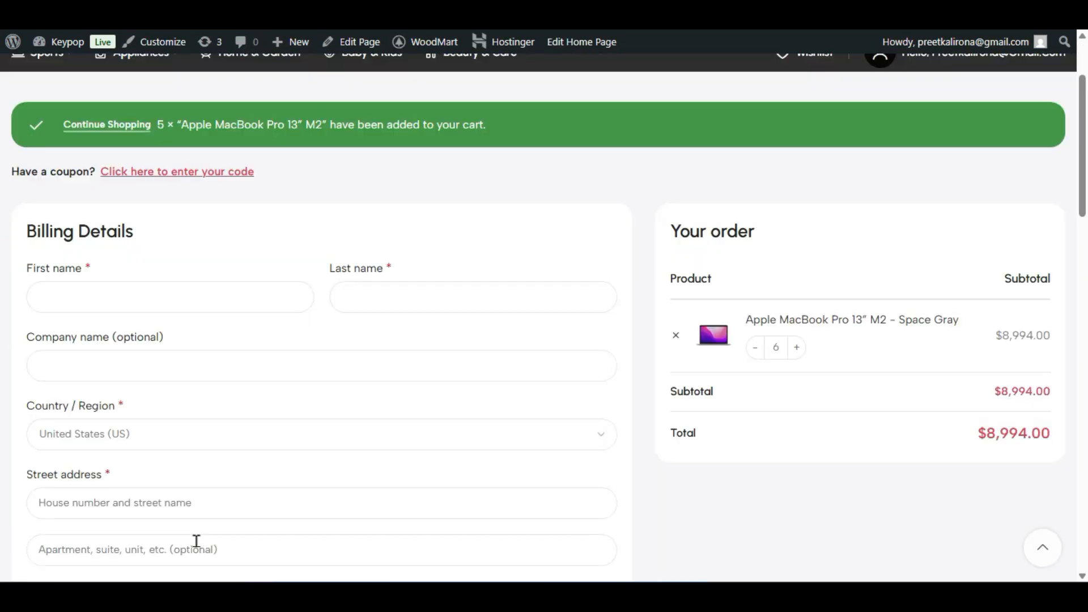
scroll(194, 546, "up", 4)
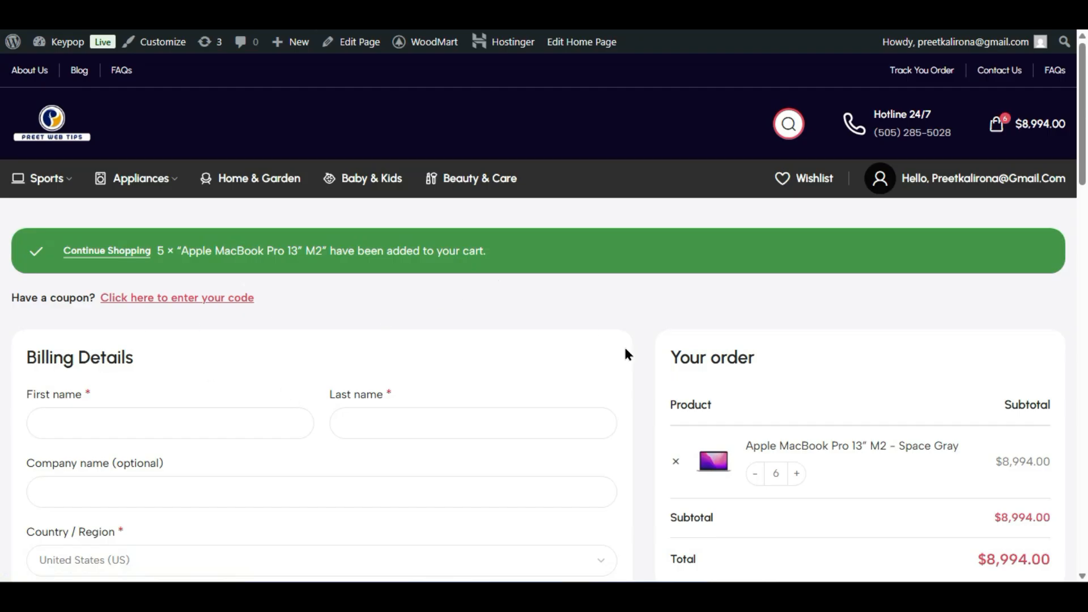
scroll(623, 364, "down", 10)
scroll(461, 406, "up", 10)
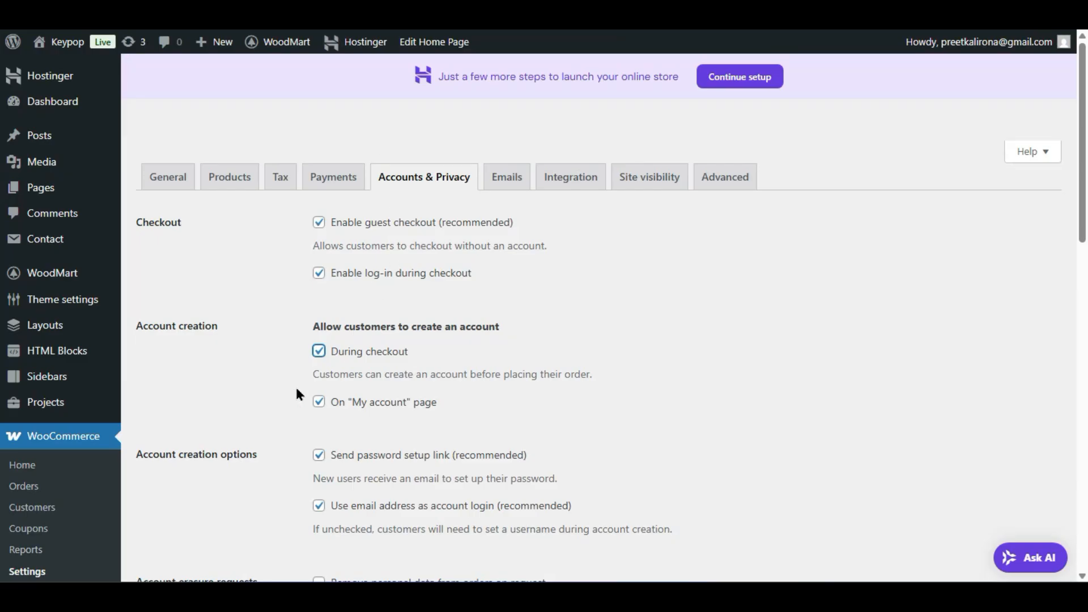
scroll(412, 426, "down", 2)
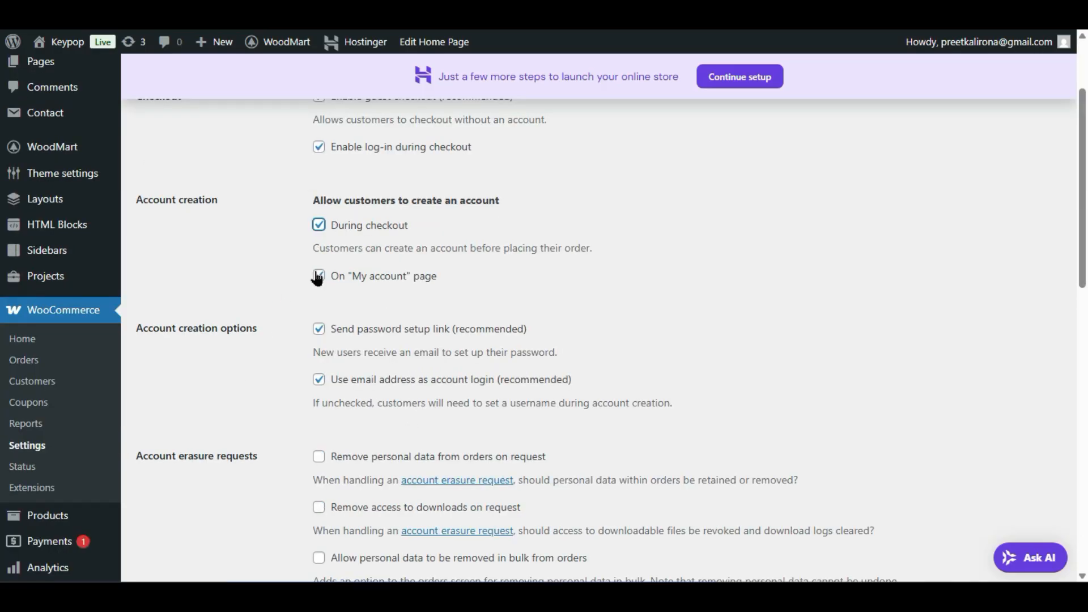
left_click(318, 224)
Step: Examine the recommended account creation options for the password setup link and for using the email address as account login
scroll(691, 514, "down", 2)
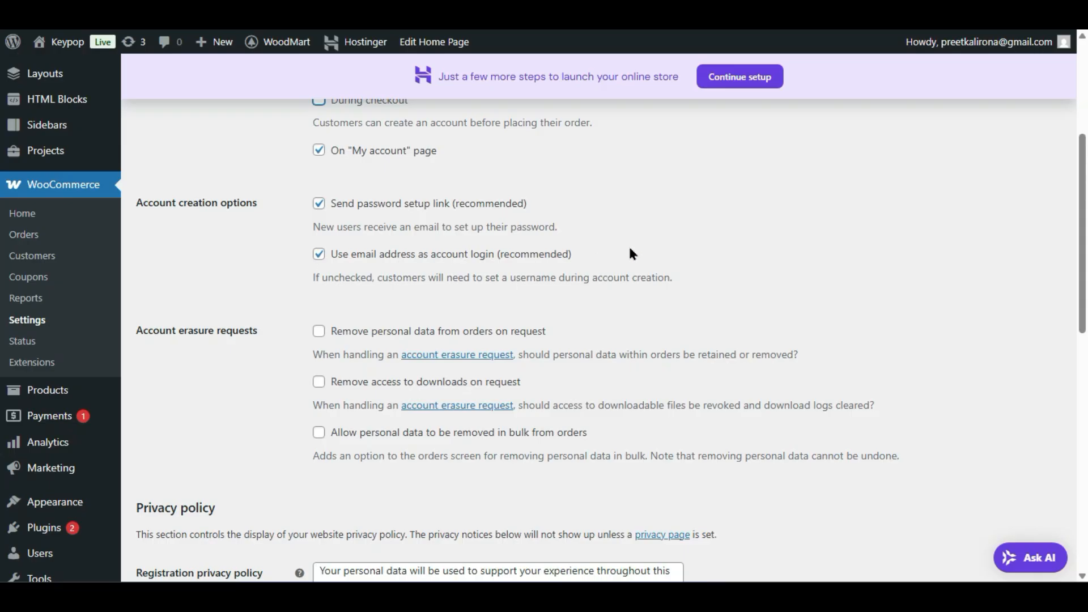
left_click_drag(531, 204, 453, 210)
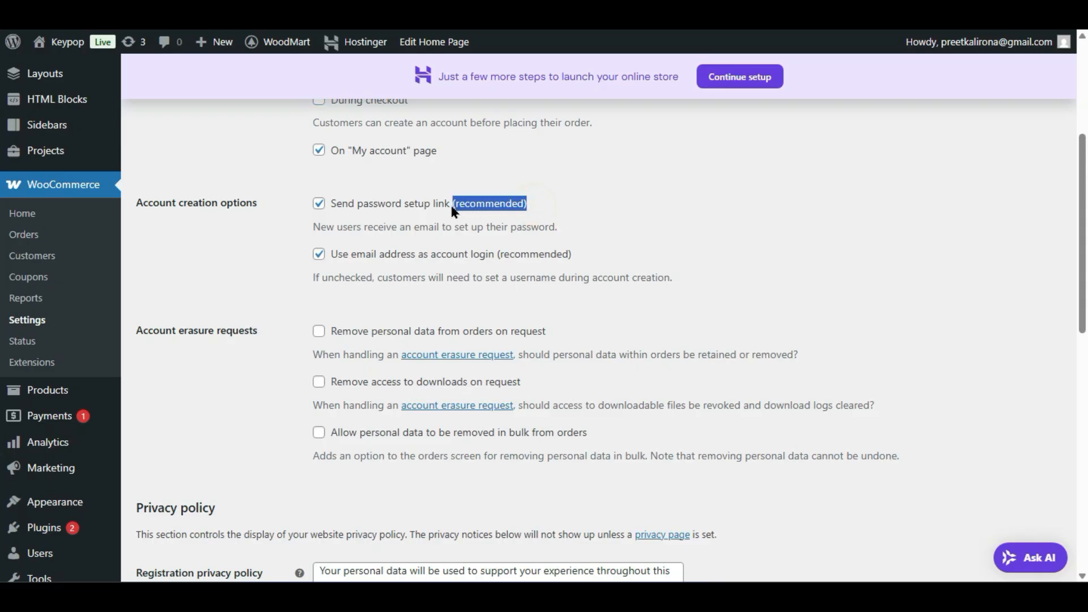
left_click(542, 253)
left_click_drag(575, 249, 498, 256)
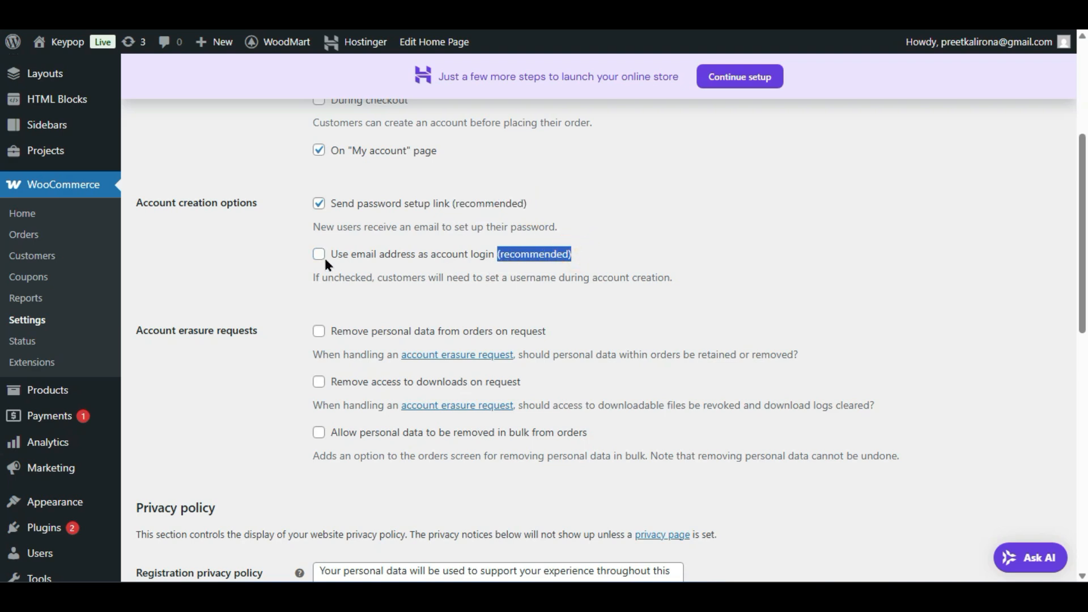
left_click(299, 275)
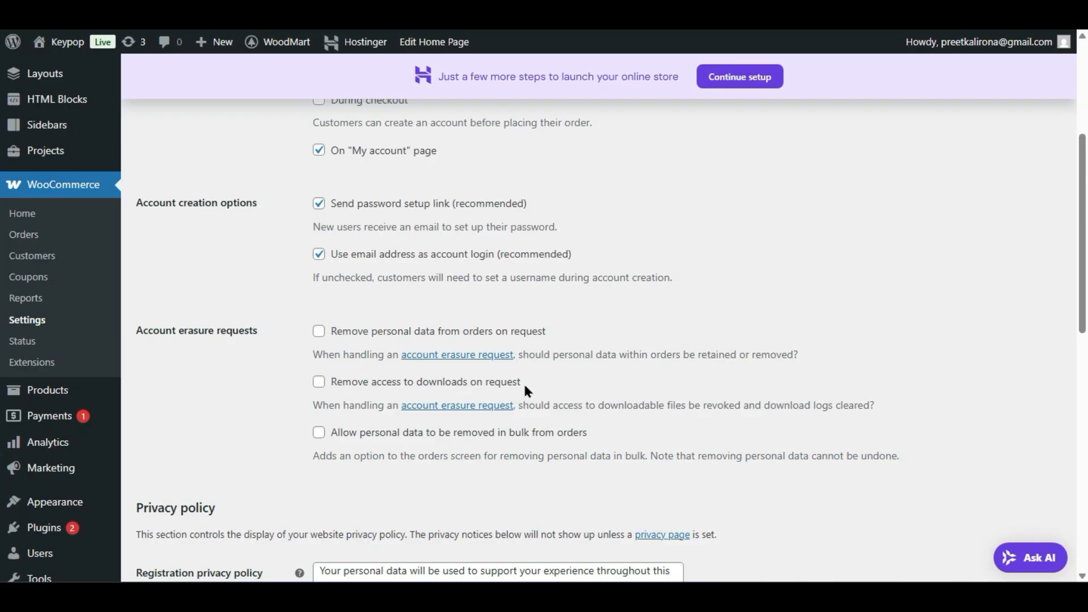
Step: Enable removing personal data from orders on request, leaving removal of access to downloads disabled
left_click(315, 336)
left_click(321, 384)
left_click(321, 383)
Step: Examine the registration and checkout privacy policy texts, including the [privacy_policy] placeholder
scroll(368, 453, "down", 2)
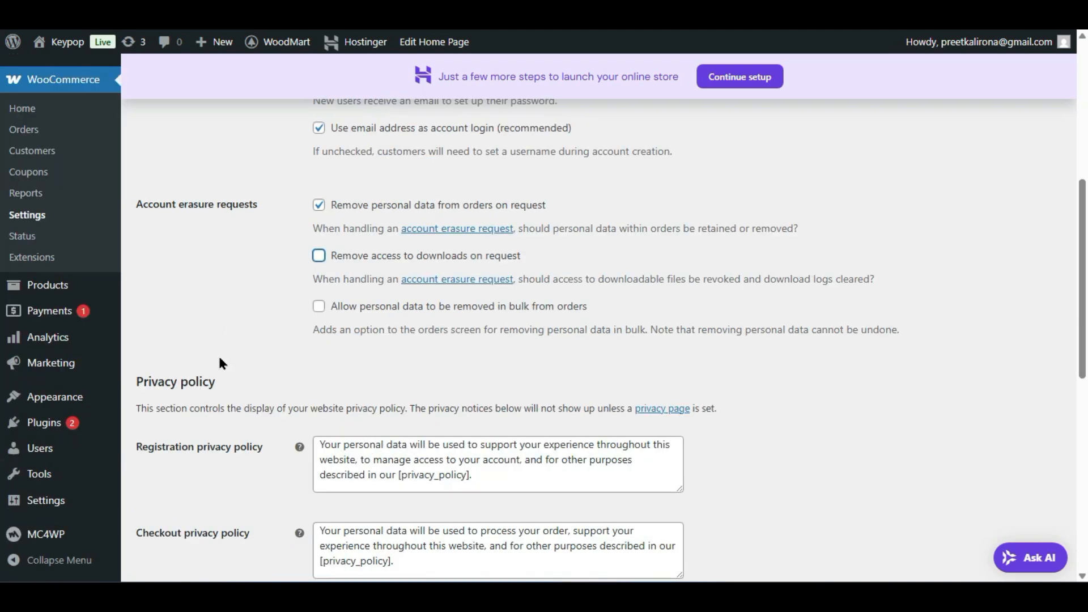
scroll(220, 359, "down", 2)
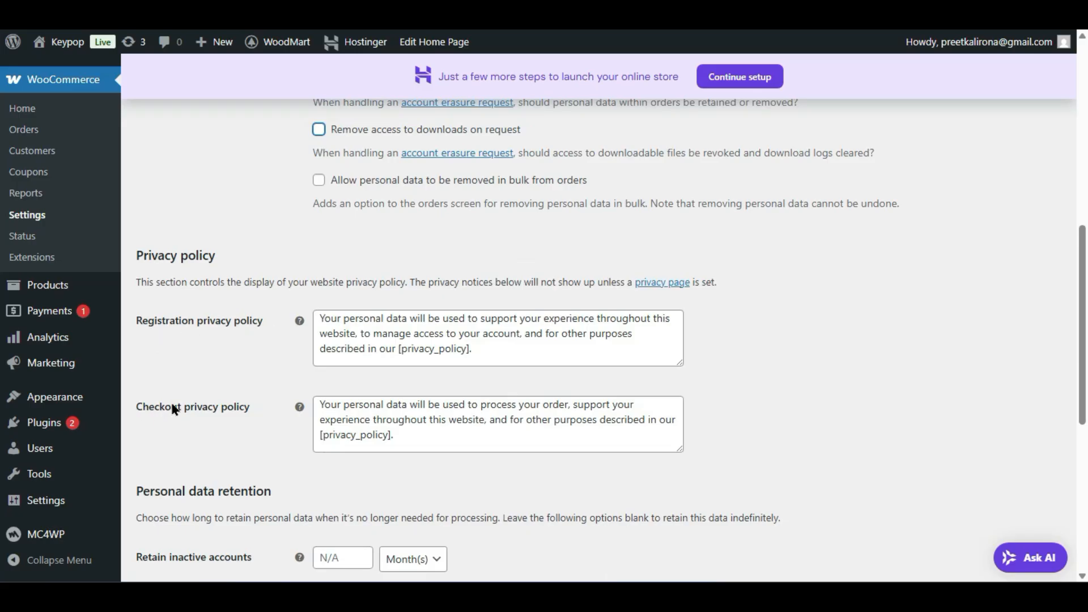
triple_click(463, 447)
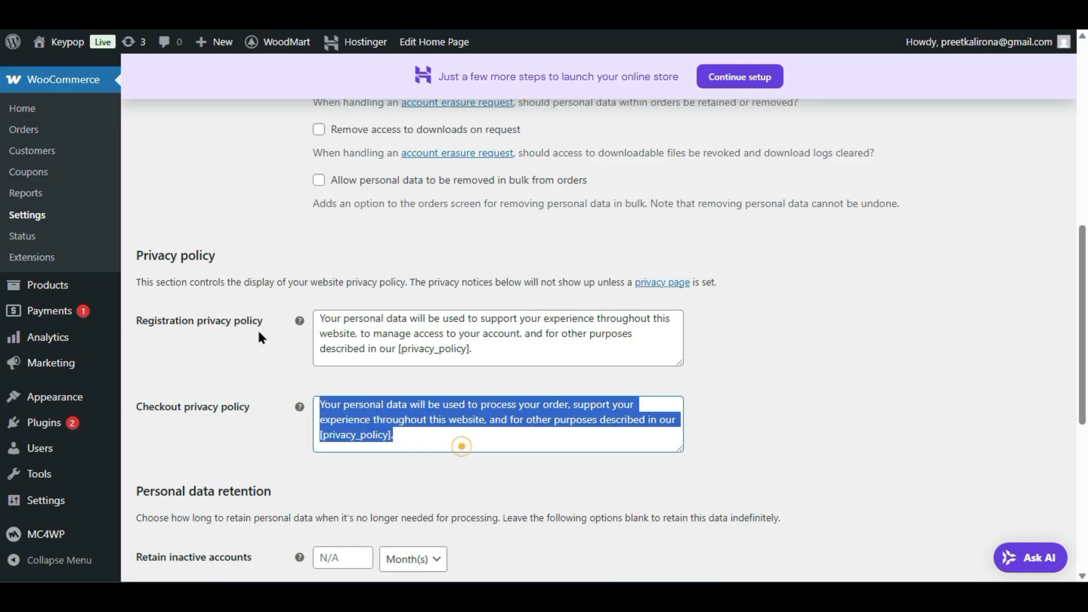
left_click(263, 331)
left_click_drag(473, 348, 397, 352)
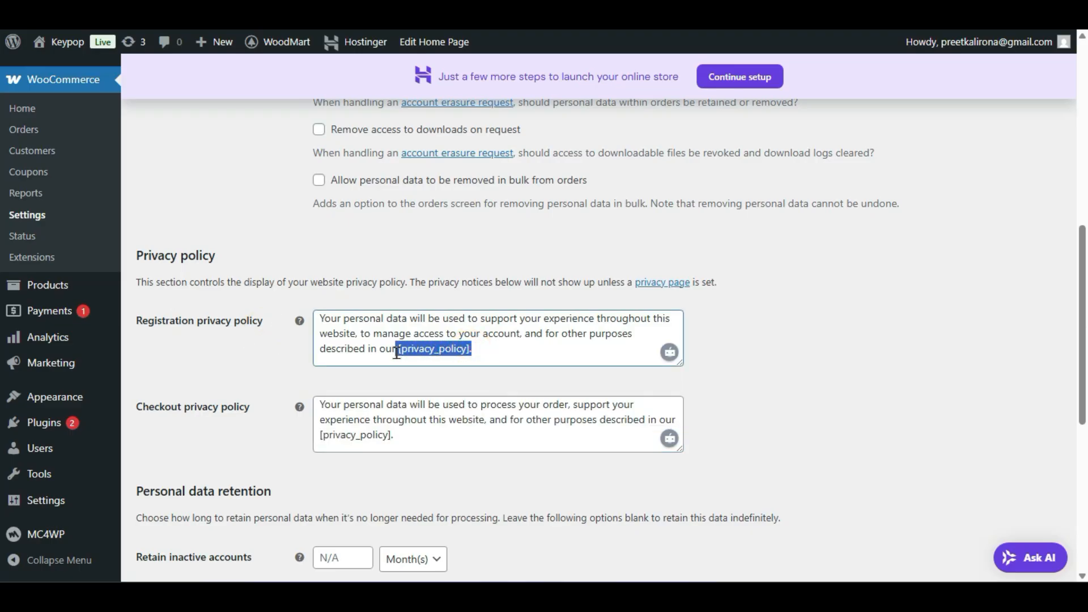
left_click(407, 404)
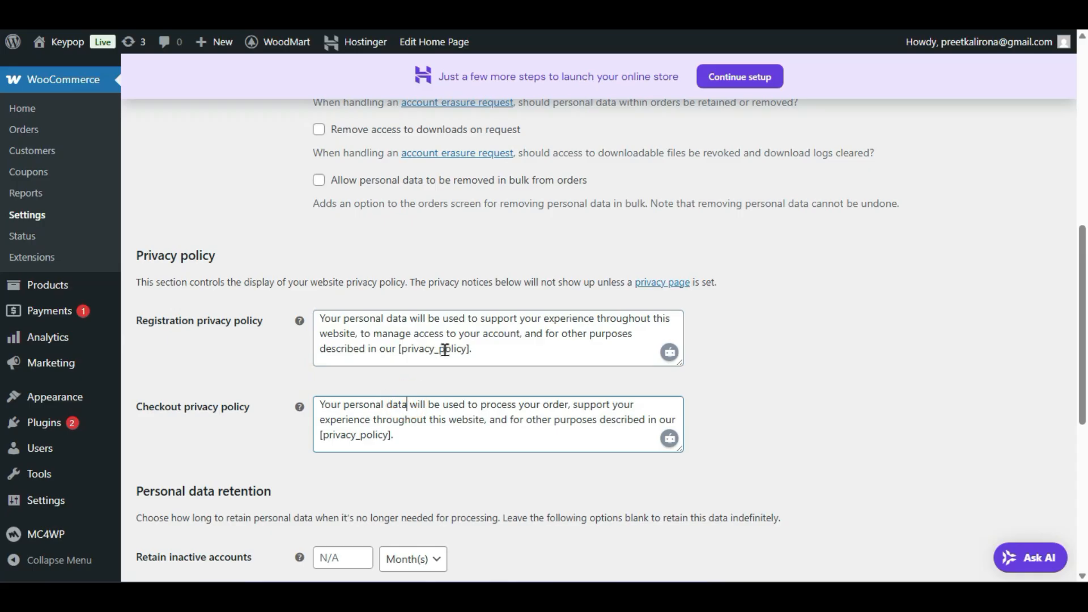
Step: Set the personal data retention to 1 month for inactive accounts and 1 day for failed orders
scroll(210, 386, "down", 5)
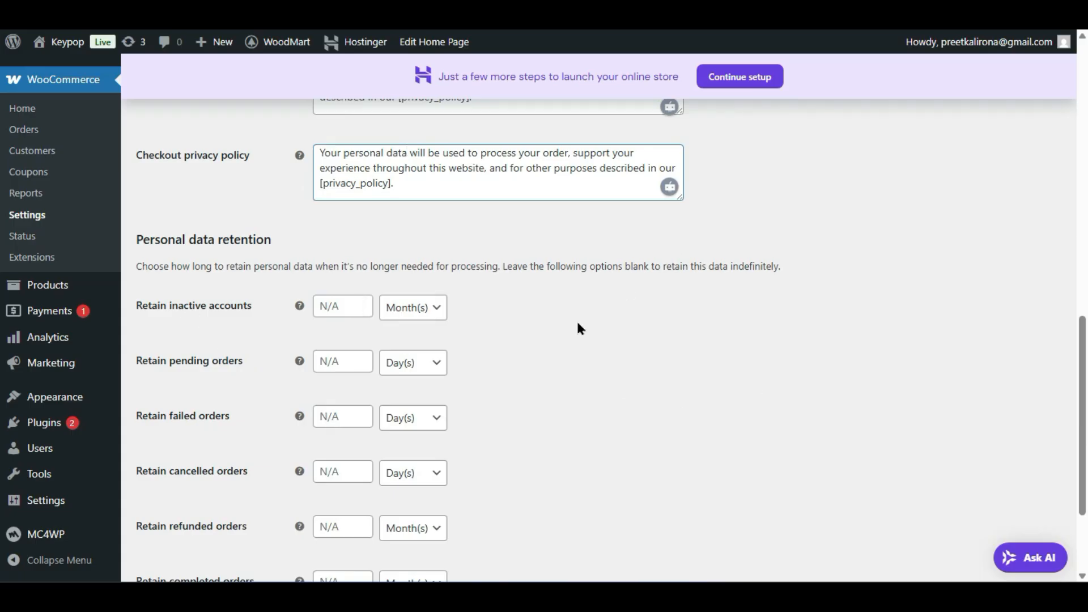
scroll(555, 340, "down", 3)
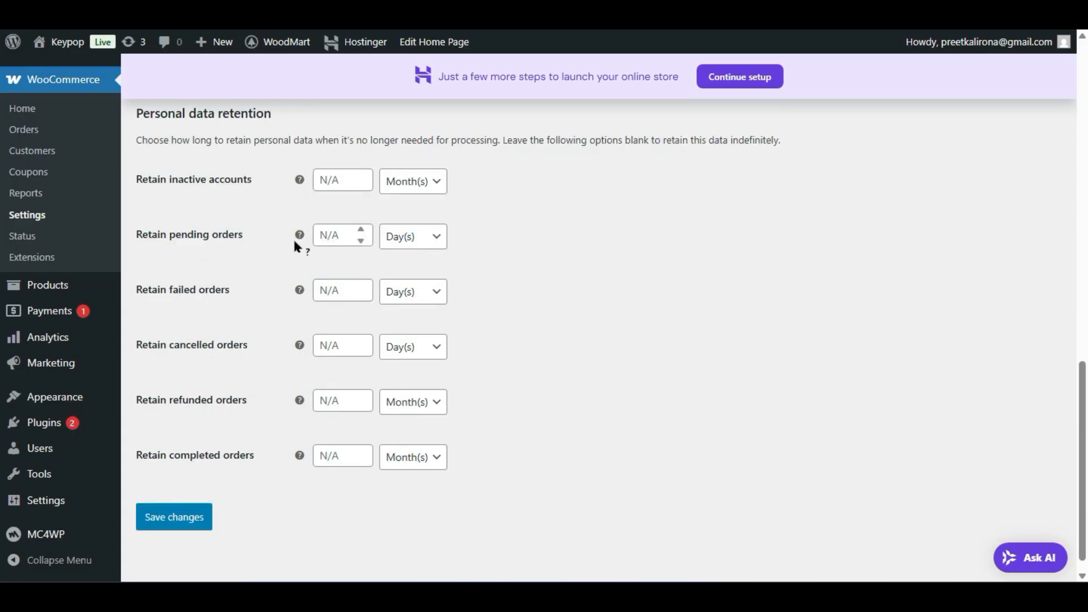
left_click(343, 180)
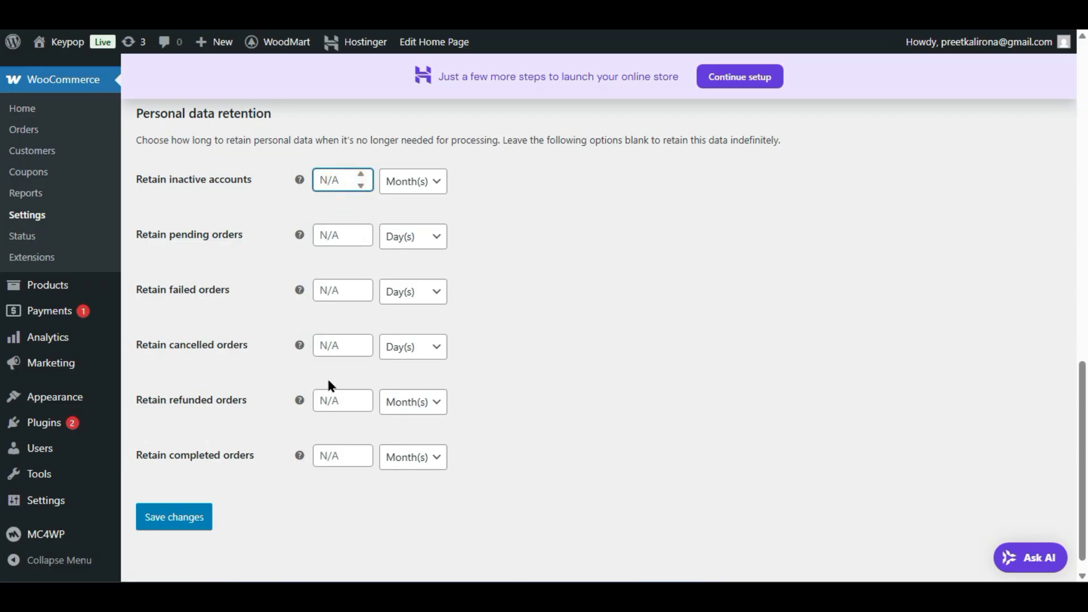
type("1")
left_click(334, 288)
type("1")
left_click(324, 305)
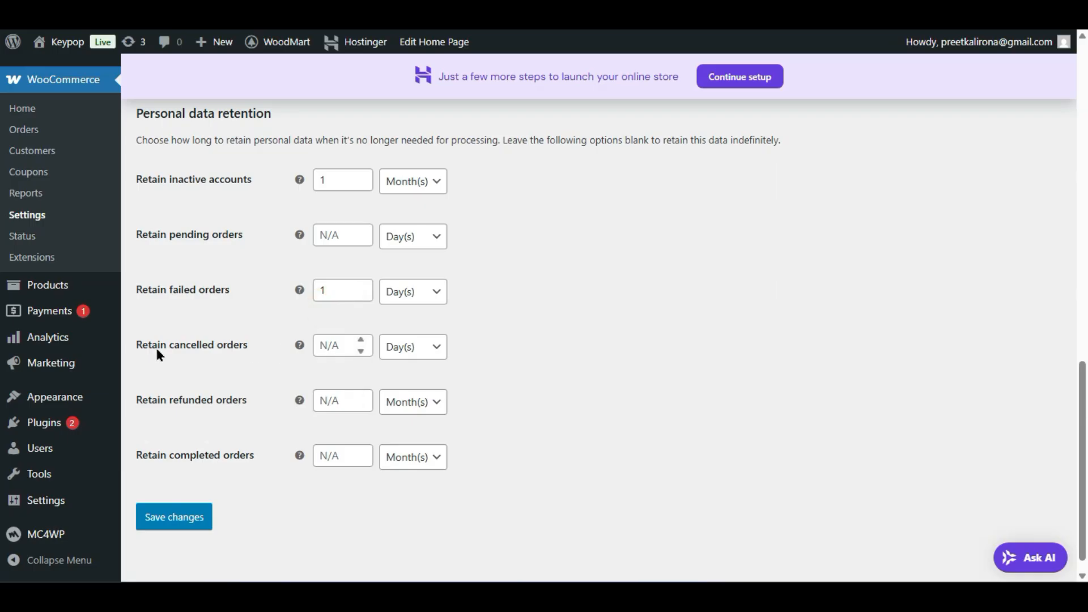
Step: Set the retention period for cancelled orders to 1 week
left_click(319, 344)
type("1")
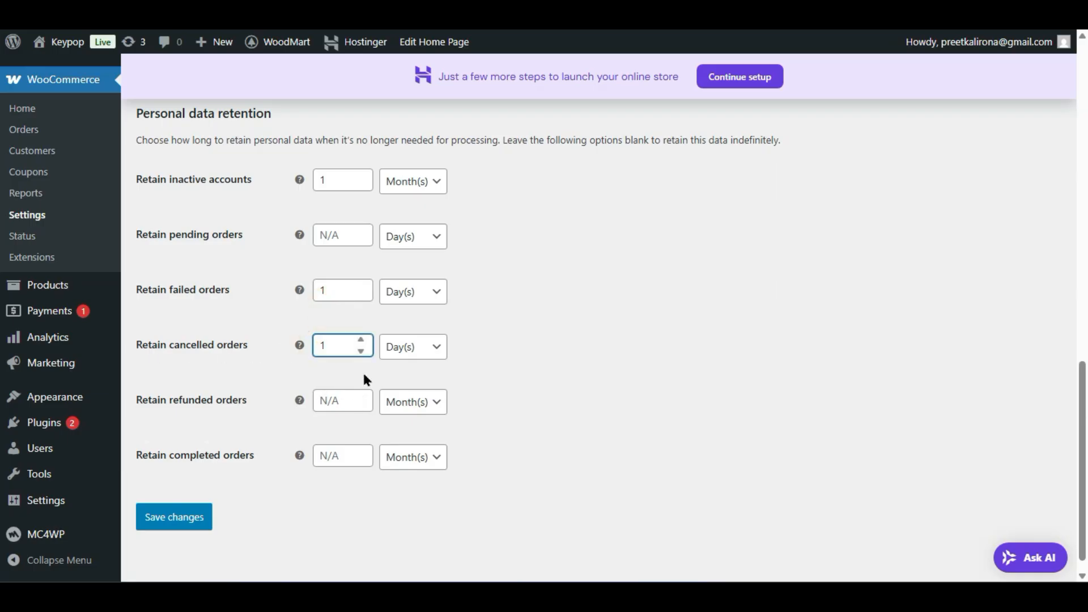
left_click(402, 351)
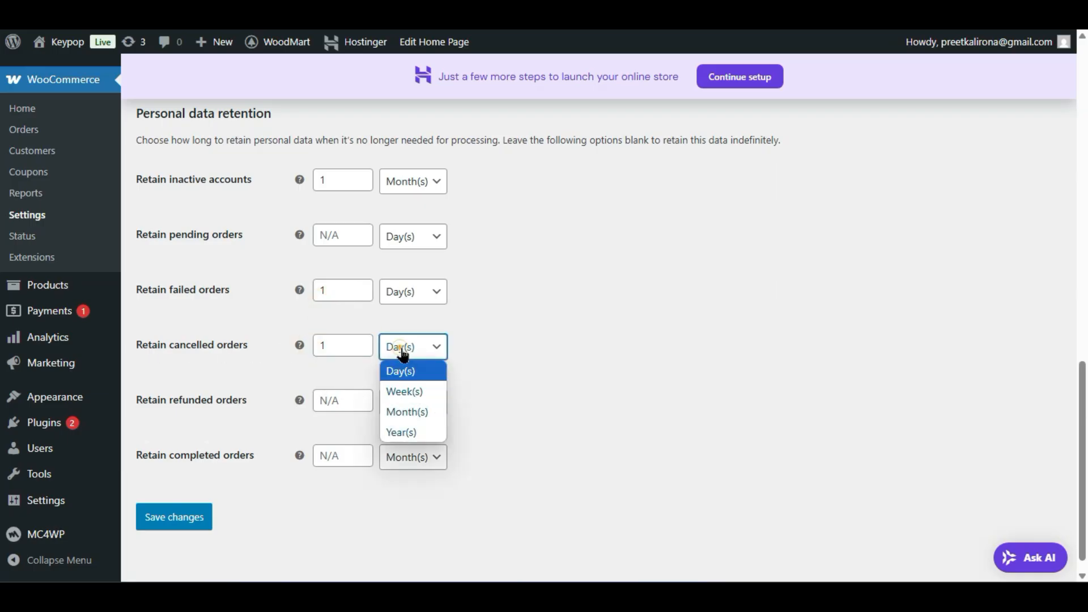
left_click(405, 394)
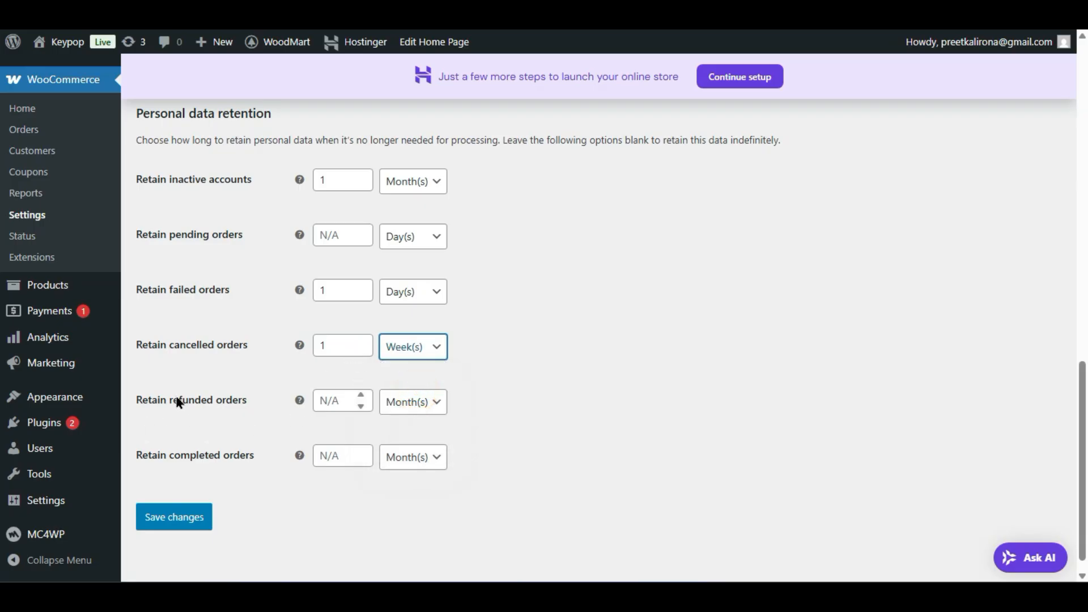
Step: Set the retention unit for refunded orders to days, and save the accounts and privacy settings
left_click(321, 400)
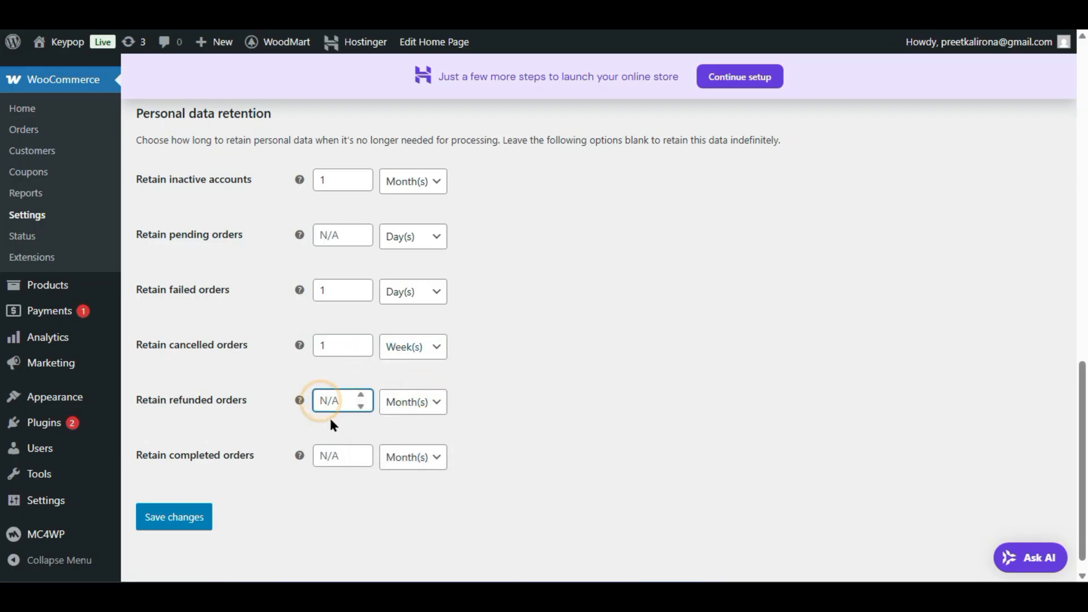
left_click(407, 403)
left_click(406, 424)
left_click(325, 401)
left_click(318, 455)
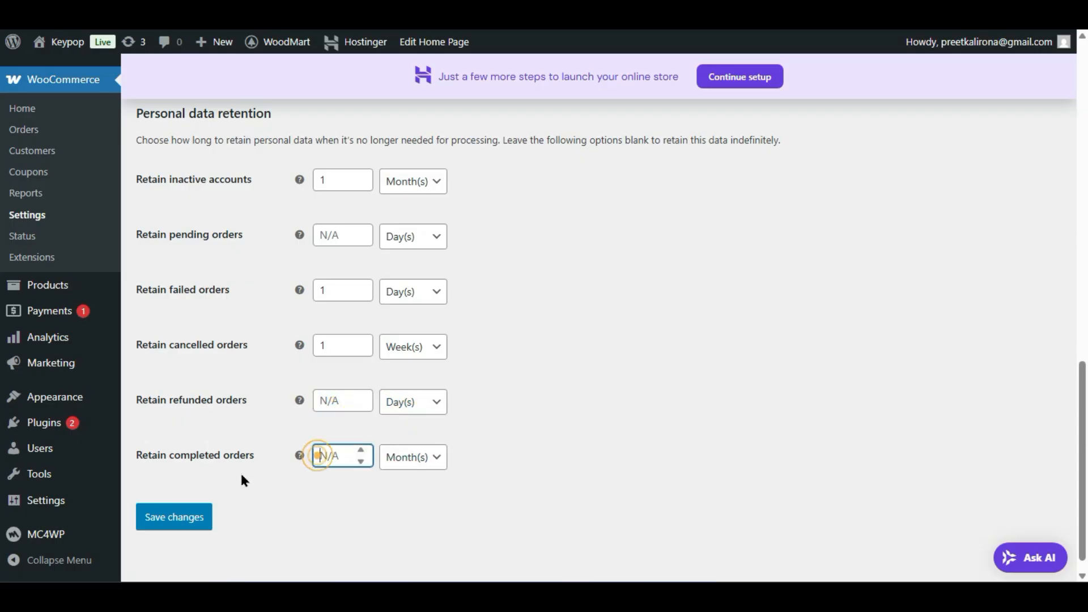
left_click(210, 524)
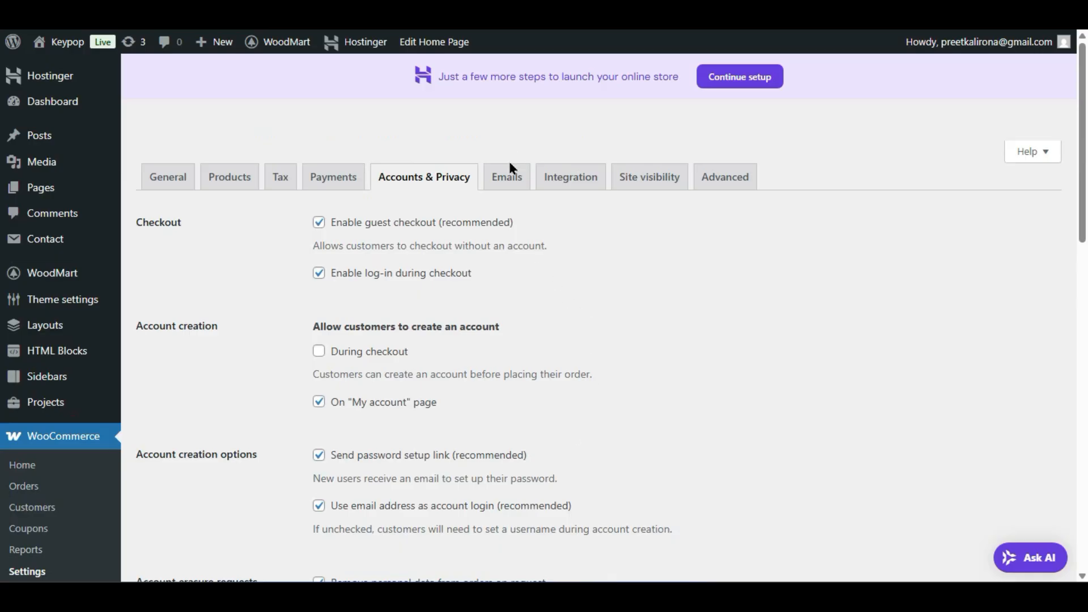
Step: Open the Emails settings, and examine the list of email notifications and which recipients are assigned to each
left_click(506, 177)
left_click(590, 88)
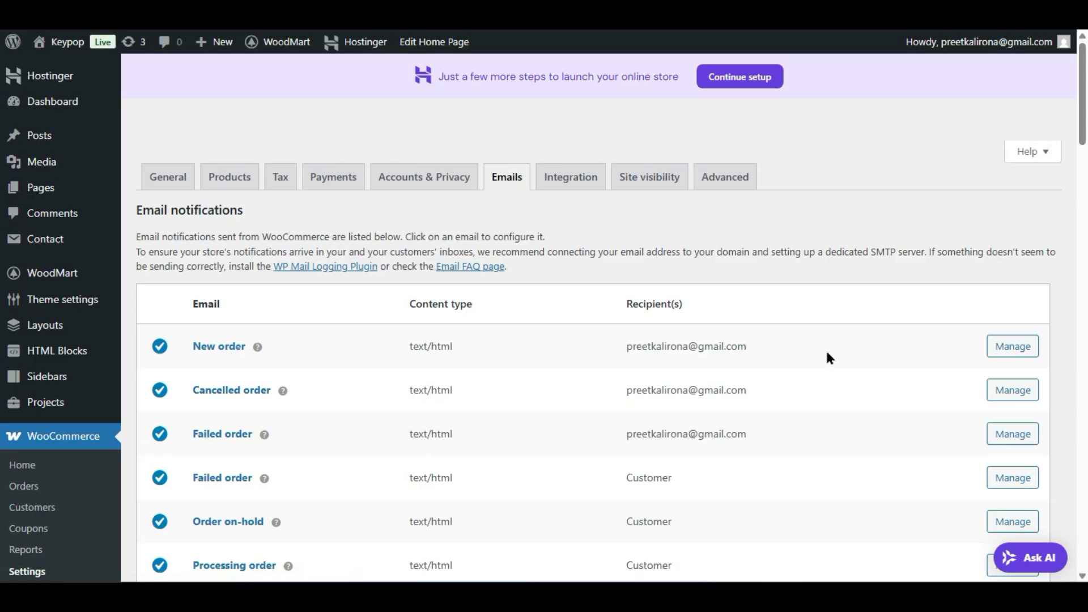
scroll(623, 363, "down", 2)
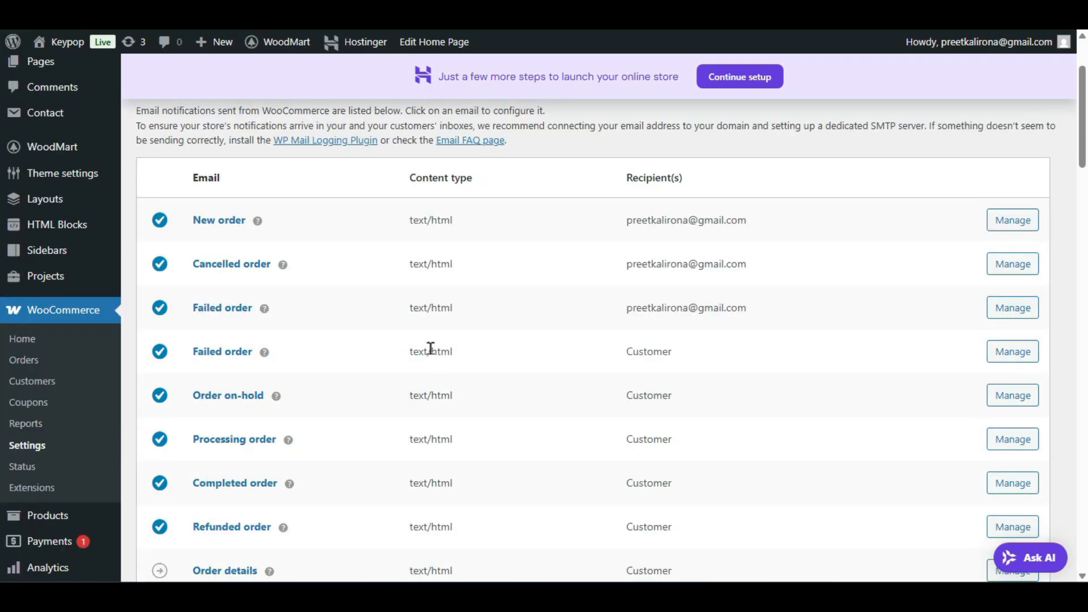
scroll(431, 348, "down", 4)
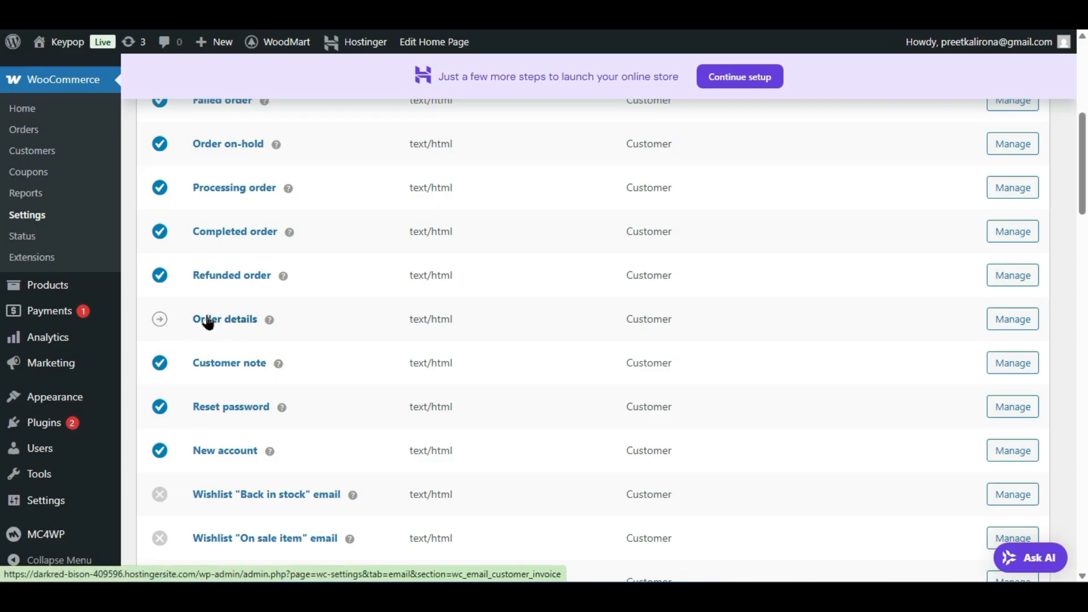
scroll(644, 392, "up", 4)
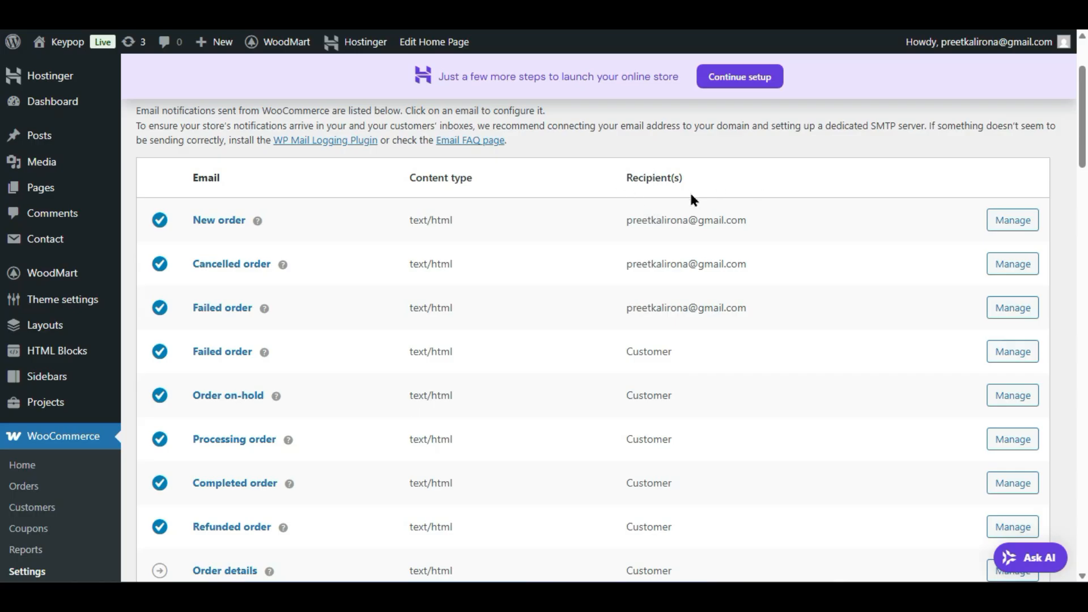
left_click_drag(622, 311, 800, 315)
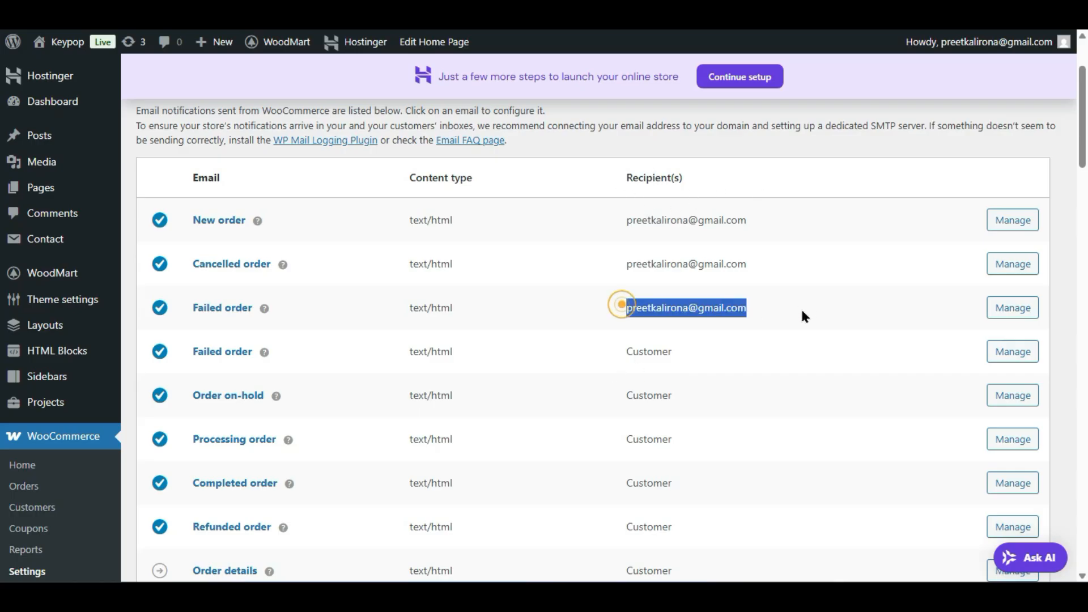
double_click(668, 354)
scroll(668, 354, "down", 2)
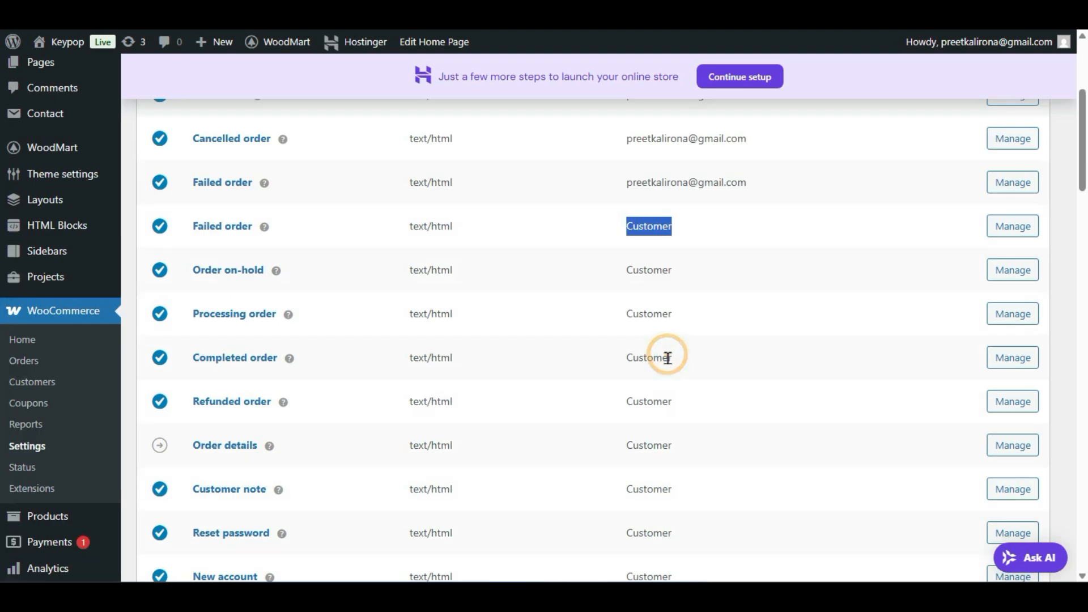
double_click(661, 270)
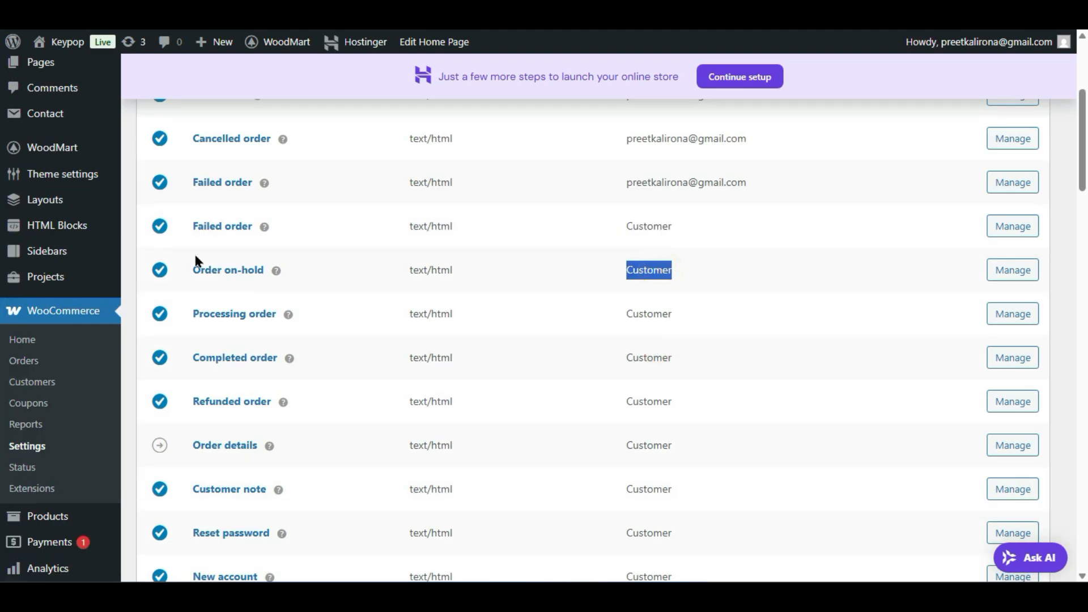
left_click(656, 274)
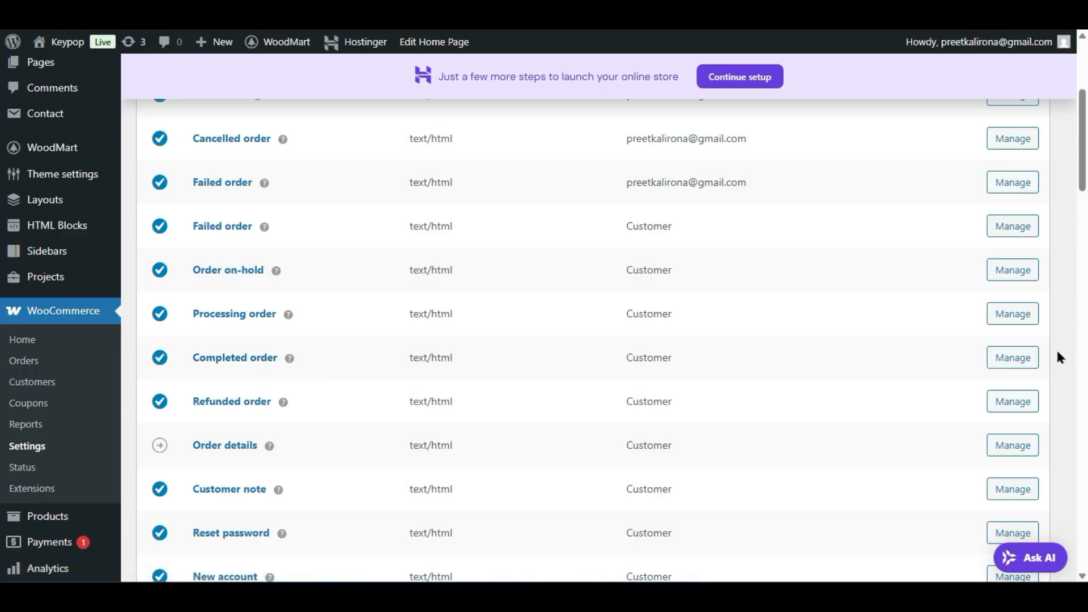
Step: Open the Completed order notification's settings, and examine its enable option, subject, email heading and additional content
left_click(1013, 366)
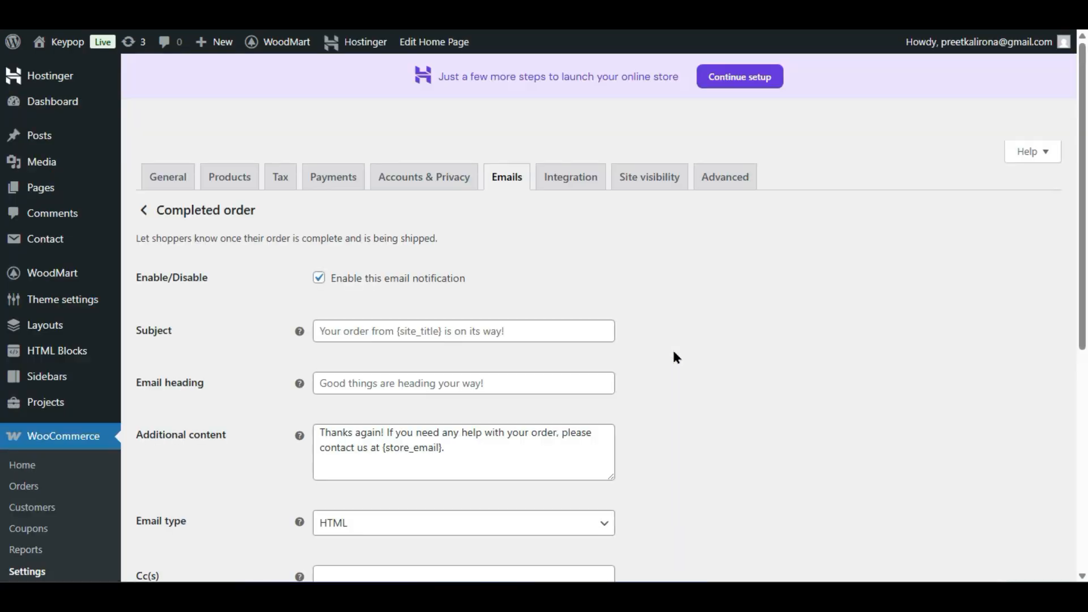
scroll(787, 315, "down", 2)
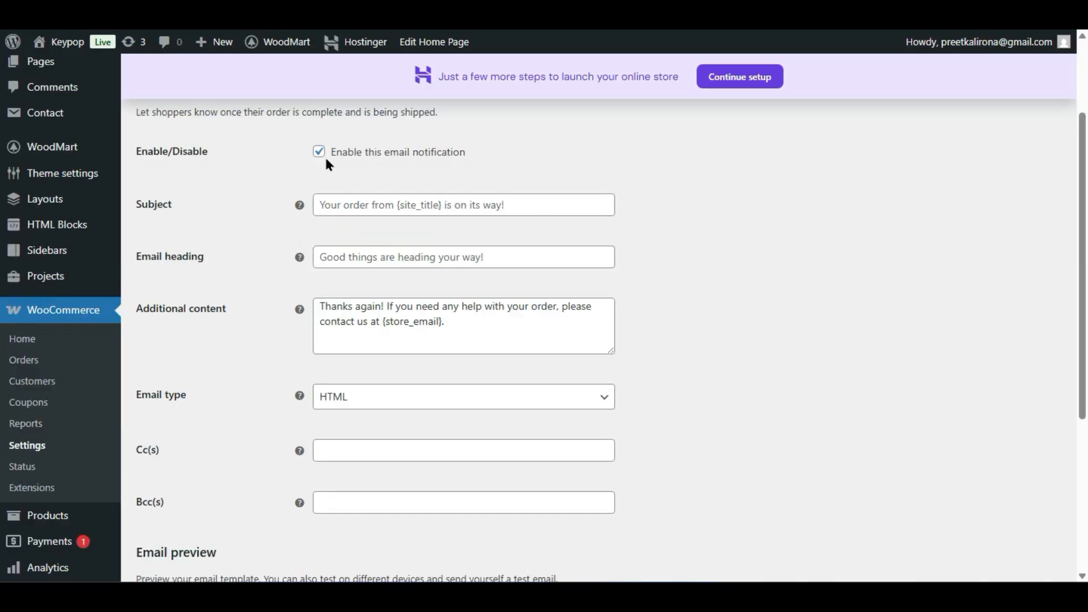
triple_click(479, 336)
left_click(255, 348)
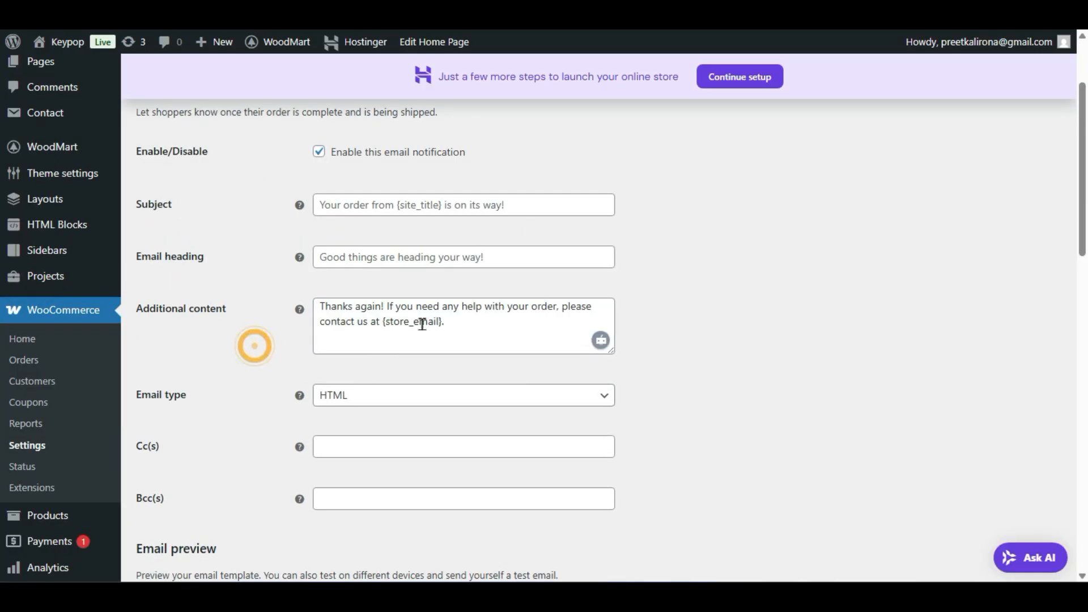
triple_click(462, 324)
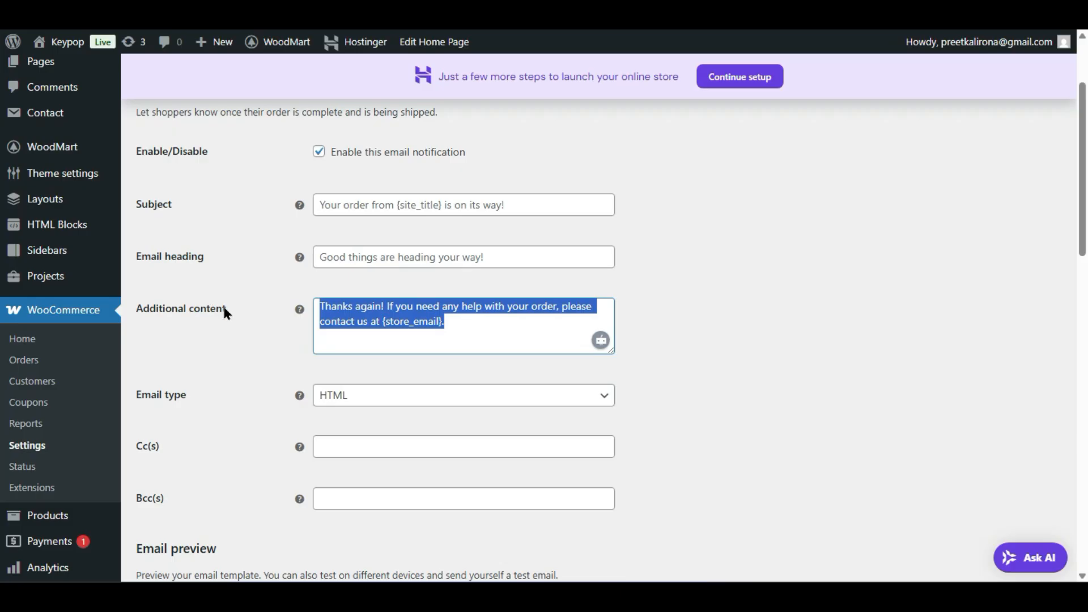
scroll(423, 271, "up", 2)
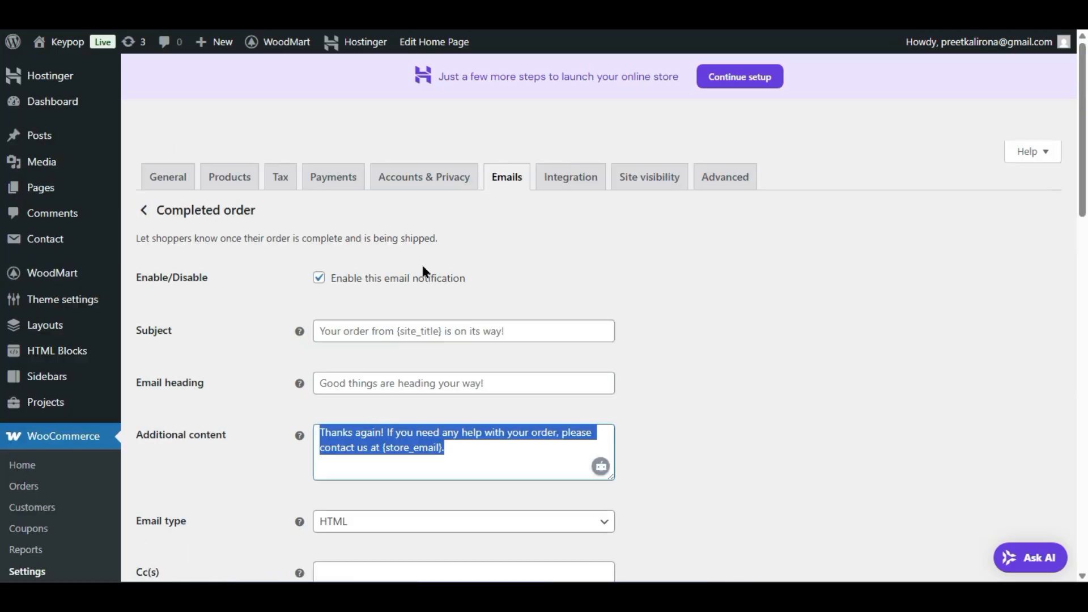
scroll(455, 290, "down", 2)
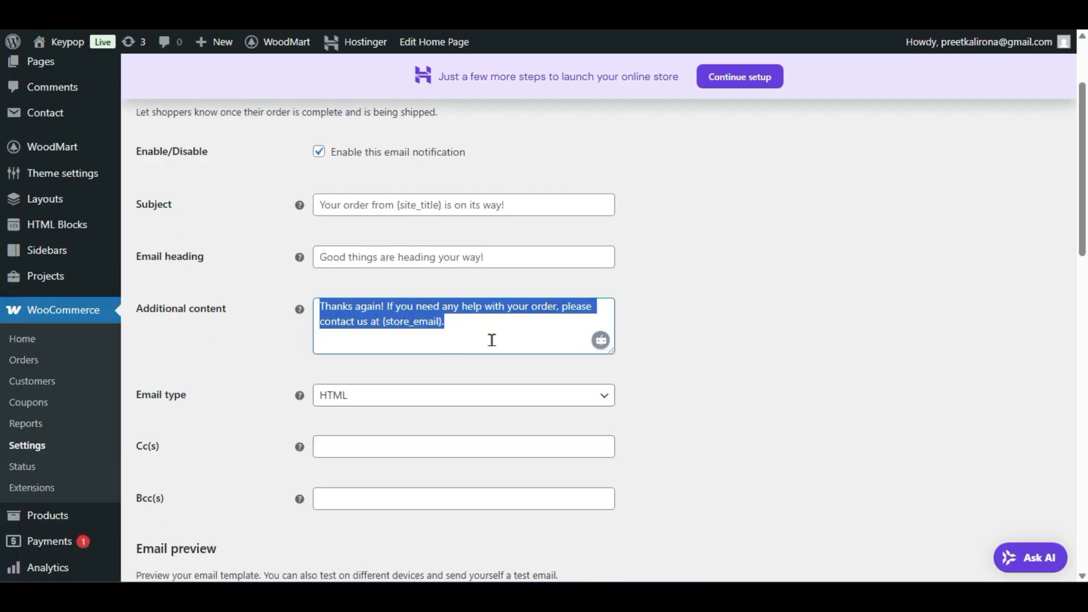
left_click(337, 209)
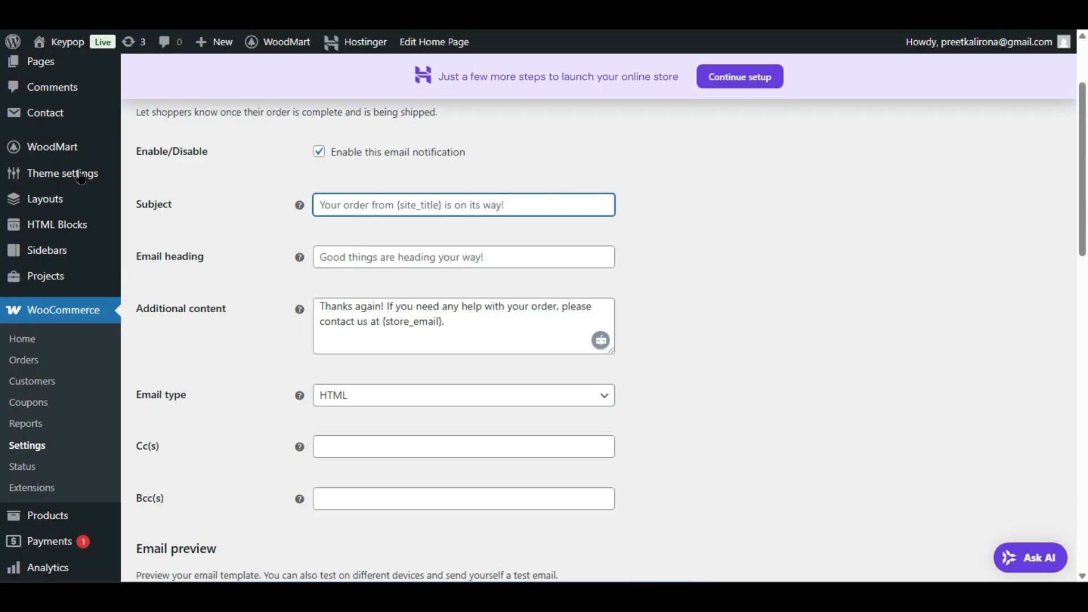
left_click(472, 255)
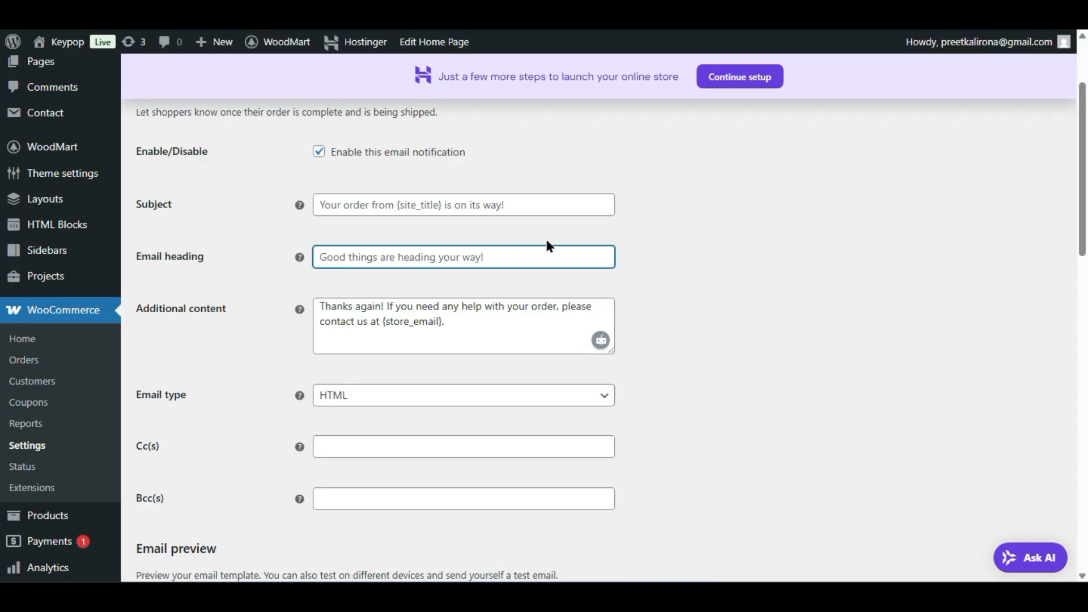
left_click(507, 257)
left_click(230, 269)
left_click(431, 249)
Step: Try the Multipart email type for the completed order notification, and return it to HTML
left_click(361, 400)
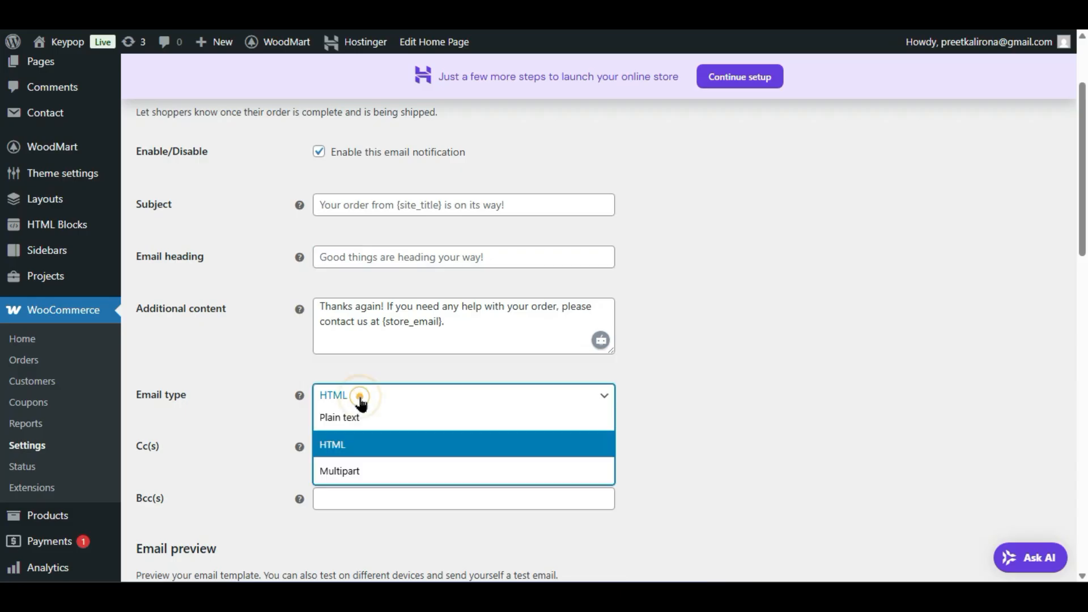
left_click(402, 424)
left_click(400, 405)
left_click(398, 435)
left_click(404, 399)
left_click(435, 400)
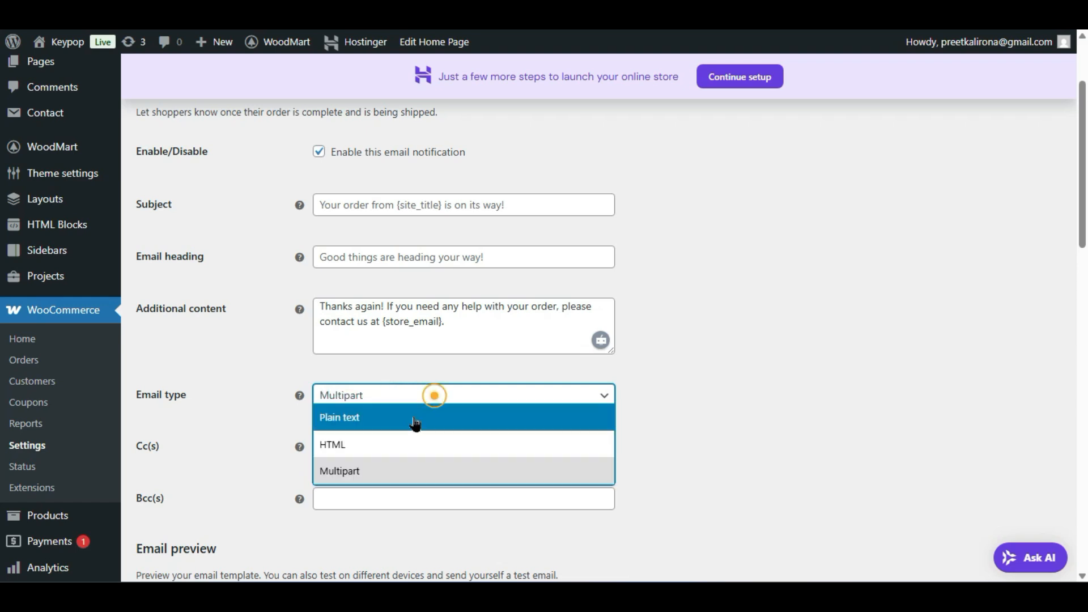
left_click(411, 445)
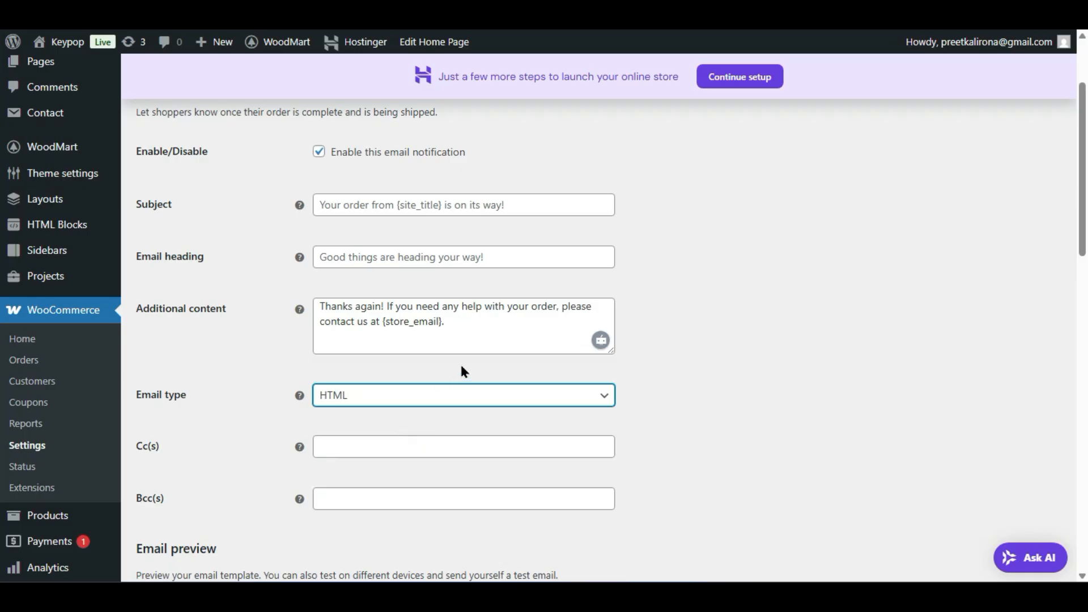
Step: Examine the completed order email's preview from its heading and order summary through billing address to the closing additional content
triple_click(478, 332)
left_click(421, 327)
left_click(421, 328)
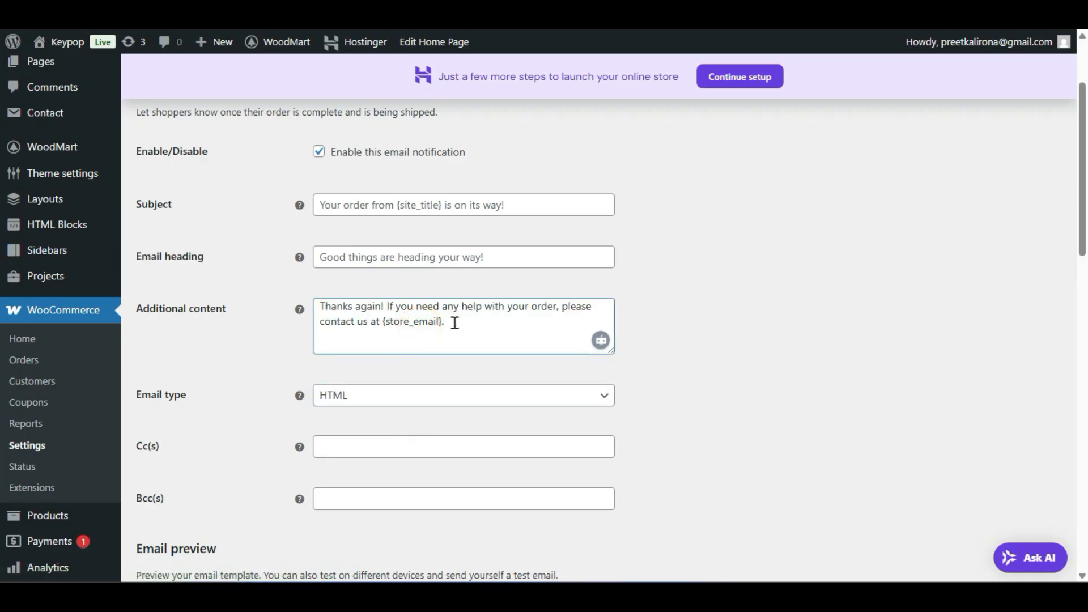
scroll(292, 393, "down", 5)
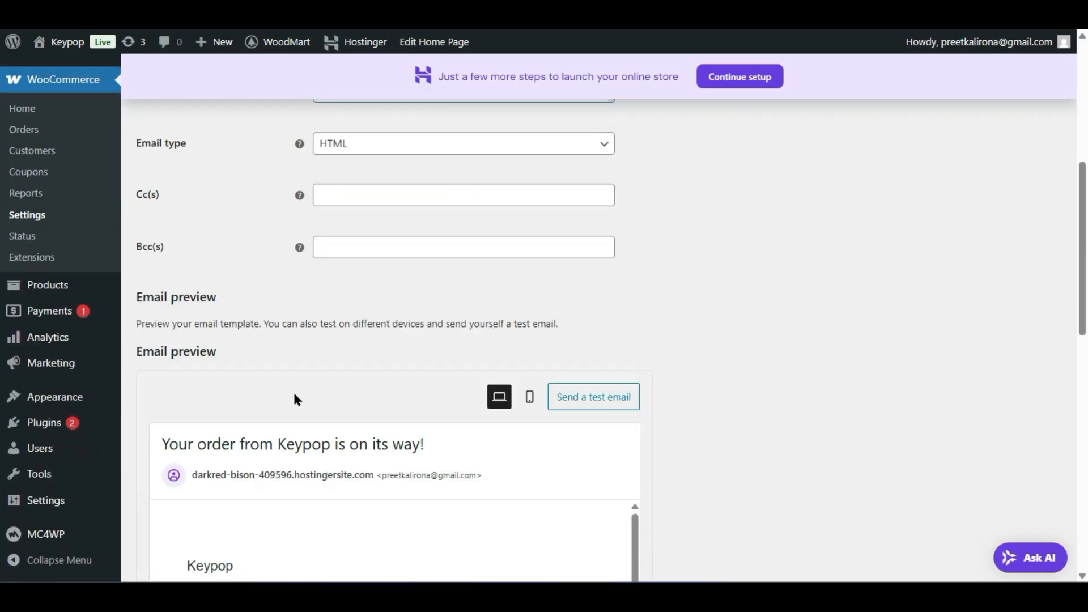
scroll(294, 400, "down", 2)
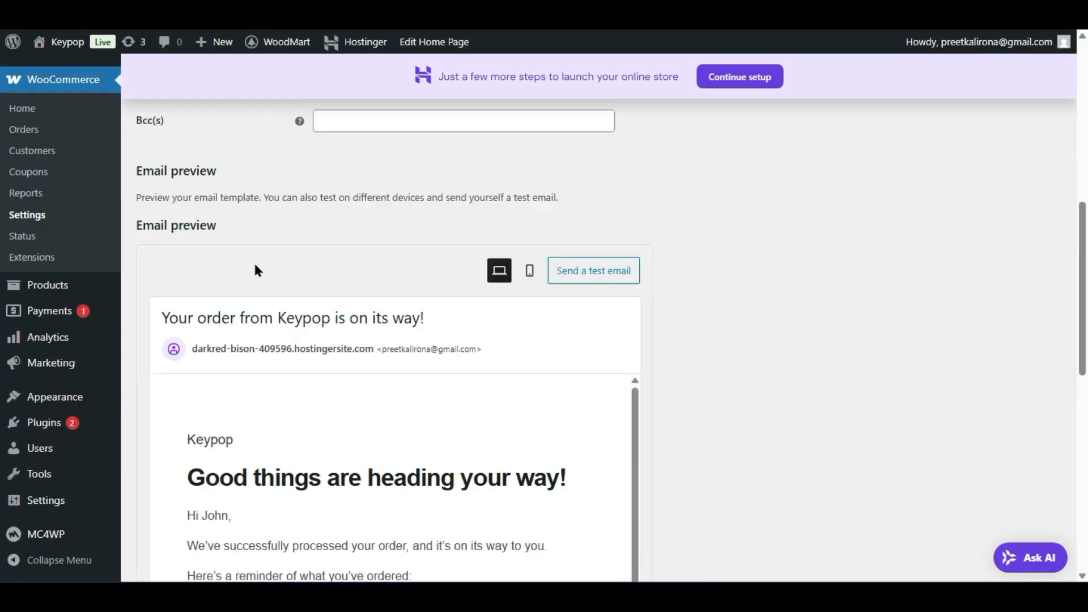
scroll(255, 266, "down", 4)
left_click(311, 295)
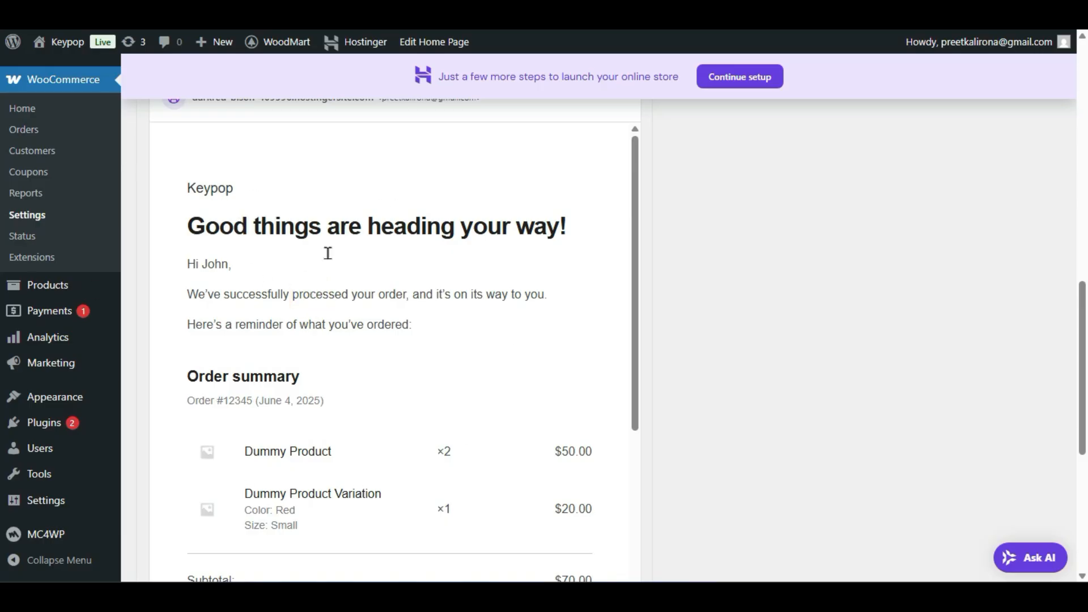
scroll(328, 253, "down", 7)
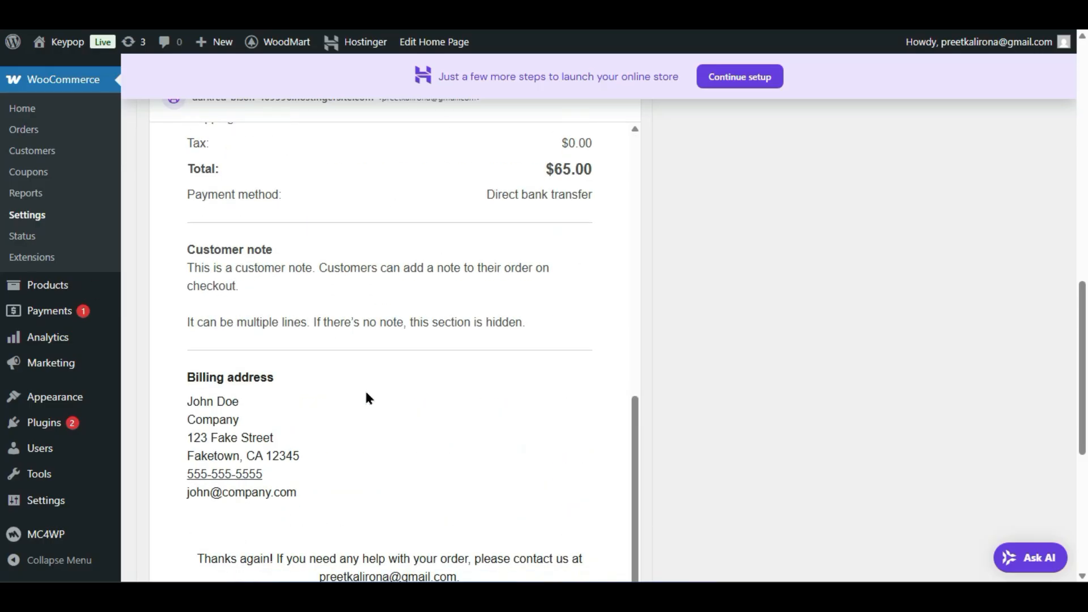
scroll(366, 398, "down", 4)
scroll(345, 339, "up", 4)
scroll(362, 377, "down", 2)
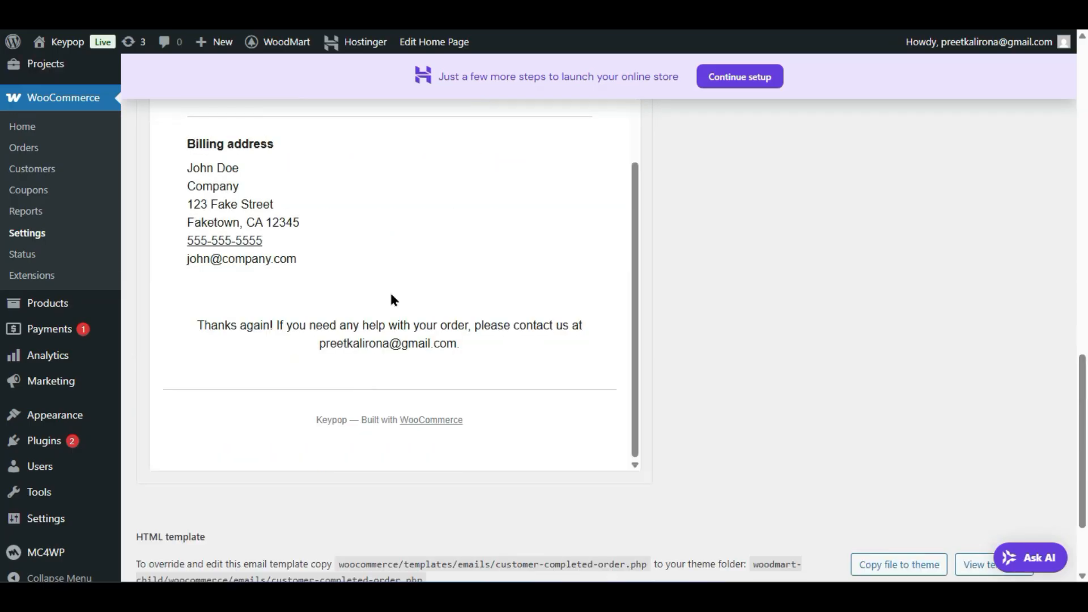
scroll(395, 310, "up", 4)
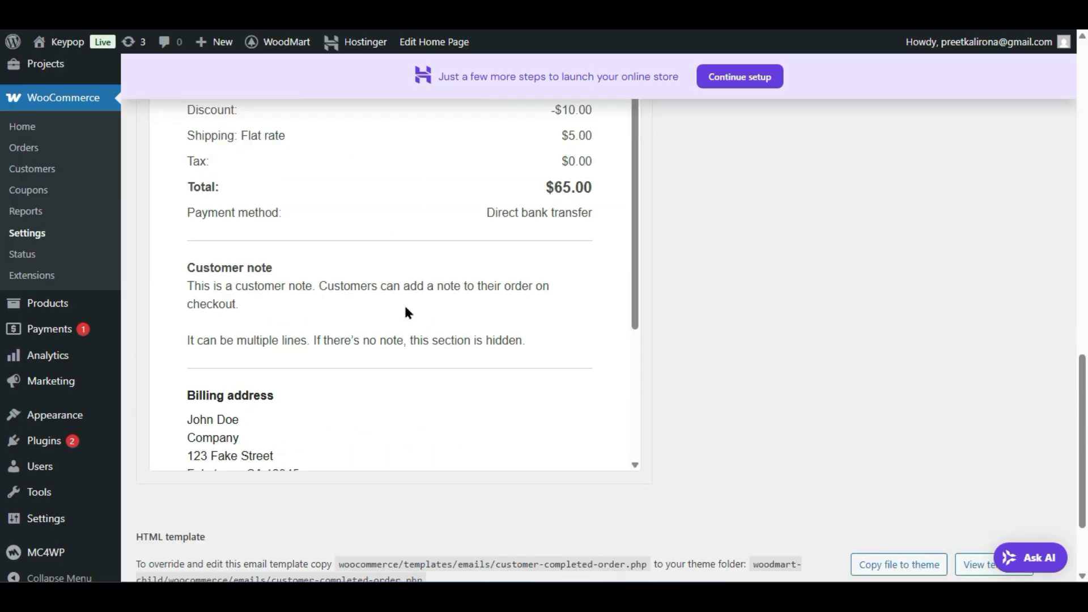
scroll(483, 366, "up", 4)
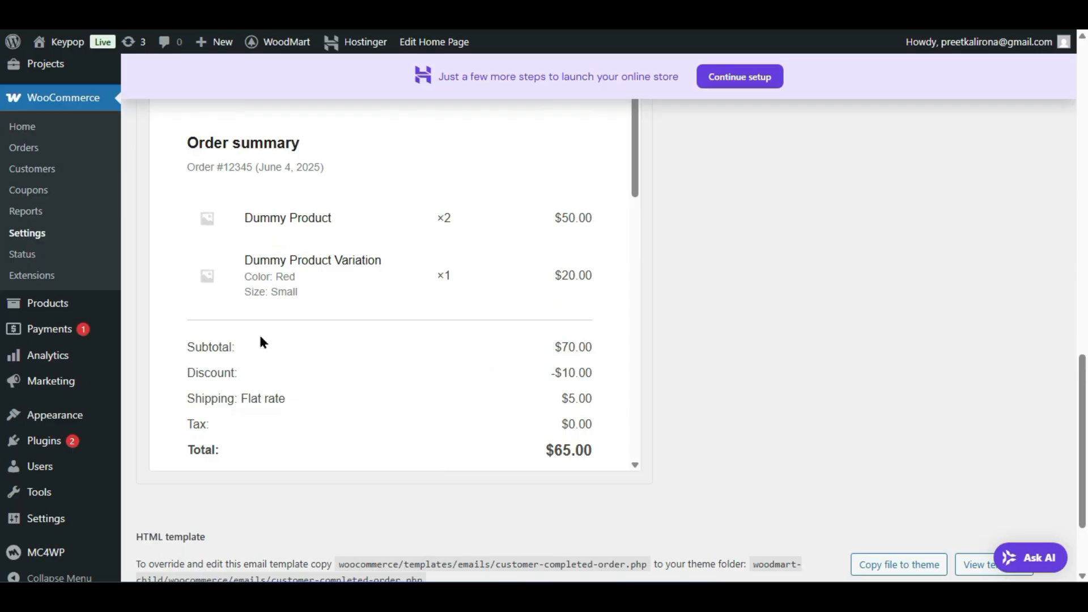
left_click(223, 340)
scroll(314, 357, "up", 6)
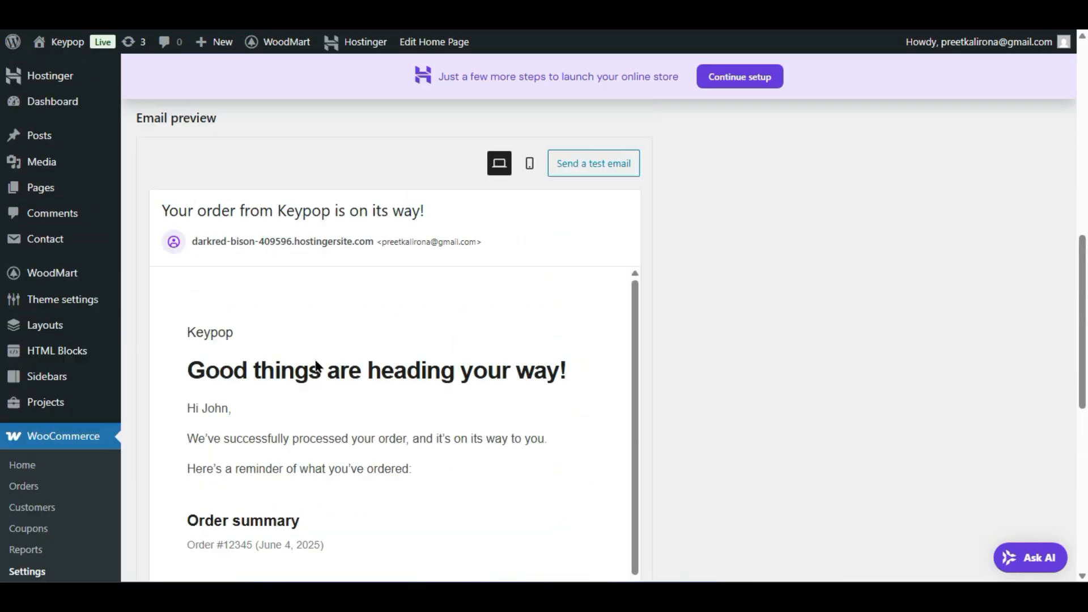
scroll(315, 360, "up", 2)
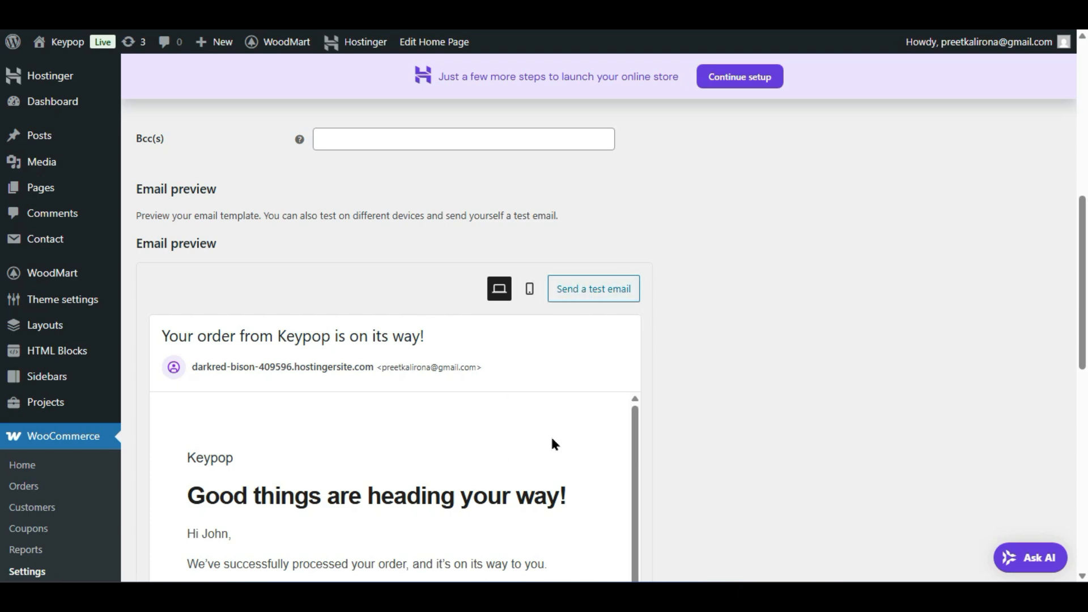
Step: Check the purpose of the Cc and Bcc fields, and compare the notification's text fields with the email preview and HTML template section
scroll(227, 244, "up", 4)
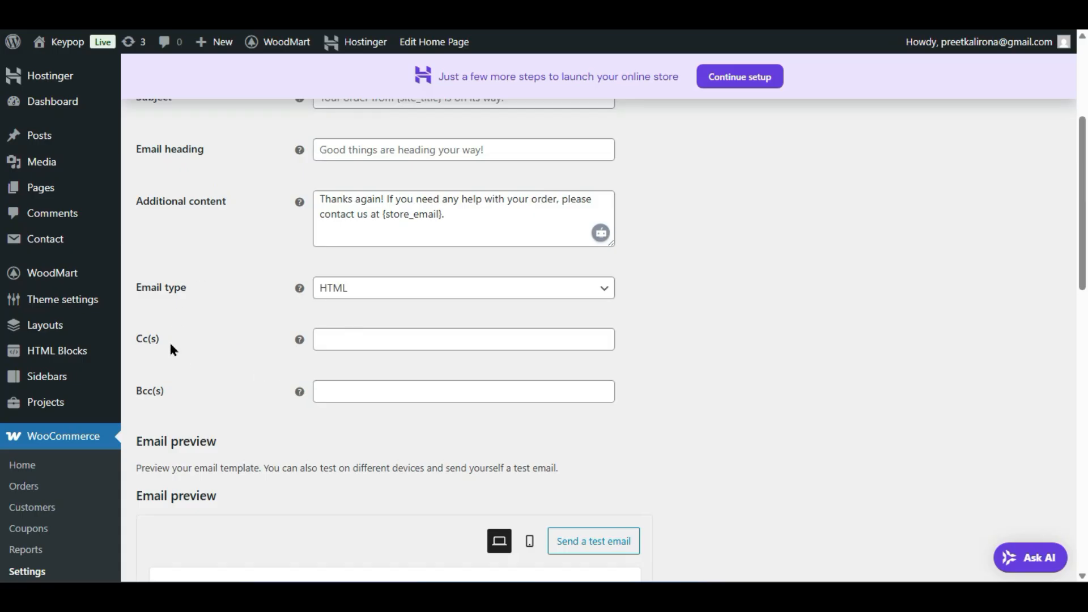
mouse_move(300, 393)
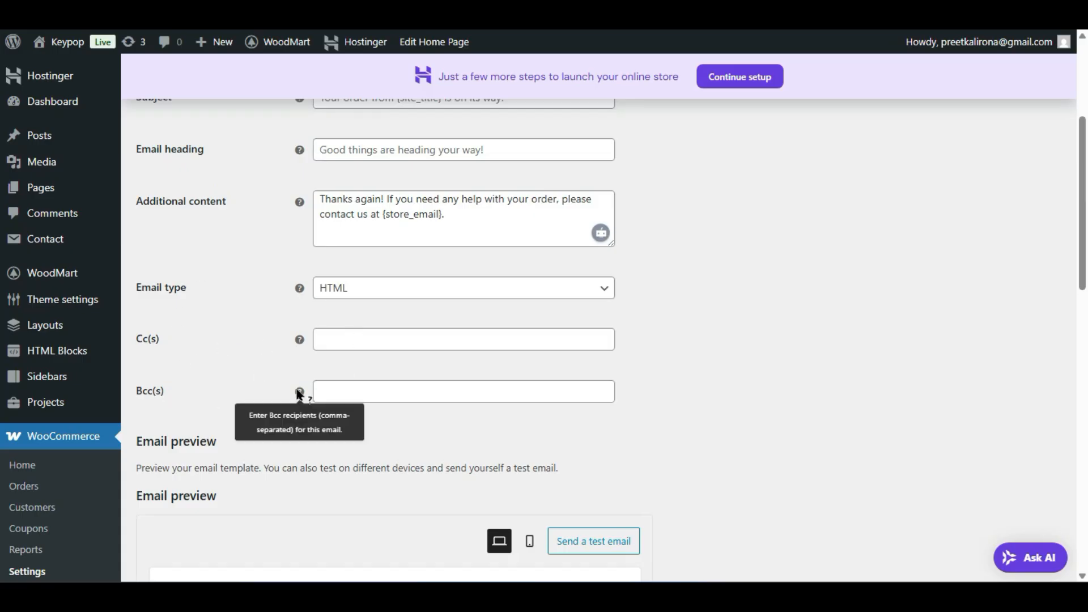
scroll(283, 424, "down", 2)
scroll(311, 367, "down", 4)
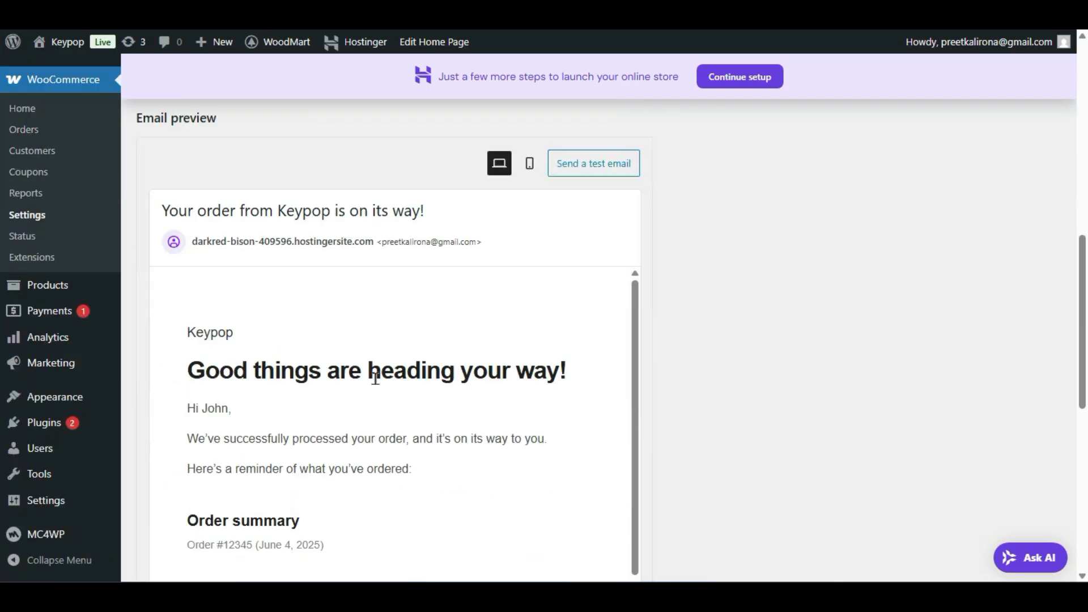
scroll(375, 378, "down", 8)
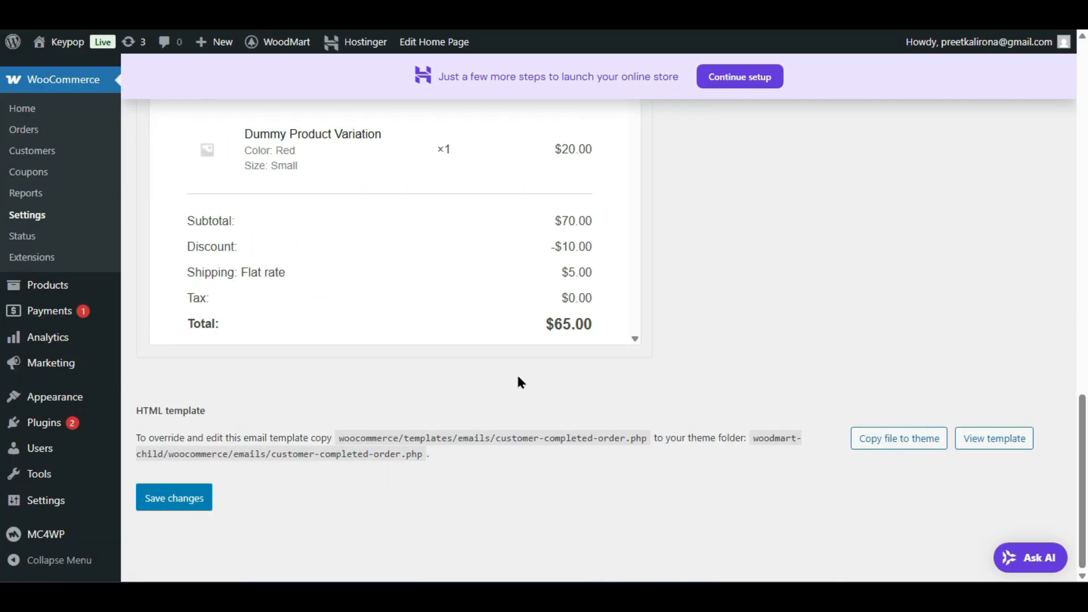
scroll(520, 382, "up", 9)
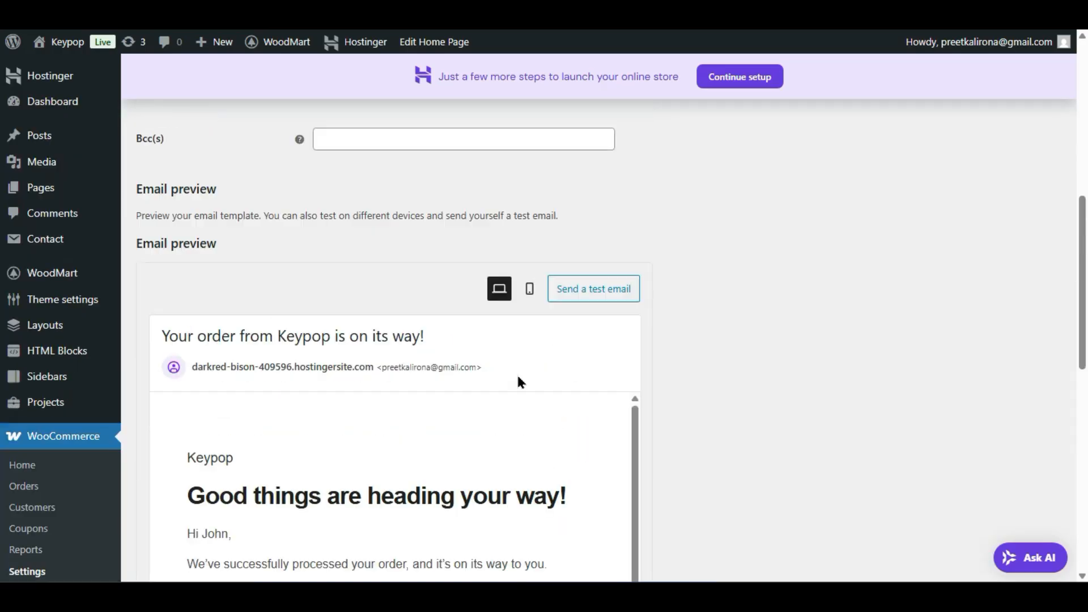
scroll(517, 379, "up", 6)
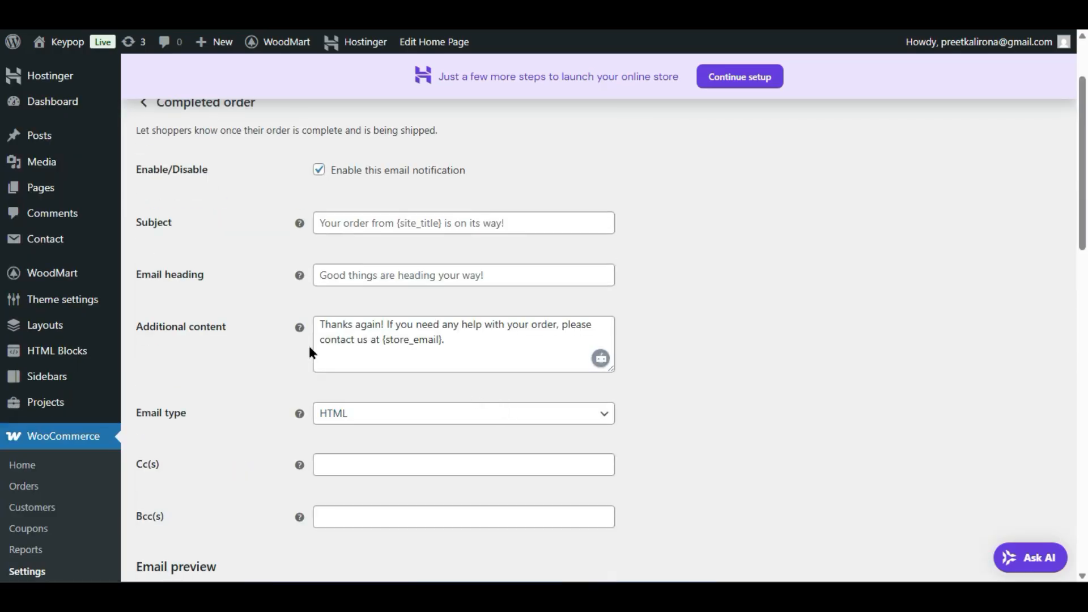
scroll(309, 351, "down", 10)
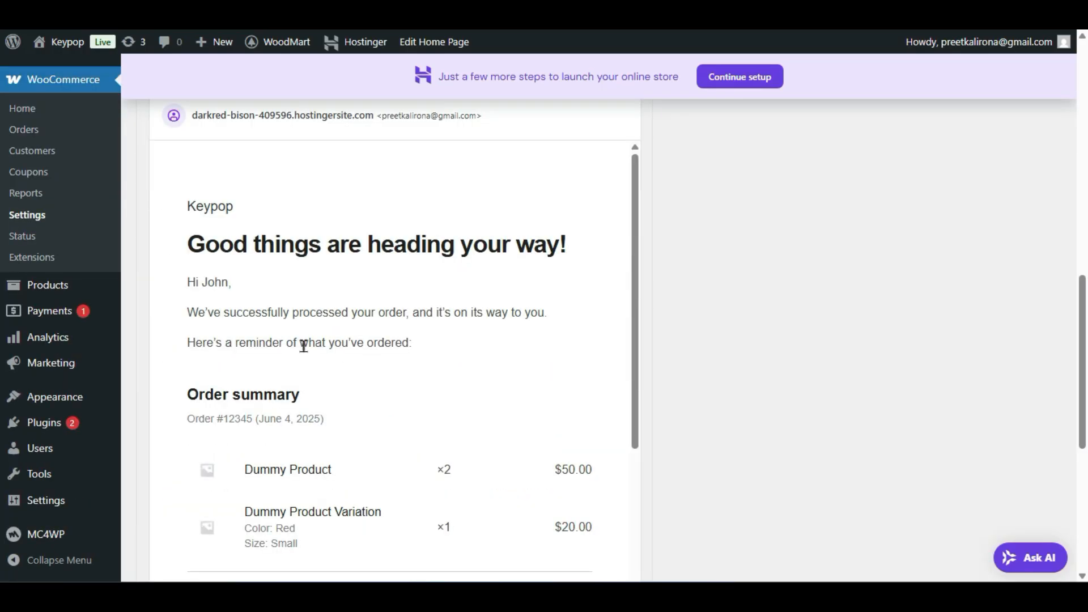
scroll(248, 504, "up", 10)
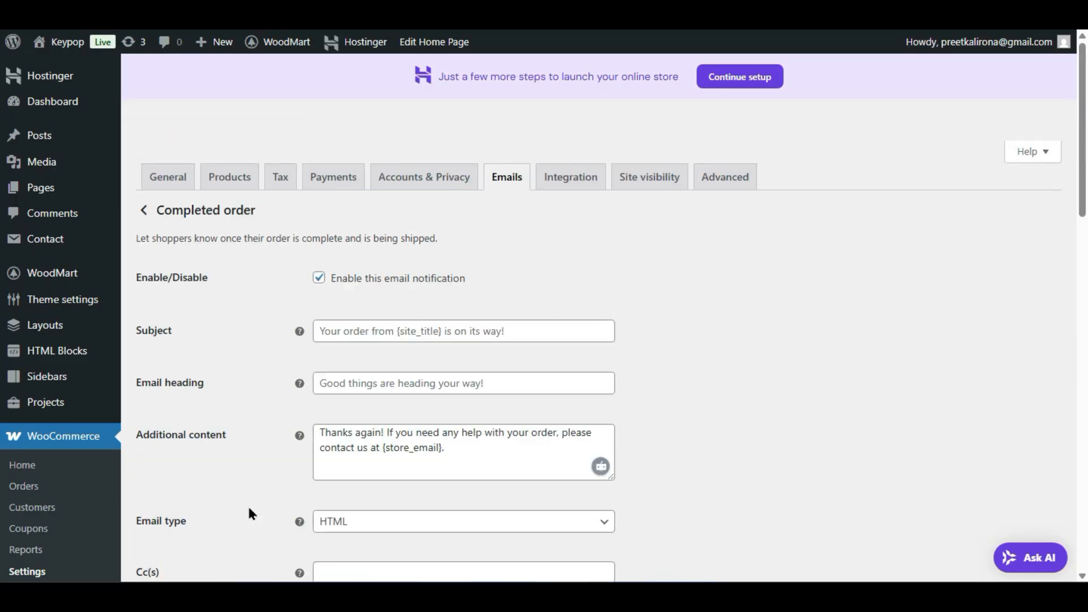
scroll(282, 398, "down", 2)
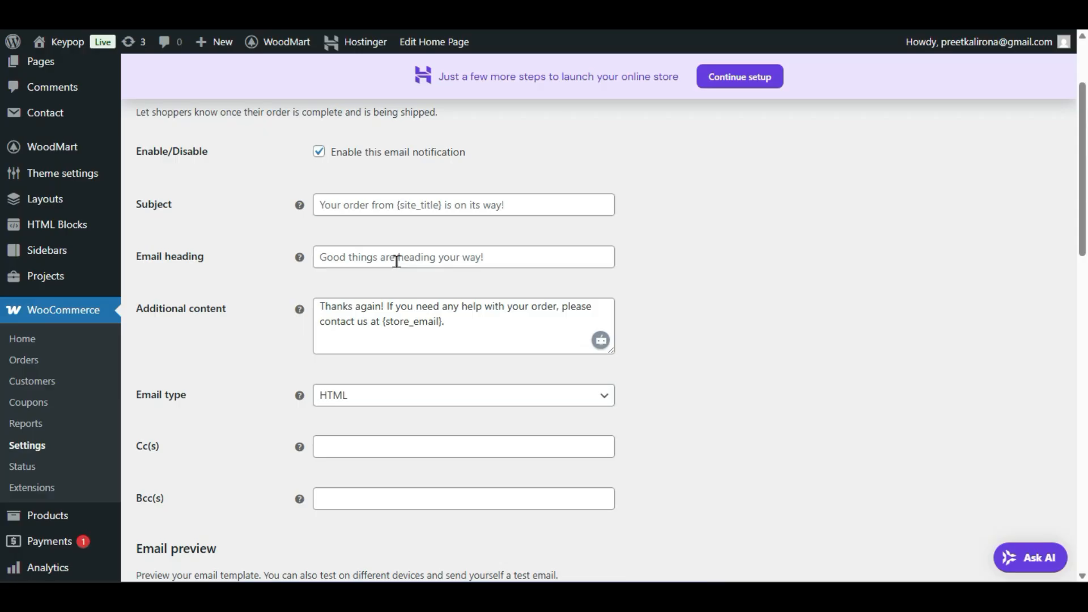
scroll(272, 337, "down", 7)
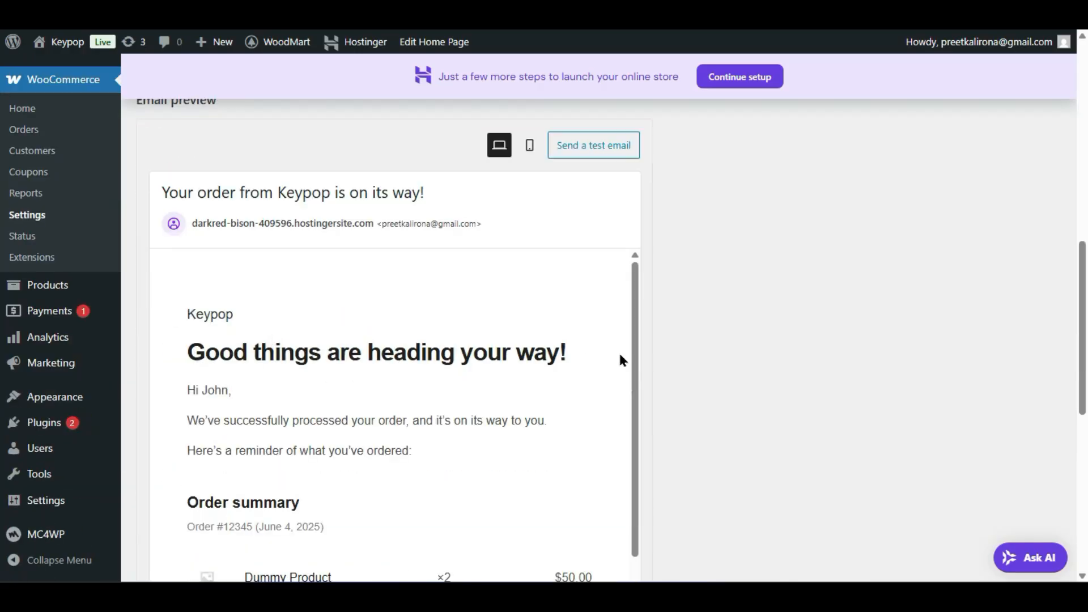
scroll(617, 352, "up", 7)
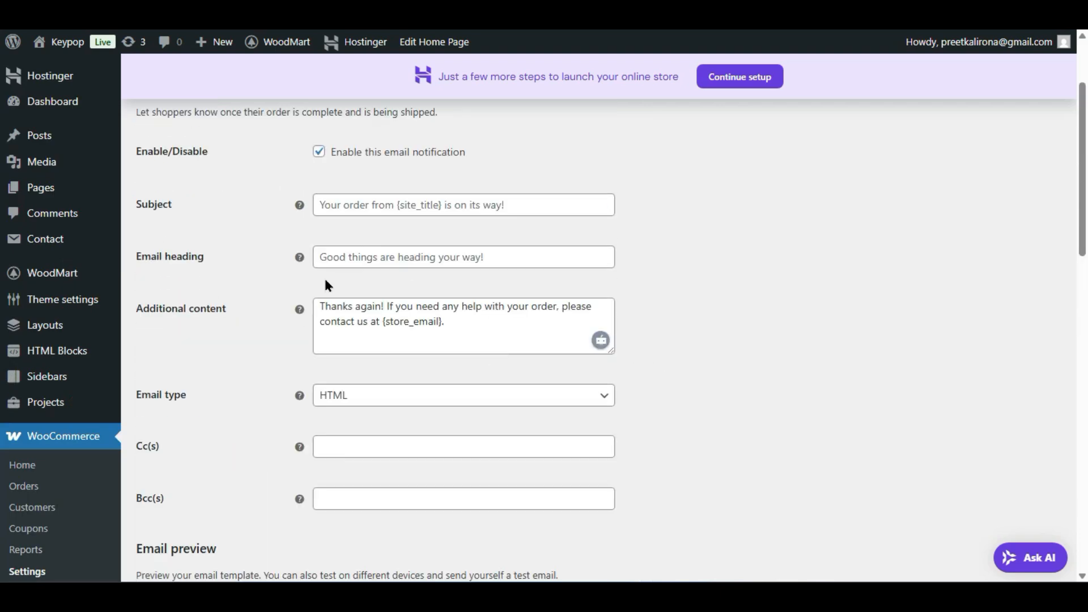
Step: Try "Your Order on the way" as the email heading of the completed order notification
left_click(389, 256)
type("yOUR")
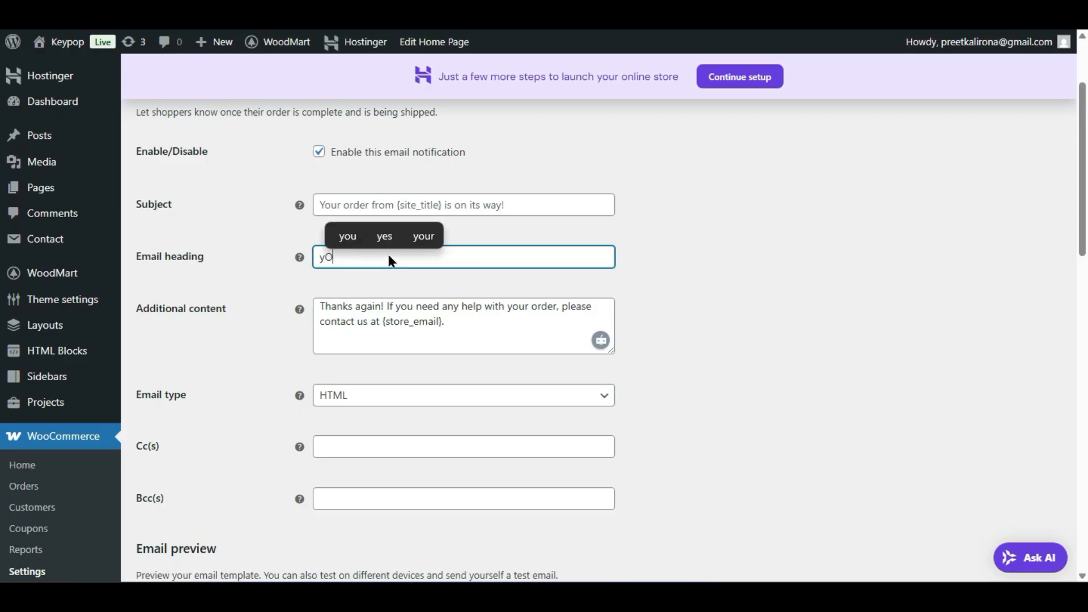
key("BackSpace")
key("BackSpace")
key("BackSpace")
key("BackSpace")
type("Y")
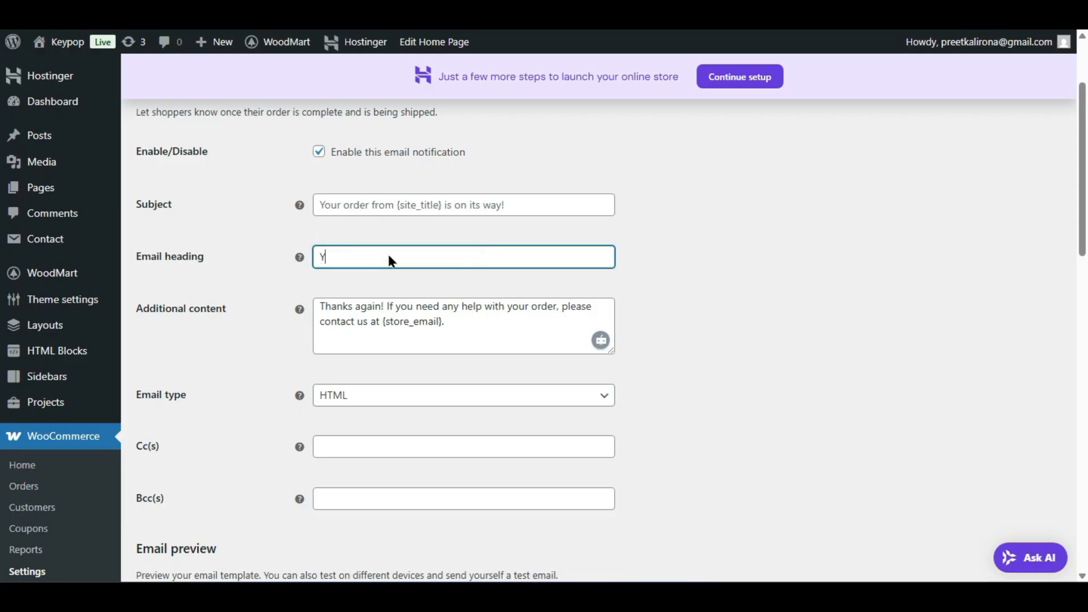
type("our Orde")
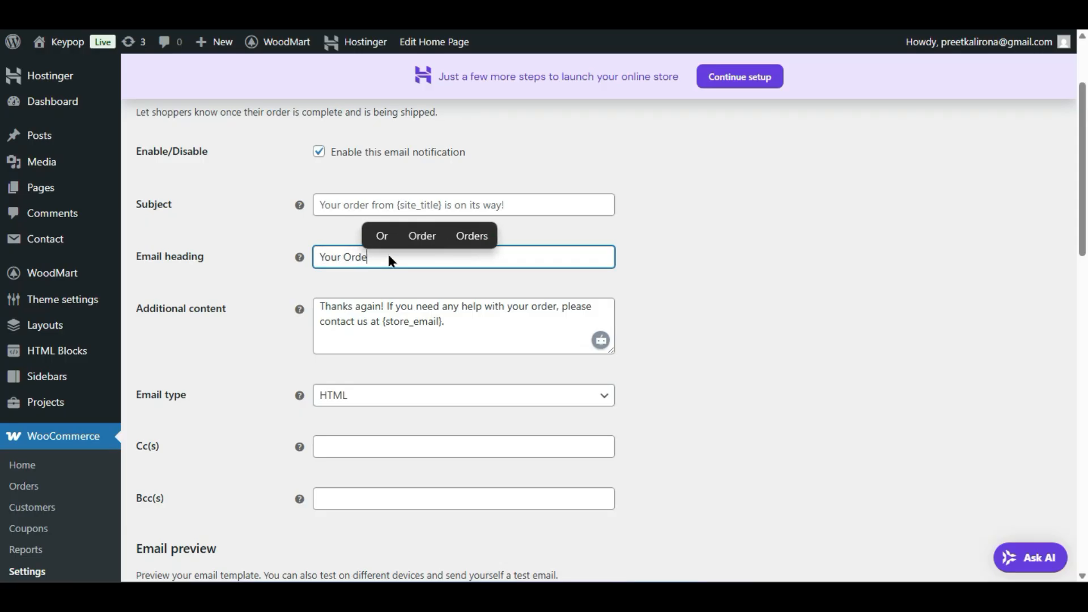
type("r Is")
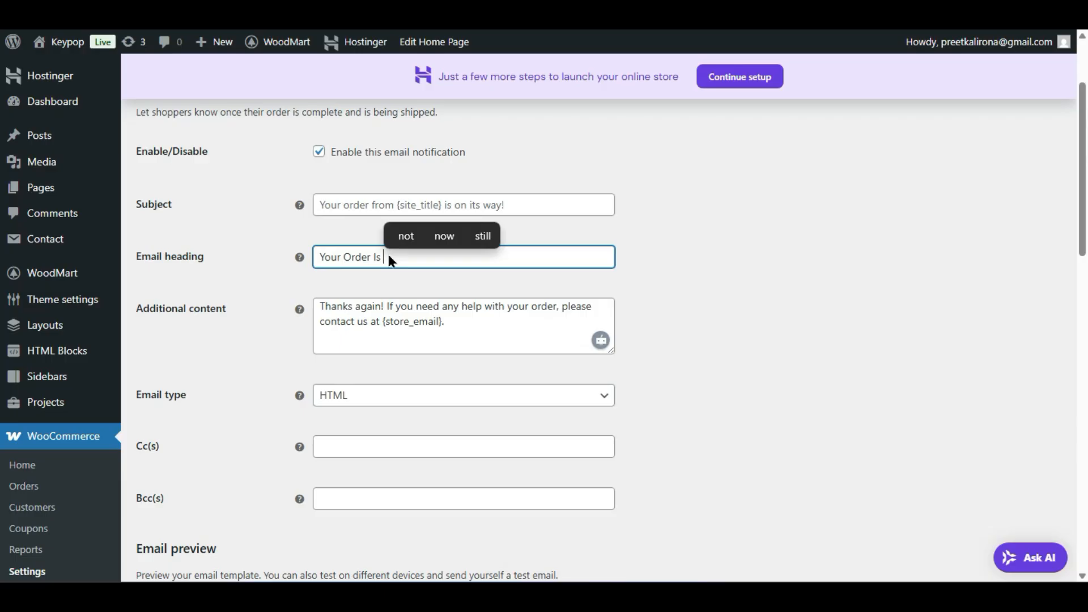
key("BackSpace")
key("BackSpace")
key("BackSpace")
type("is")
key("BackSpace")
type("on the")
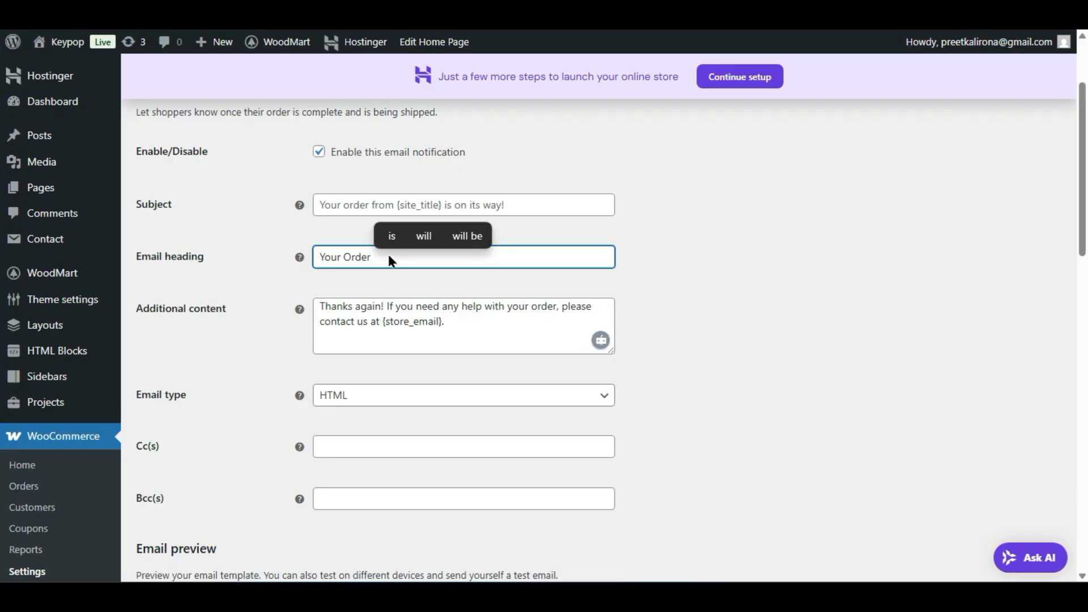
type(" way")
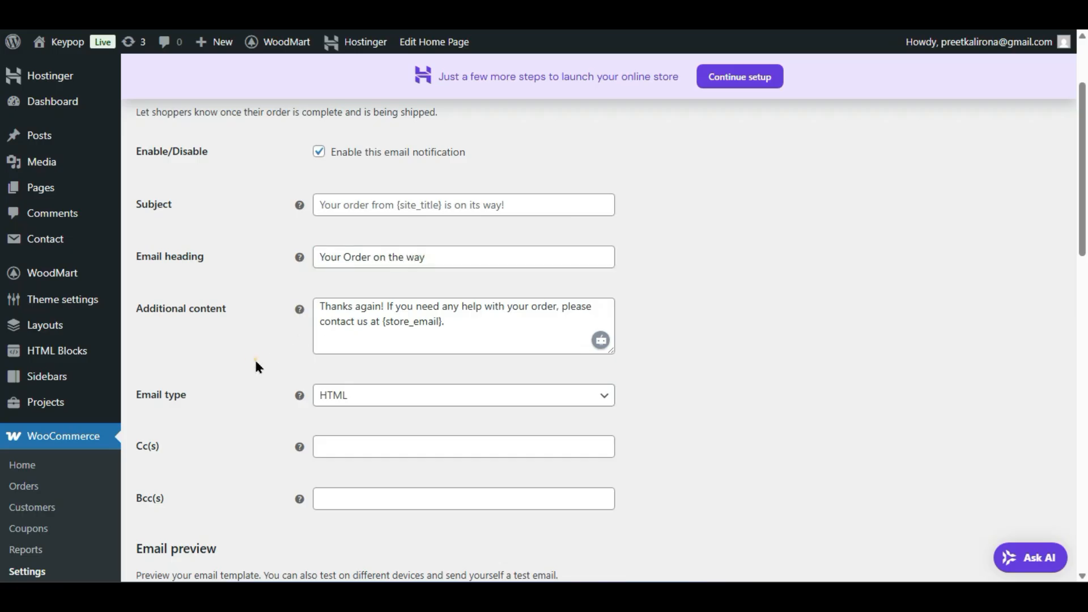
Step: Check the new heading in the completed order email preview, and compare the preview with the notification's settings
scroll(255, 364, "down", 6)
scroll(255, 367, "down", 2)
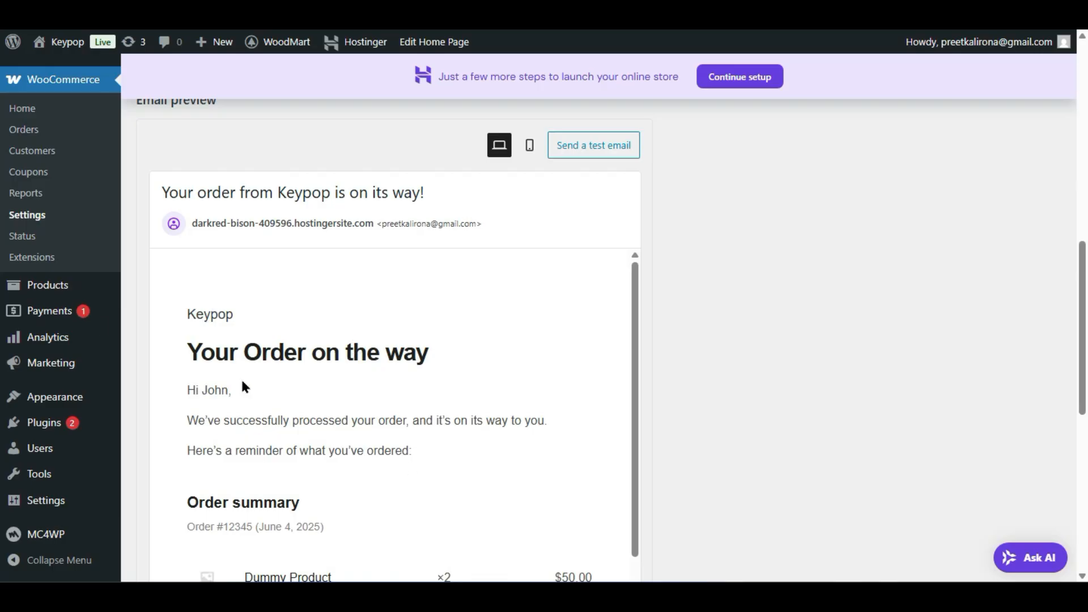
left_click_drag(190, 349, 444, 360)
left_click(790, 322)
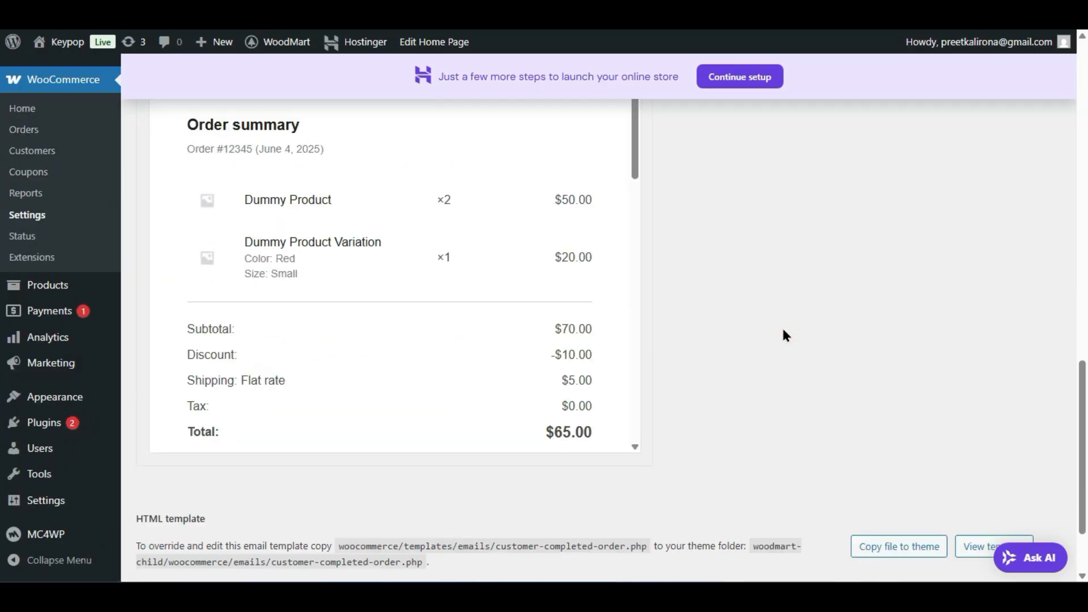
scroll(783, 335, "down", 2)
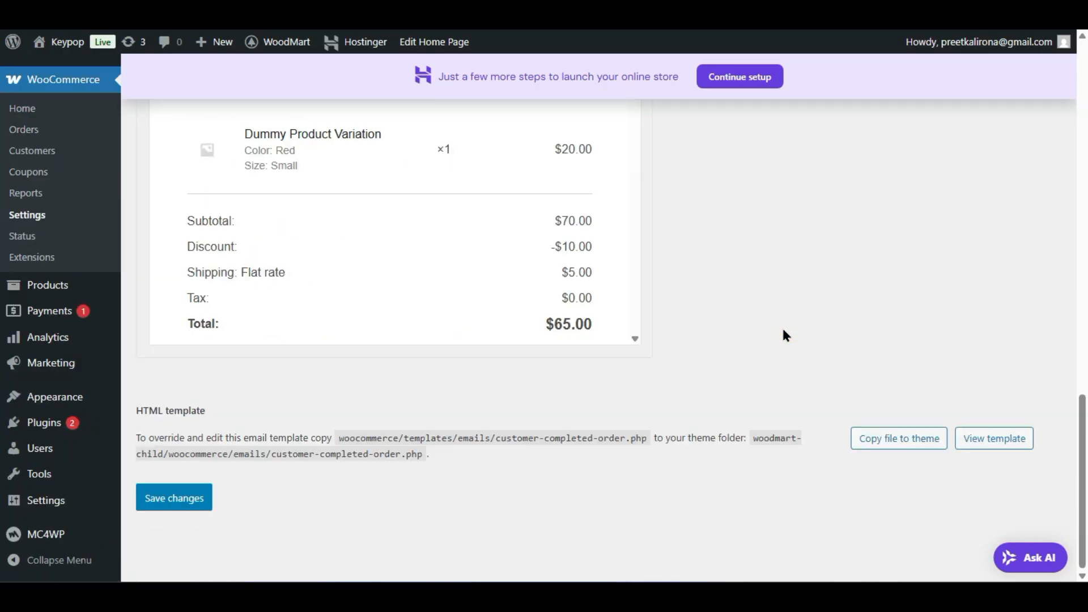
scroll(196, 495, "up", 6)
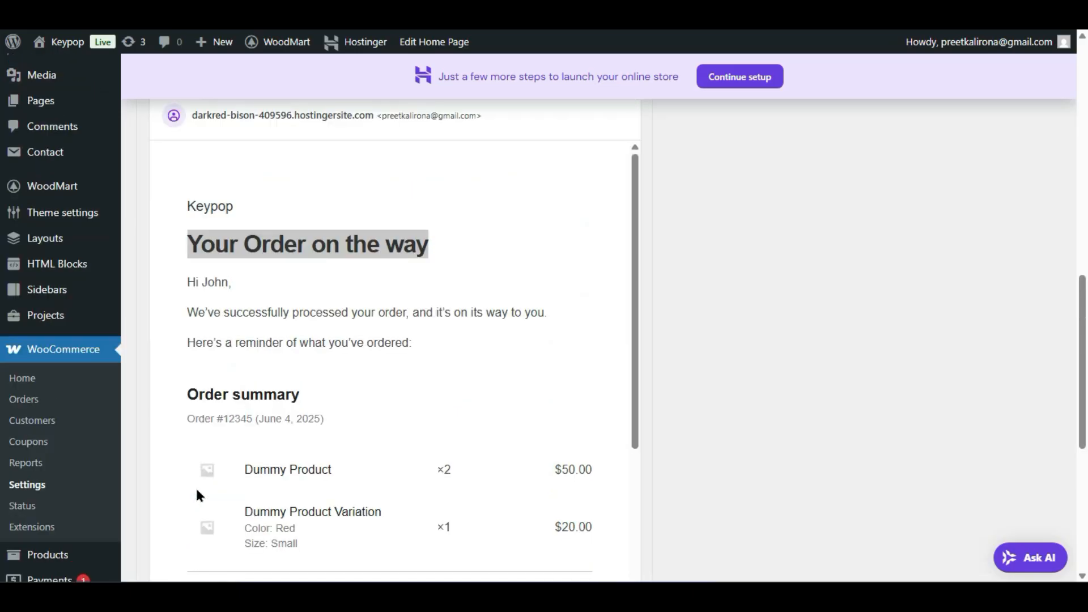
scroll(612, 378, "up", 8)
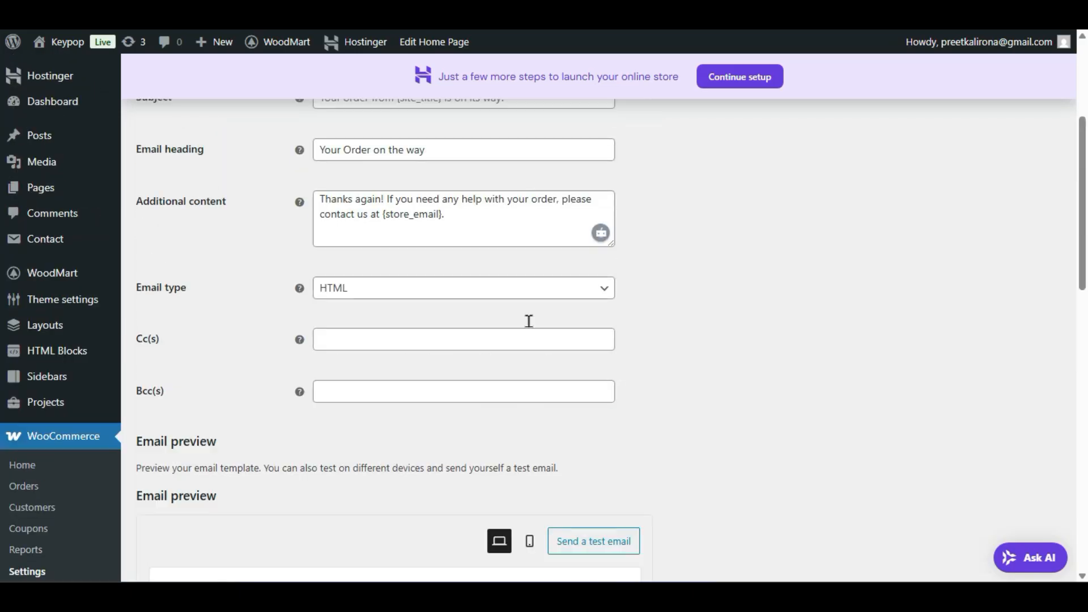
scroll(237, 222, "down", 9)
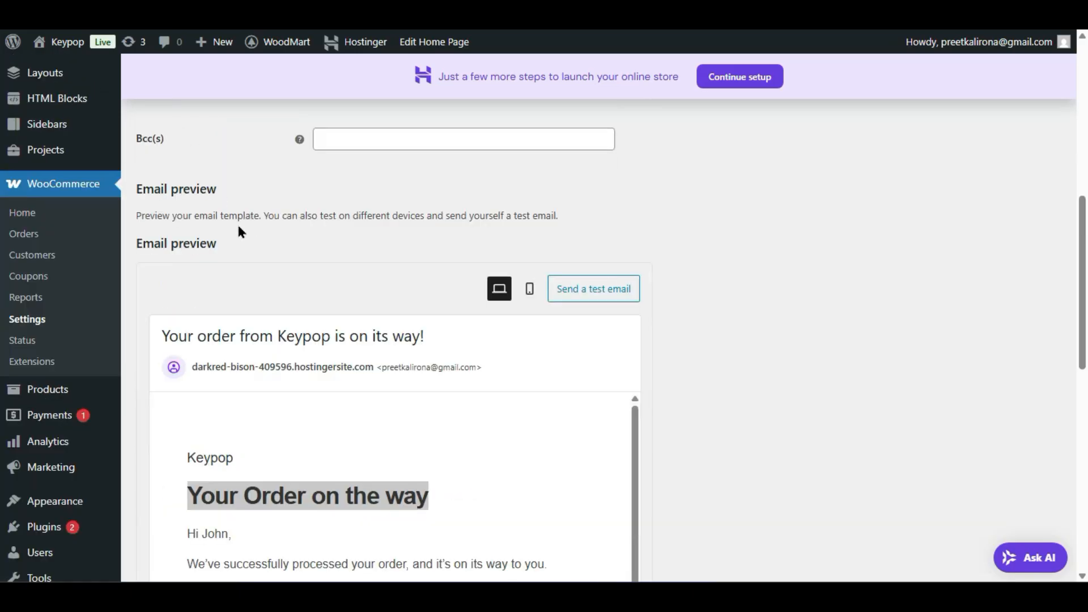
scroll(661, 277, "up", 2)
scroll(631, 327, "down", 5)
scroll(689, 305, "down", 6)
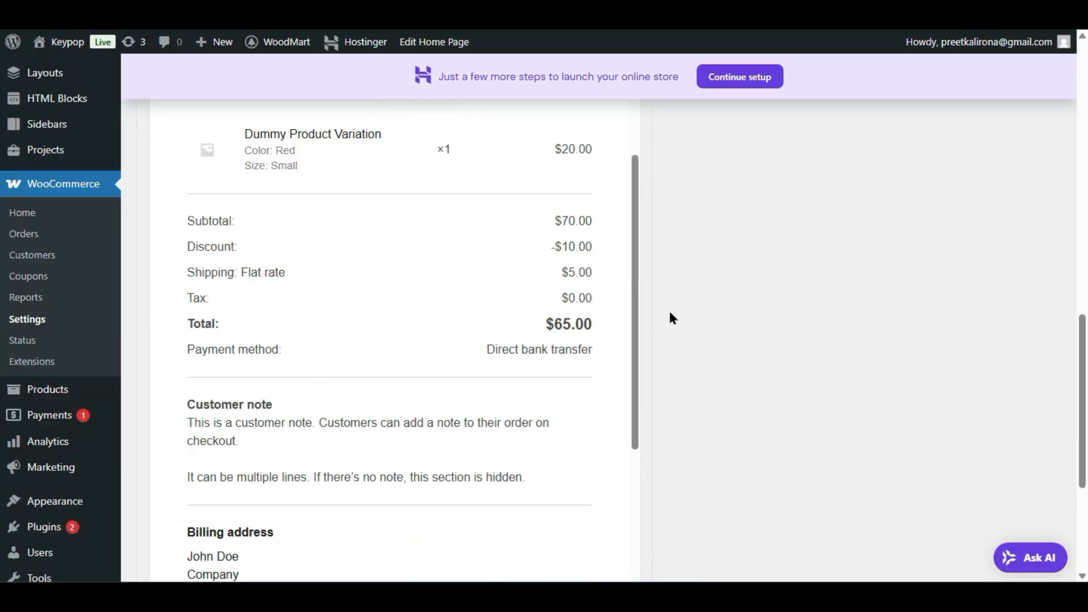
scroll(683, 295, "up", 15)
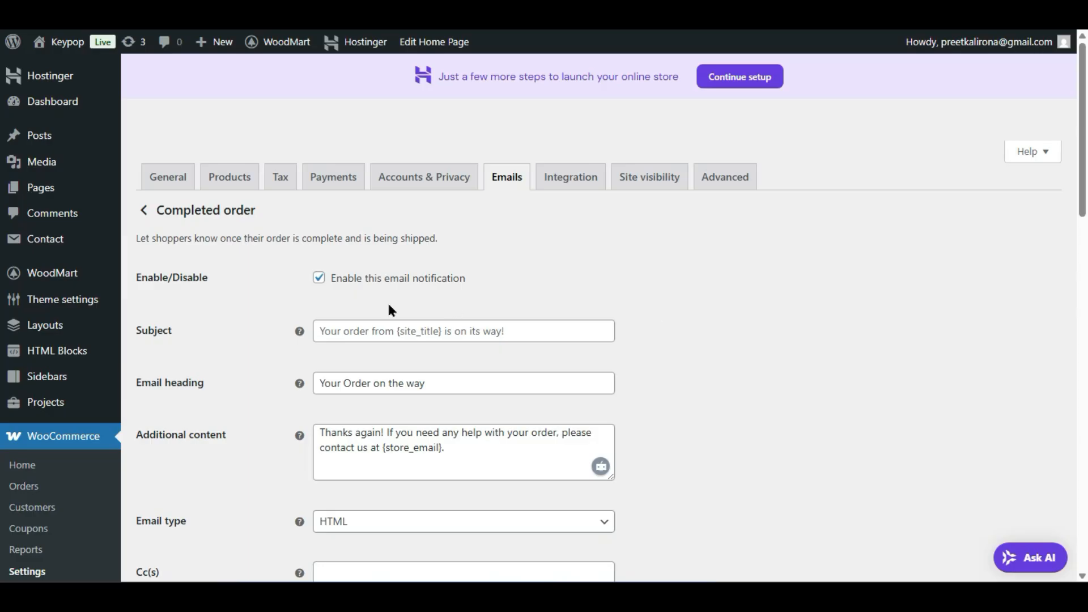
Step: Return to the email notifications list without saving the heading change, and review the remaining customer and wishlist notifications
left_click(144, 210)
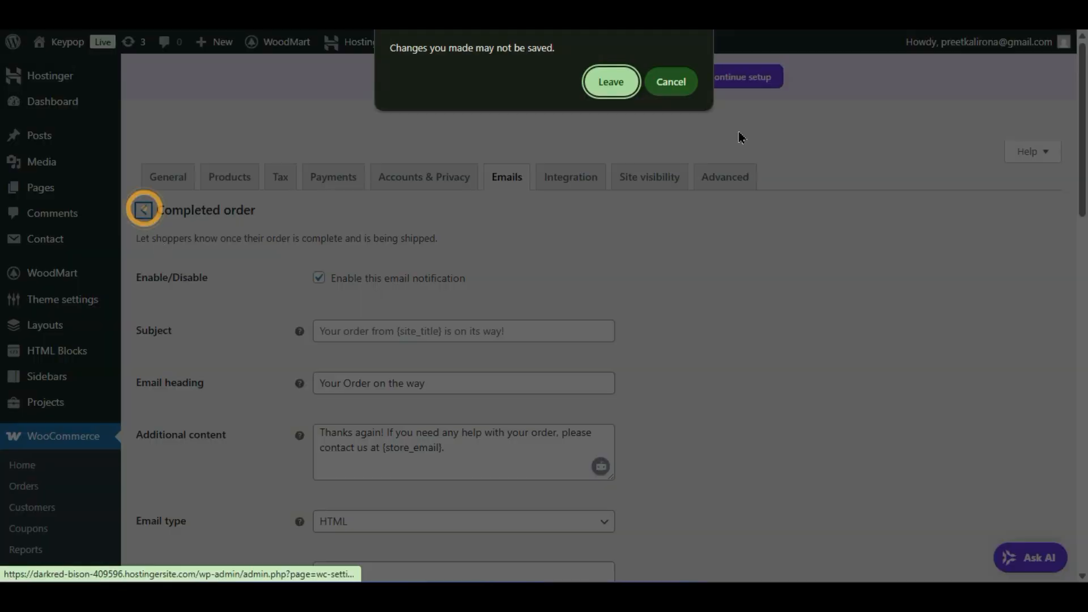
left_click(619, 86)
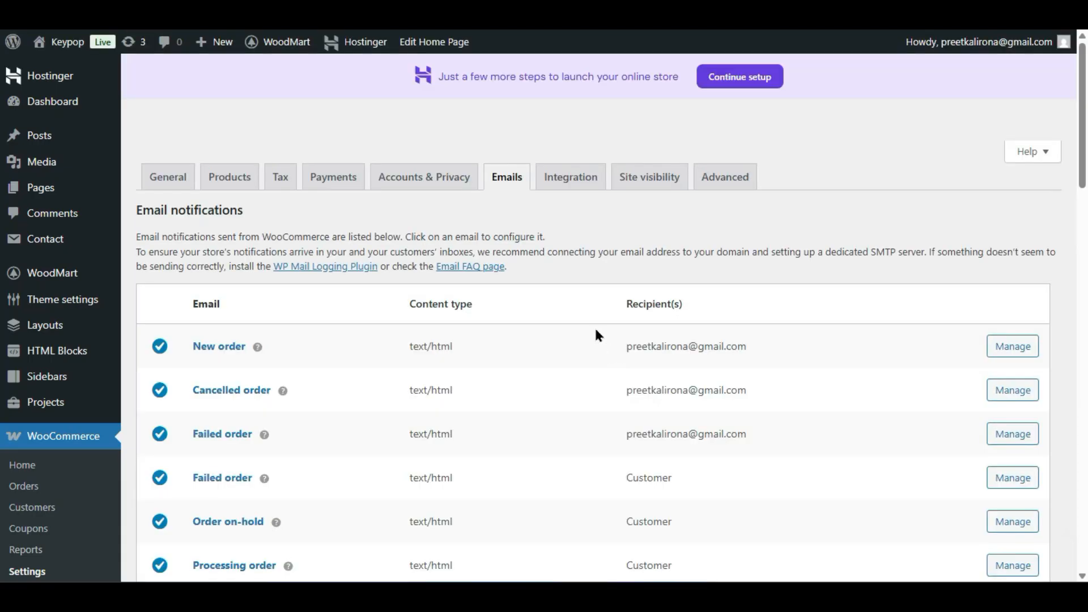
scroll(594, 334, "down", 4)
scroll(397, 430, "down", 3)
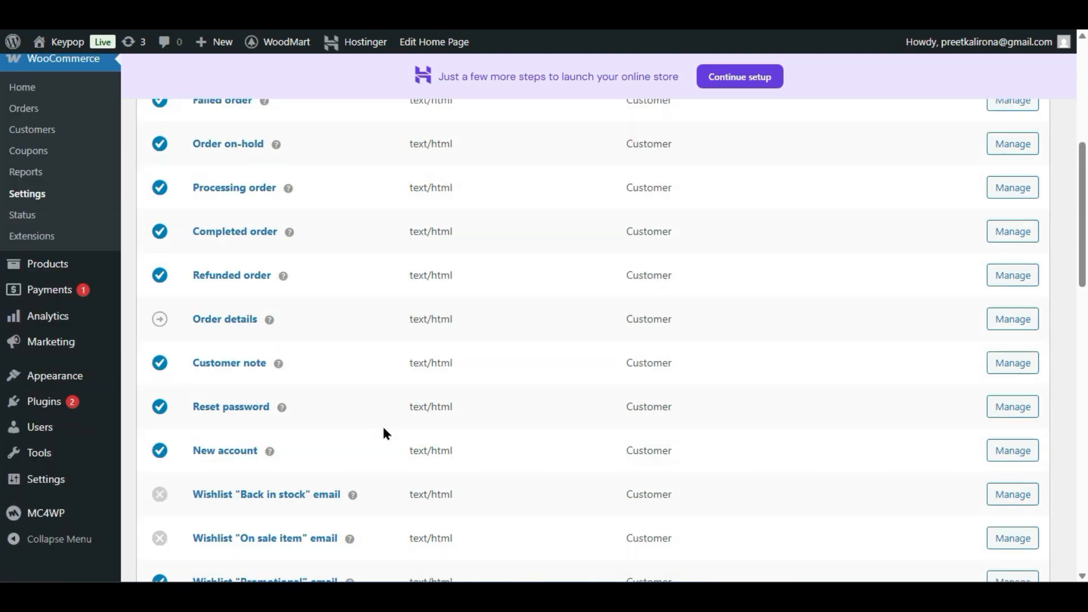
scroll(340, 436, "down", 2)
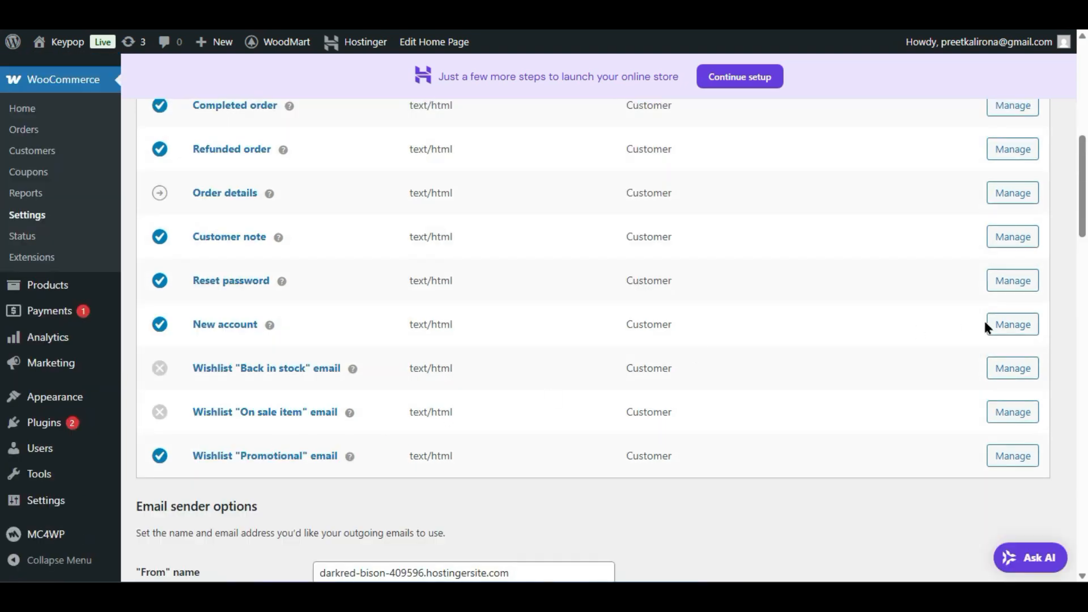
scroll(630, 317, "down", 2)
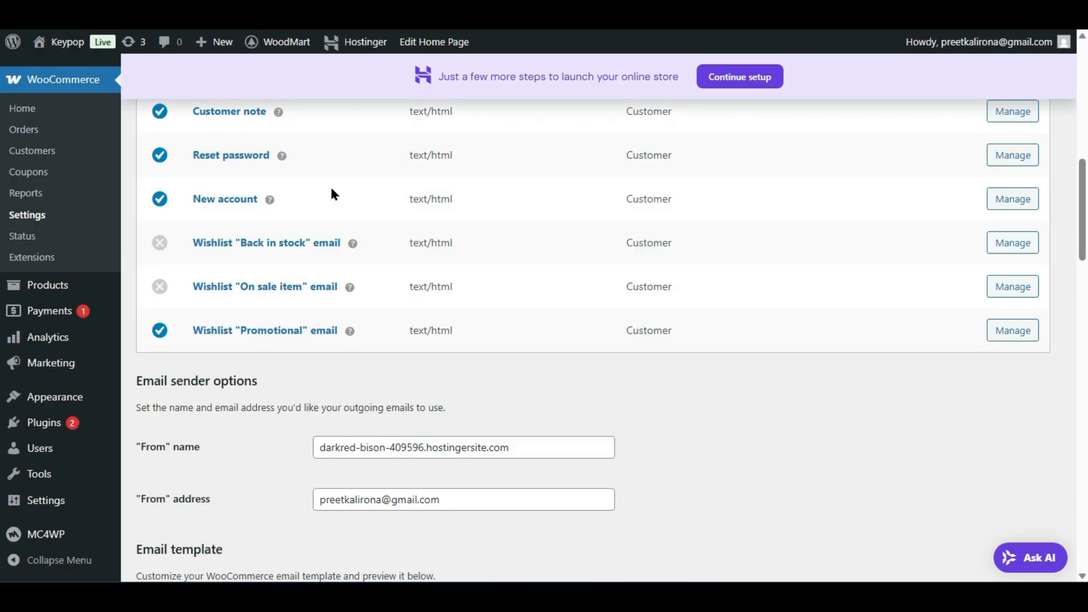
scroll(334, 195, "down", 2)
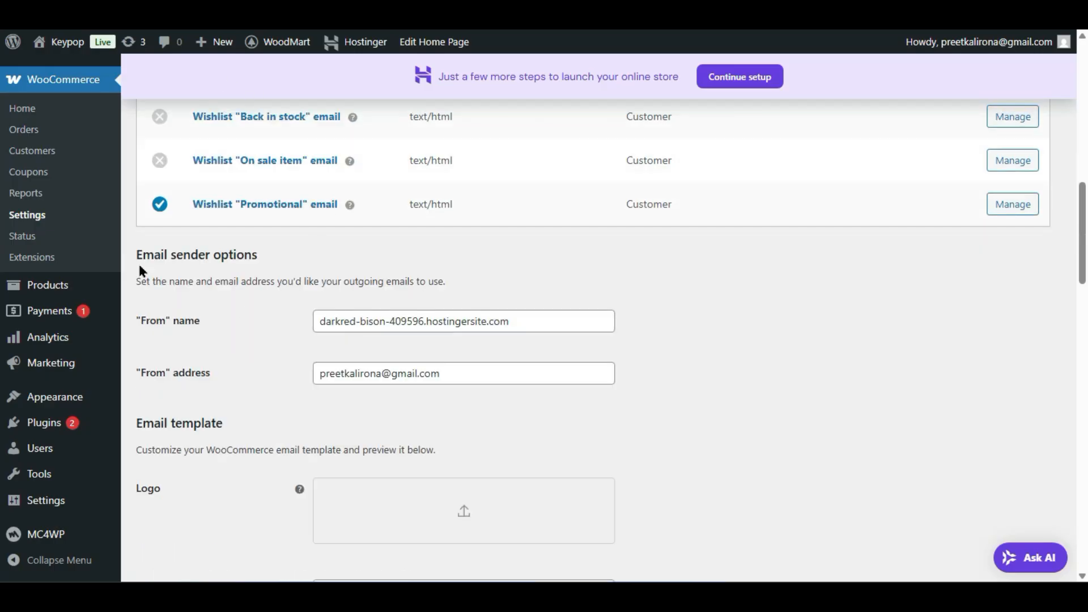
Step: Examine the "From" name and "From" address in the email sender options
triple_click(396, 321)
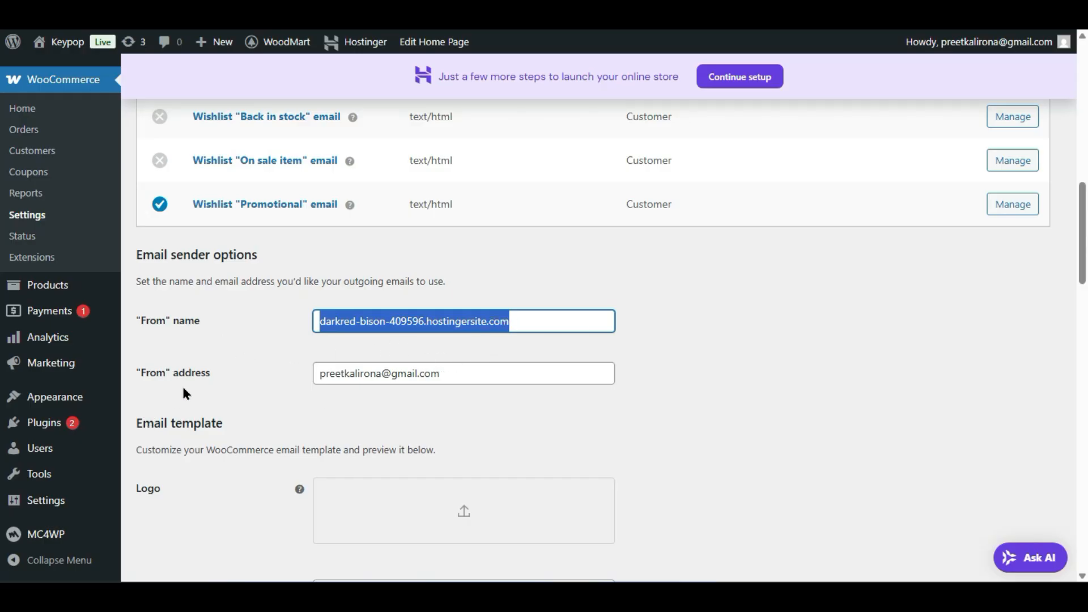
left_click(484, 381)
triple_click(511, 380)
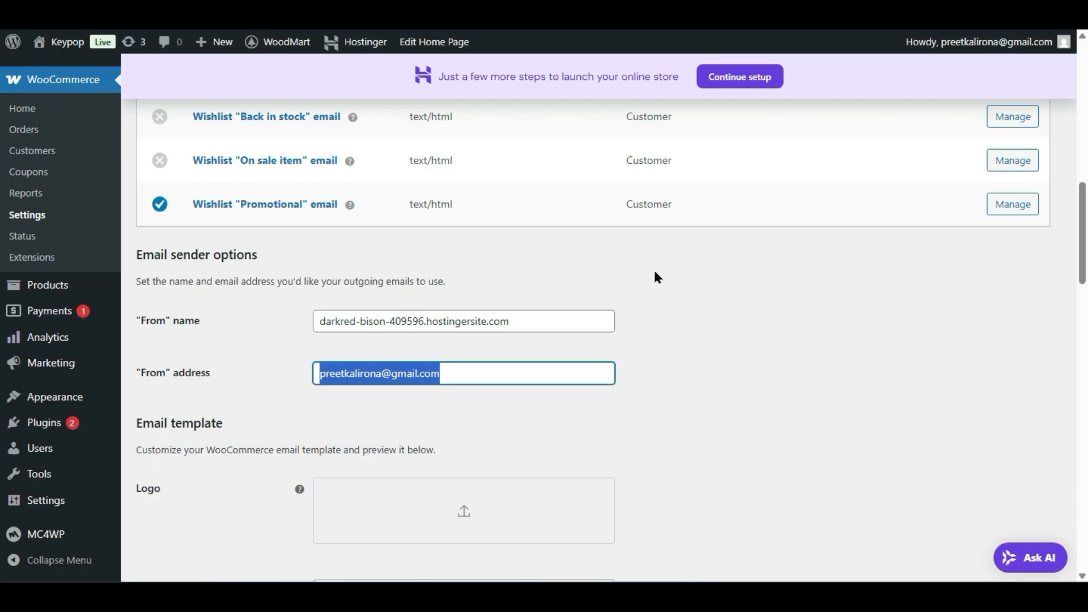
Step: Examine the email template options from logo, header alignment, font and footer text to the color palette and email preview
scroll(299, 394, "down", 2)
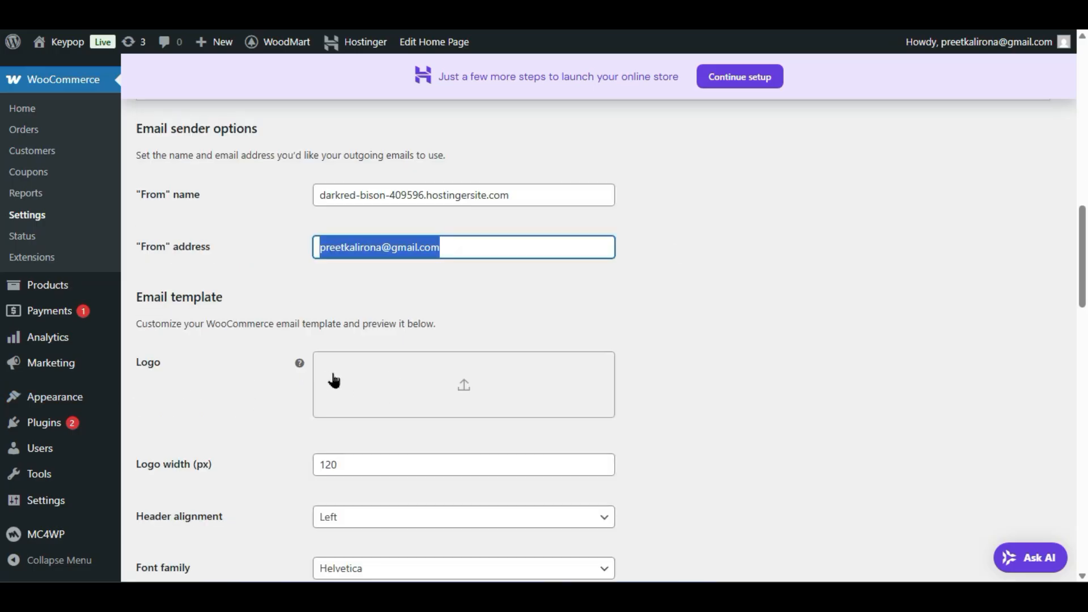
scroll(292, 383, "down", 4)
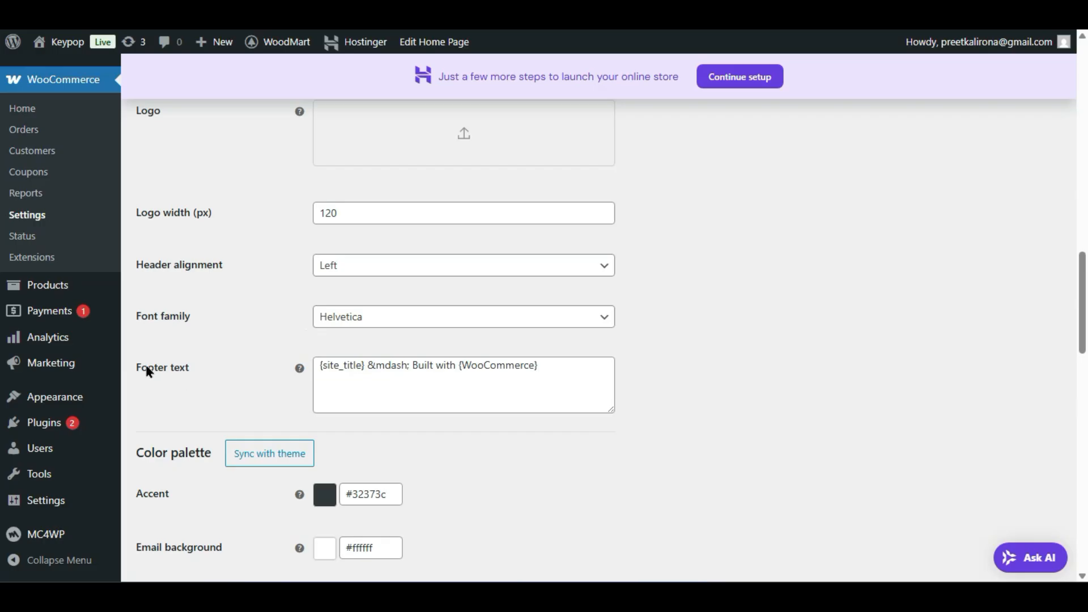
scroll(257, 373, "down", 4)
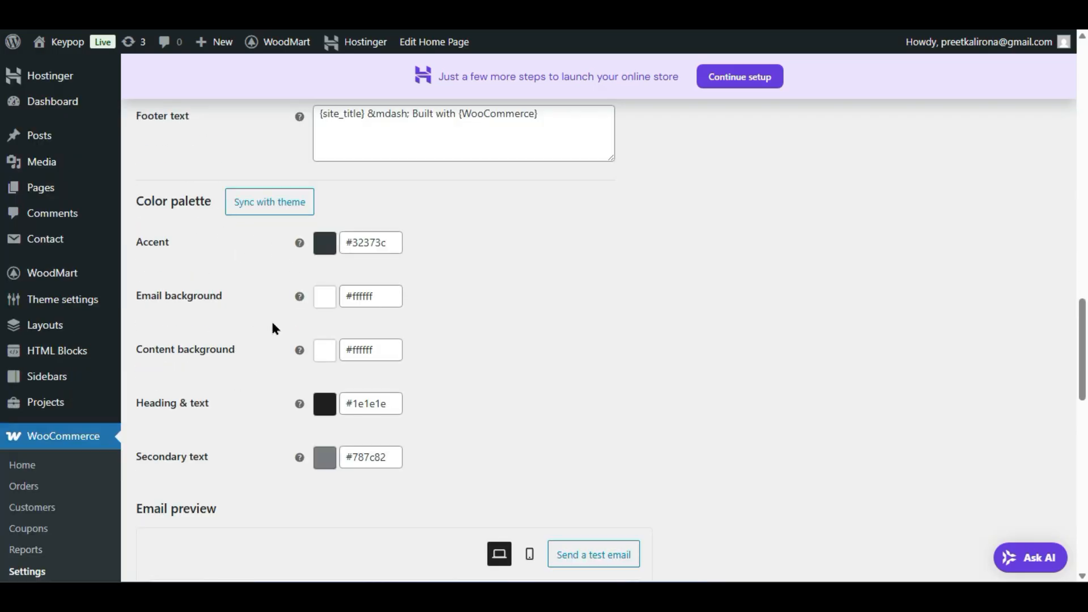
scroll(266, 337, "down", 4)
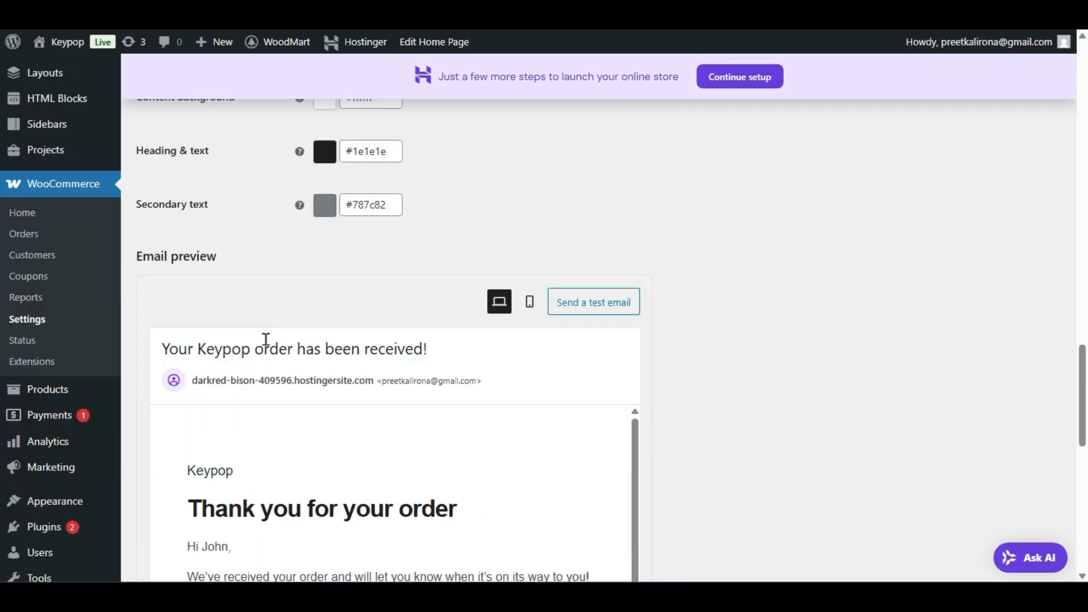
scroll(260, 341, "down", 4)
scroll(257, 345, "up", 6)
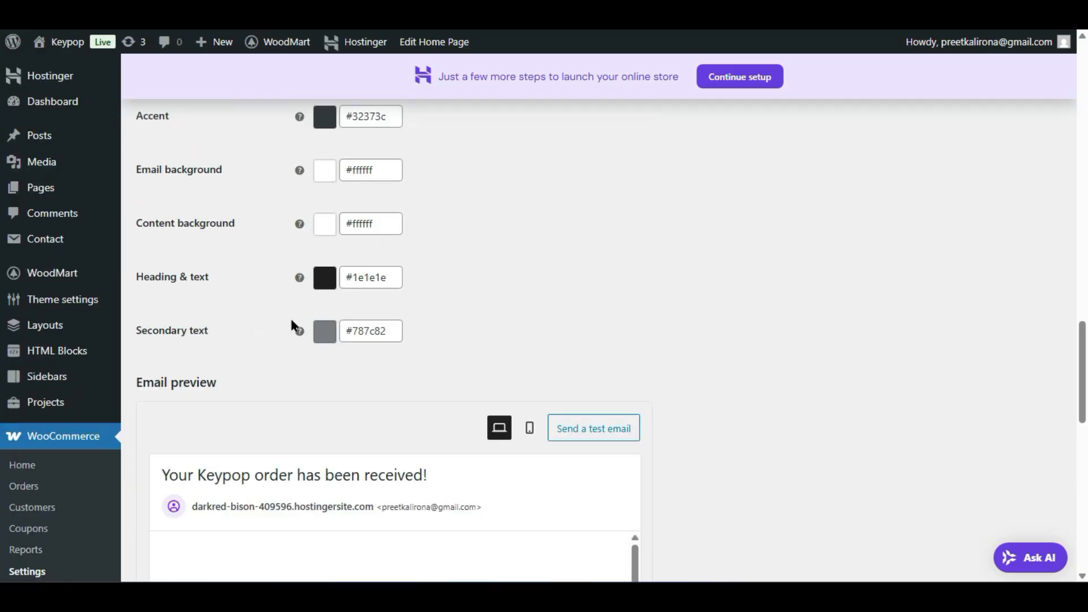
scroll(267, 323, "down", 7)
scroll(278, 337, "up", 7)
scroll(279, 338, "up", 2)
scroll(199, 416, "down", 2)
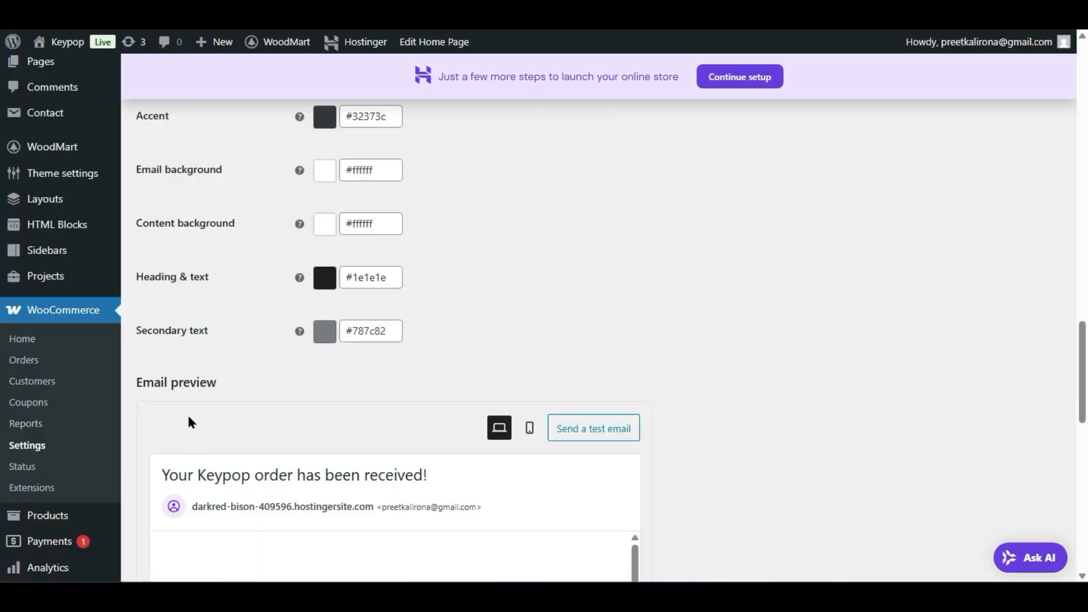
Step: Try a red heading and text color, #f72b2b, for the email template and check it in the email preview
left_click(324, 278)
left_click(388, 347)
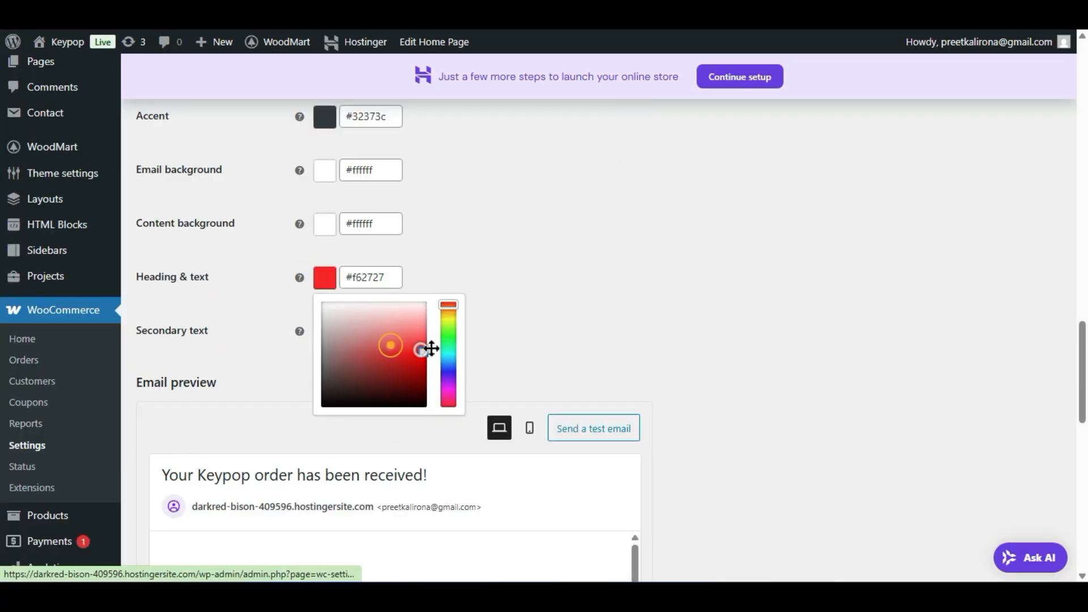
left_click(566, 253)
scroll(550, 255, "down", 6)
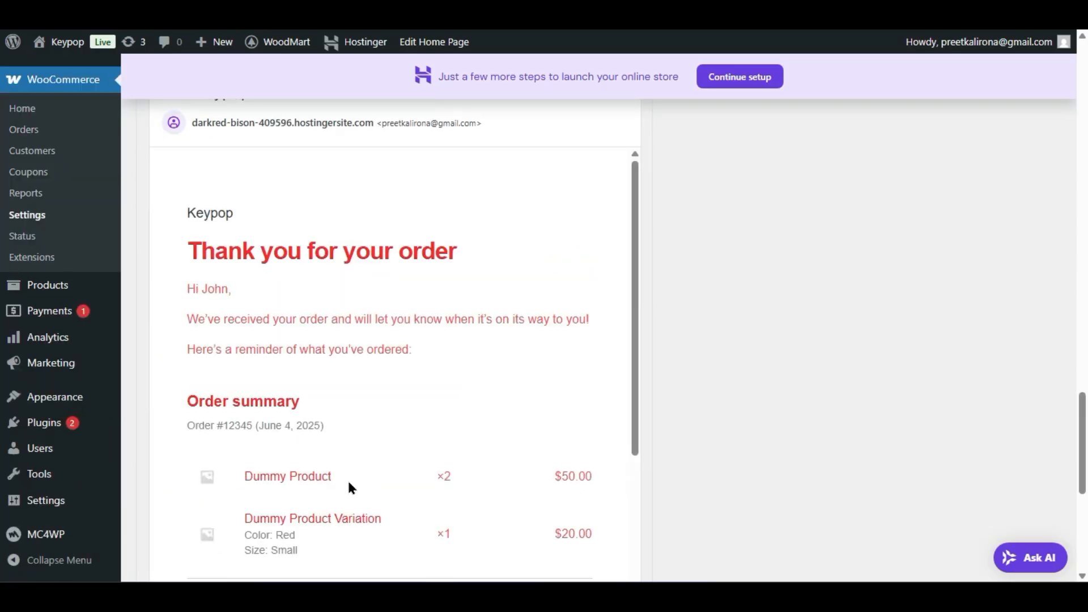
scroll(301, 348, "up", 20)
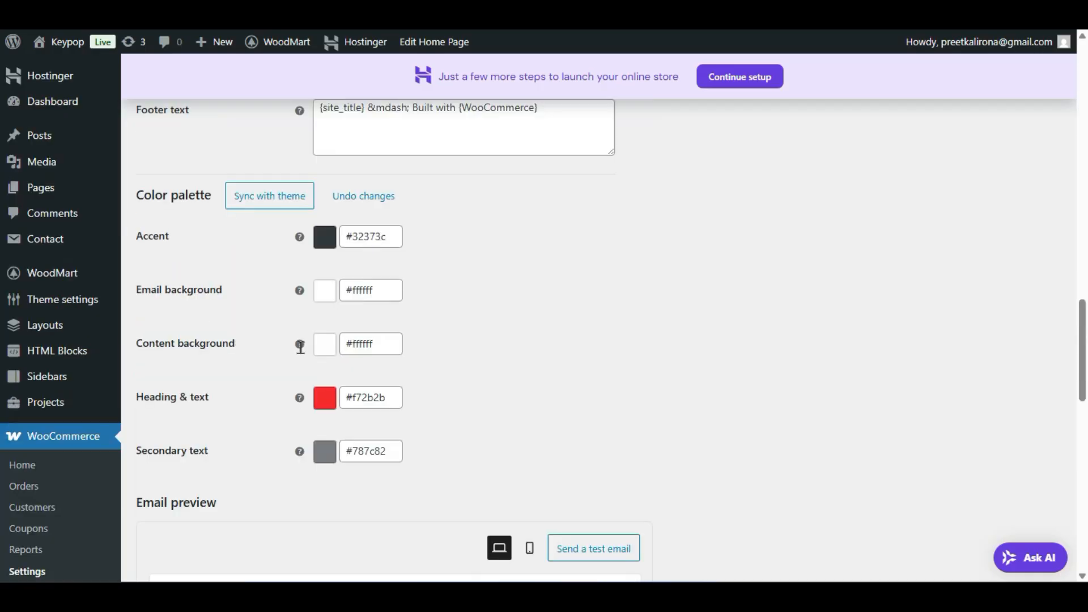
Step: Open the Integration settings without saving the color change, and examine the MaxMind license key and database file path fields
scroll(300, 348, "up", 5)
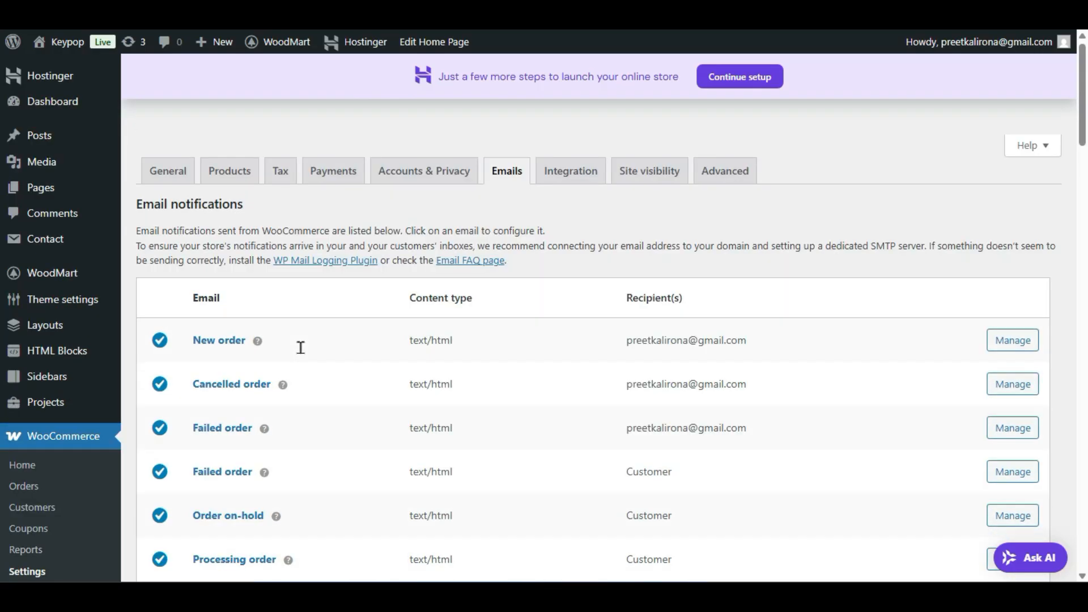
left_click(570, 180)
left_click(605, 78)
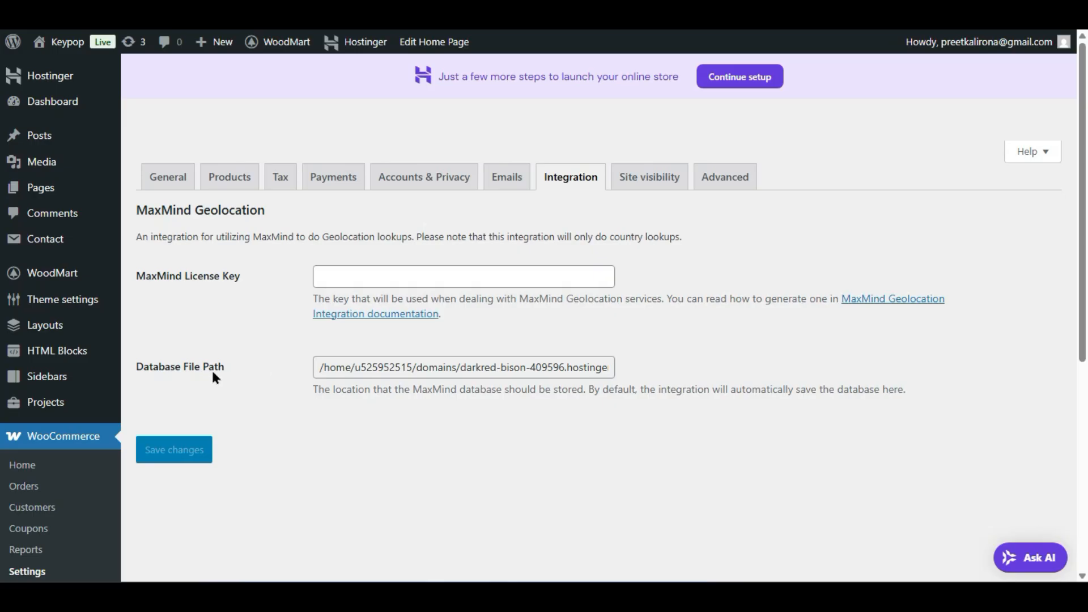
left_click_drag(367, 375, 747, 354)
left_click(702, 426)
Step: Open the Site visibility settings to view the Coming soon and Live options
left_click(631, 171)
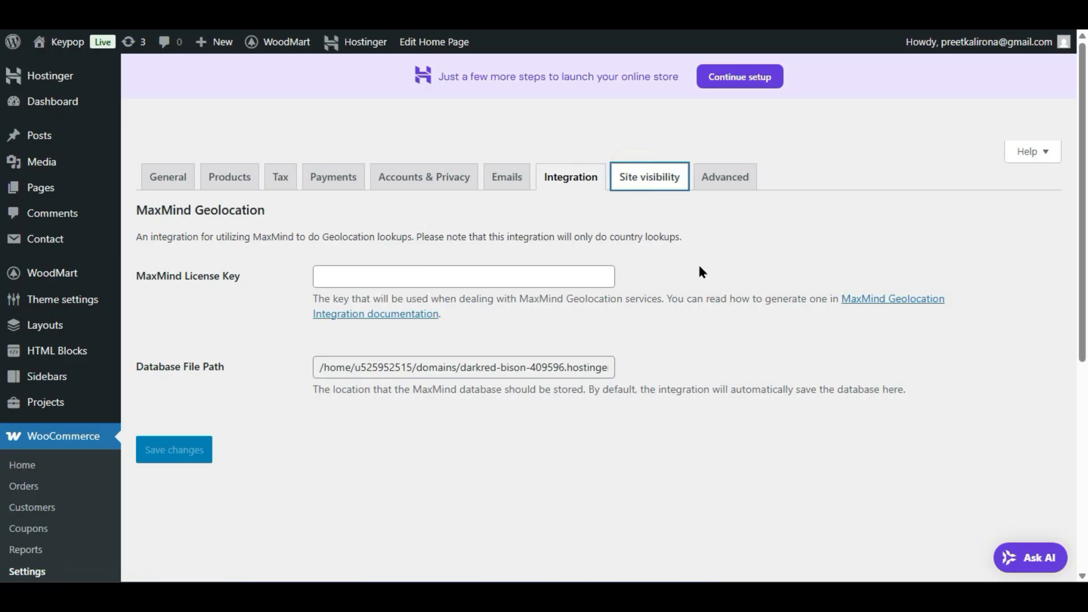
left_click(668, 179)
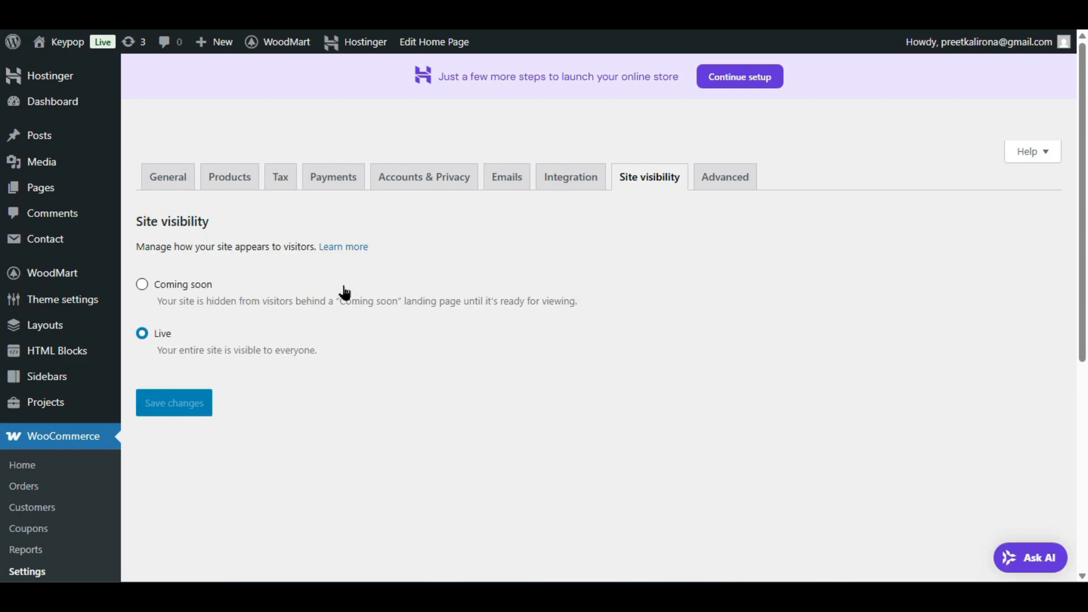
Step: Try the Coming soon visibility option to view its store-page and private-link settings, and switch the site back to Live
left_click(141, 286)
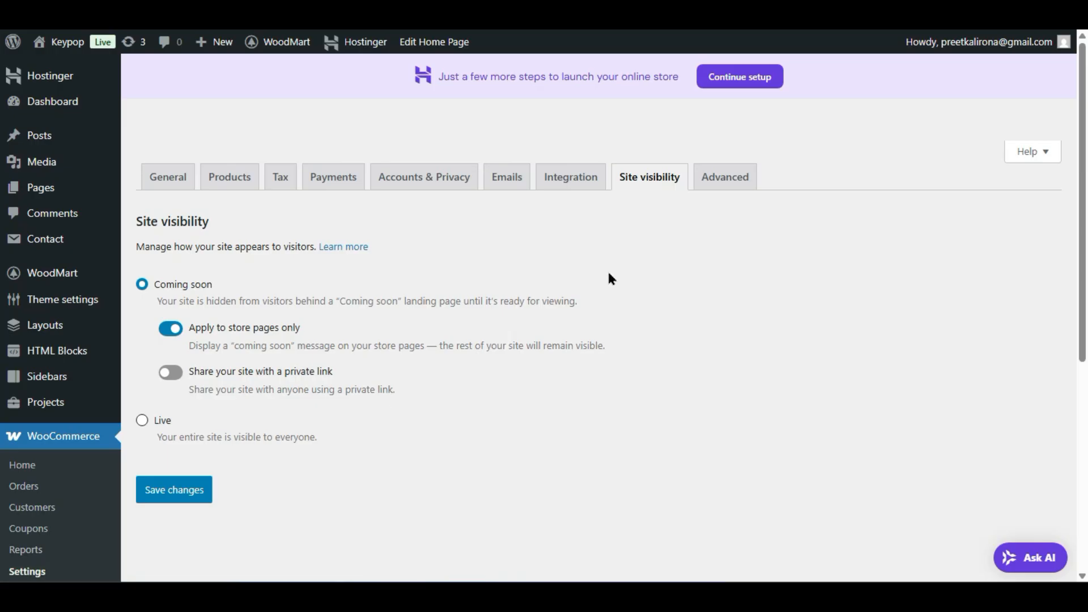
left_click(142, 422)
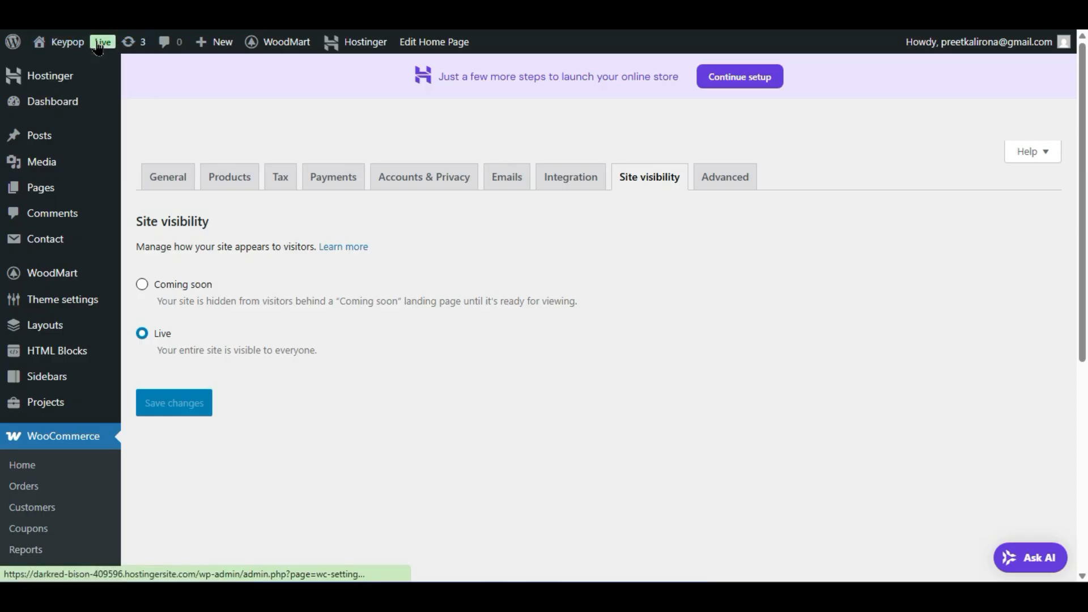
left_click(141, 285)
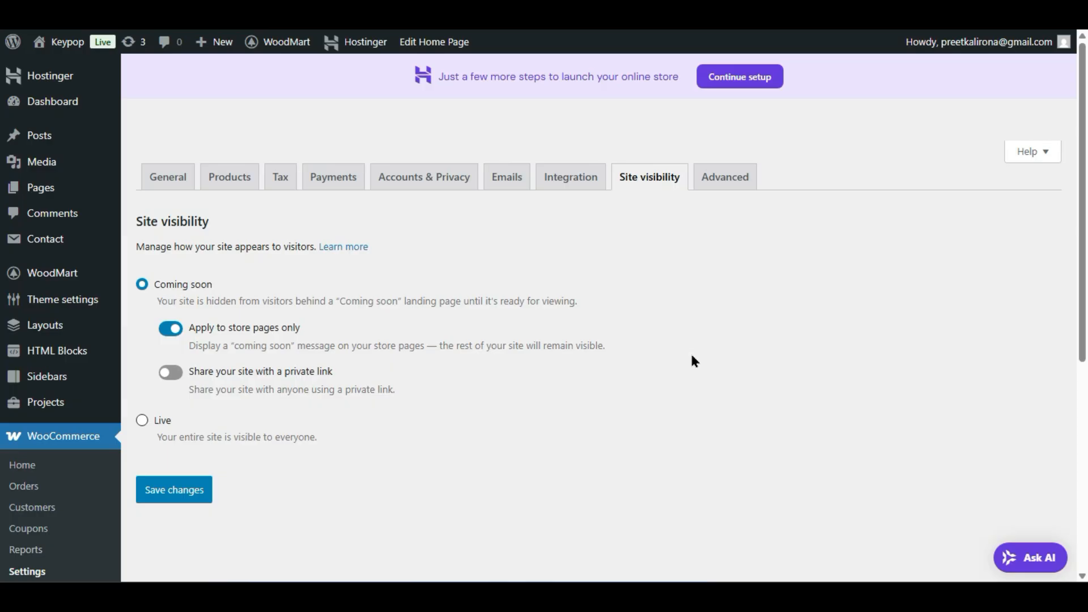
left_click(141, 420)
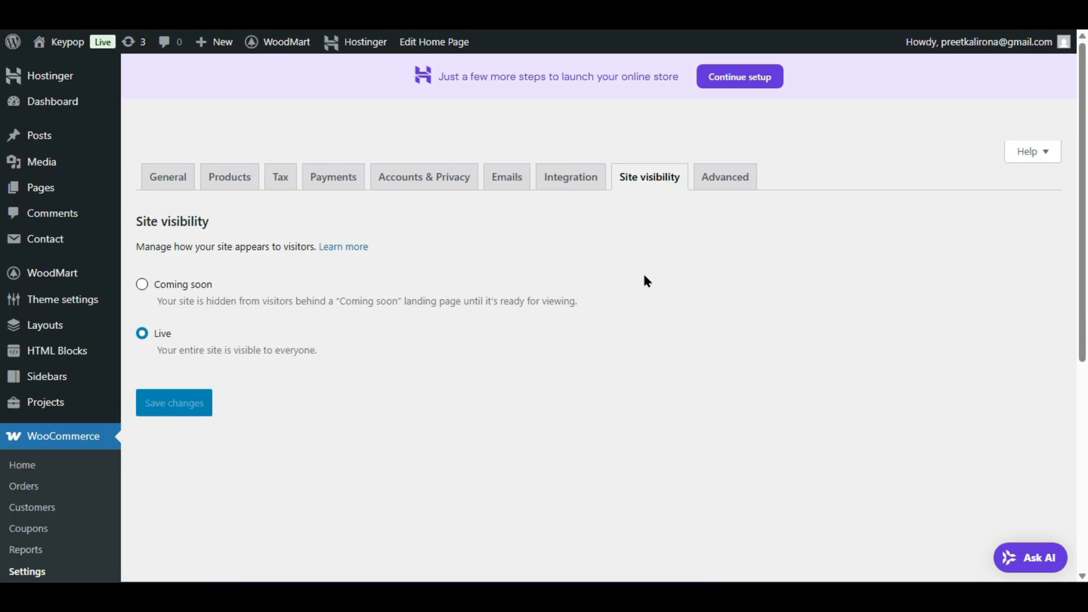
Step: Open the Advanced settings without saving the visibility page, and choose Cart (ID: 8) as the cart page
left_click(719, 177)
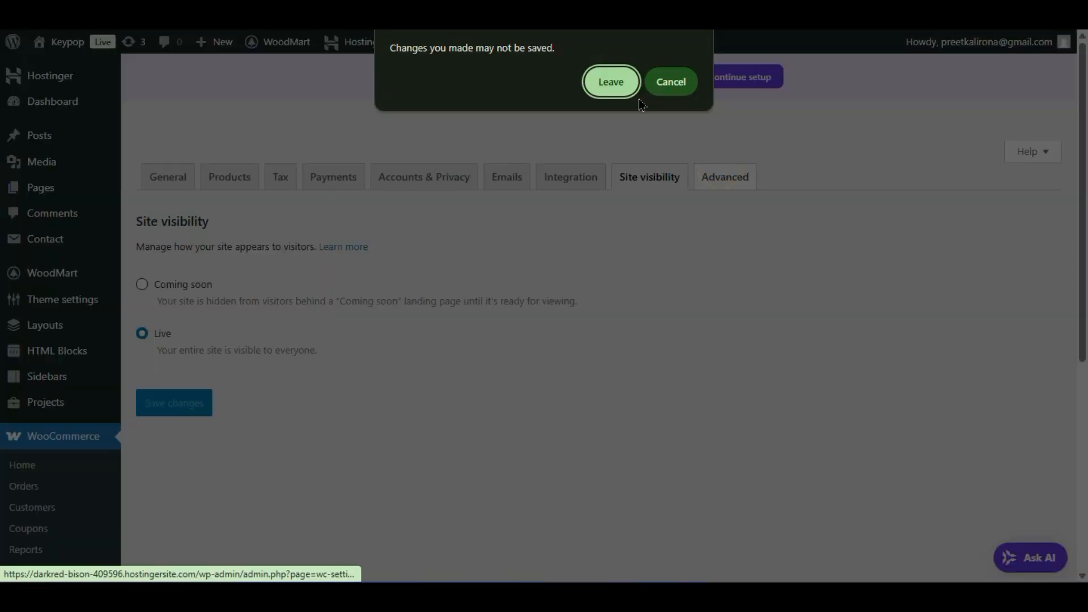
left_click(608, 80)
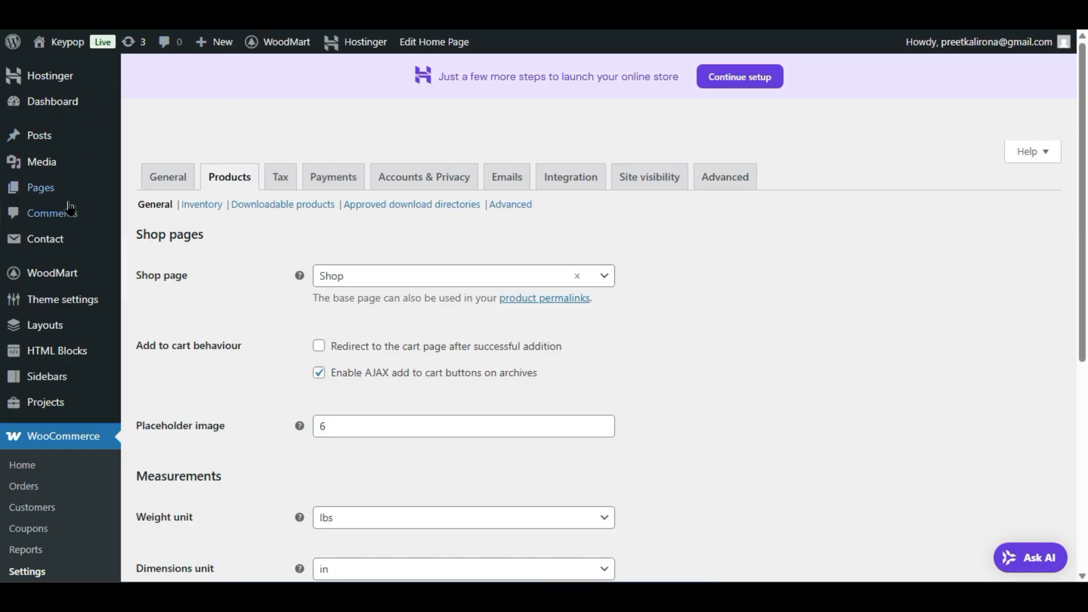
mouse_move(77, 195)
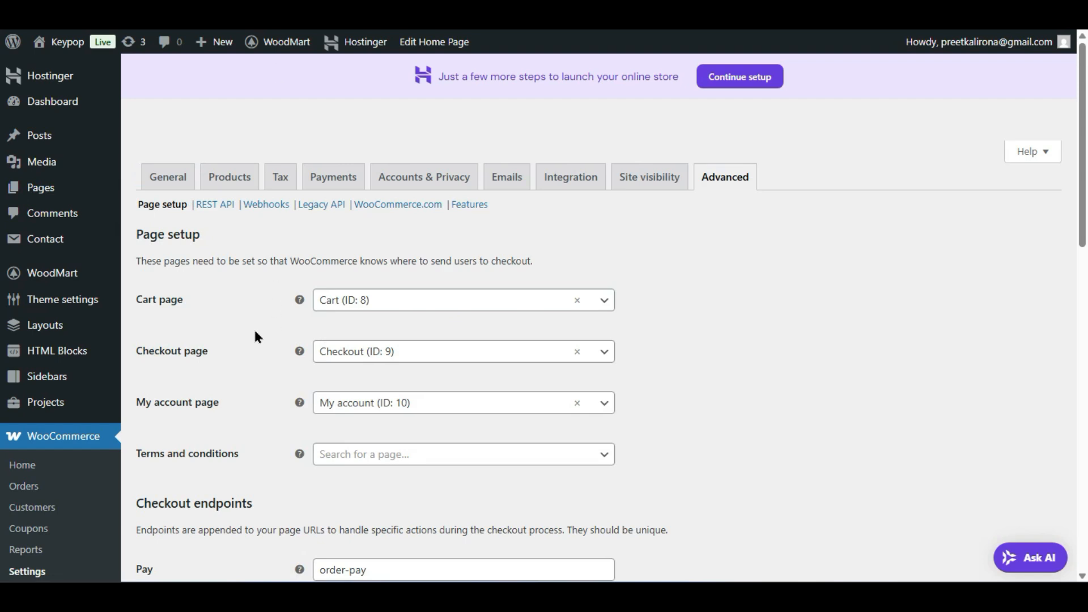
left_click(349, 301)
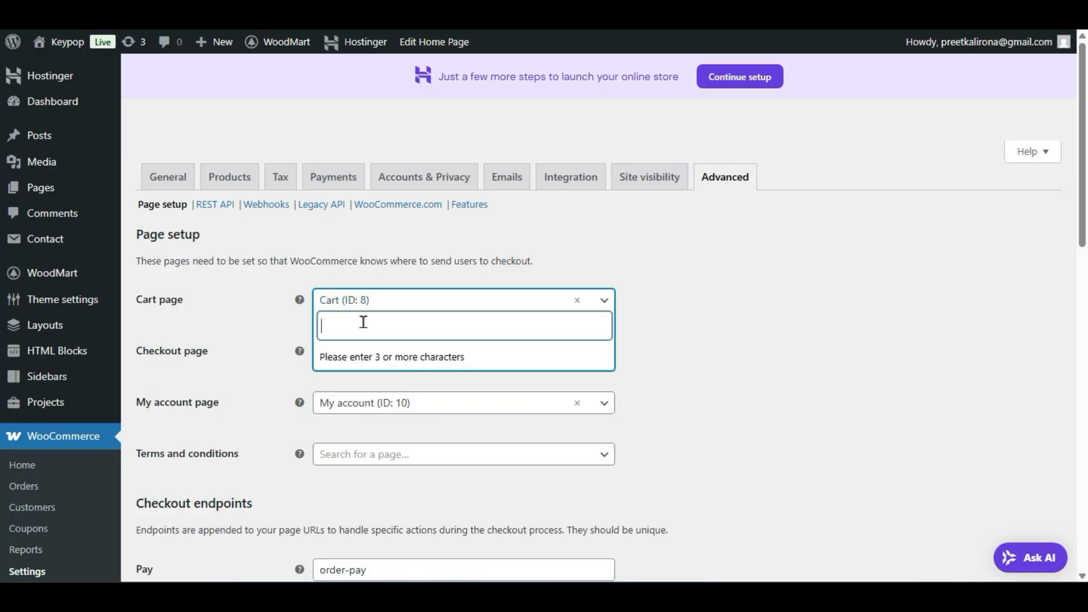
type("ca")
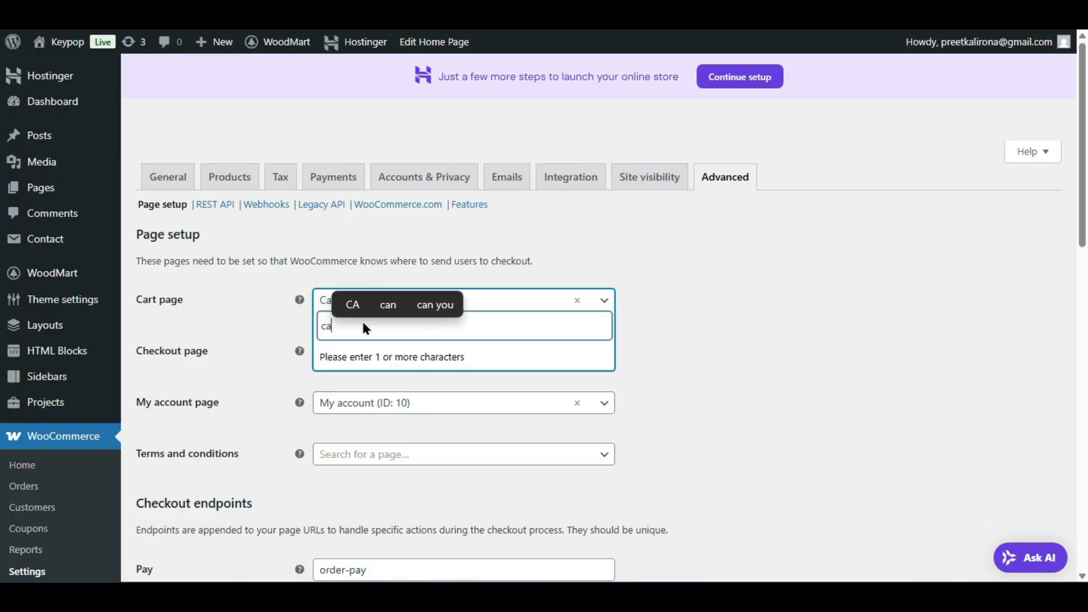
type("r")
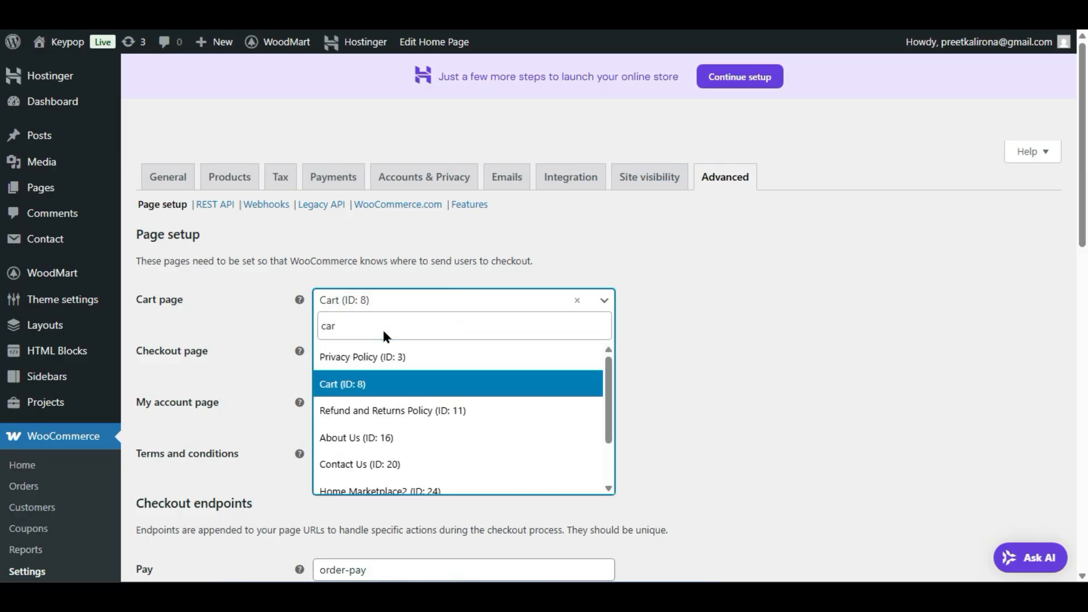
left_click(354, 382)
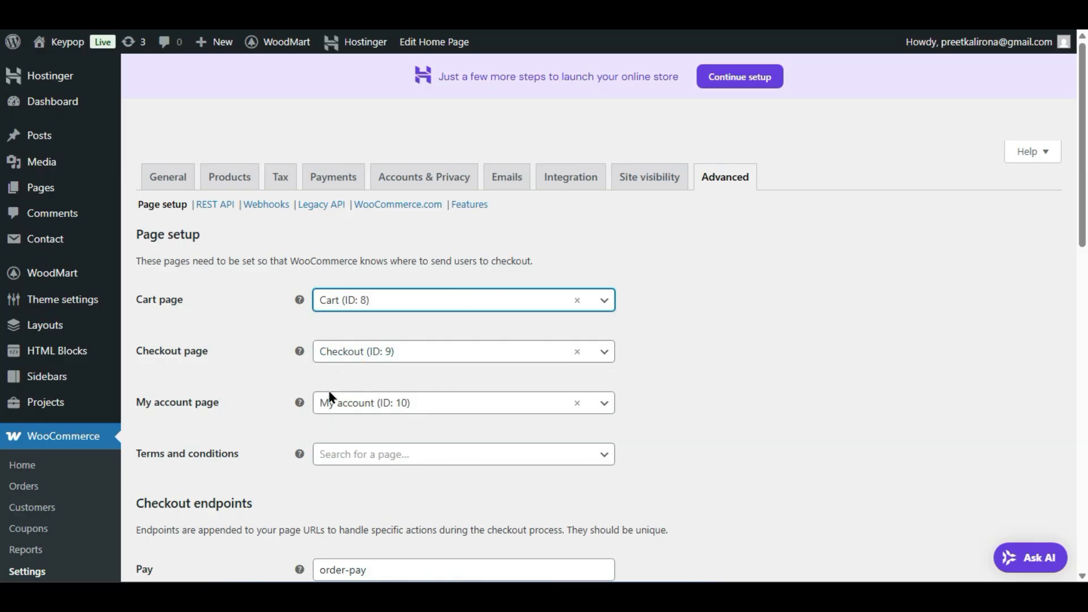
Step: Search for "term" among the pages for Terms and conditions, and leave the selection without choosing a page
scroll(271, 425, "down", 2)
left_click(365, 328)
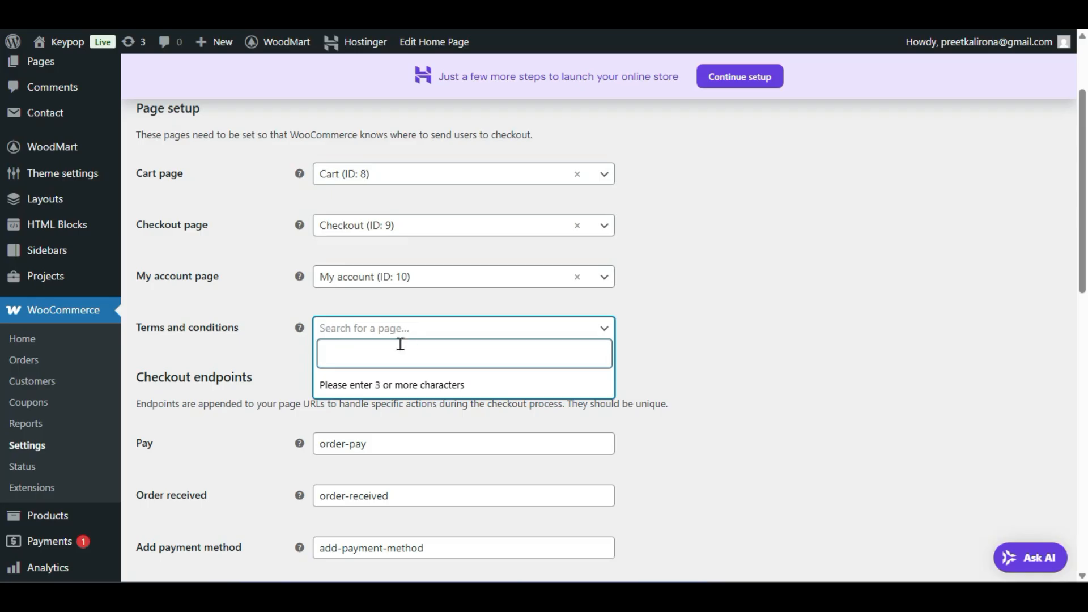
left_click(196, 386)
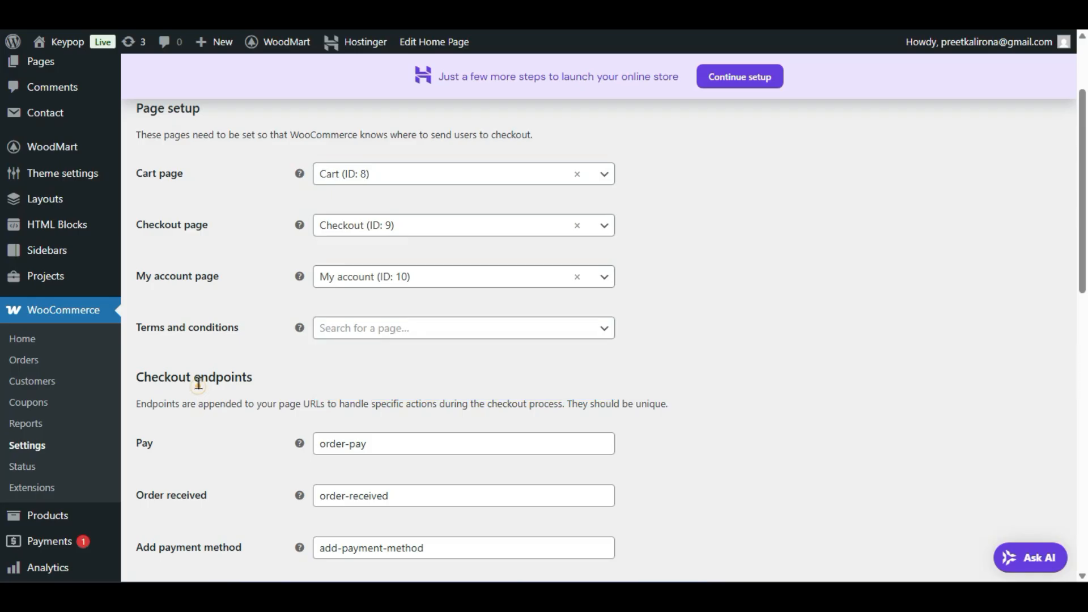
left_click_drag(137, 334, 236, 339)
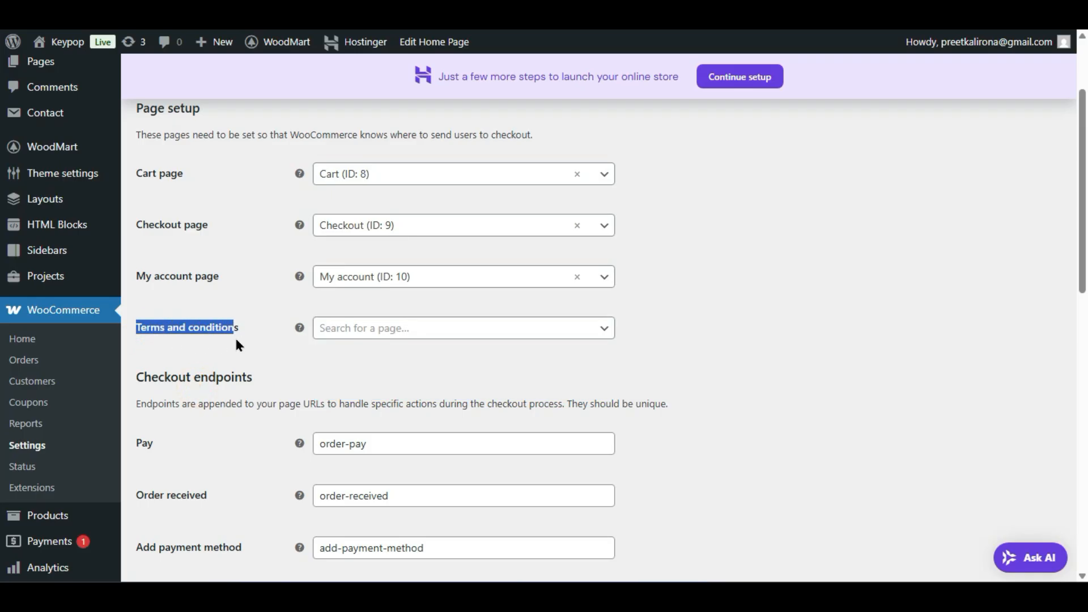
left_click(242, 340)
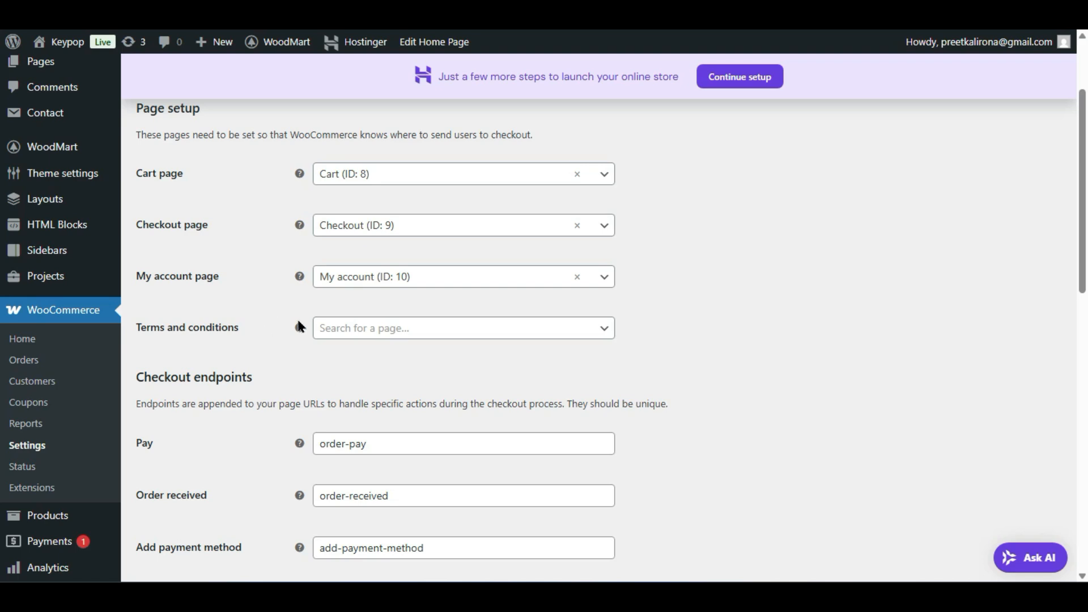
left_click(359, 334)
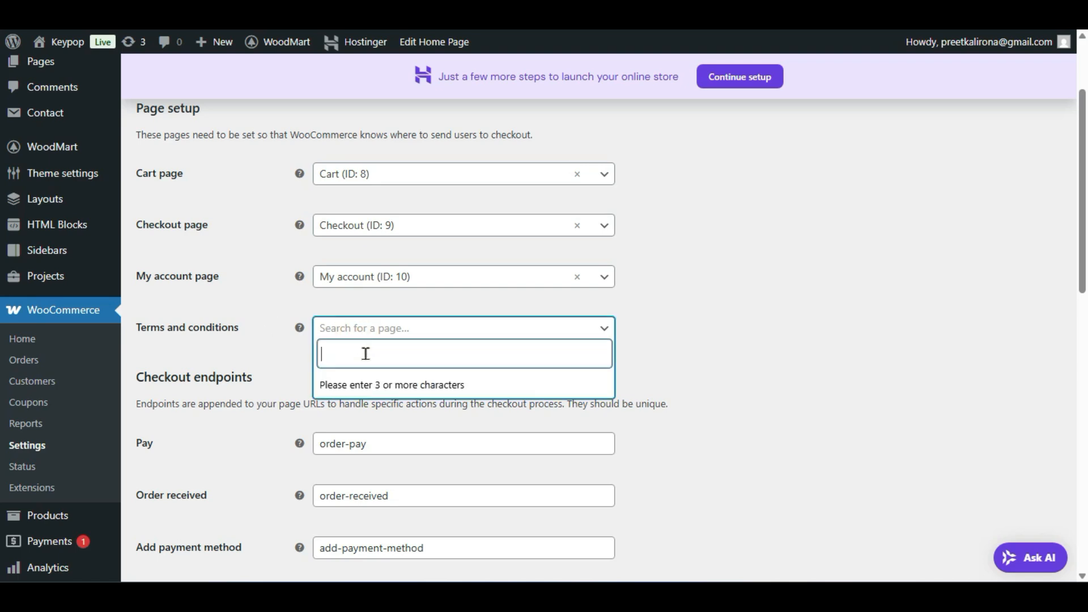
type("term")
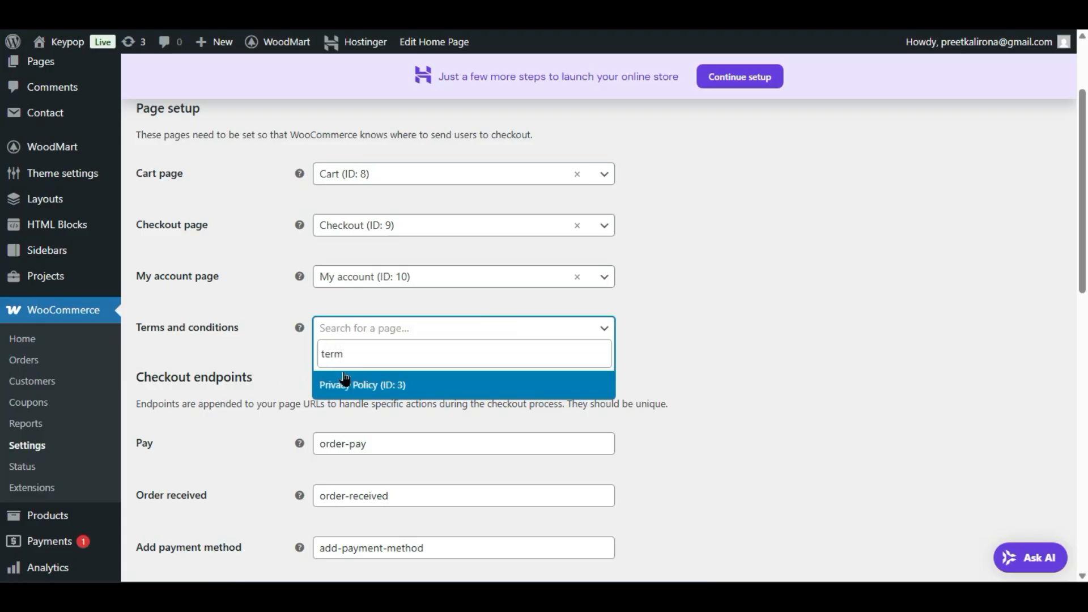
left_click(280, 358)
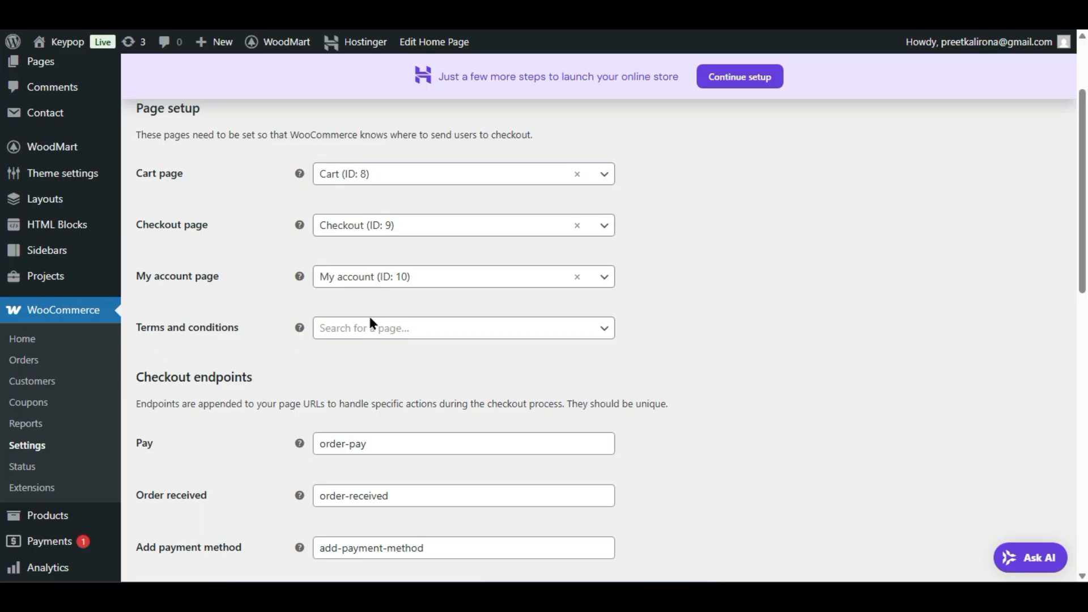
Step: Examine the checkout endpoints and account endpoints in the page setup settings
scroll(285, 447, "down", 5)
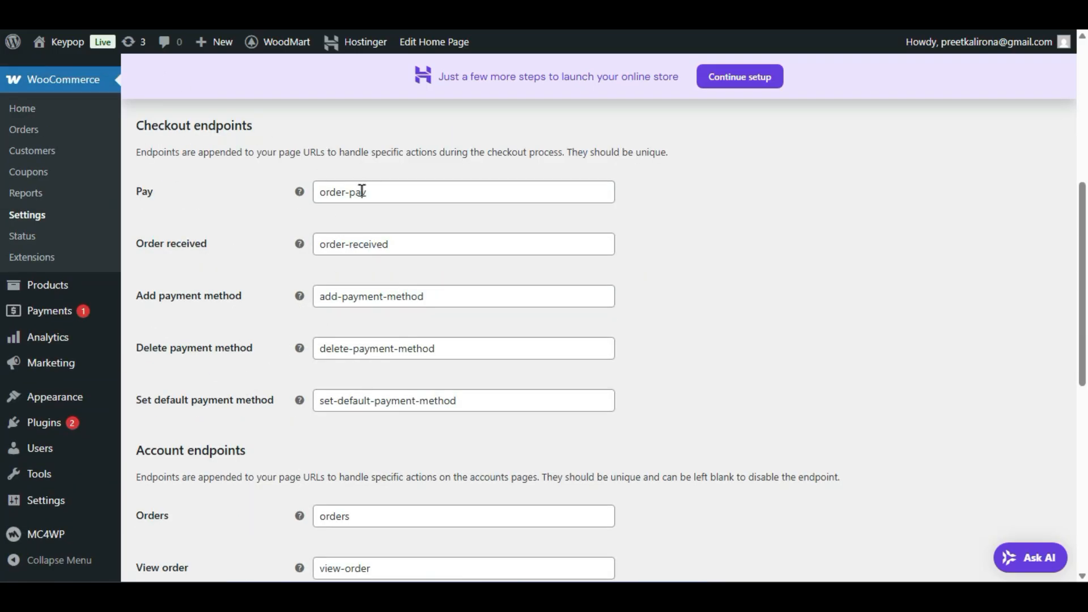
triple_click(400, 244)
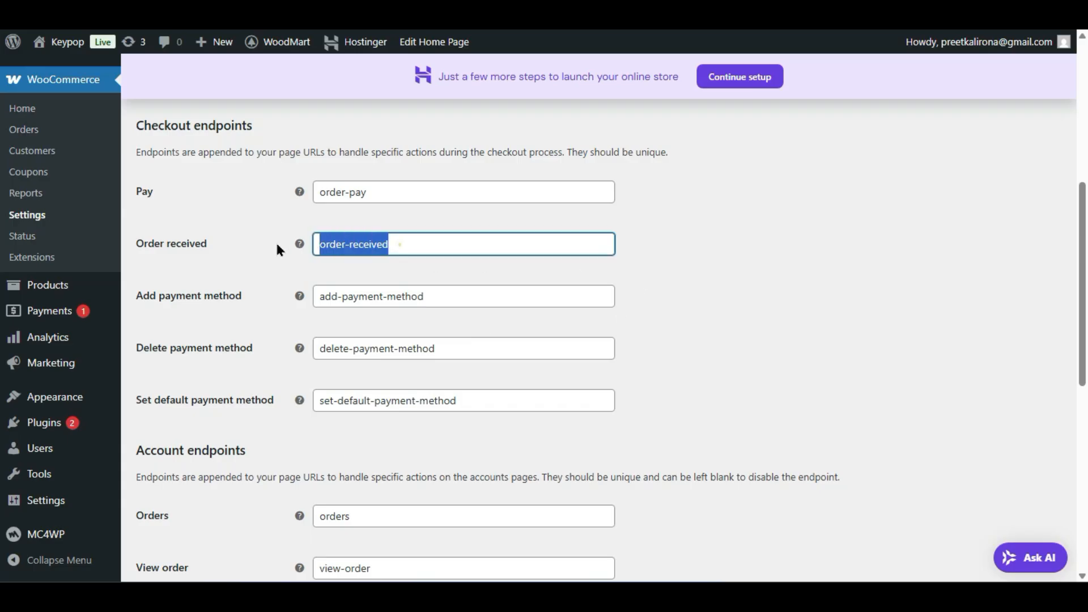
left_click(244, 307)
scroll(357, 247, "down", 9)
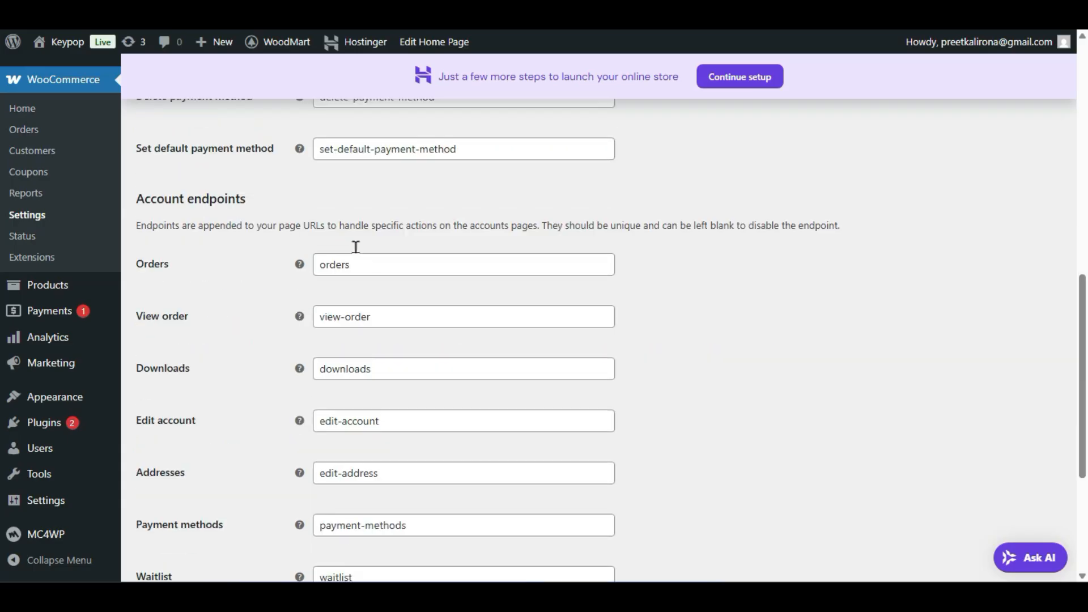
scroll(548, 401, "up", 15)
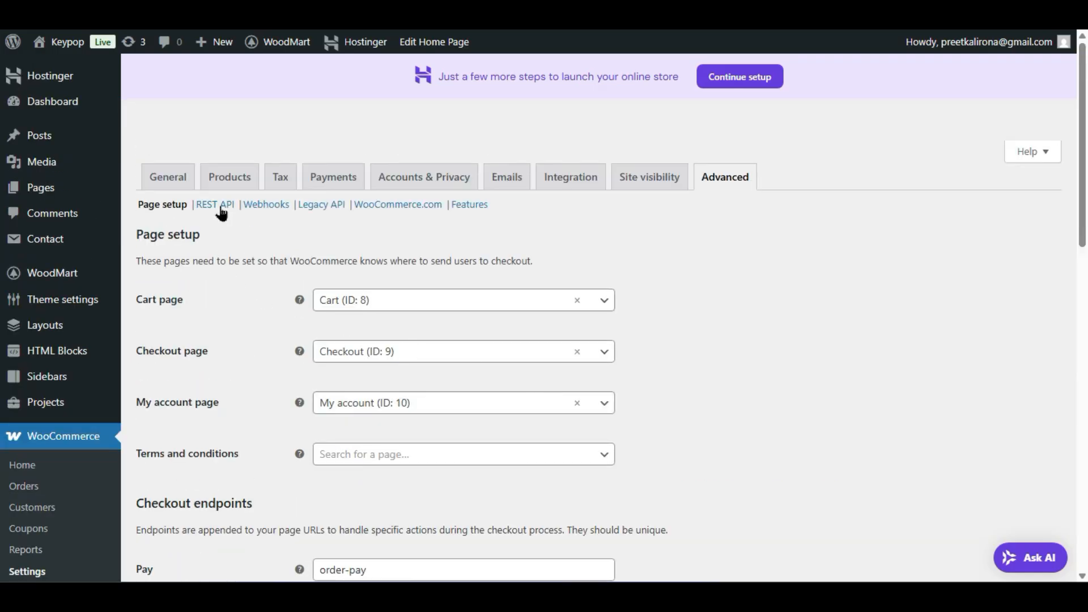
Step: Open the REST API settings, start a new API key, and view the available permission options without changing them
left_click(219, 213)
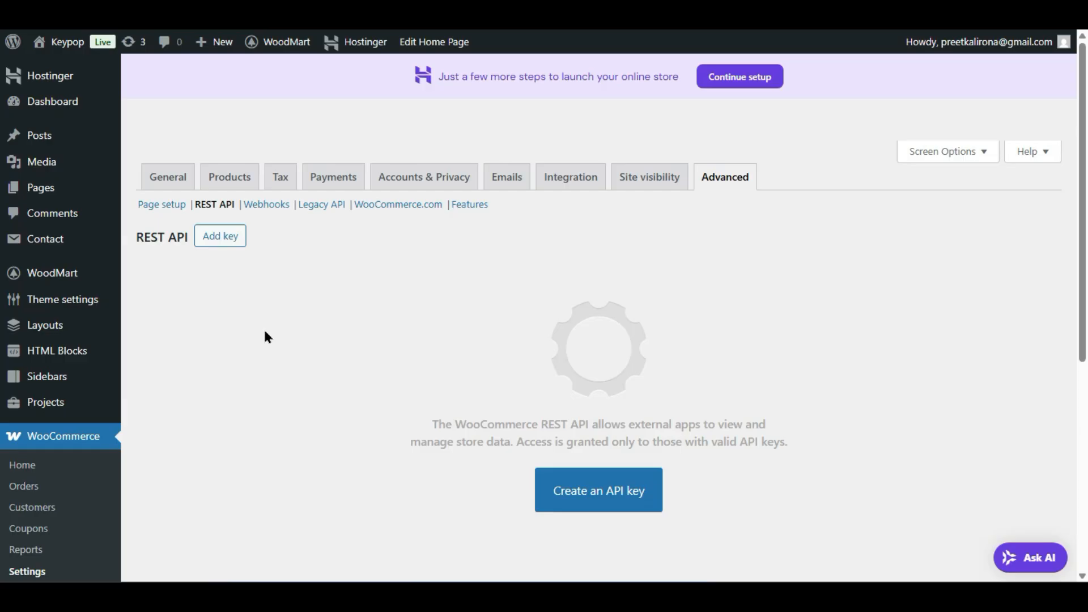
scroll(268, 337, "down", 2)
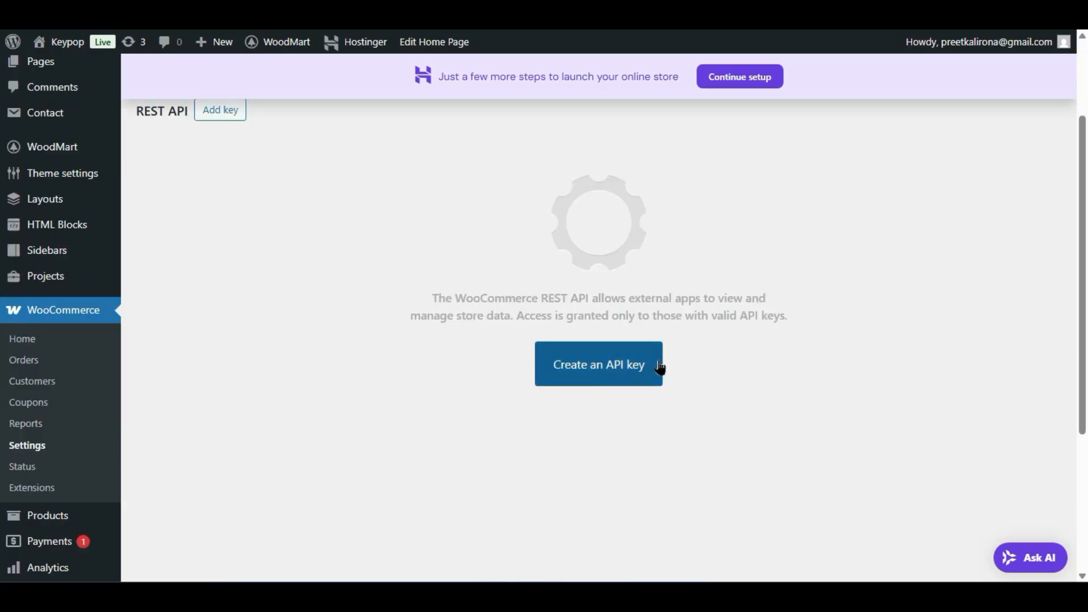
left_click(625, 368)
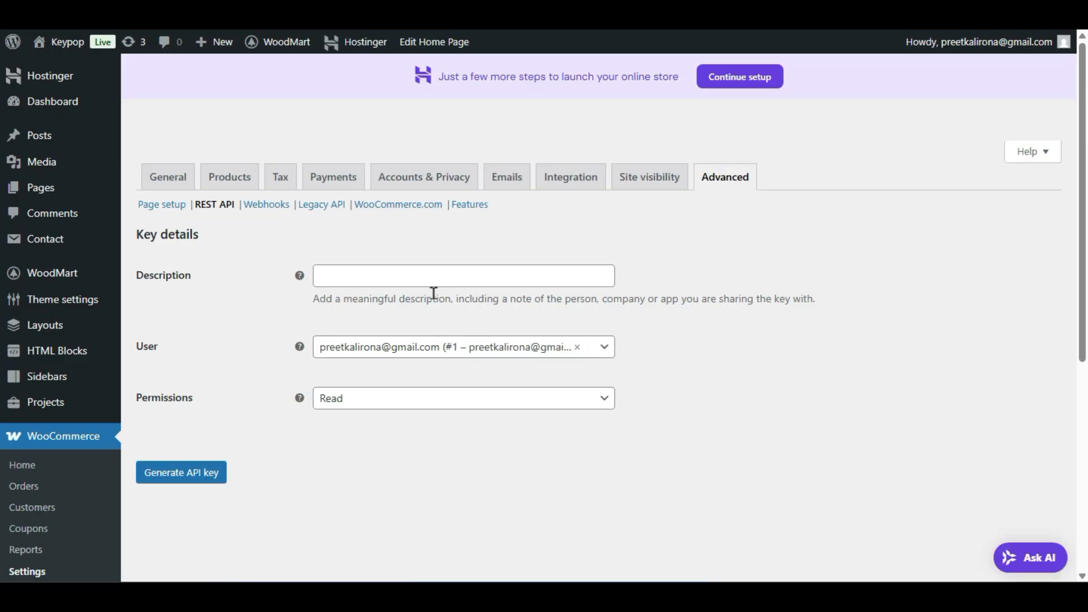
left_click(425, 399)
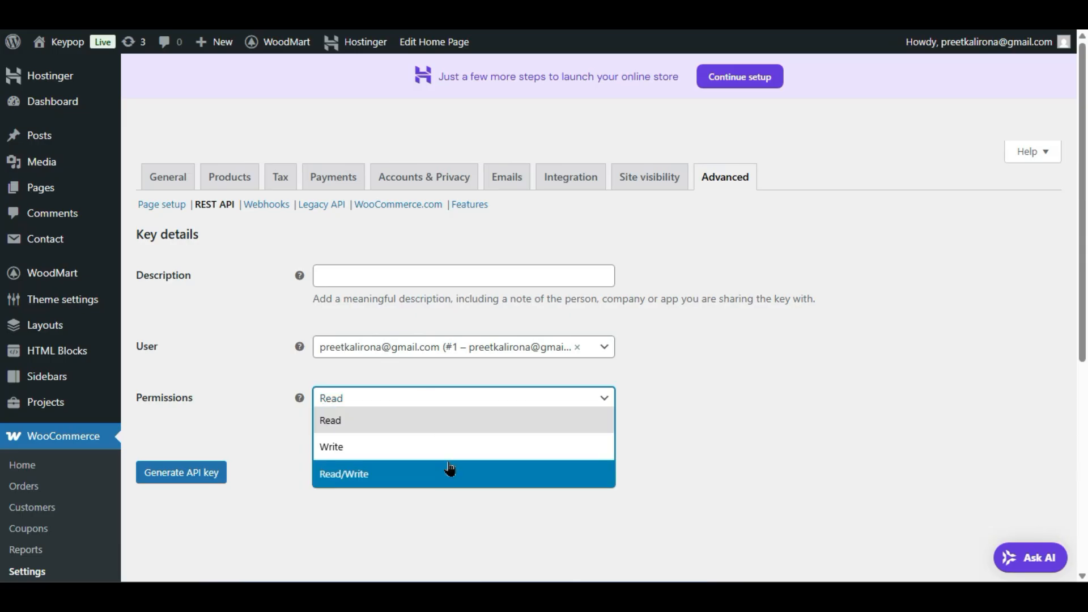
left_click(499, 517)
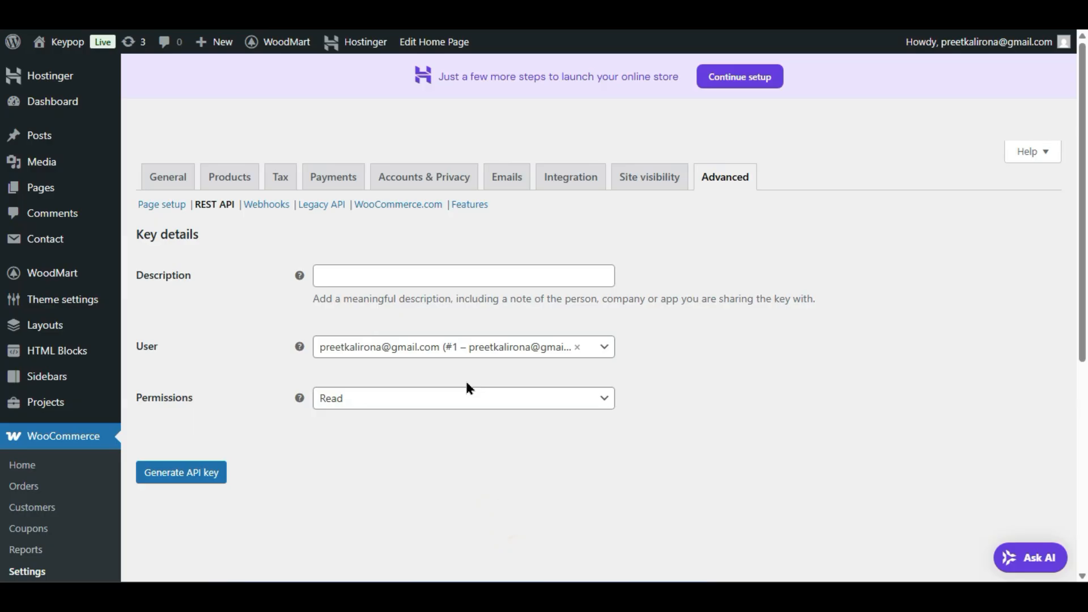
Step: Open the Webhooks settings, read their description, and start a new webhook to view its data fields
left_click(281, 204)
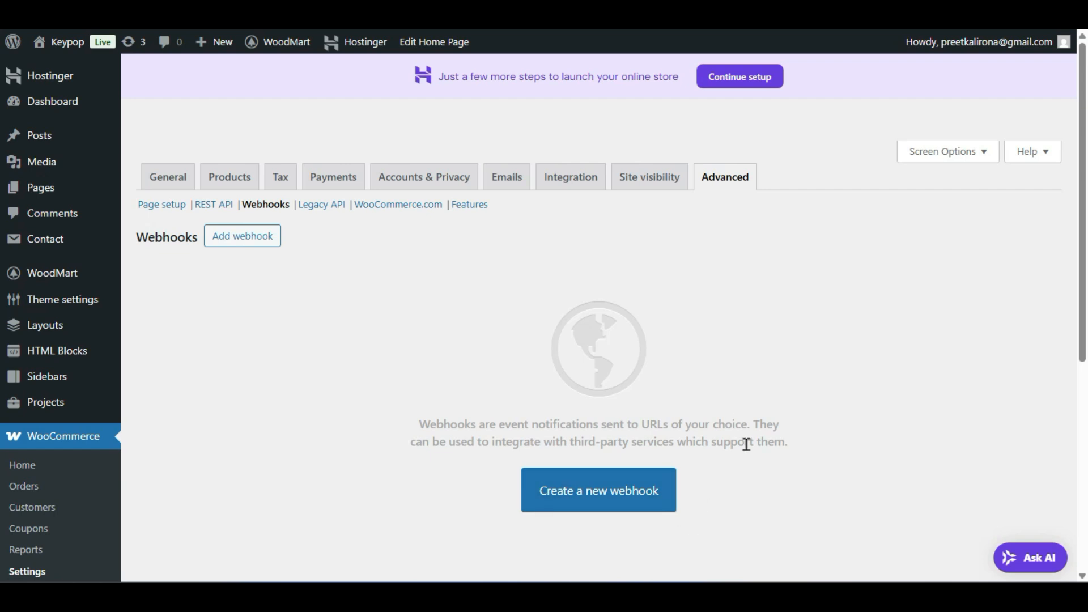
left_click_drag(392, 445, 787, 447)
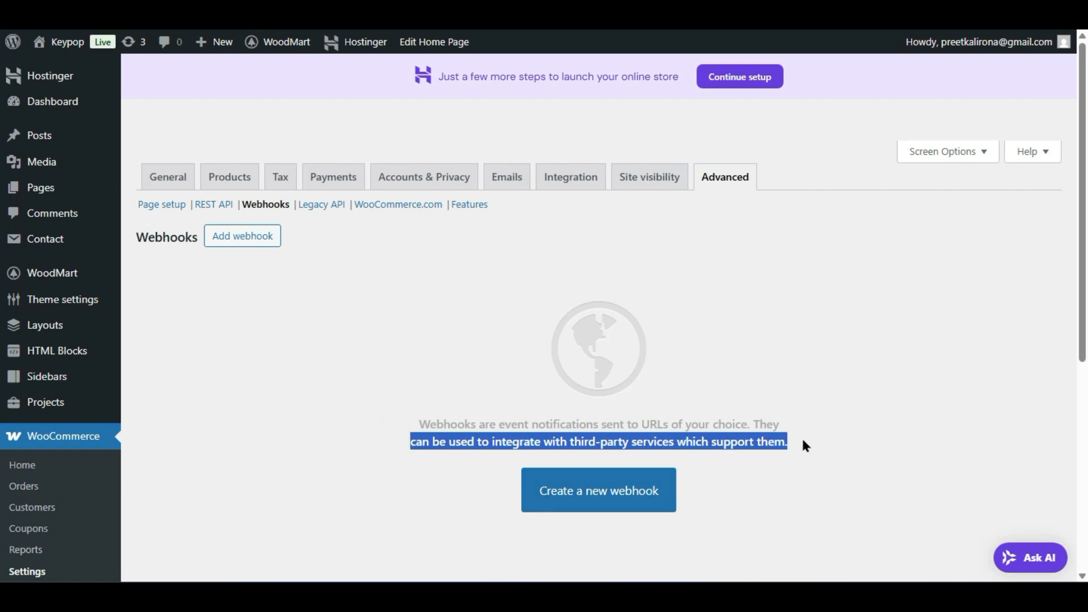
left_click(804, 443)
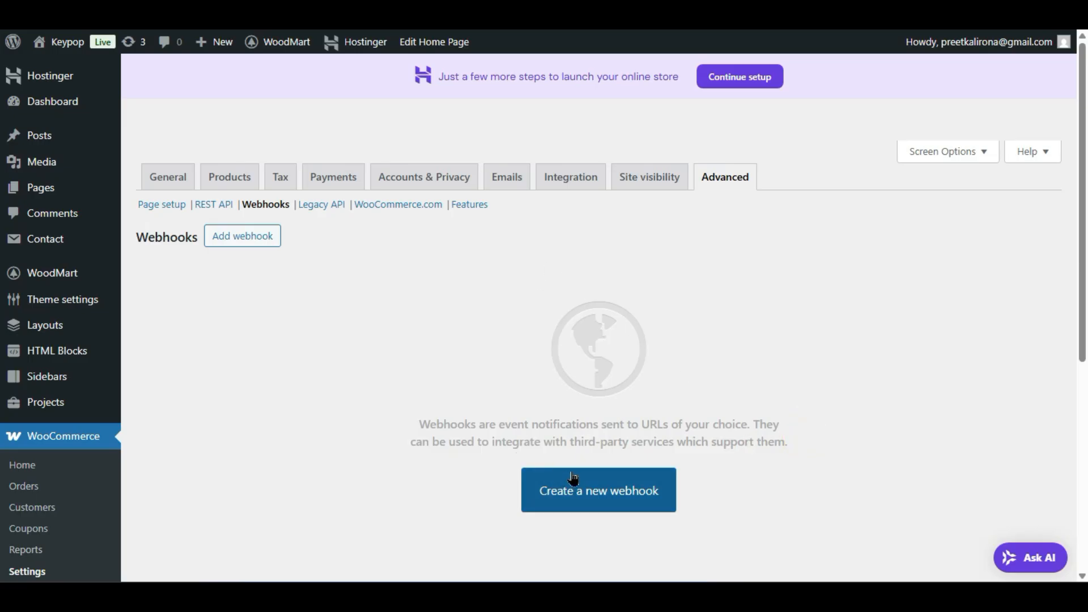
left_click(589, 481)
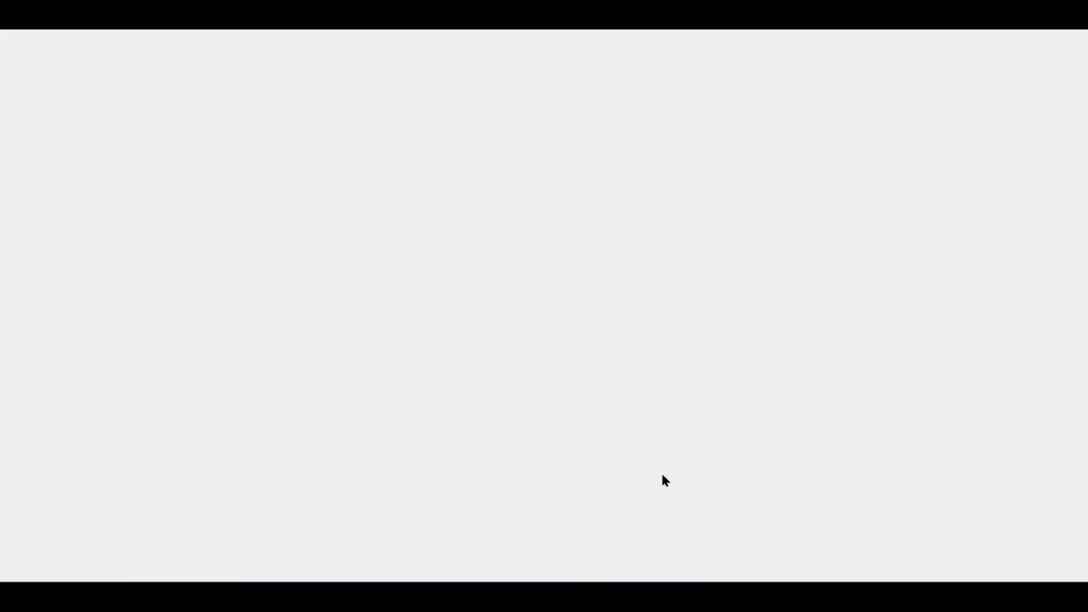
scroll(645, 483, "down", 2)
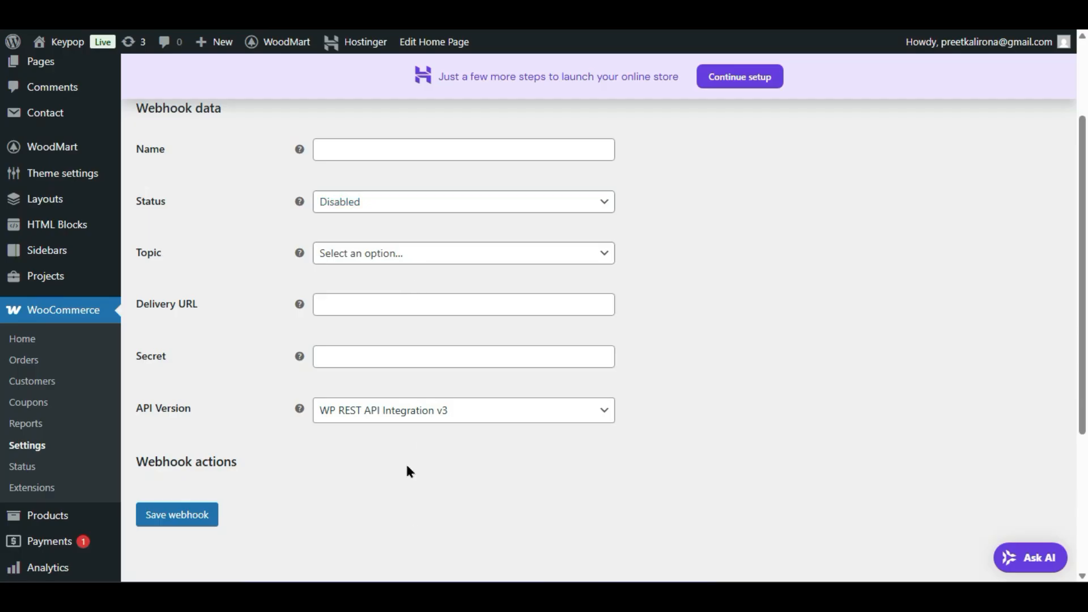
Step: Look at the API Version and Status options in the new webhook form
left_click(373, 409)
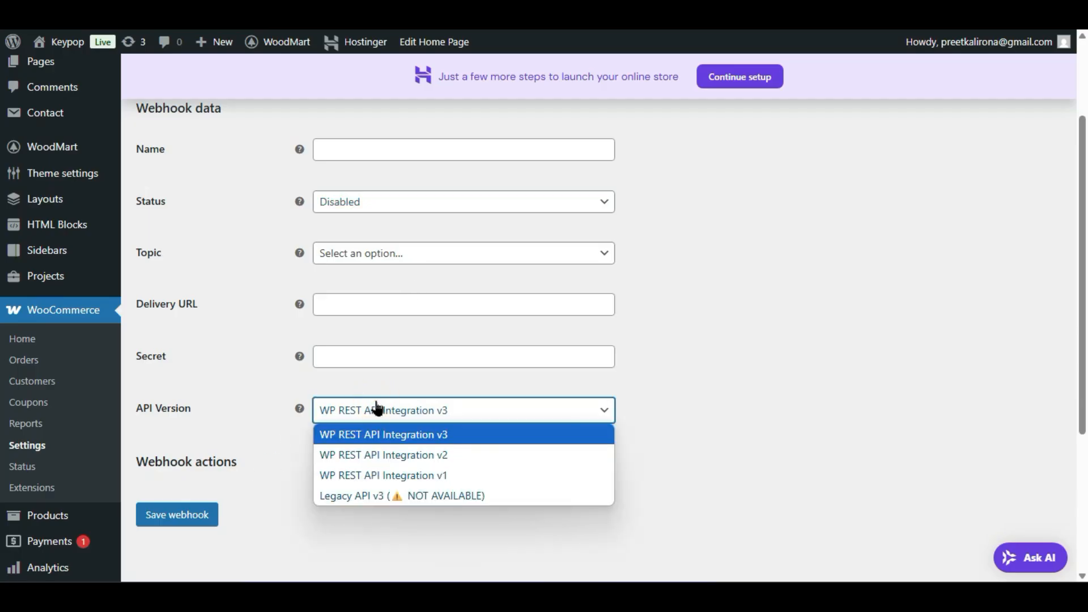
left_click(377, 408)
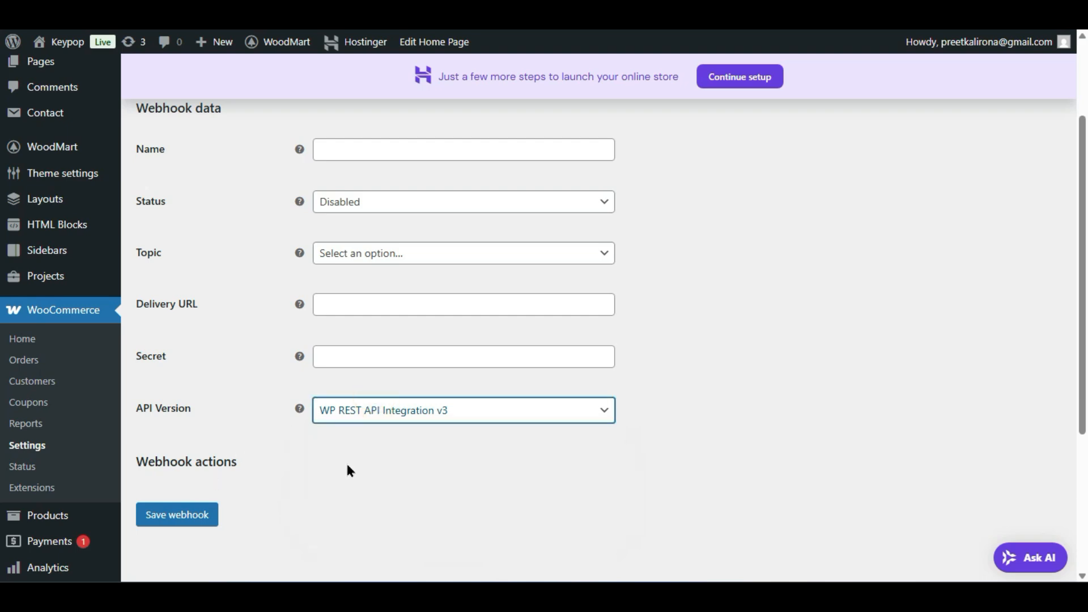
left_click(351, 302)
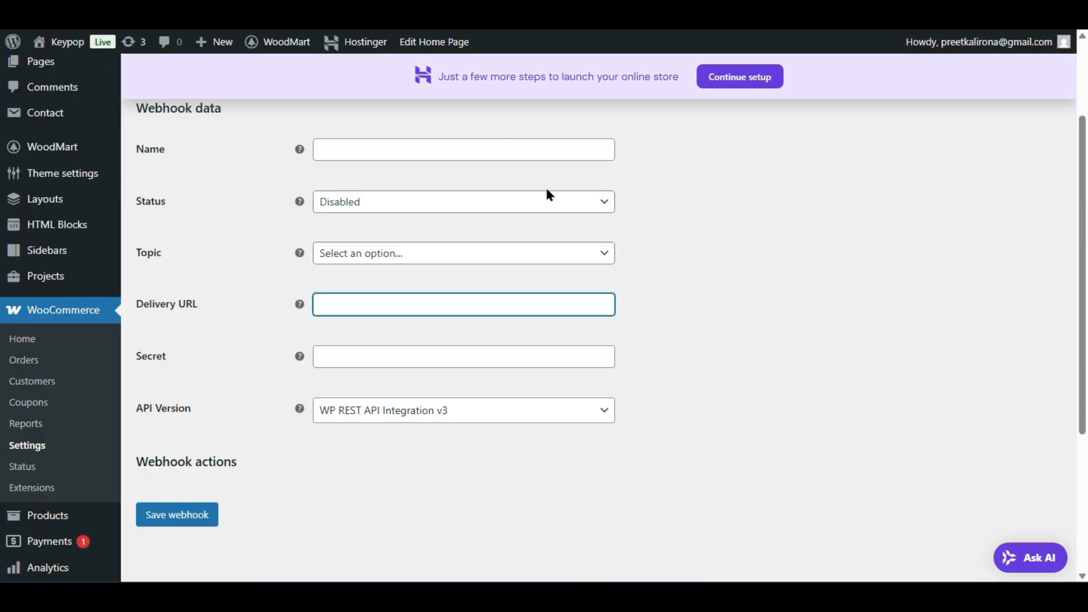
left_click(459, 203)
left_click(454, 200)
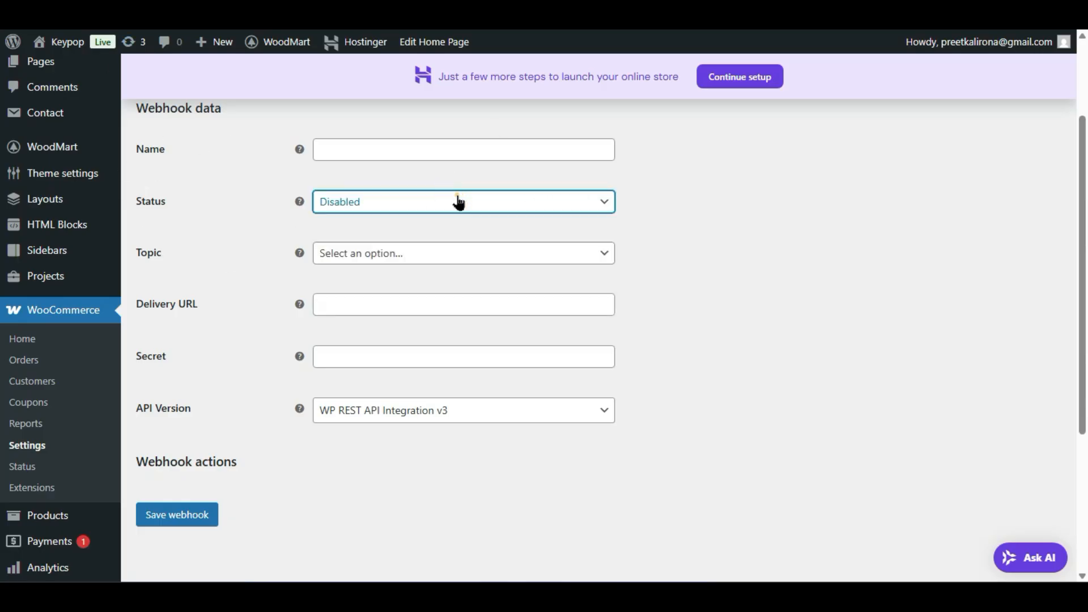
Step: Set the webhook's topic to Action and go through its Action event and Delivery URL fields
left_click(457, 266)
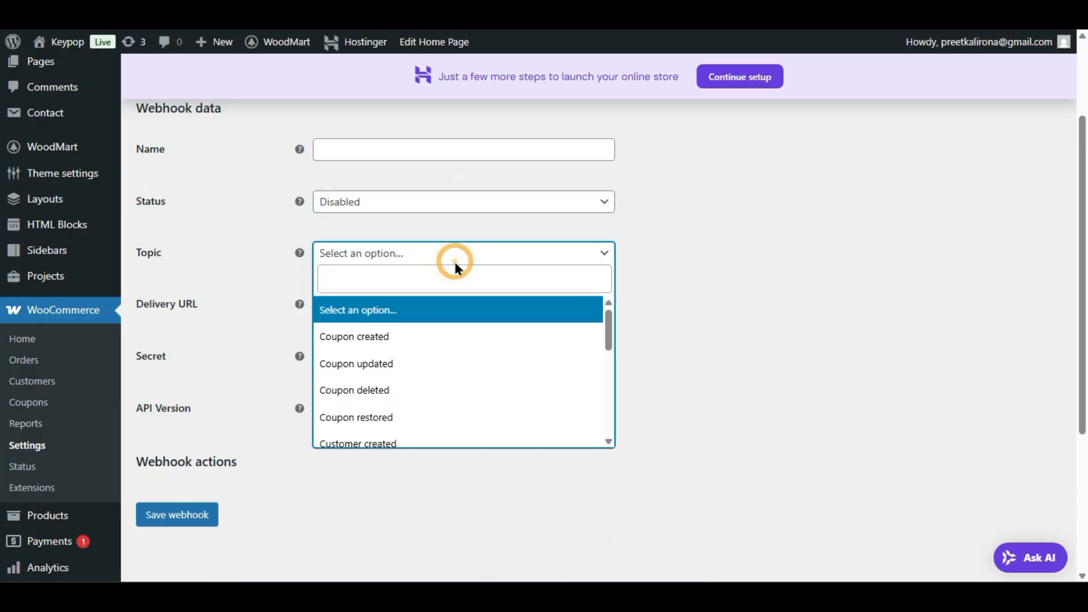
scroll(468, 368, "down", 5)
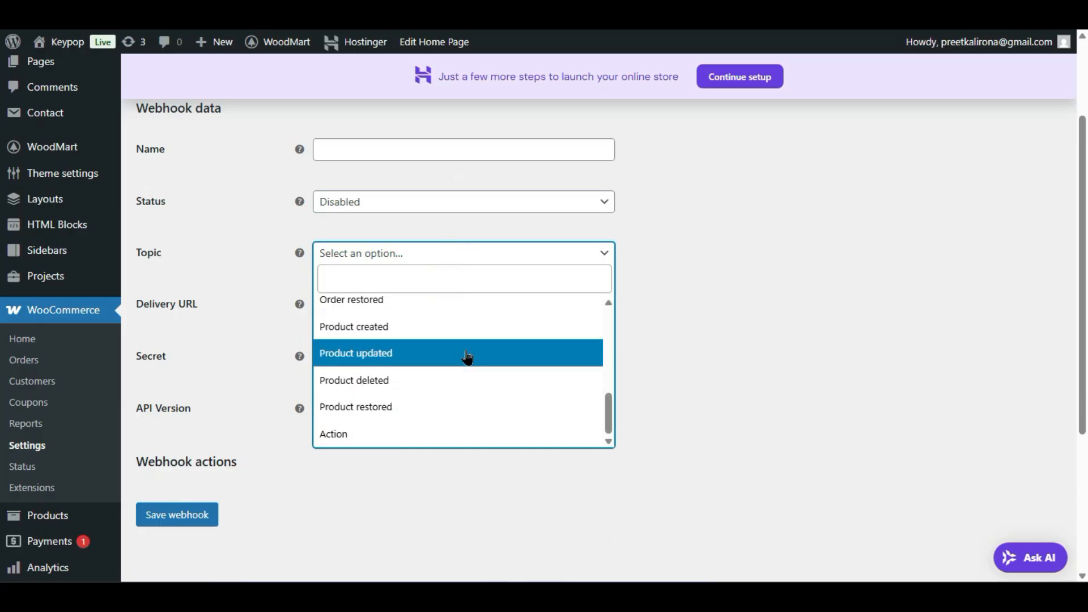
left_click(436, 433)
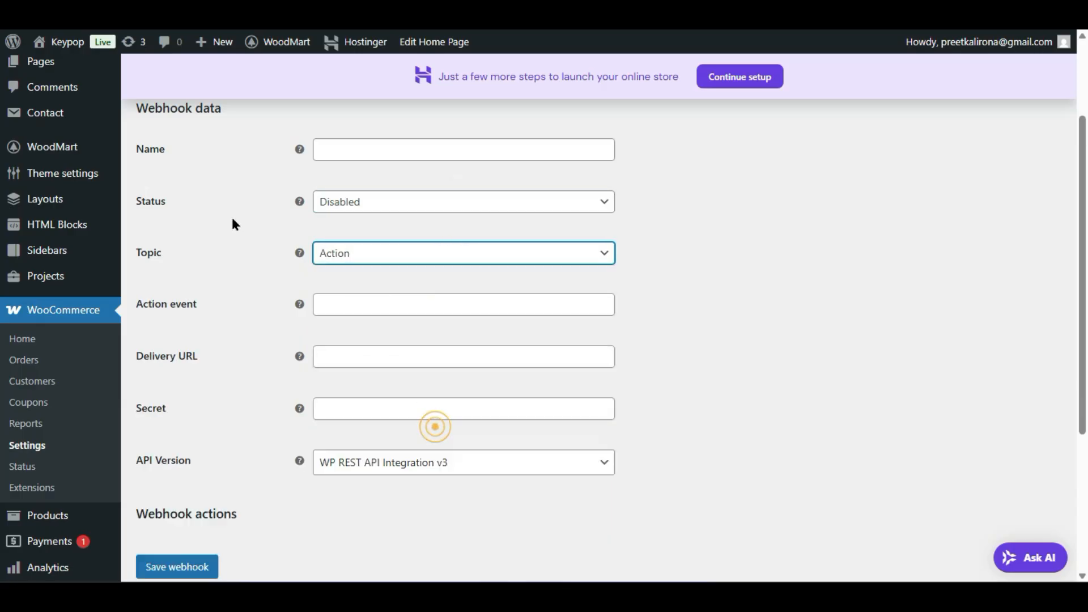
left_click(342, 297)
left_click(368, 355)
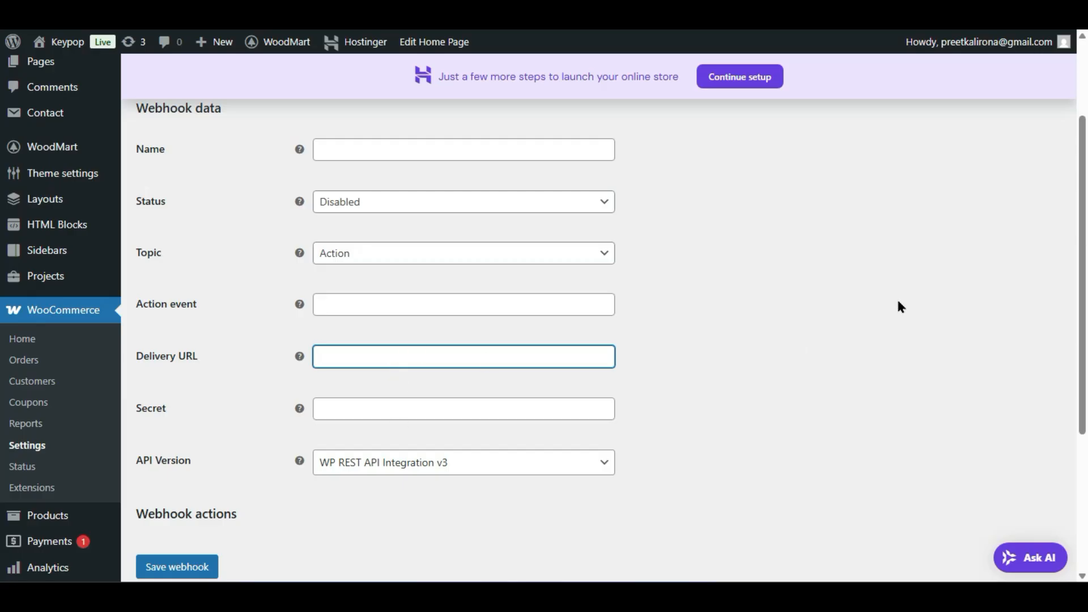
Step: Leave the unsaved webhook form and open the Legacy API settings
scroll(897, 303, "up", 3)
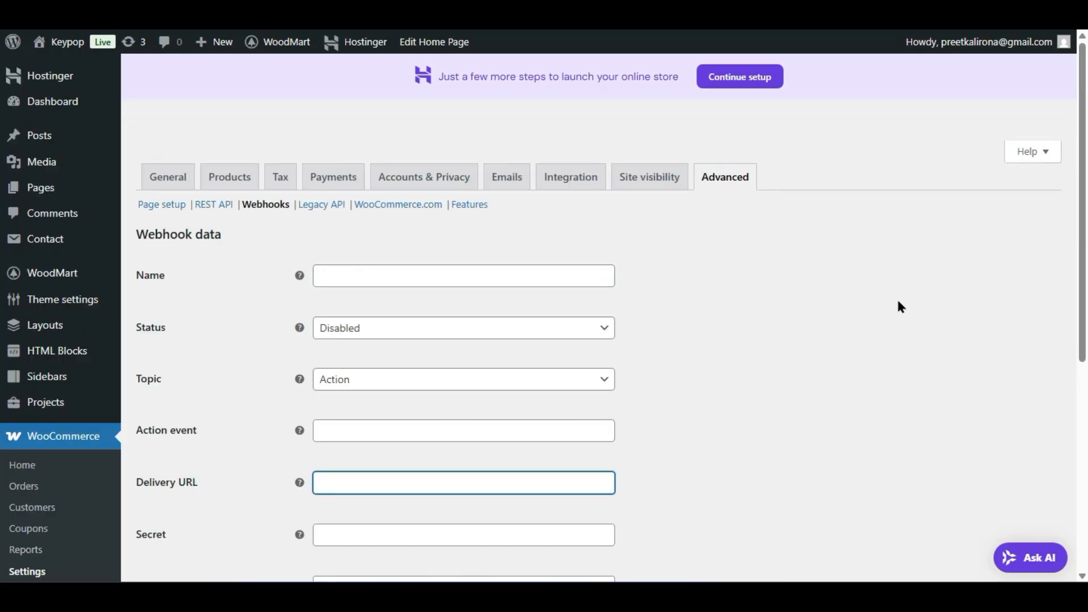
left_click(311, 205)
left_click(612, 84)
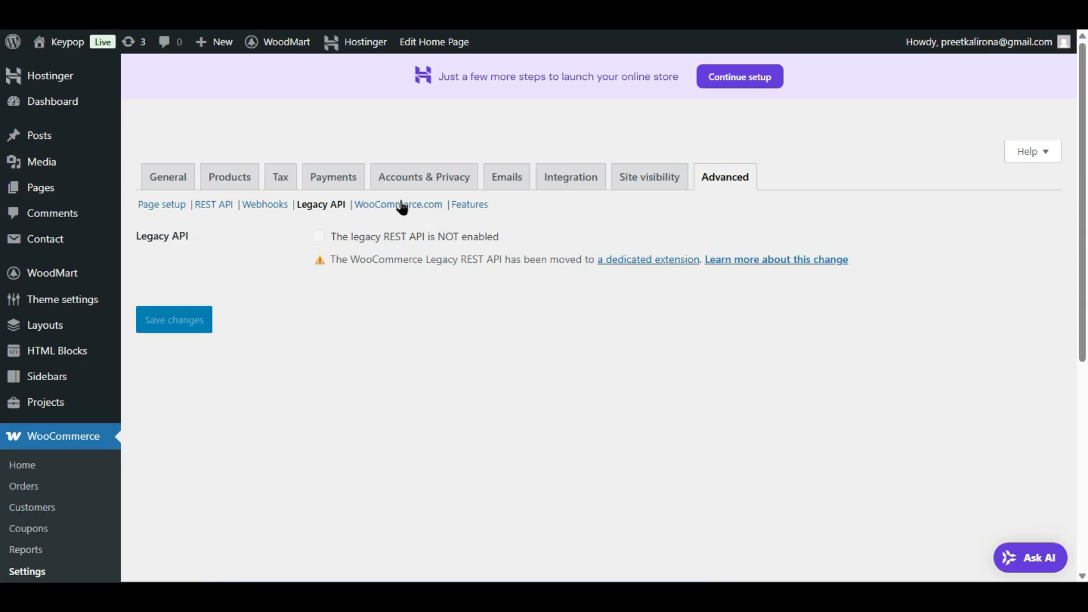
Step: Open WooCommerce's advanced Features settings and examine the order storage, analytics, checkout, email and experimental feature options
left_click(461, 207)
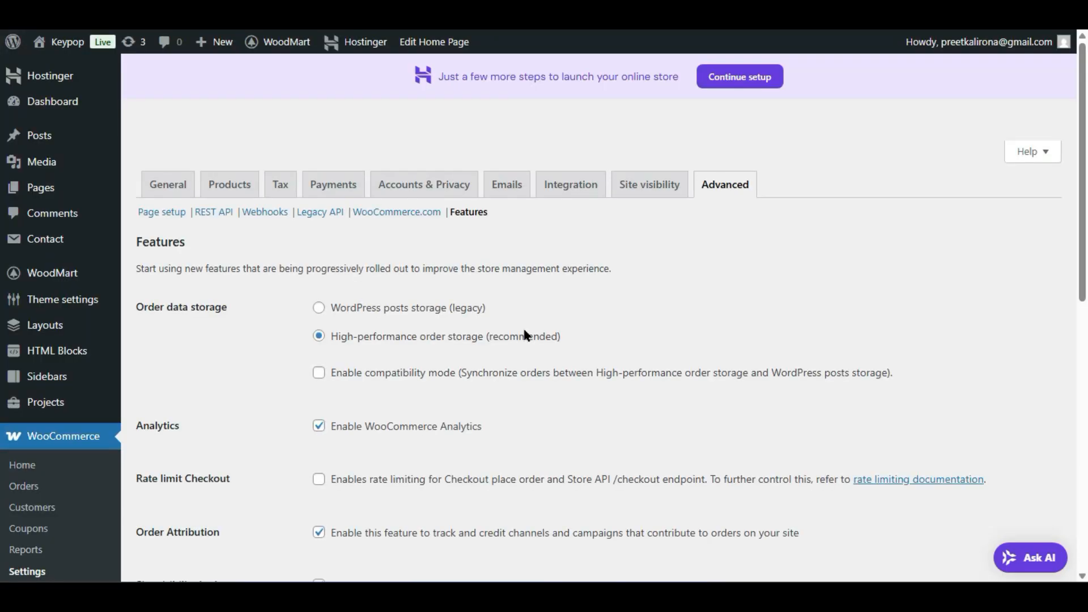
scroll(526, 335, "down", 2)
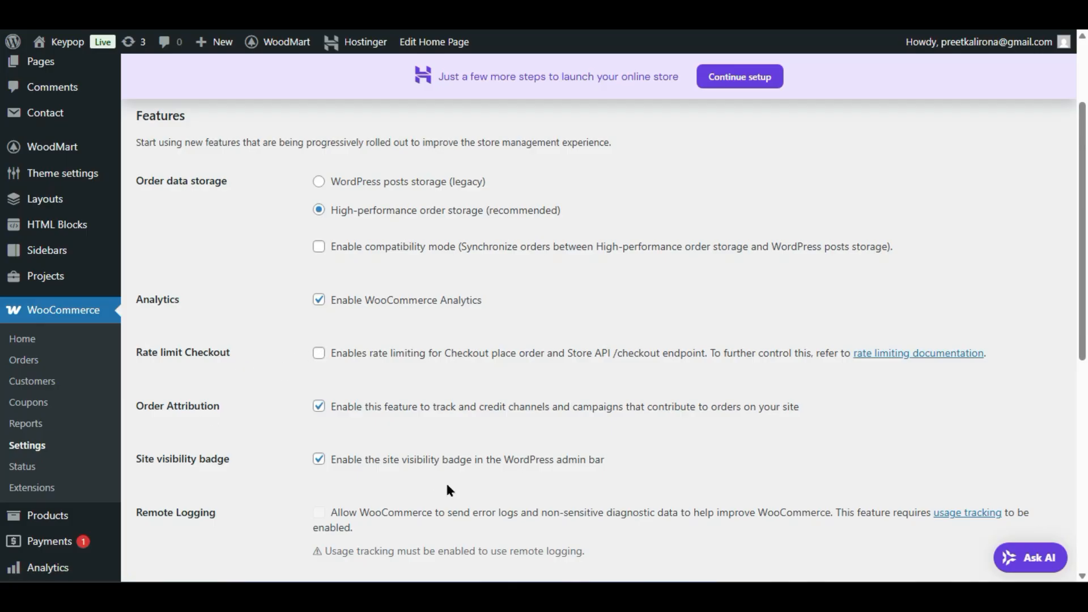
scroll(448, 488, "down", 2)
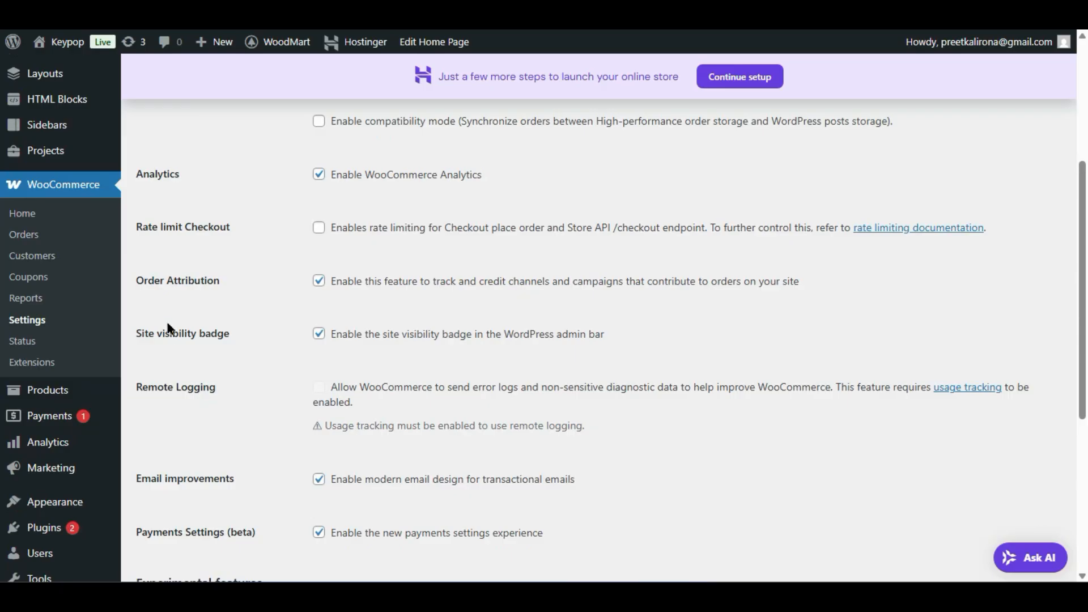
scroll(395, 377, "down", 2)
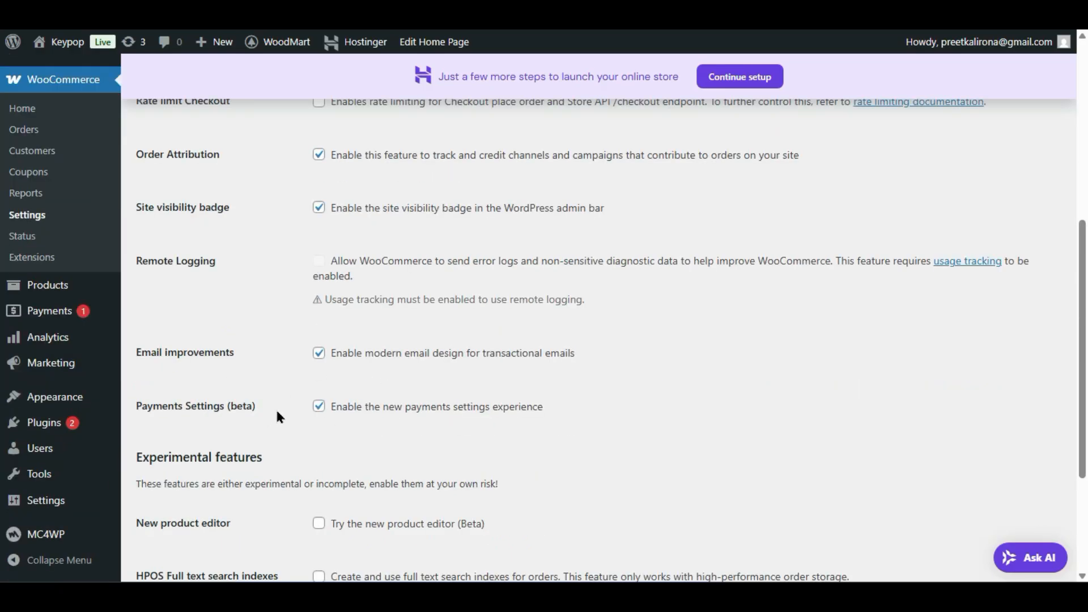
scroll(277, 416, "down", 2)
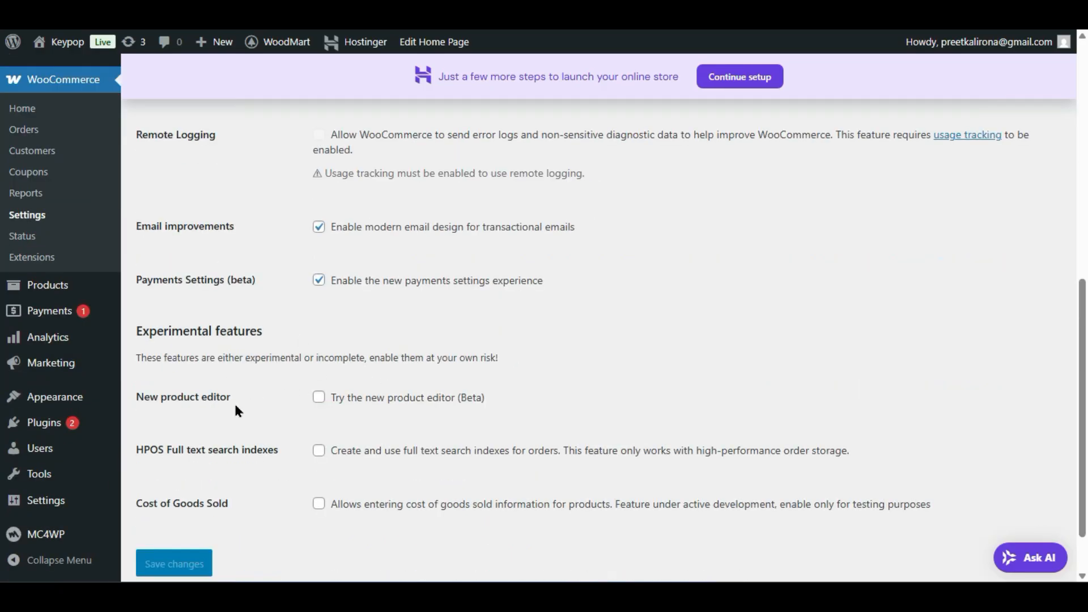
scroll(309, 408, "down", 1)
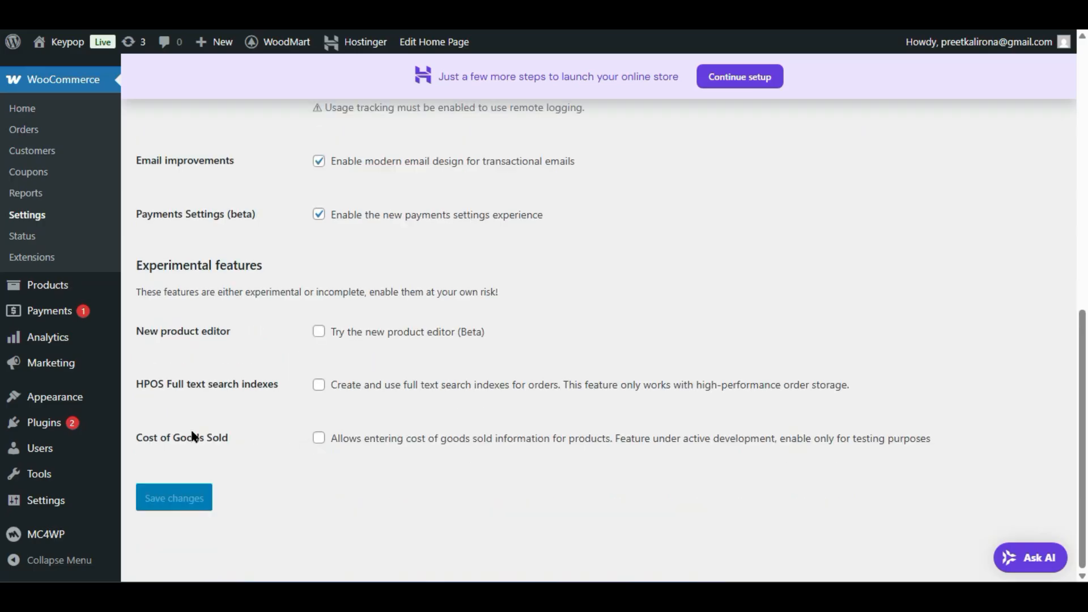
scroll(313, 440, "up", 9)
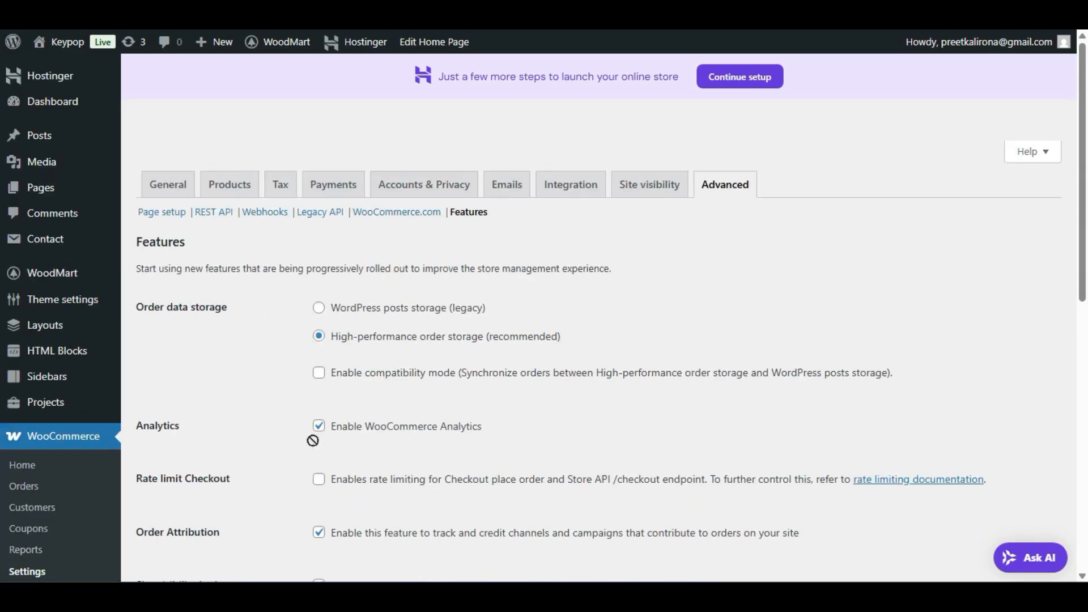
scroll(460, 437, "down", 6)
scroll(460, 437, "up", 6)
scroll(460, 437, "down", 2)
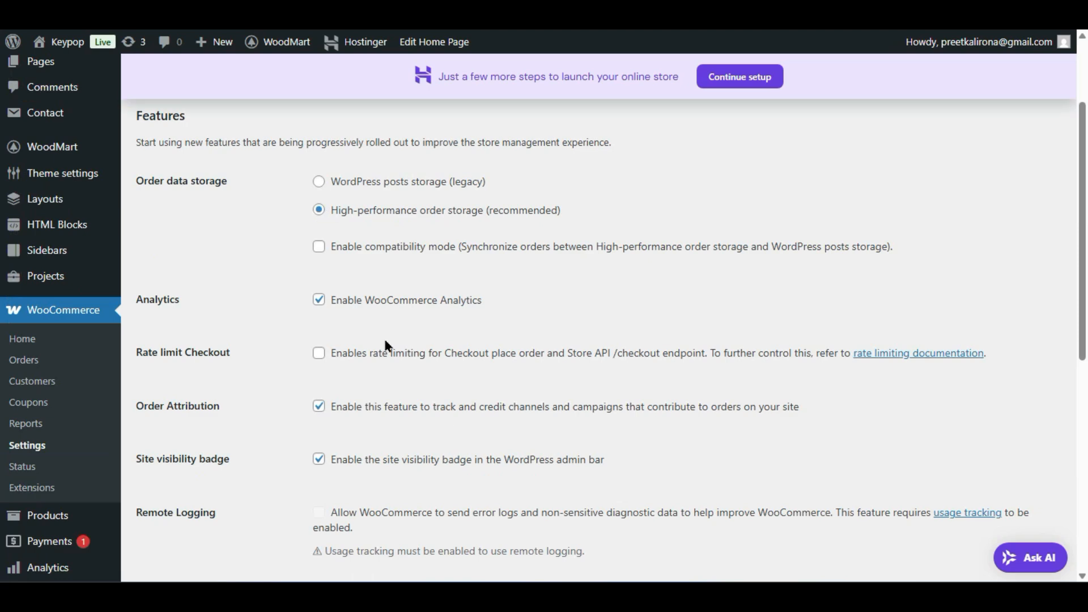
scroll(266, 328, "down", 2)
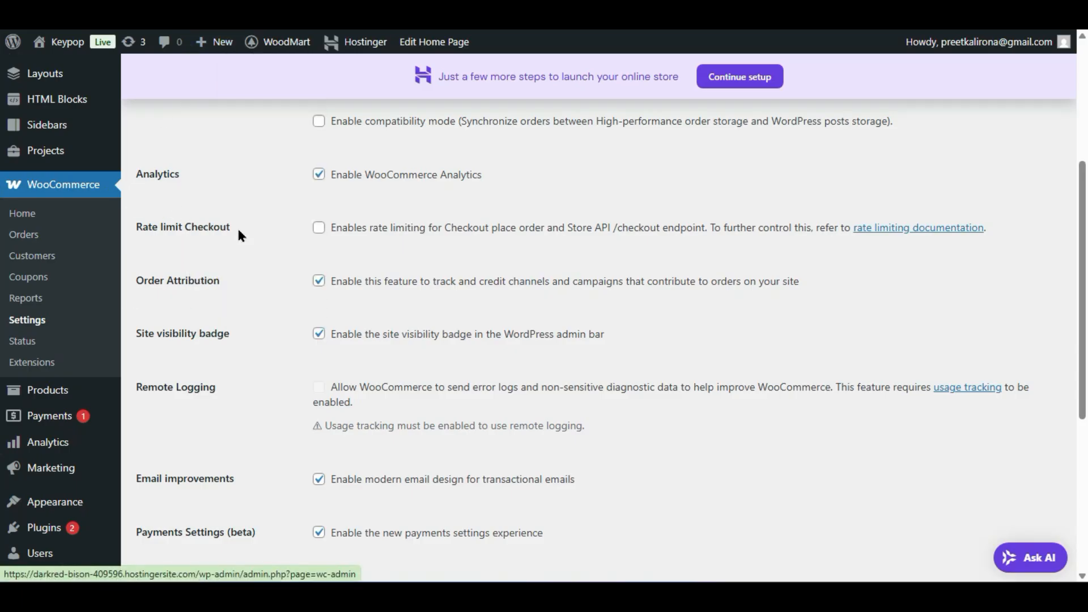
Step: Open the product categories page and review the category list and the form for adding a category
mouse_move(63, 400)
mouse_move(62, 445)
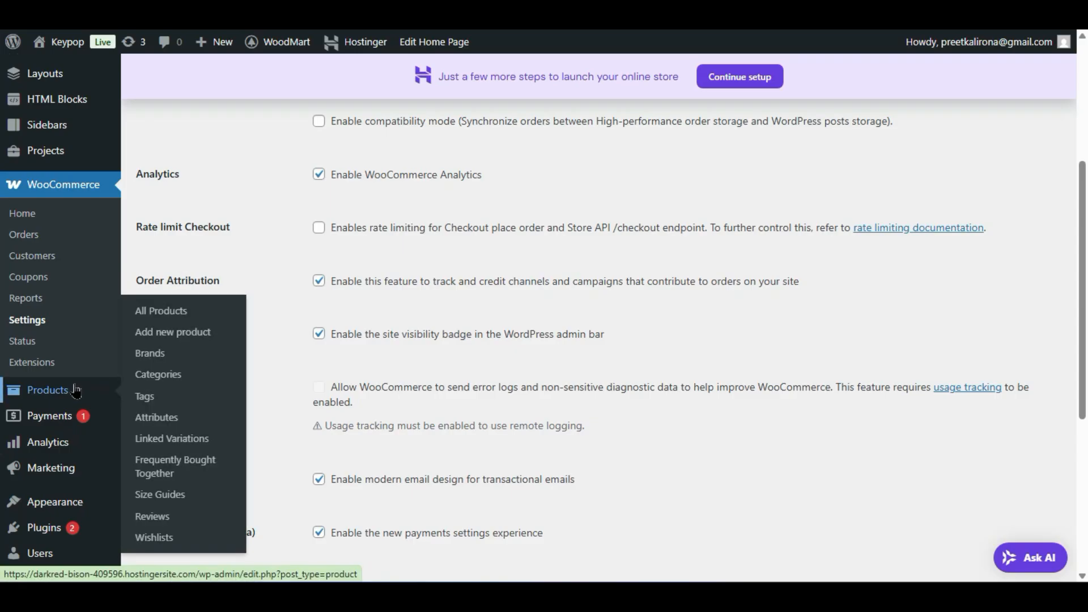
left_click(164, 372)
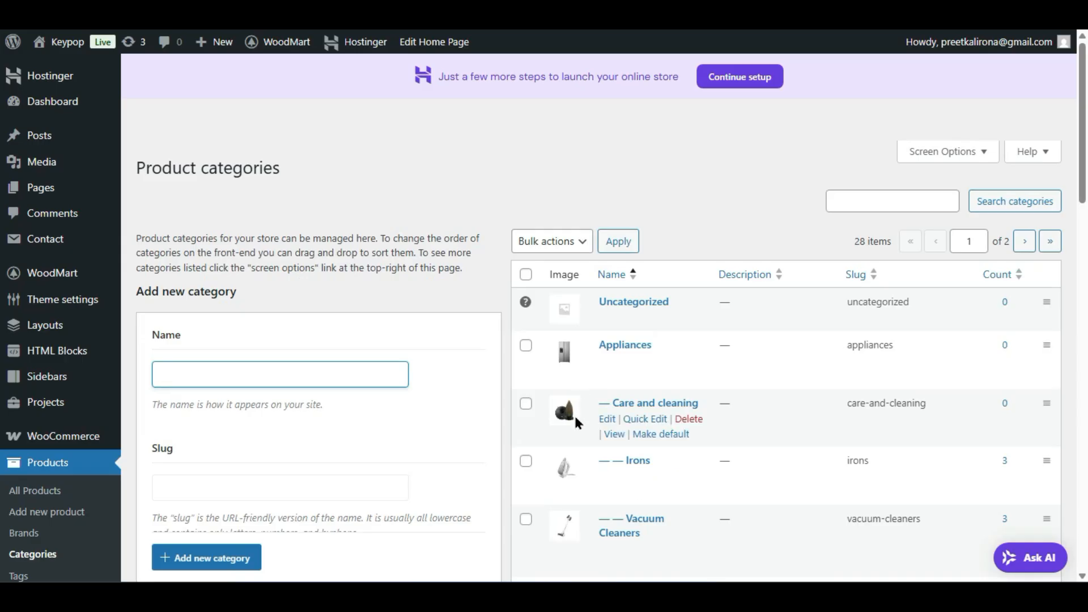
scroll(573, 414, "down", 10)
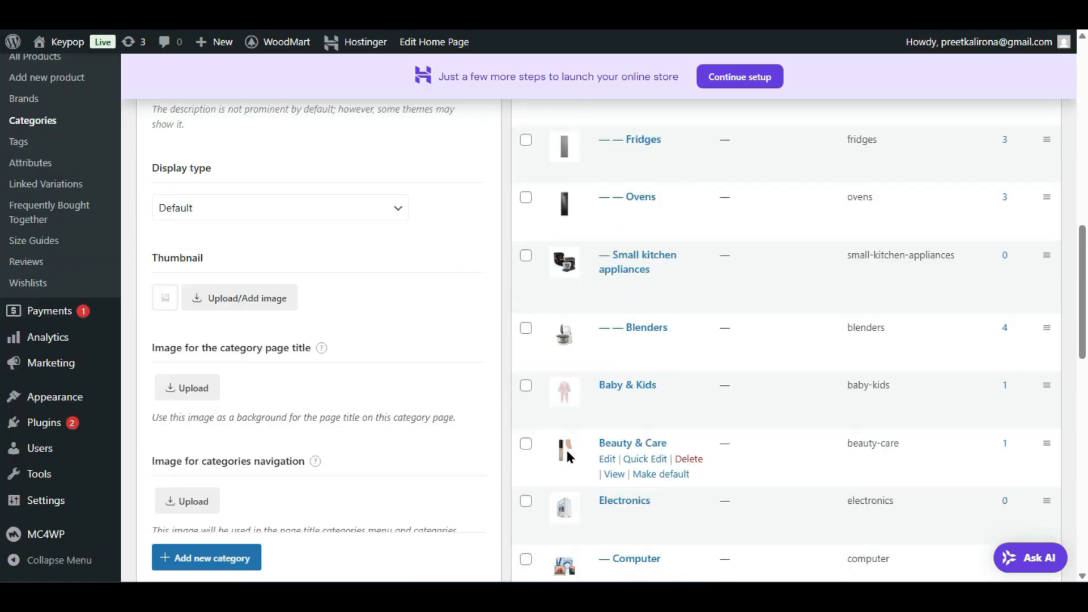
scroll(560, 465, "down", 2)
scroll(538, 518, "up", 12)
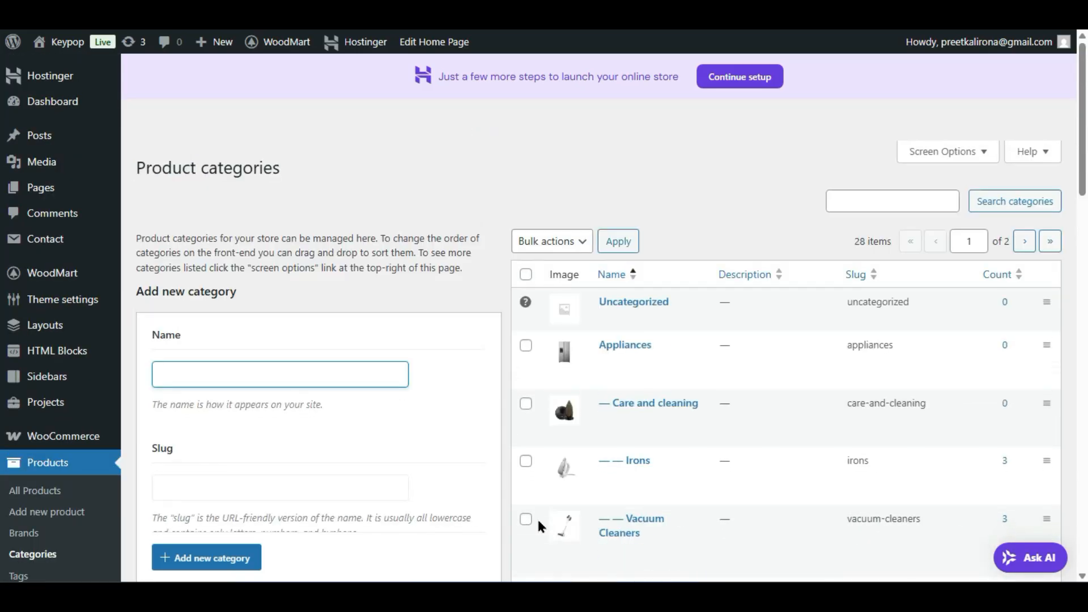
scroll(537, 520, "down", 4)
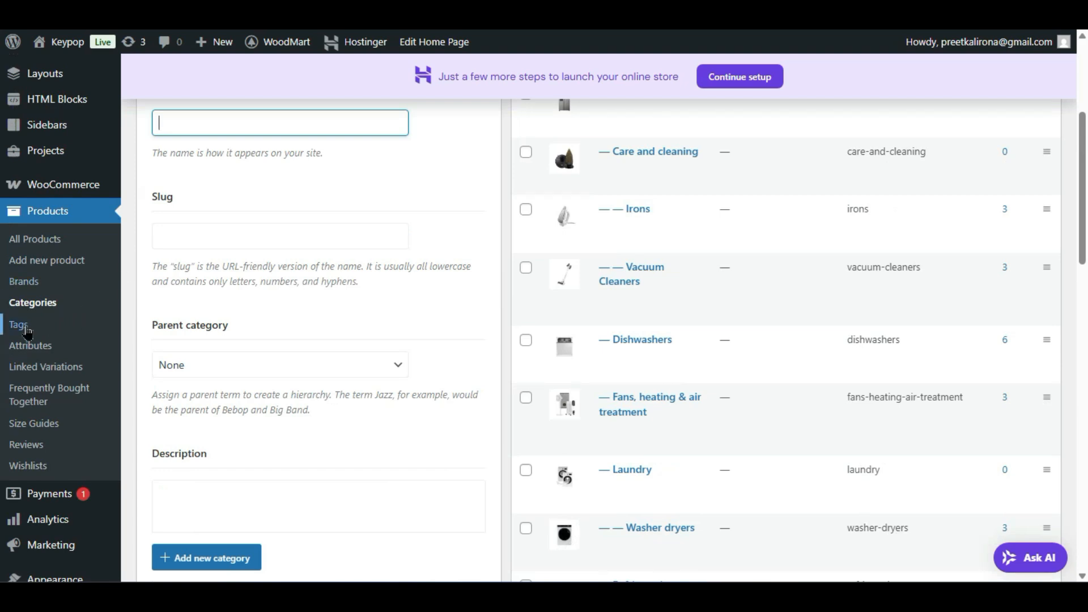
Step: Open the product attributes page and review the fields for adding a new attribute
left_click(53, 345)
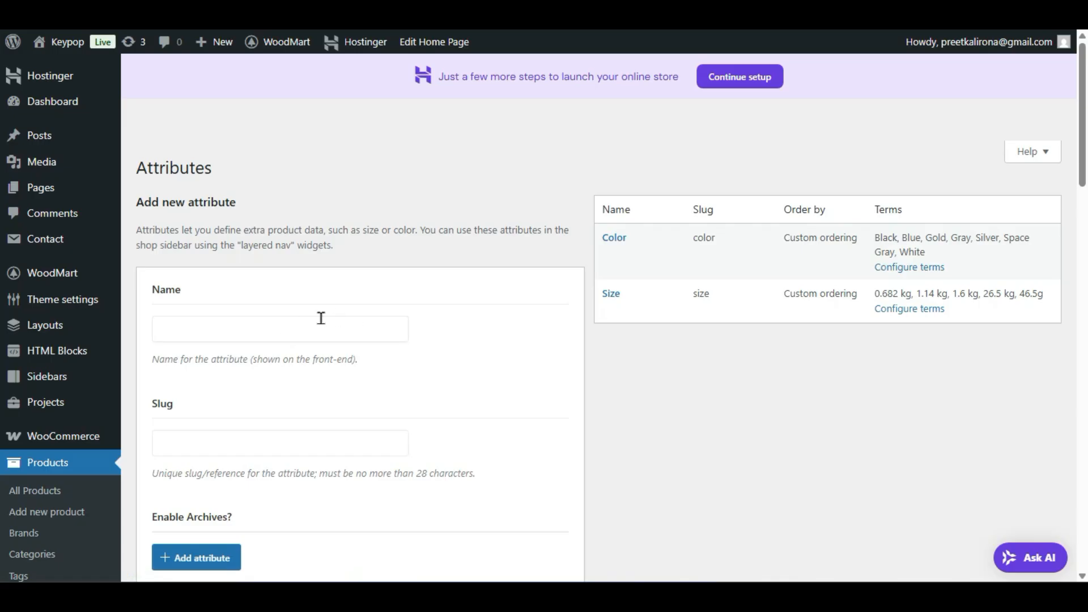
scroll(320, 317, "down", 4)
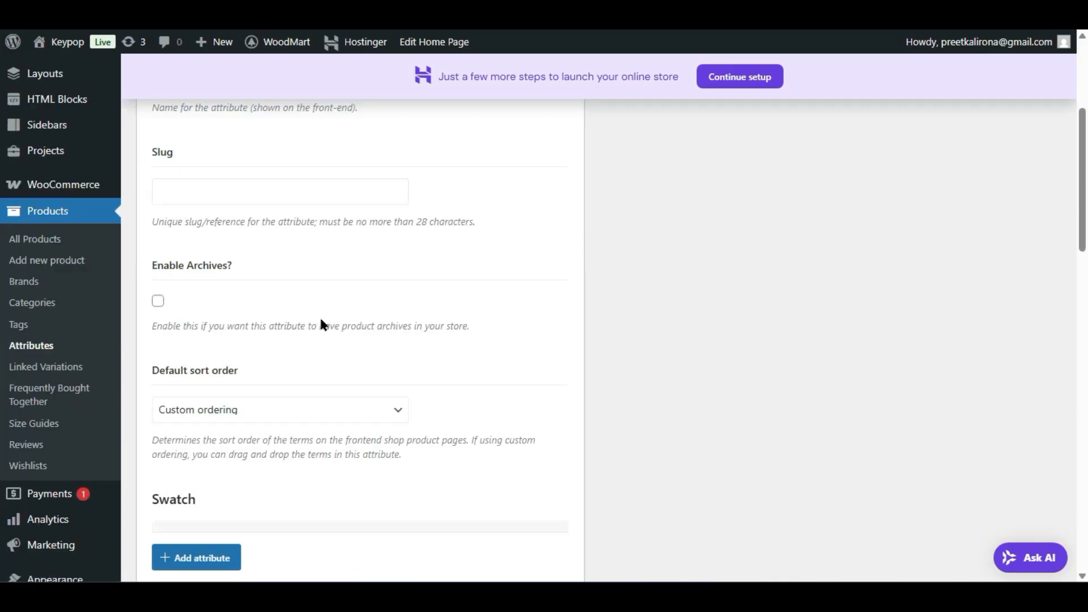
scroll(233, 311, "down", 2)
scroll(233, 311, "up", 2)
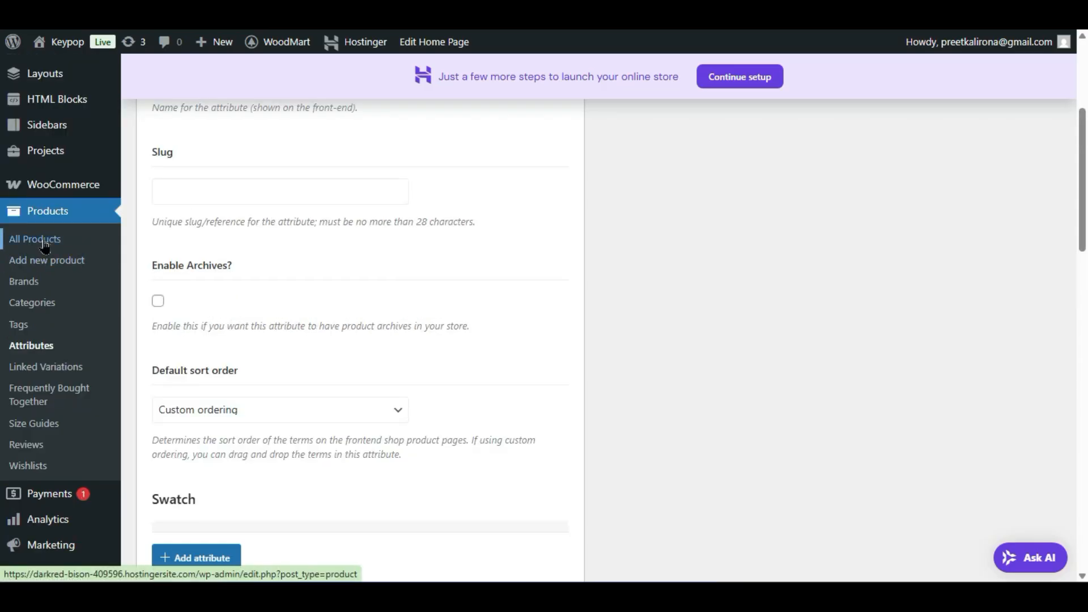
Step: Start adding a new product and collapse the Create product with AI section
left_click(83, 258)
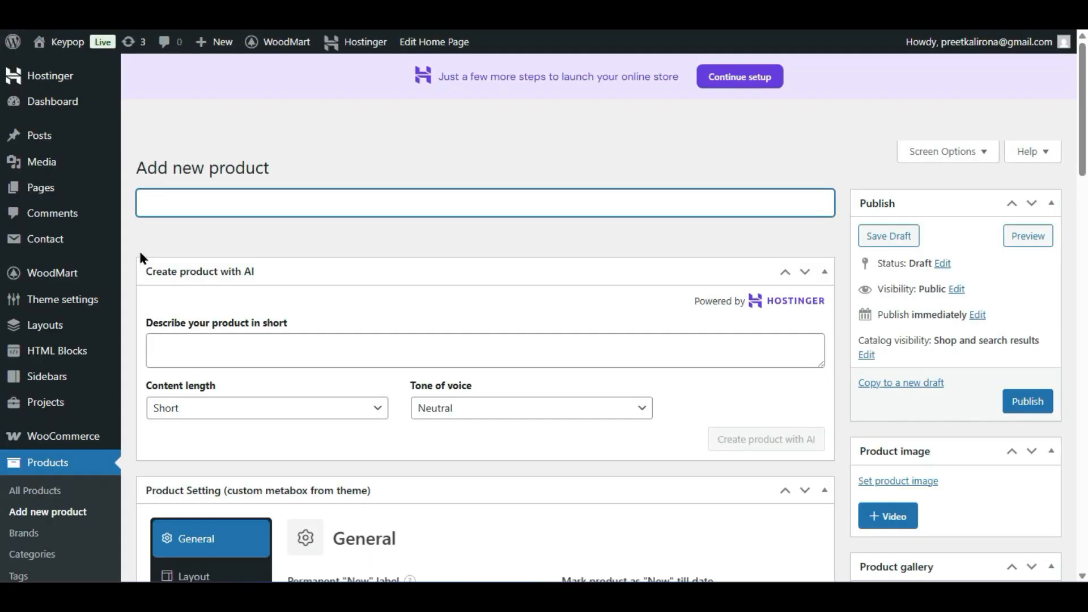
left_click(656, 272)
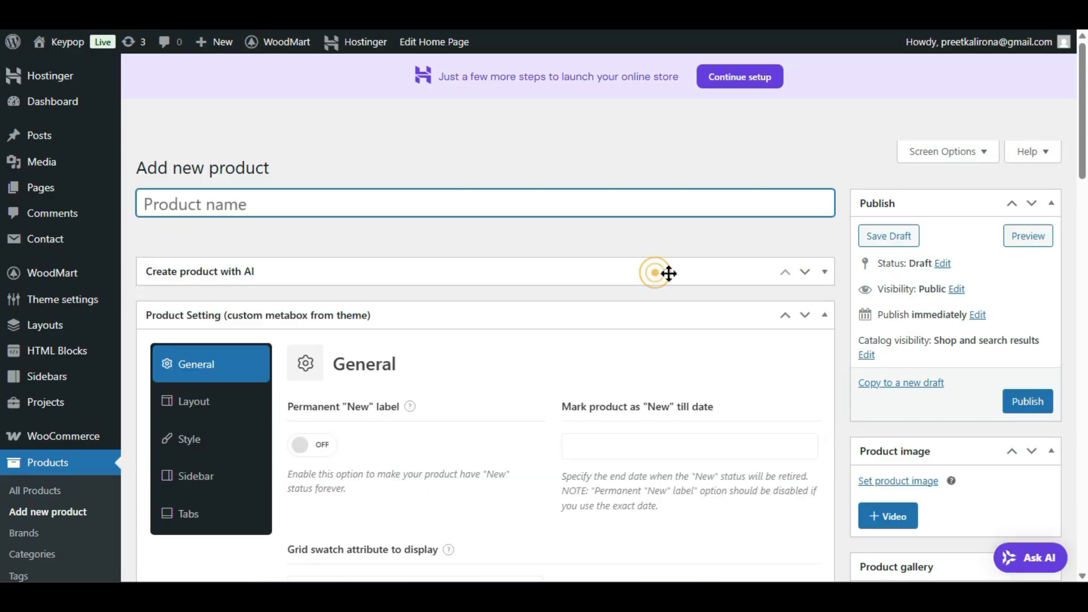
Step: Name the new product "knee brace"
scroll(547, 289, "down", 20)
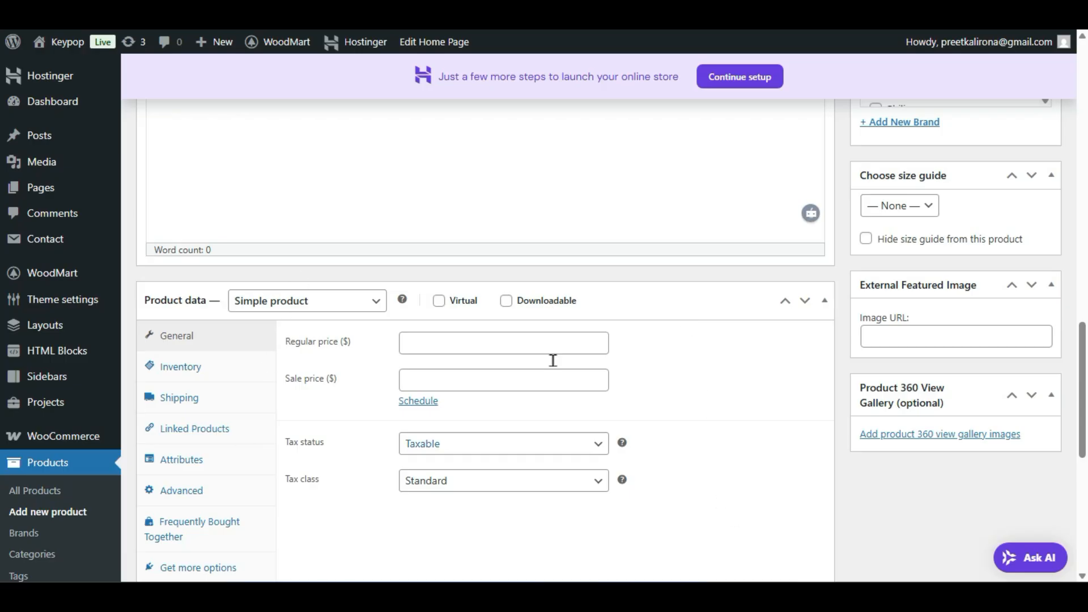
scroll(418, 381, "up", 10)
scroll(420, 388, "down", 2)
scroll(382, 381, "up", 7)
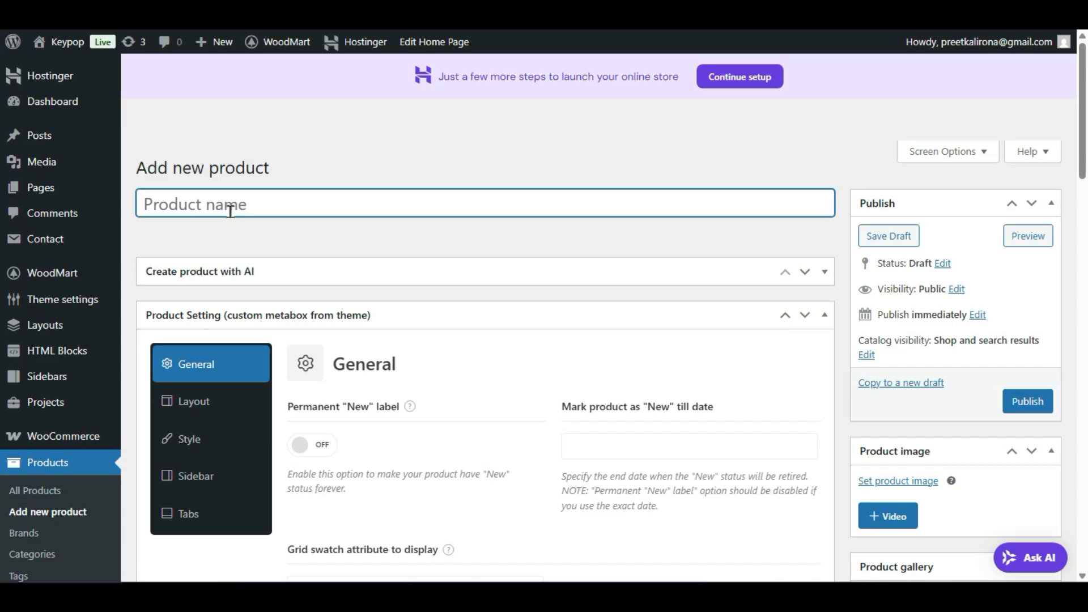
type("knee brace")
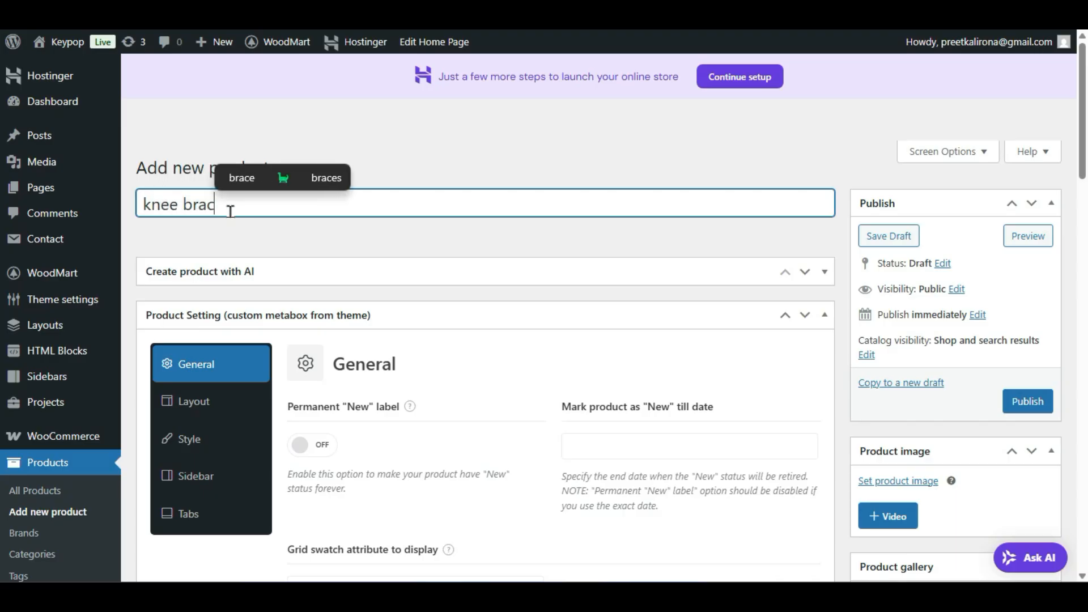
left_click(289, 227)
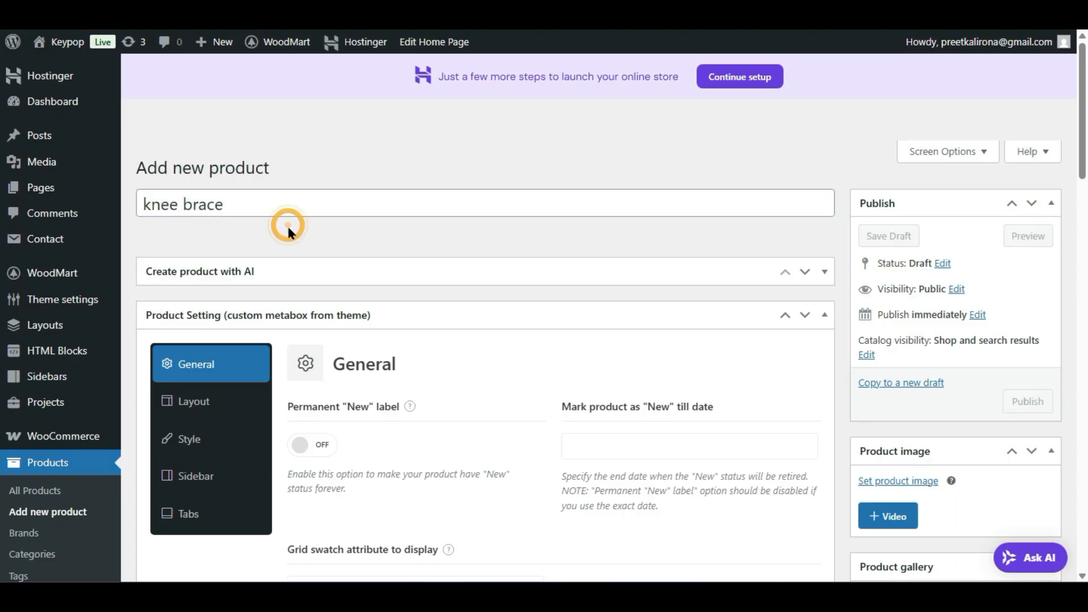
Step: Look through the new product form, examining the theme settings, product description, product data and publishing sections
scroll(287, 224, "down", 15)
left_click(328, 299)
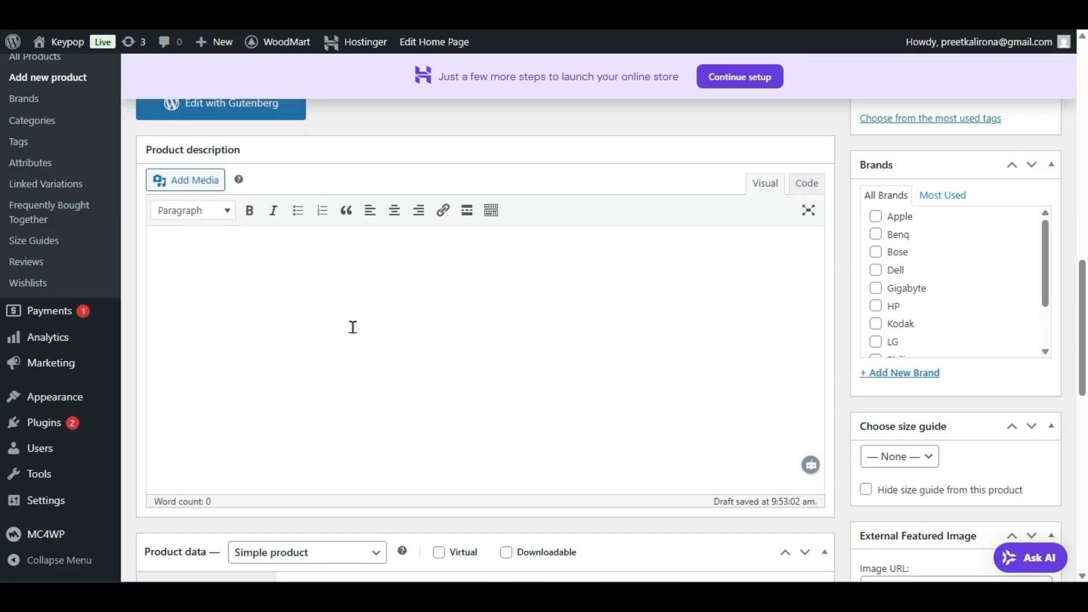
scroll(352, 327, "down", 2)
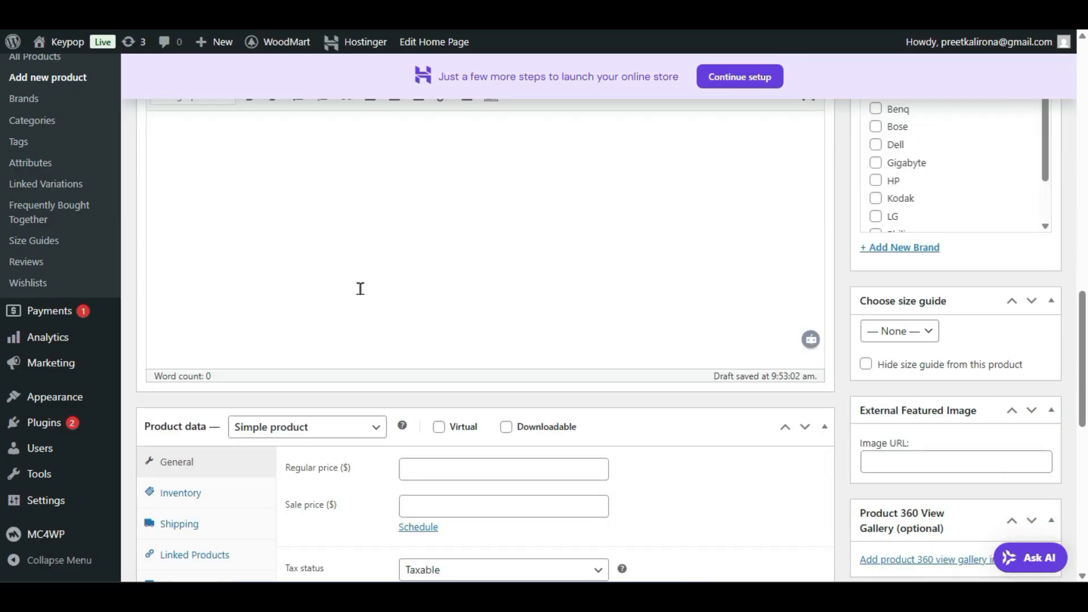
scroll(376, 286, "down", 2)
scroll(481, 219, "up", 4)
scroll(481, 222, "down", 4)
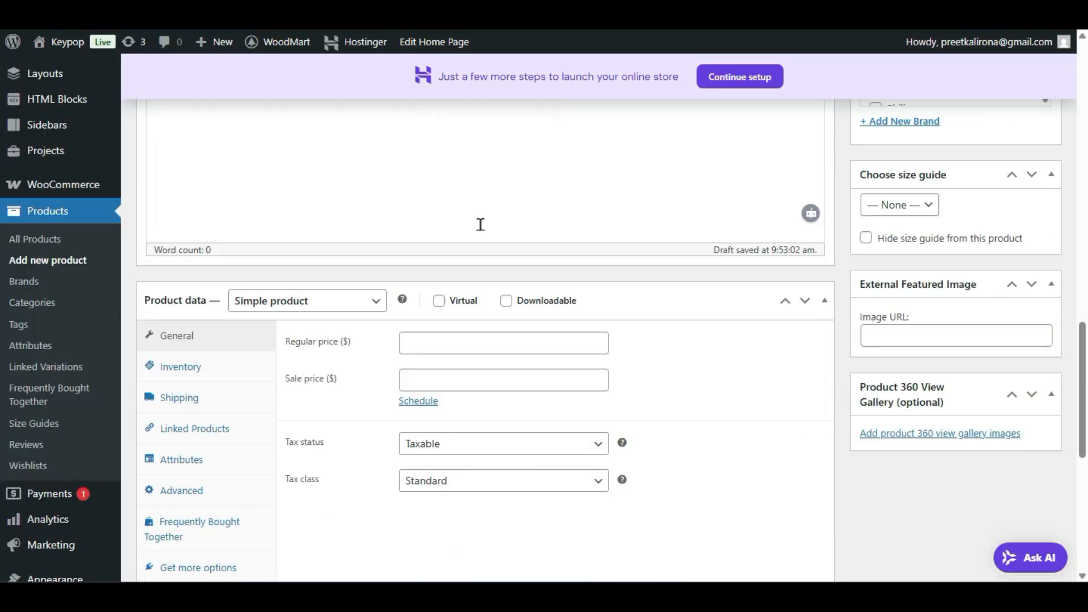
scroll(479, 223, "up", 14)
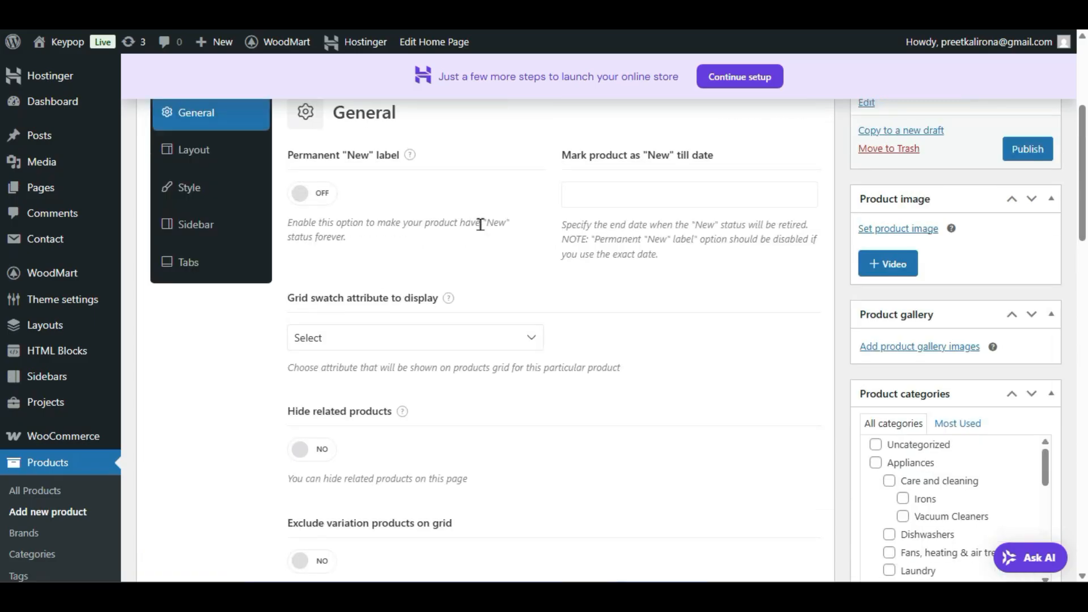
scroll(946, 313, "up", 4)
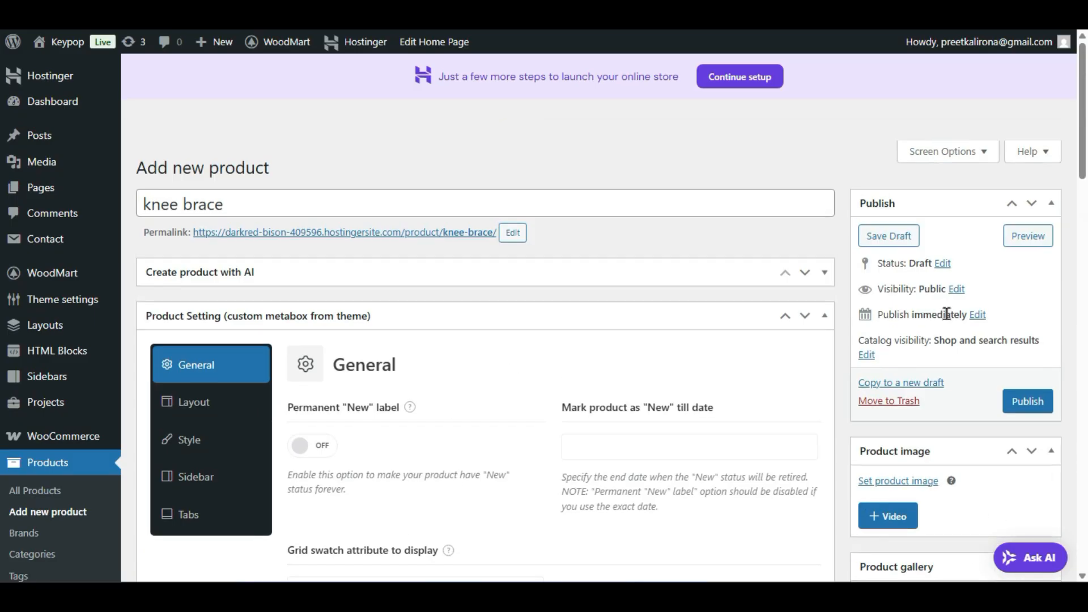
Step: Add a new product category named "sports" without a parent and check that it is assigned to the product
scroll(946, 313, "down", 4)
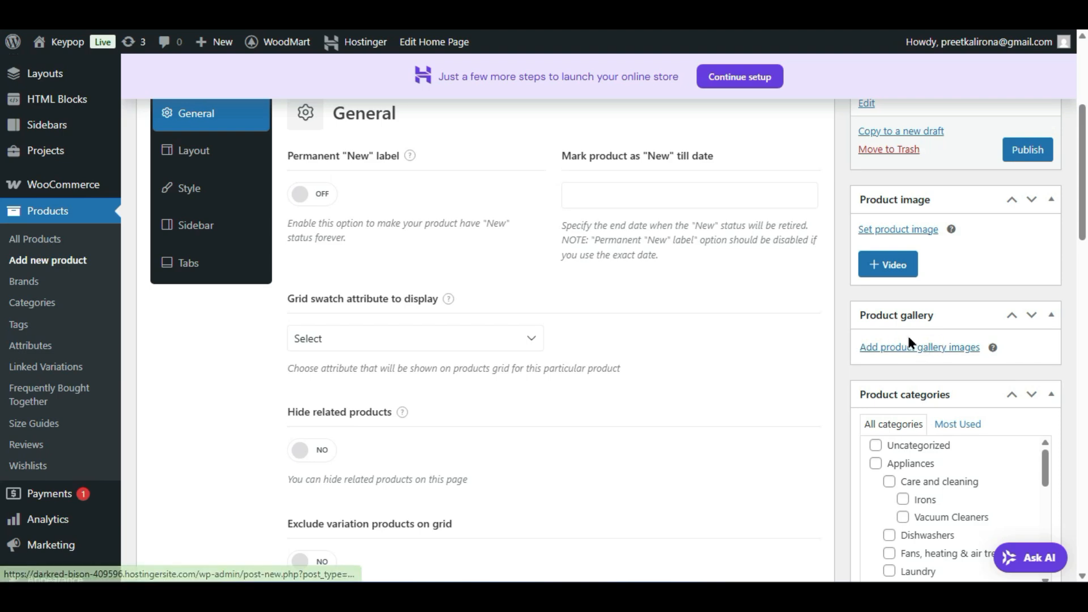
scroll(909, 338, "down", 2)
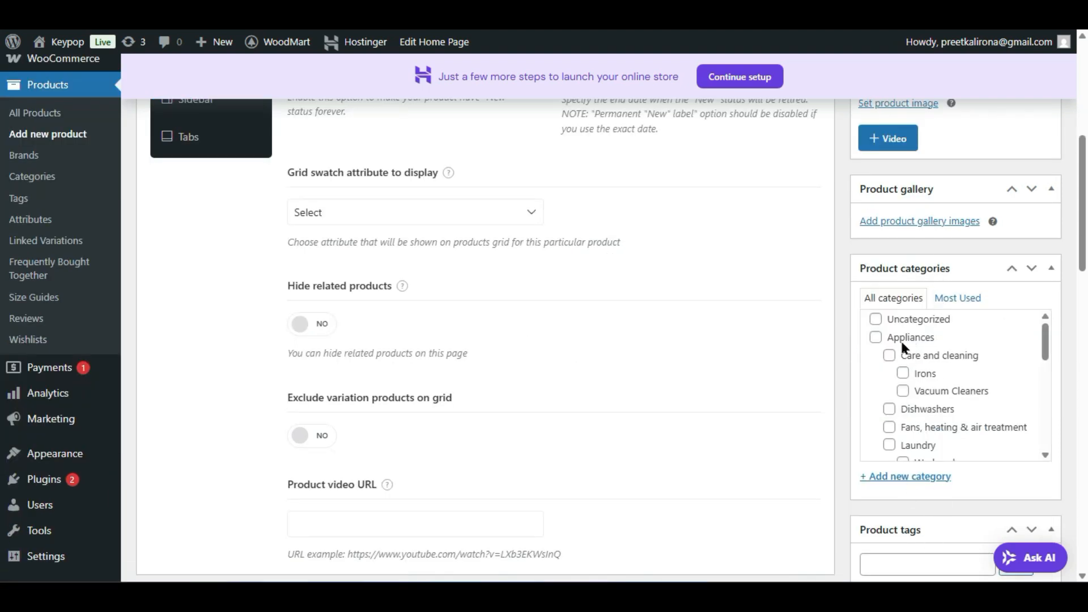
scroll(910, 430, "down", 2)
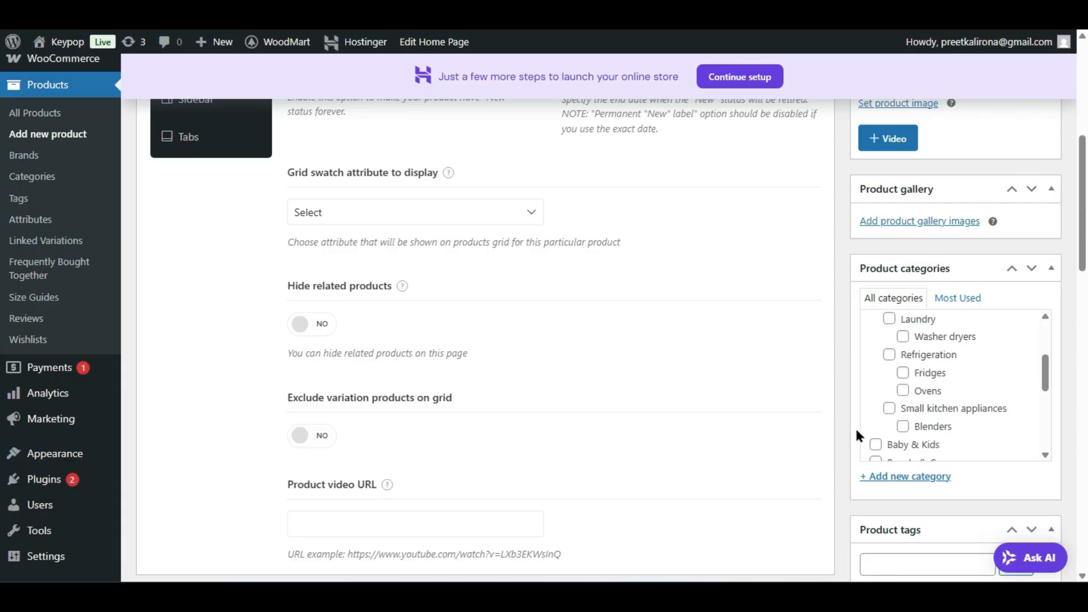
scroll(856, 435, "down", 2)
left_click(918, 353)
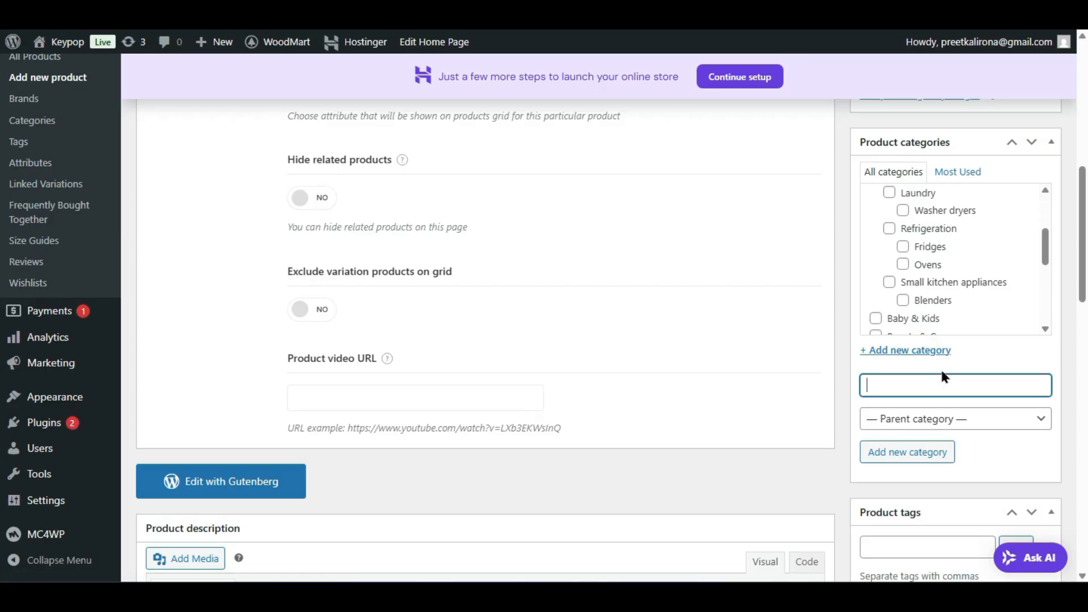
type("sports")
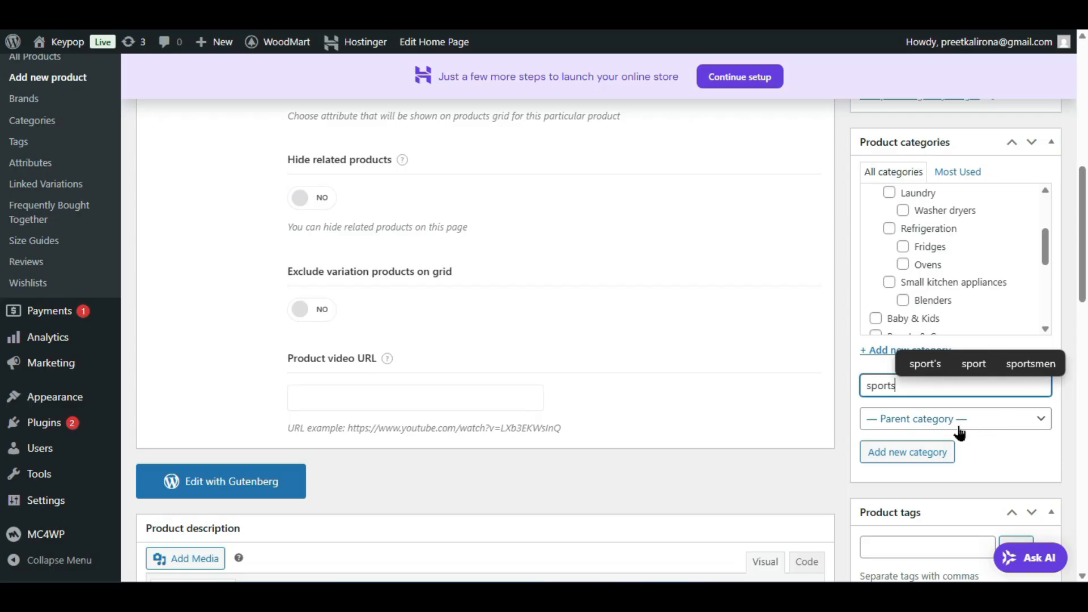
left_click(921, 453)
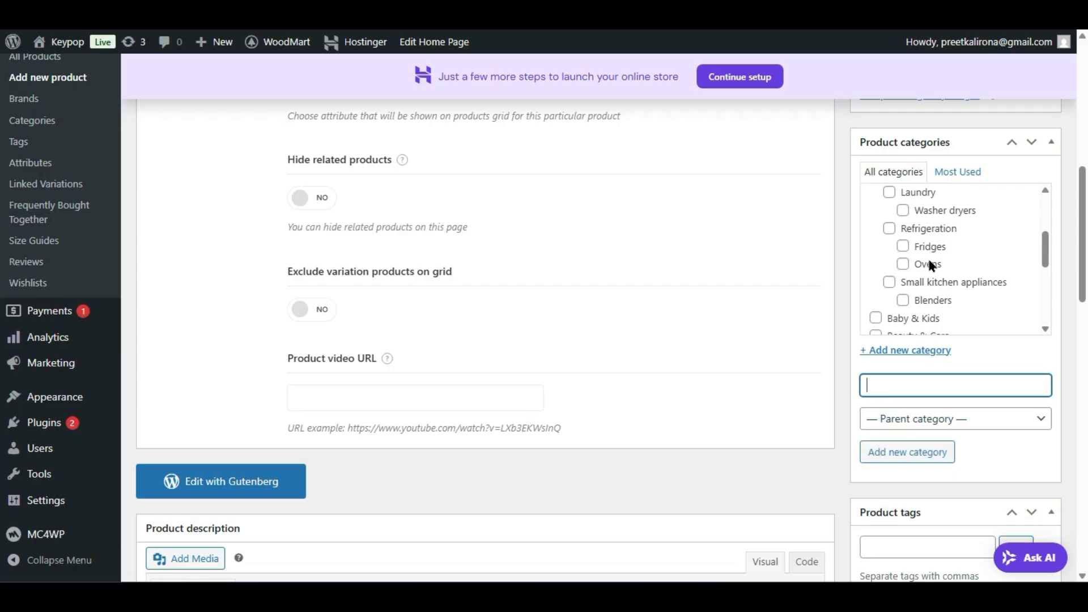
scroll(926, 256, "down", 5)
scroll(923, 261, "up", 5)
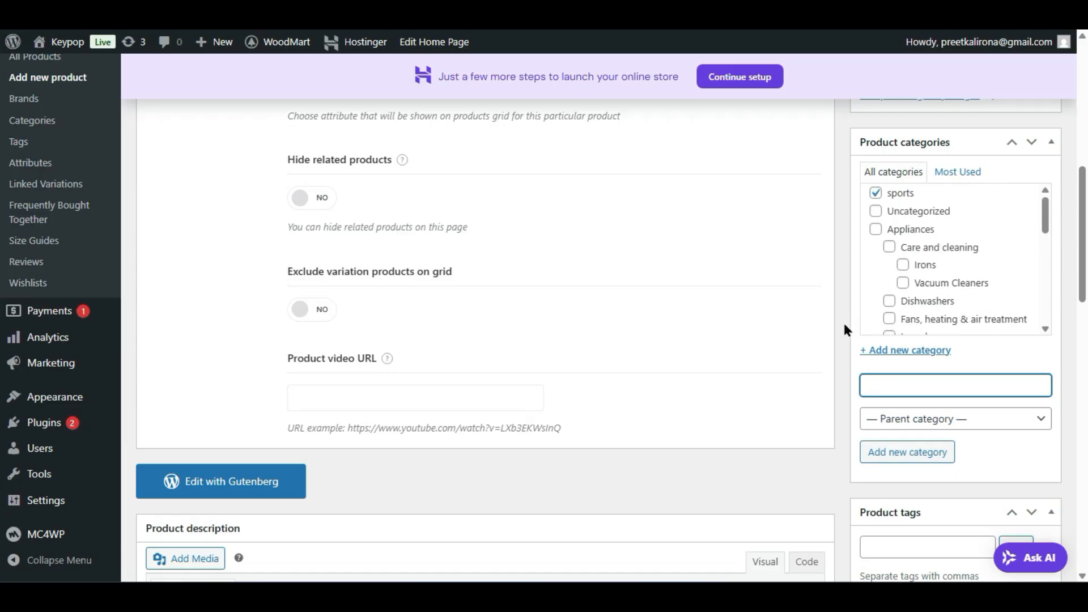
Step: Review the product tags, brands, size guide, external featured image and 360 view gallery options of the product
scroll(842, 321, "down", 4)
left_click(888, 306)
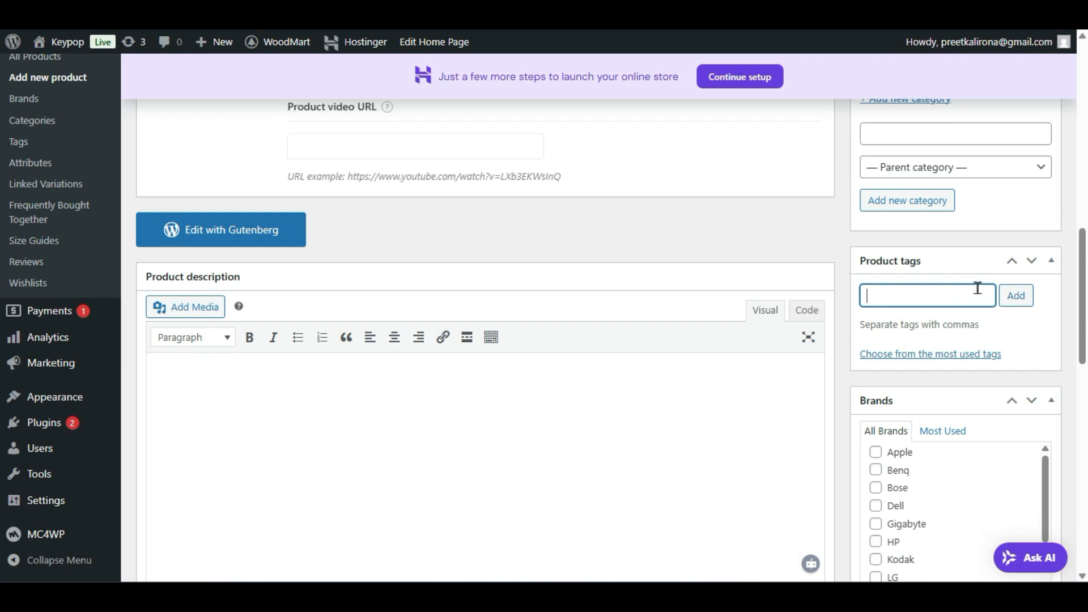
scroll(952, 326, "down", 2)
scroll(952, 326, "down", 2)
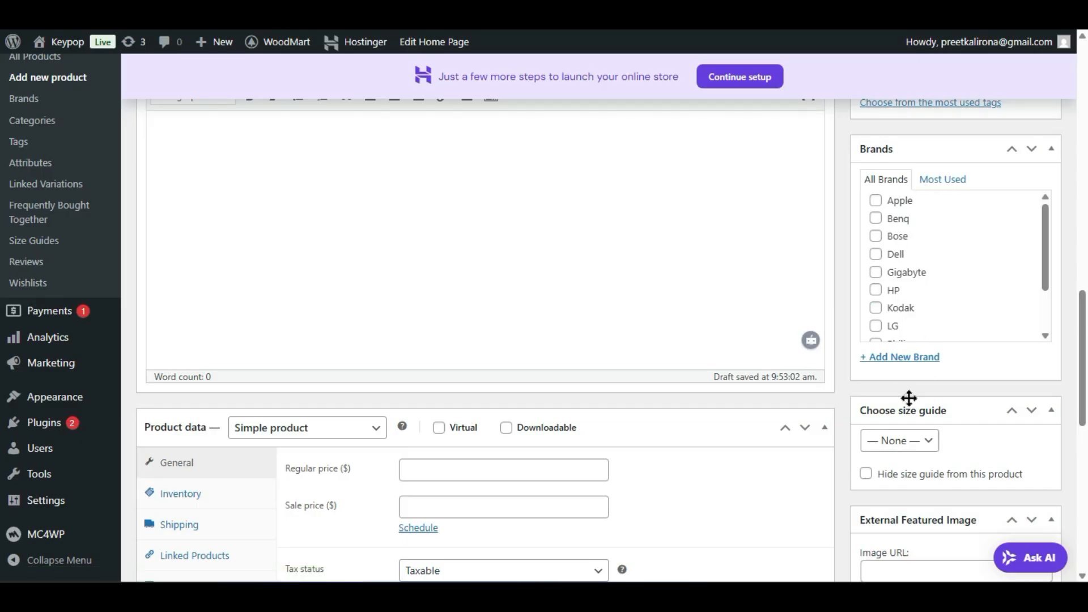
scroll(908, 397, "down", 2)
scroll(926, 347, "down", 2)
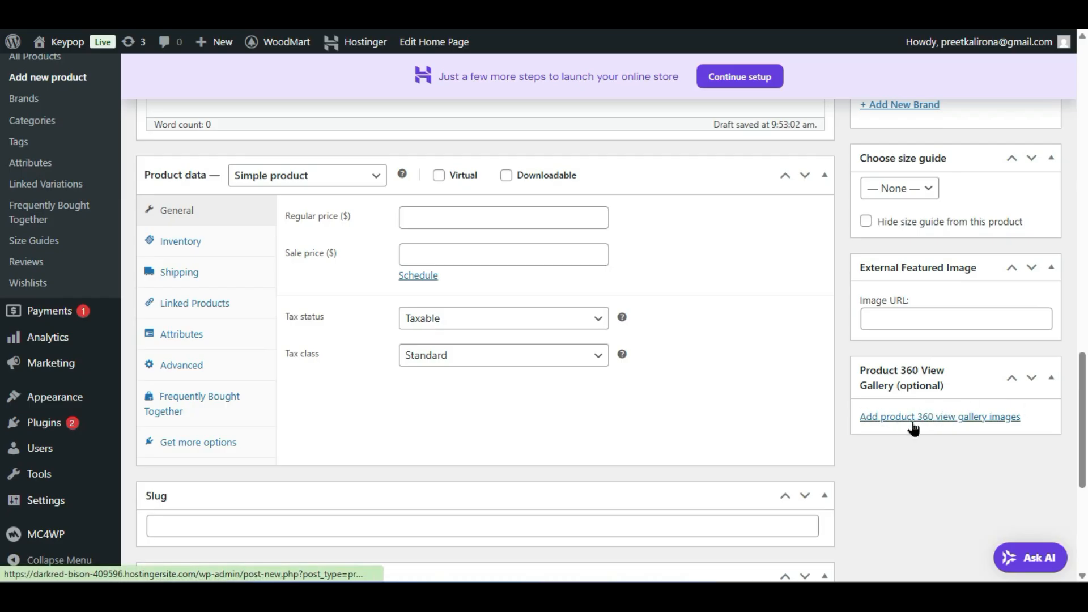
scroll(971, 476, "up", 4)
scroll(972, 480, "down", 2)
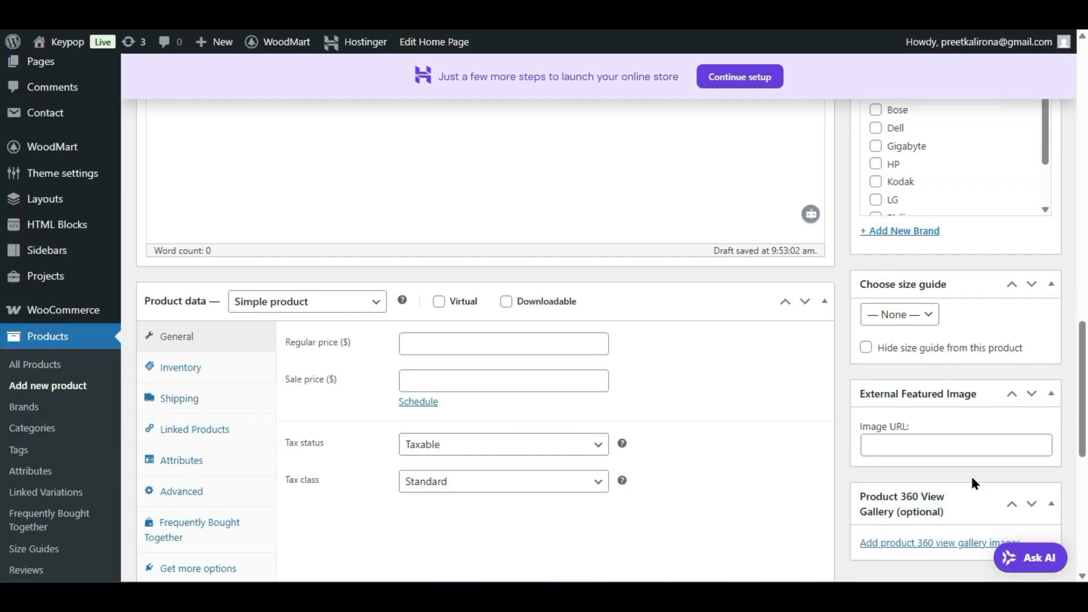
scroll(297, 322, "down", 2)
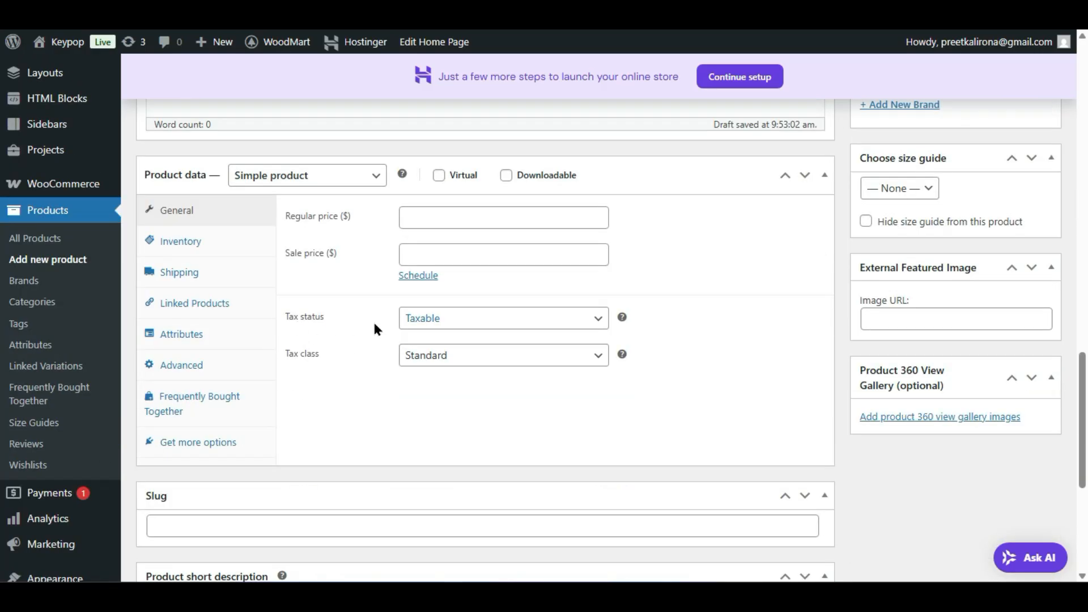
Step: Keep Simple product as the product type and mark the product as Virtual
left_click(314, 175)
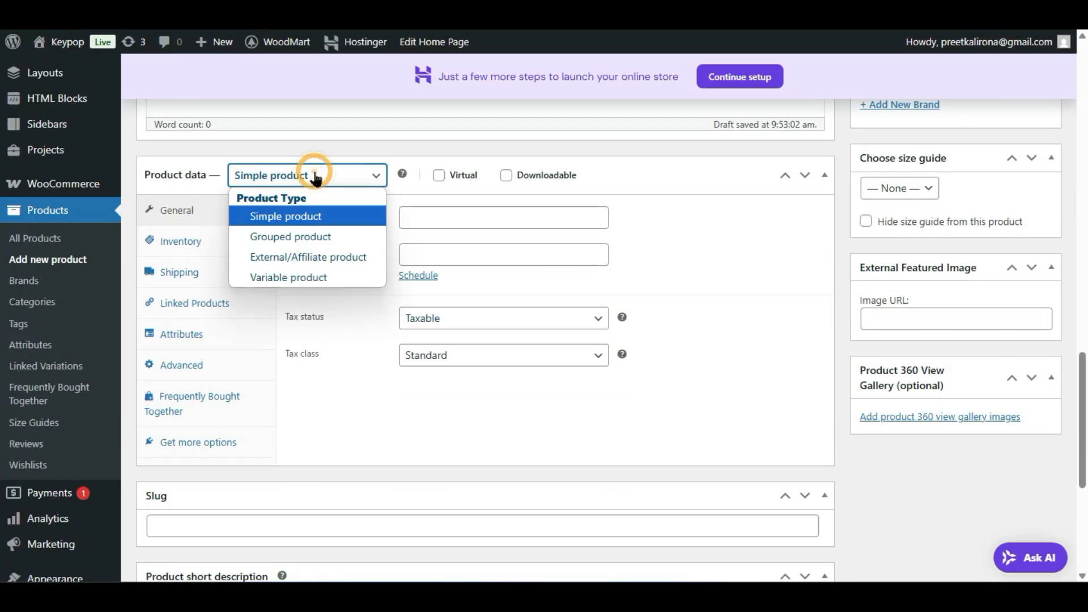
left_click(330, 220)
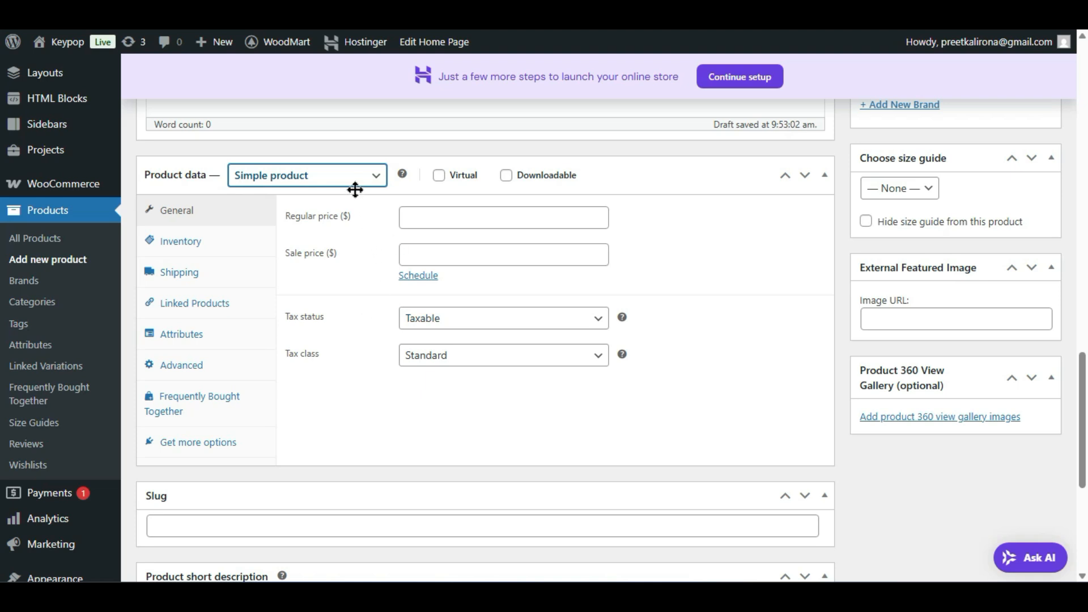
left_click(439, 176)
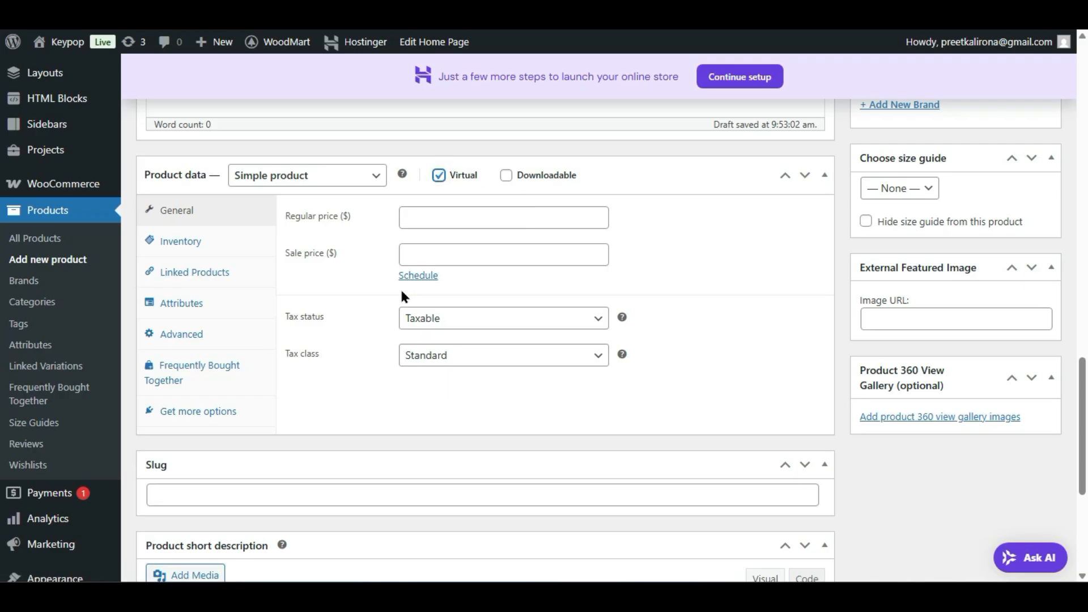
left_click(437, 177)
left_click(437, 176)
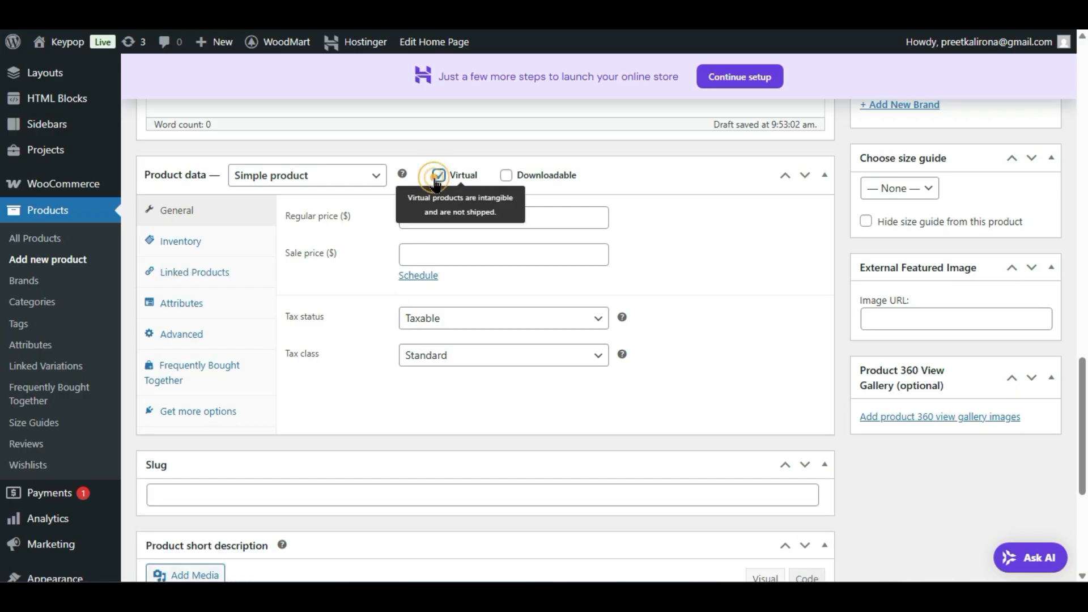
Step: Mark the product as Downloadable and keep its product data section expanded
left_click(505, 176)
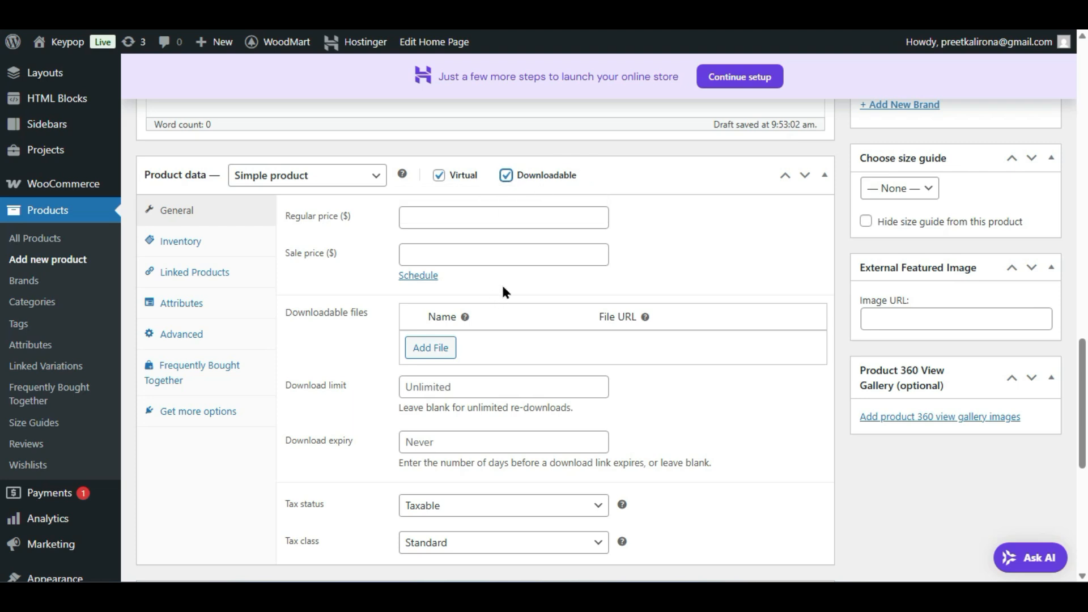
left_click(507, 184)
left_click(506, 180)
left_click(506, 180)
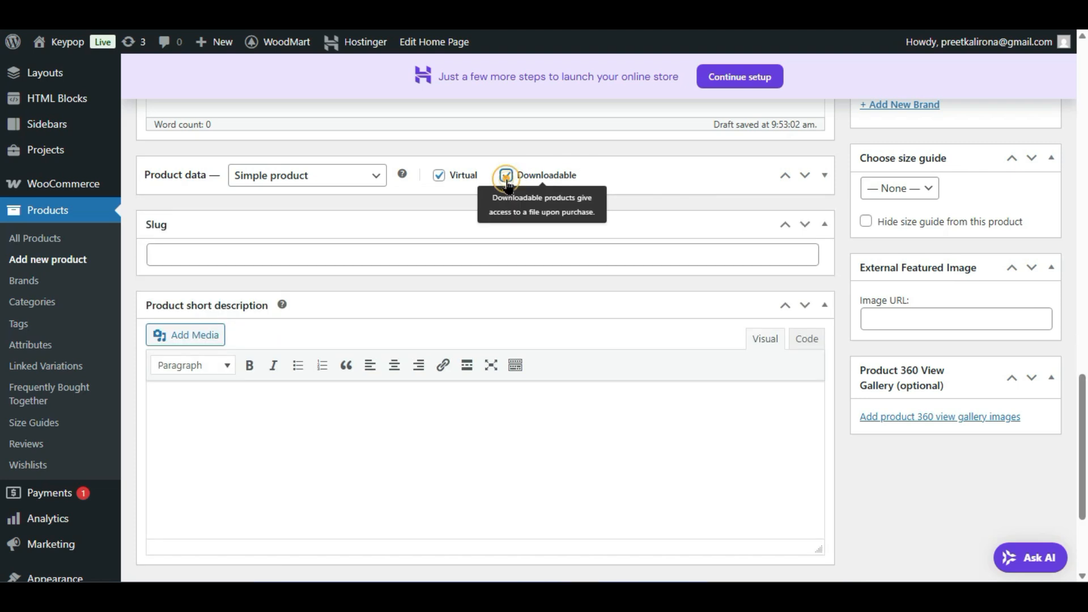
left_click(593, 183)
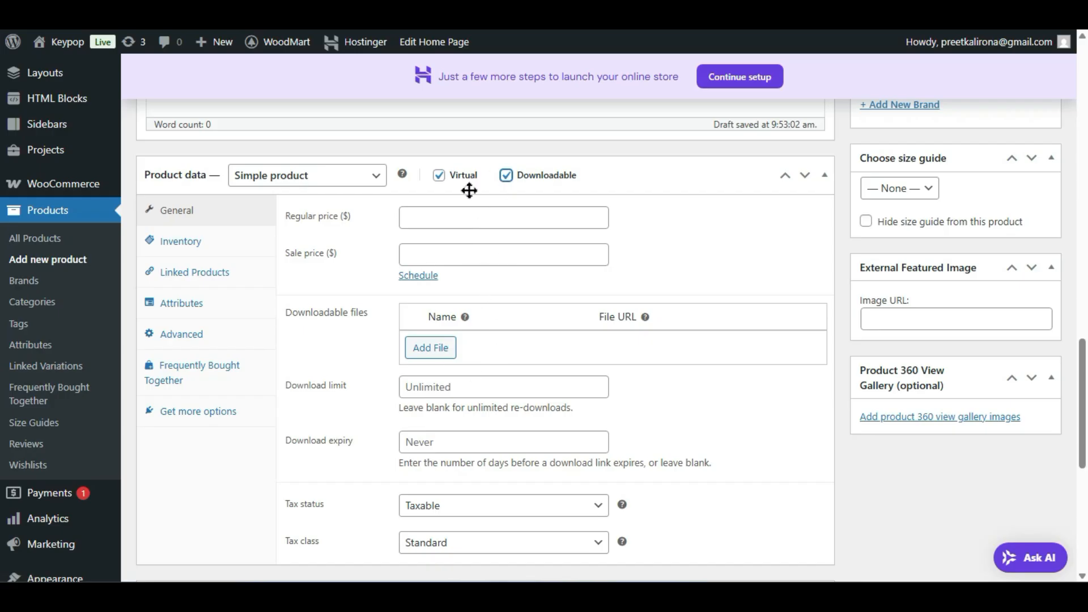
Step: Toggle the Virtual option to compare the product data sections with and without Shipping, ending with Virtual off
left_click(439, 175)
left_click(438, 176)
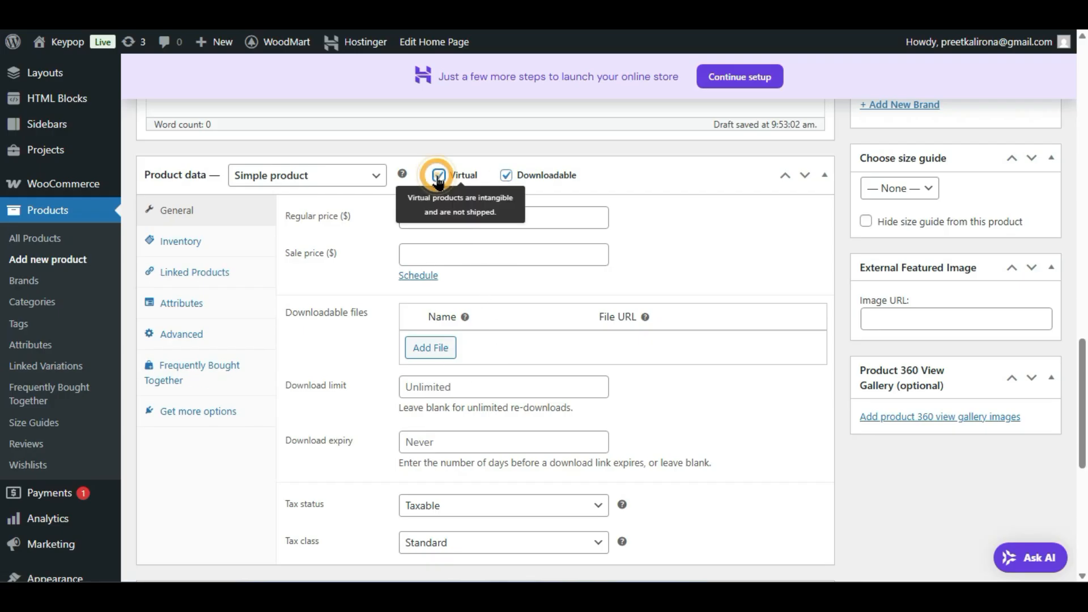
left_click(438, 175)
left_click(438, 176)
left_click(437, 175)
left_click(438, 175)
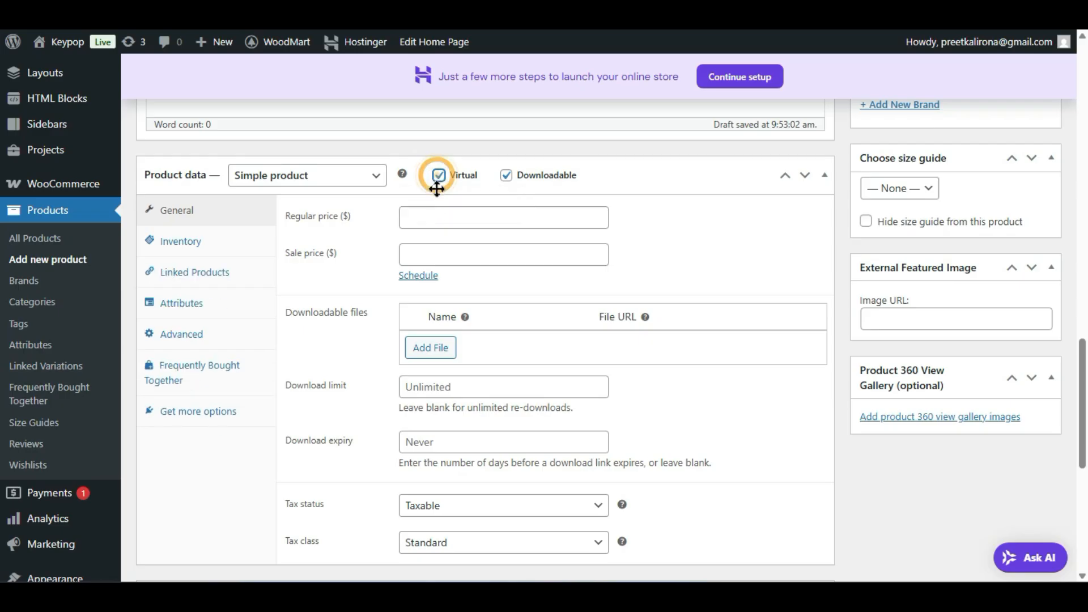
left_click(438, 176)
left_click(438, 176)
left_click(437, 175)
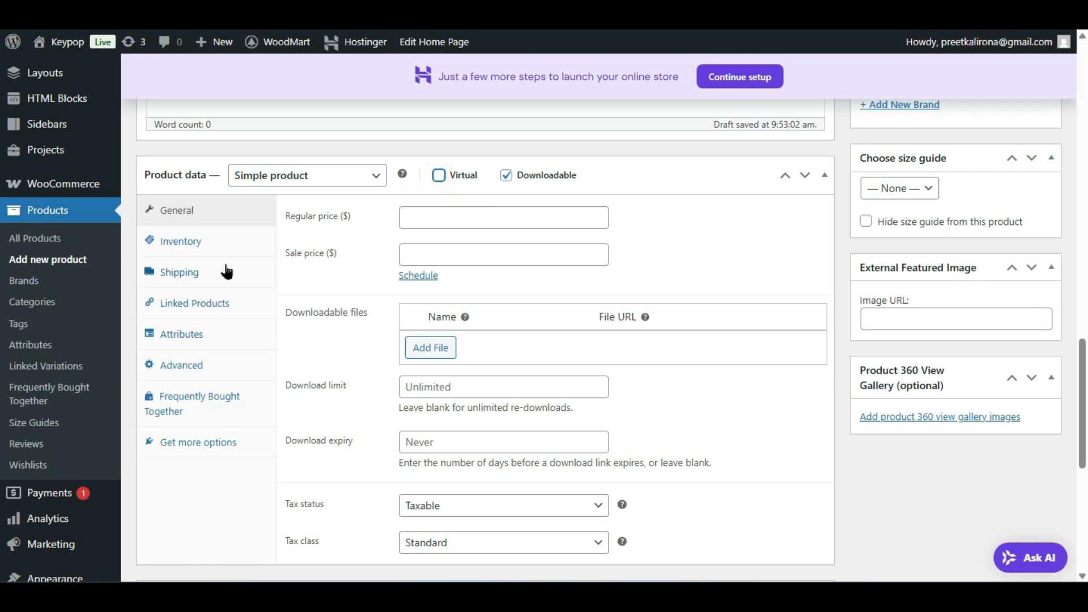
left_click(438, 176)
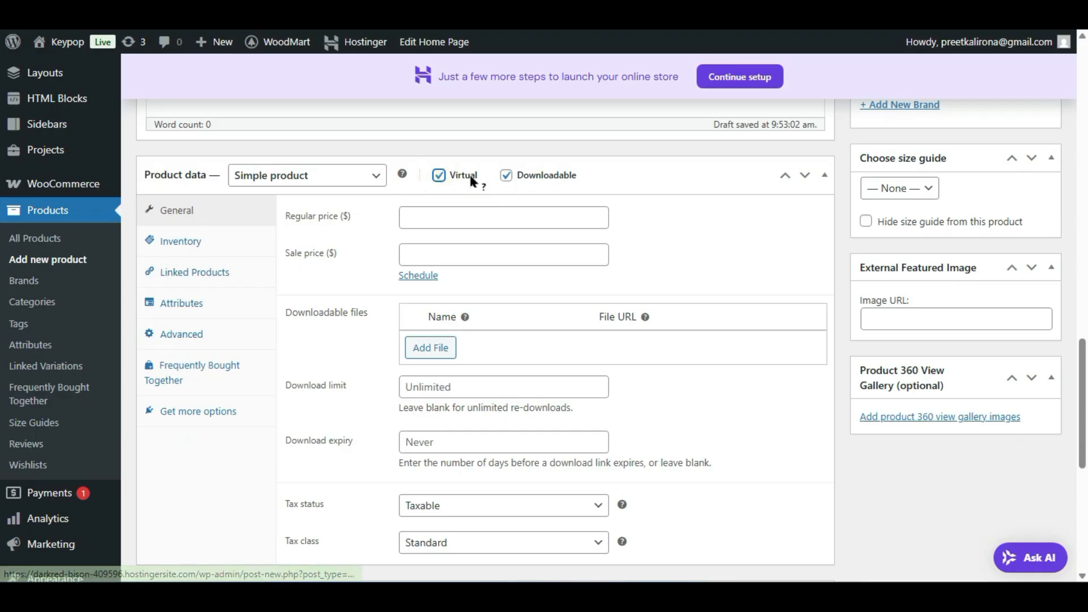
left_click(439, 176)
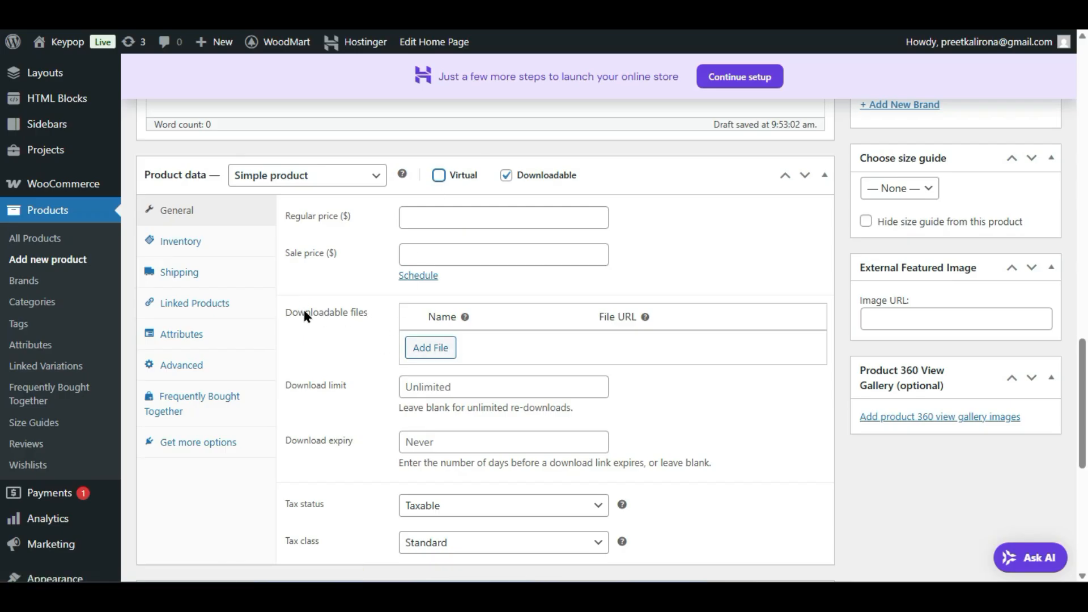
Step: Add a downloadable file entry to the product and name it "book pdf"
left_click(440, 348)
left_click(460, 346)
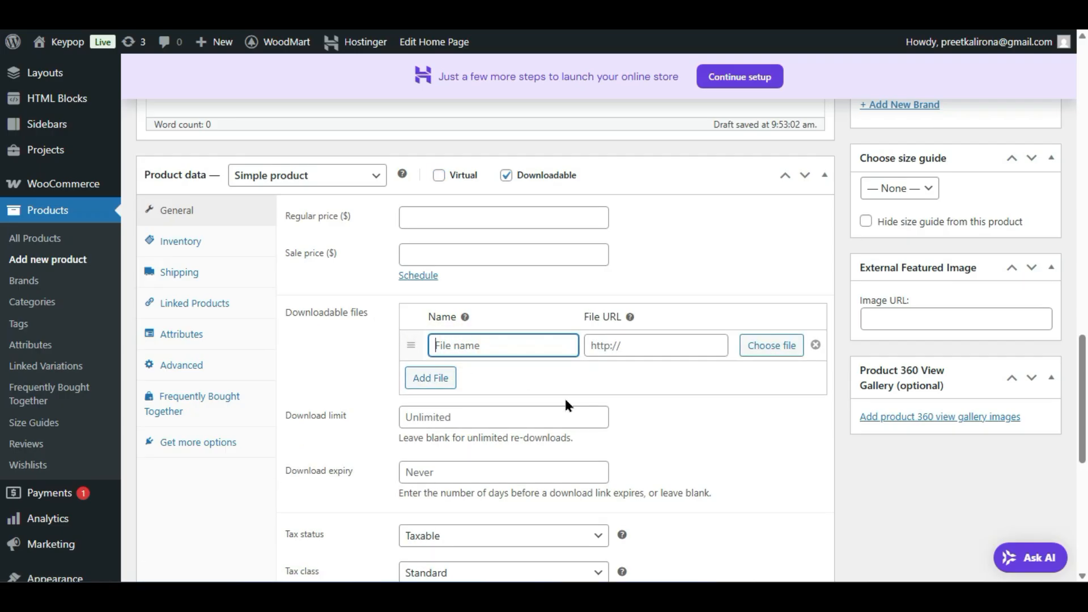
type("book")
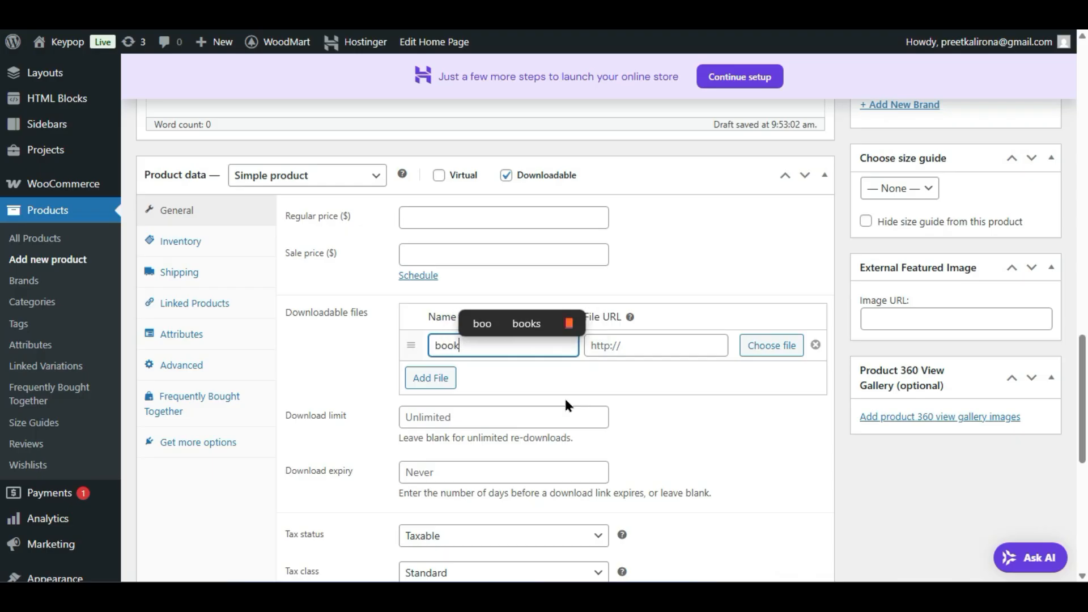
type(" pdf")
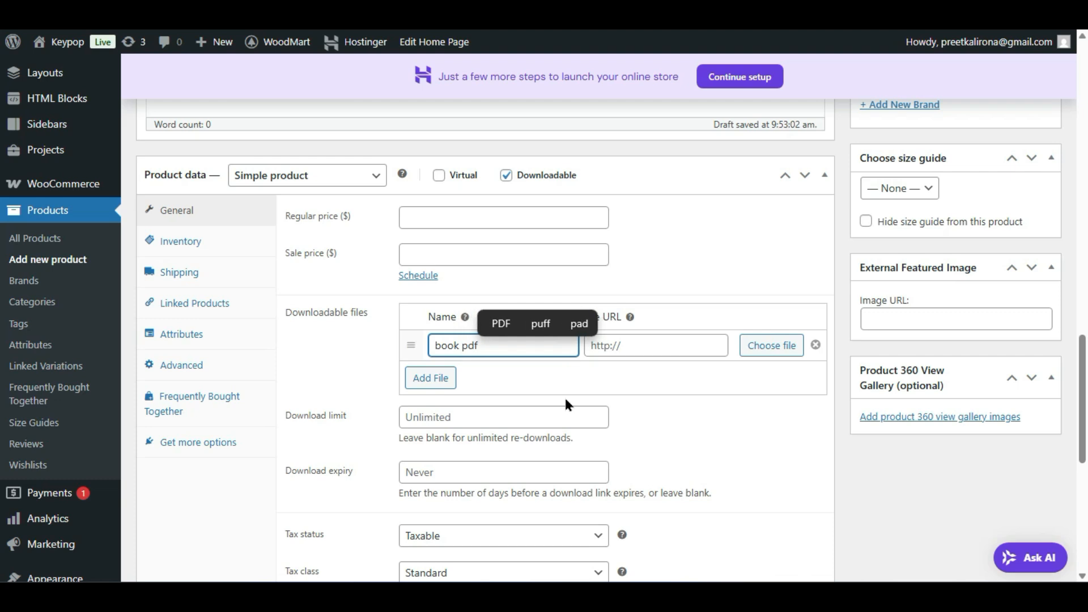
Step: Attach retail-delivery-man.svg from the media library as the file for the "book pdf" download entry
left_click(645, 355)
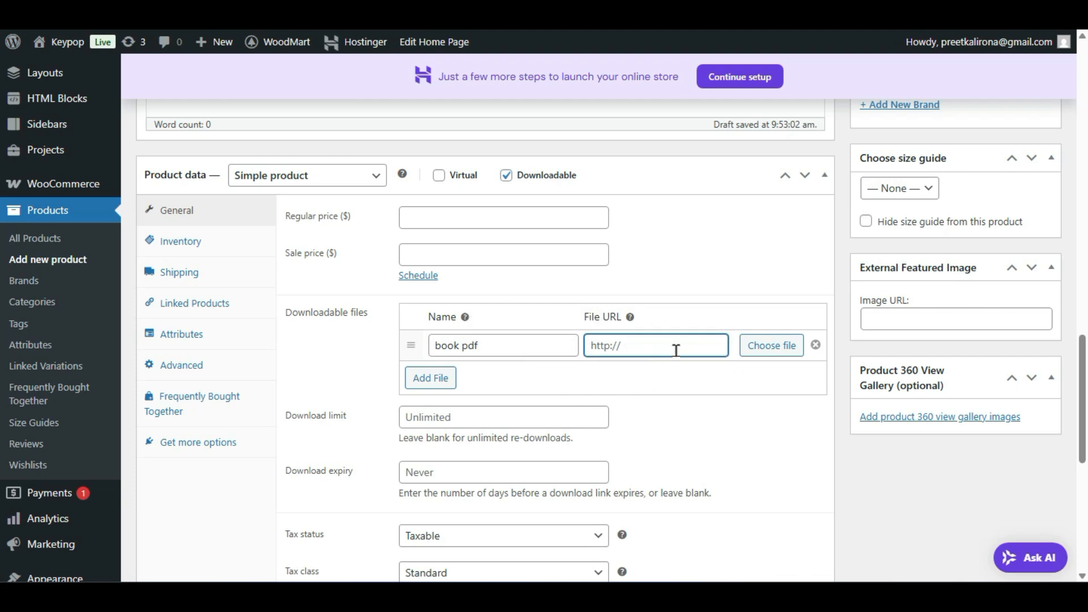
left_click(768, 345)
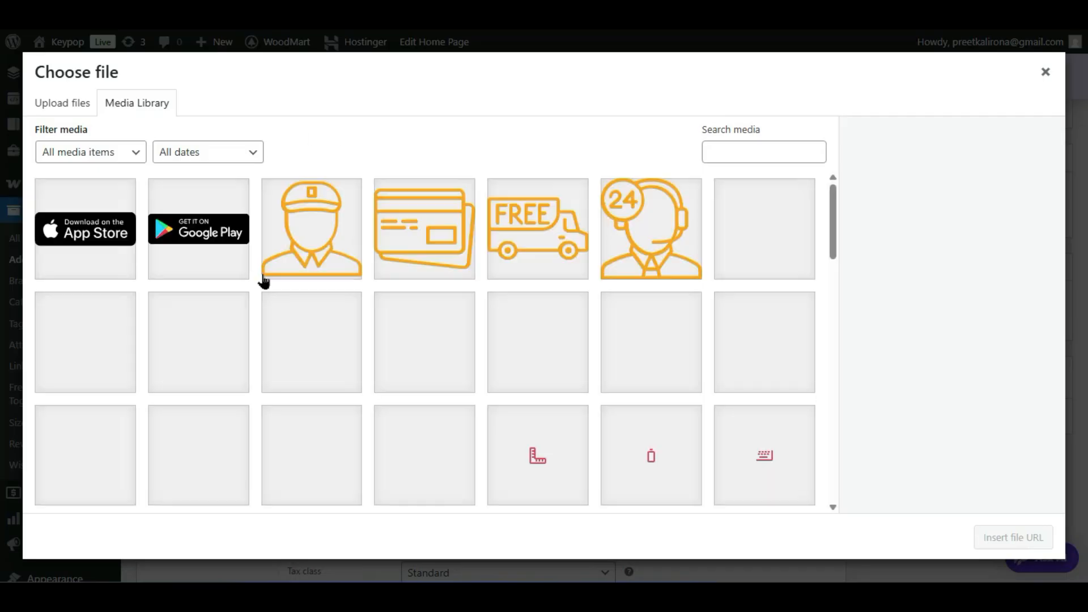
left_click(308, 243)
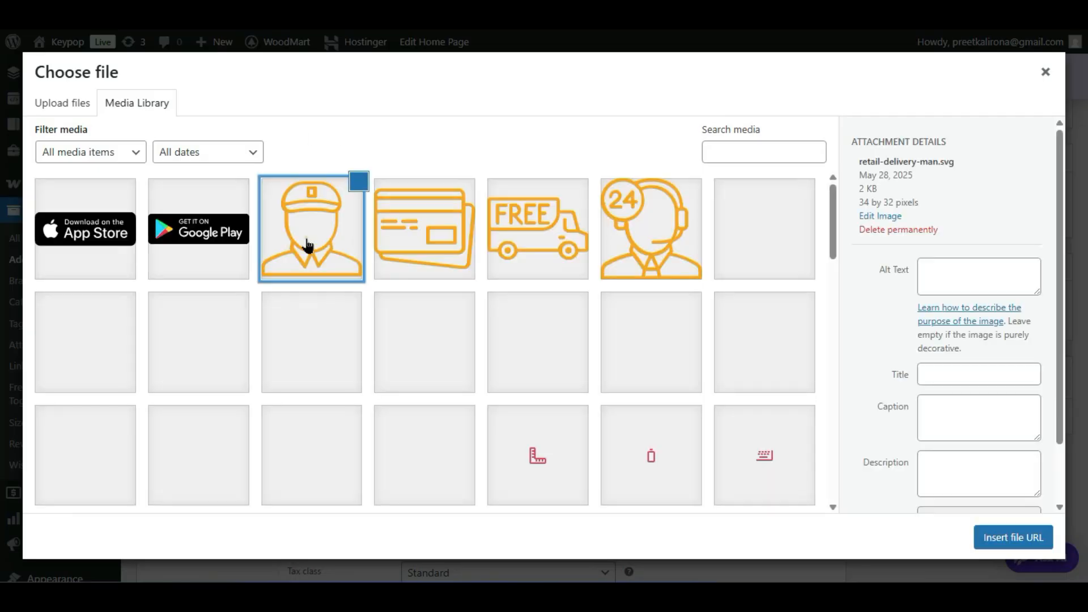
left_click(989, 536)
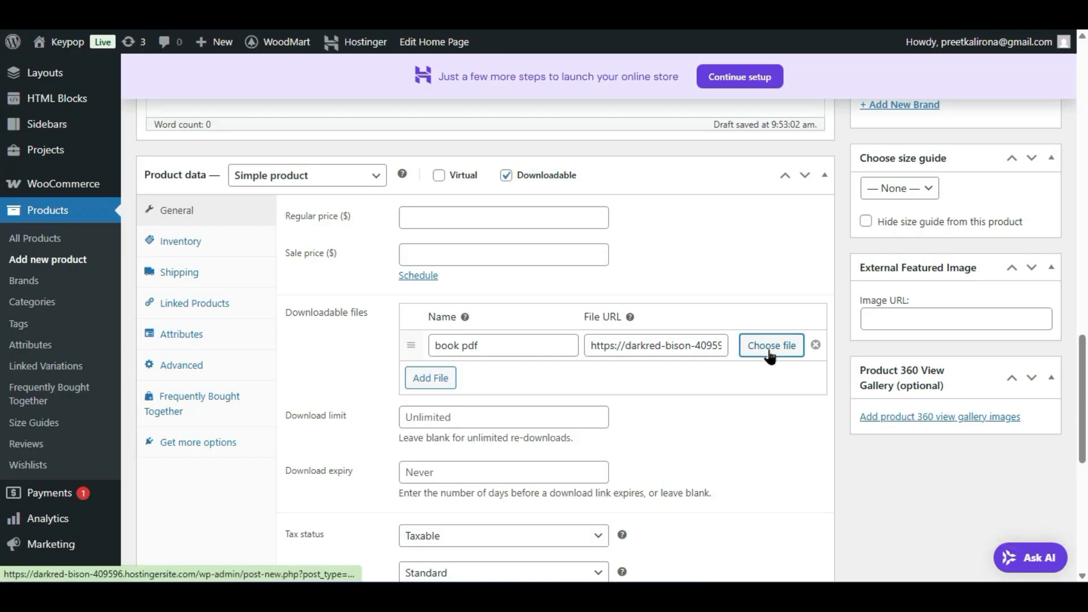
left_click_drag(667, 351, 753, 352)
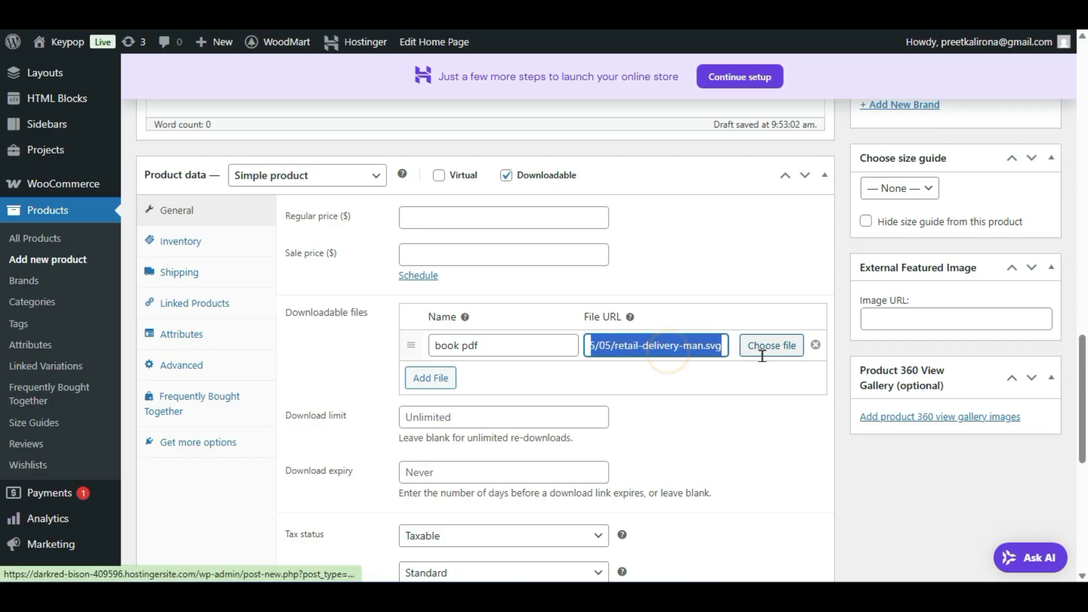
left_click(675, 360)
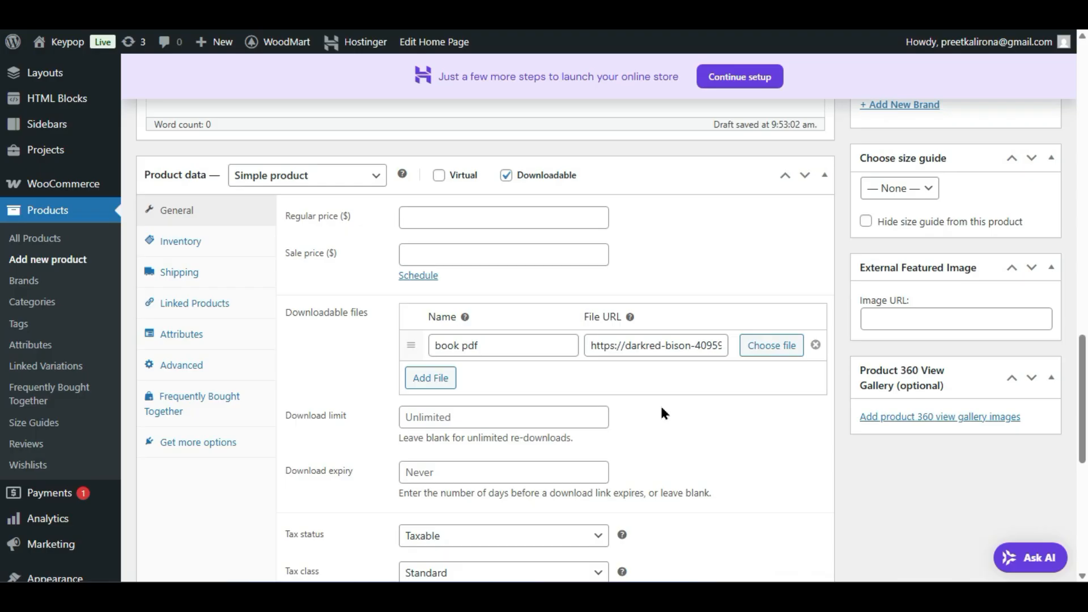
Step: Set the product's regular price to $10 and its sale price to $8
left_click(419, 222)
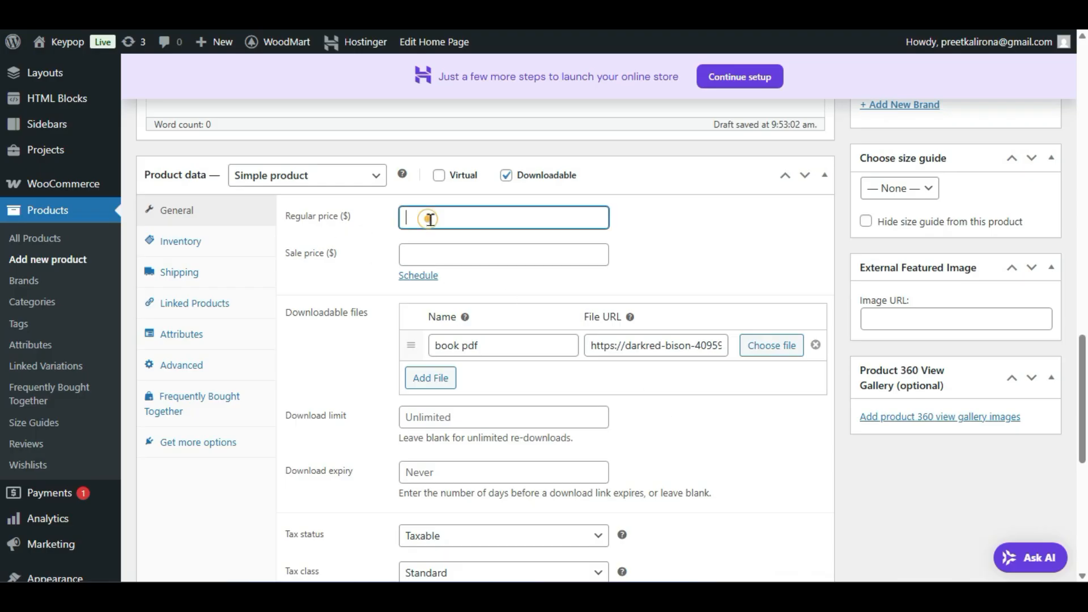
scroll(430, 226, "up", 2)
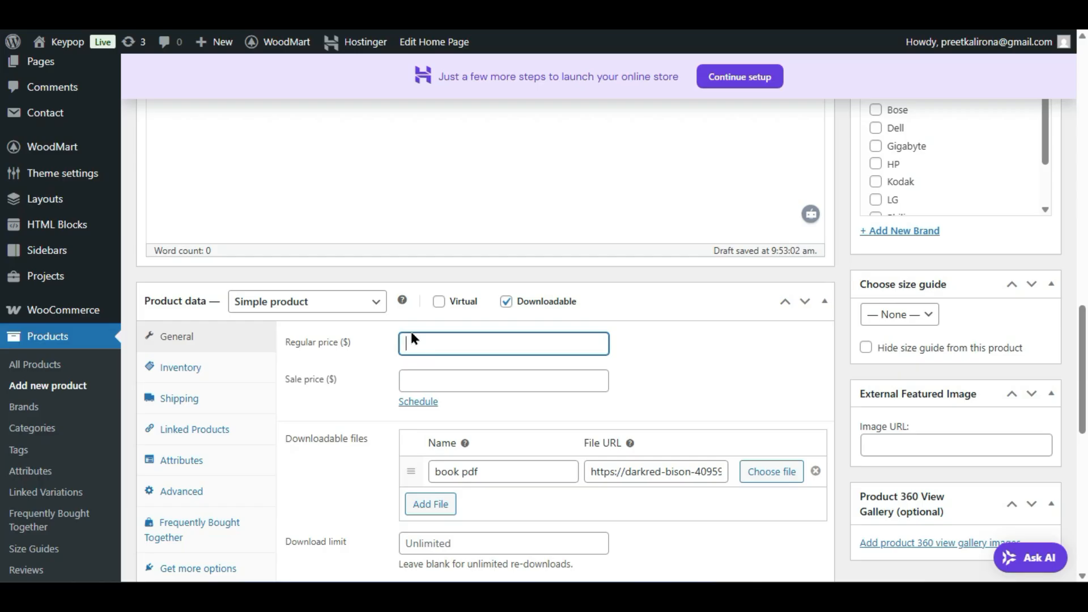
type("10")
left_click(437, 376)
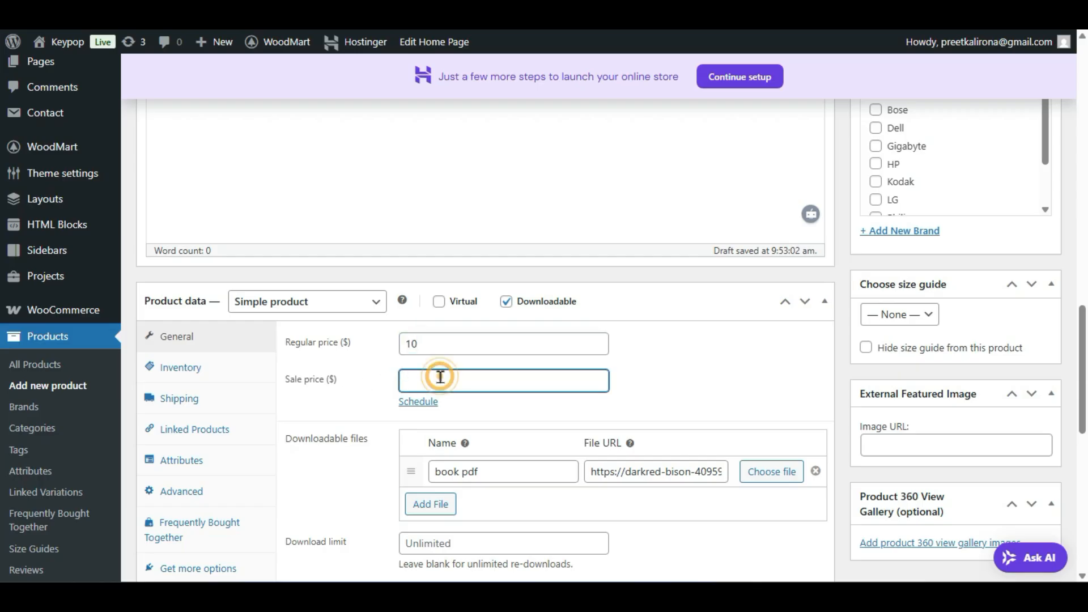
left_click(460, 352)
double_click(451, 347)
left_click(436, 376)
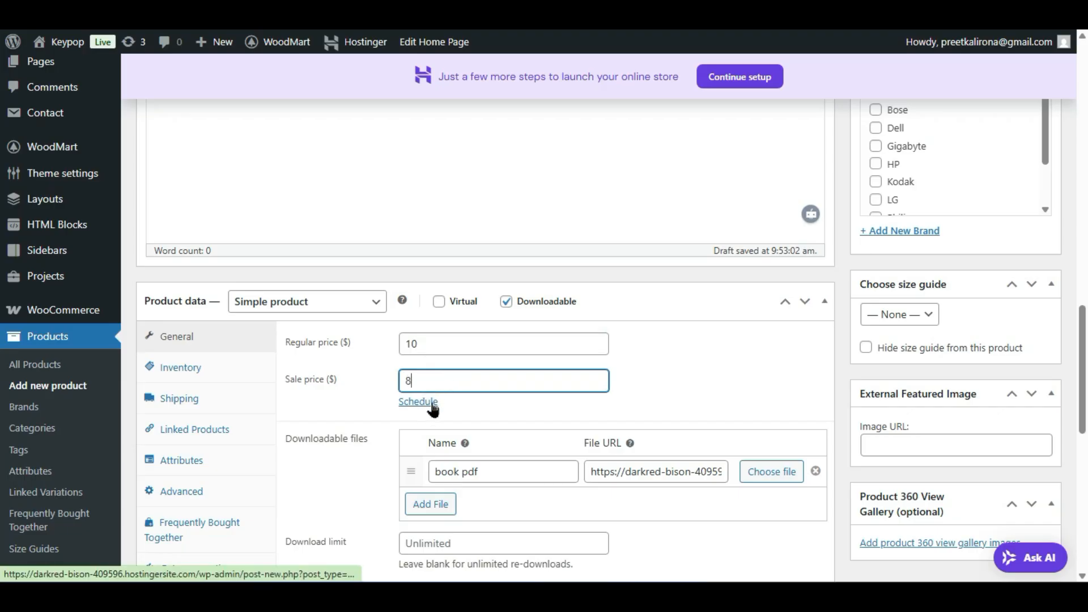
Step: Schedule the sale price to run from 2025-06-04 to 2025-06-15
left_click(428, 402)
left_click(430, 417)
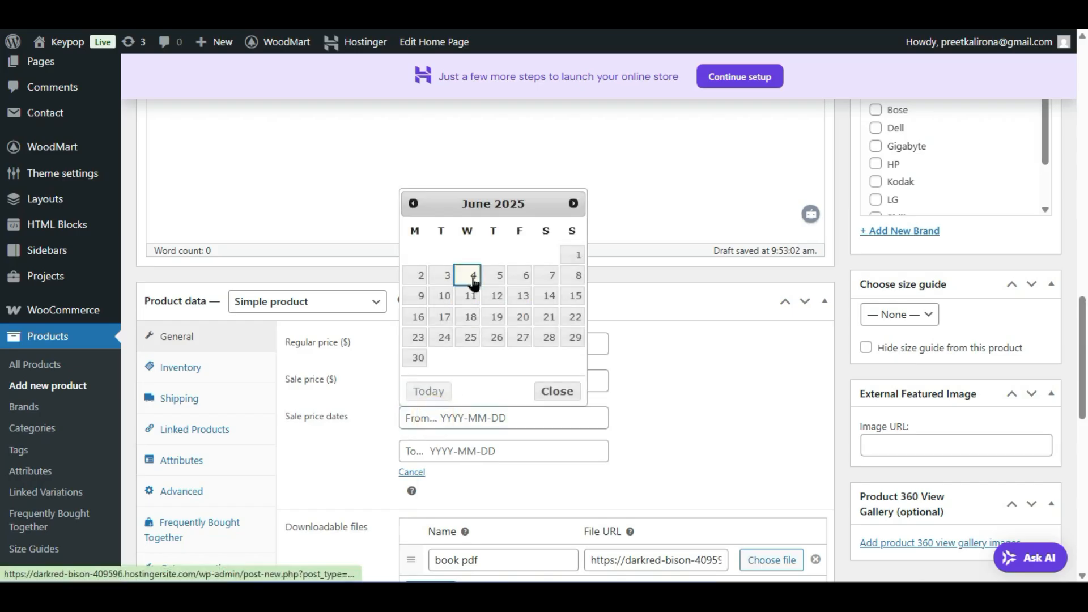
left_click(473, 281)
left_click(474, 451)
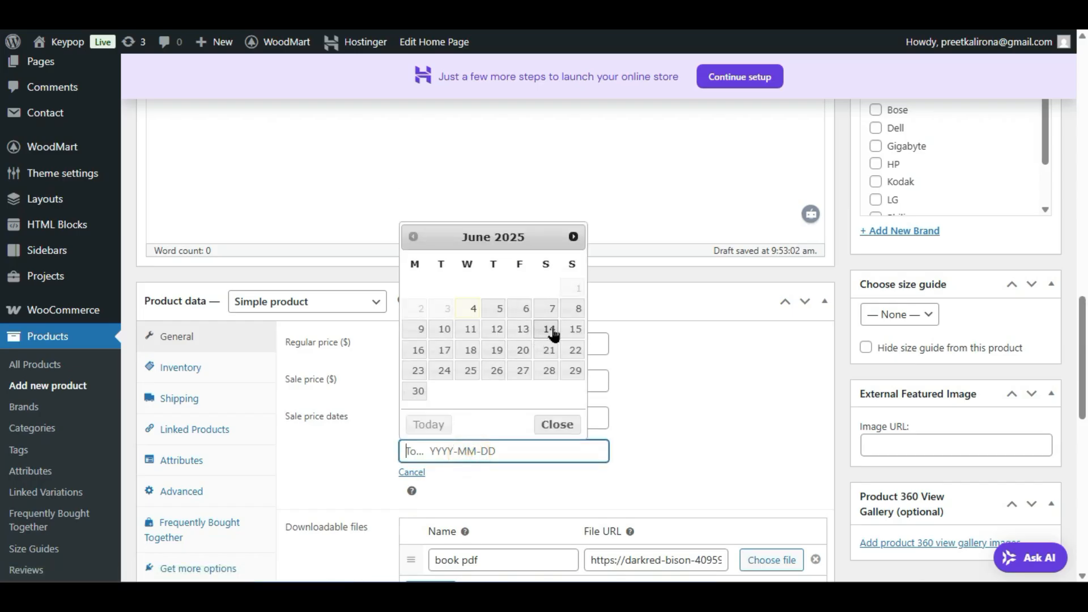
left_click(575, 332)
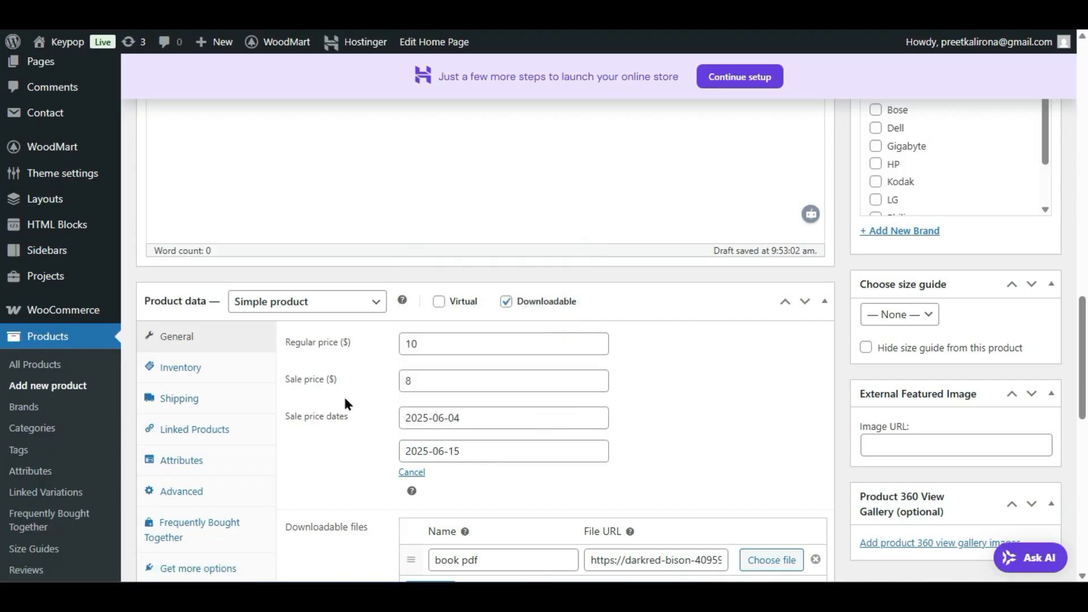
left_click(428, 379)
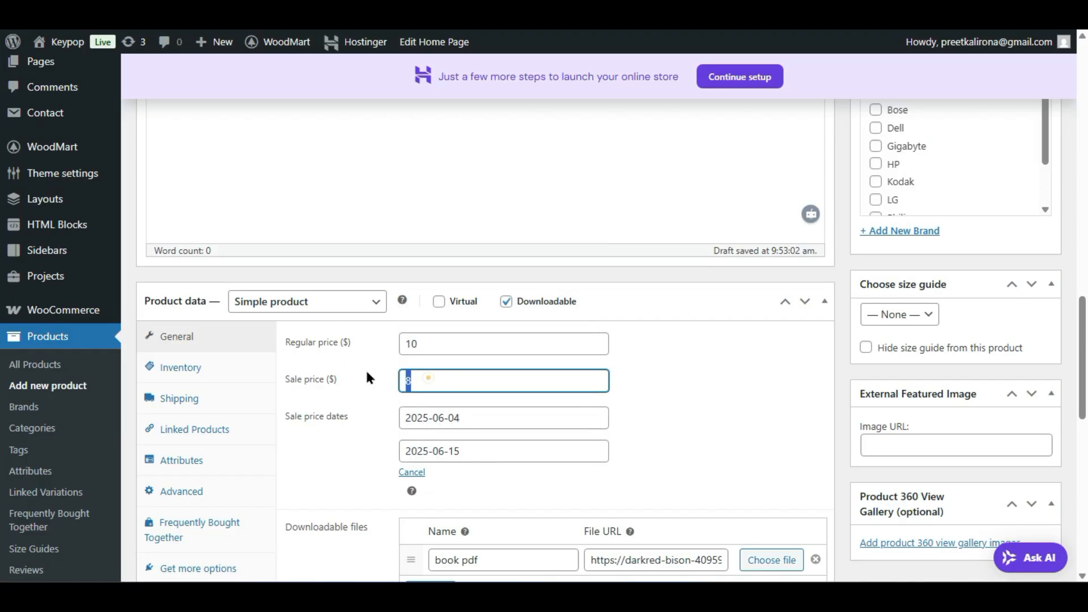
left_click(437, 337)
left_click(322, 395)
double_click(415, 344)
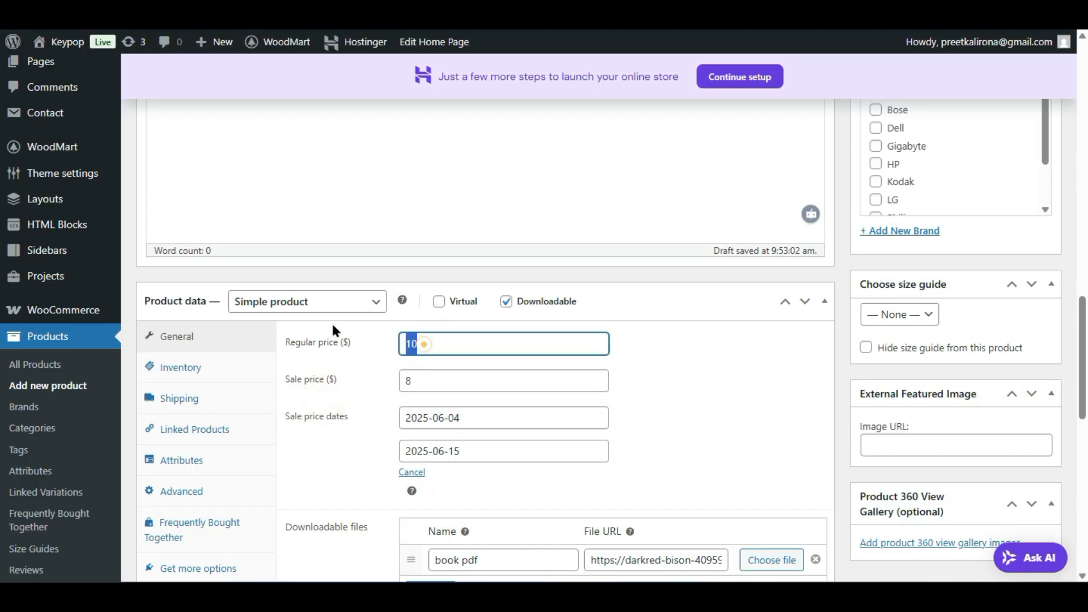
left_click(360, 366)
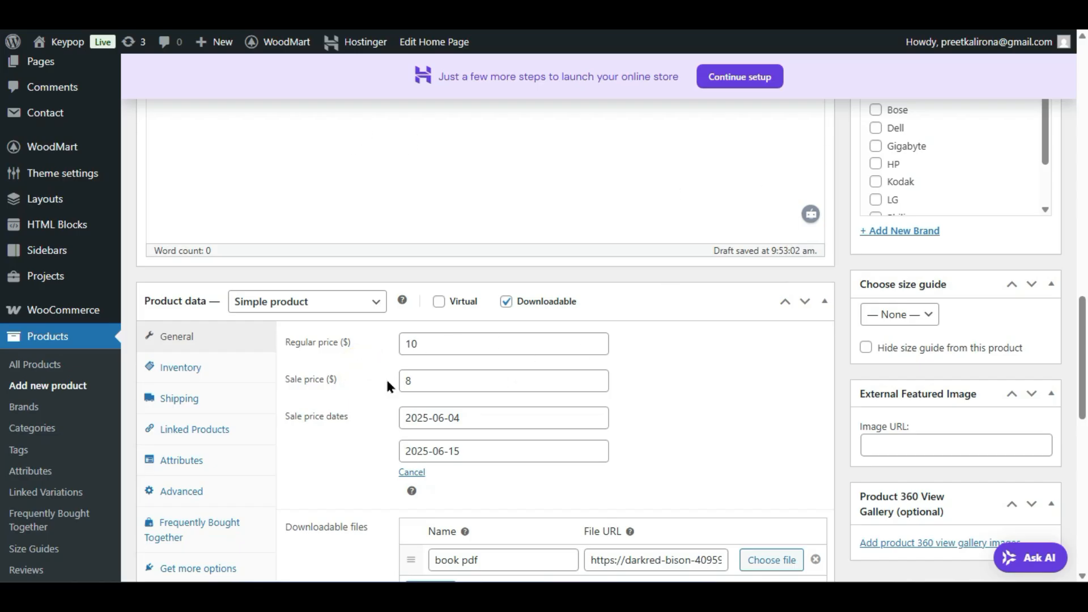
double_click(434, 383)
left_click(326, 448)
Step: Try a download limit of 1 for the product's file, and clear the limit again
scroll(435, 422, "down", 4)
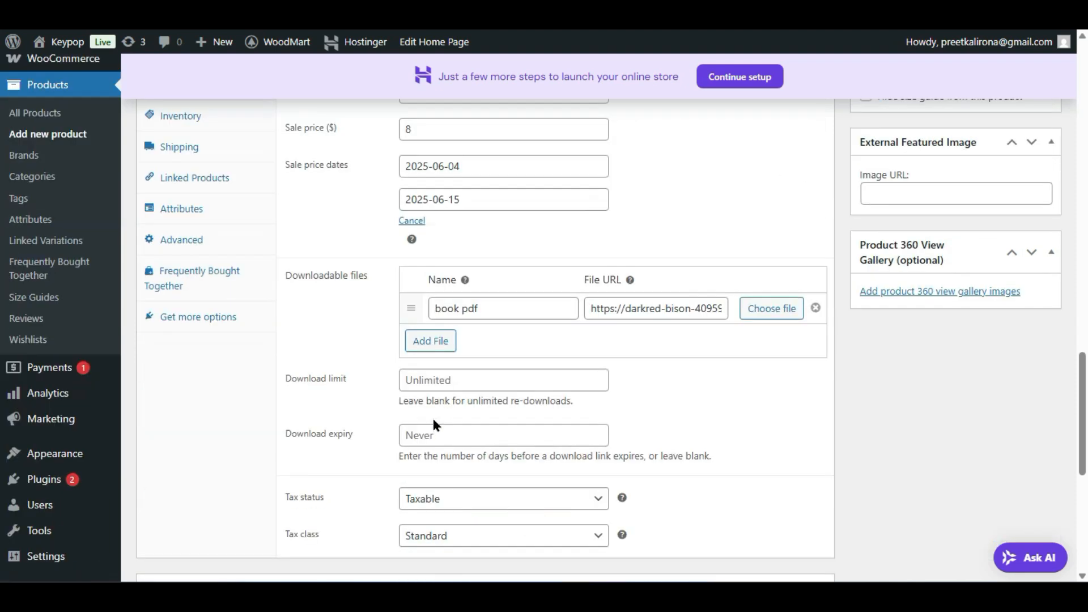
left_click(477, 385)
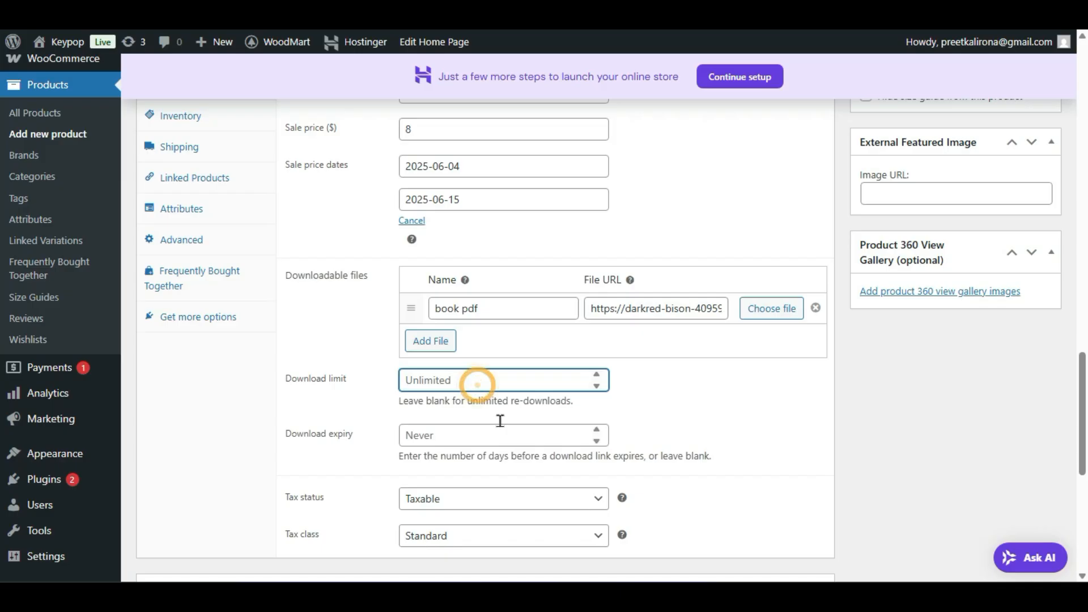
type("1")
left_click(547, 414)
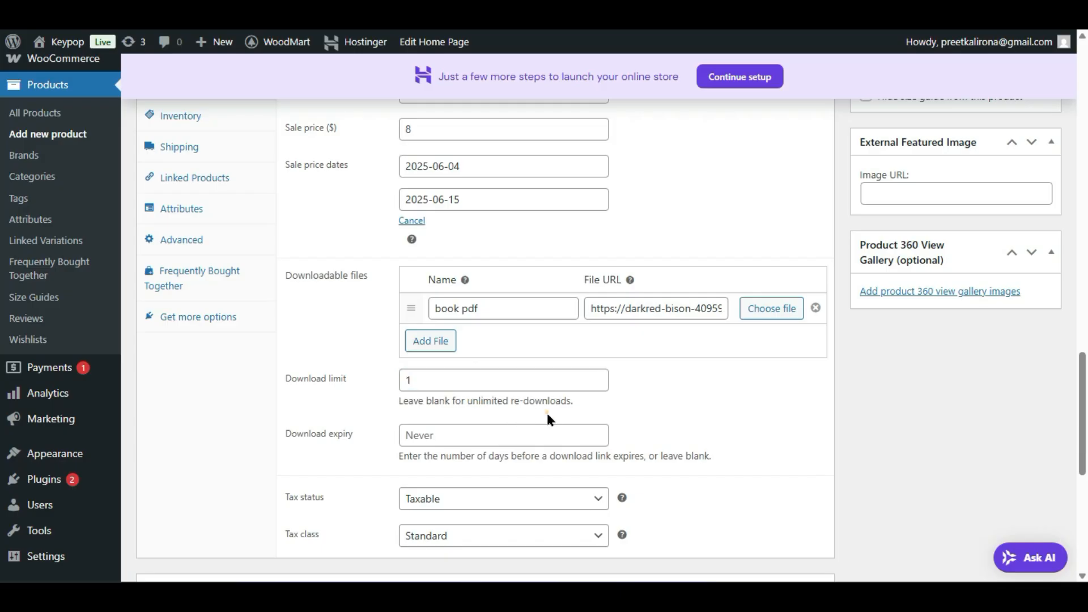
double_click(469, 376)
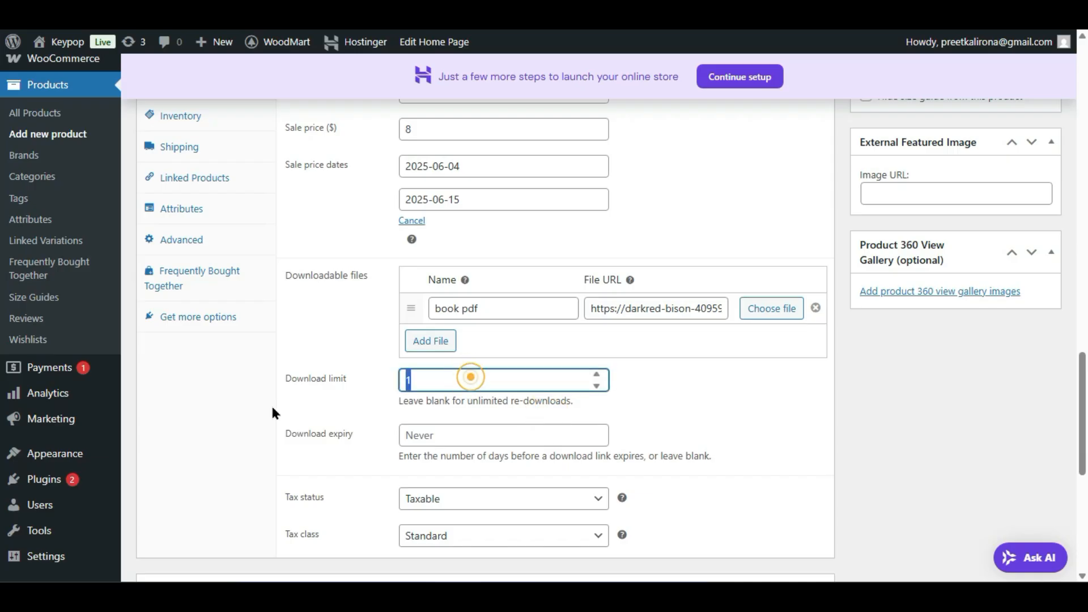
key("BackSpace")
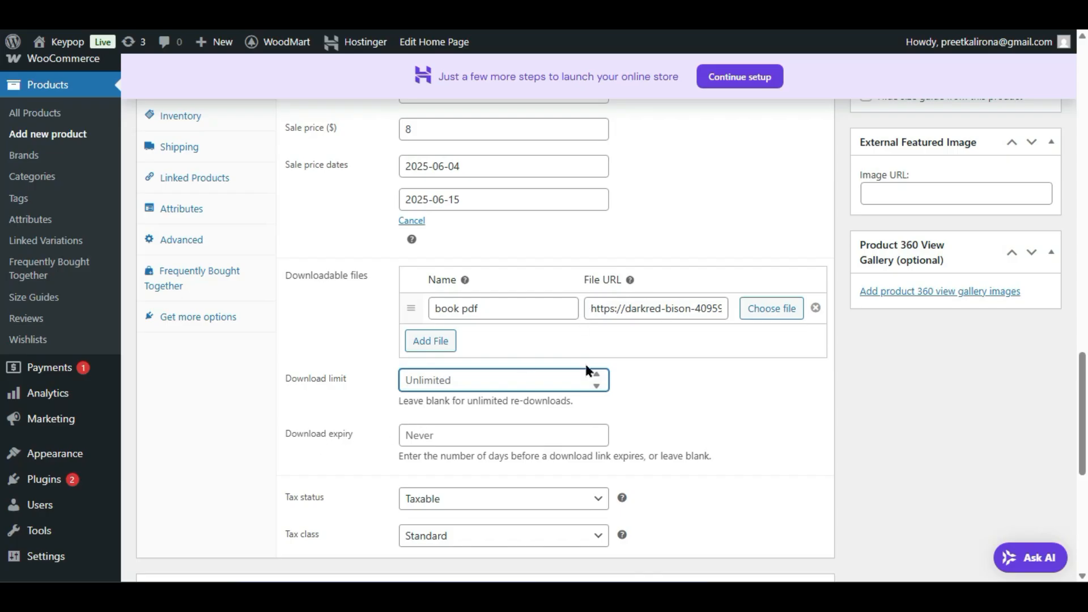
Step: Set the download expiry to 3 days and the tax status to None, keeping the Standard tax class
left_click(461, 434)
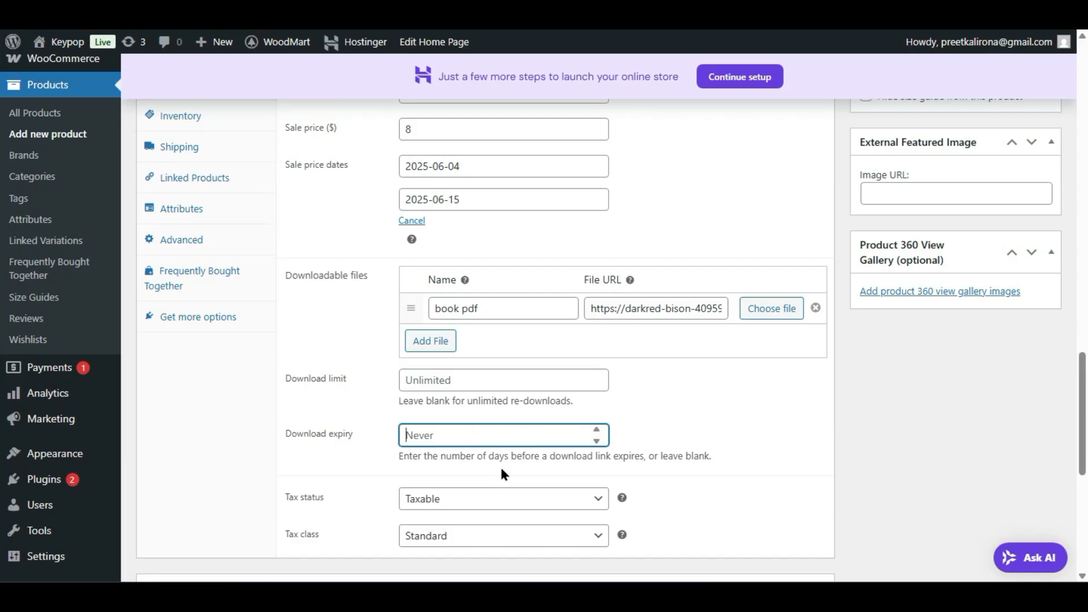
type("3")
scroll(398, 488, "down", 2)
left_click(432, 374)
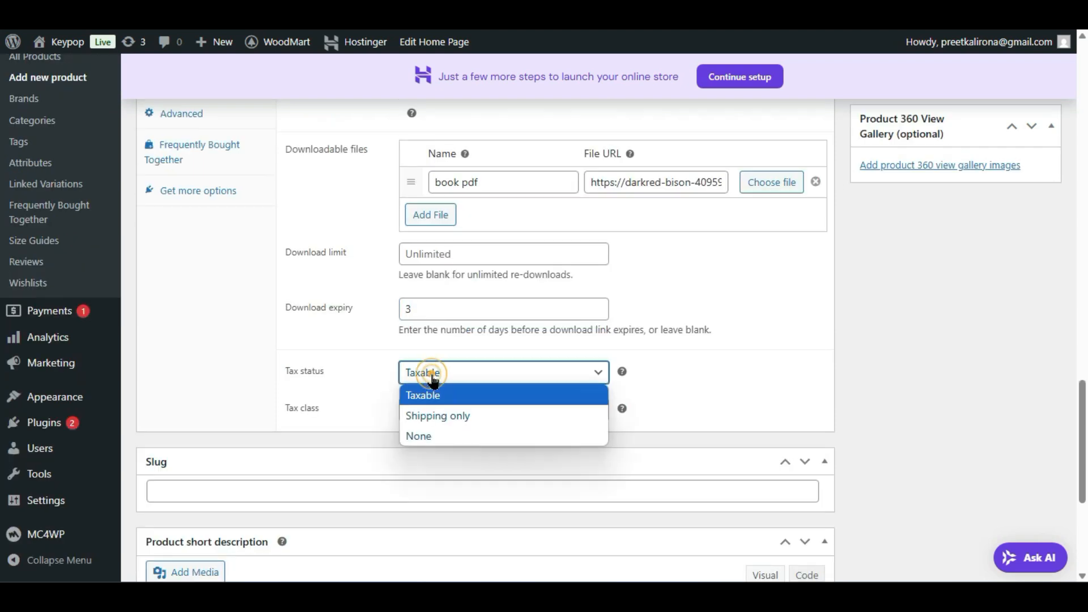
left_click(434, 434)
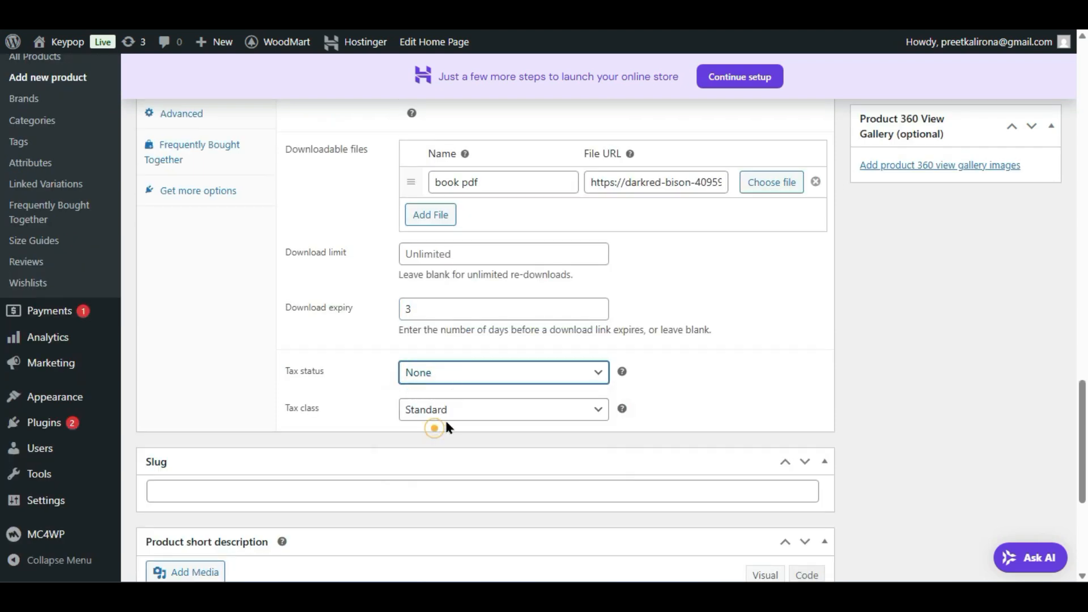
left_click(462, 406)
left_click(462, 406)
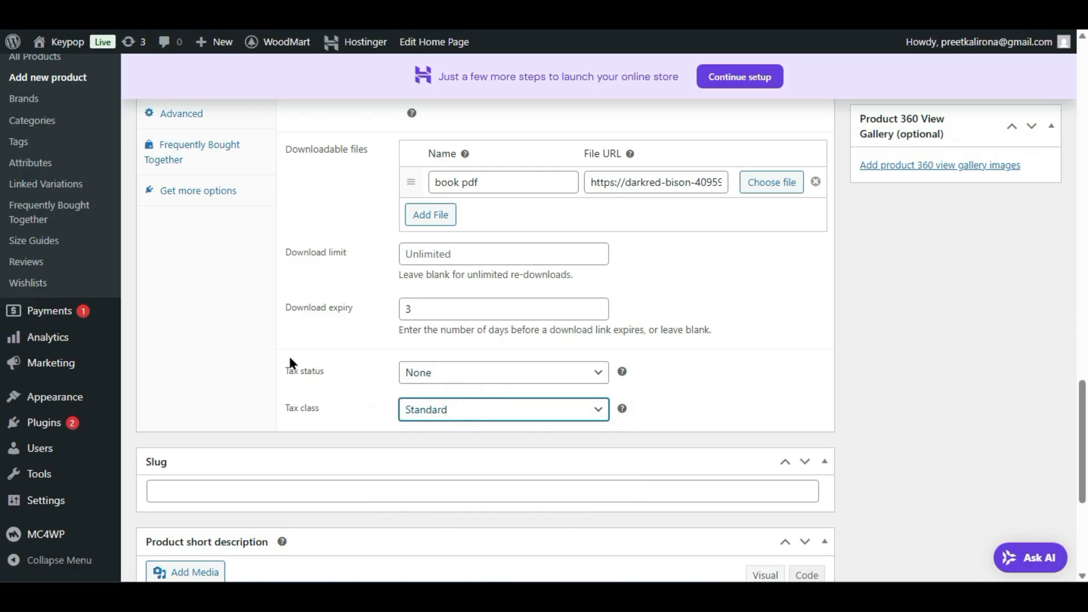
left_click(499, 378)
left_click(498, 378)
Step: Turn off the Downloadable option in the product data
scroll(498, 379, "up", 2)
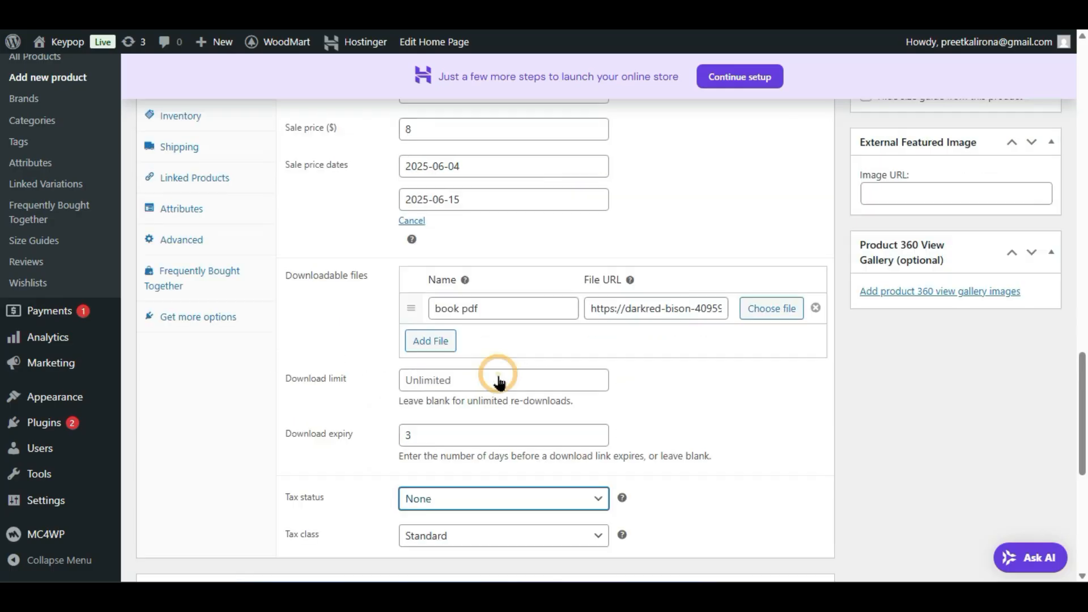
scroll(499, 379, "up", 4)
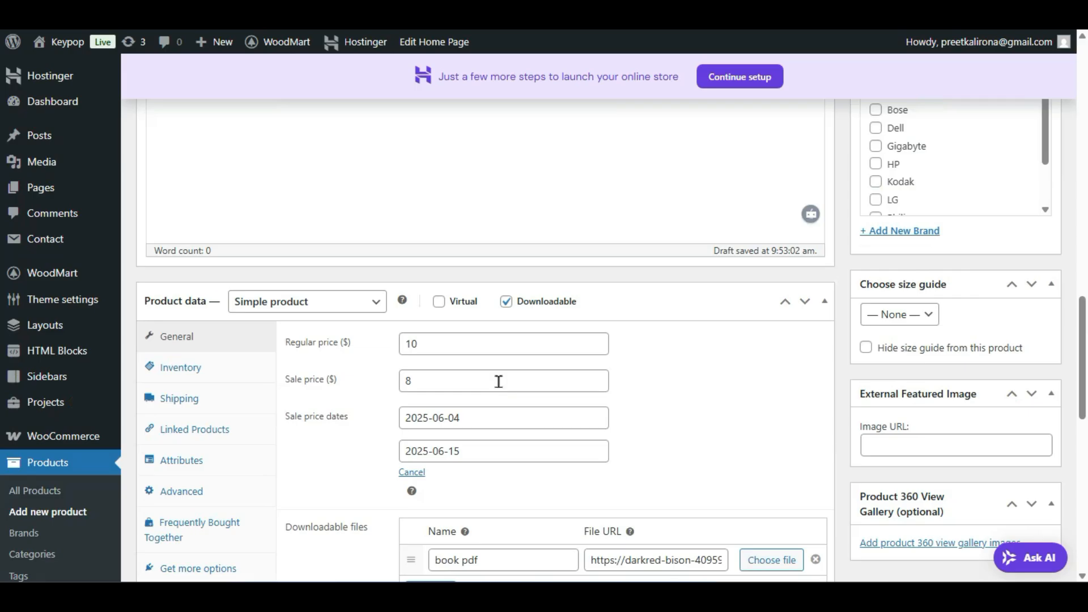
left_click(505, 302)
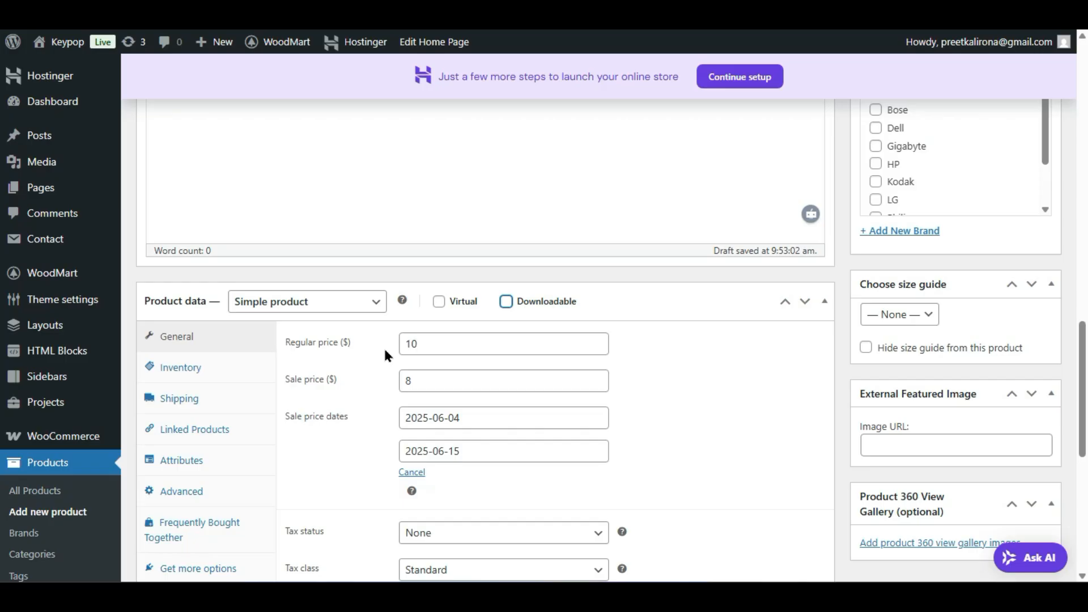
Step: Review the product's title and theme settings, and check its product type in the product data
scroll(383, 345, "up", 20)
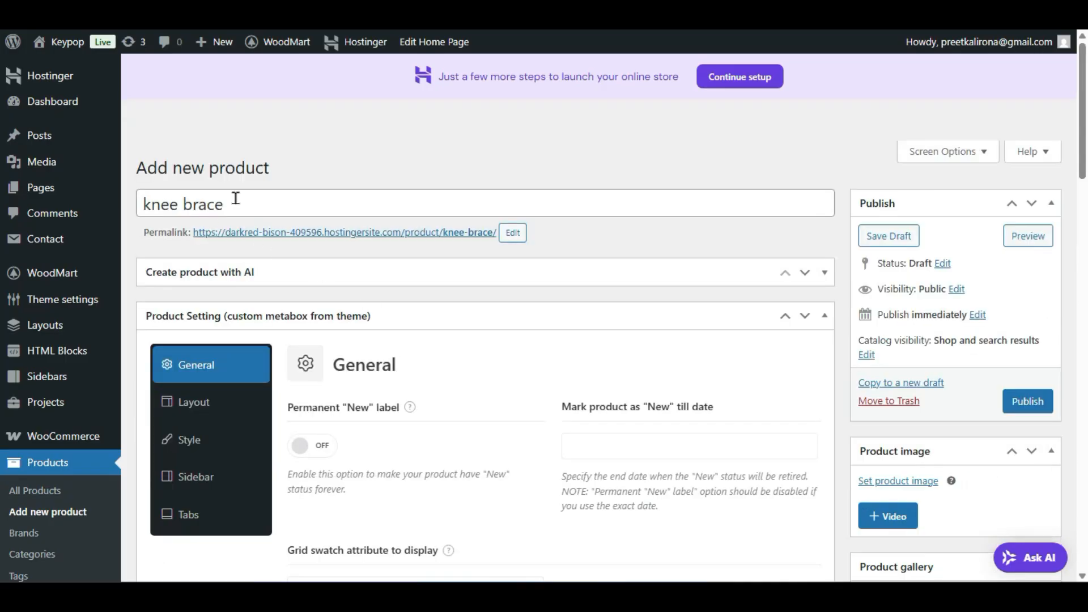
triple_click(236, 198)
scroll(318, 295, "down", 2)
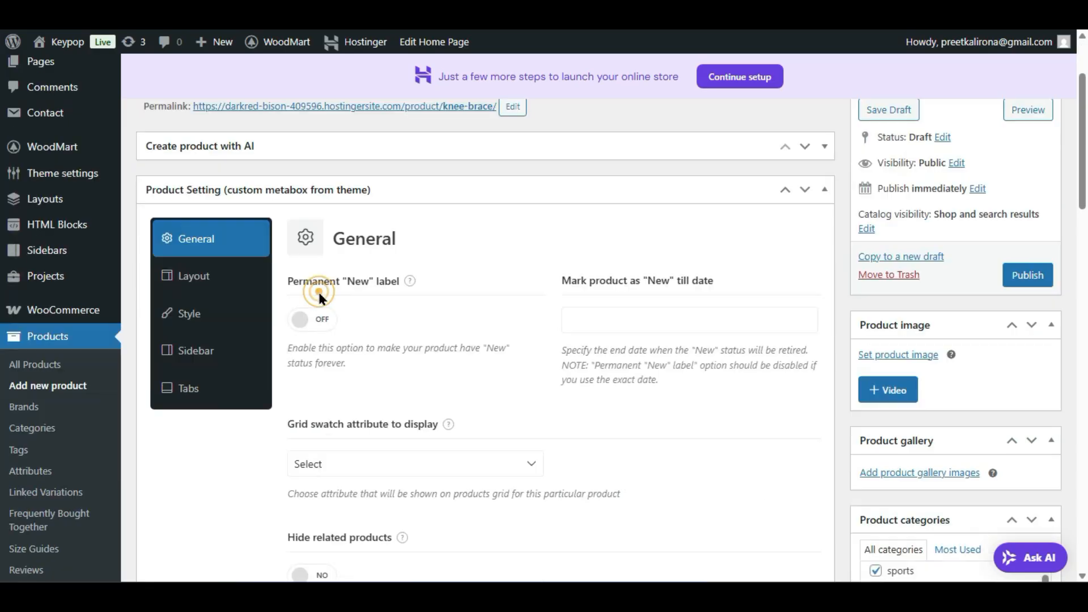
scroll(318, 292, "down", 20)
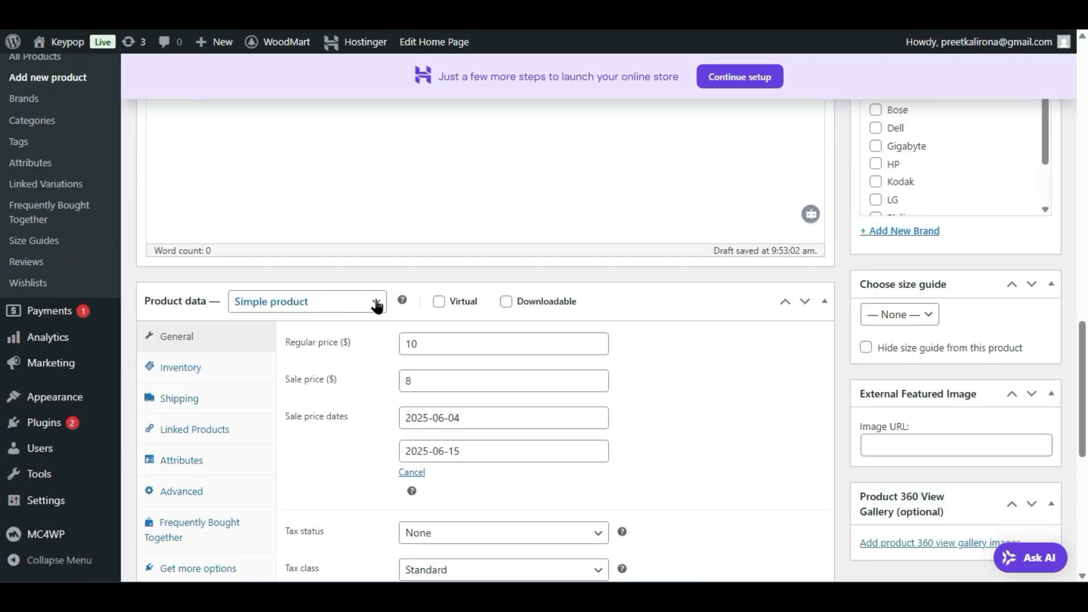
left_click(334, 303)
left_click(334, 297)
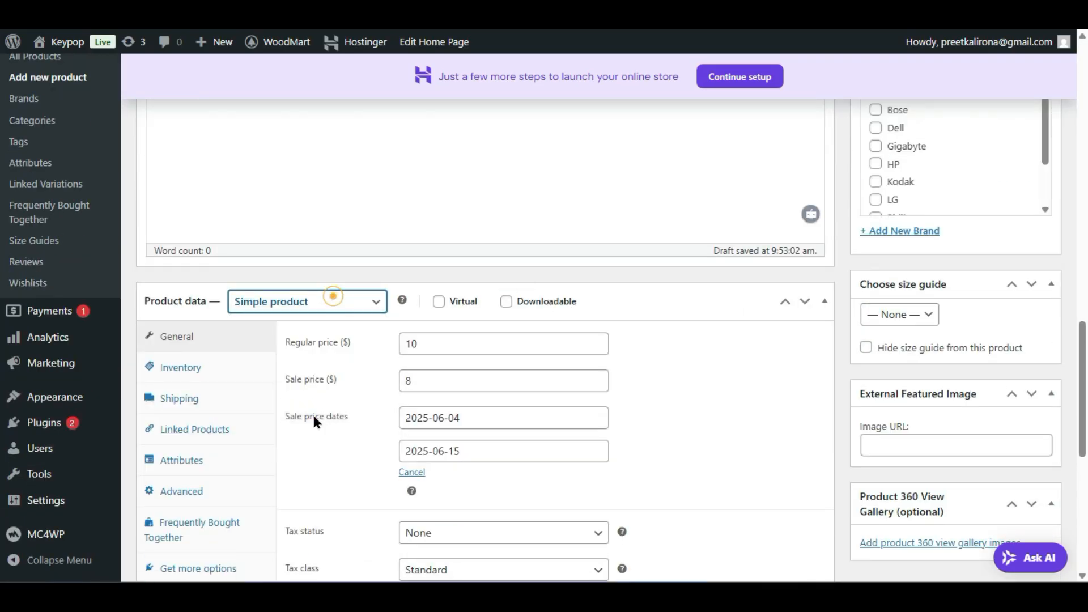
left_click(350, 386)
left_click(332, 365)
Step: Set the product's tax status to Taxable
scroll(463, 459, "down", 2)
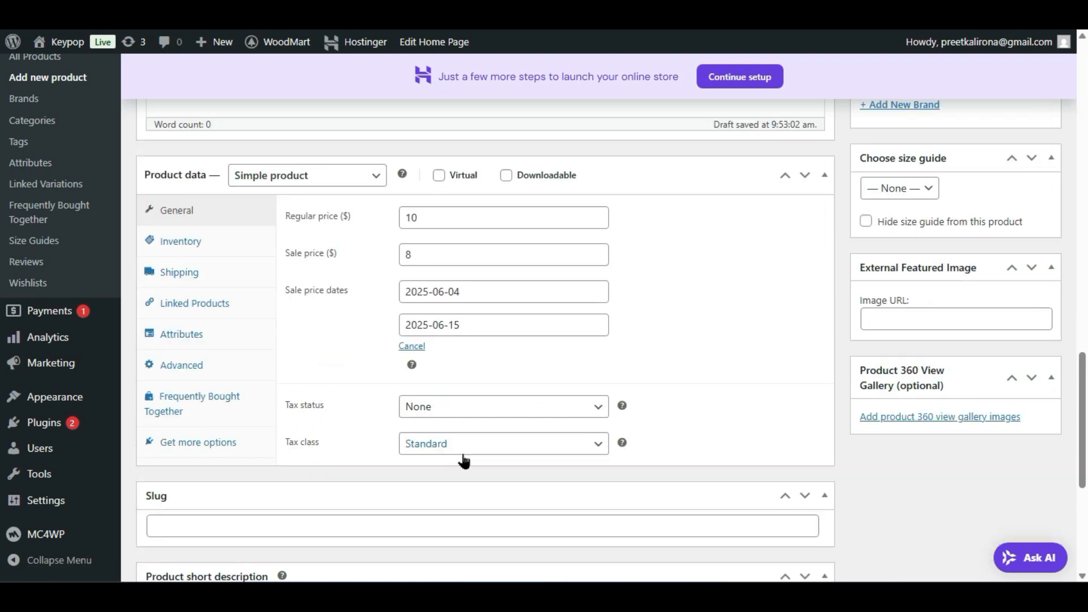
left_click(507, 417)
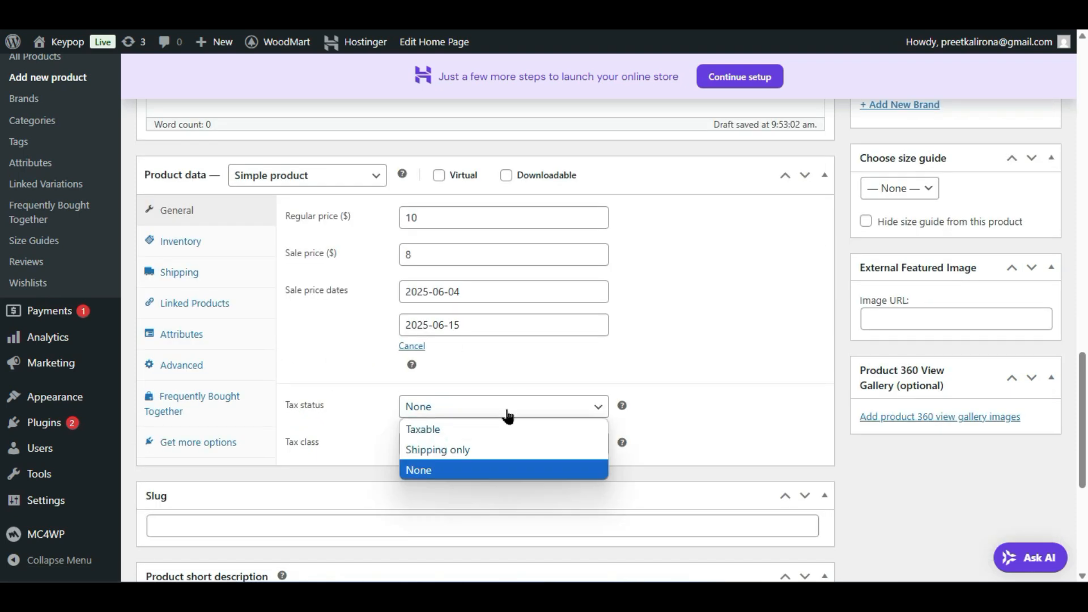
left_click(510, 429)
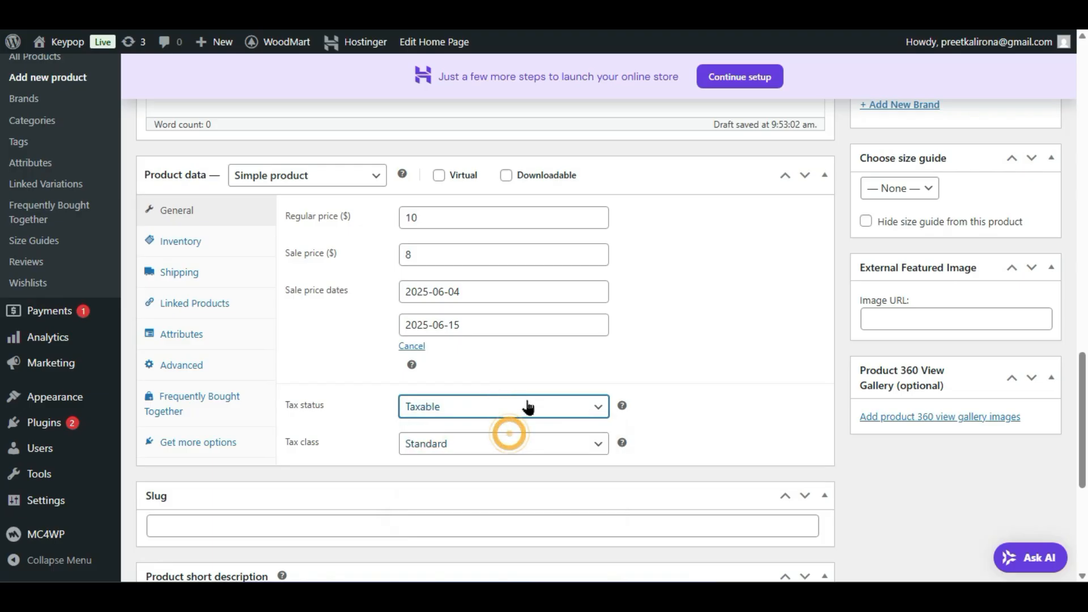
Step: Set the product's tax class to Zero rate after trying the Standard option
left_click(414, 445)
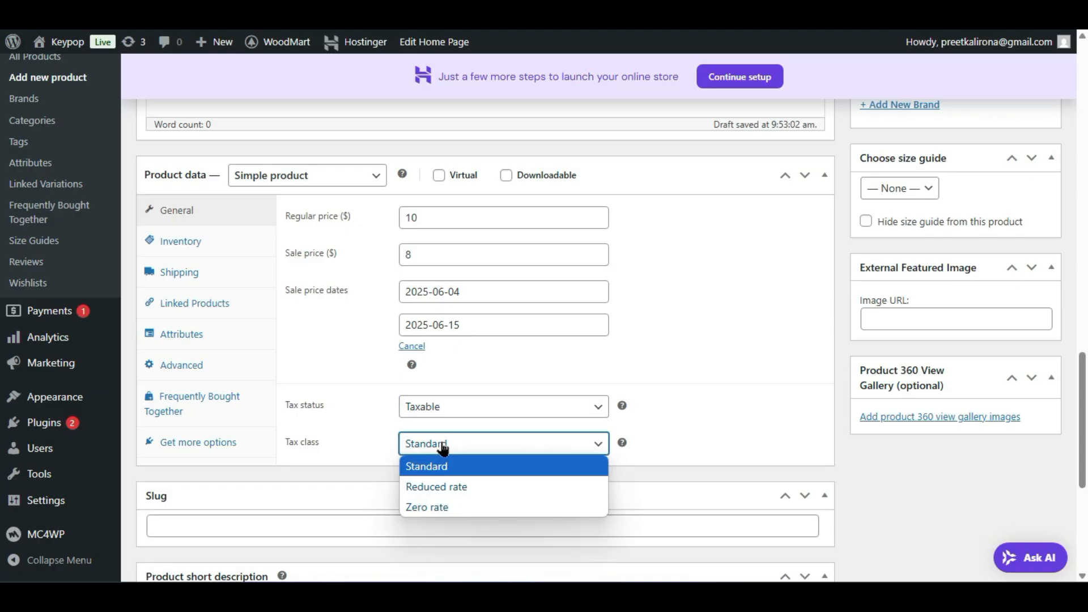
left_click(448, 465)
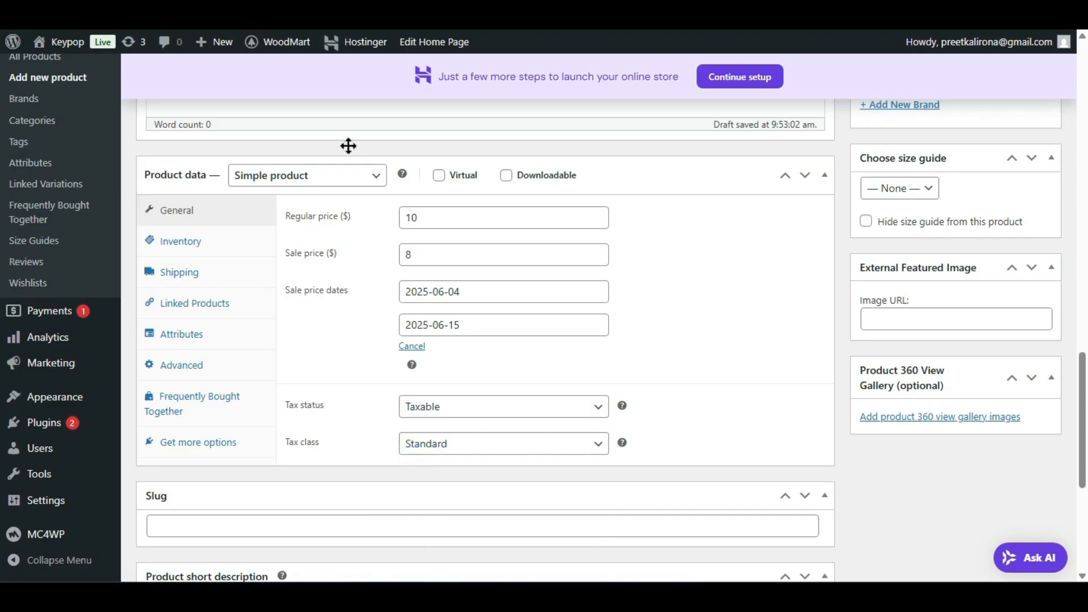
left_click(455, 446)
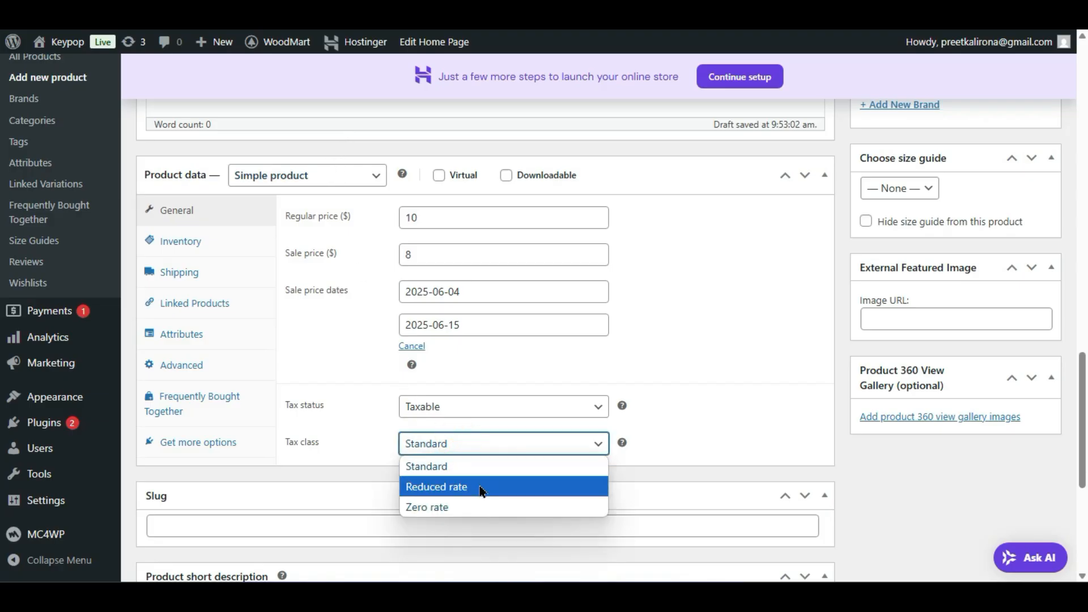
left_click(500, 517)
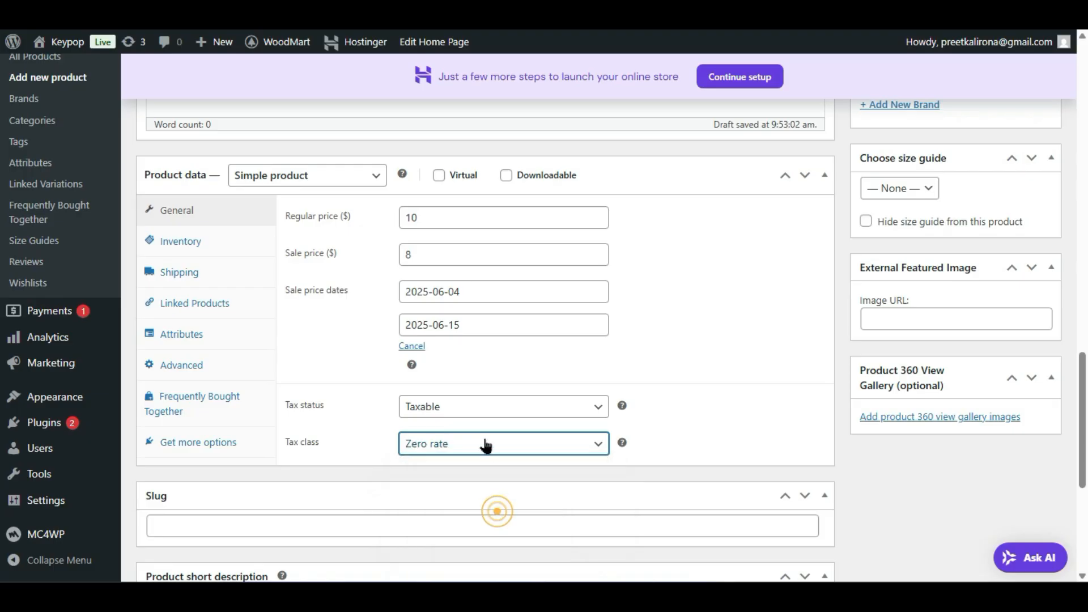
left_click(437, 444)
left_click(463, 508)
Step: Enable stock quantity tracking in the product's inventory settings, leaving the SKU and GTIN fields empty
left_click(179, 245)
left_click(421, 207)
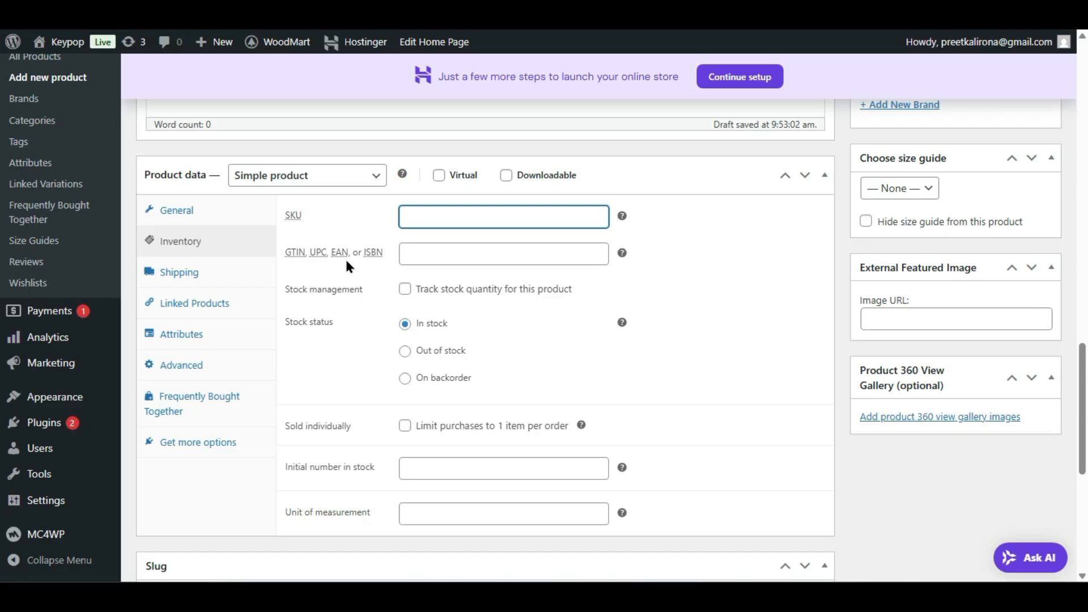
left_click(432, 250)
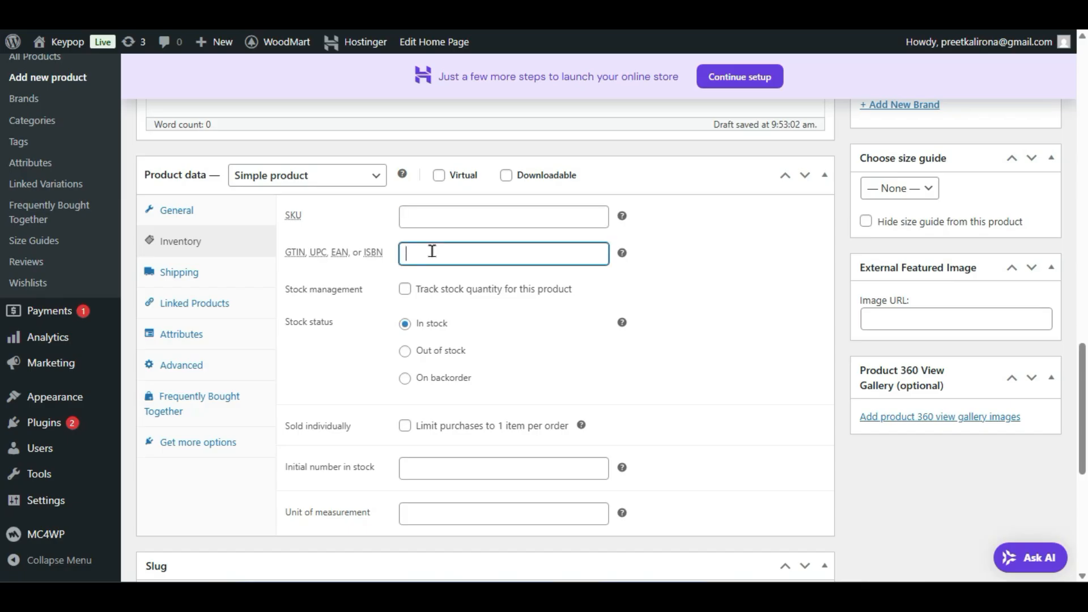
left_click(405, 289)
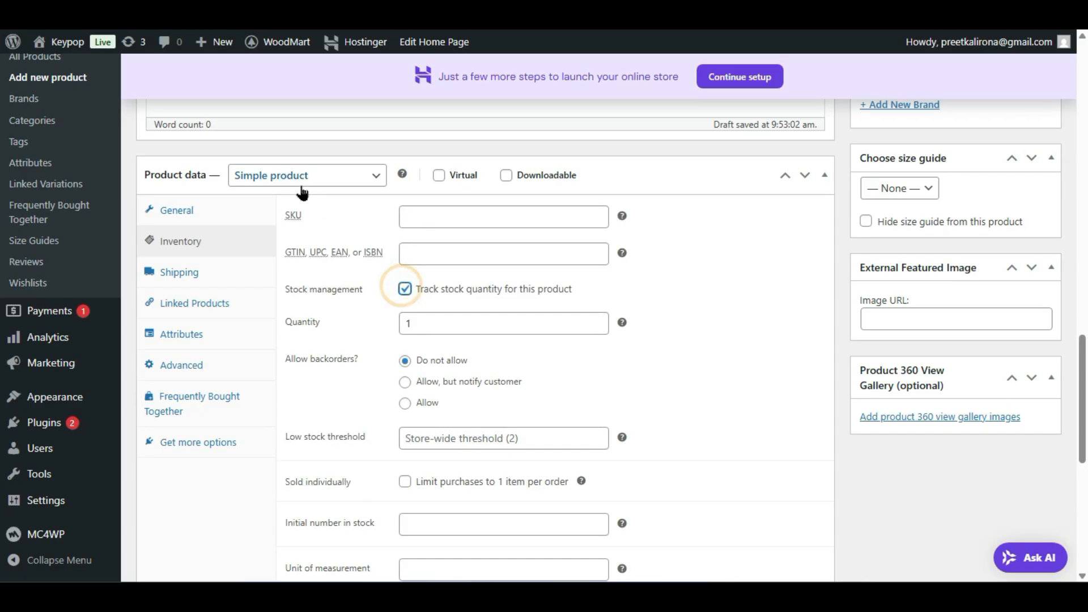
Step: Set the stock quantity to 100 and allow backorders with customer notification
double_click(422, 323)
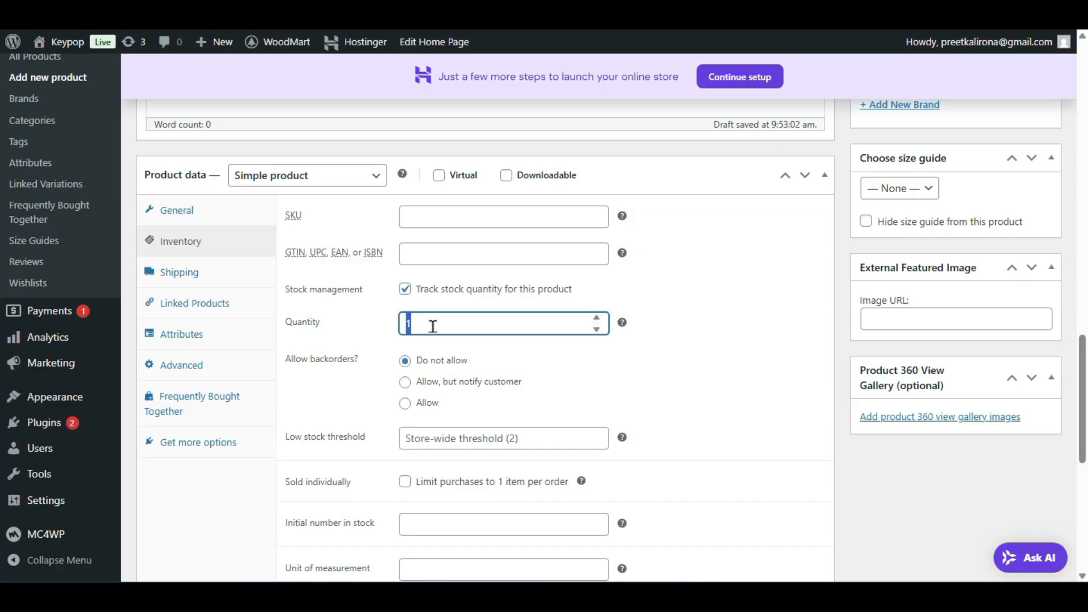
type("100")
double_click(433, 324)
left_click(405, 382)
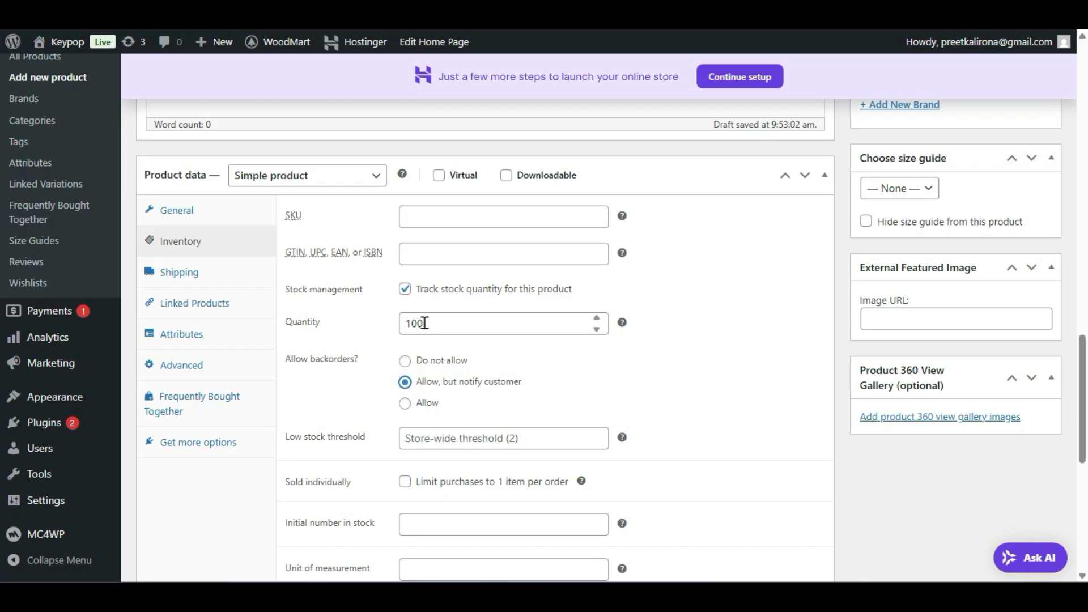
Step: Replace the stock quantity with 11
left_click_drag(424, 323, 374, 329)
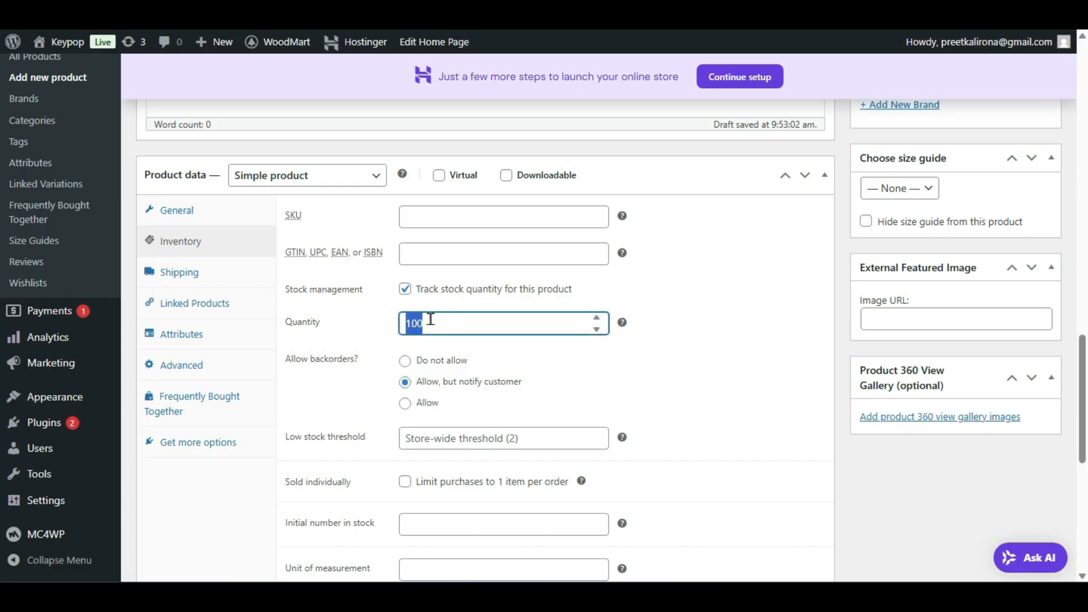
key("BackSpace")
type("11")
Step: Set the low stock threshold to 10 and the stock quantity to 100
scroll(412, 444, "down", 2)
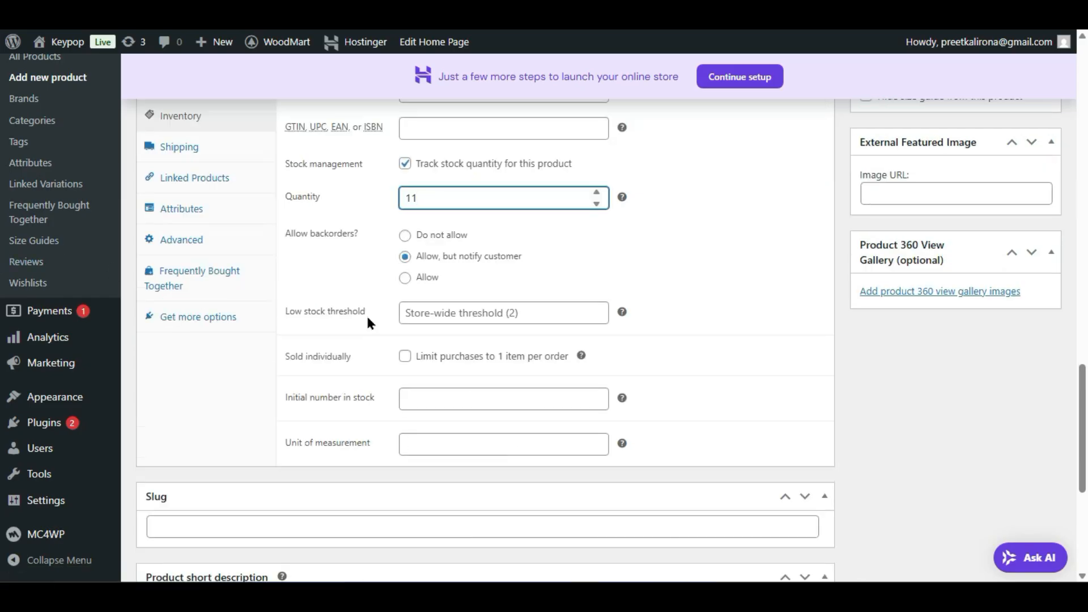
left_click(440, 313)
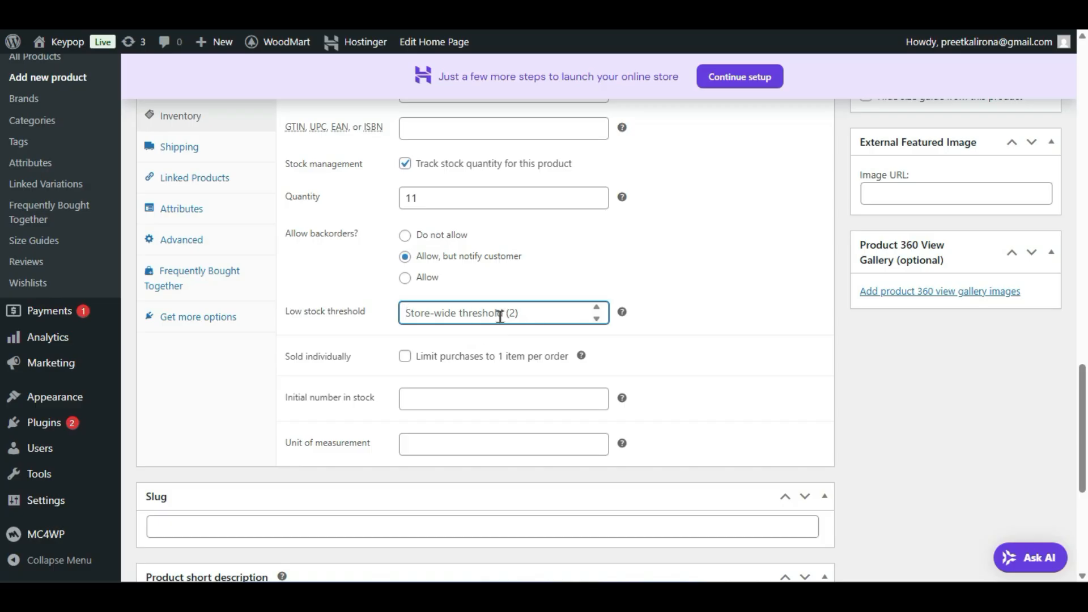
type("10")
double_click(417, 197)
type("100")
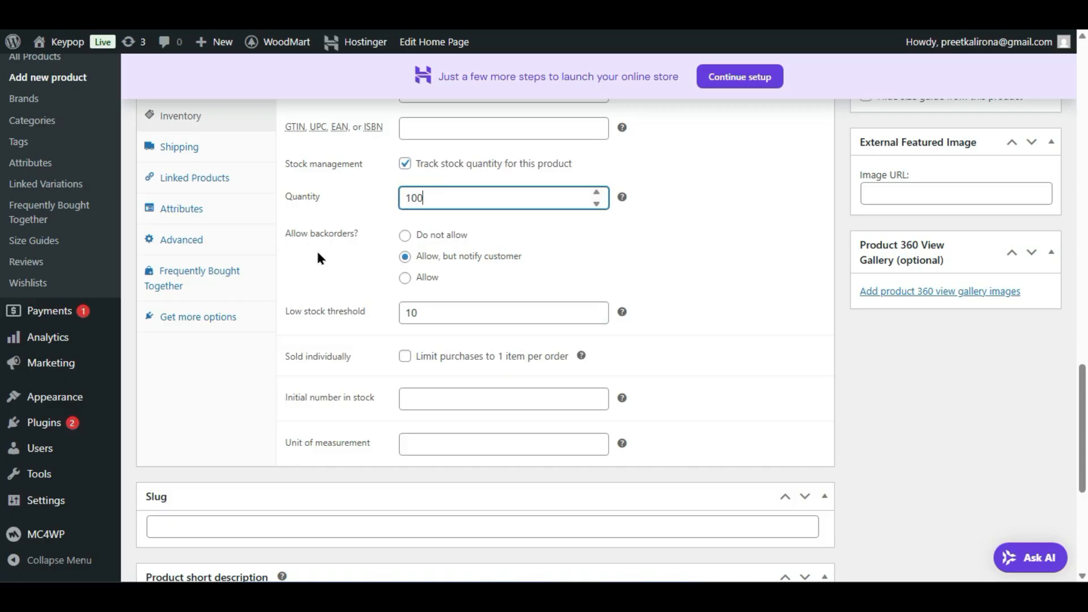
left_click(438, 310)
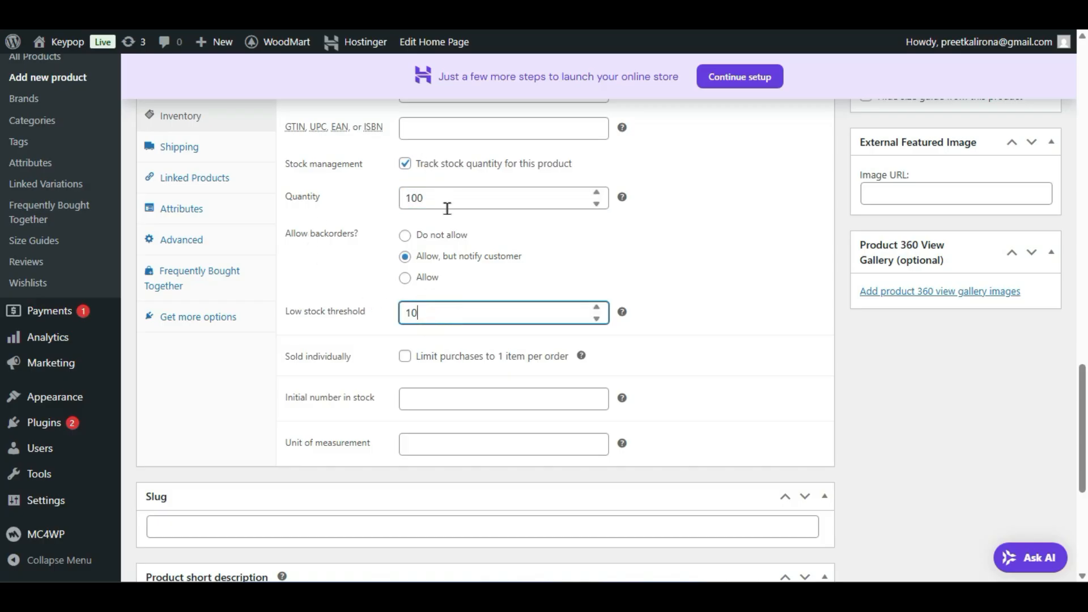
Step: Limit purchases of the product to 1 item per order
left_click(328, 324)
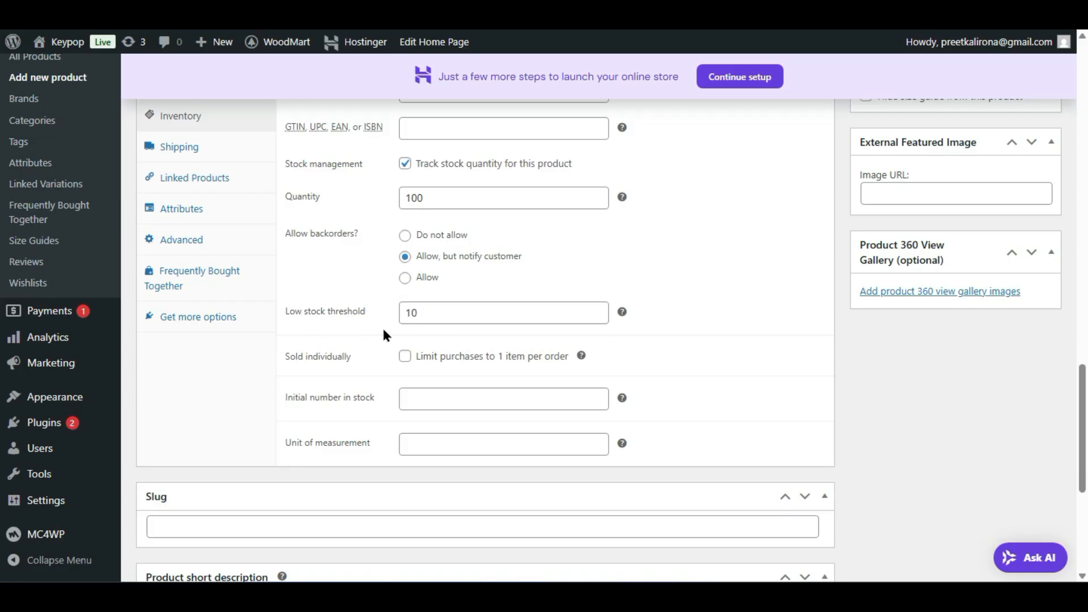
double_click(439, 313)
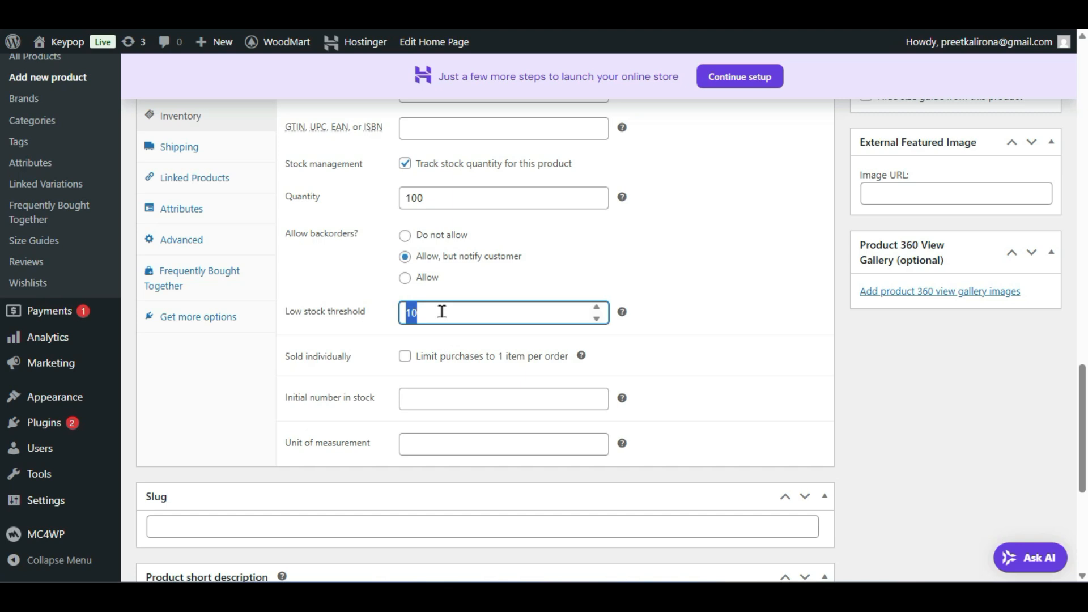
left_click(401, 362)
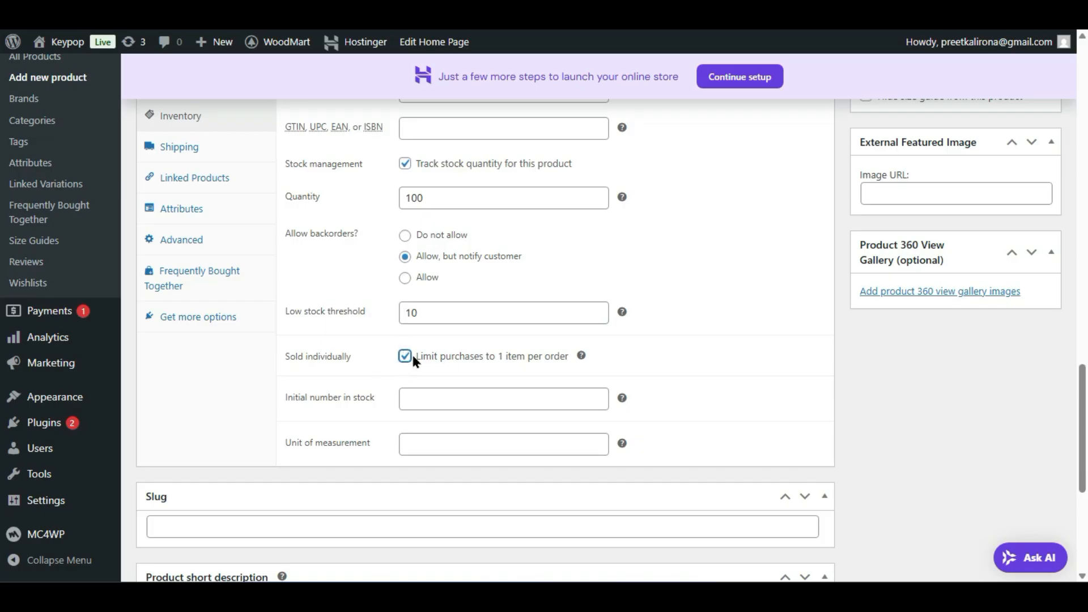
Step: Review the product page from its title and theme settings down to the remaining inventory fields
scroll(384, 349, "up", 6)
scroll(383, 349, "down", 4)
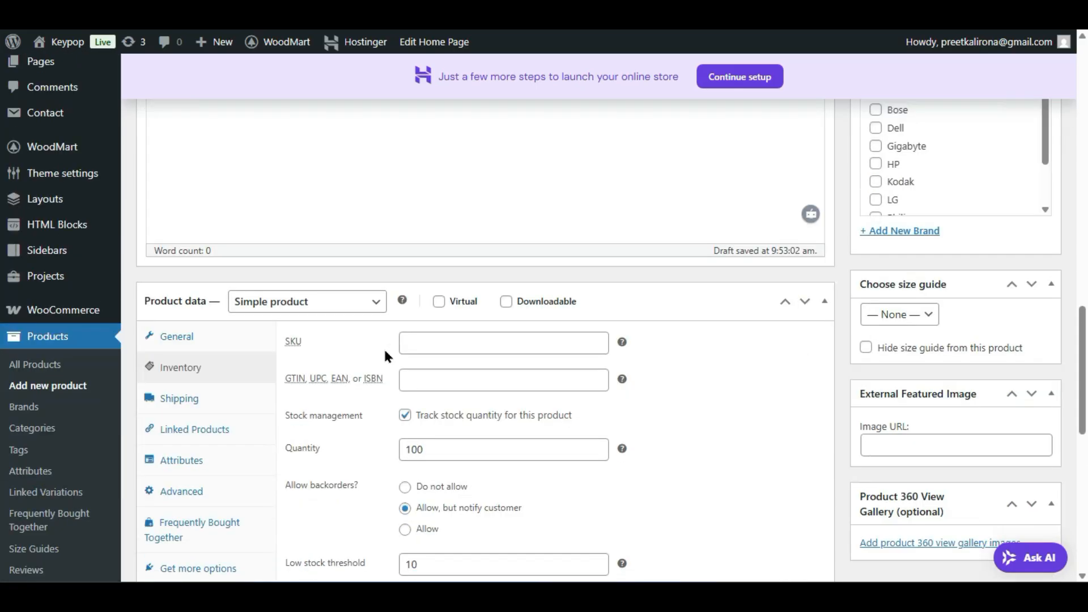
scroll(383, 354, "up", 15)
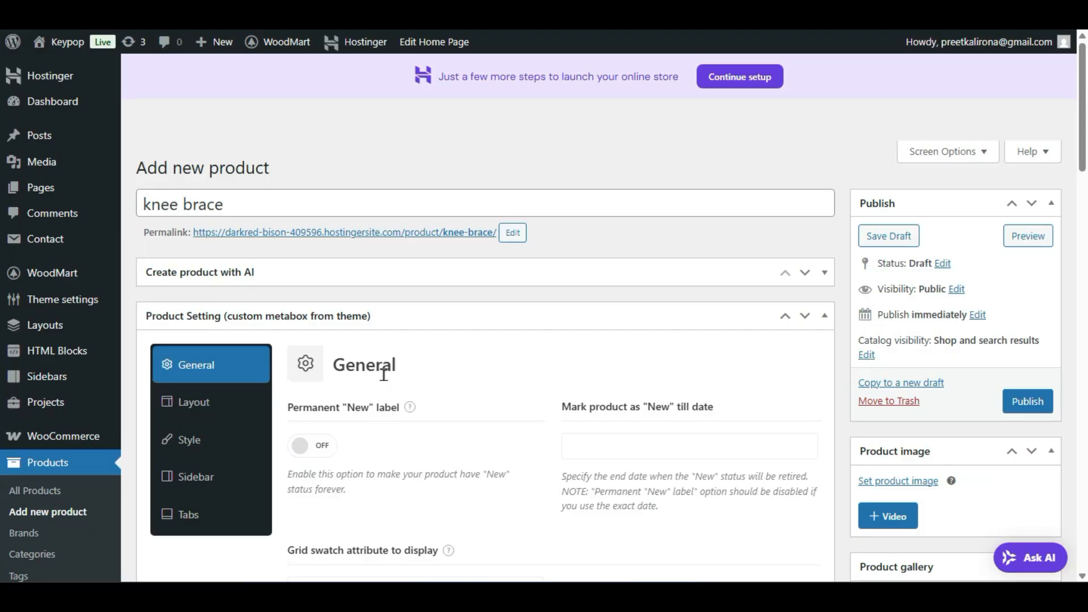
scroll(370, 422, "down", 15)
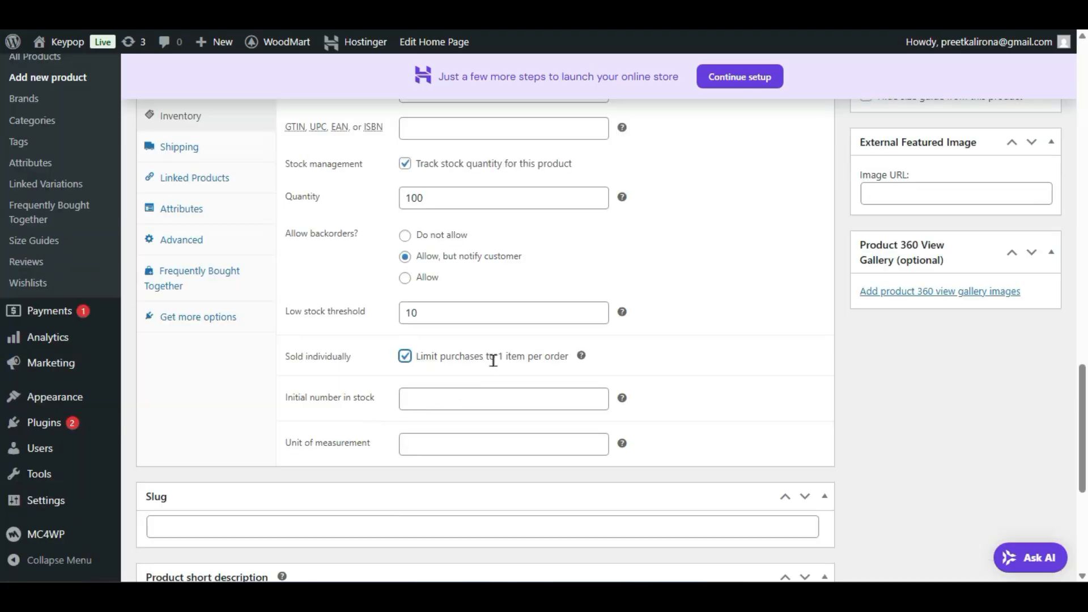
scroll(497, 362, "up", 15)
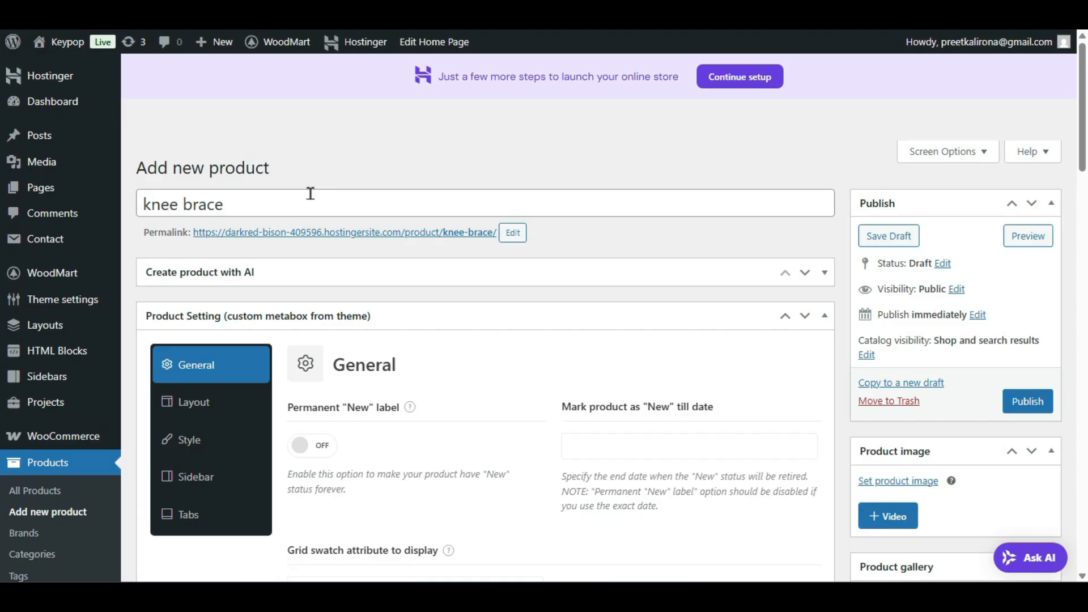
scroll(311, 226, "down", 2)
scroll(309, 227, "down", 12)
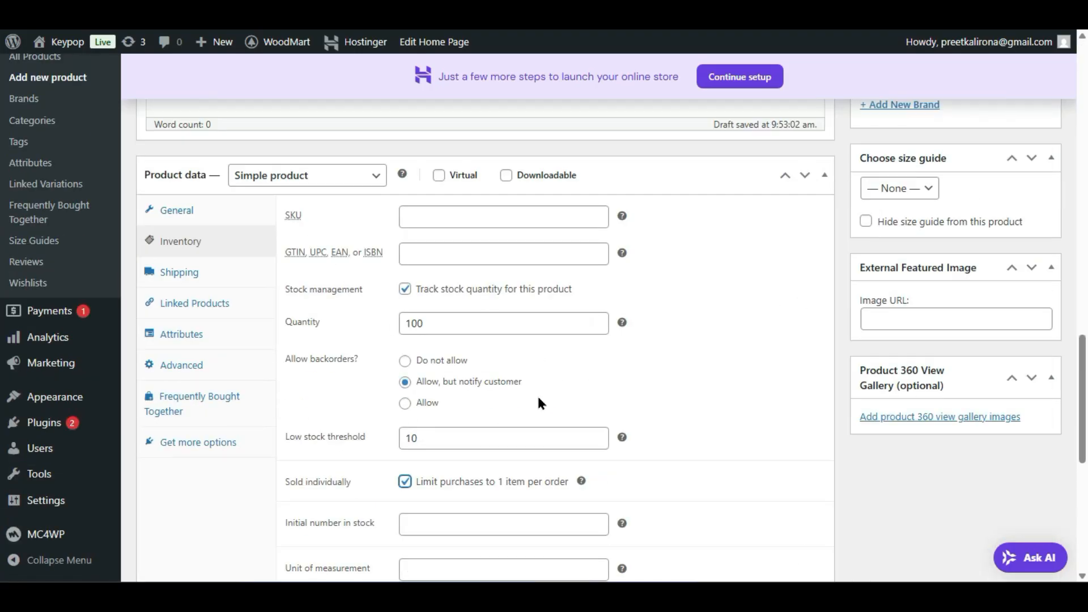
scroll(536, 393, "down", 2)
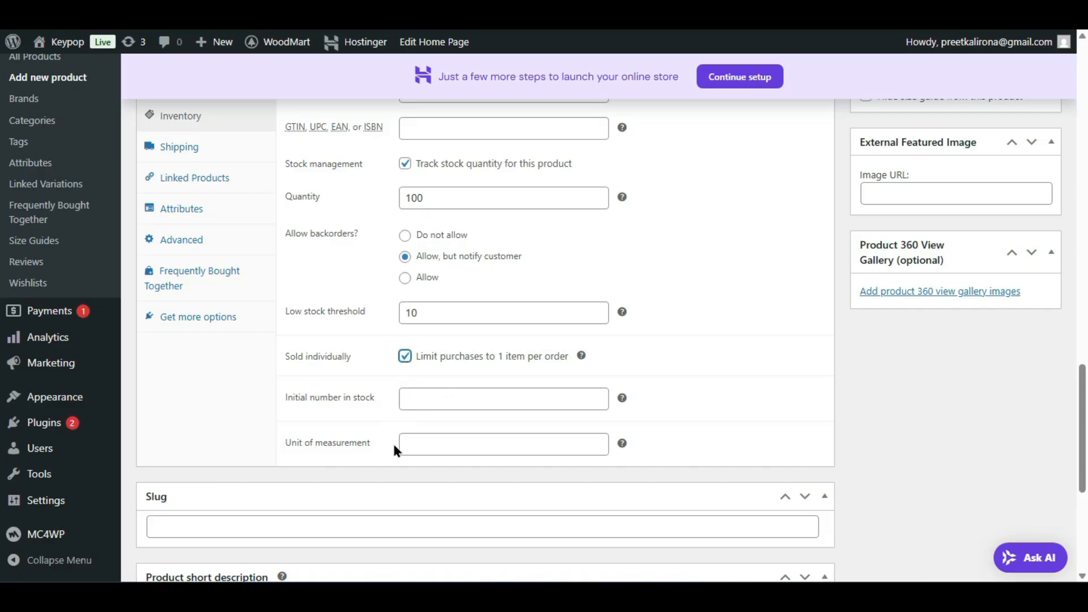
scroll(486, 428, "up", 2)
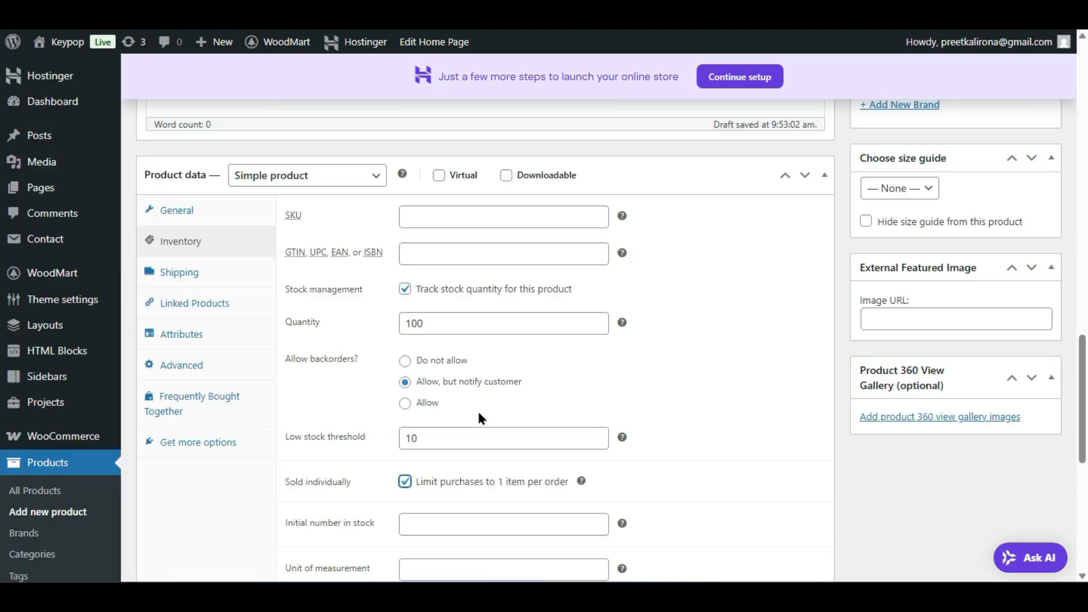
Step: Set the product's weight to 0.24 lbs in the shipping settings
scroll(477, 409, "up", 2)
left_click(178, 395)
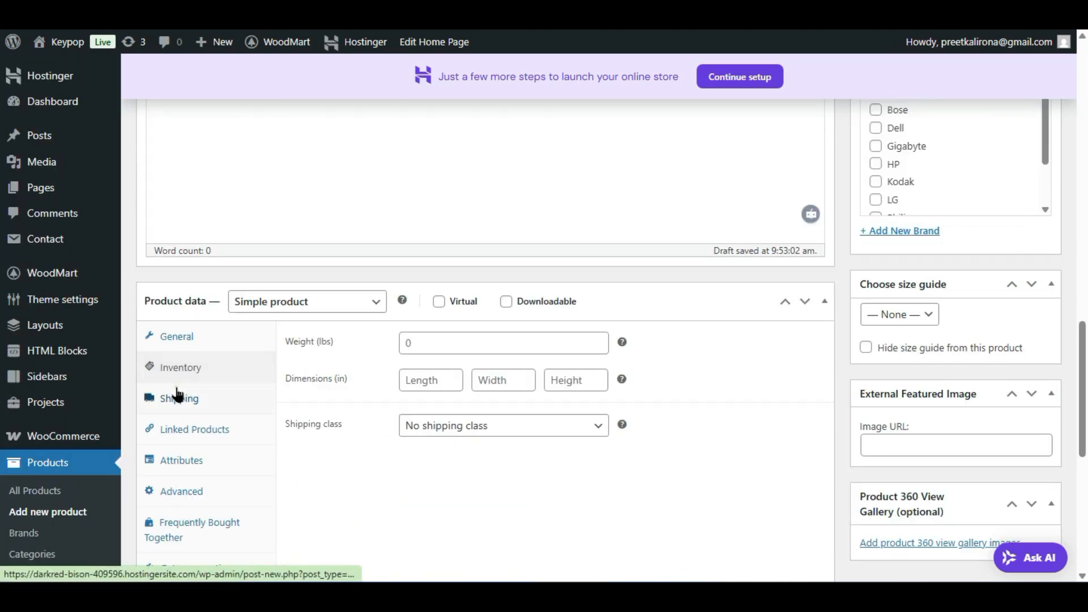
left_click(426, 335)
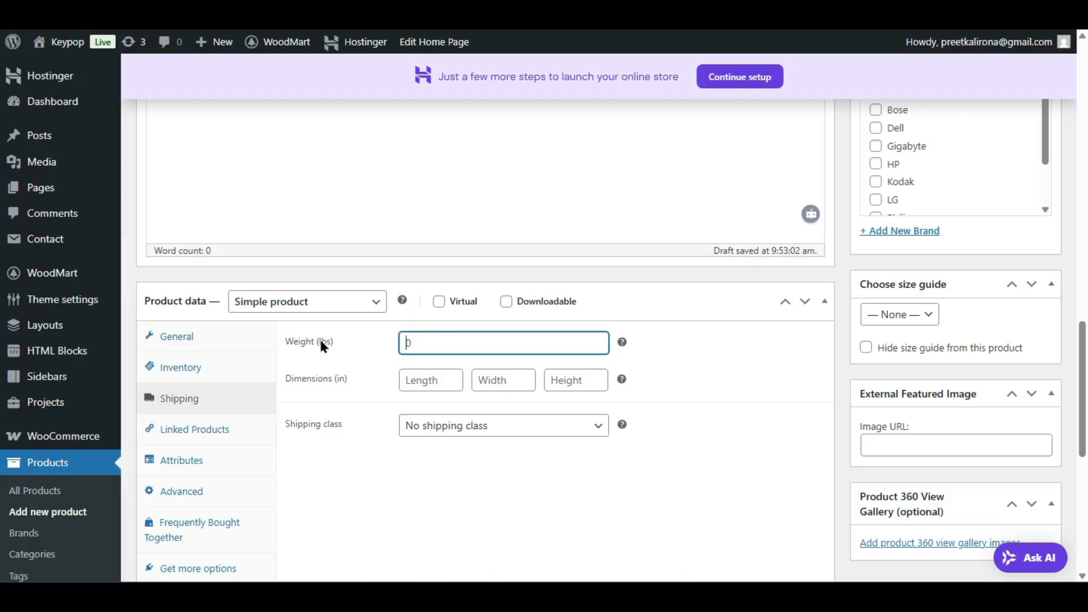
left_click_drag(293, 338, 342, 339)
left_click(416, 339)
type("0.24")
left_click(328, 453)
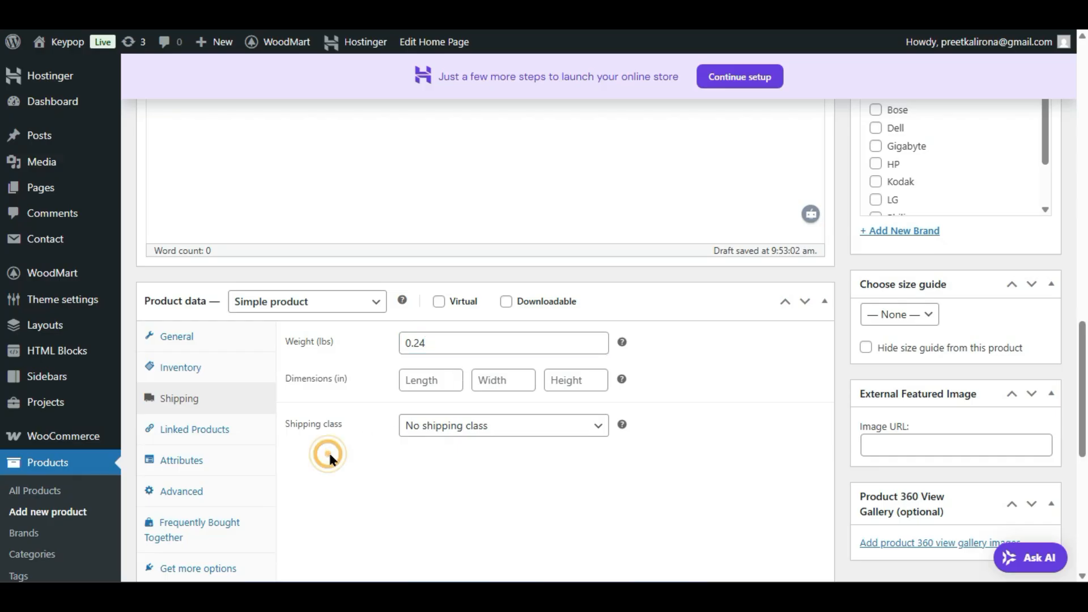
left_click(452, 343)
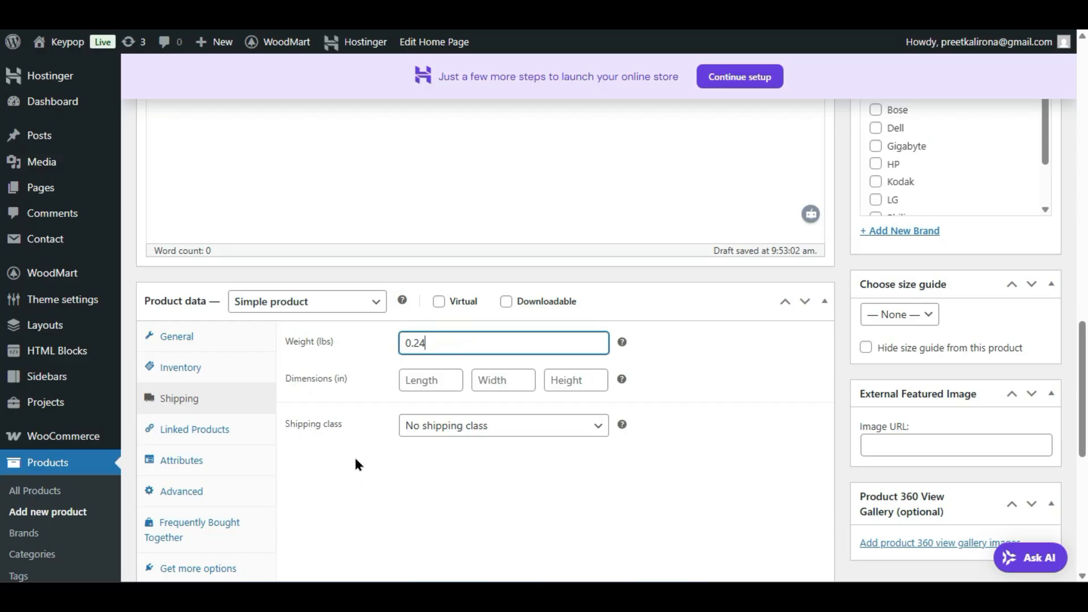
double_click(437, 343)
left_click(383, 388)
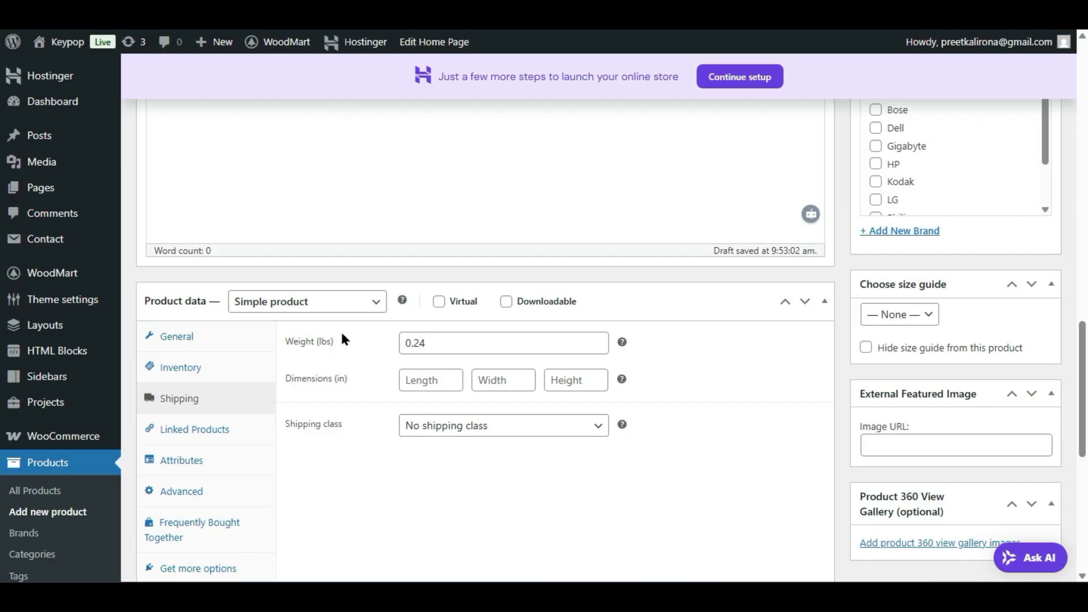
left_click_drag(339, 337, 316, 344)
left_click(332, 394)
Step: Check the available shipping classes for the product, keeping No shipping class
left_click(451, 430)
left_click(452, 436)
left_click(460, 424)
left_click(465, 447)
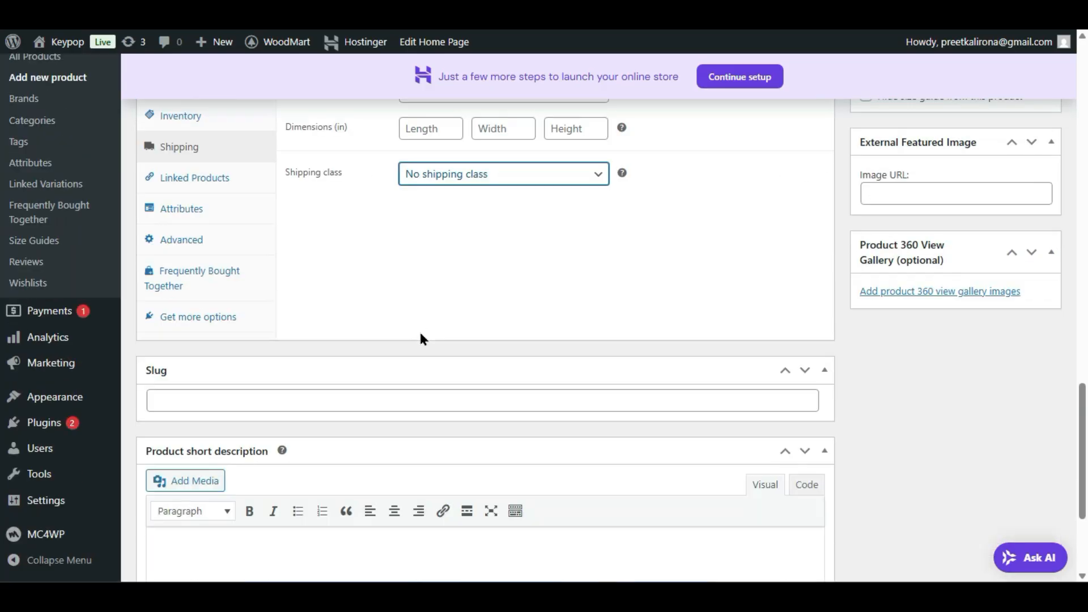
Step: Examine the Upsells and Cross-sells product search fields in the linked products settings
scroll(423, 373, "up", 2)
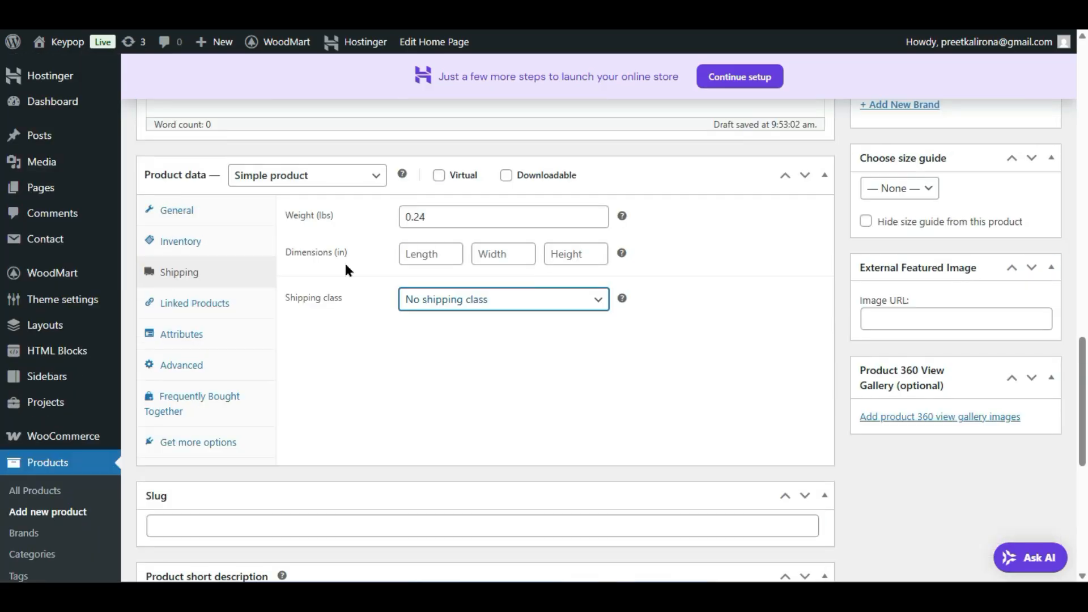
left_click(190, 306)
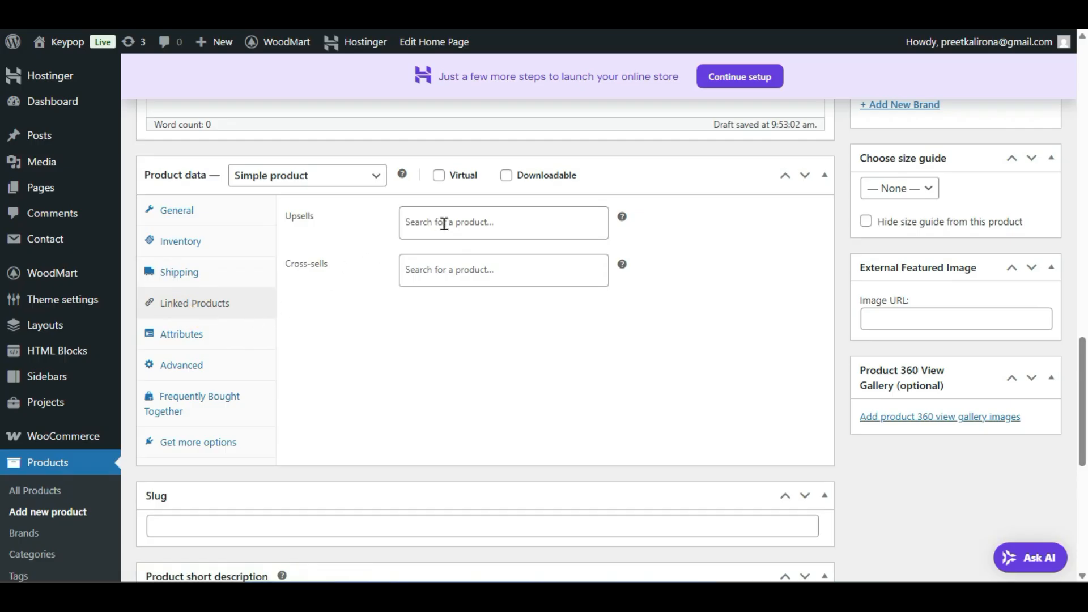
scroll(426, 226, "up", 15)
scroll(426, 227, "down", 18)
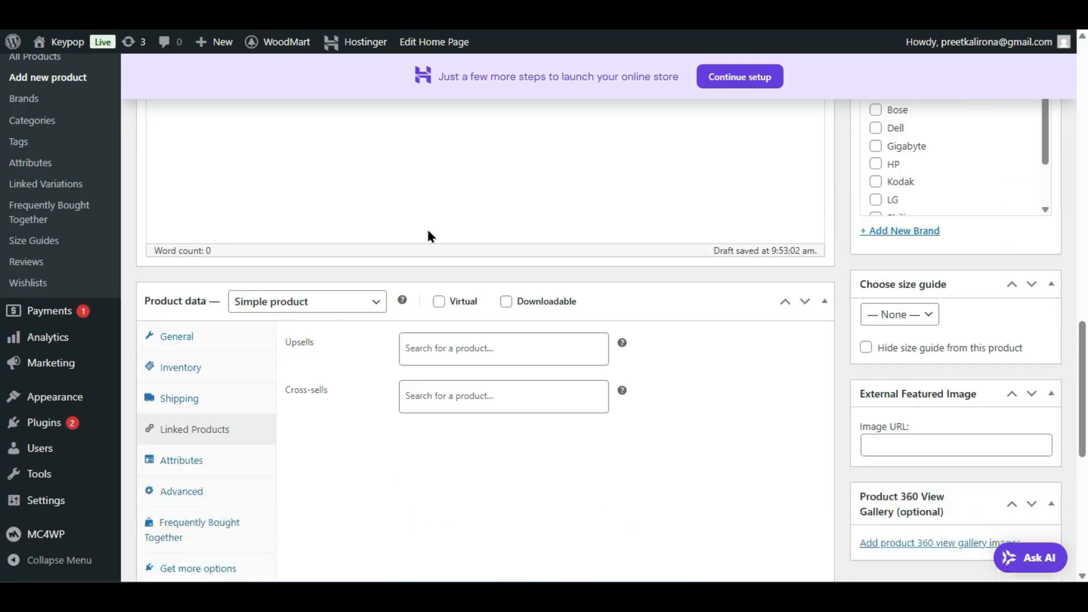
scroll(429, 234, "up", 6)
left_click(420, 348)
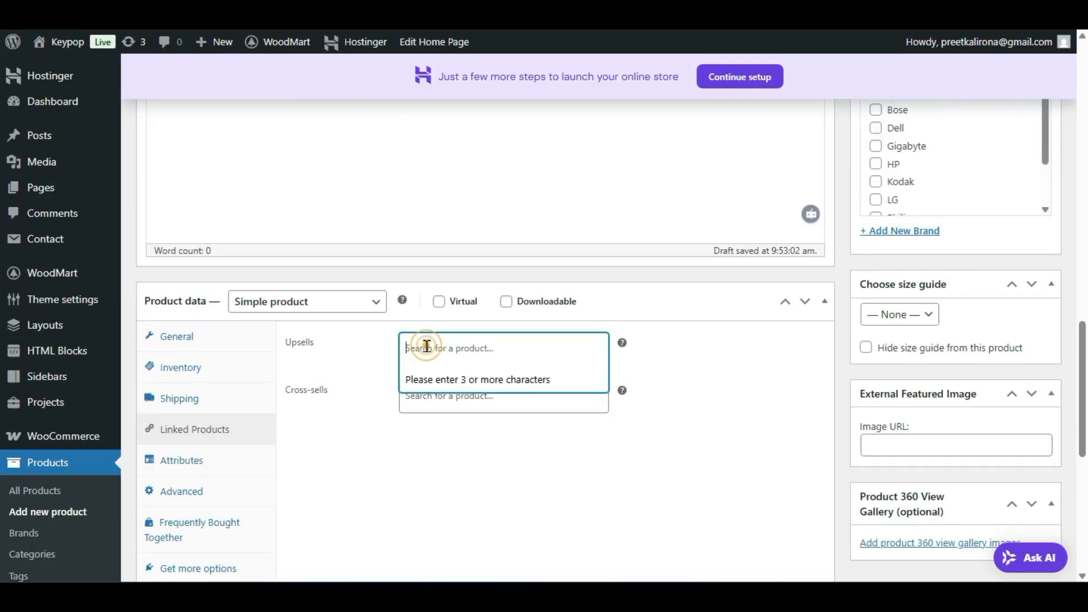
left_click(426, 411)
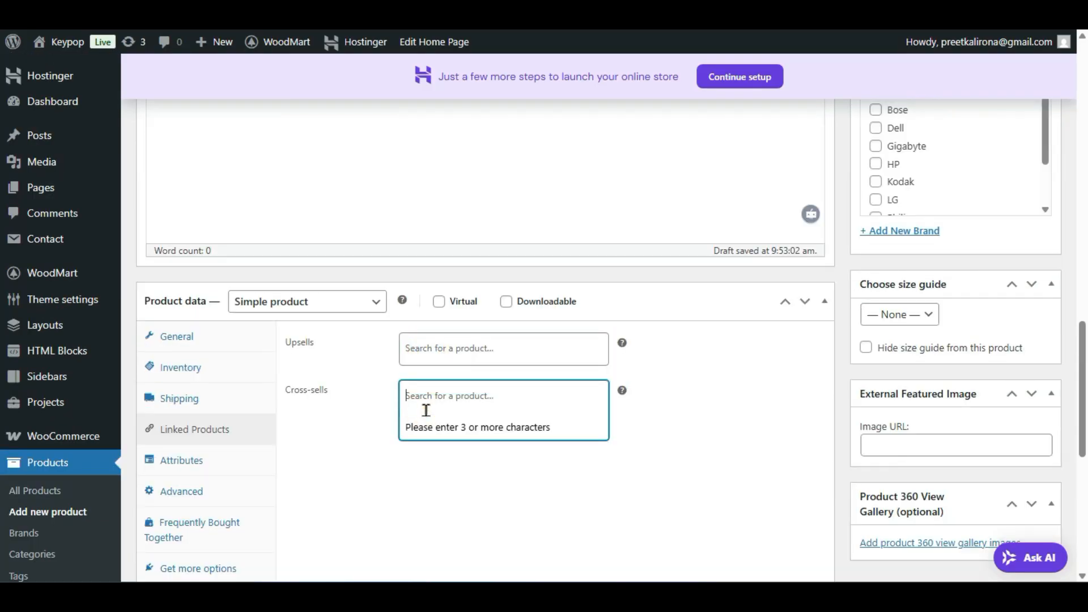
Step: Compare the Upsells and Cross-sells fields of the linked products settings, leaving both empty
left_click(431, 347)
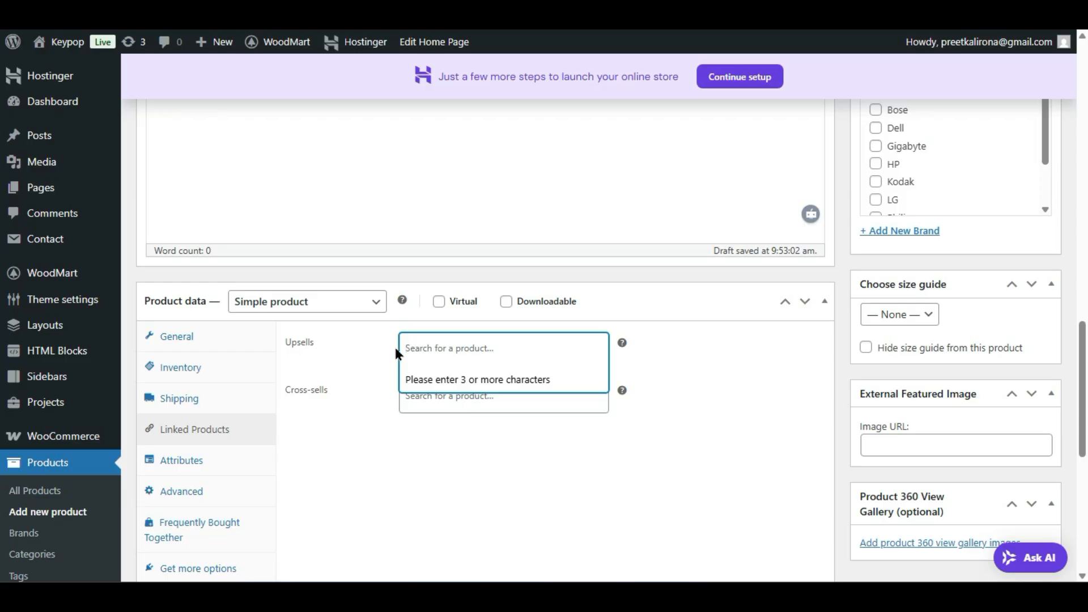
left_click(399, 420)
left_click(471, 343)
left_click(451, 407)
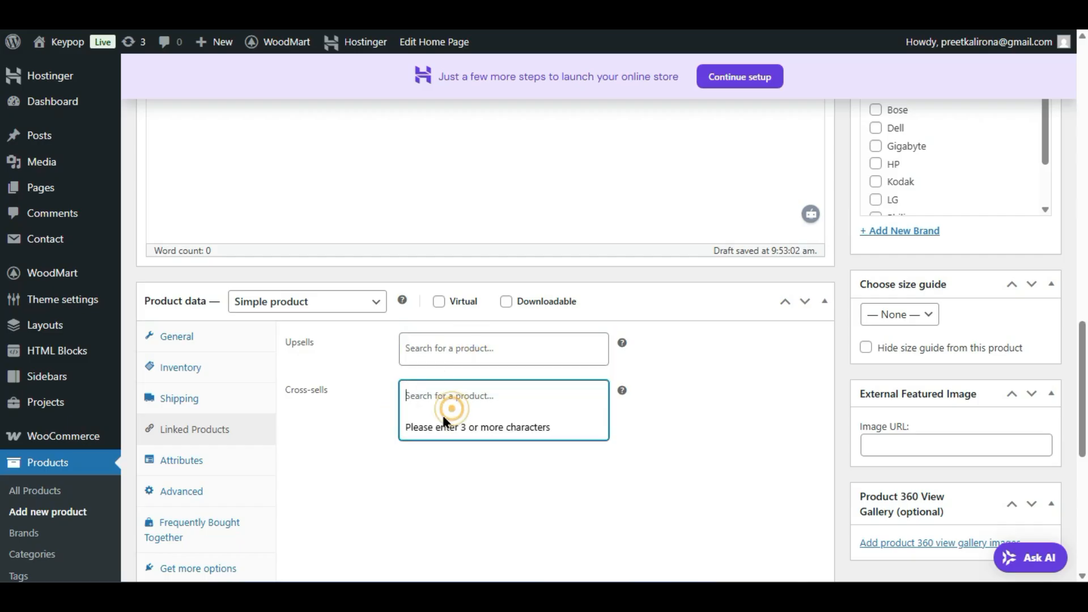
left_click(445, 349)
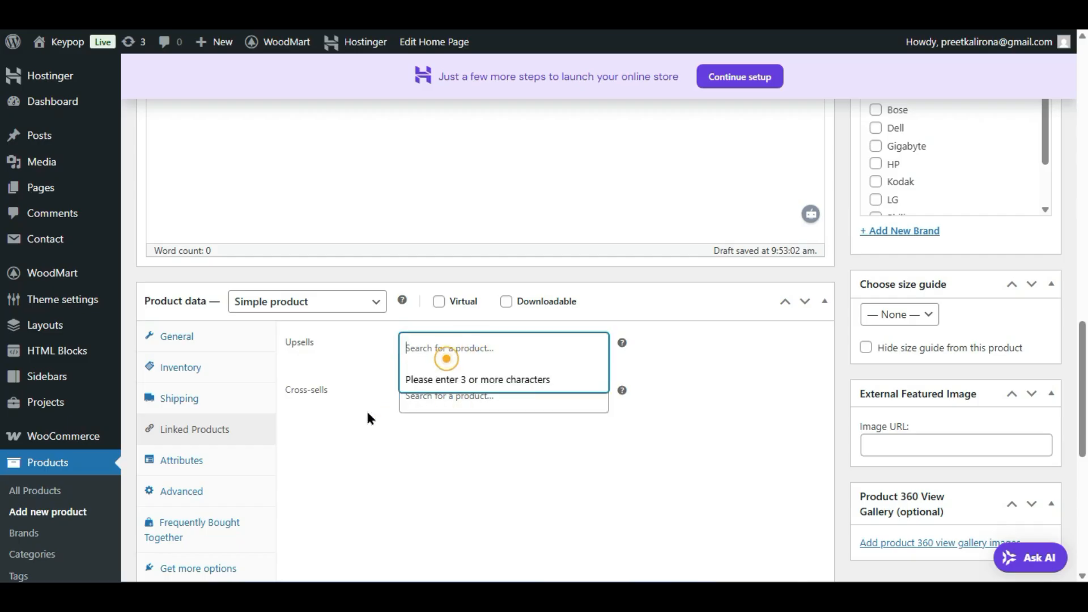
left_click(437, 481)
Step: Open the product's attribute settings and check which existing attributes can be added
left_click(164, 461)
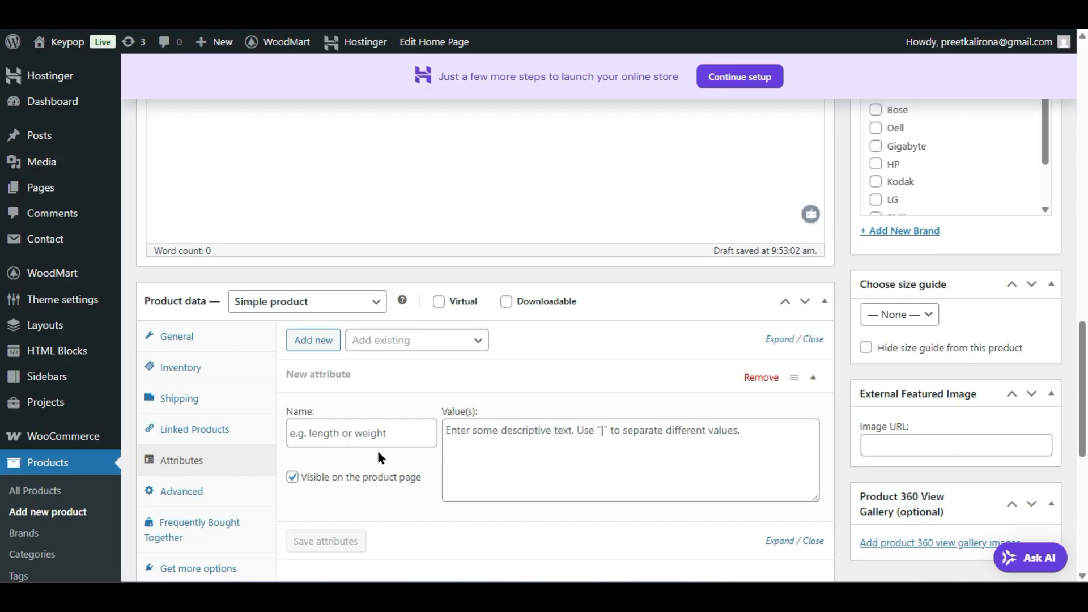
left_click(452, 340)
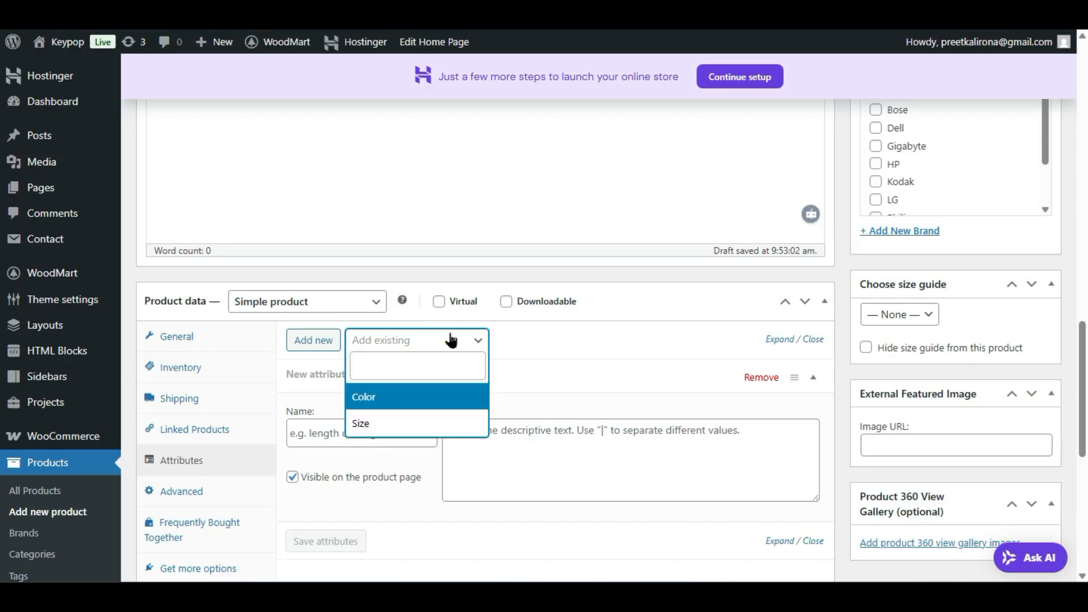
left_click(554, 329)
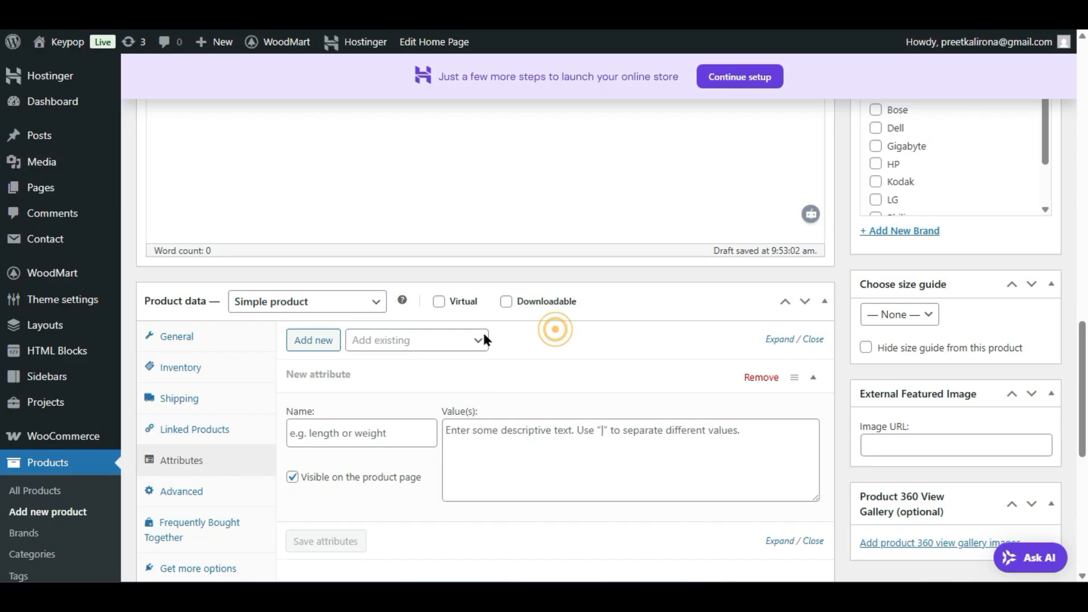
left_click(447, 340)
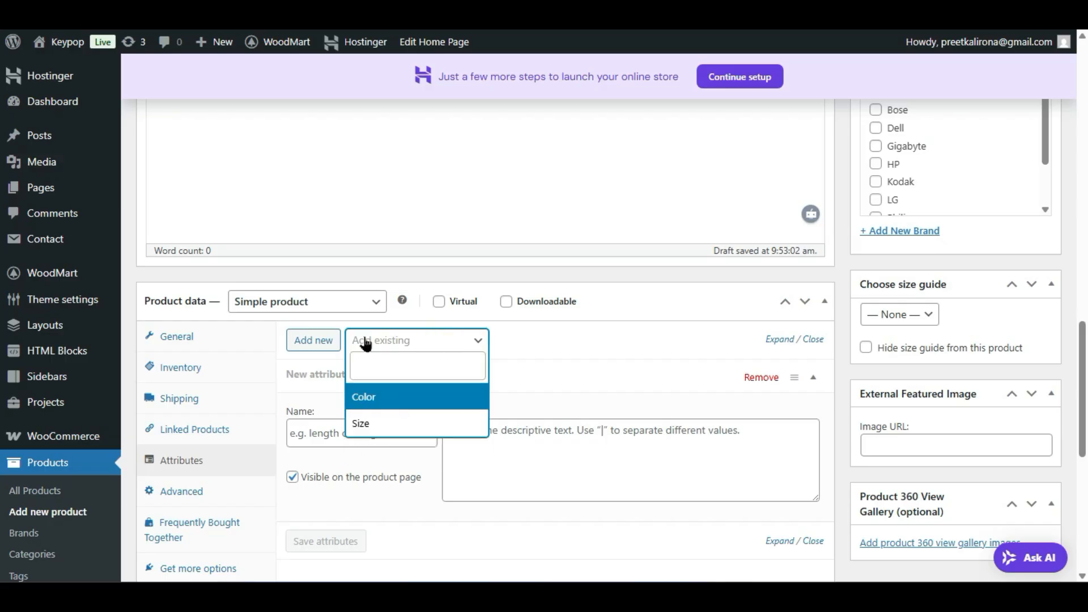
scroll(290, 354, "down", 4)
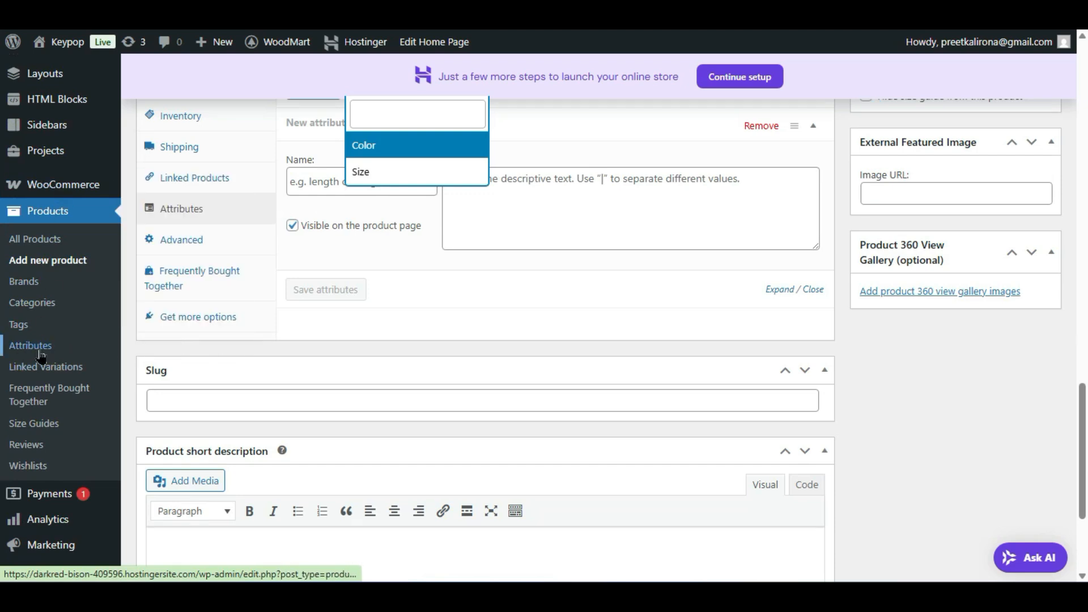
scroll(241, 440, "up", 6)
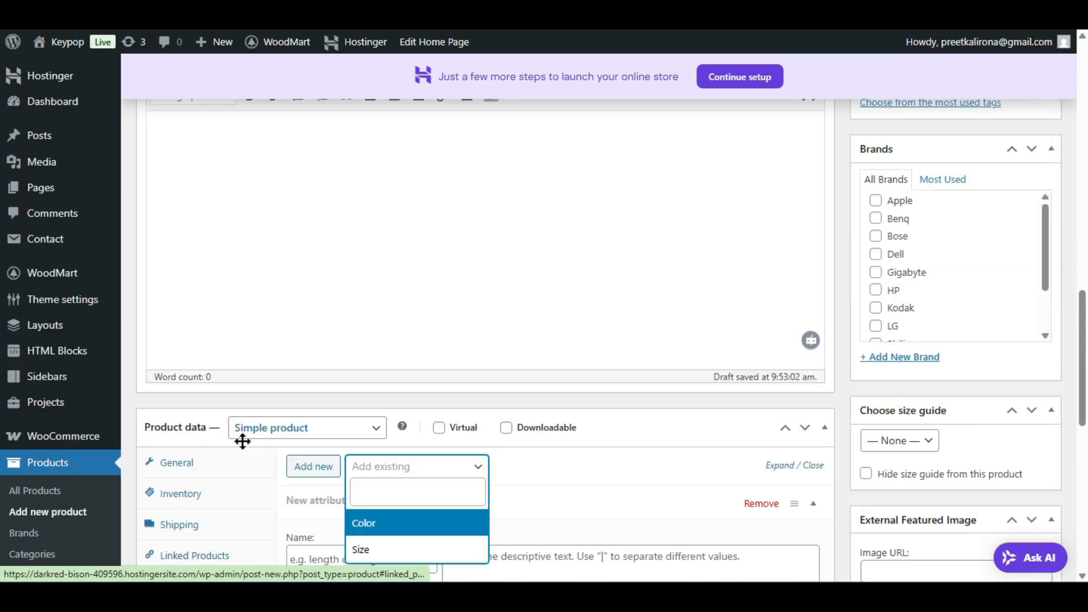
scroll(371, 435, "down", 2)
Step: Add the existing Color attribute to the product and look through its selectable values
left_click(396, 390)
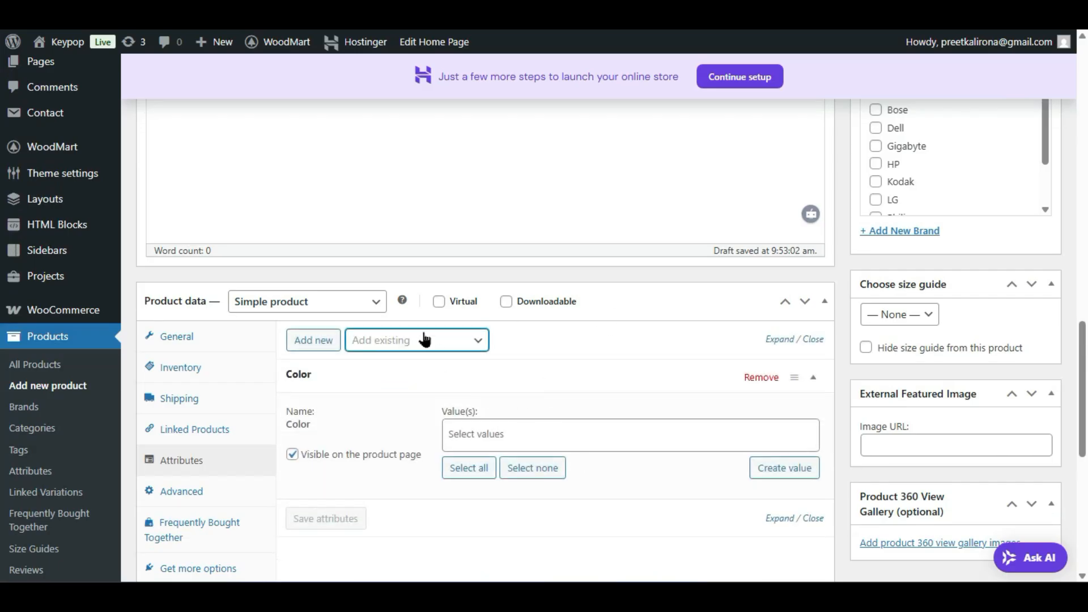
left_click(570, 440)
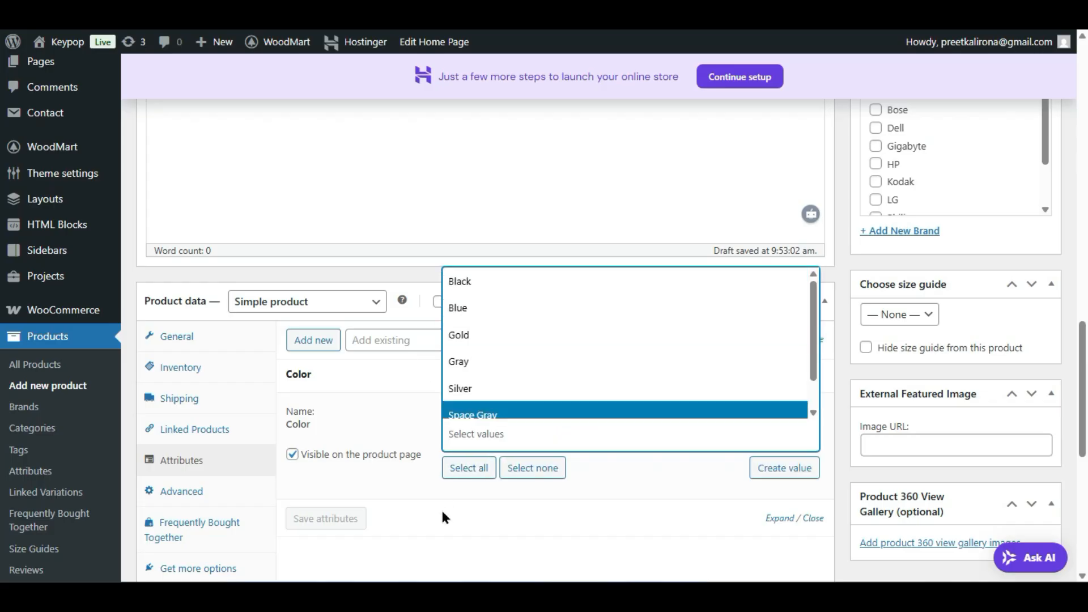
left_click(428, 542)
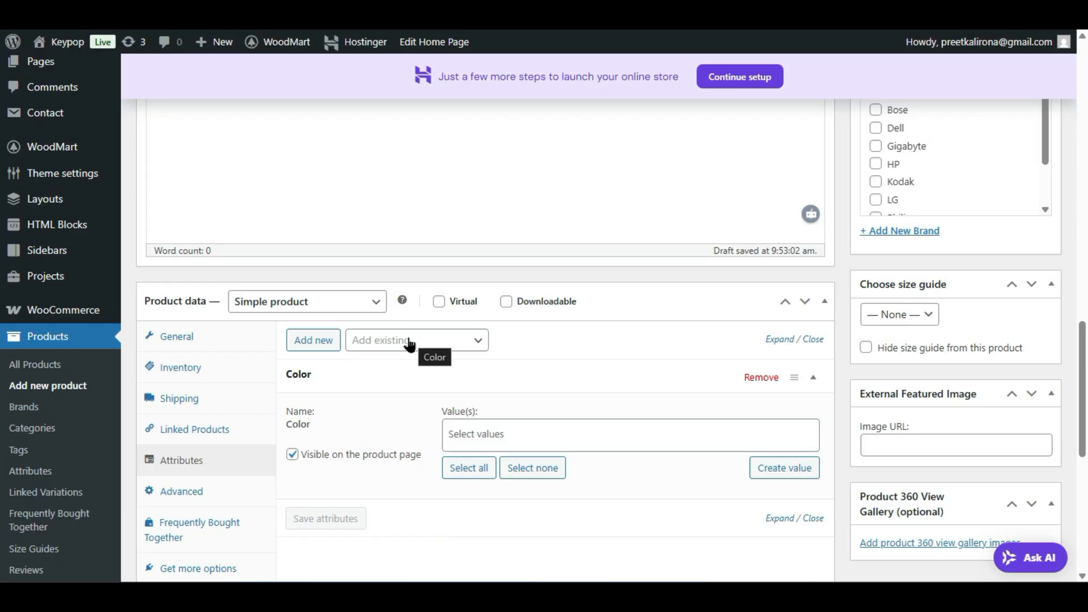
Step: Add the existing Size attribute to the product
scroll(374, 392, "down", 2)
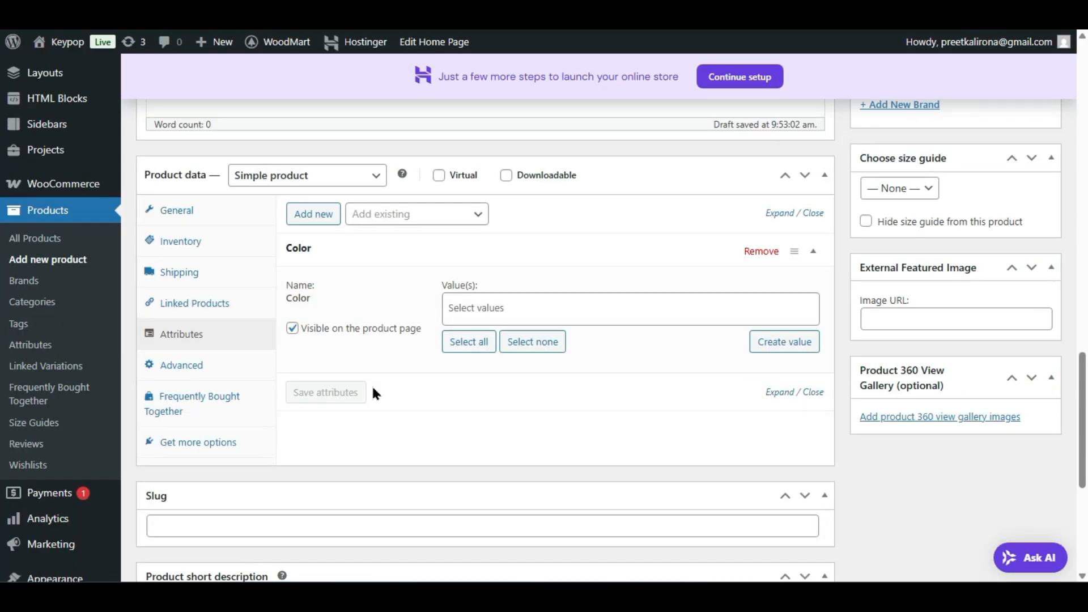
left_click(406, 217)
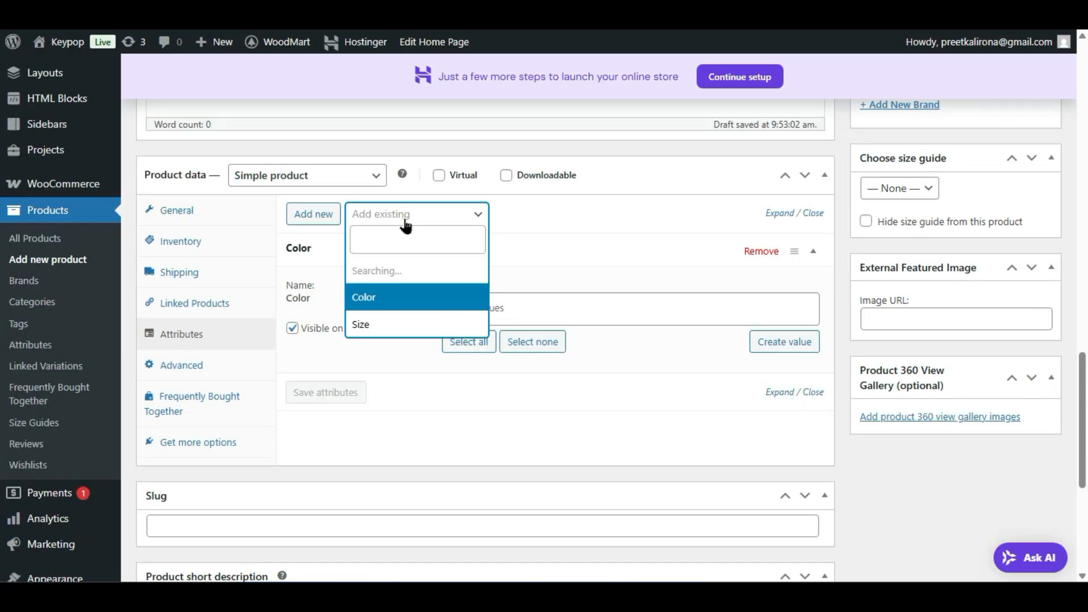
left_click(407, 331)
left_click(399, 215)
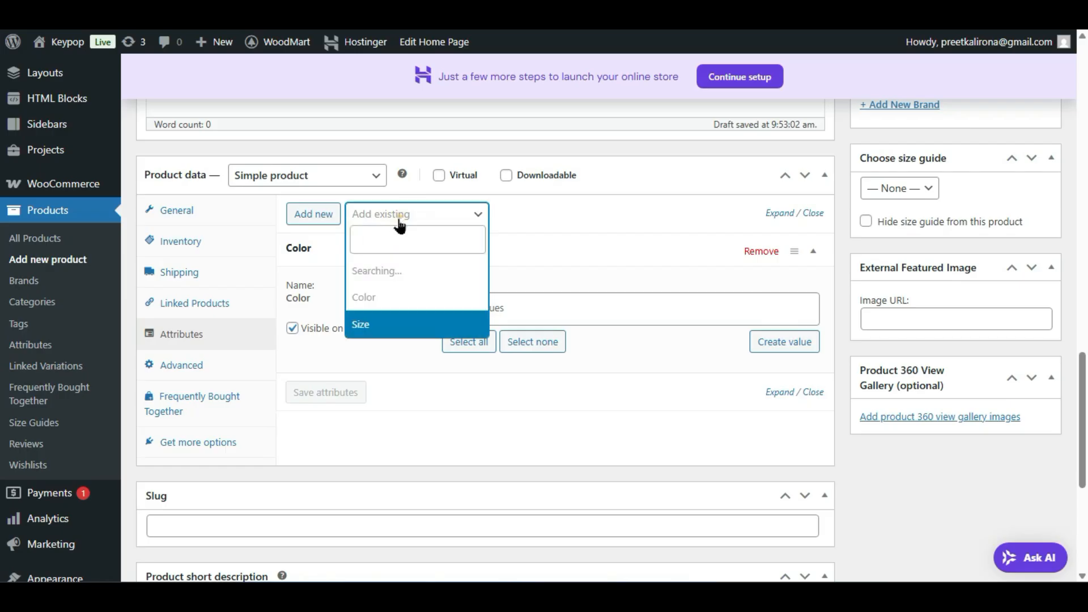
left_click(376, 325)
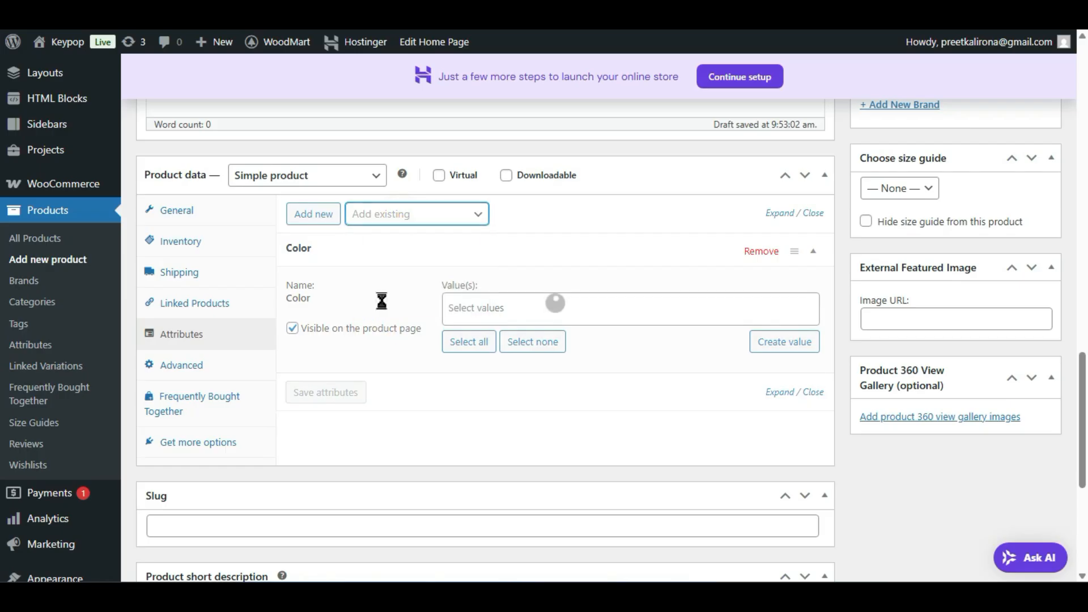
Step: Look through the Color values once more and remove the Color attribute from the product
left_click(500, 307)
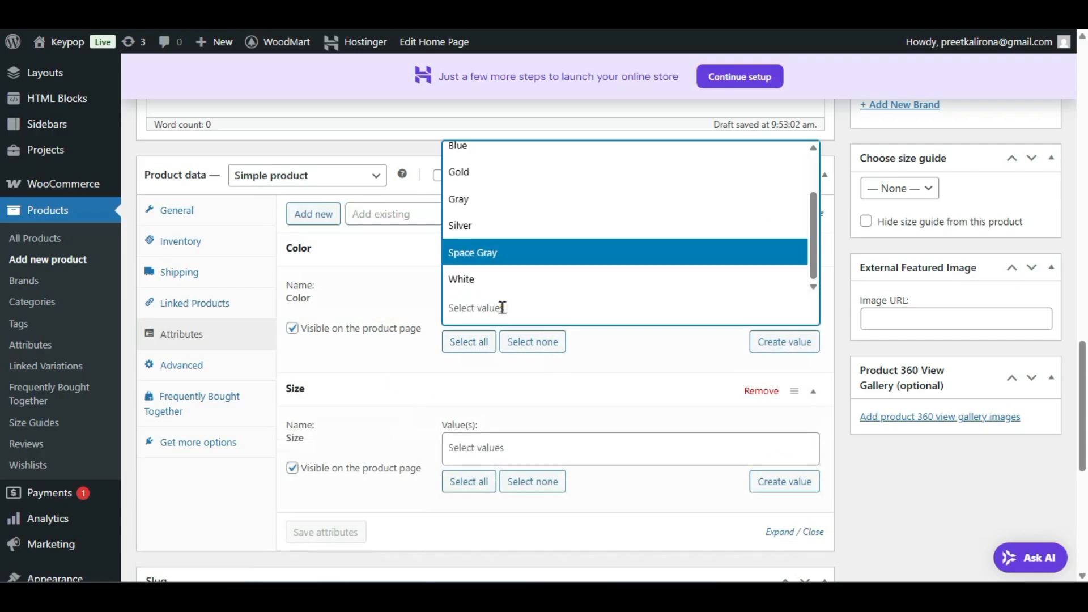
left_click(427, 379)
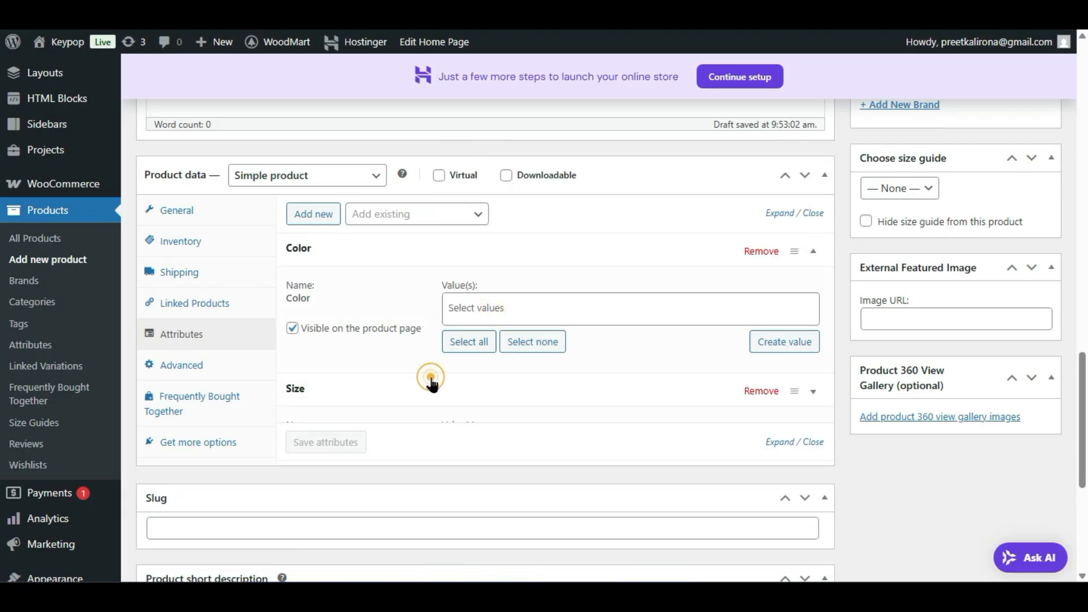
left_click(765, 251)
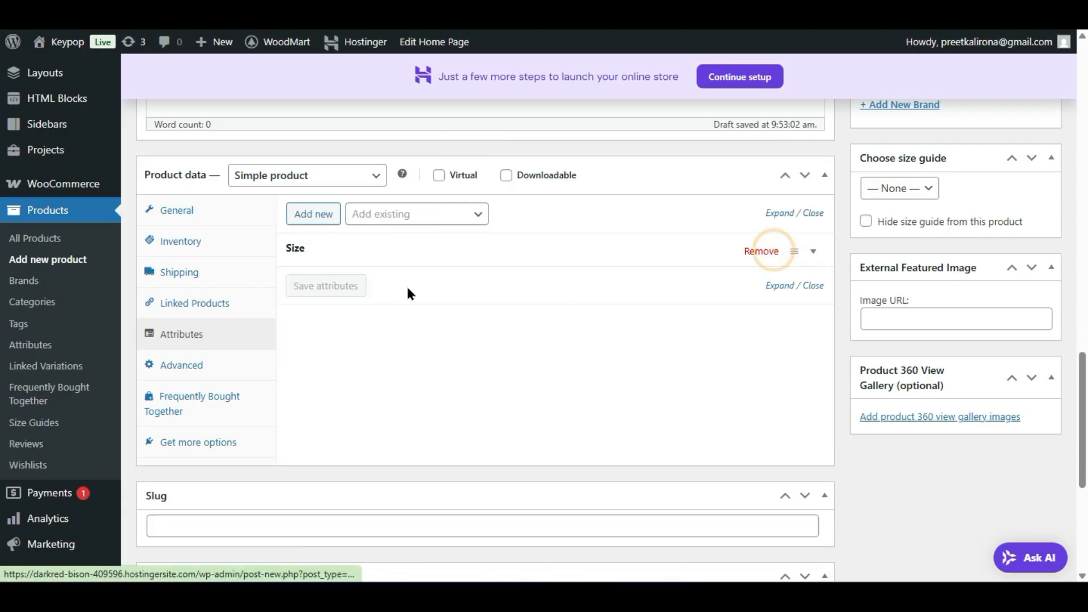
Step: Expand the product's Size attribute and check which values it offers
left_click(425, 258)
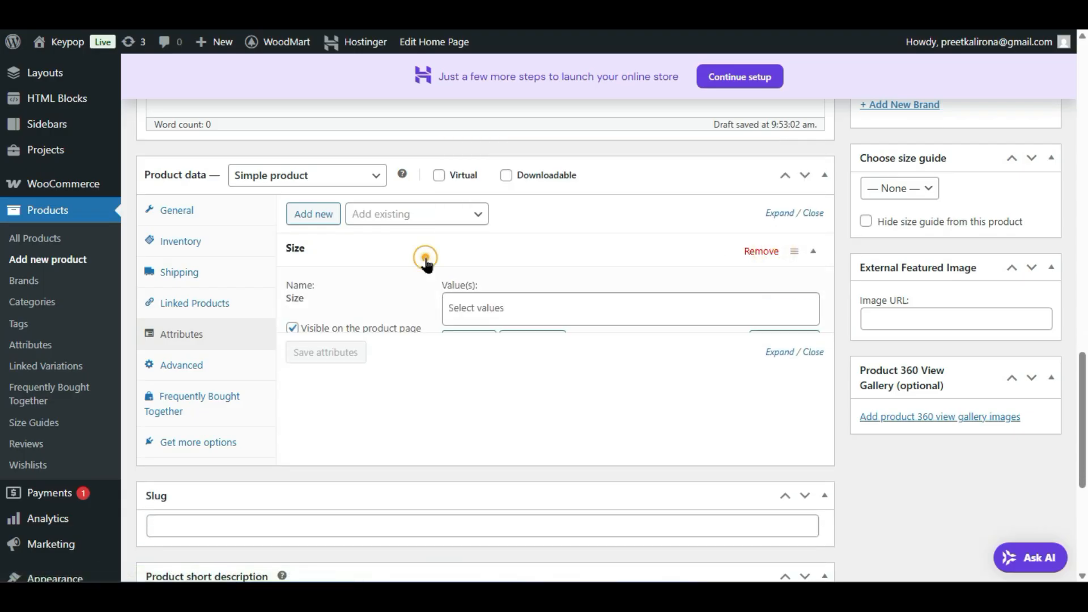
left_click(464, 308)
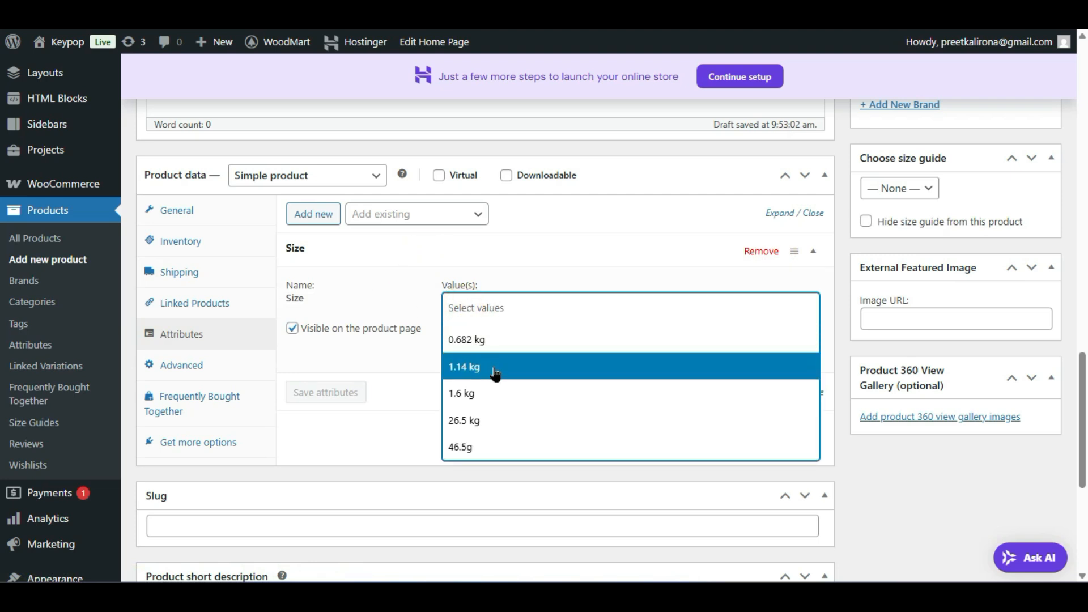
left_click(409, 468)
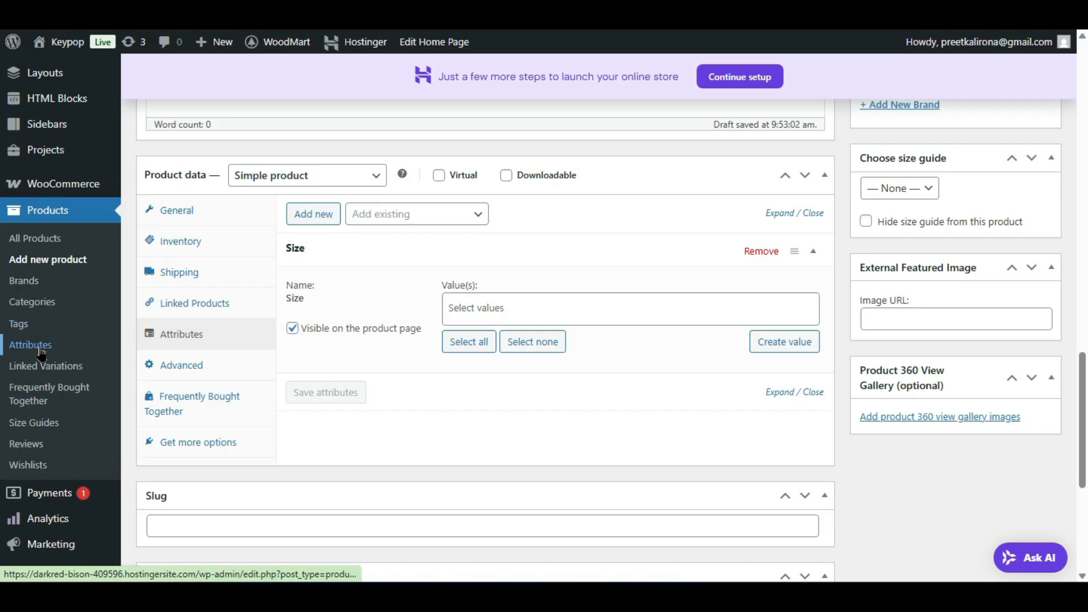
left_click(487, 302)
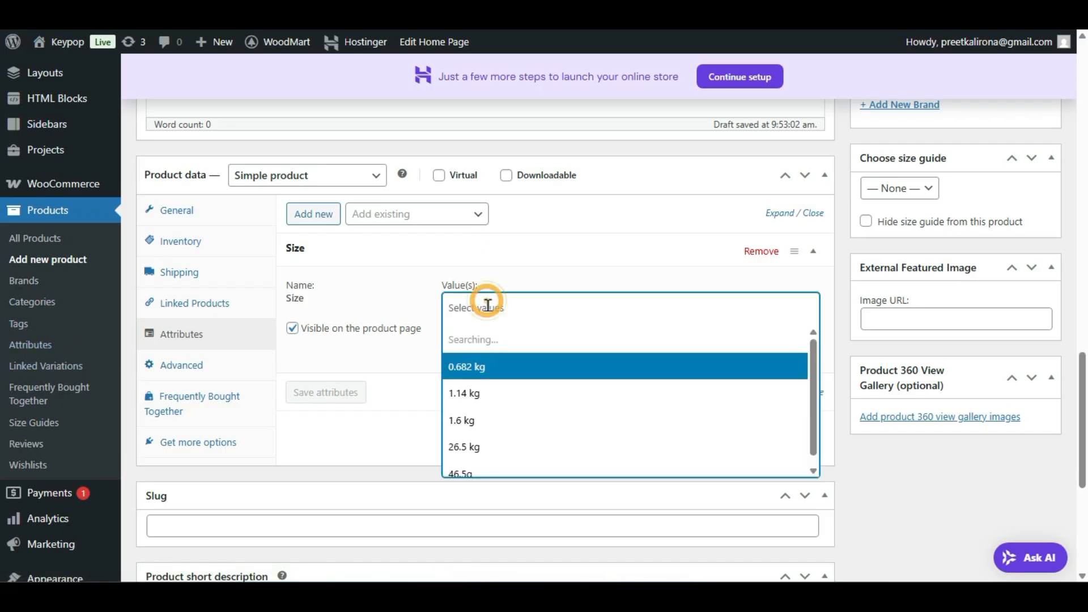
left_click(416, 429)
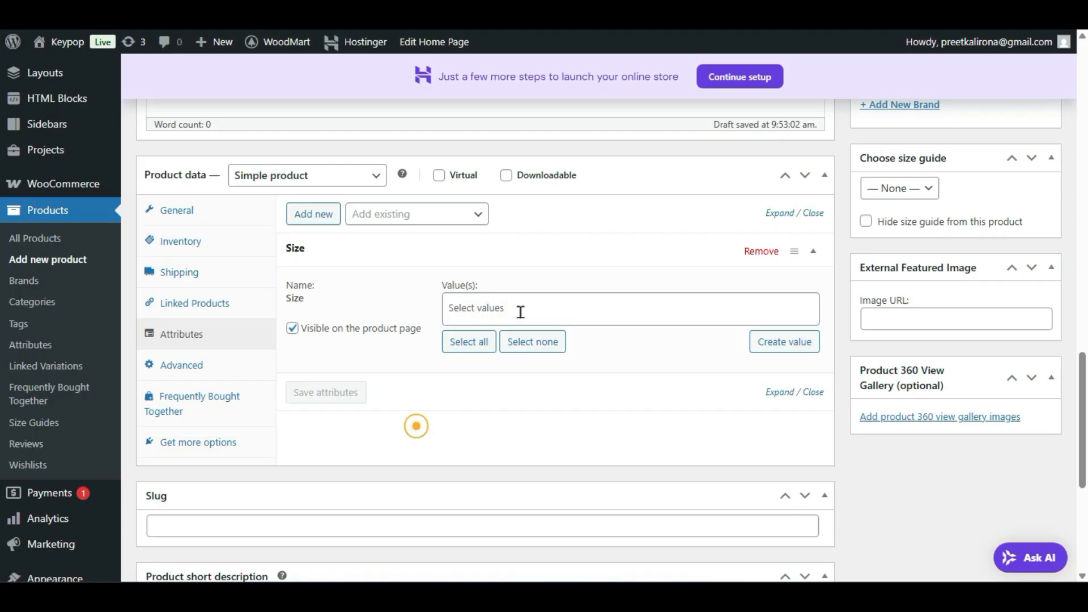
Step: Open the store's Attributes page and review the Size attribute's edit settings, from name and slug to swatch options, then return to the attribute list
right_click(34, 351)
left_click(92, 371)
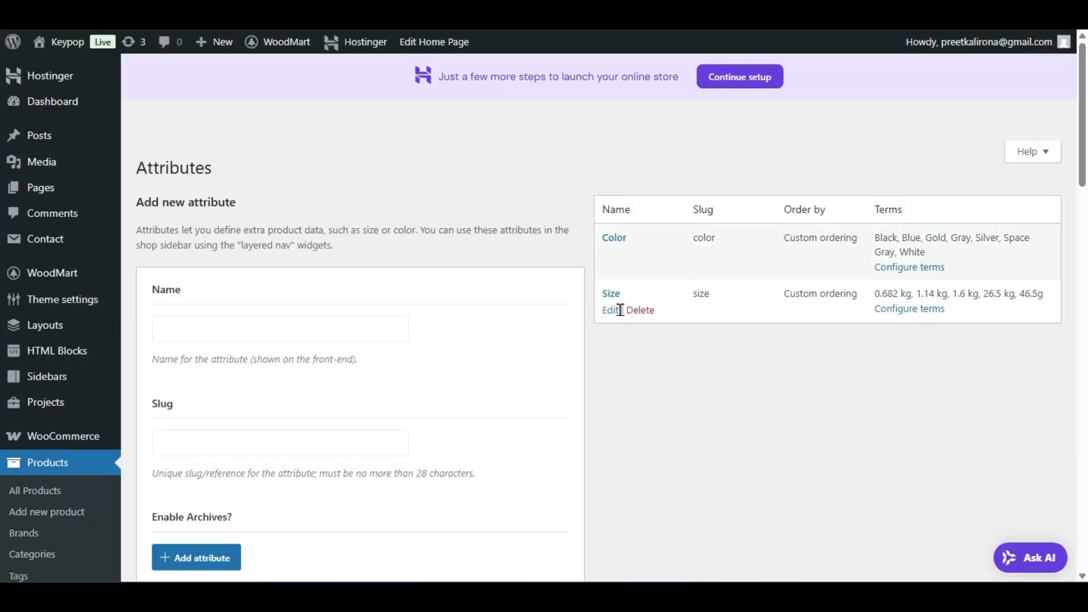
left_click(612, 310)
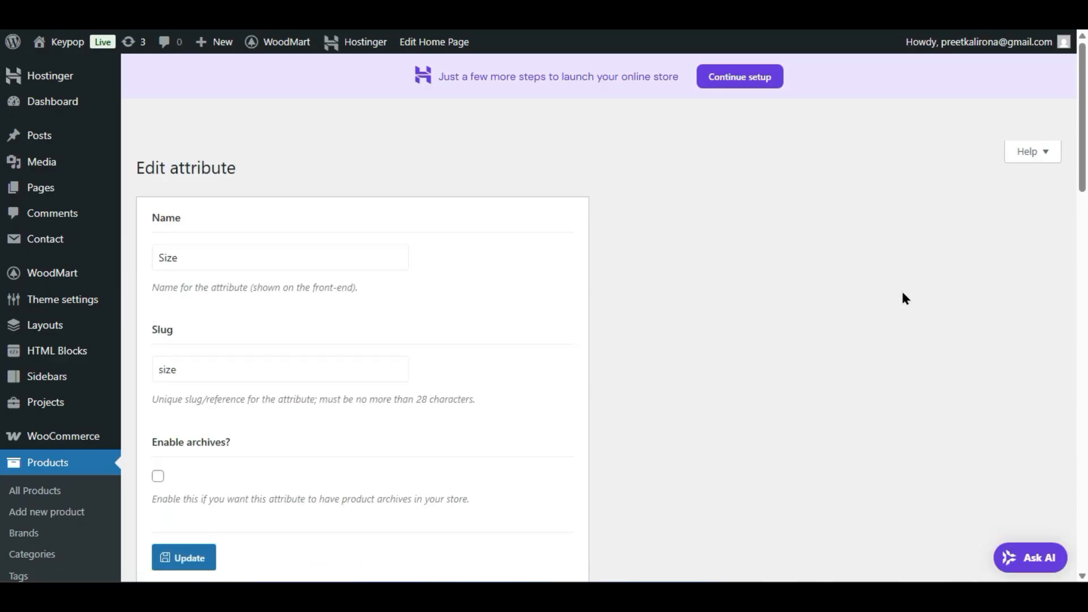
scroll(941, 249, "down", 2)
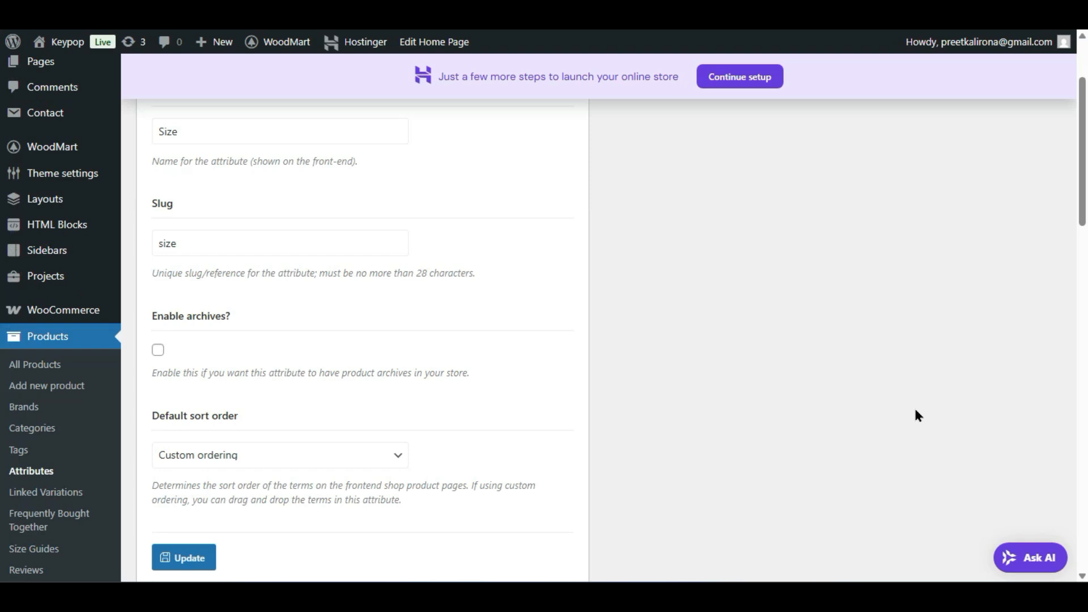
scroll(915, 411, "up", 3)
scroll(915, 411, "down", 15)
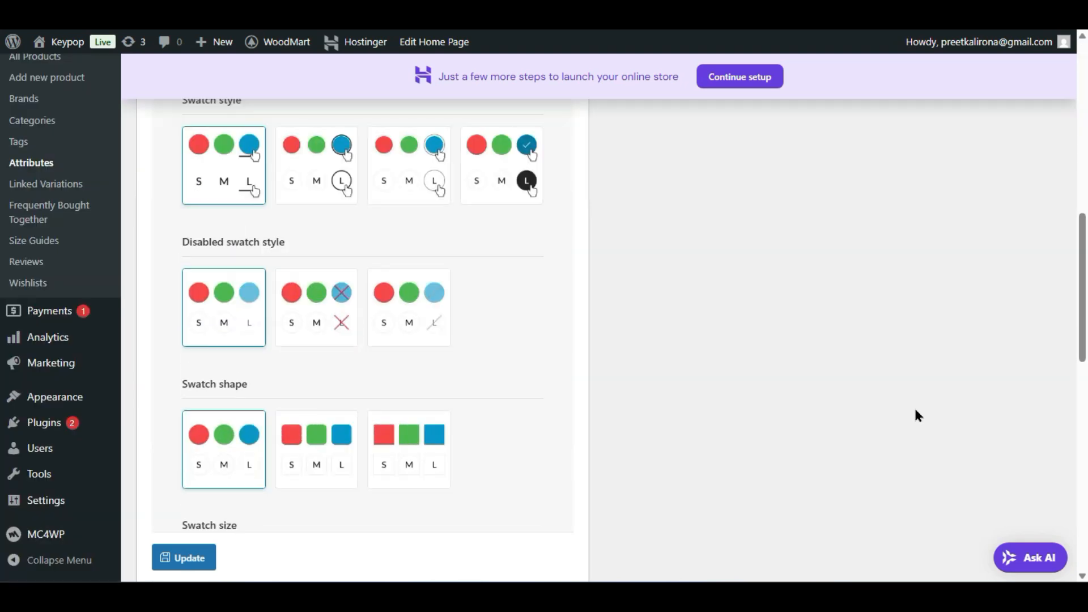
scroll(915, 410, "up", 10)
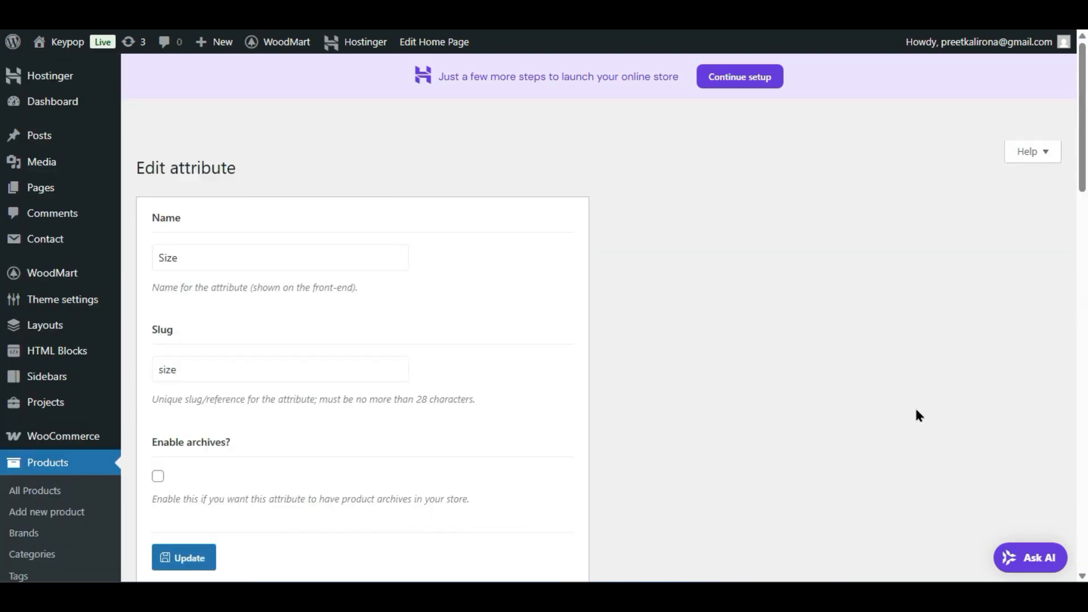
scroll(915, 411, "down", 5)
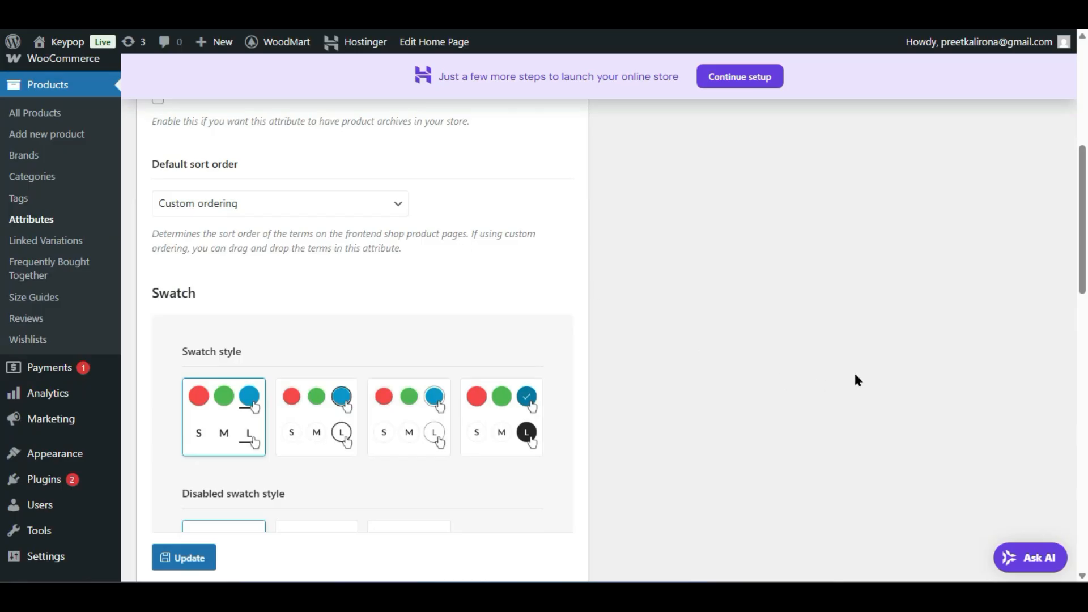
key("alt+Left")
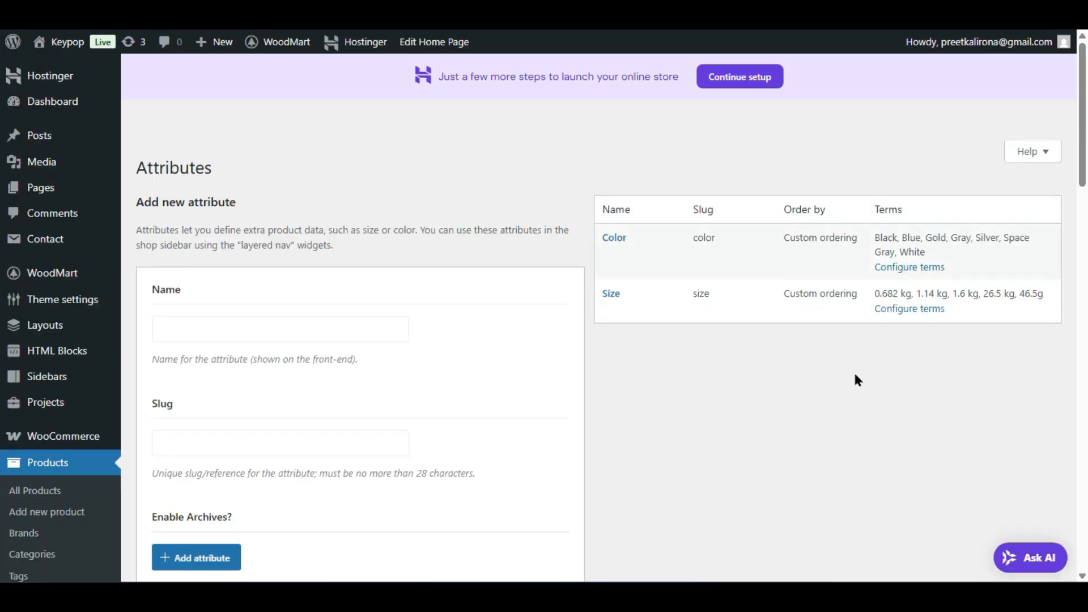
Step: Open the Size attribute's terms and delete all of the existing ones in bulk
left_click(933, 310)
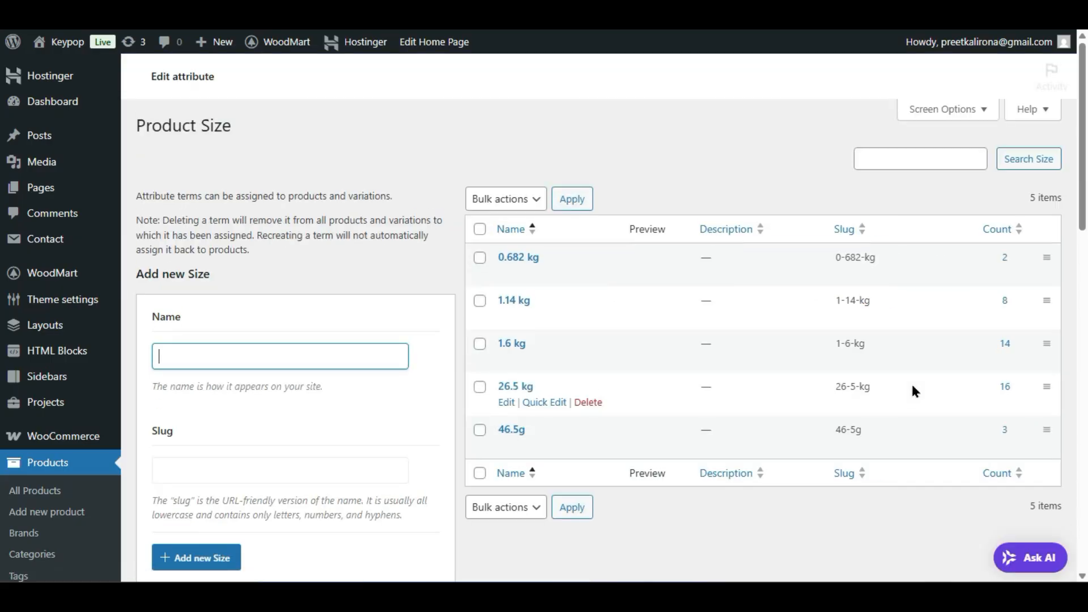
left_click(480, 229)
left_click(486, 198)
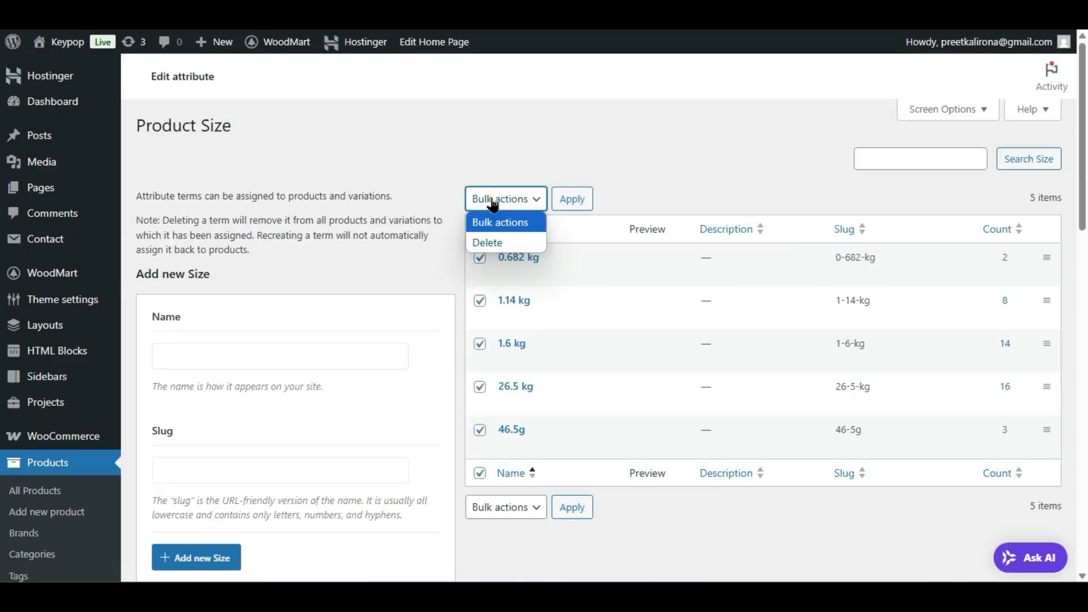
left_click(486, 239)
left_click(571, 505)
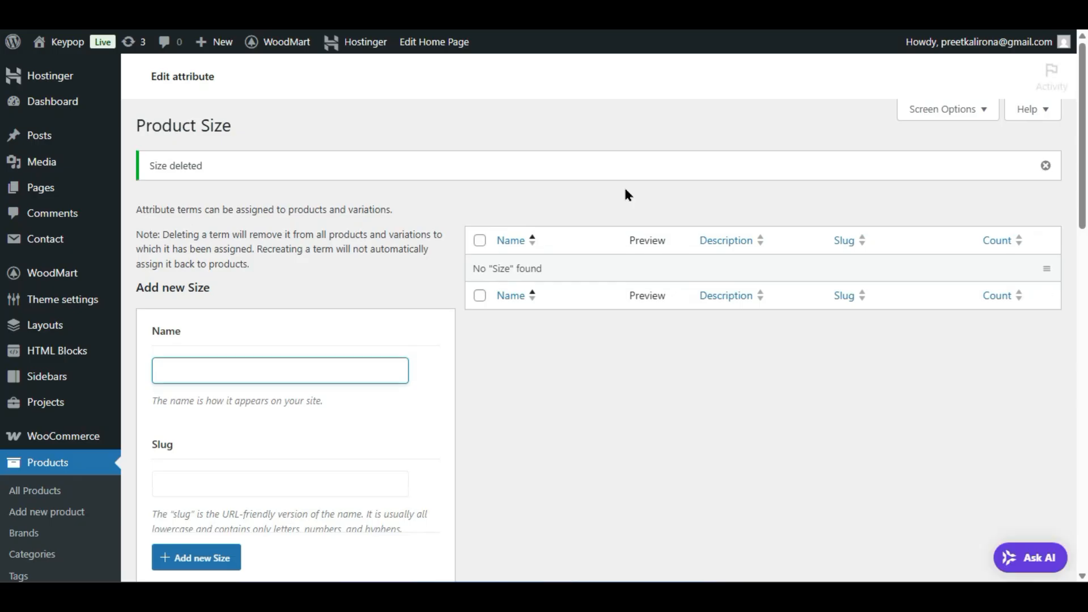
scroll(348, 323, "down", 2)
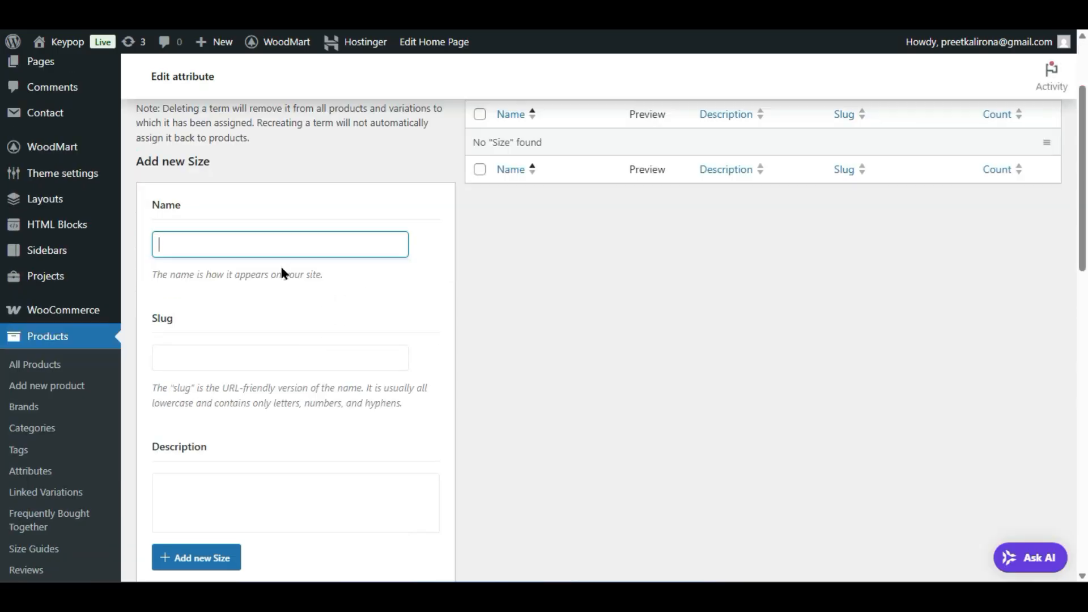
Step: Add a Size term named M with slug M and description Medium, and check the Size values offered on the product
type("M")
left_click(233, 347)
type("M")
scroll(221, 430, "down", 2)
left_click(217, 375)
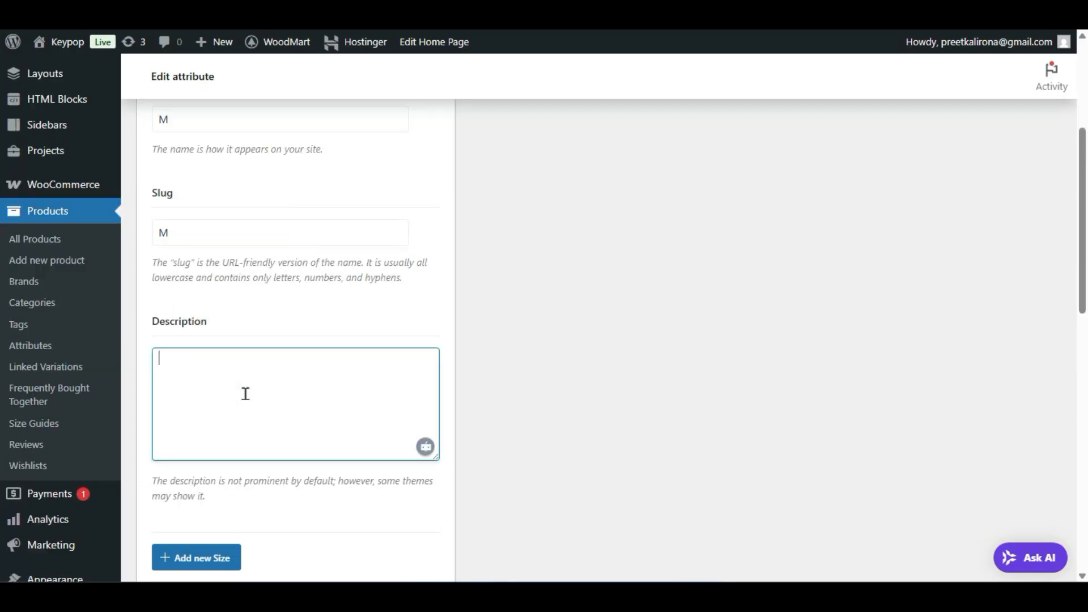
type("Medium")
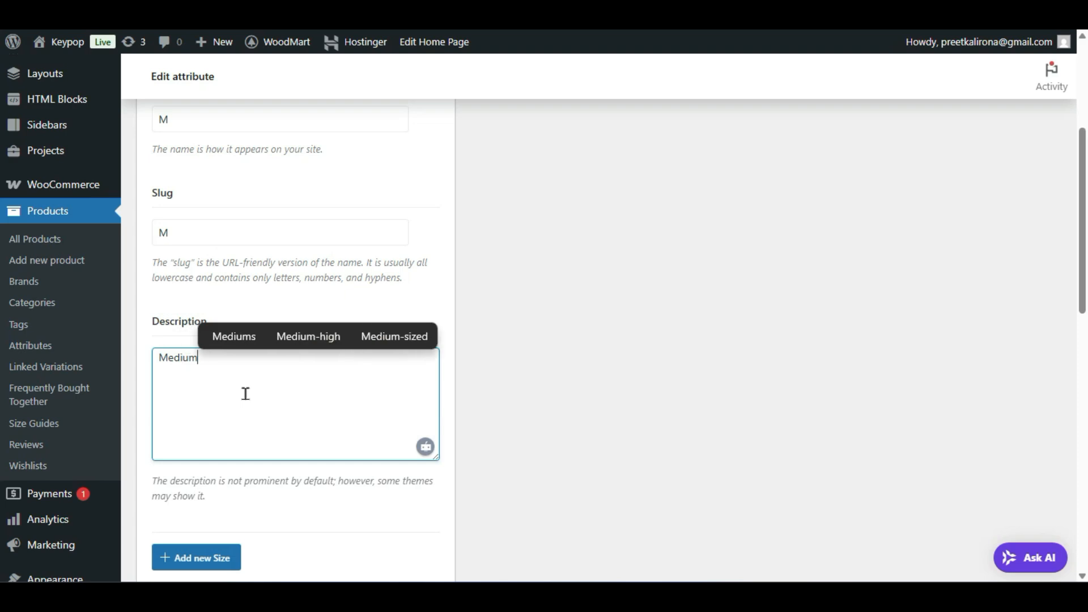
left_click(229, 549)
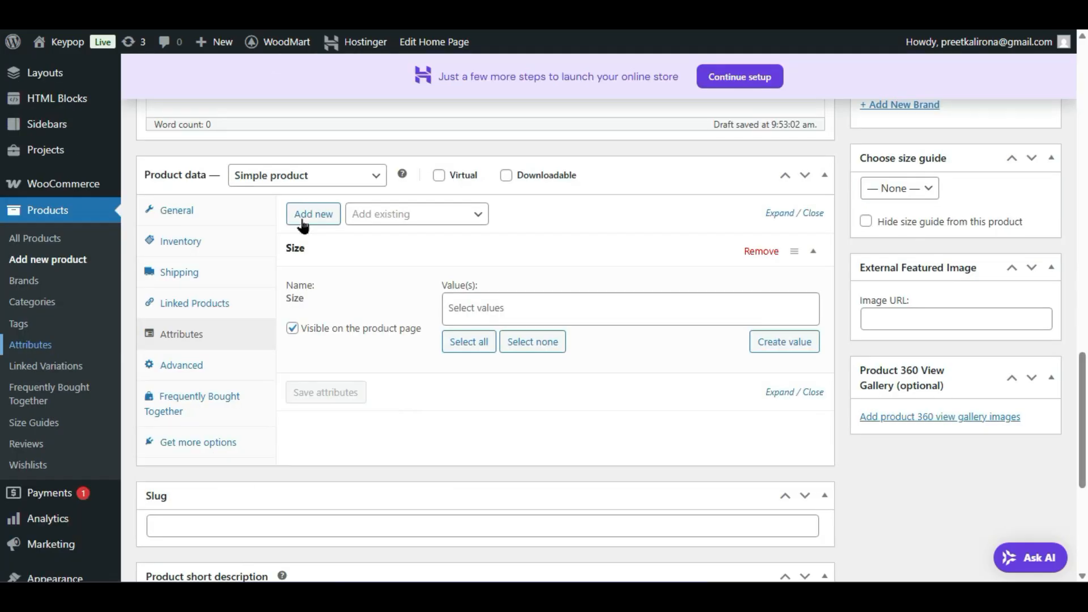
left_click(480, 297)
left_click(388, 436)
Step: In the product's advanced settings, view the purchase note field and disable reviews
left_click(176, 363)
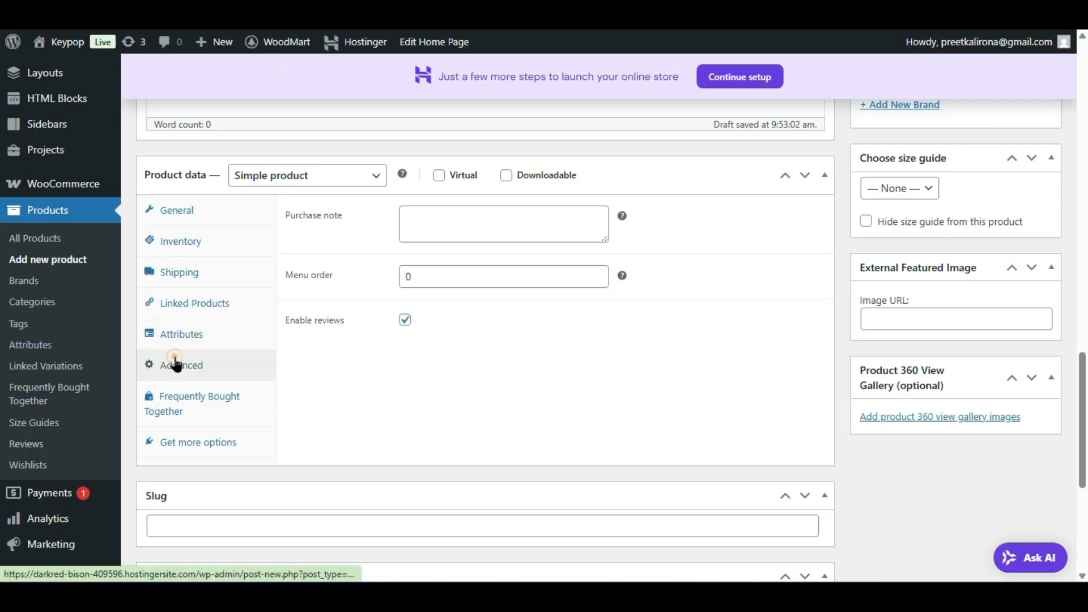
left_click(471, 221)
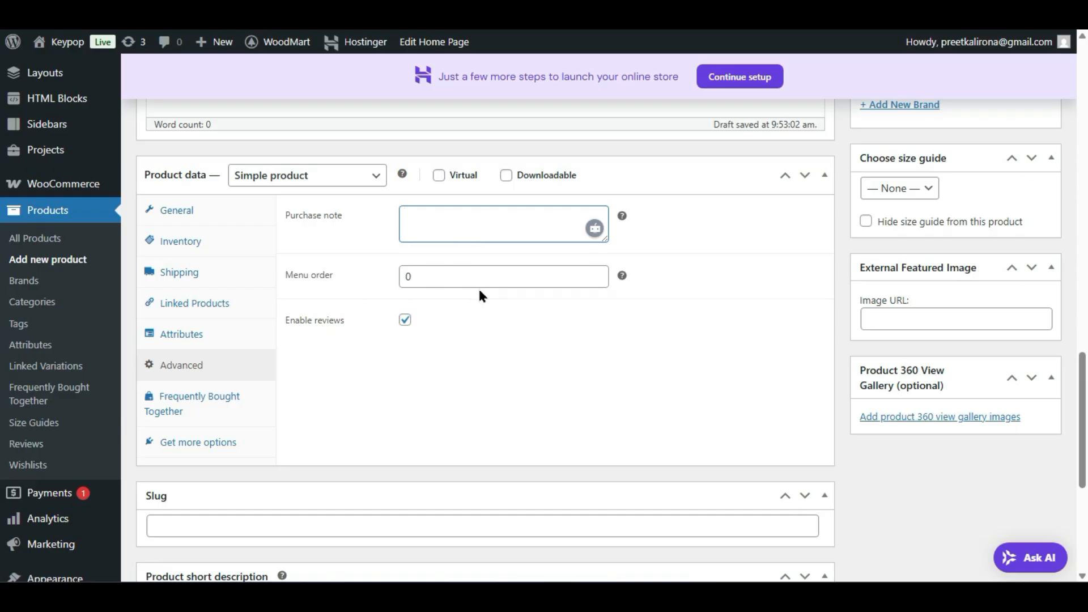
left_click(404, 320)
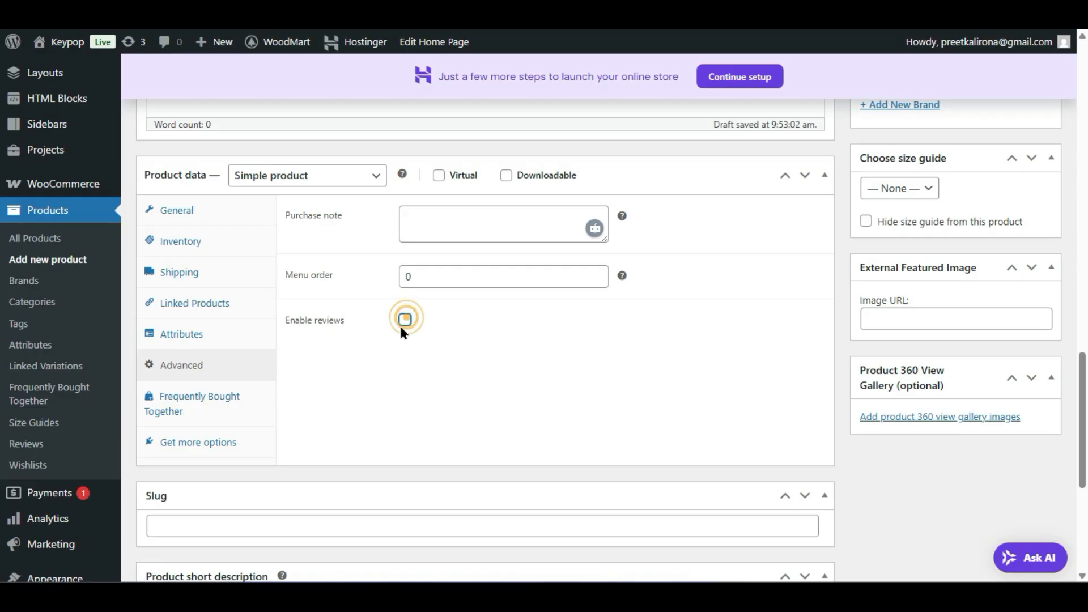
Step: Examine the product's Frequently Bought Together settings and check which bundles can be added
left_click(225, 404)
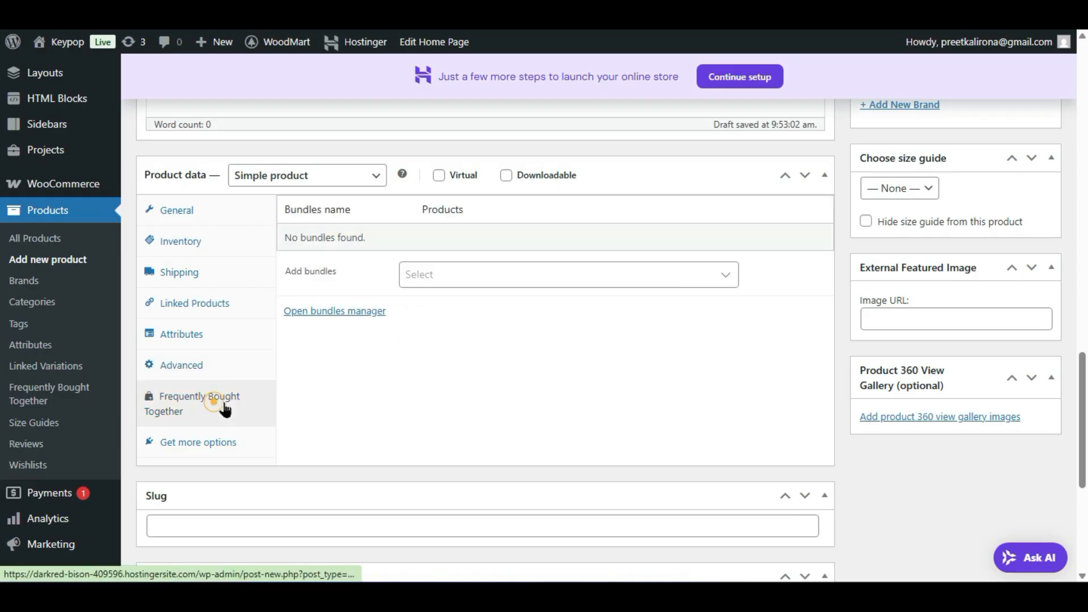
left_click(439, 275)
left_click(343, 424)
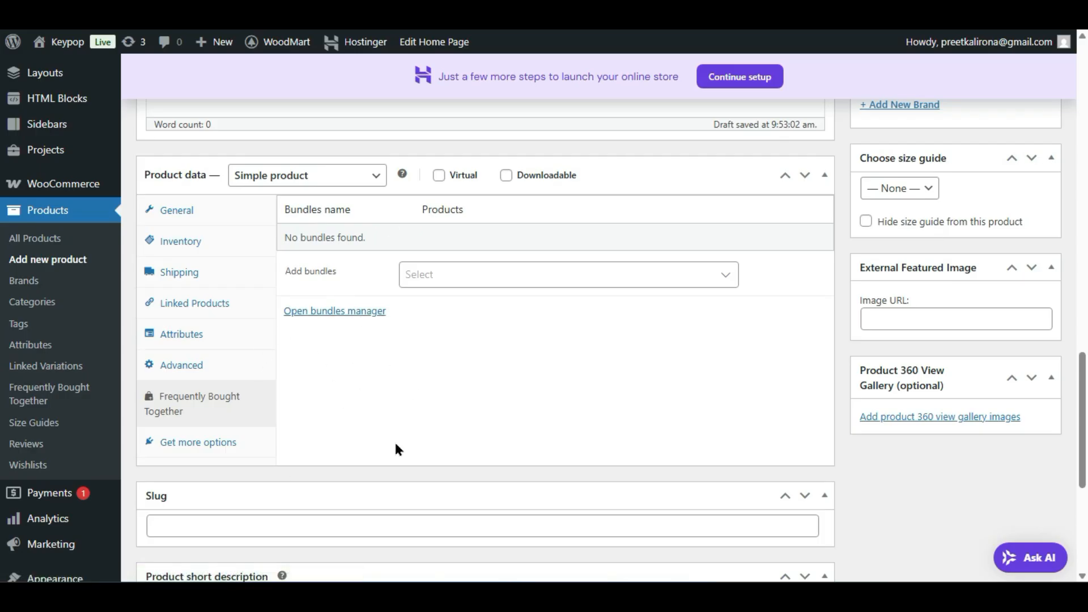
left_click(483, 277)
left_click(375, 457)
Step: Open the WooCommerce Marketplace from the product's extra options and browse extensions filtered by Developed by Woo and by Store management
left_click(178, 444)
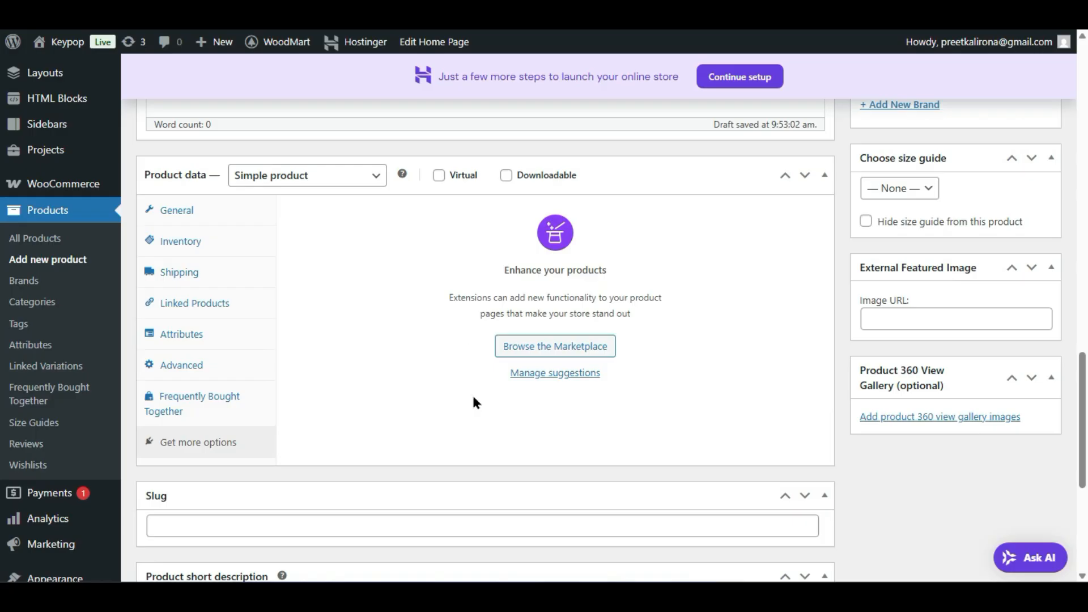
left_click(530, 347)
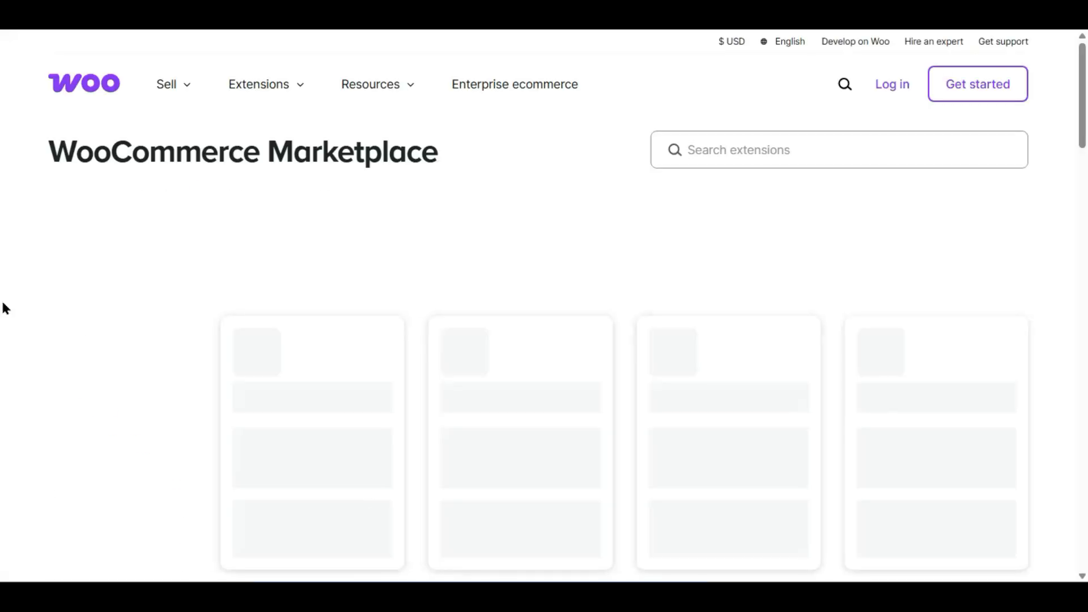
scroll(488, 458, "down", 6)
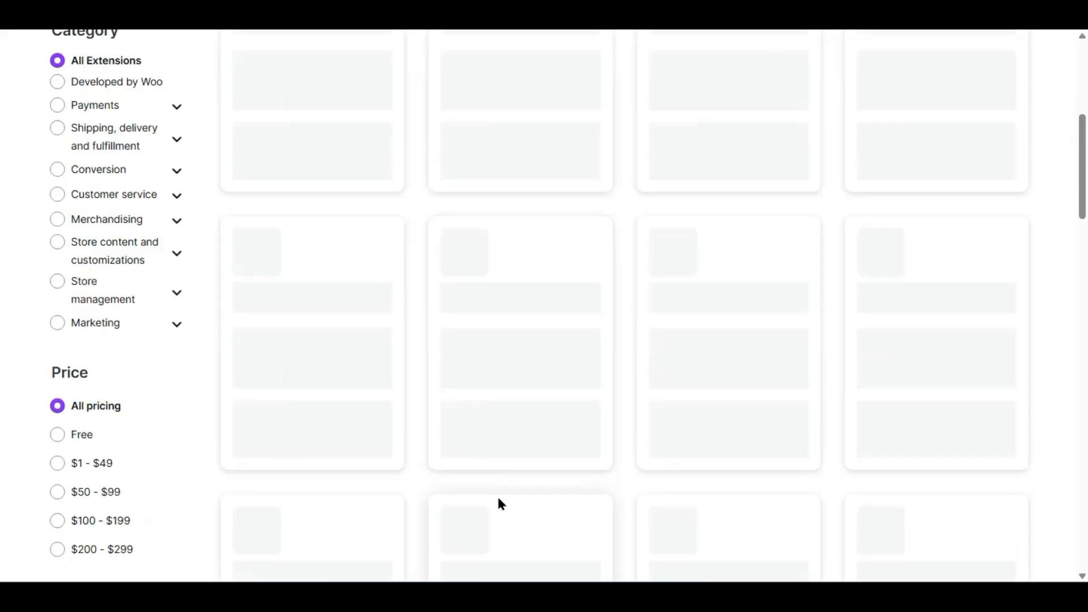
scroll(418, 511, "up", 6)
scroll(418, 511, "down", 4)
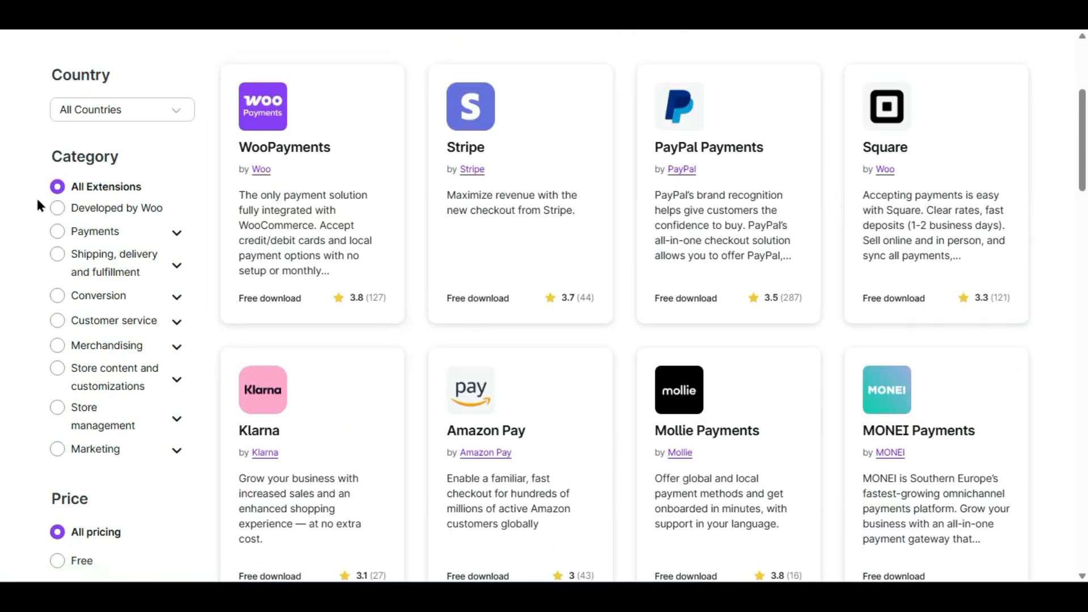
left_click(58, 208)
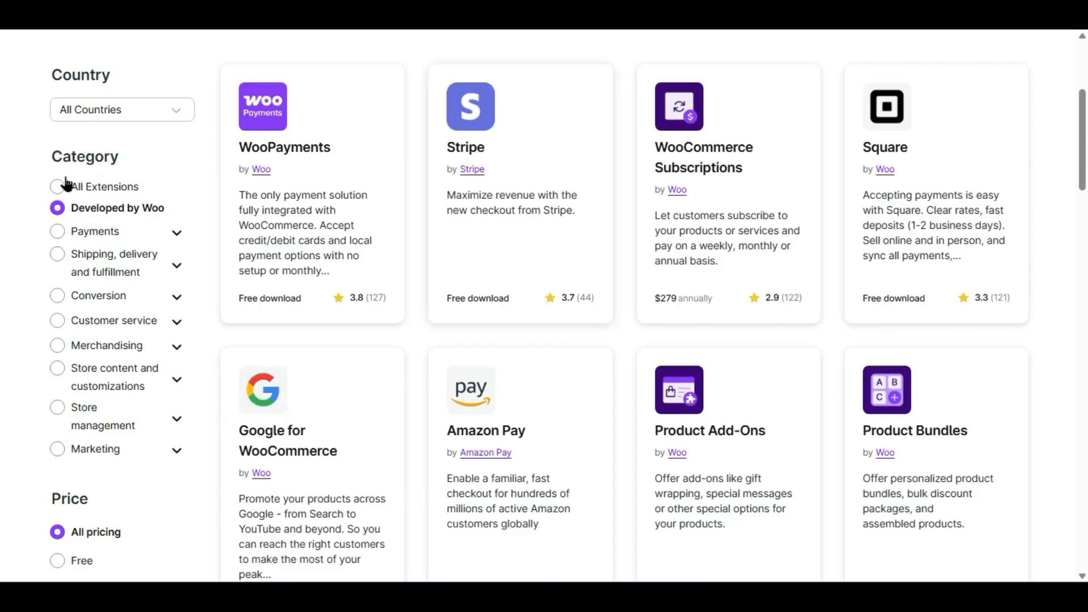
left_click(57, 407)
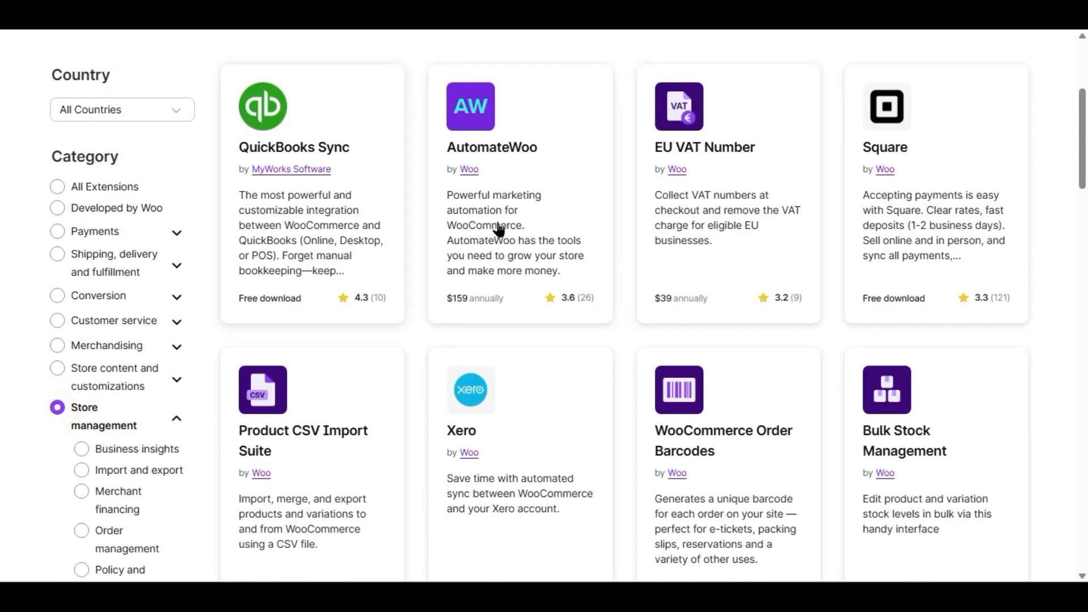
scroll(1002, 334, "down", 4)
scroll(123, 295, "down", 10)
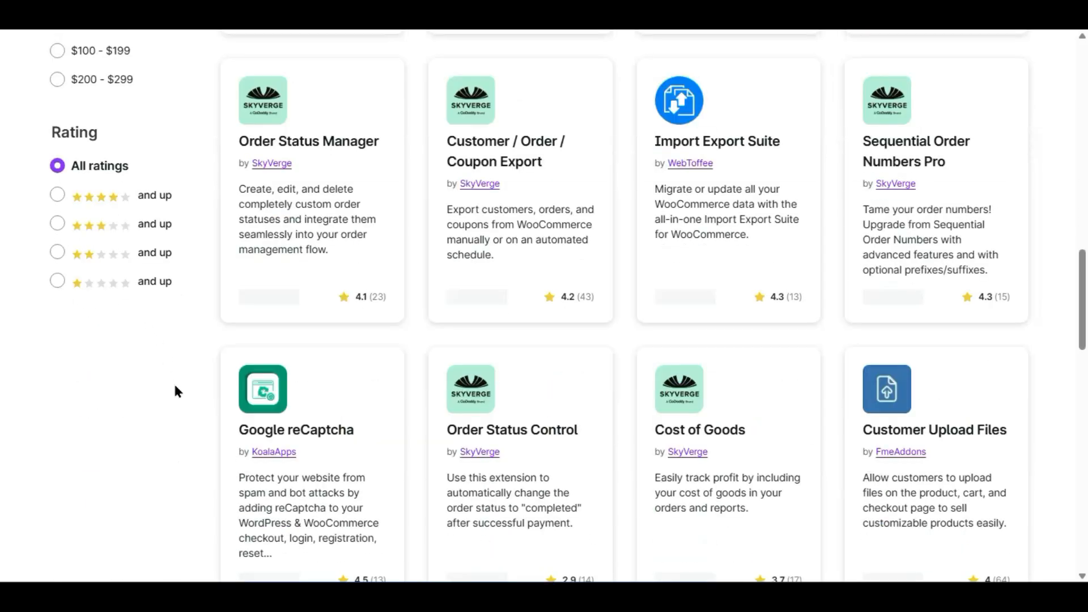
scroll(174, 382, "up", 18)
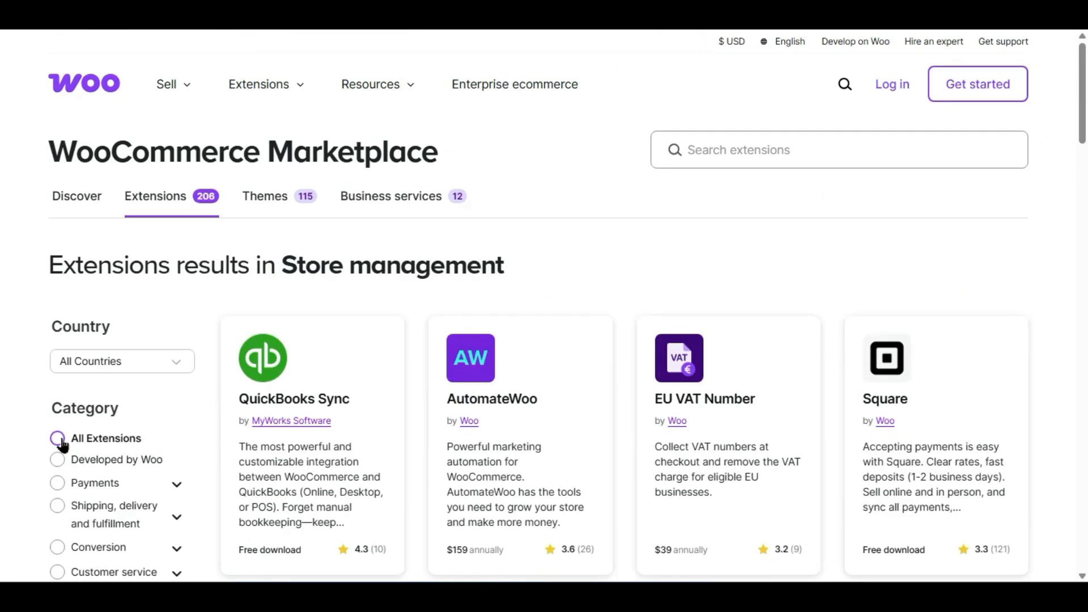
Step: View the marketplace's business services and themes, and return to the list of all extensions
left_click(394, 198)
scroll(389, 263, "down", 2)
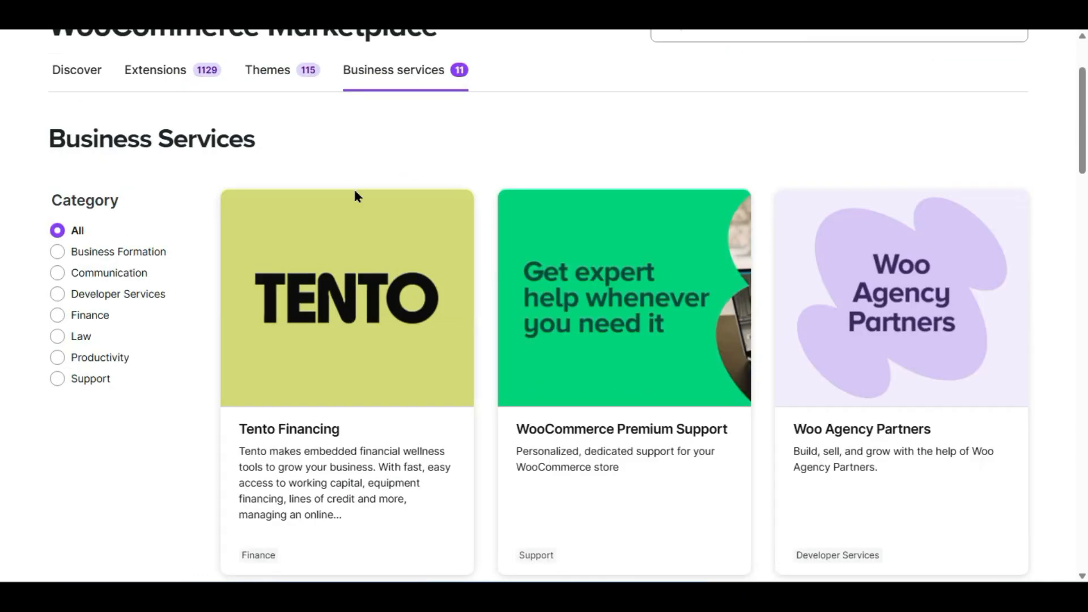
left_click(262, 75)
left_click(165, 80)
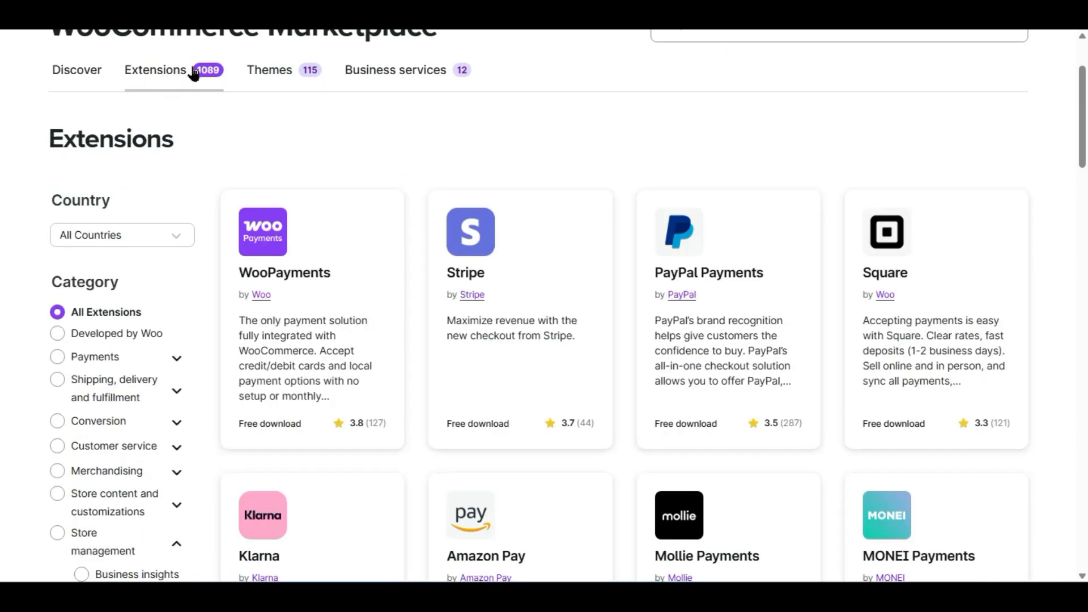
Step: Browse the first page of all marketplace extensions, checking entries such as Product Add-Ons, WooCommerce Bookings, Checkout Field Editor and WooCommerce One Page Checkout
scroll(377, 252, "down", 10)
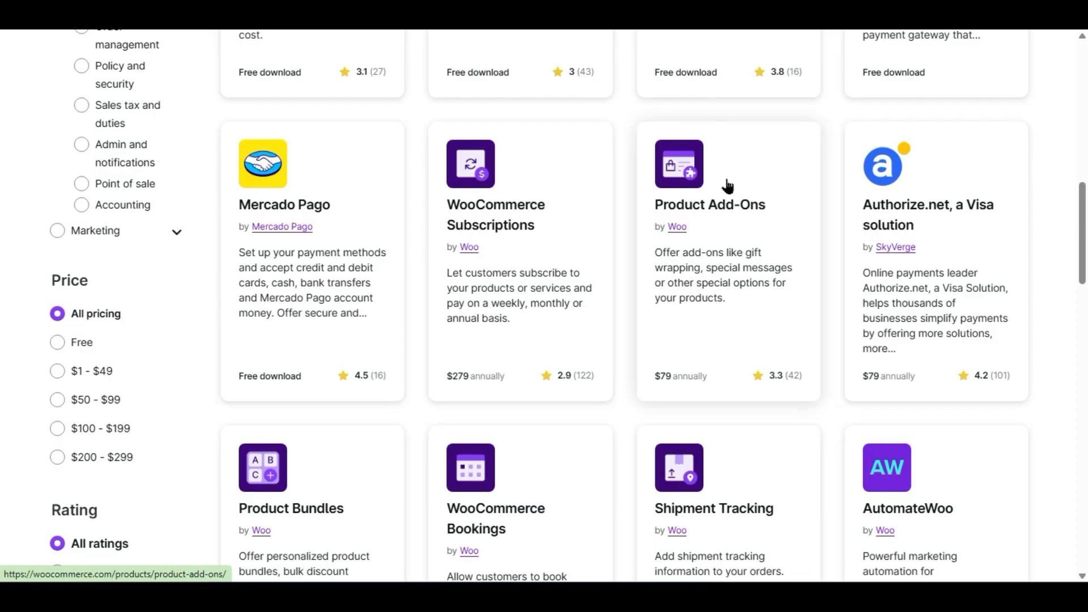
scroll(728, 185, "down", 4)
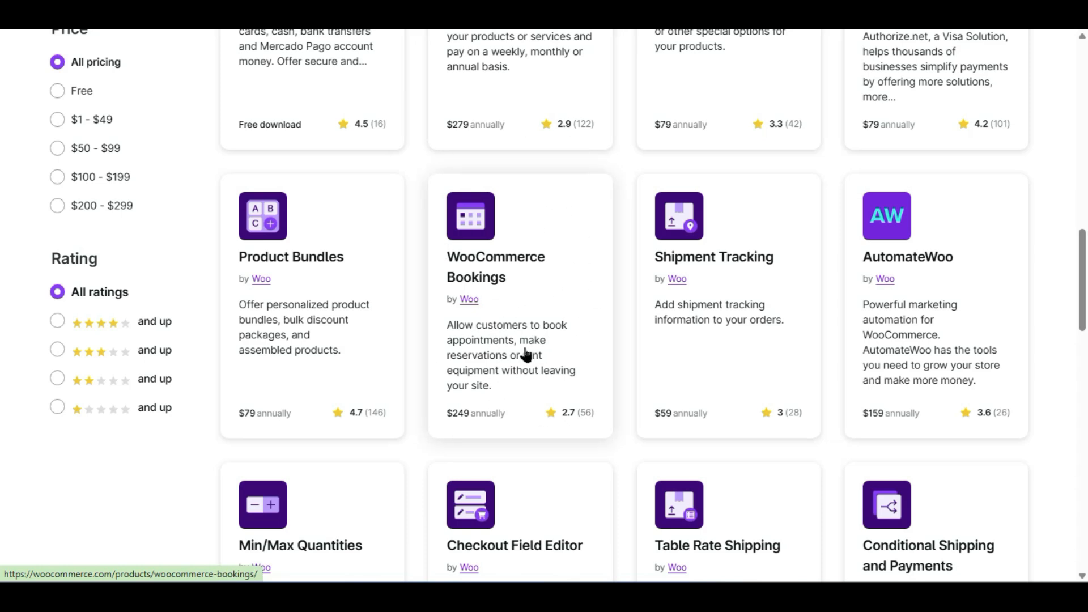
scroll(525, 354, "down", 4)
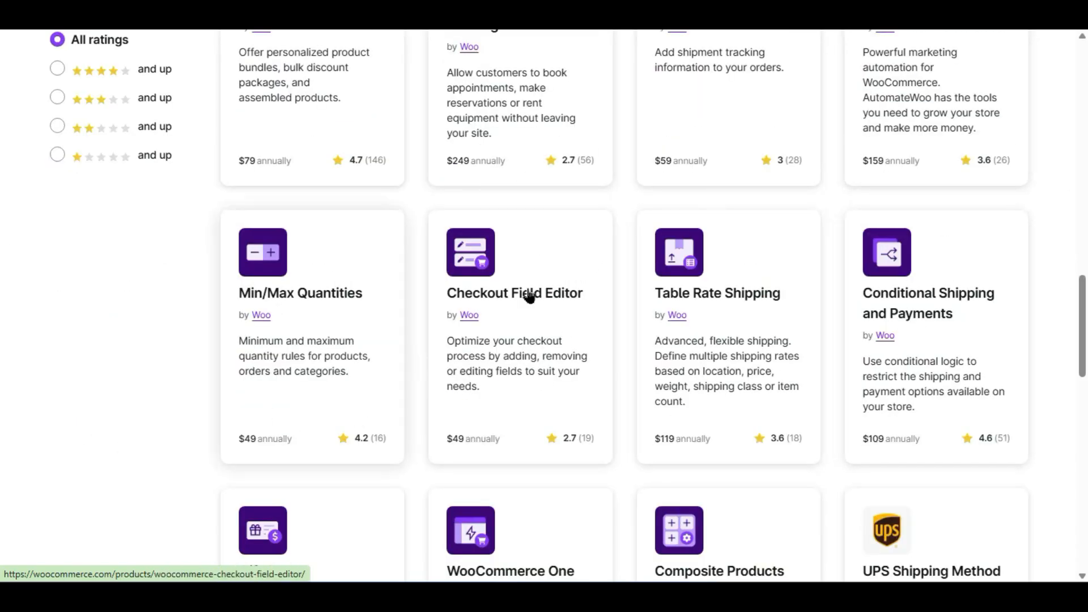
scroll(524, 352, "down", 4)
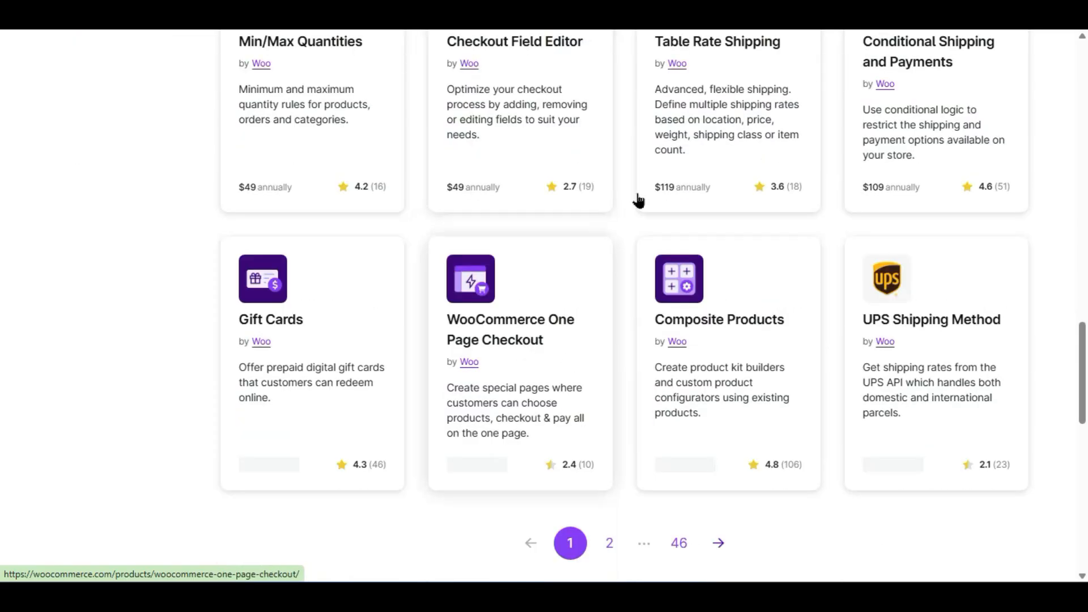
scroll(561, 303, "up", 4)
scroll(496, 381, "down", 2)
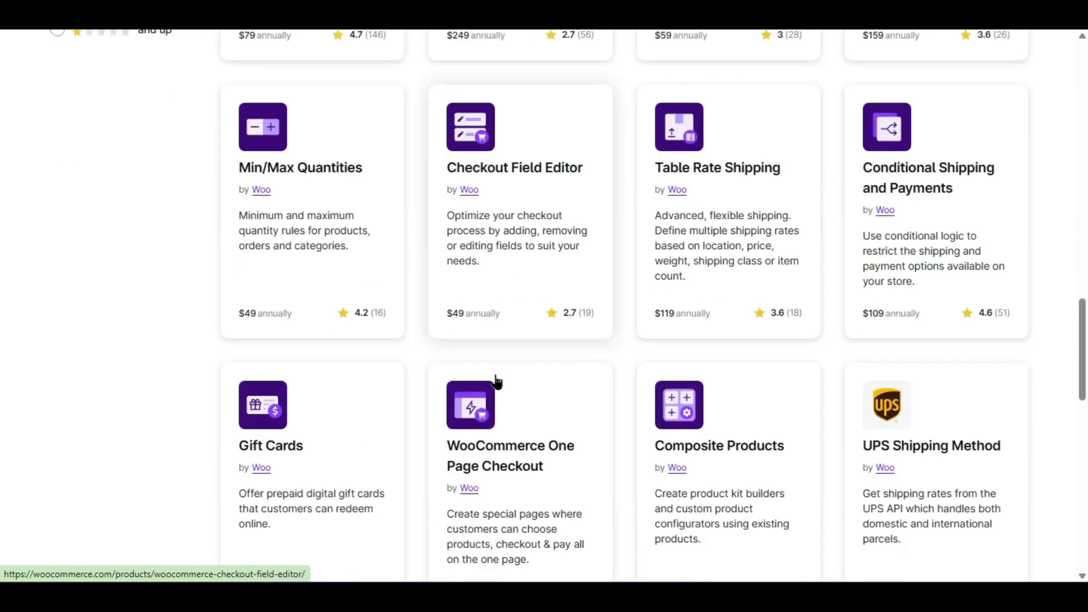
scroll(496, 381, "down", 2)
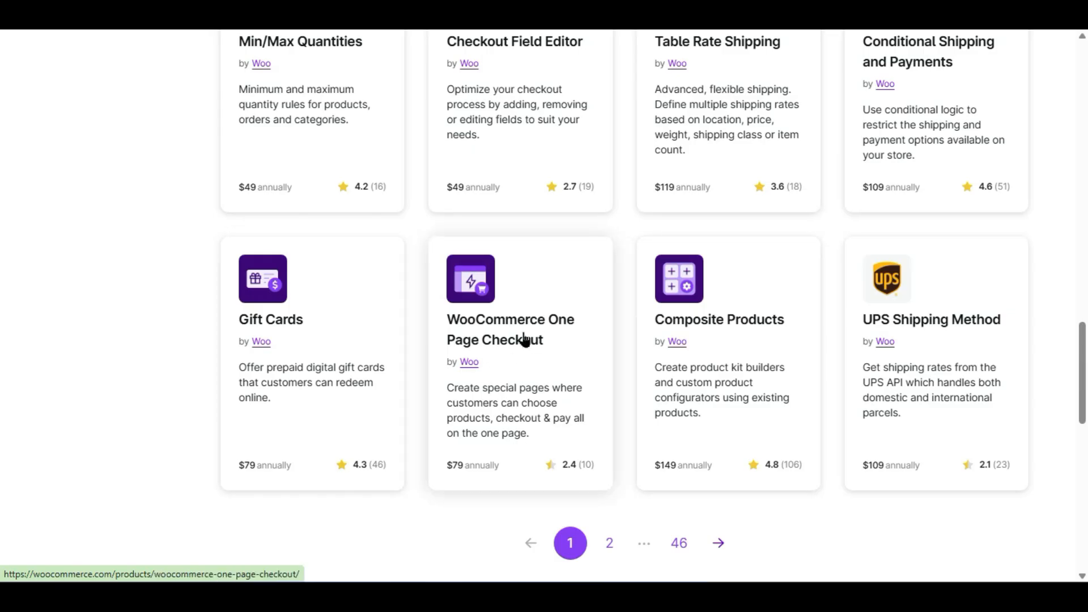
scroll(487, 347, "up", 15)
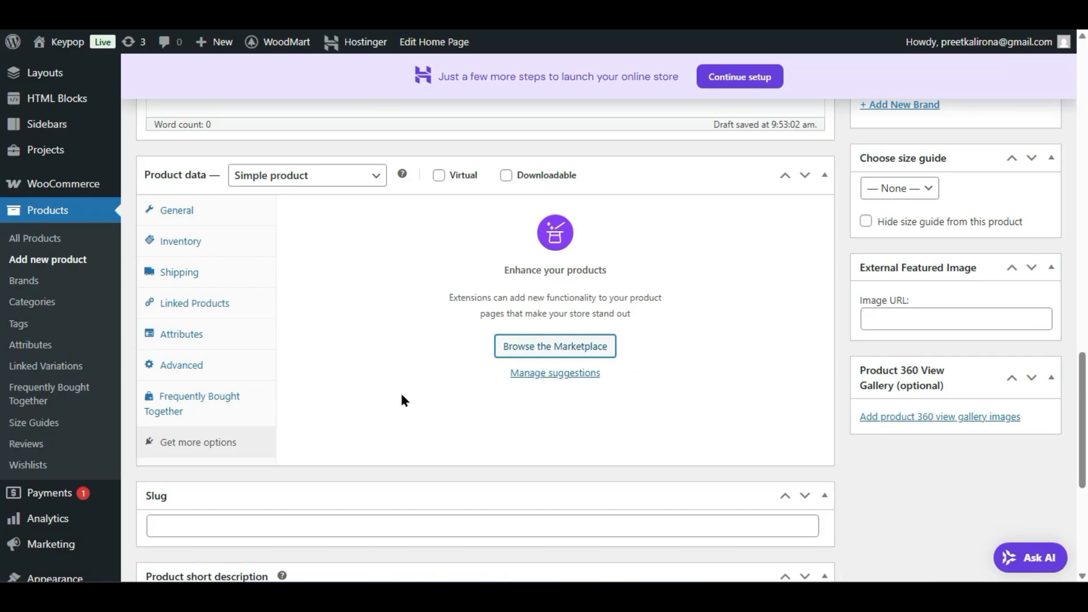
Step: Return to the product being added and review its slug and short description fields
scroll(328, 522, "down", 4)
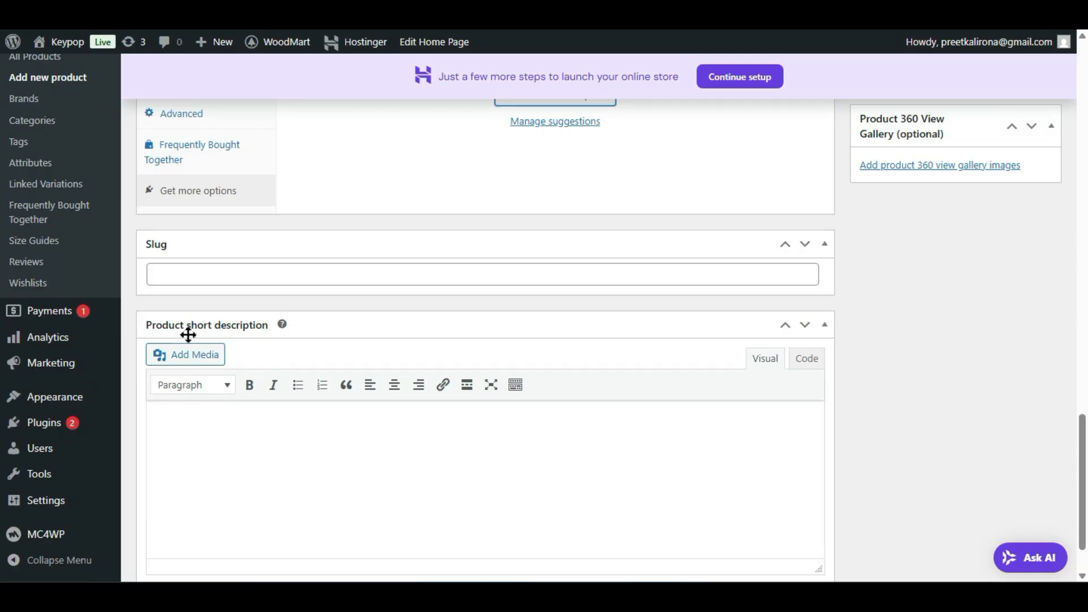
scroll(374, 488, "down", 1)
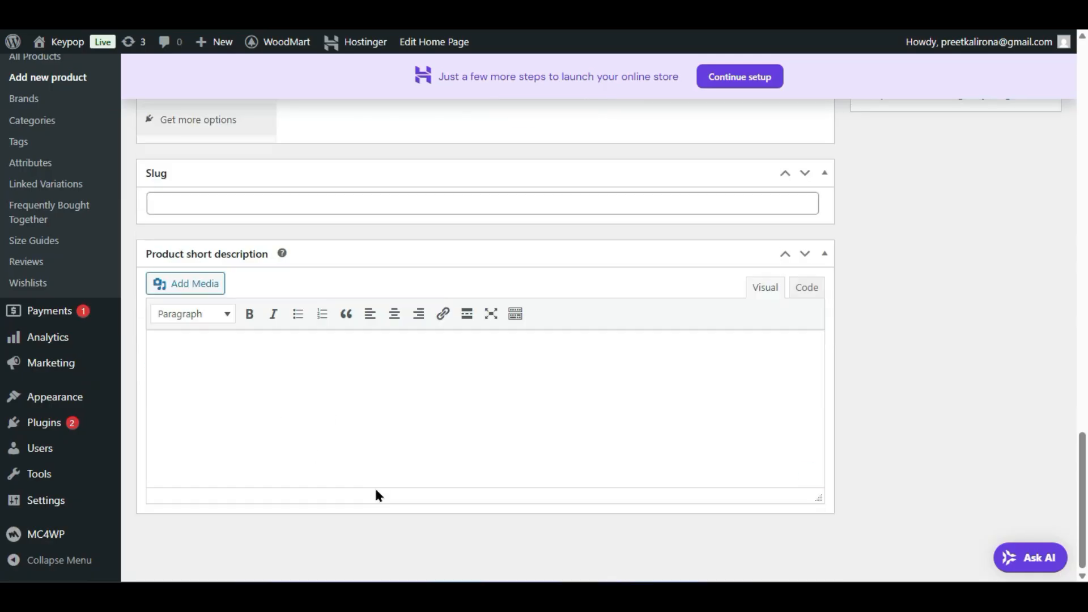
scroll(375, 491, "up", 5)
scroll(375, 494, "down", 3)
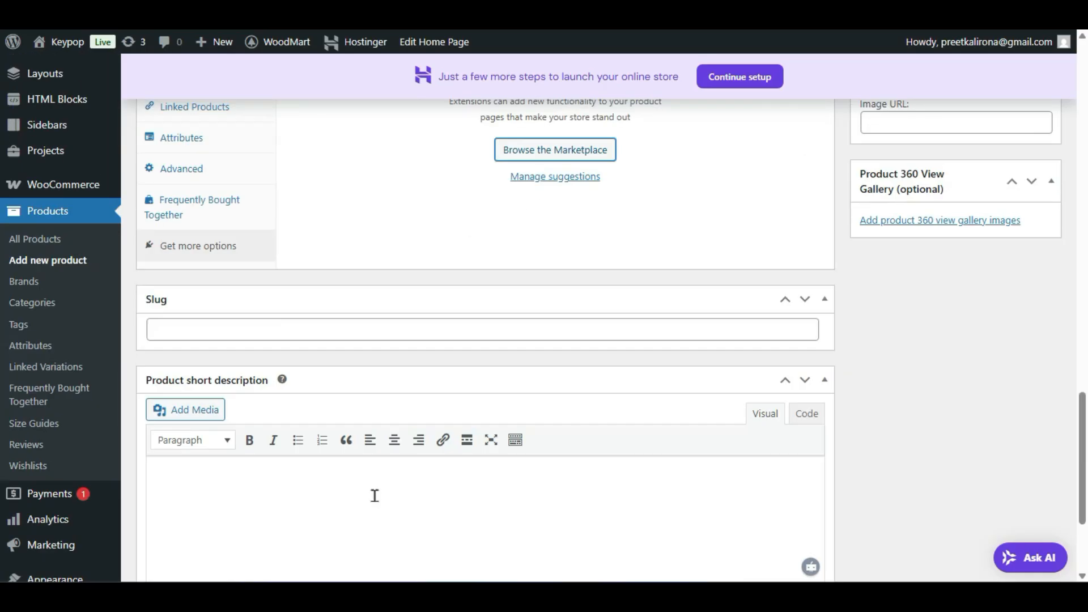
left_click(211, 332)
Step: Review the product title "knee brace" and its permalink, highlighting the title text
scroll(468, 339, "up", 3)
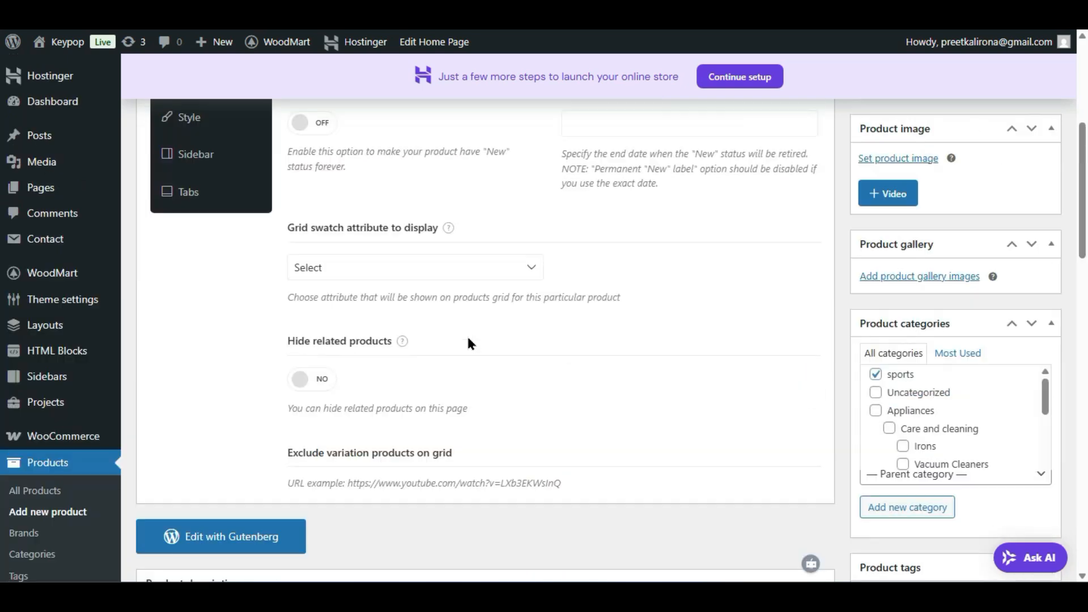
scroll(468, 340, "up", 4)
triple_click(274, 194)
mouse_move(108, 175)
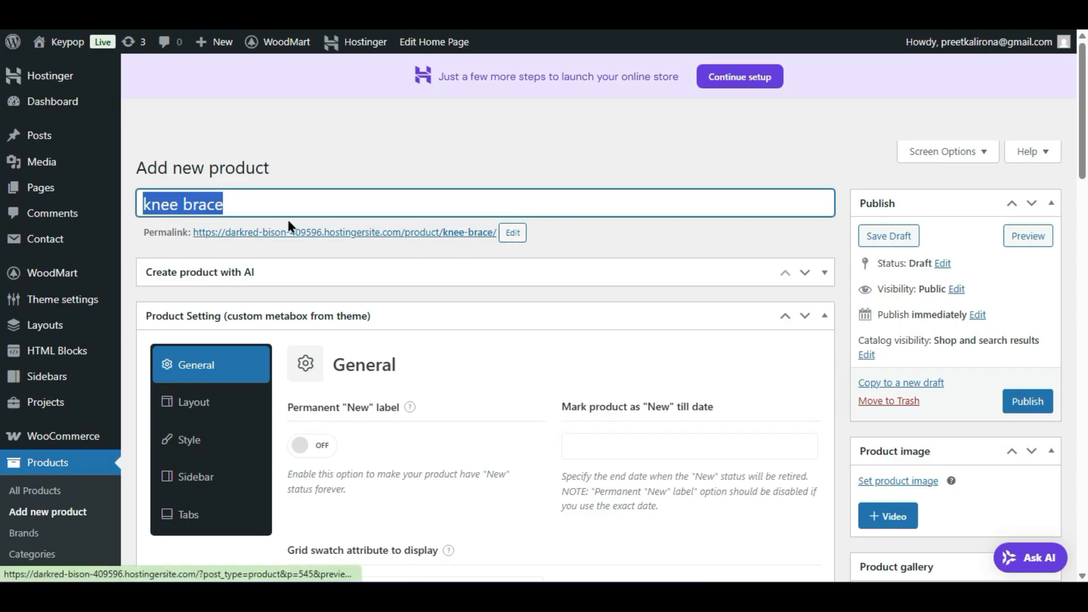
left_click(465, 243)
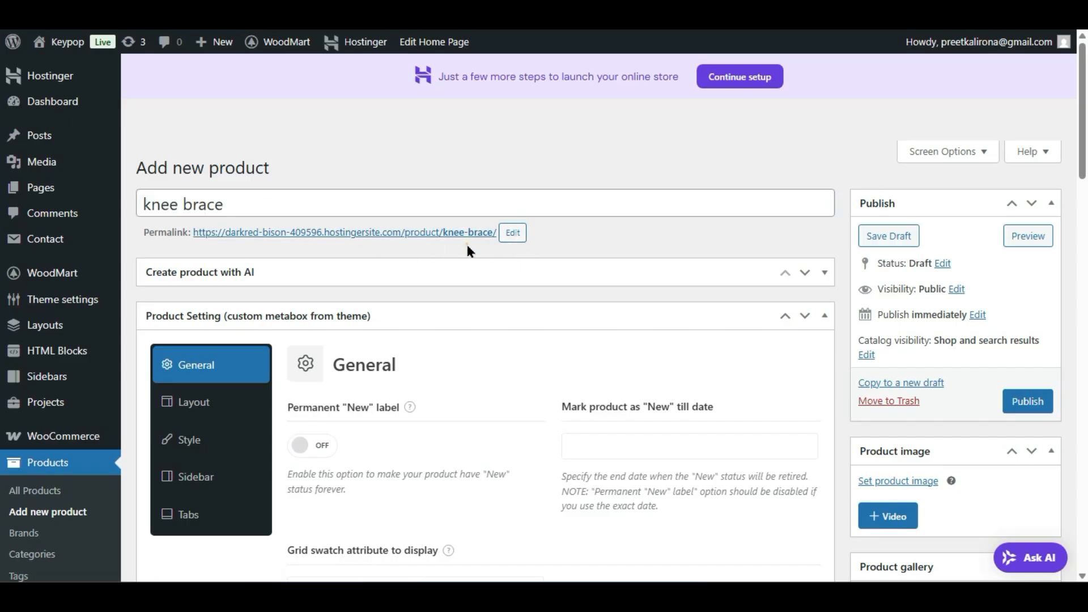
left_click_drag(249, 202, 150, 210)
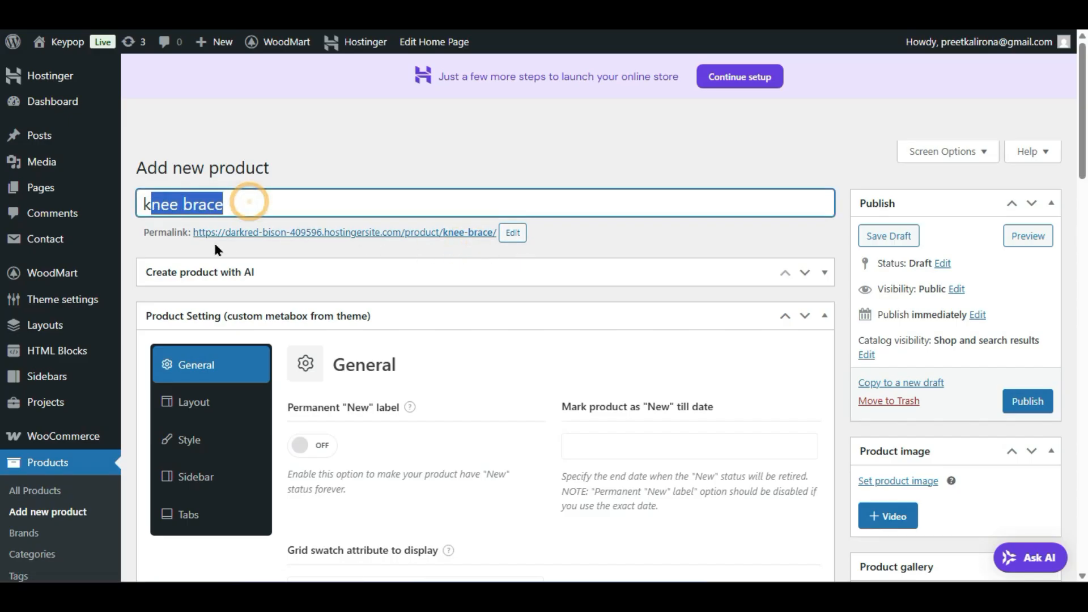
left_click(248, 249)
Step: Open the Add Plugins page in a new tab
scroll(246, 246, "down", 6)
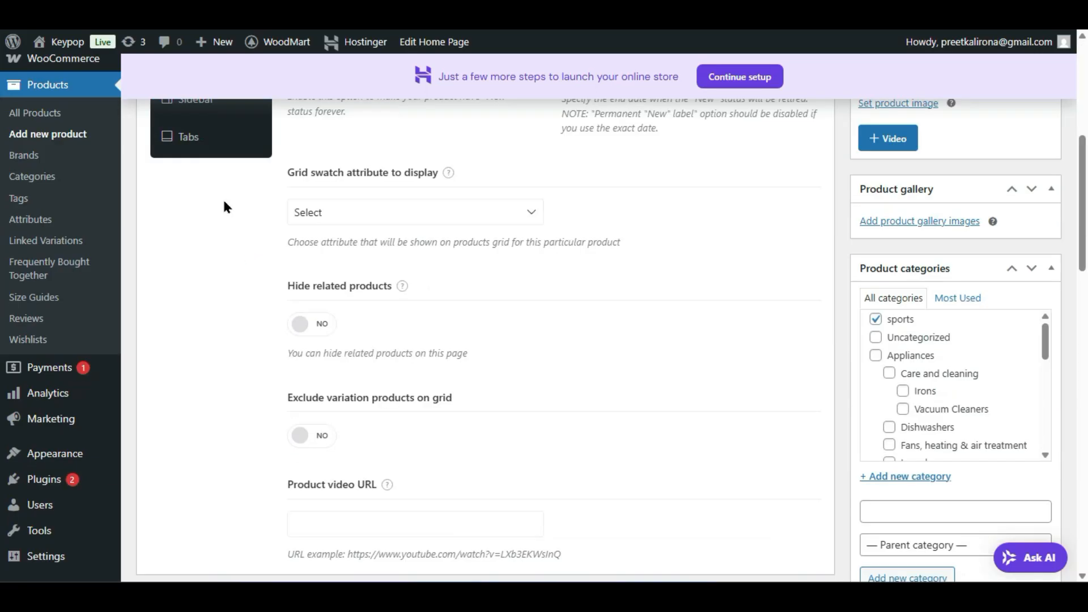
mouse_move(51, 483)
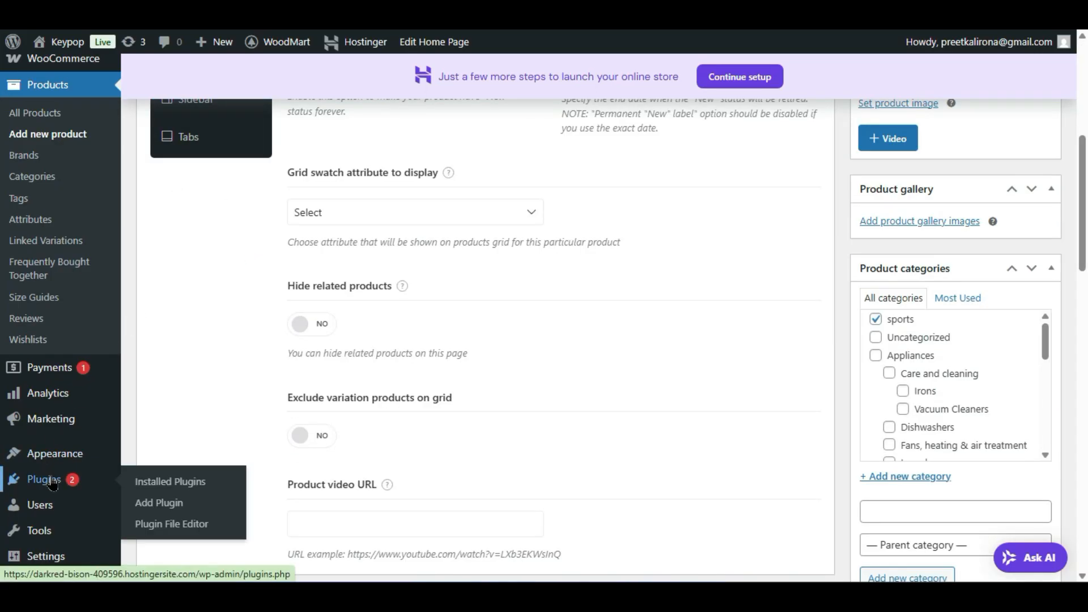
right_click(138, 503)
left_click(179, 332)
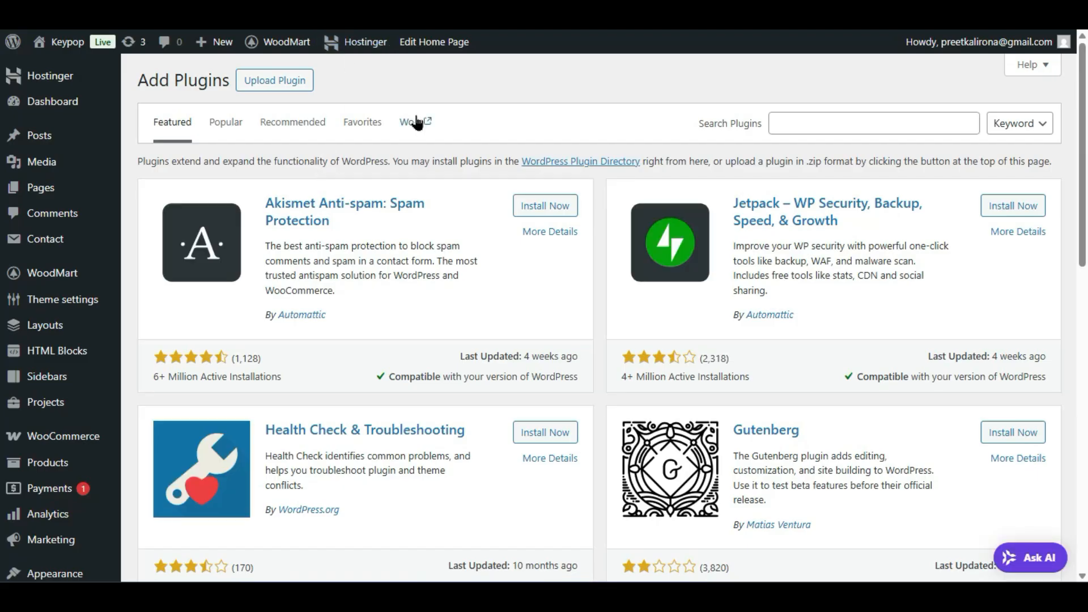
Step: Search the plugin directory for "woocommerce" and review the first results, such as Stripe, PayPal, PDF invoice, product feed and MailPoet plugins
left_click(859, 124)
type("woocommerce")
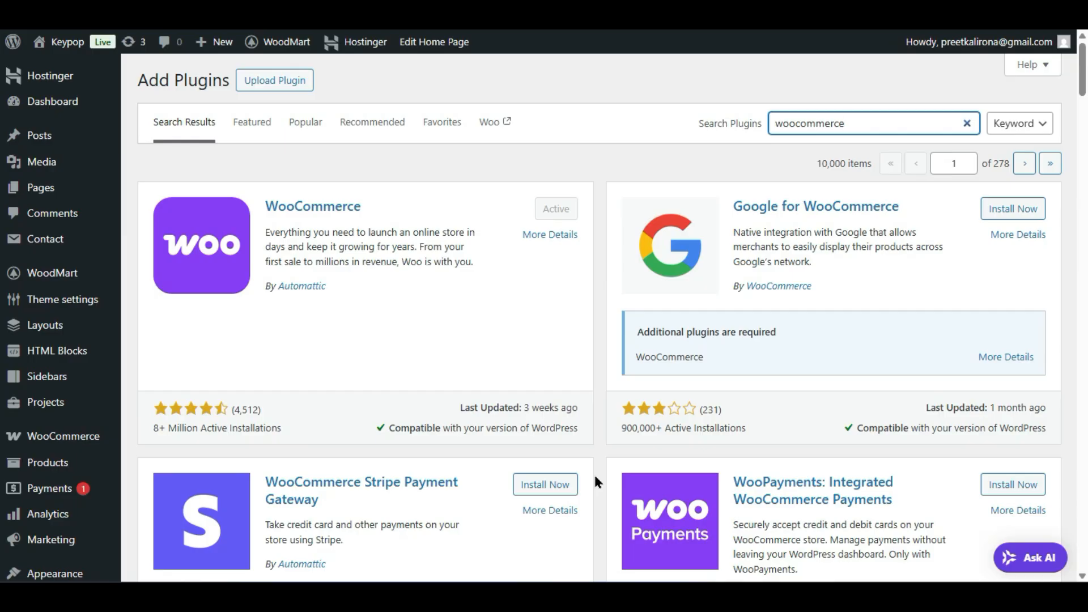
scroll(595, 479, "down", 5)
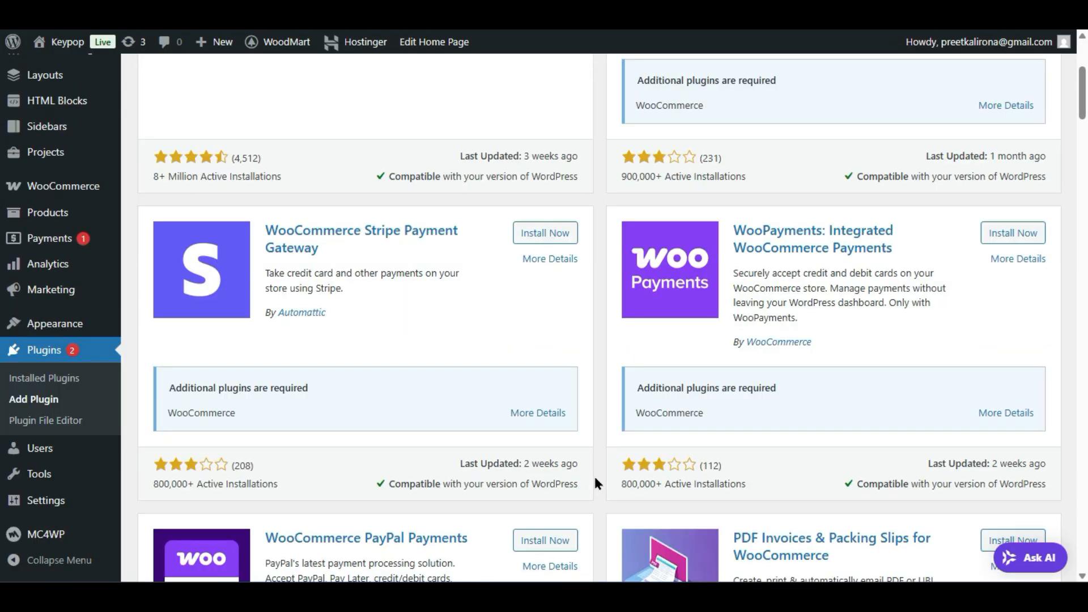
scroll(595, 481, "down", 5)
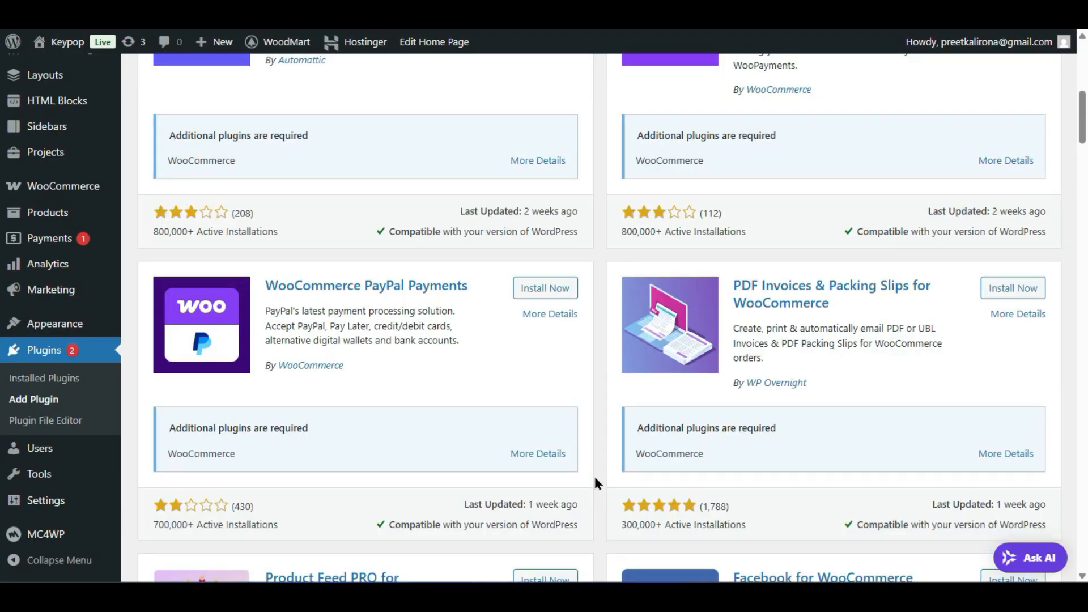
scroll(595, 483, "down", 5)
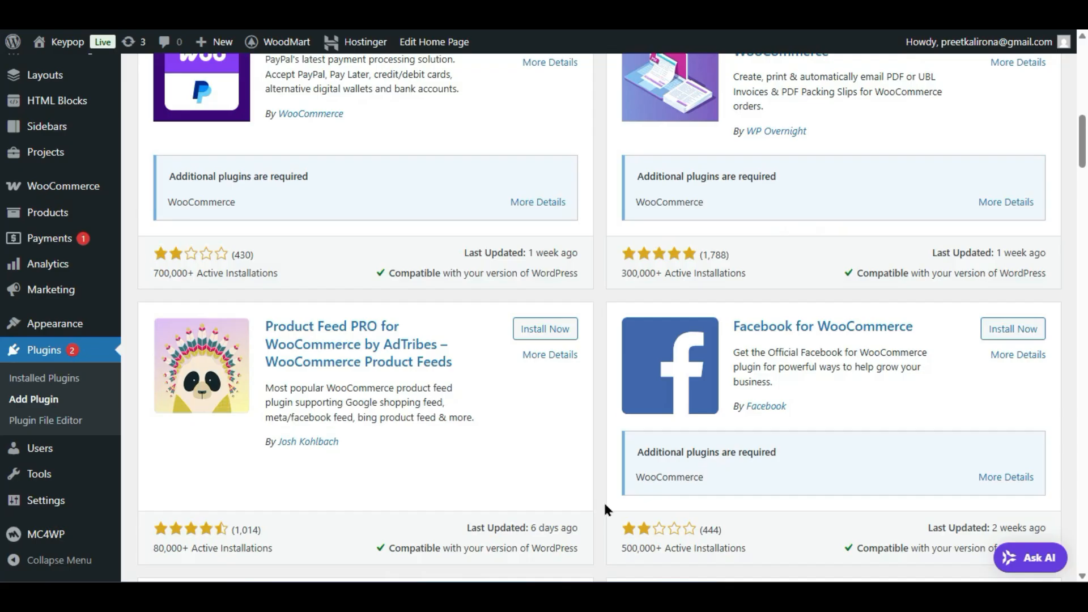
scroll(604, 509, "down", 5)
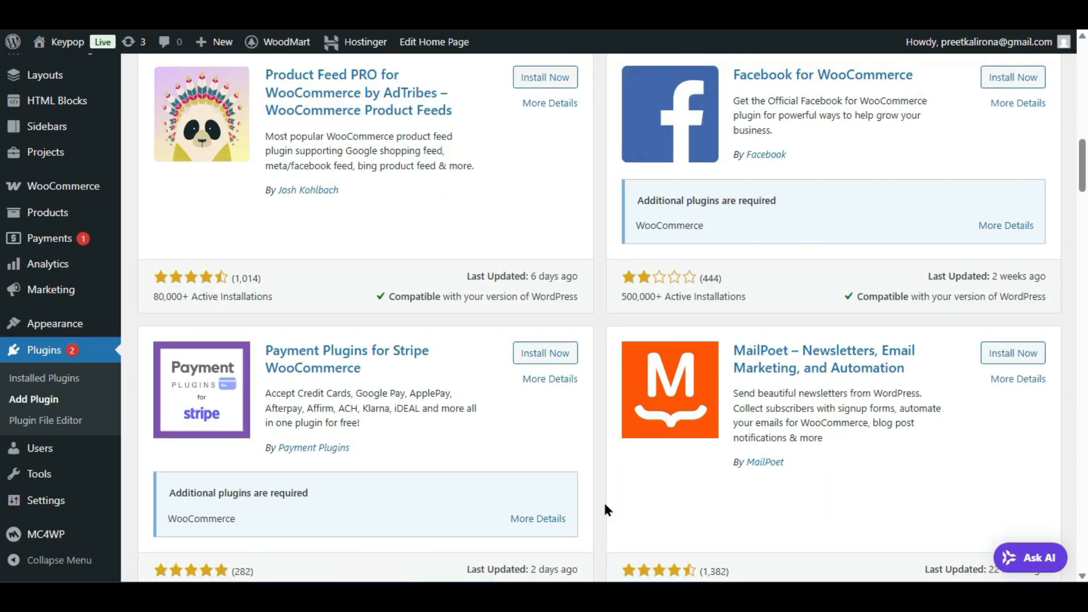
scroll(603, 500, "down", 2)
scroll(603, 501, "down", 5)
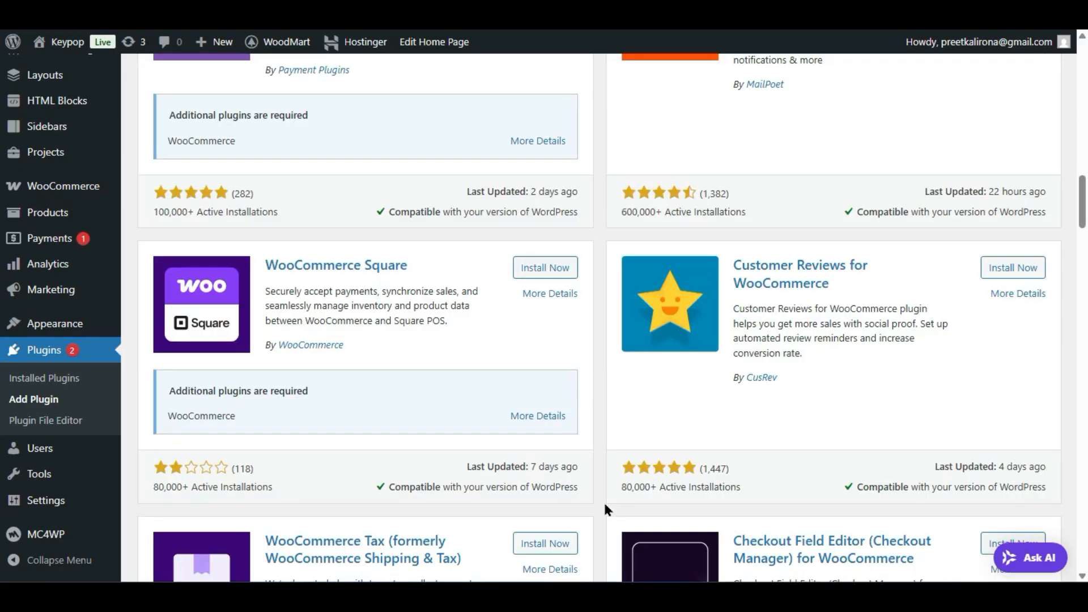
Step: Examine further plugin results, including WooCommerce Tax, Checkout Field Editor, Pinterest, Advanced Shipment Tracking, Cart Abandonment Recovery and Variation Swatches by CartFlows
scroll(603, 501, "down", 5)
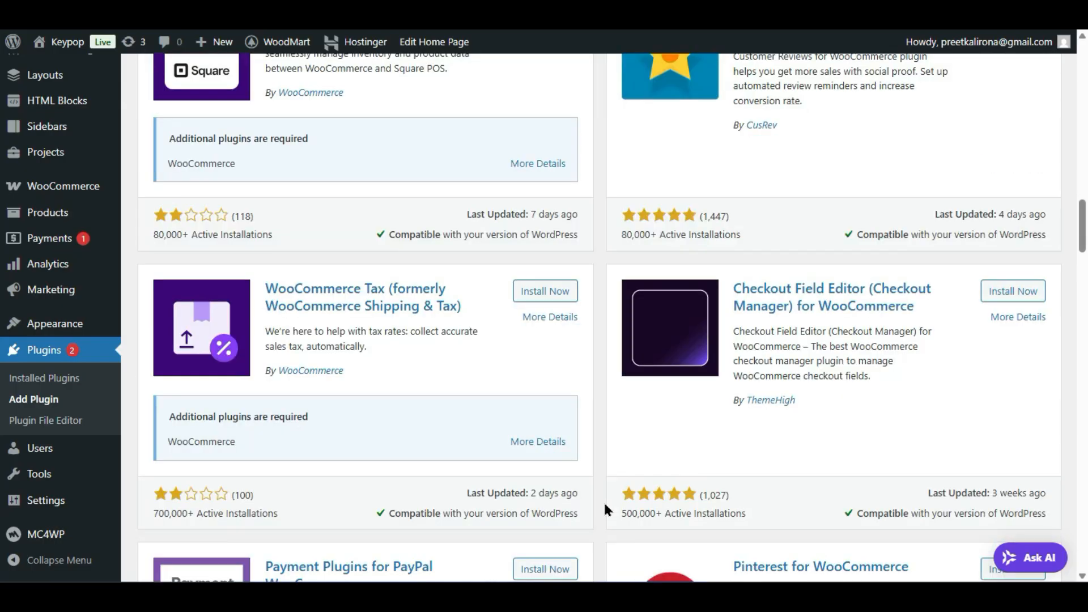
scroll(603, 501, "down", 2)
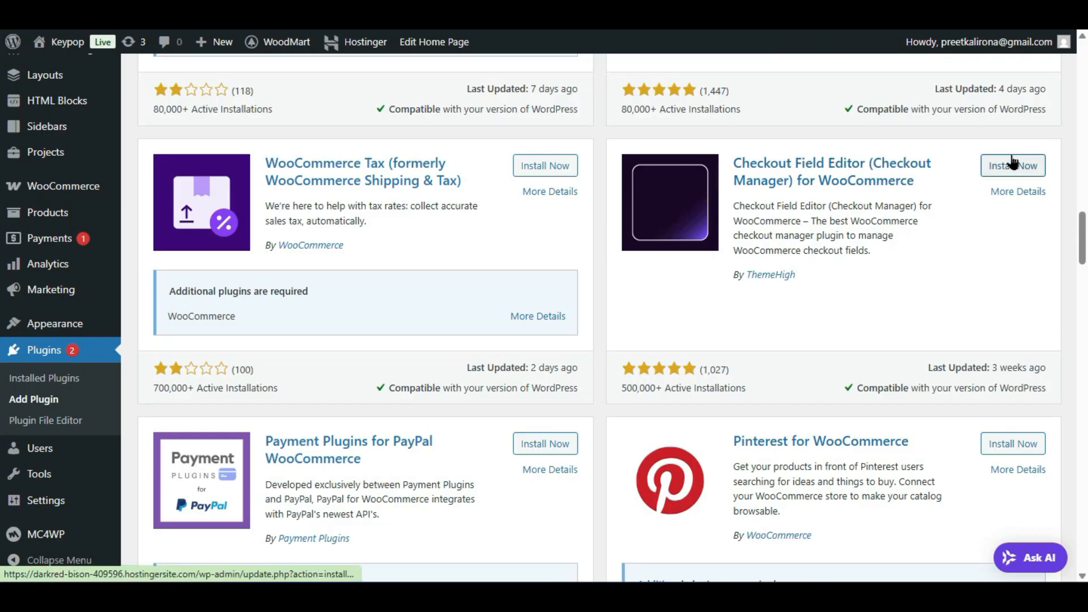
scroll(752, 267, "down", 4)
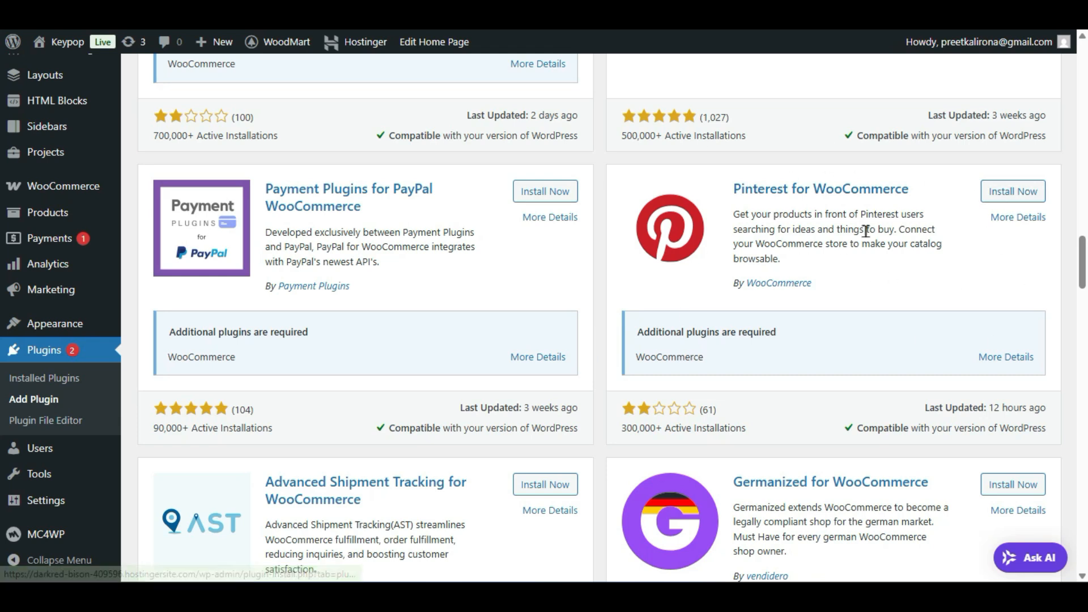
scroll(812, 272, "down", 2)
scroll(811, 272, "down", 2)
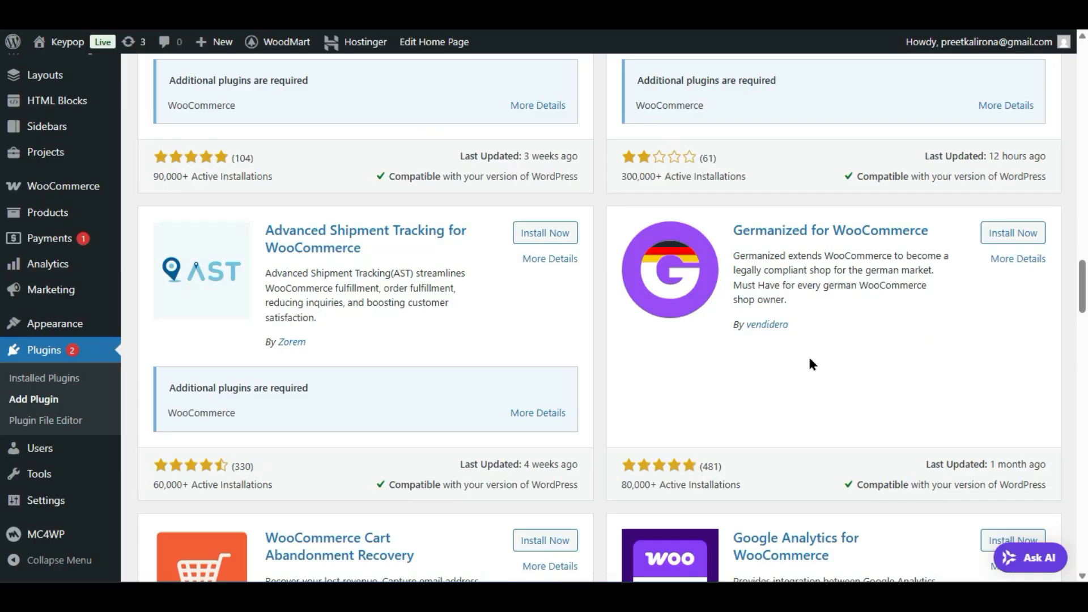
scroll(837, 431, "down", 4)
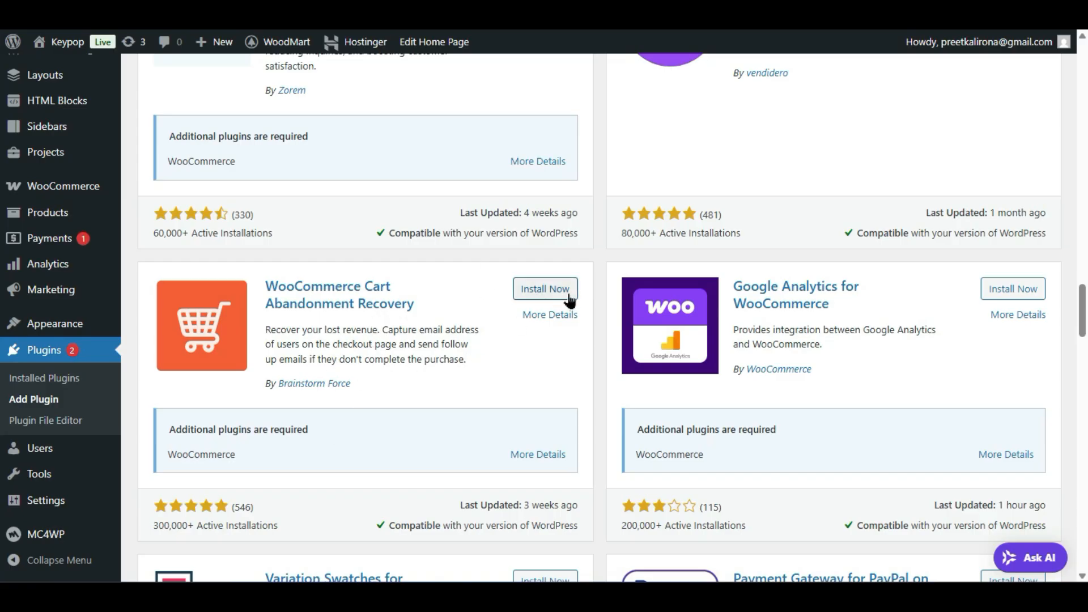
scroll(634, 406, "down", 4)
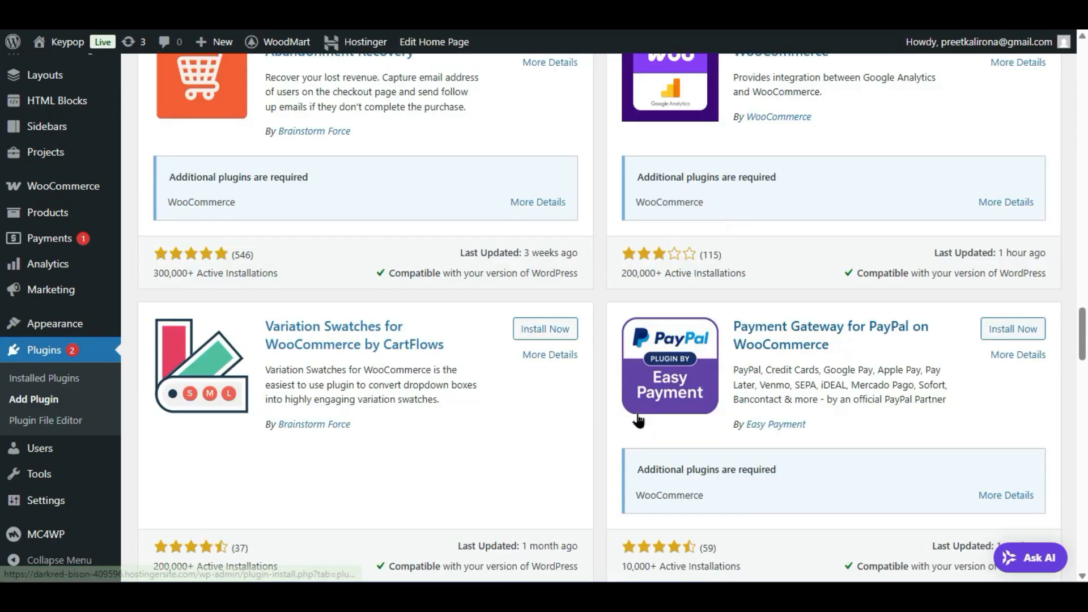
scroll(616, 447, "down", 2)
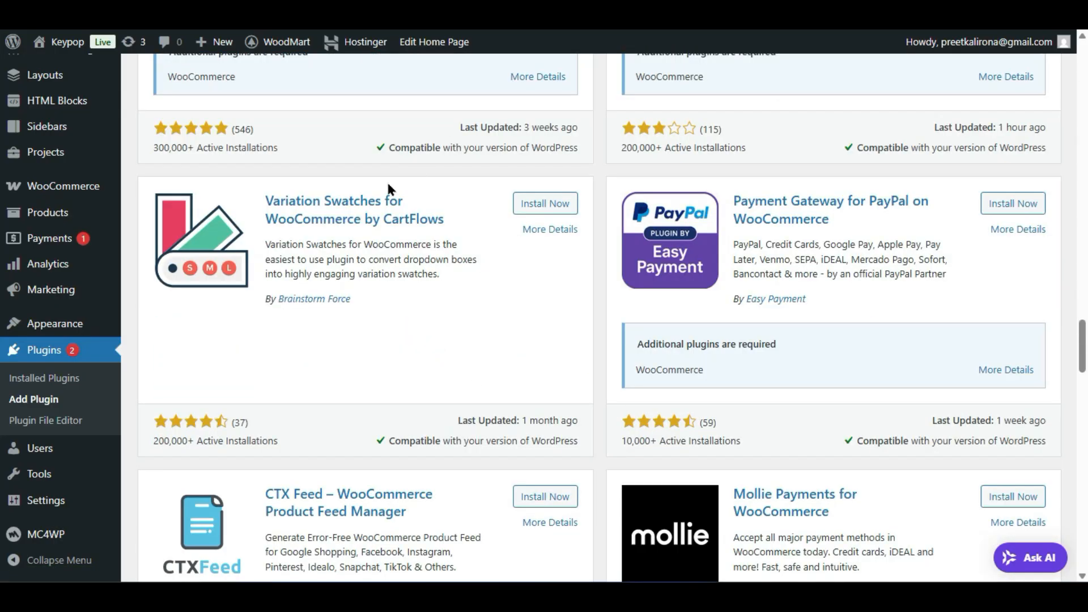
scroll(583, 332, "down", 6)
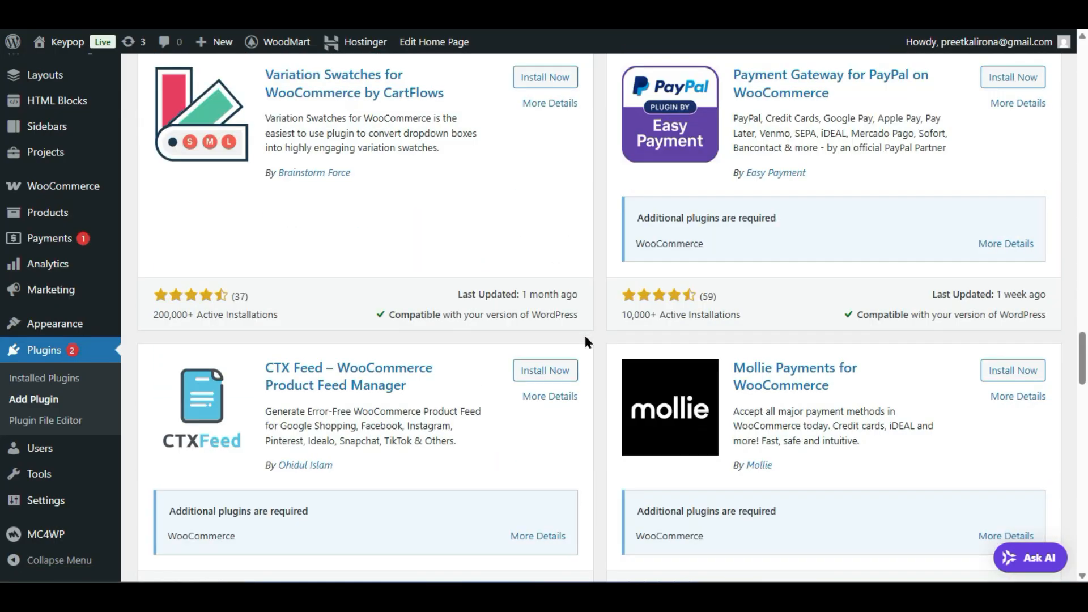
Step: Review the remaining first-page results, including Booster, FiboSearch, Mailchimp, YITH WooCommerce Wishlist, Variation Swatches, LiteSpeed Cache and Dokan
scroll(602, 374, "down", 2)
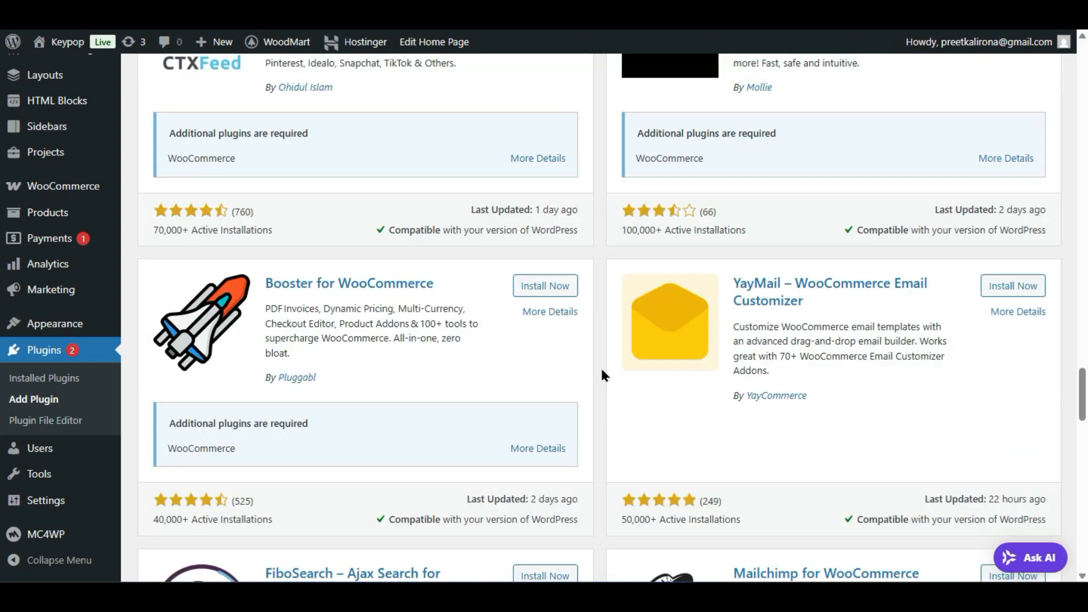
scroll(602, 374, "down", 4)
scroll(602, 374, "down", 2)
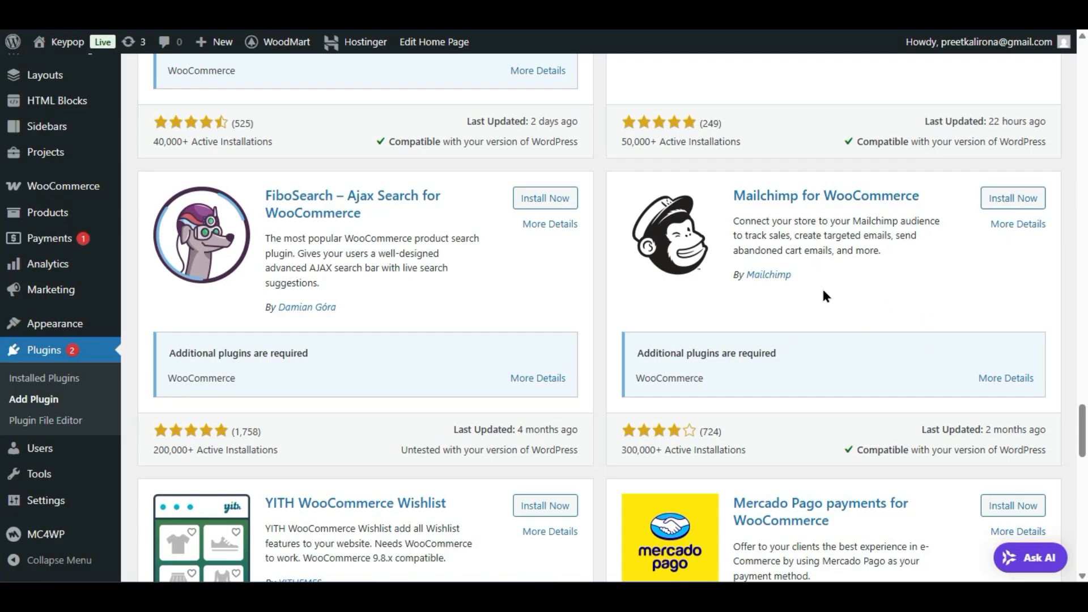
scroll(822, 295, "down", 6)
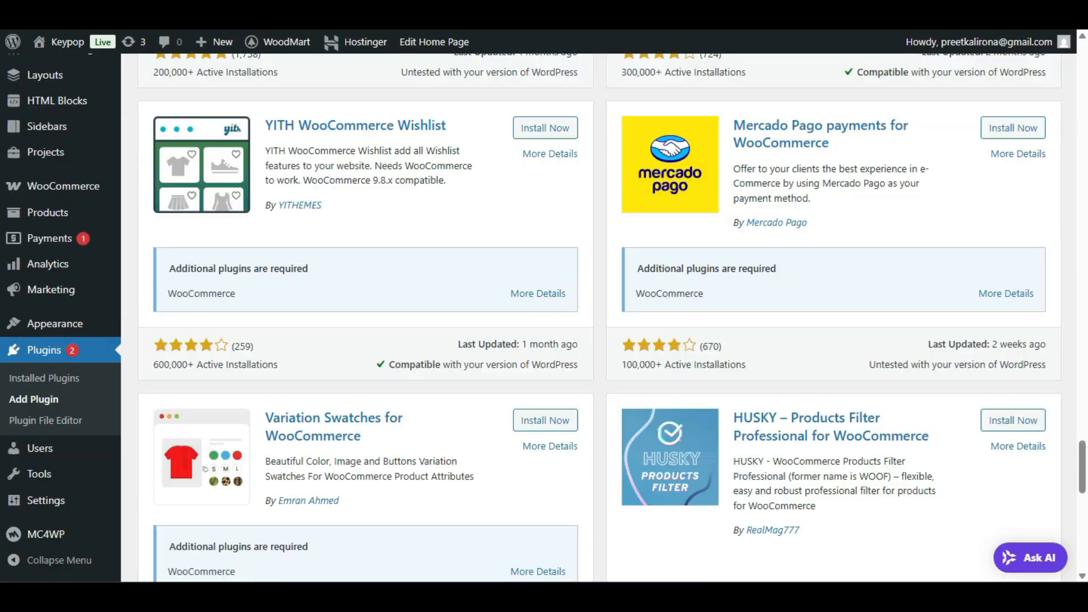
scroll(398, 228, "down", 2)
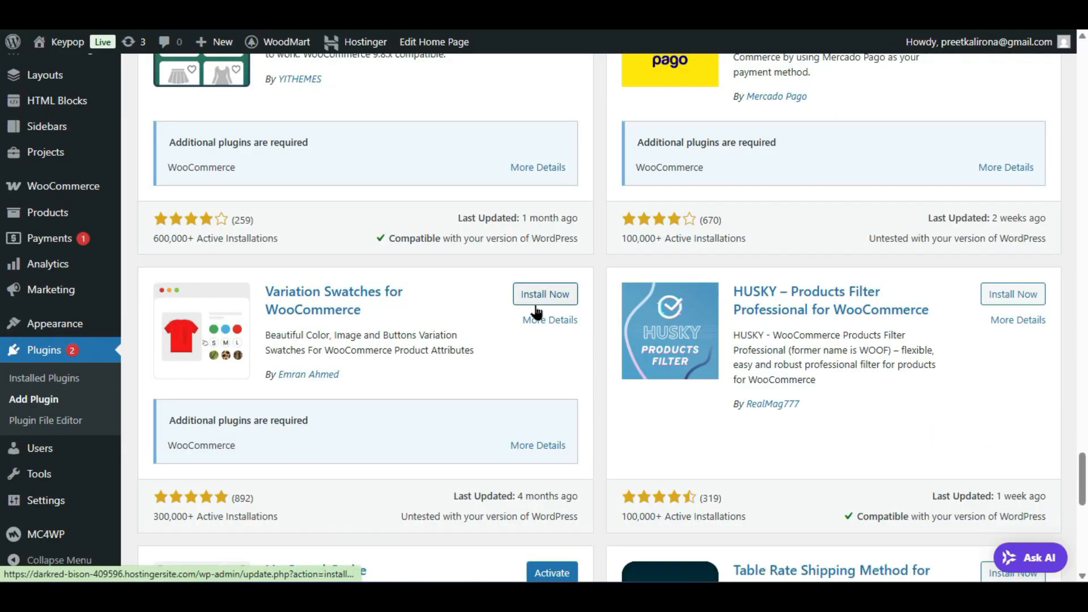
scroll(526, 347, "down", 8)
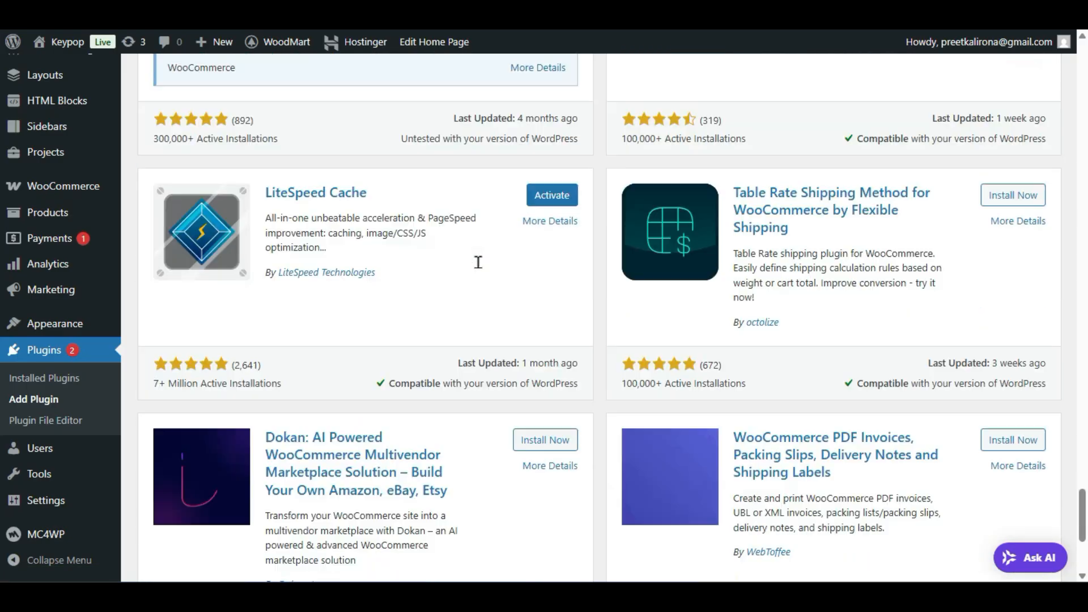
scroll(477, 262, "down", 2)
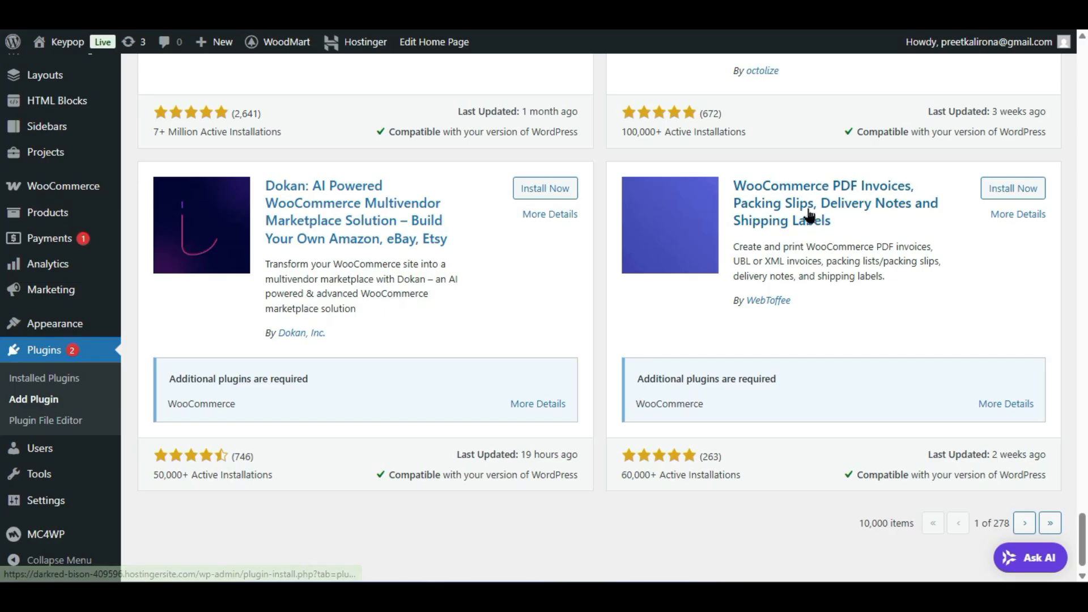
scroll(803, 240, "down", 1)
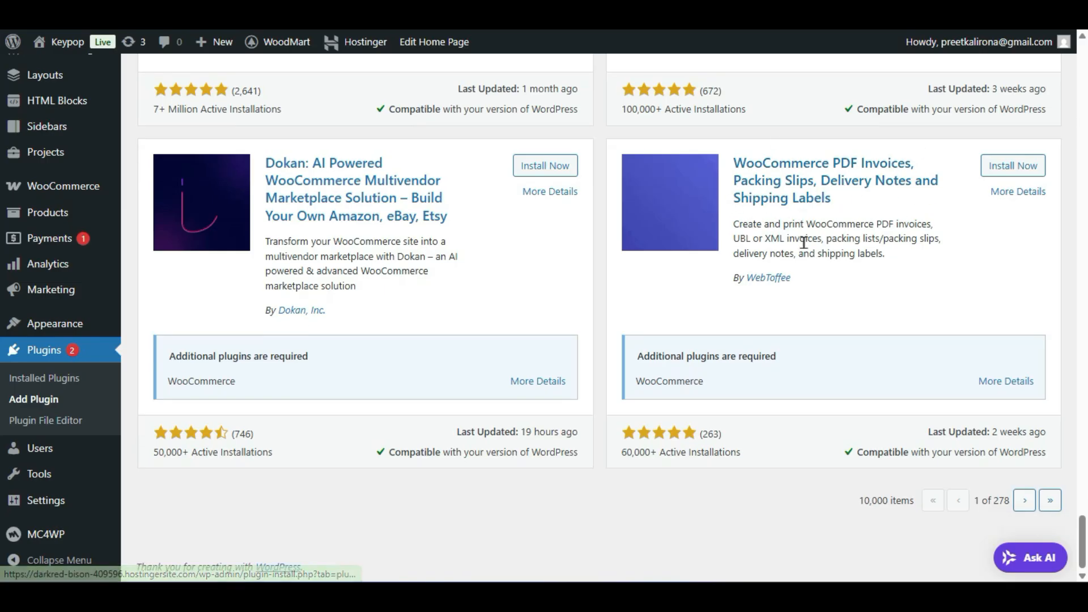
Step: Open the second page of plugin results and review entries such as Price Based on Country, Product Import Export and Advanced Product Fields
left_click(1025, 499)
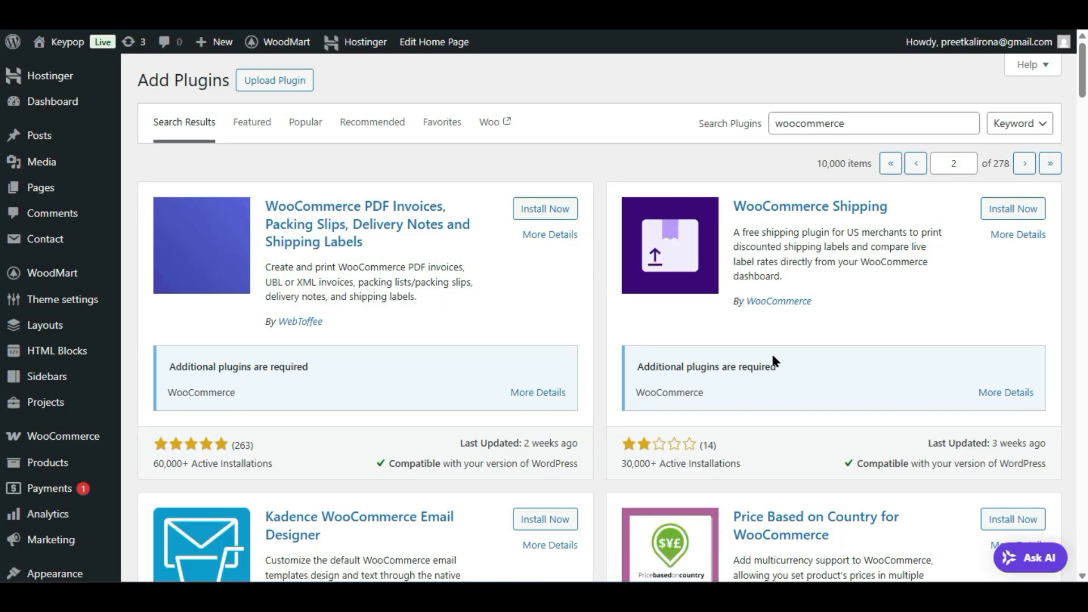
scroll(794, 340, "down", 4)
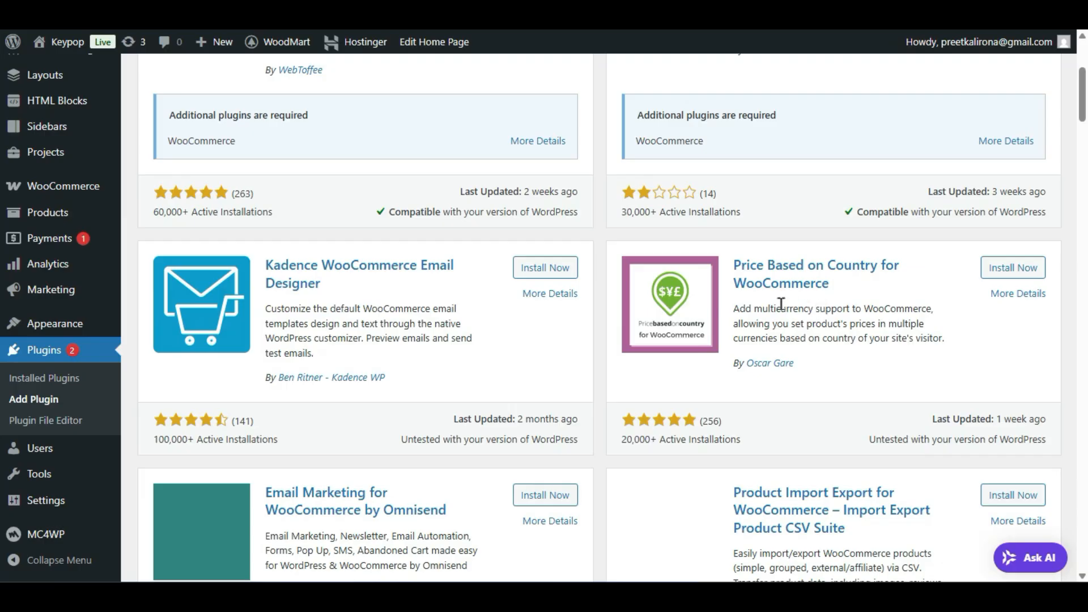
scroll(592, 456, "down", 6)
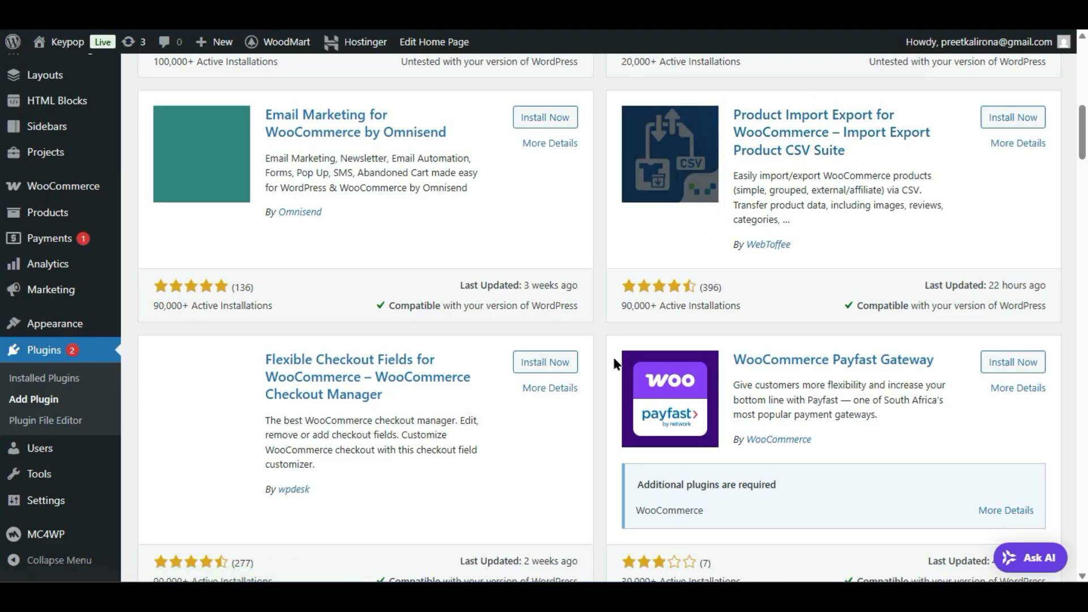
scroll(602, 395, "down", 2)
scroll(598, 399, "down", 4)
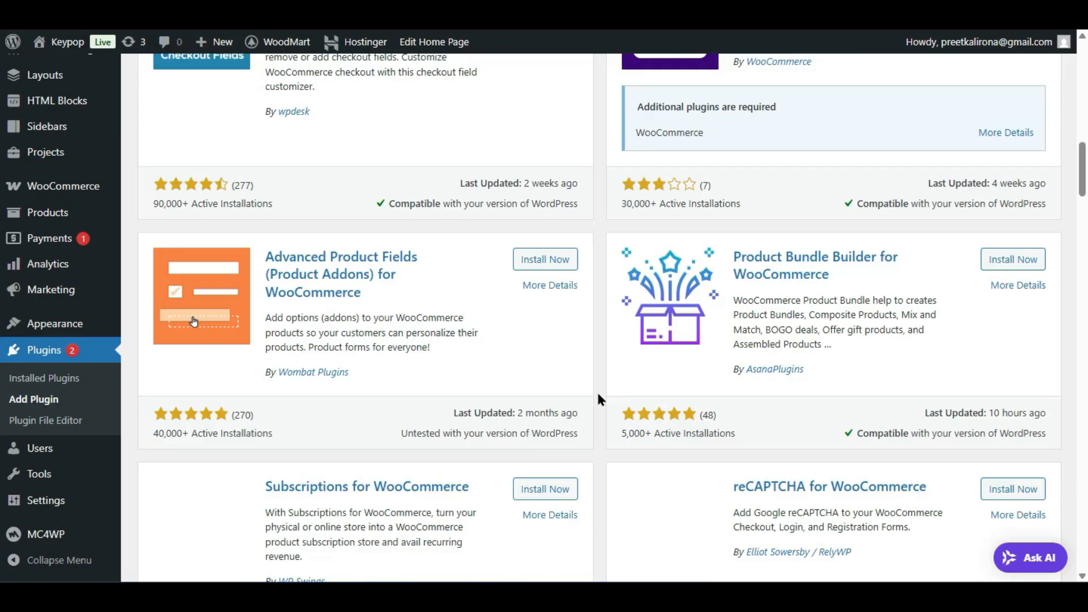
scroll(598, 400, "down", 2)
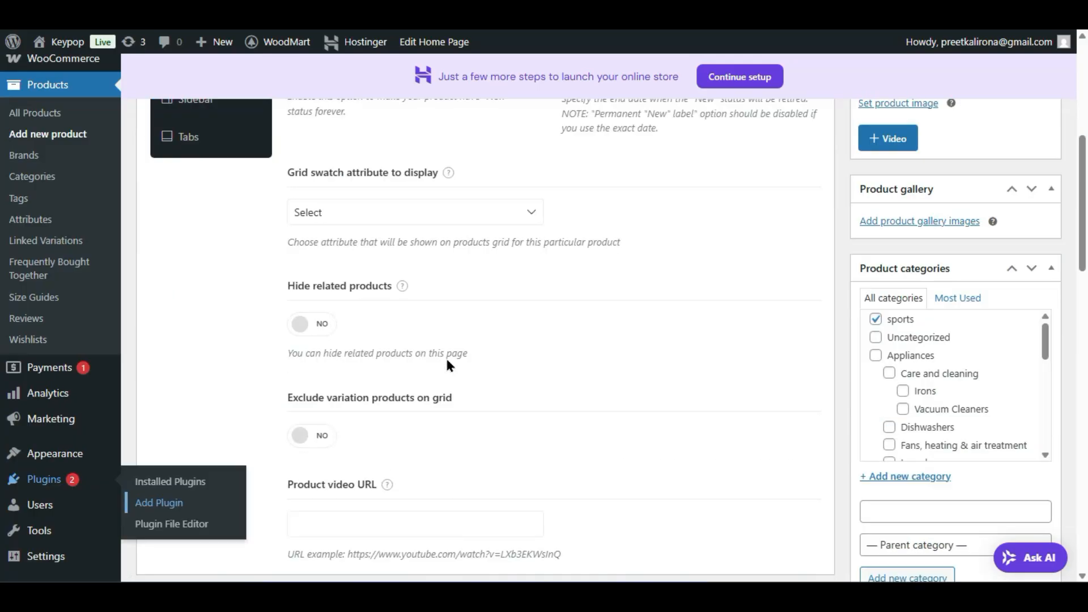
Step: Return to the product being added and review its short description, slug and product data sections, including Get more options
scroll(447, 364, "up", 10)
scroll(447, 364, "down", 8)
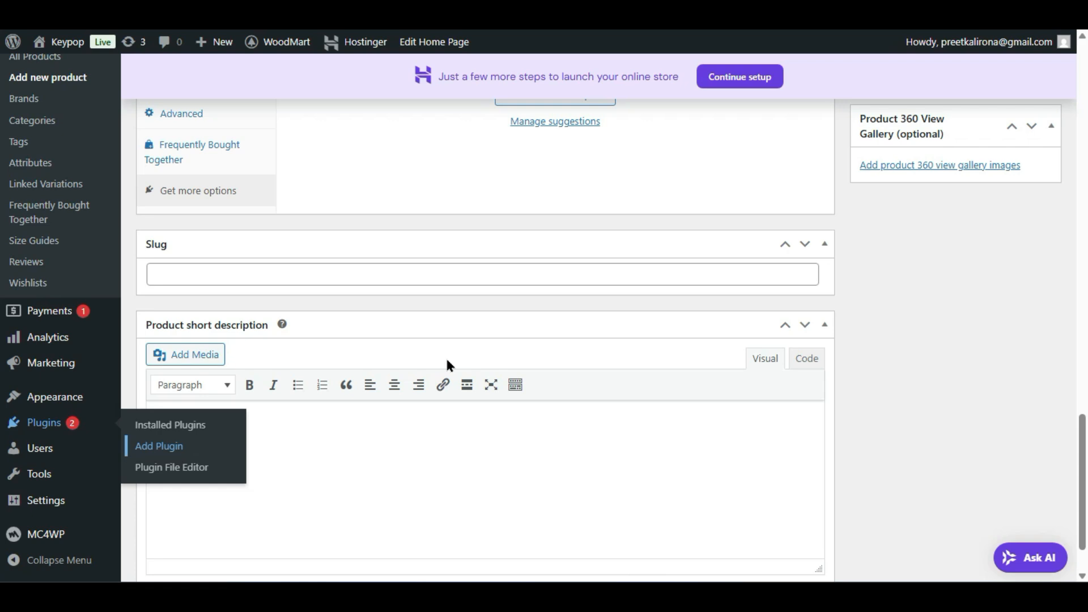
scroll(447, 364, "up", 6)
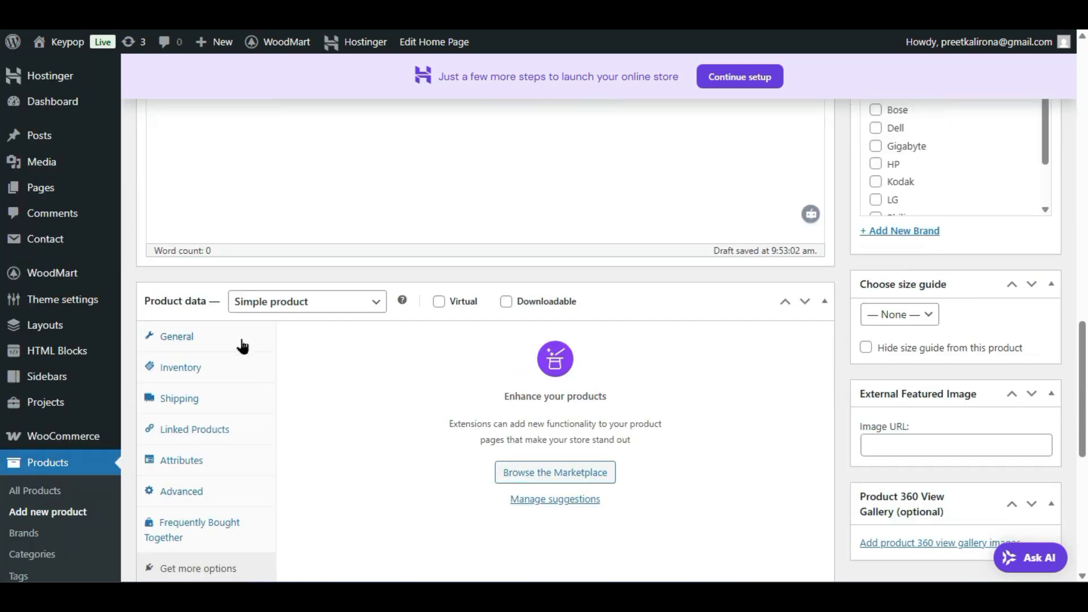
scroll(243, 347, "down", 2)
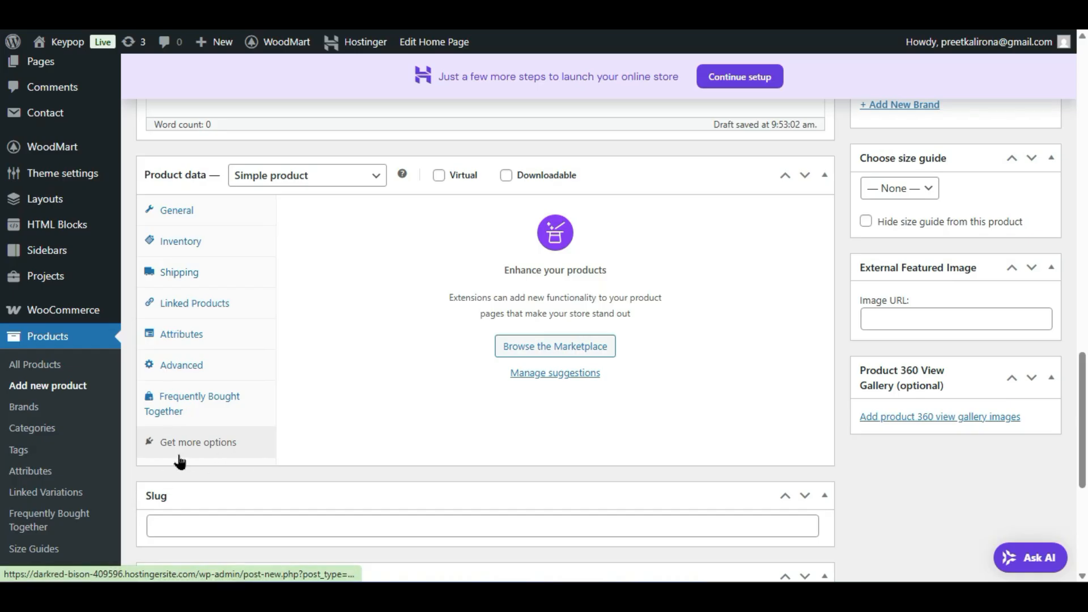
right_click(168, 487)
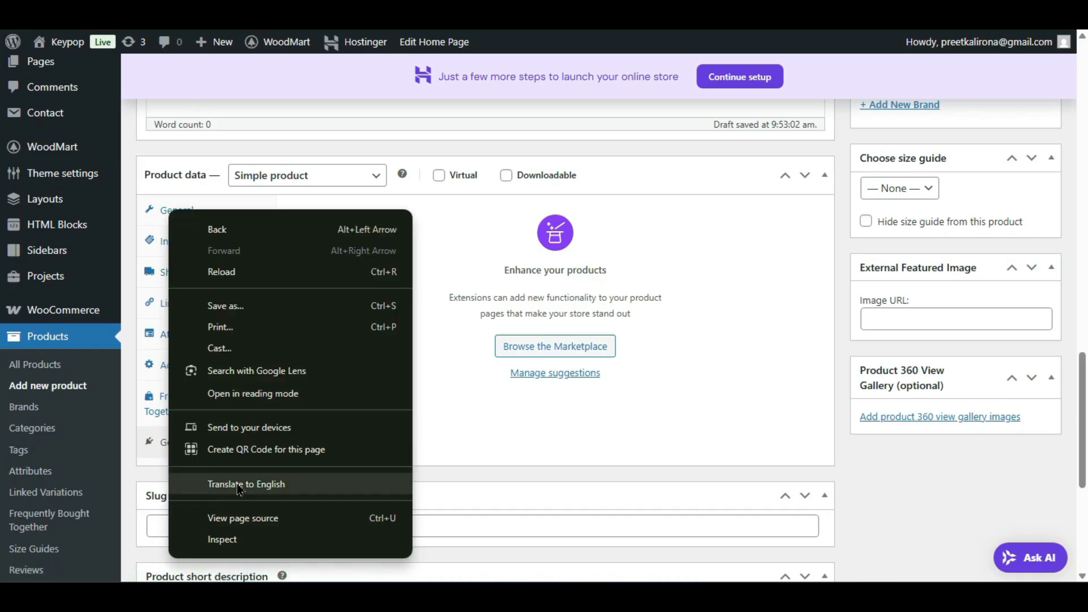
left_click(490, 470)
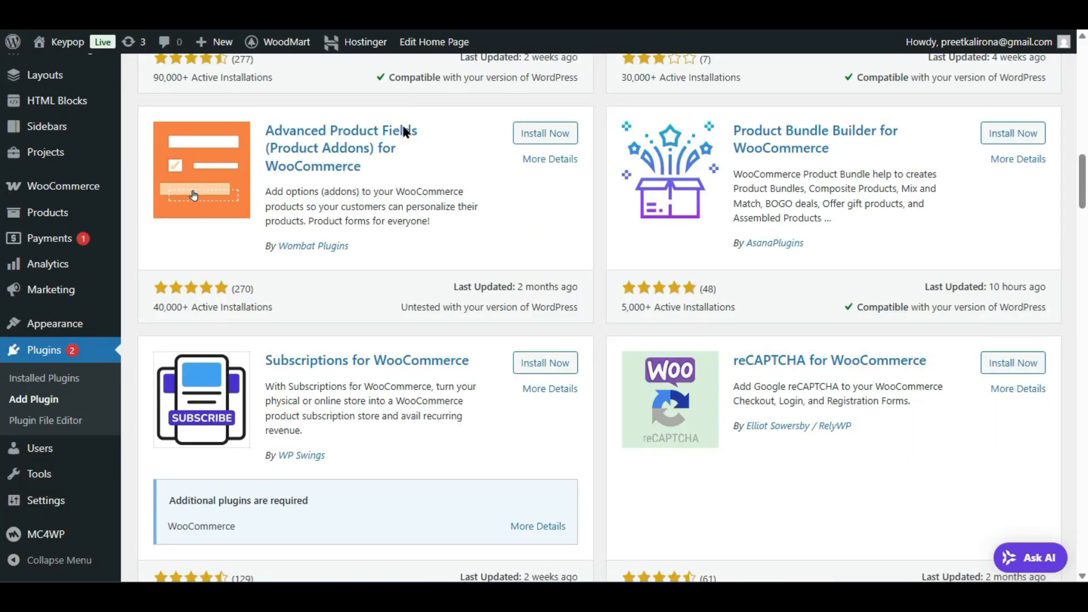
Step: Go back to the second page of plugin results and check Subscriptions for WooCommerce, Donation Platform, Smart Coupons, GTranslate and YITH WooCommerce Compare
scroll(591, 405, "down", 2)
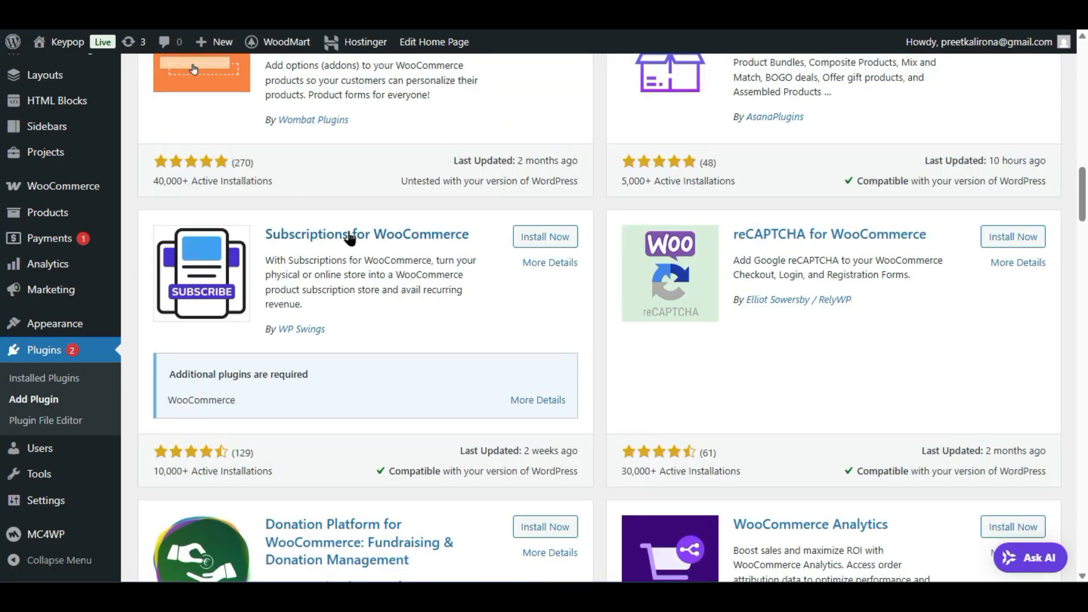
scroll(539, 358, "down", 4)
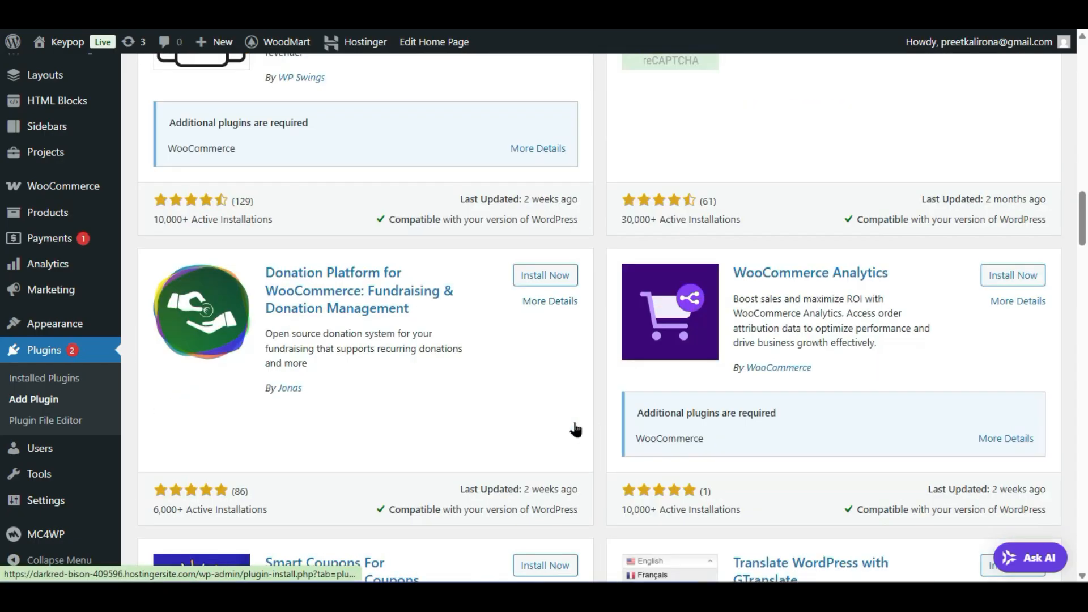
scroll(660, 508, "down", 6)
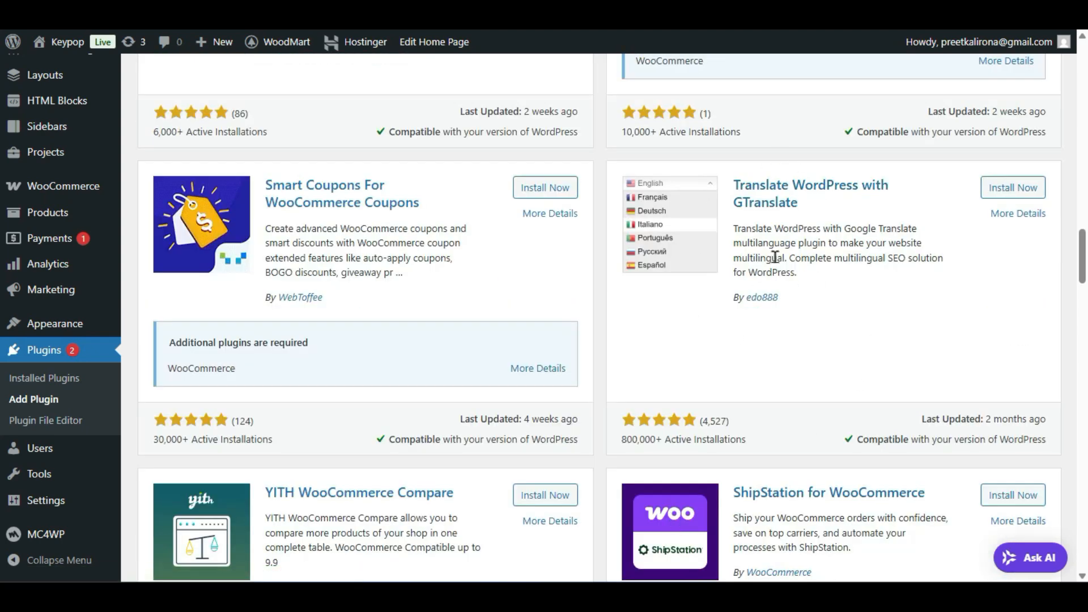
scroll(583, 397, "down", 4)
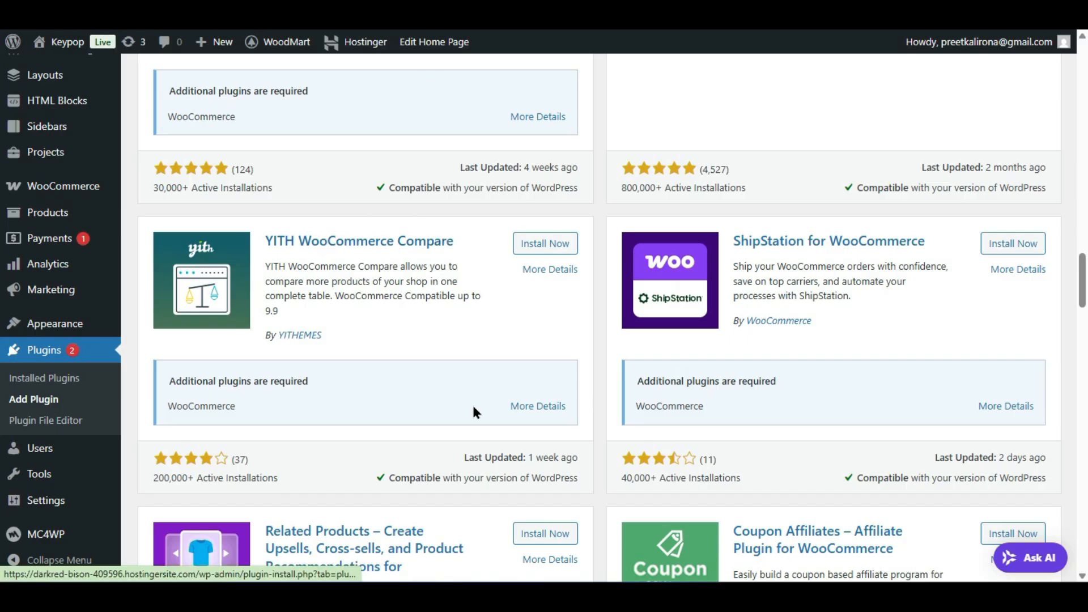
Step: Review the remaining second-page plugin results, including ShipStation, Related Products, Coupon Affiliates, Checkout Field Manager, Rank Math SEO, ShopLentor and Perfect Brands
scroll(590, 373, "down", 4)
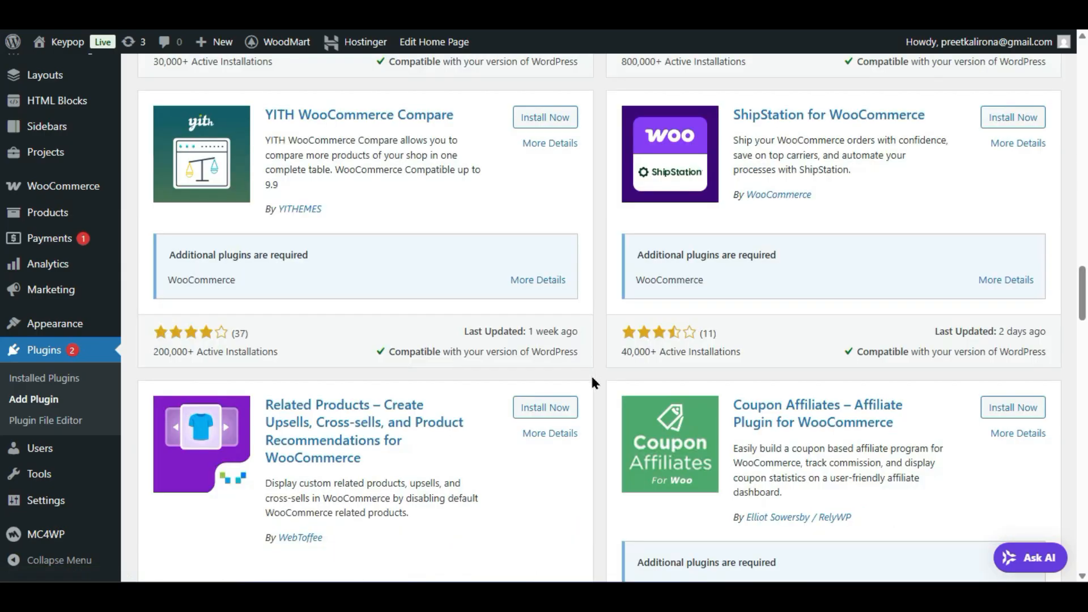
scroll(592, 388, "down", 2)
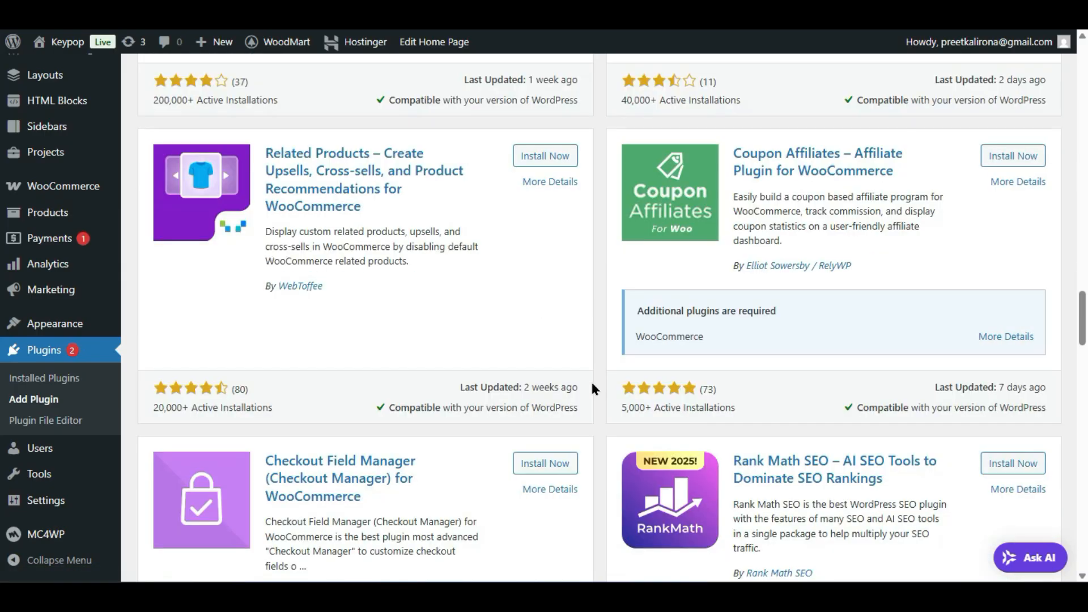
scroll(729, 383, "down", 4)
scroll(640, 369, "down", 7)
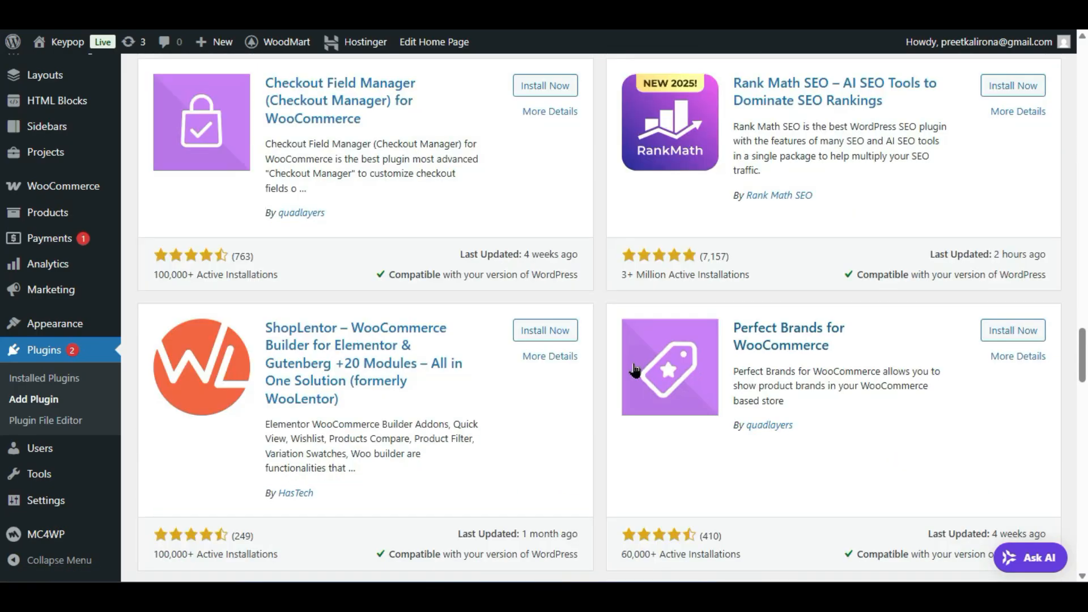
scroll(630, 371, "up", 15)
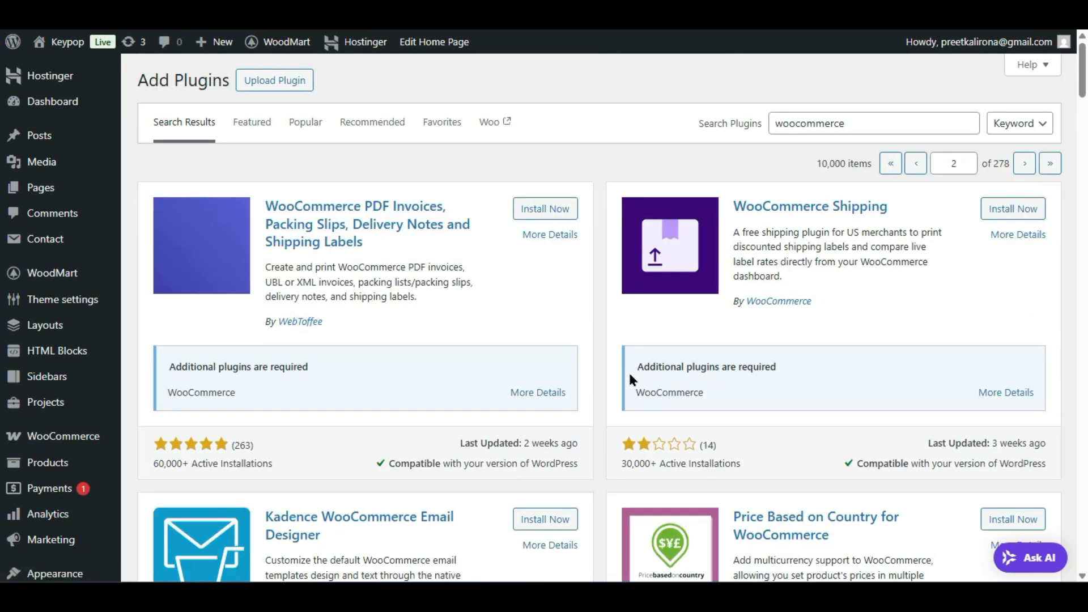
Step: Search the plugins for "custom fields" and review the results, including Checkout Field Editor, PPOM, Secure Custom Fields and Product Addons for Woocommerce
double_click(862, 124)
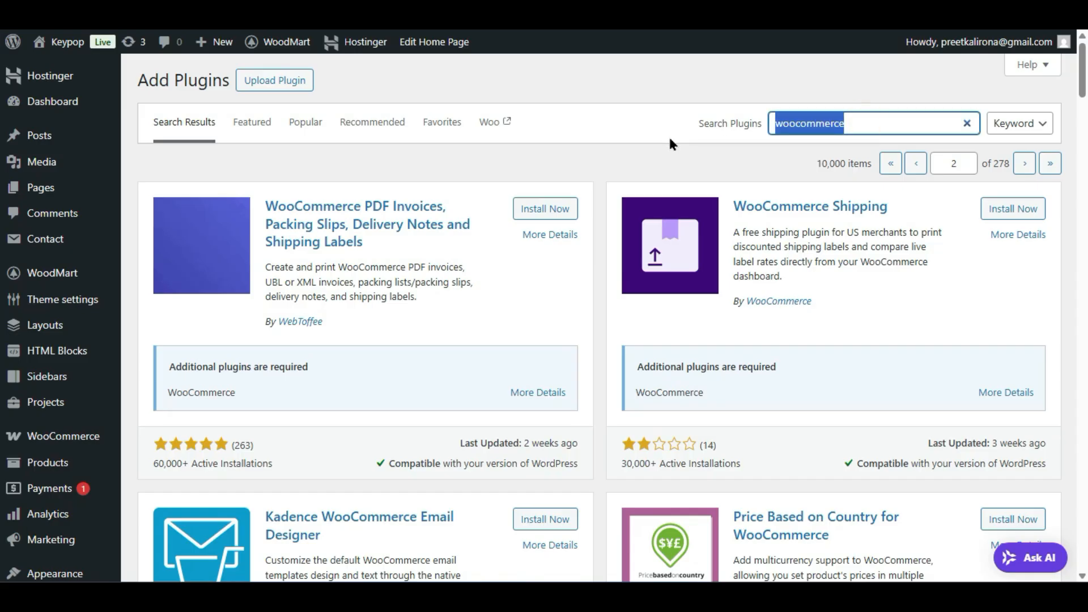
type("custom fields")
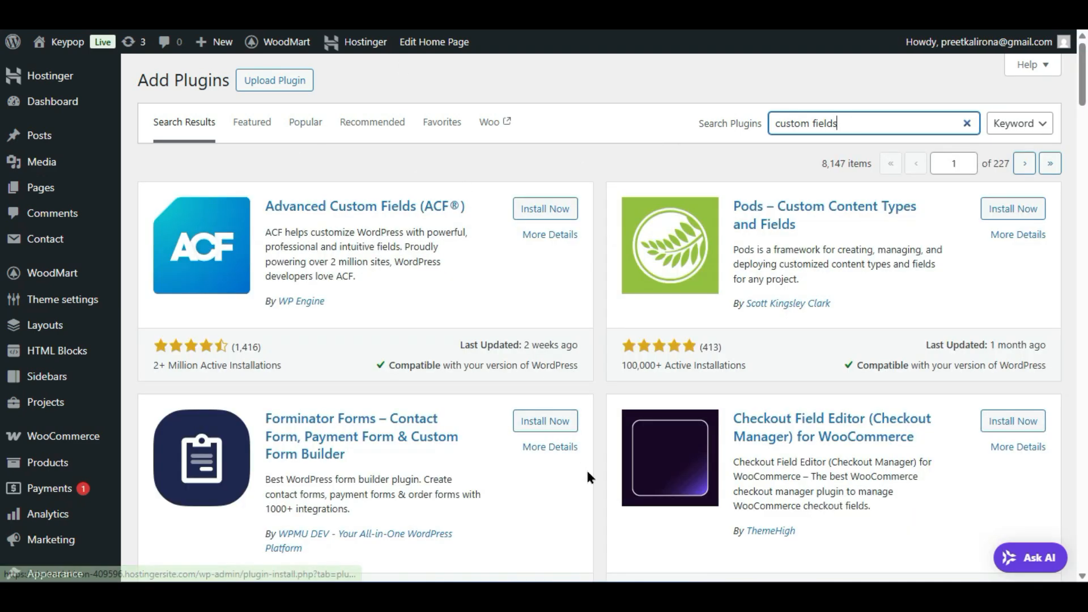
scroll(587, 477, "down", 4)
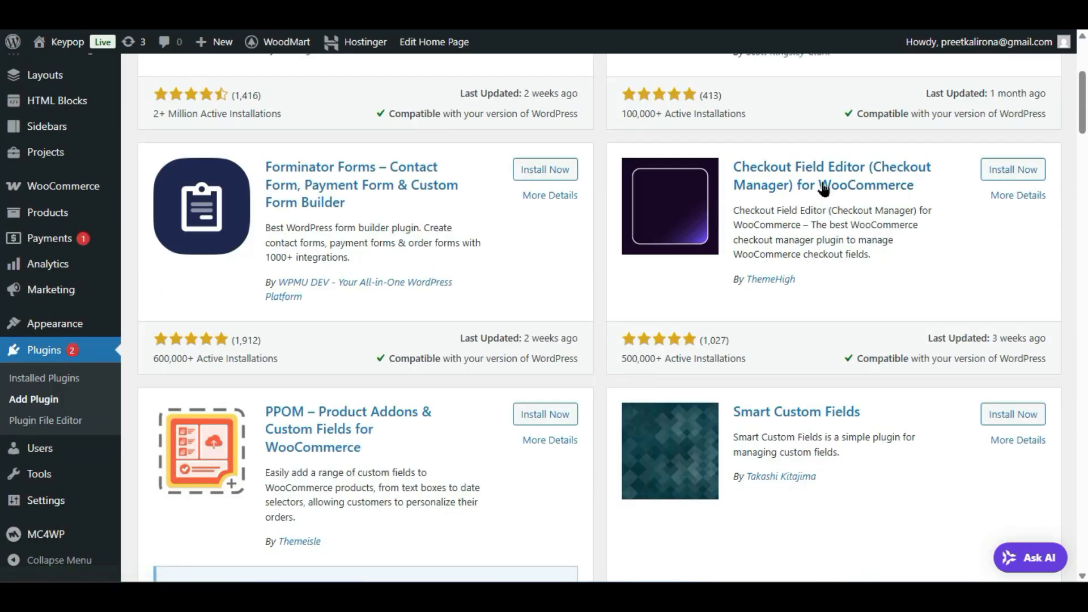
scroll(867, 266, "down", 4)
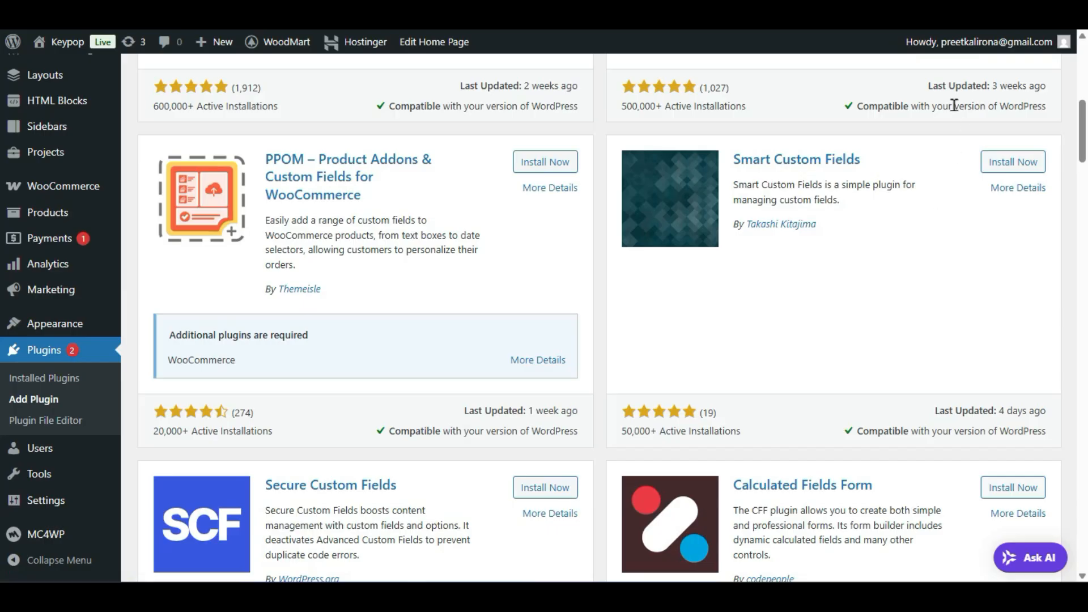
scroll(575, 395, "down", 2)
scroll(575, 395, "up", 2)
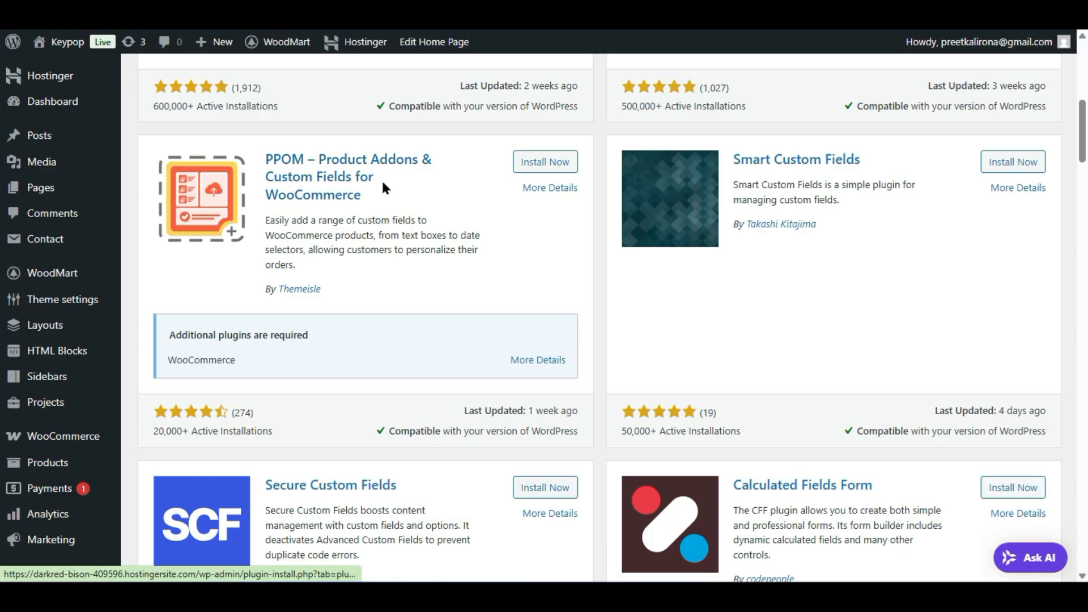
scroll(412, 346, "down", 4)
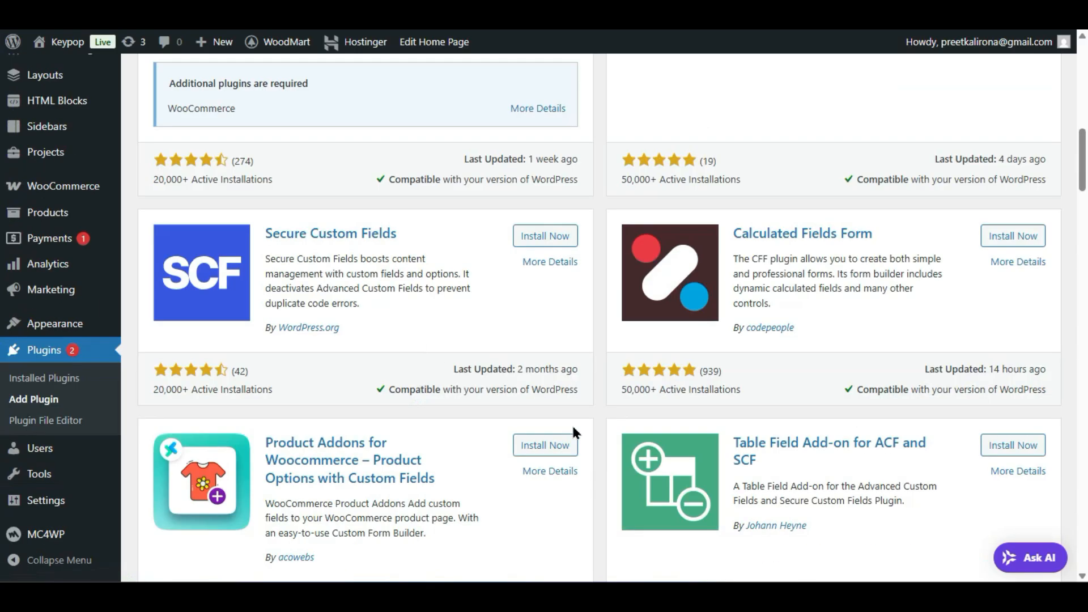
scroll(573, 428, "down", 2)
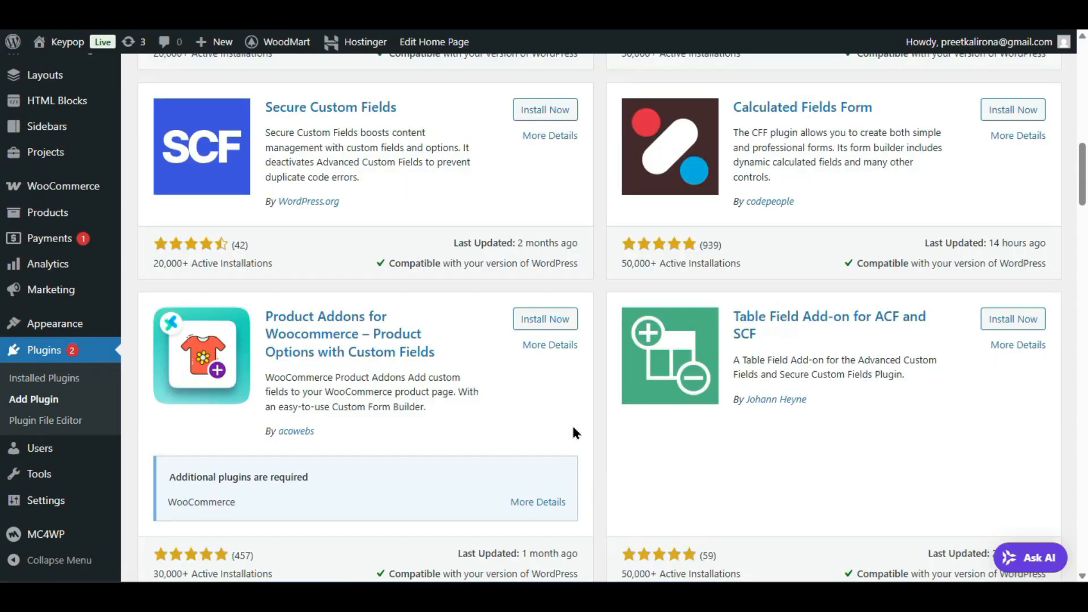
scroll(574, 433, "down", 2)
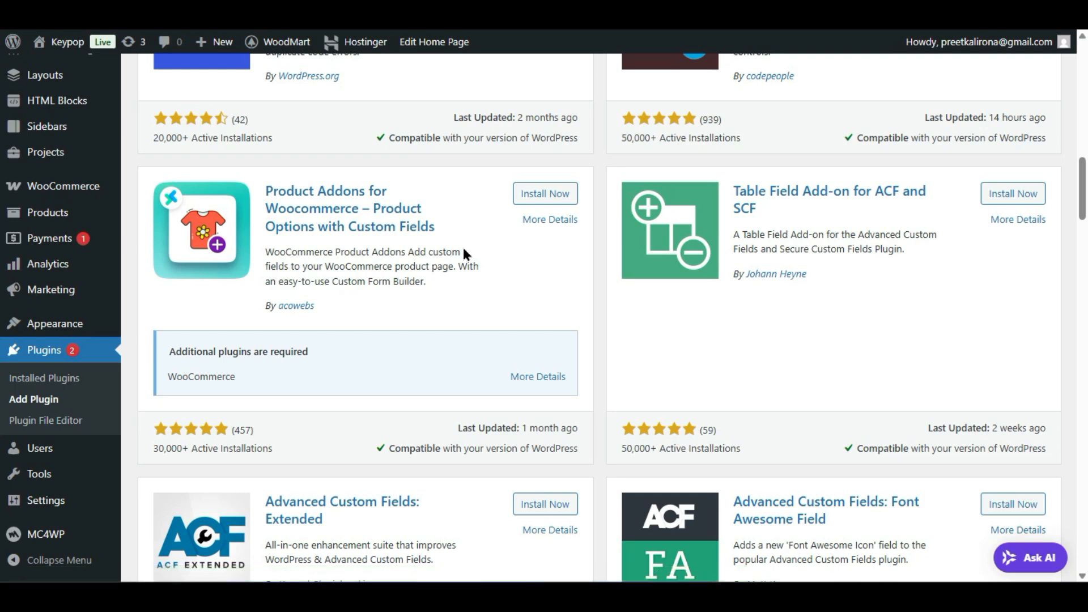
Step: Open the WooCommerce general settings and set the shipping locations to "Ship to all countries you sell to"
mouse_move(100, 188)
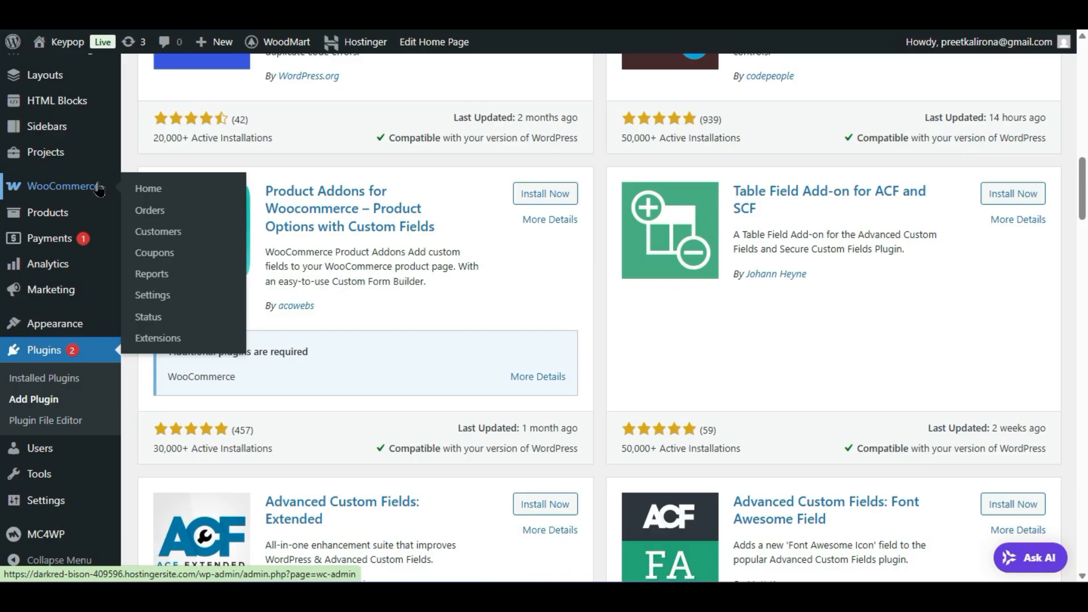
left_click(145, 305)
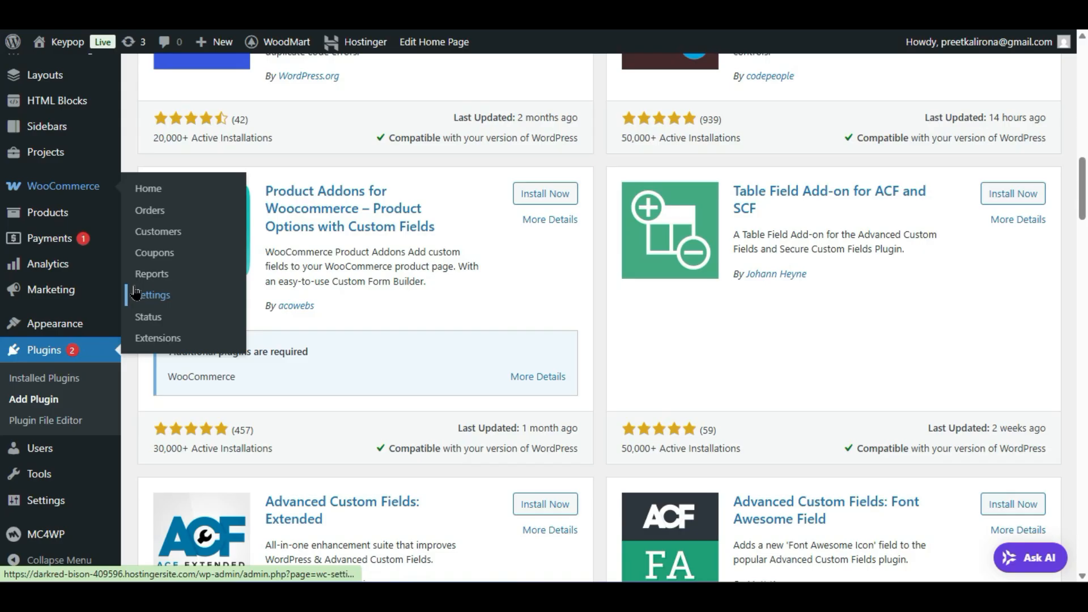
scroll(170, 309, "down", 5)
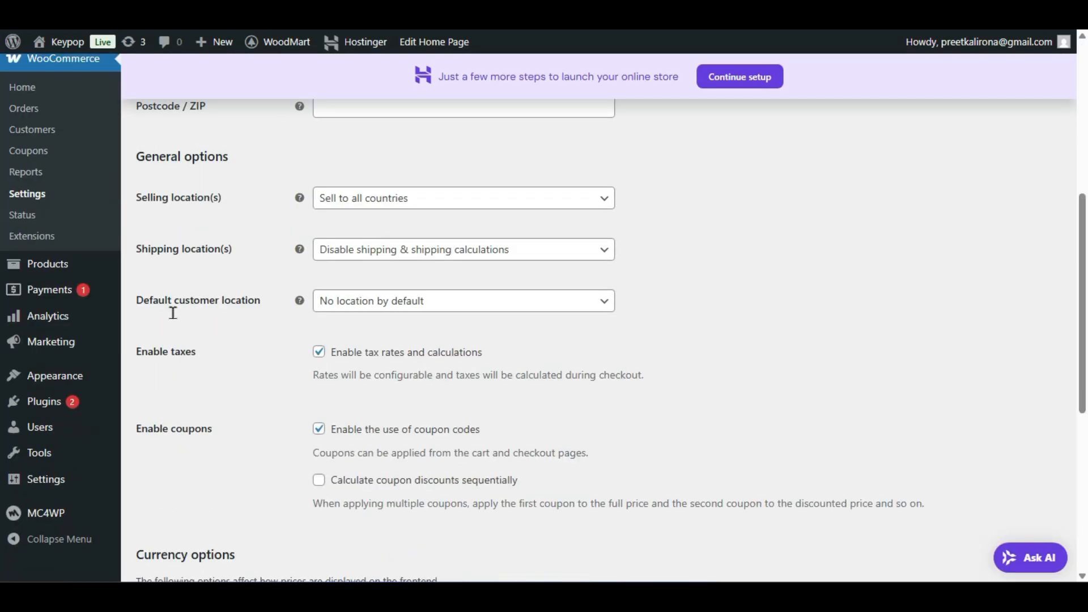
left_click(343, 253)
left_click(357, 278)
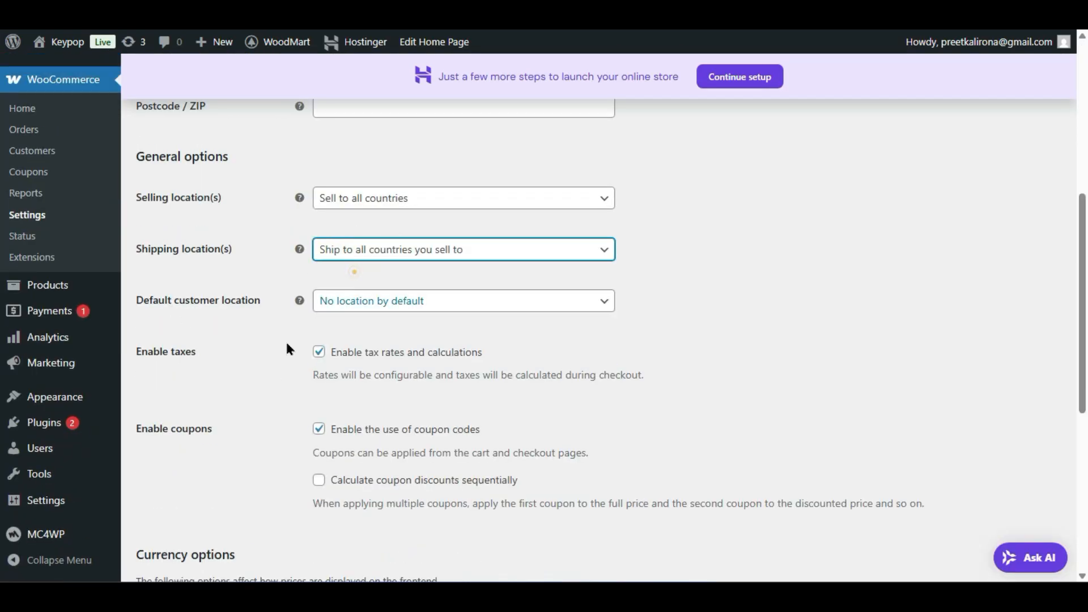
Step: Look over the general store settings, checking the options for default customer location and selling locations
scroll(279, 383, "down", 4)
scroll(279, 383, "up", 4)
left_click(357, 298)
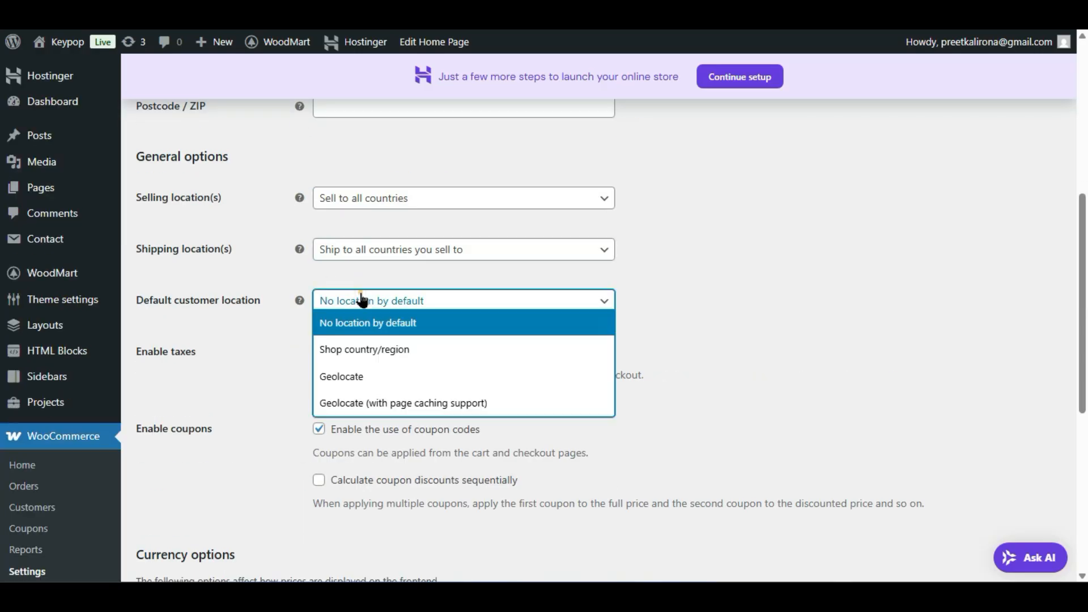
left_click(255, 324)
scroll(255, 351, "up", 5)
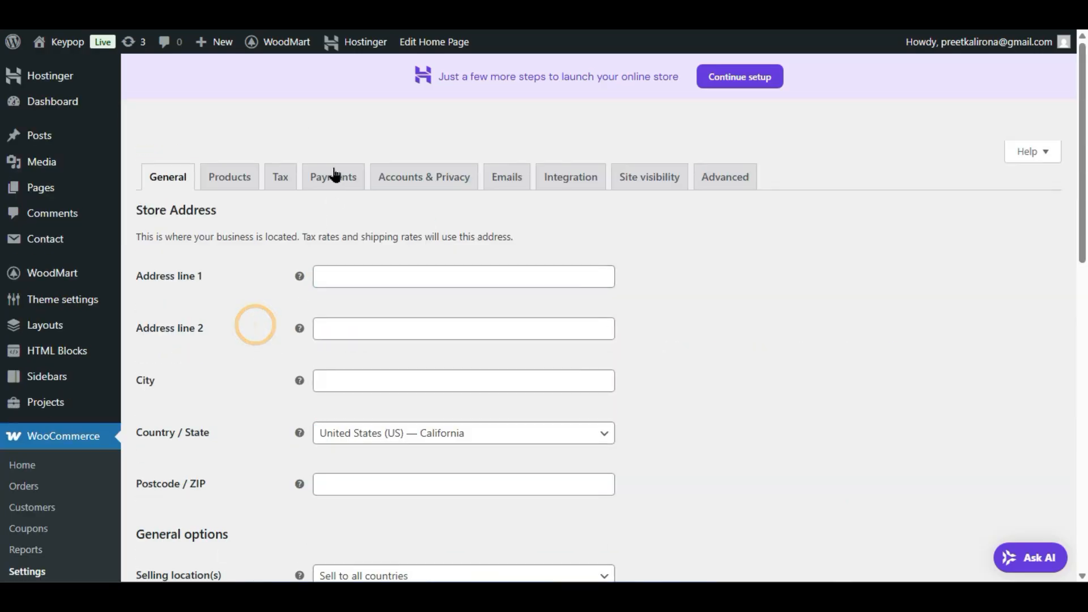
scroll(306, 238, "down", 5)
left_click(351, 203)
left_click(359, 205)
Step: Set shipping locations to "Ship to all countries" and default customer location to "Shop country/region", and save the settings
left_click(377, 255)
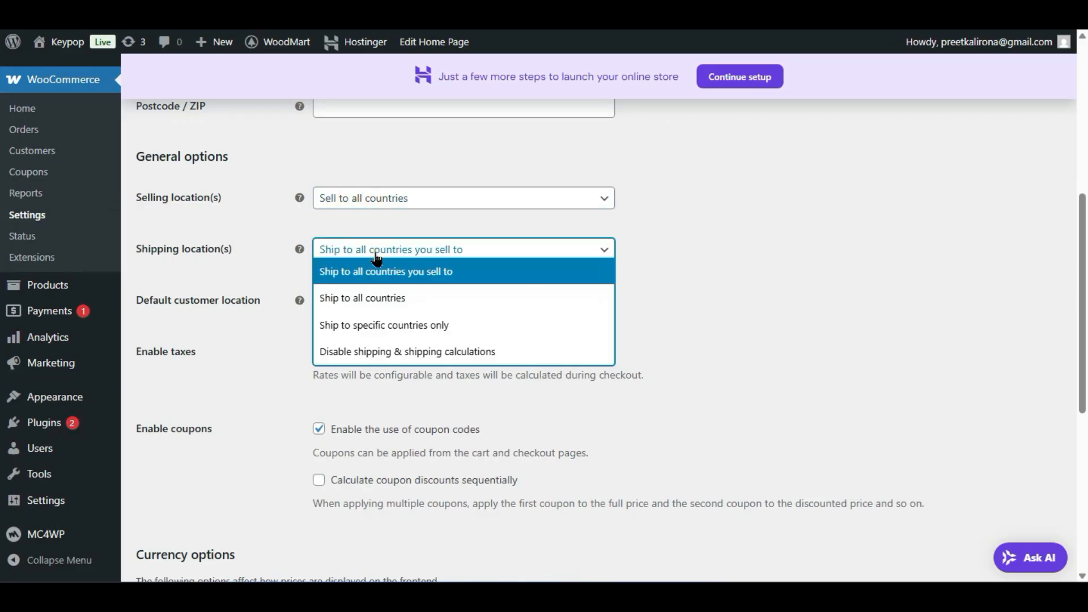
left_click(387, 297)
left_click(376, 302)
left_click(391, 357)
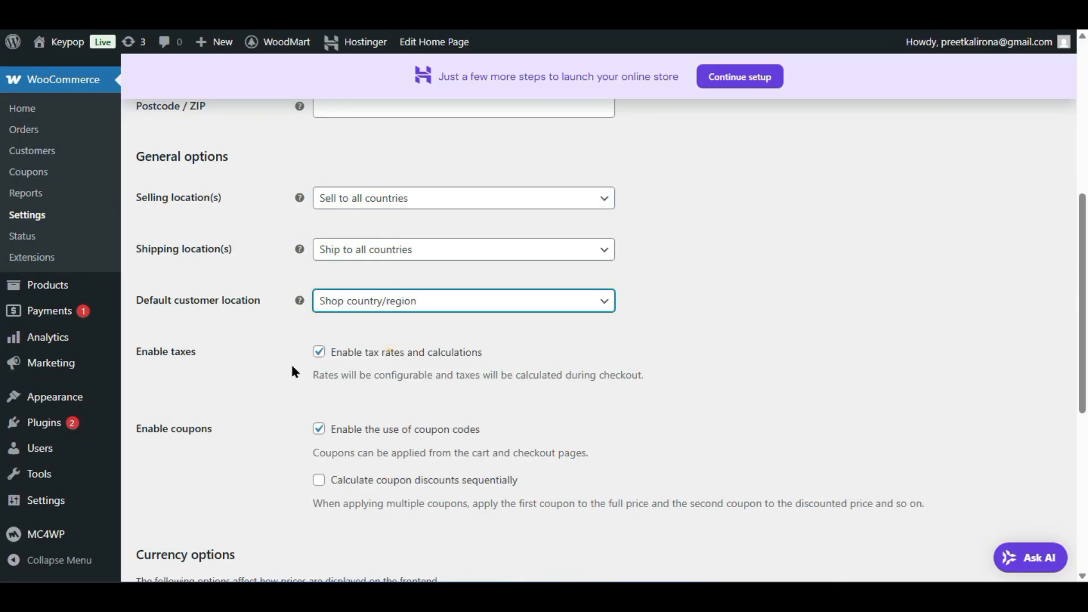
scroll(278, 374, "down", 6)
left_click(196, 513)
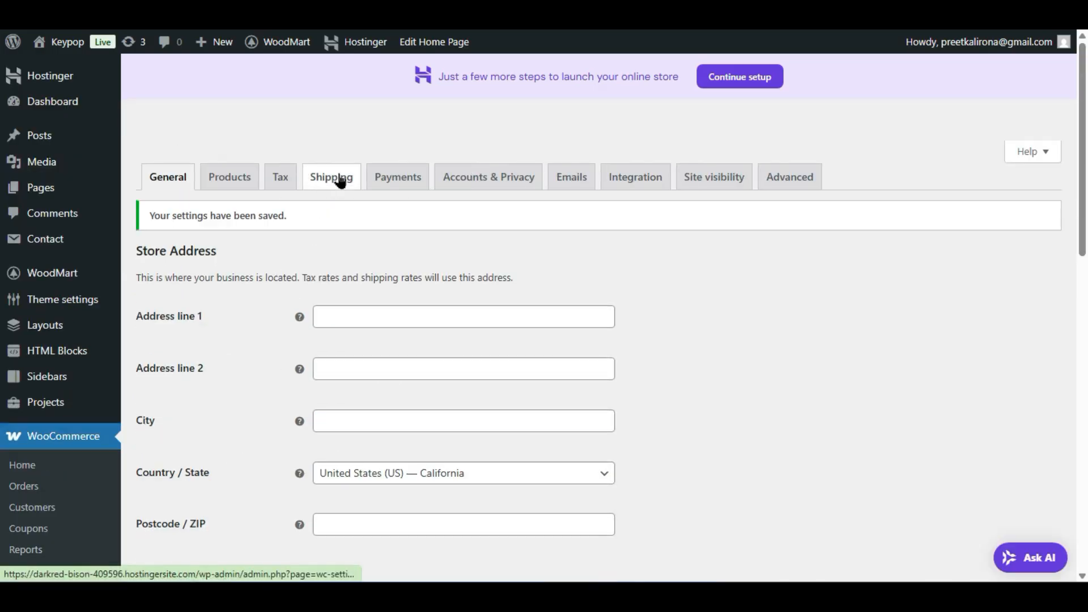
Step: Start a new shipping zone in the WooCommerce shipping settings and name it "Asia Zone"
left_click(336, 179)
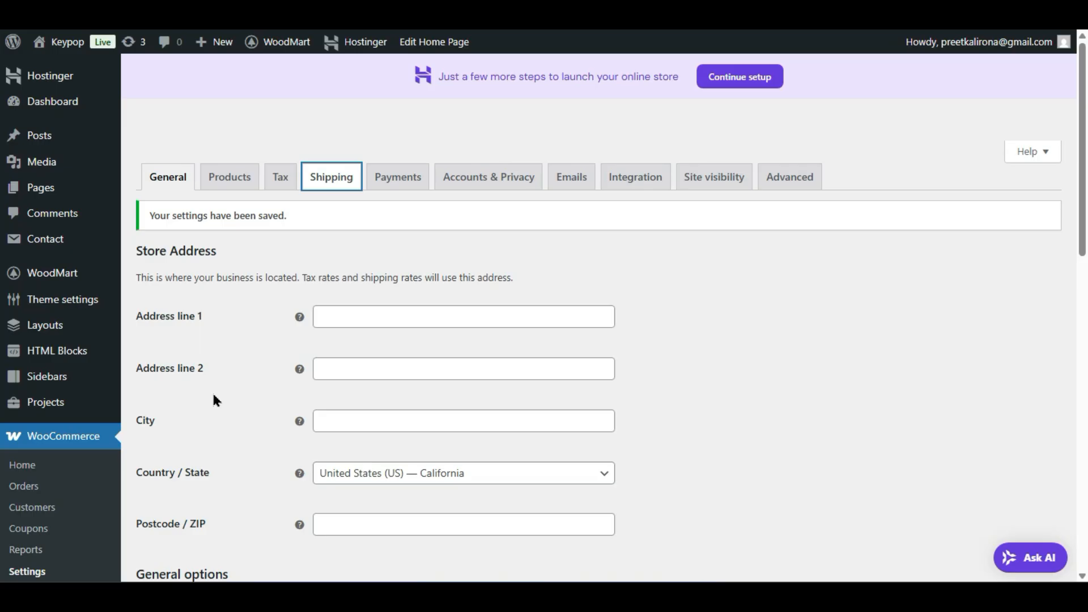
left_click(342, 168)
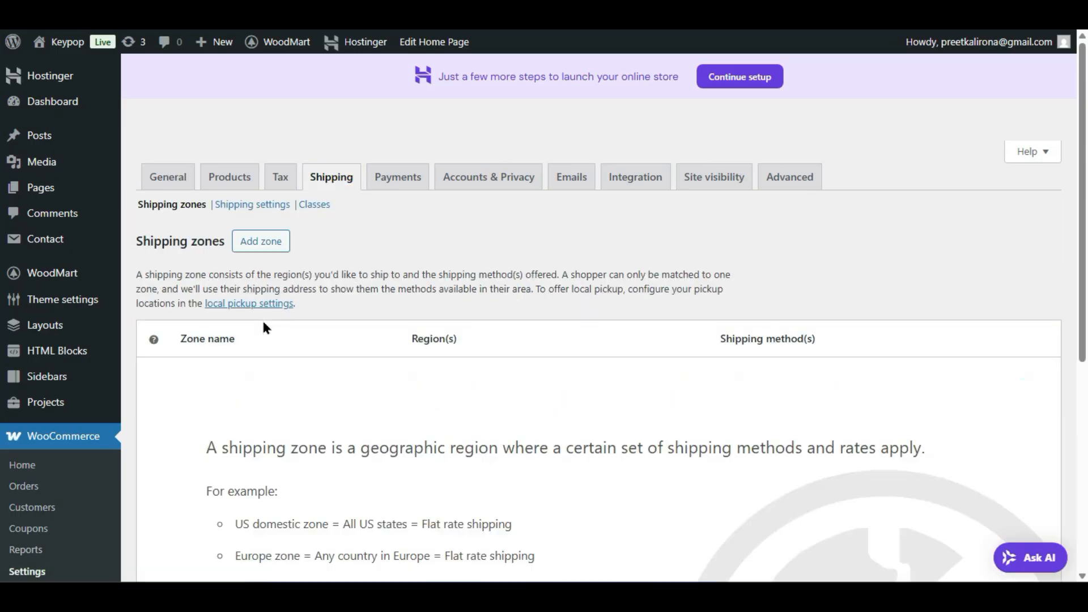
left_click(264, 242)
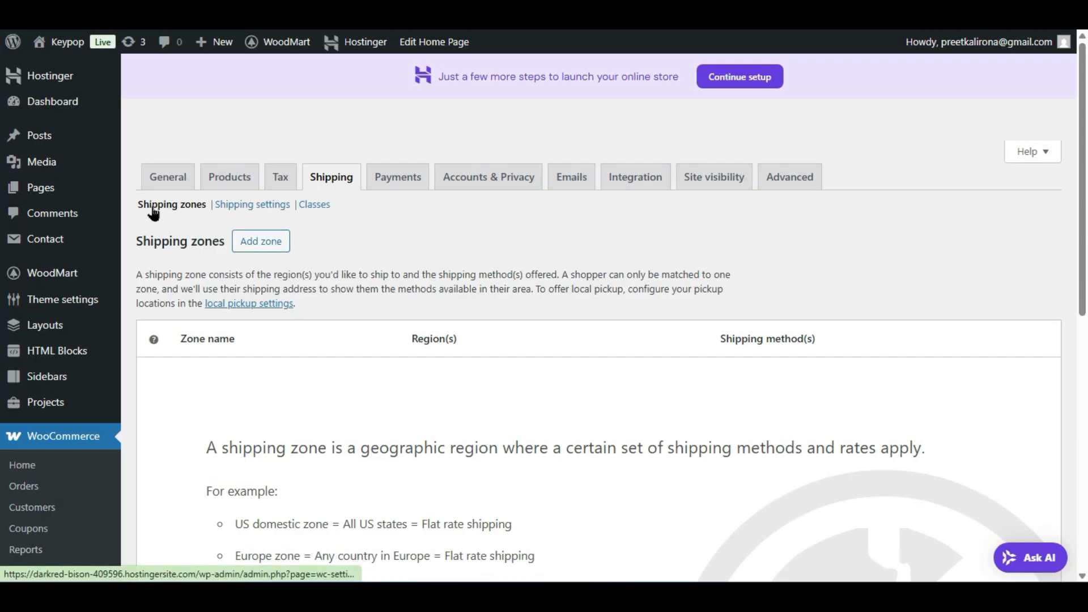
left_click(280, 247)
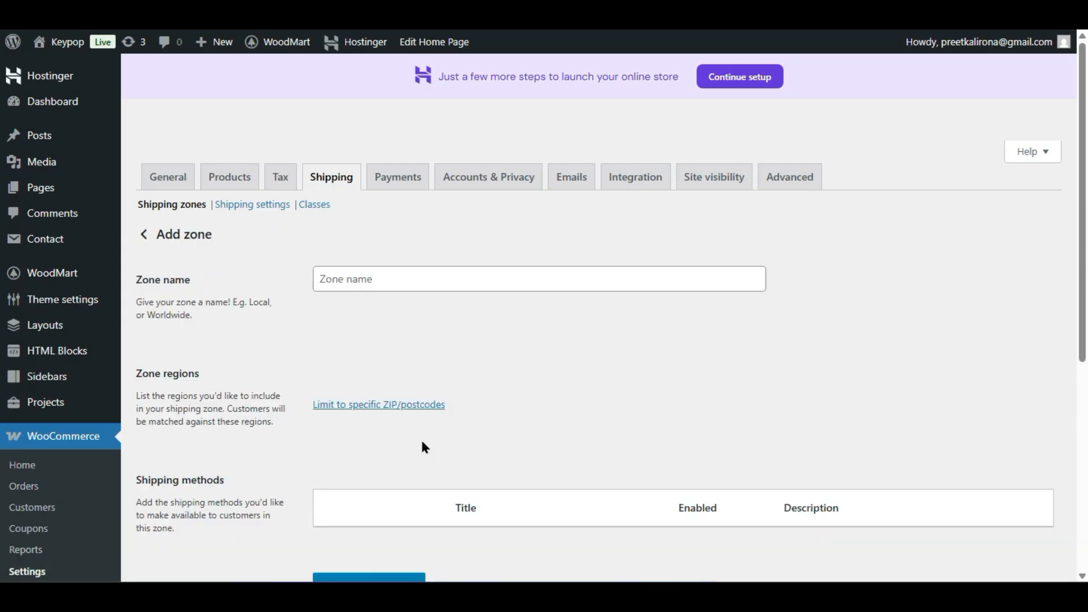
left_click(373, 278)
left_click(374, 279)
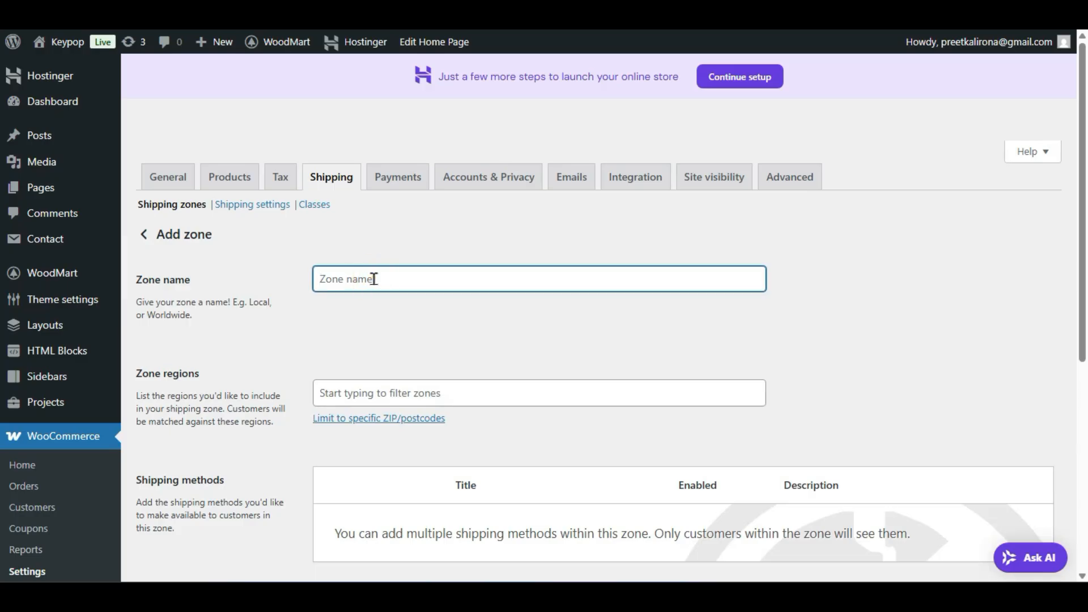
type("Asia")
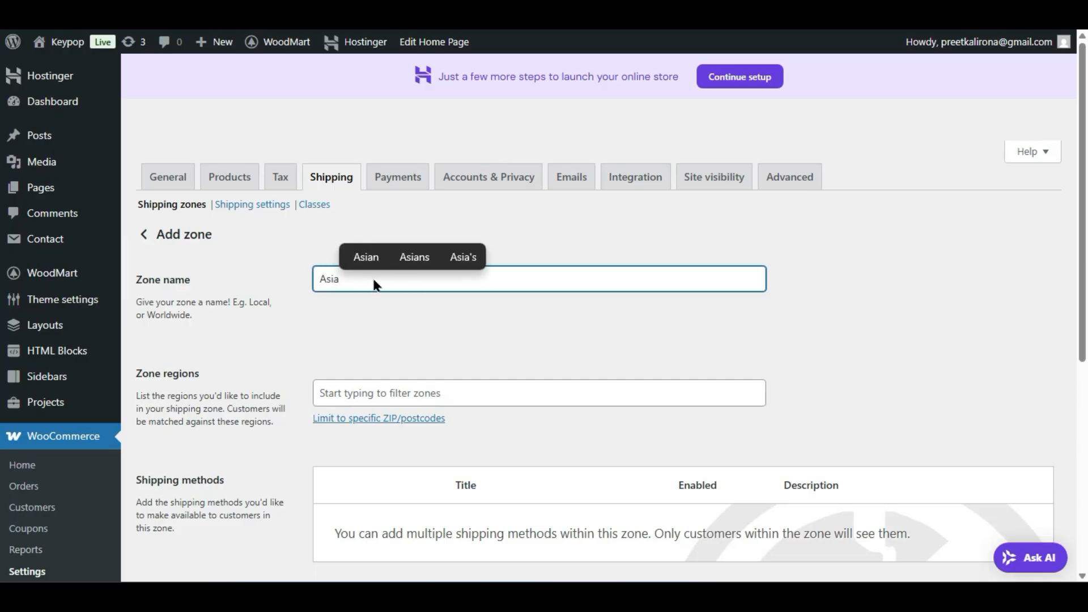
type(" Zo")
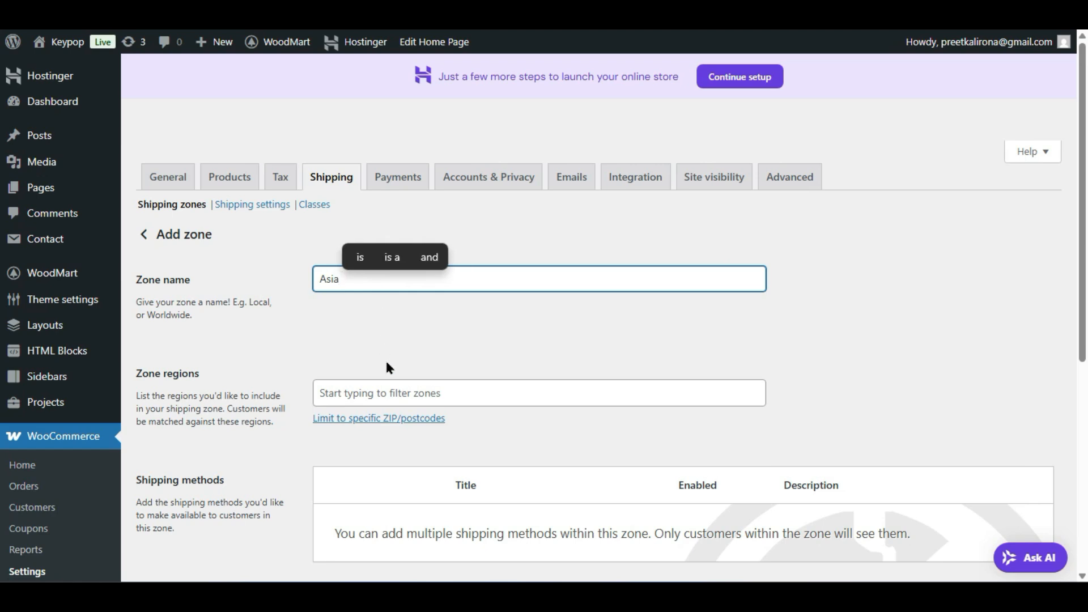
type("ne")
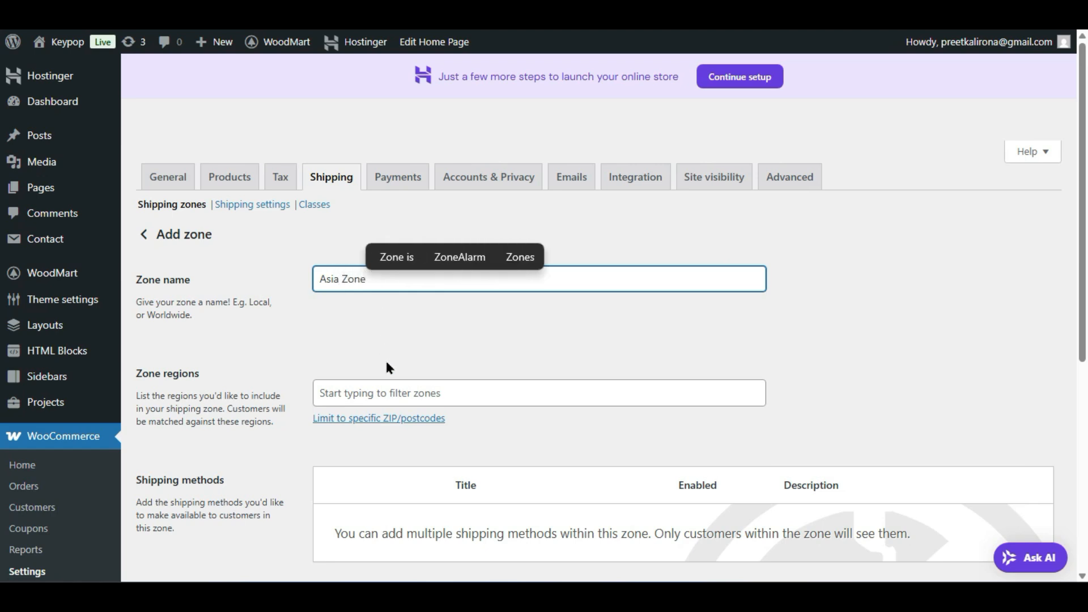
Step: Add Asia, Afghanistan, Armenia and Azerbaijan to the Asia Zone's regions
left_click(346, 395)
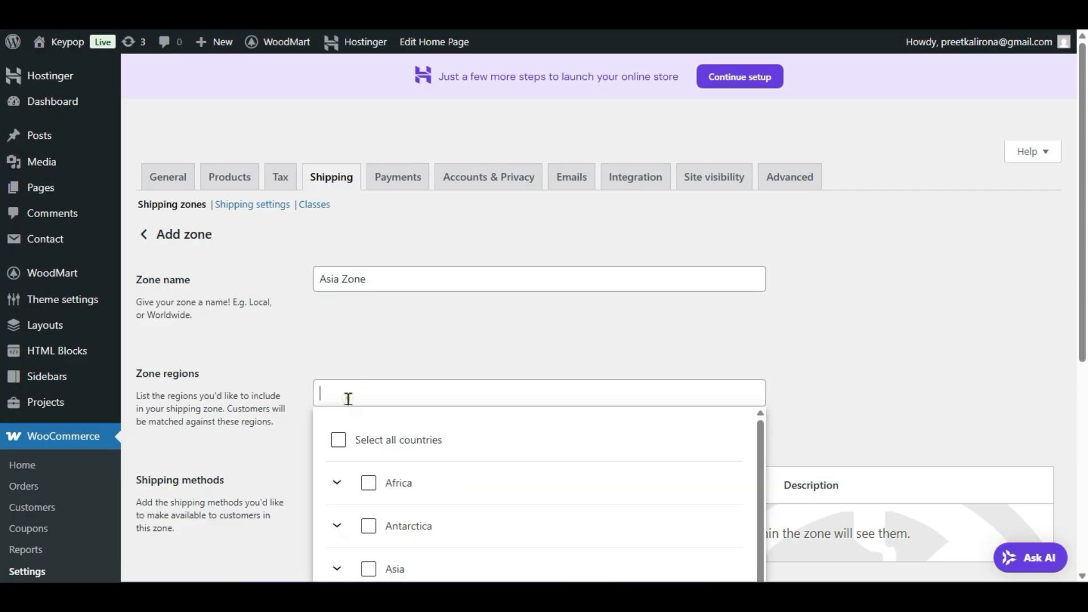
scroll(288, 392, "down", 4)
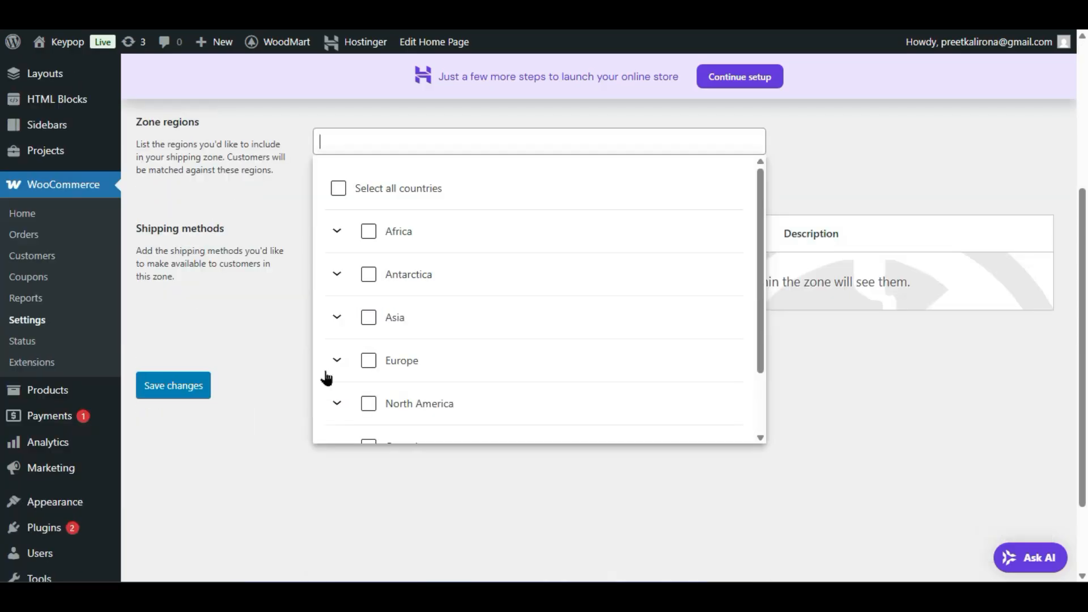
left_click(368, 319)
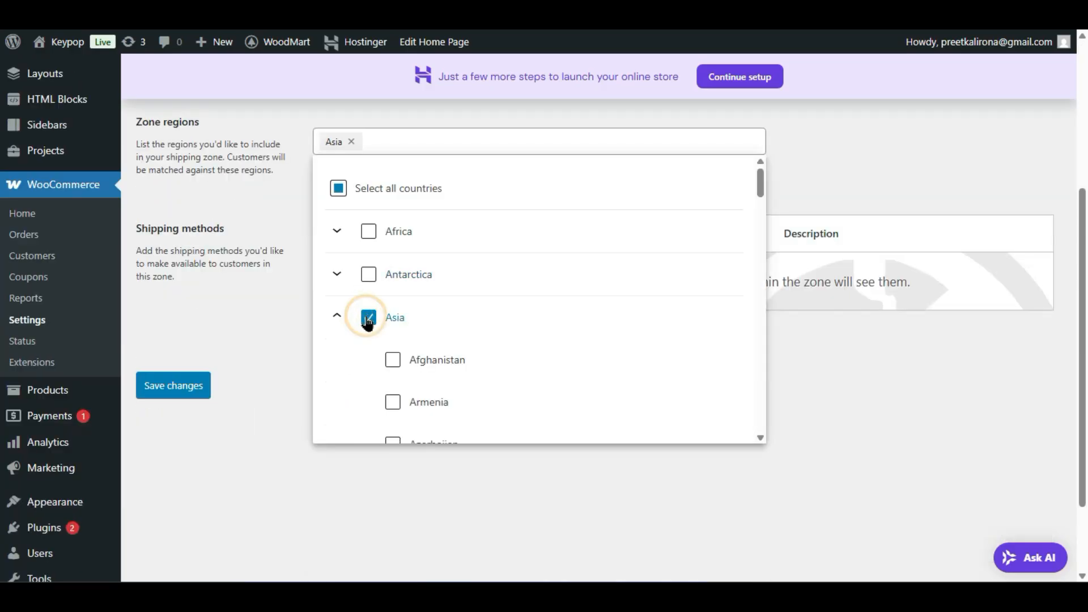
scroll(369, 331, "down", 2)
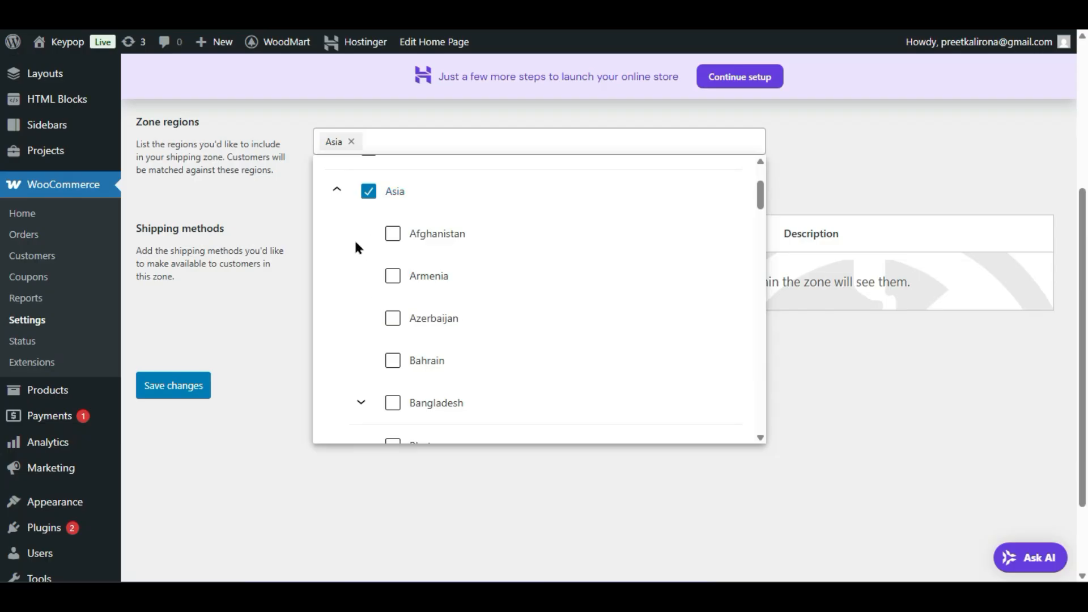
left_click(392, 234)
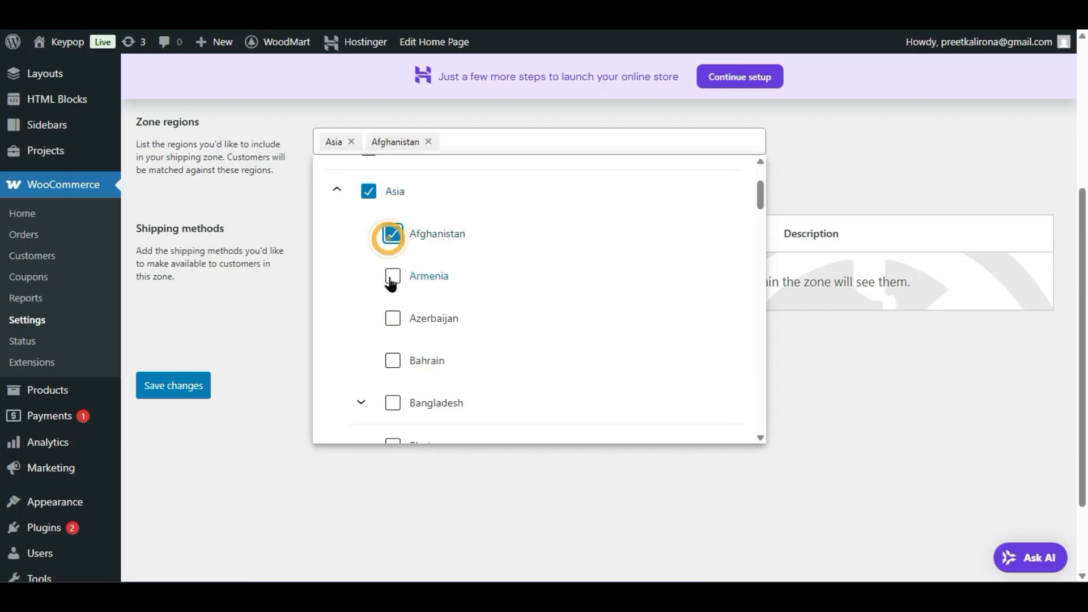
left_click(392, 276)
left_click(390, 319)
Step: Add Bangladesh and Bahrain to the zone regions and close the region list
scroll(379, 338, "down", 2)
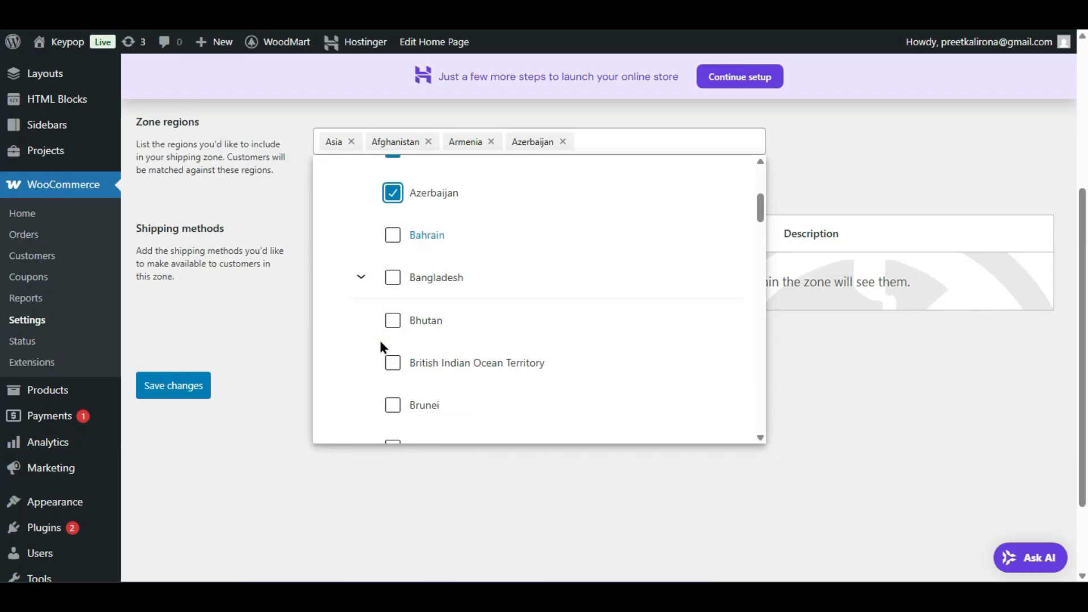
left_click(392, 277)
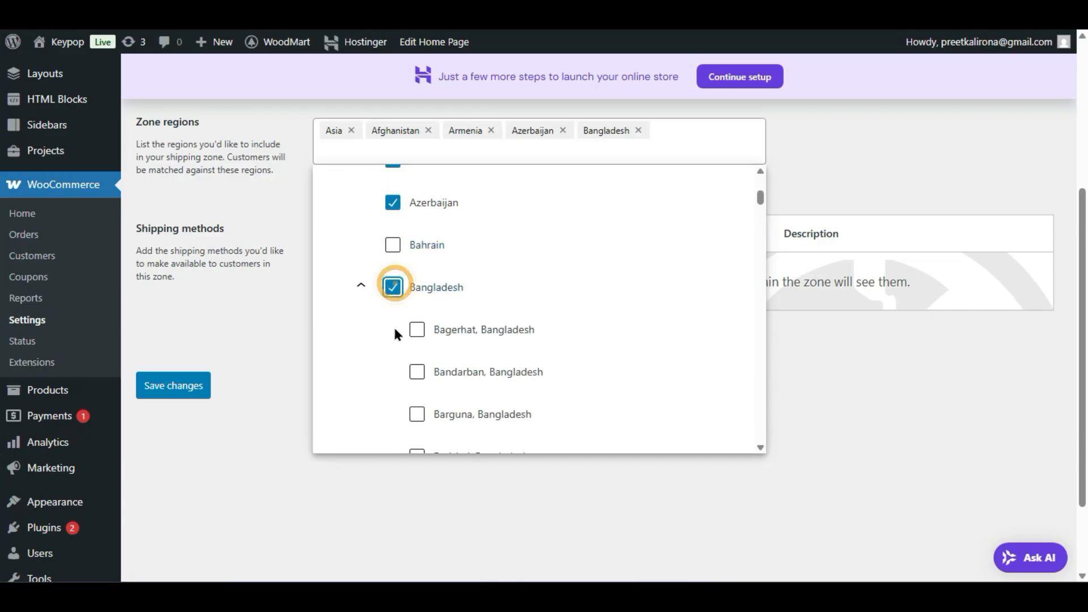
left_click(391, 289)
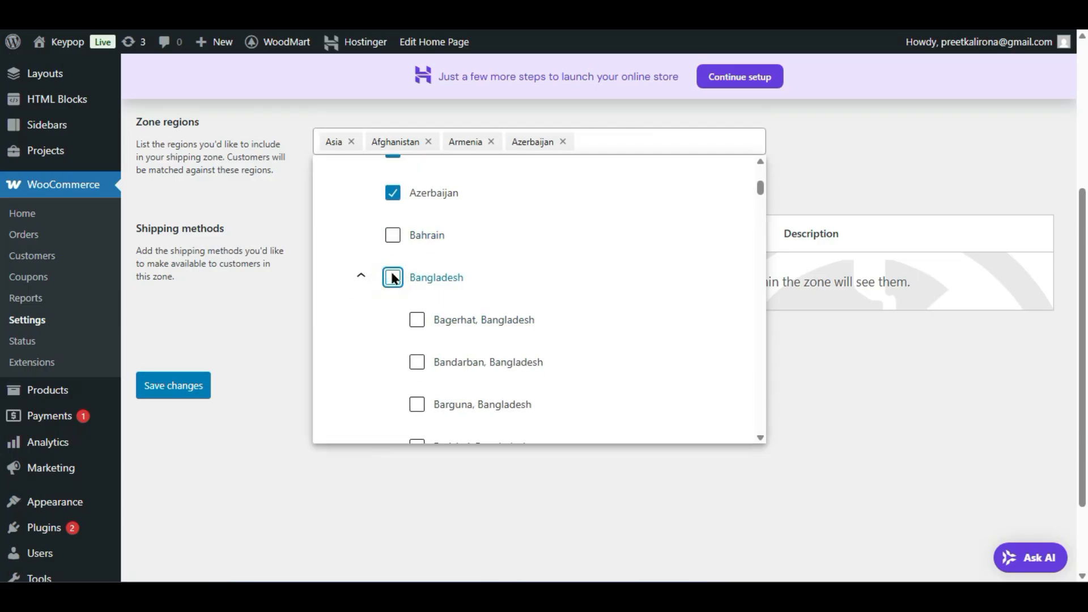
left_click(392, 287)
left_click(392, 245)
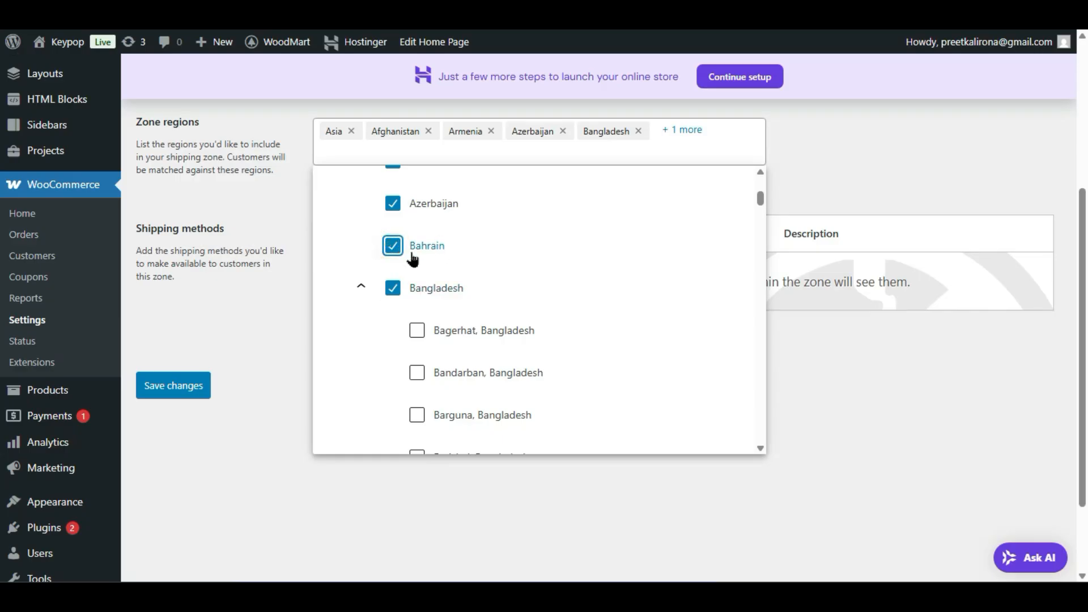
left_click(271, 299)
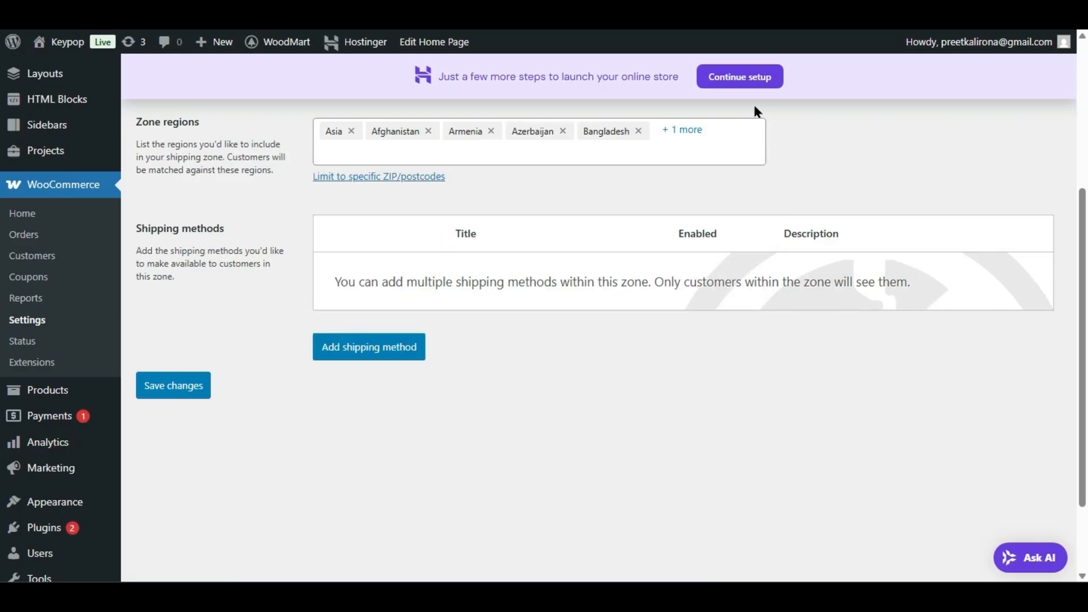
scroll(388, 363, "up", 5)
scroll(389, 359, "down", 2)
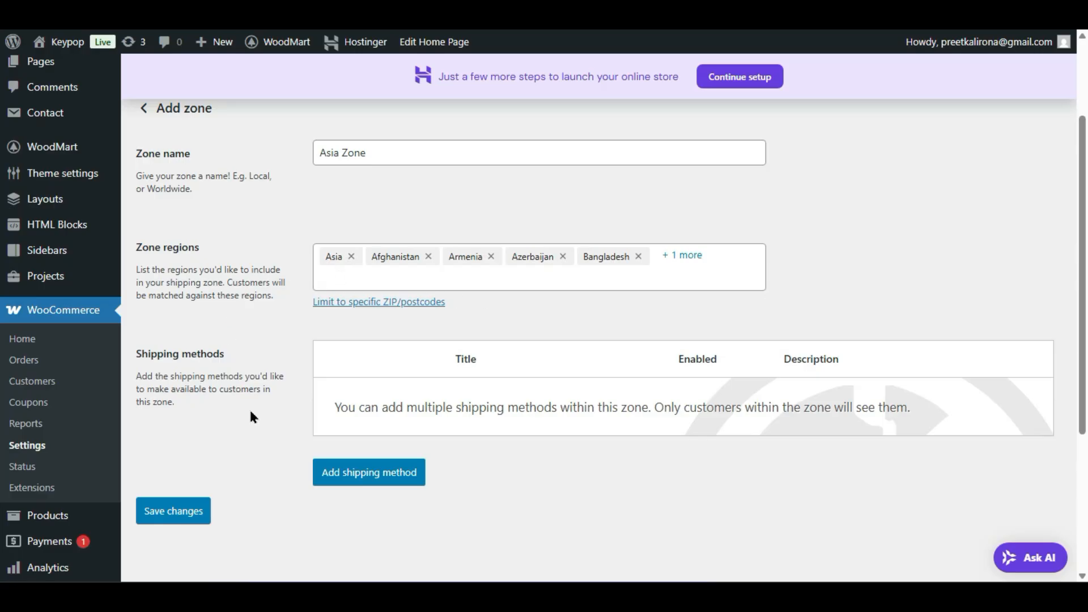
left_click(333, 470)
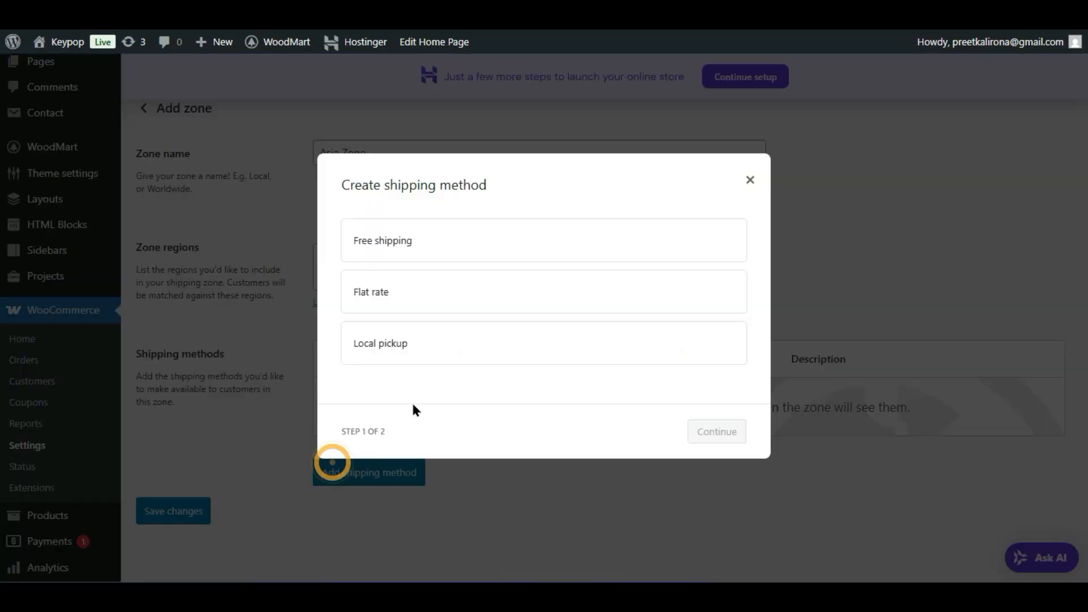
left_click(750, 180)
scroll(752, 177, "up", 2)
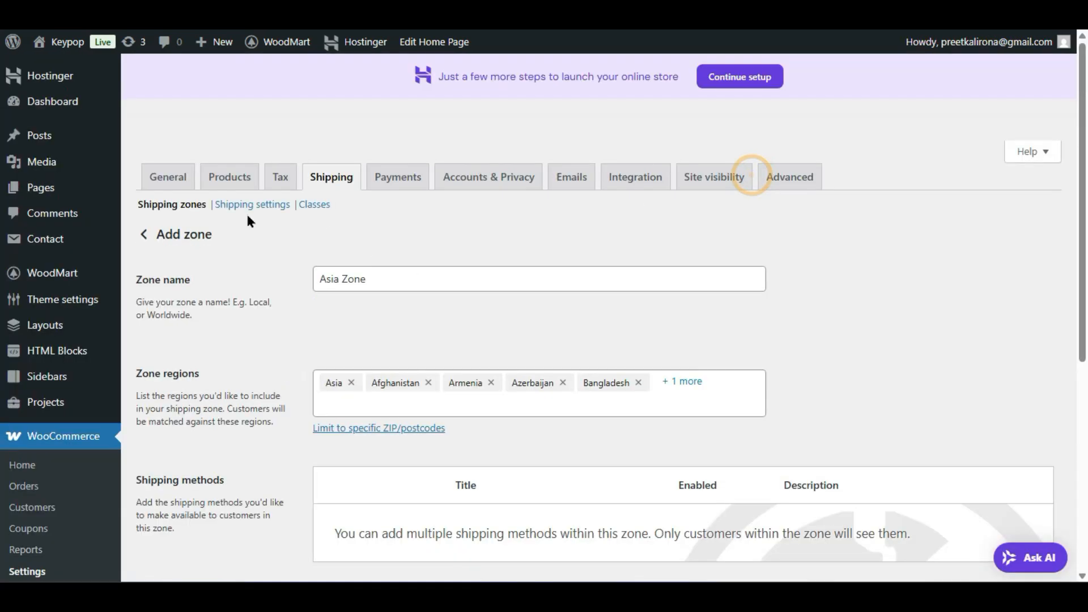
Step: Start a new shipping method for the Asia Zone, choosing Flat rate as its type
scroll(369, 330, "down", 4)
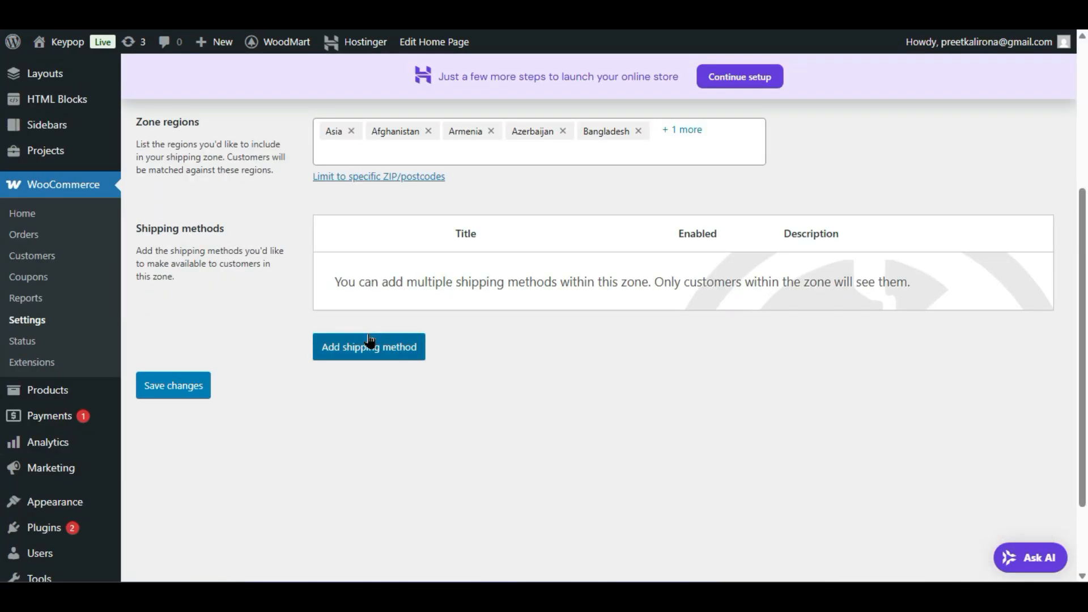
left_click(346, 357)
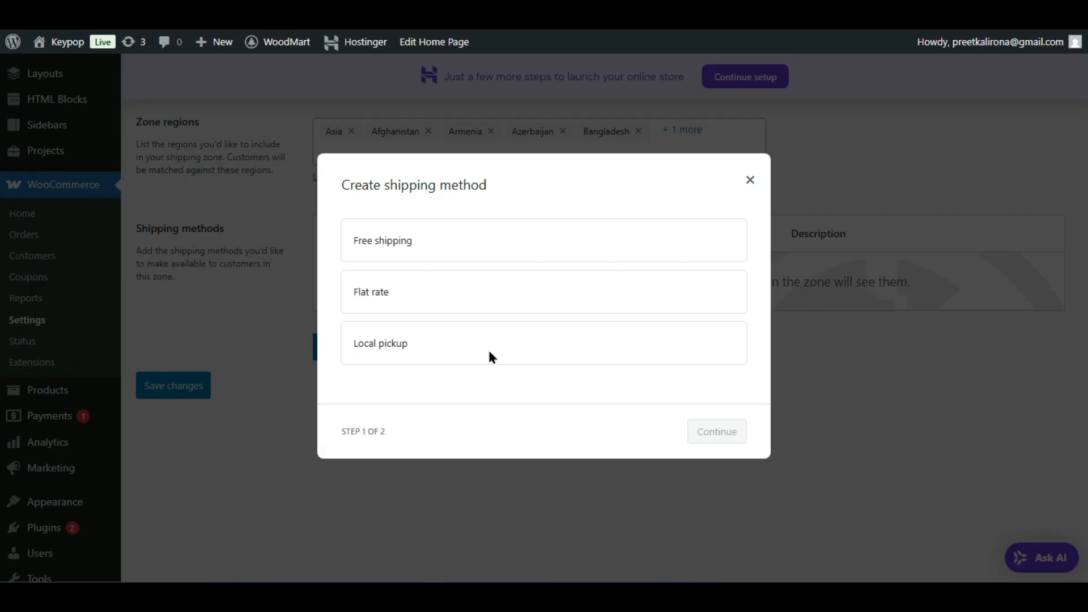
left_click(378, 241)
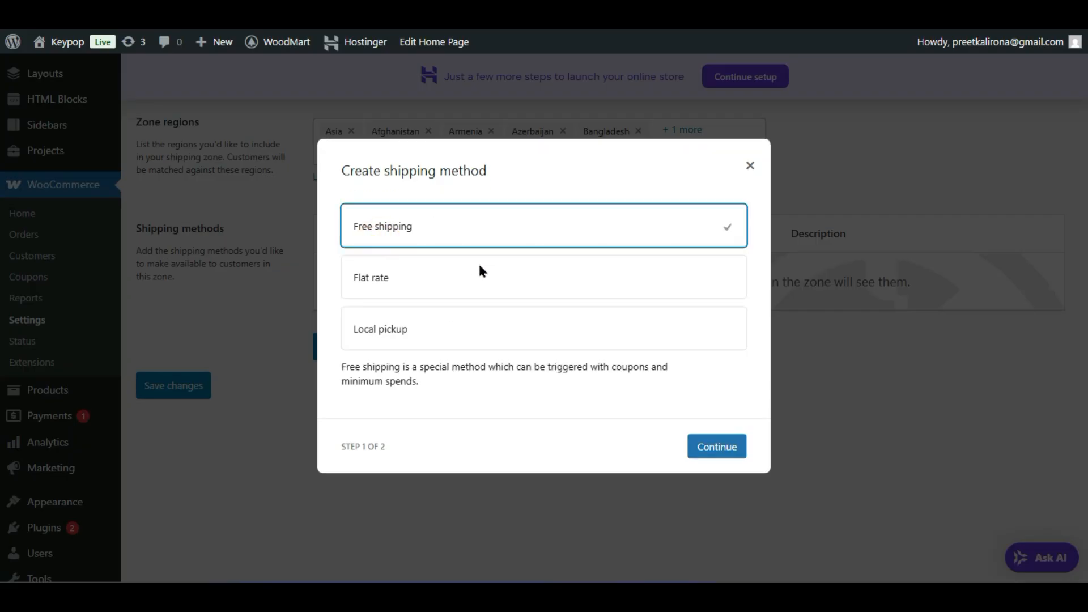
left_click(413, 267)
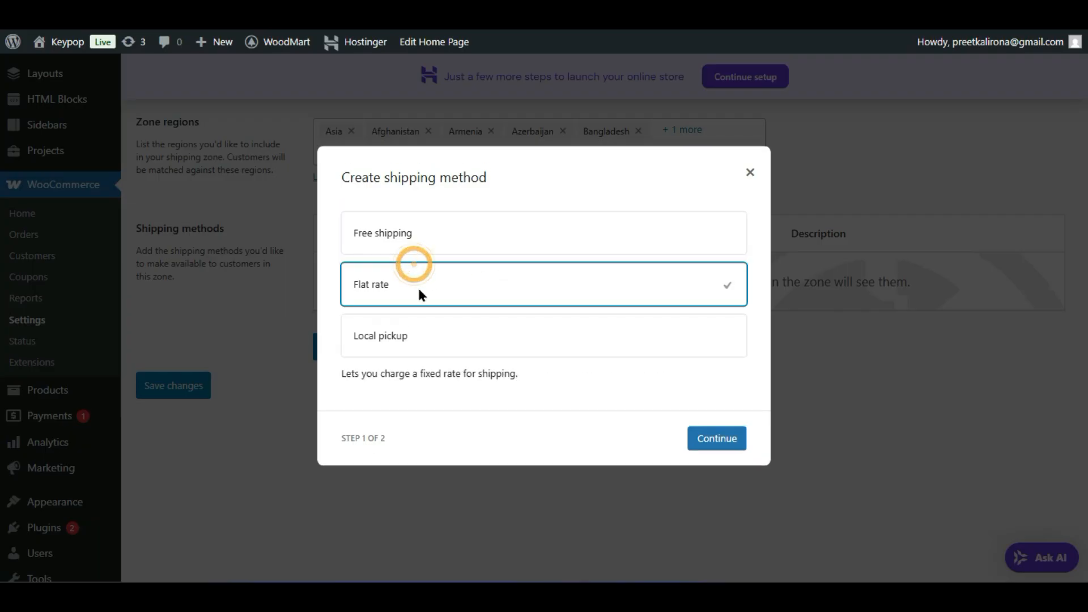
left_click(707, 433)
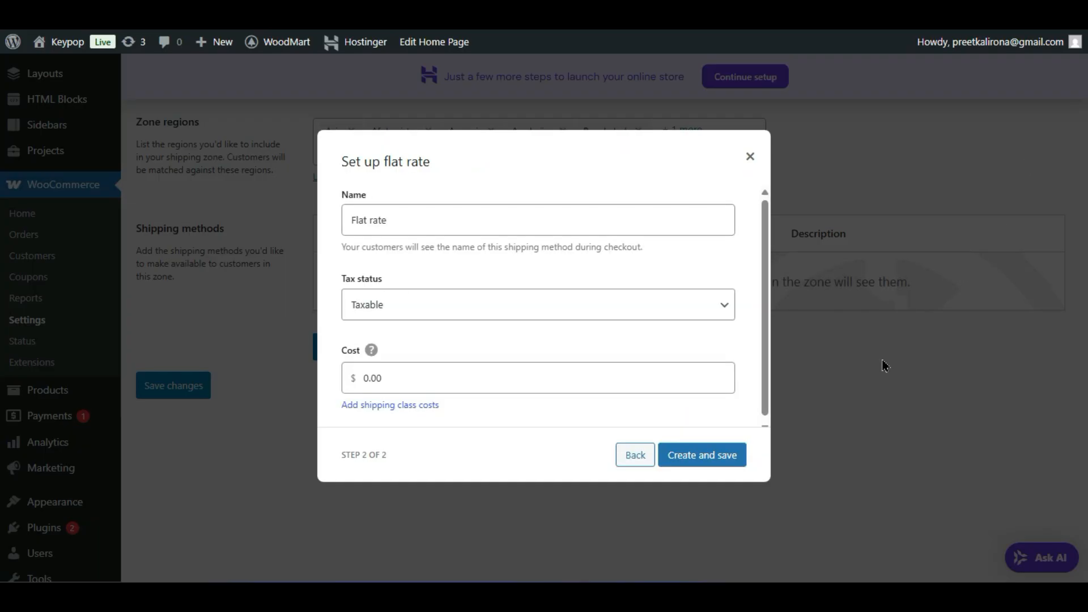
Step: Set the flat rate's tax status to None and its cost to $5.00, and create the method
left_click(390, 305)
left_click(389, 301)
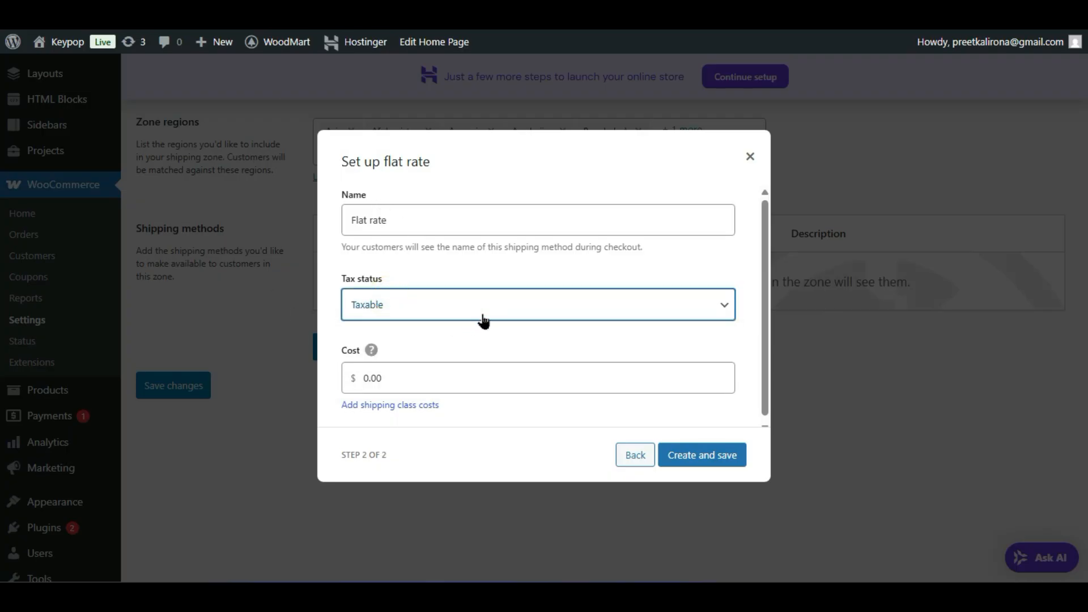
left_click(413, 300)
left_click(412, 350)
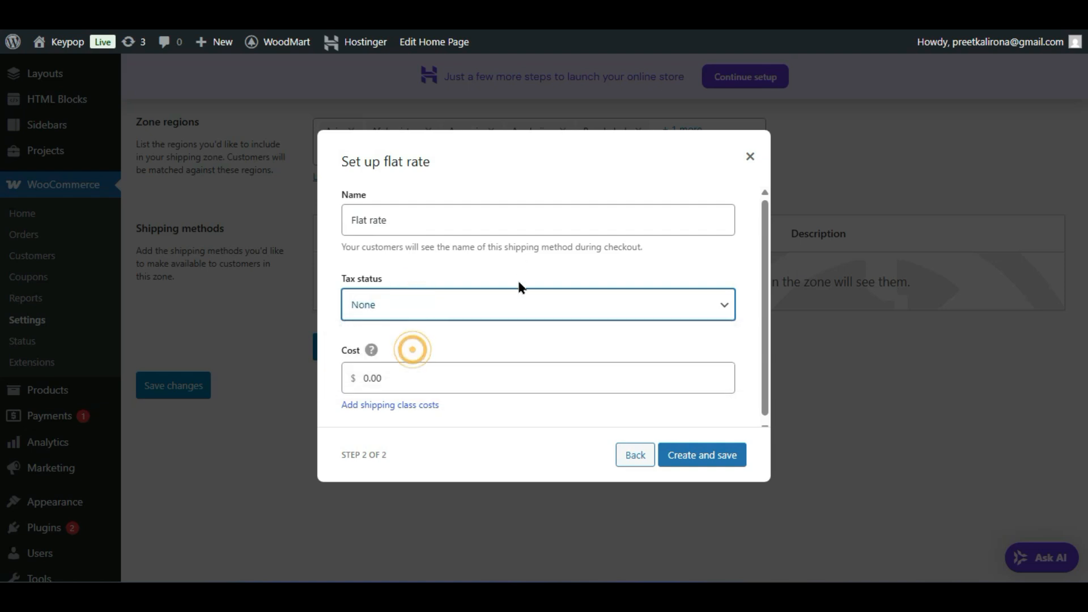
left_click(412, 378)
type("5")
left_click(409, 450)
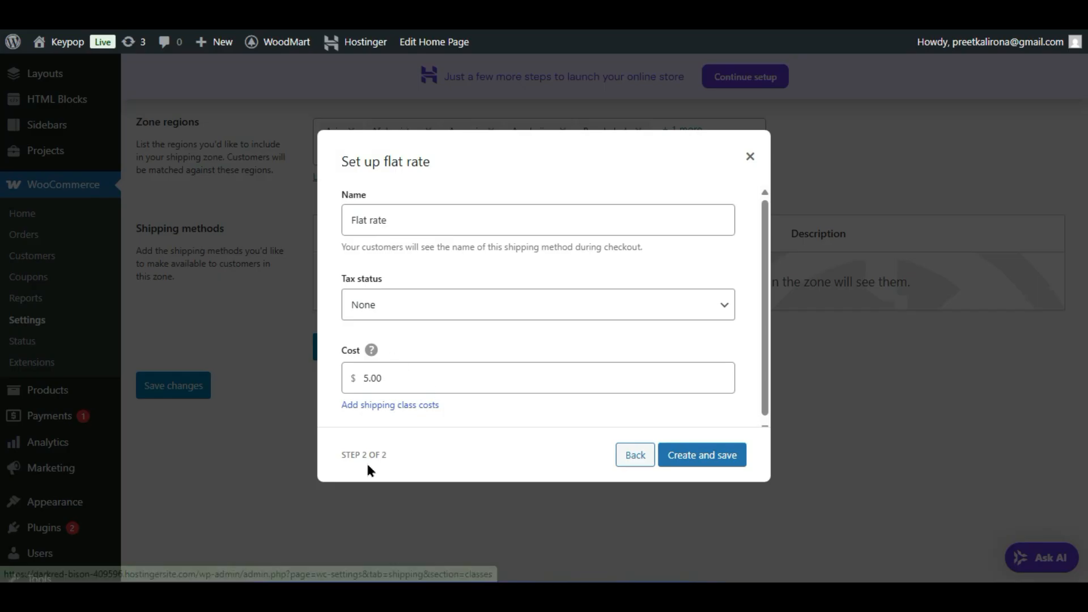
left_click(400, 408)
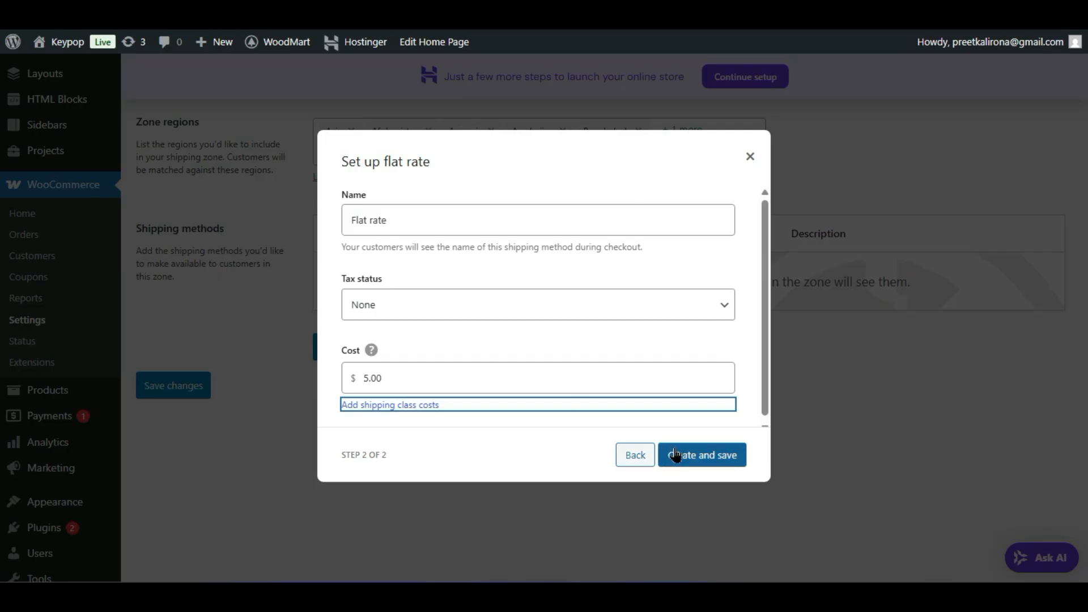
left_click(694, 454)
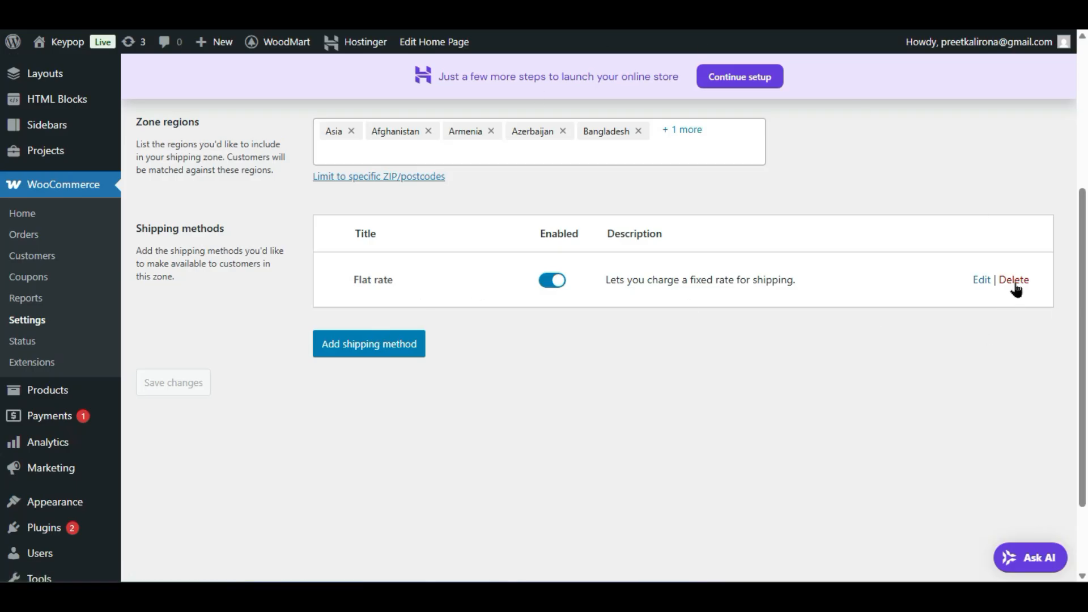
Step: Reopen the Asia Zone's flat rate settings and check the option for adding shipping class costs
left_click(982, 279)
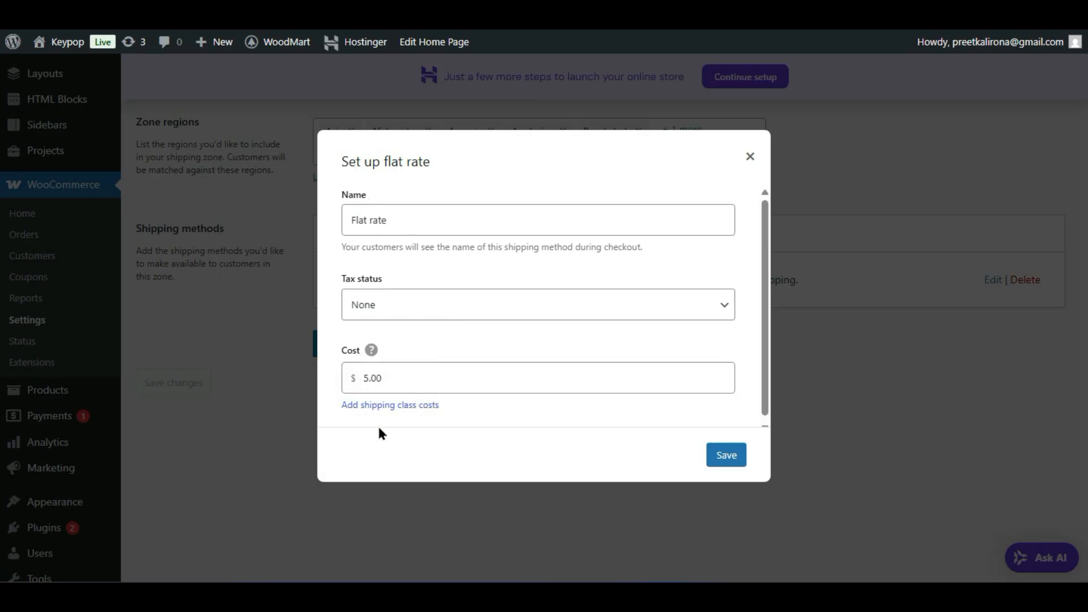
left_click(382, 405)
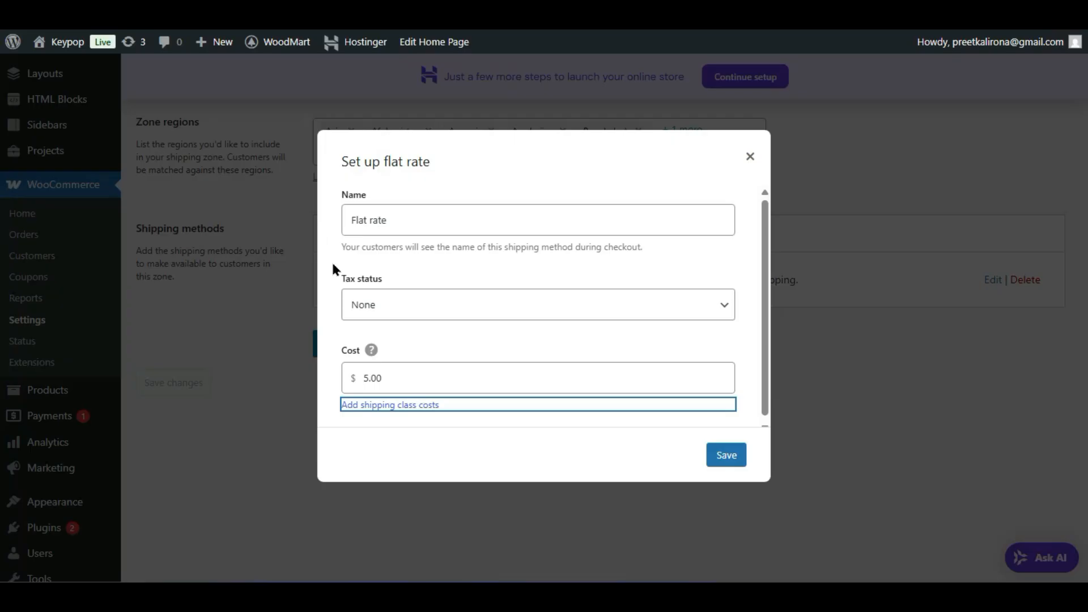
left_click(750, 157)
scroll(299, 330, "up", 5)
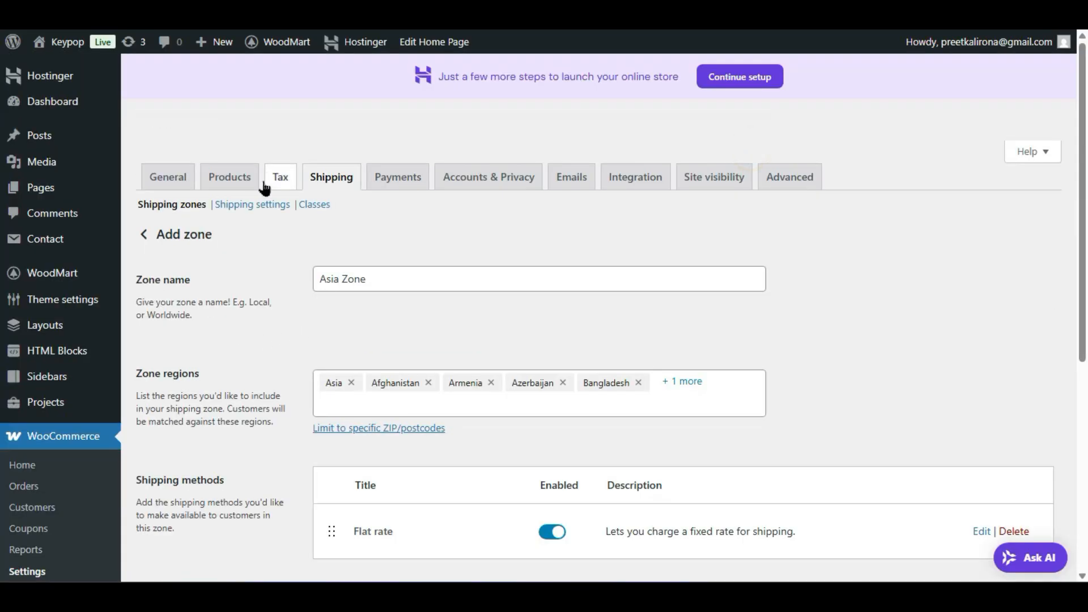
Step: Start a new shipping class in the WooCommerce shipping classes and name it "Light Items"
left_click(318, 205)
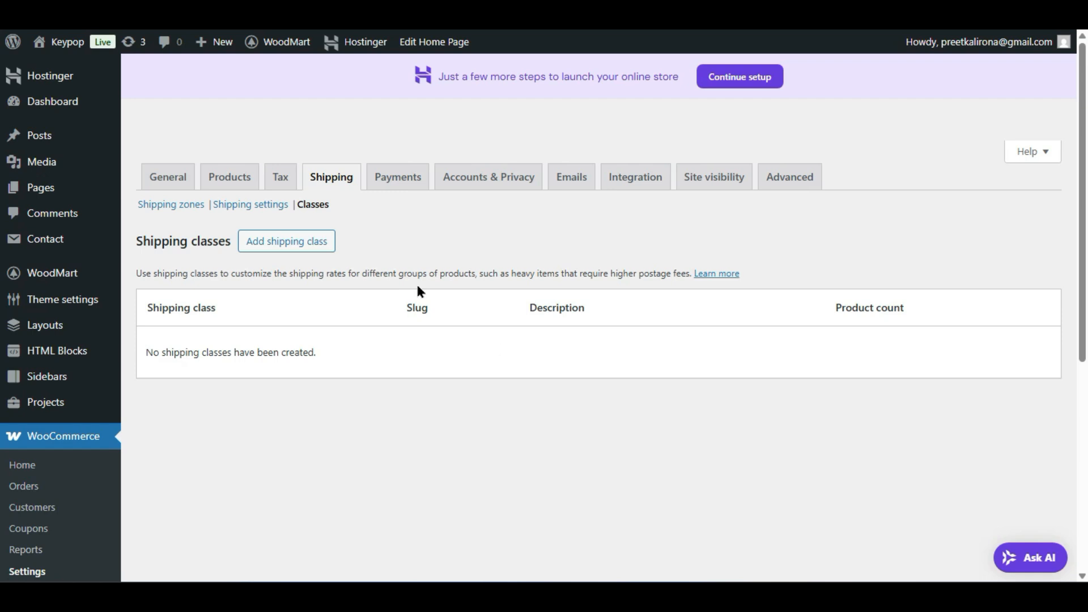
left_click(271, 250)
left_click(416, 224)
type("Light Ite")
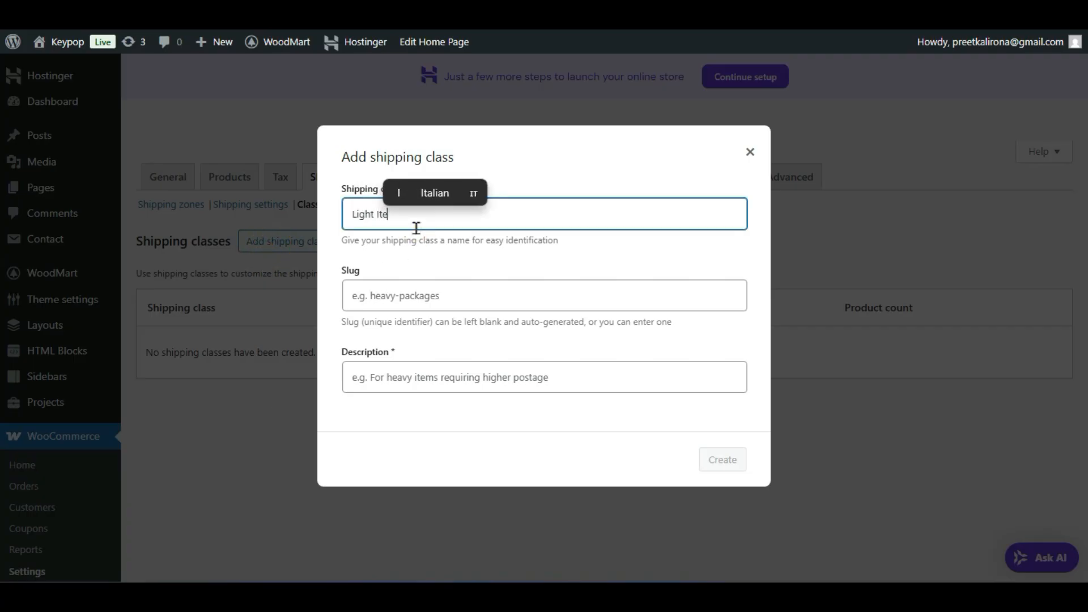
type("ms")
left_click(419, 297)
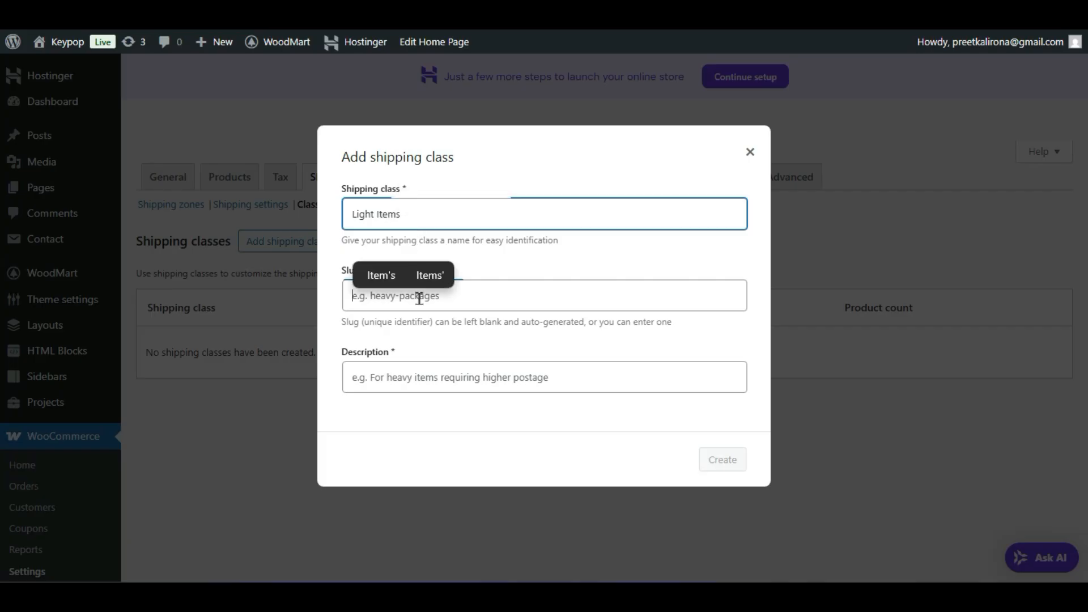
Step: Reuse the class name "Light Items" as the slug and description, and create the shipping class
left_click_drag(425, 215, 330, 187)
key("ctrl+c")
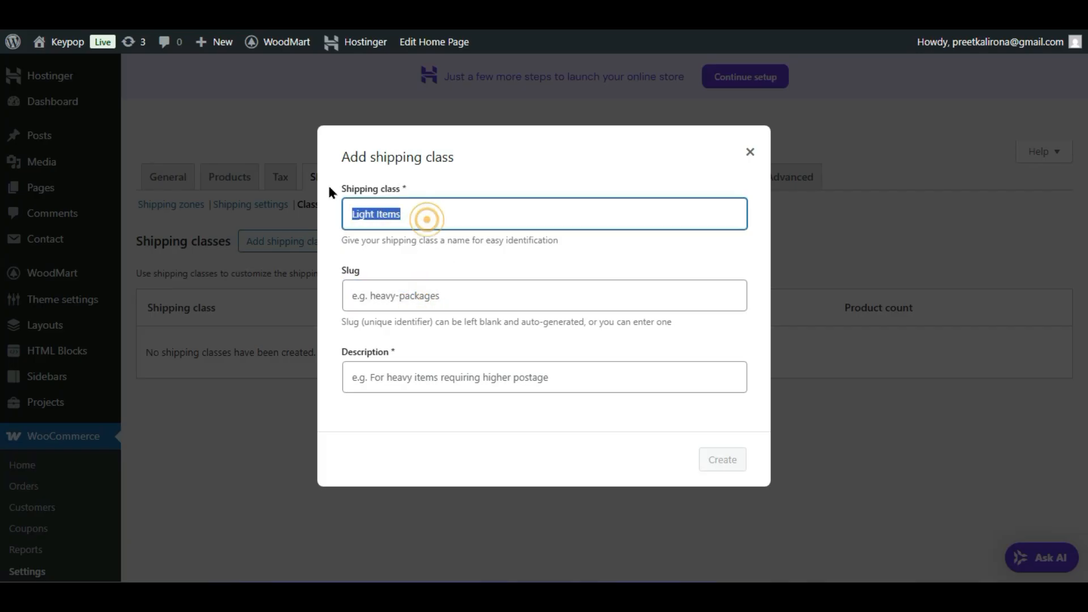
left_click(416, 289)
key("ctrl+v")
left_click(403, 374)
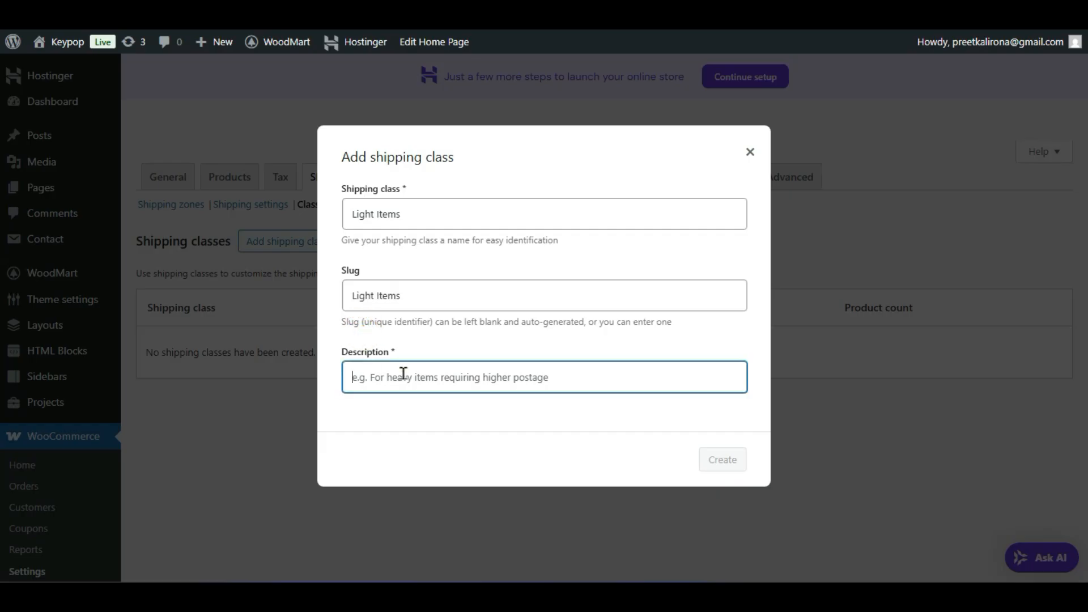
key("ctrl+v")
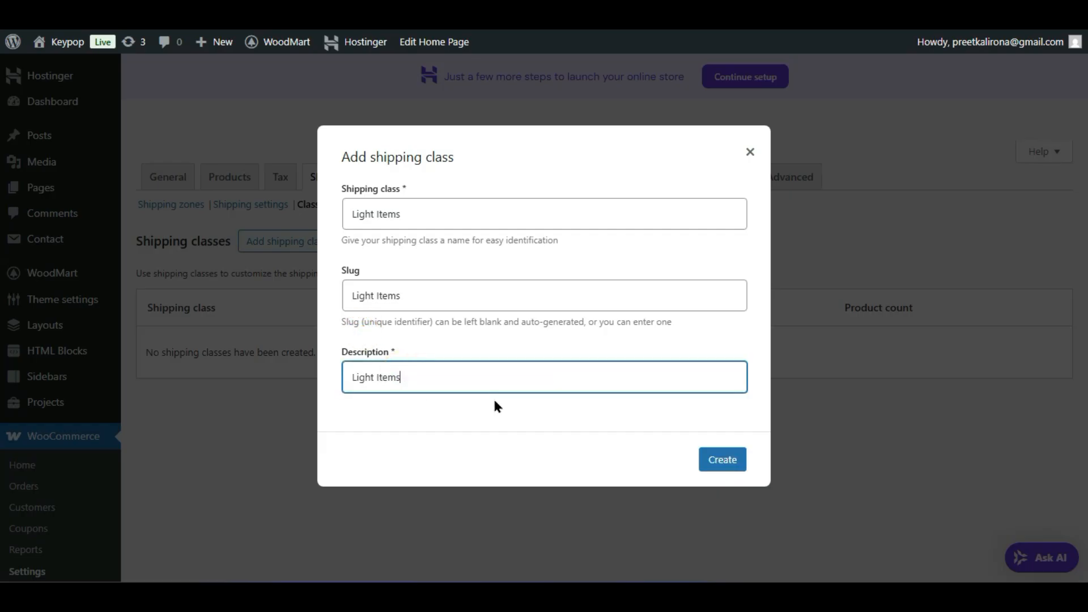
left_click(355, 377)
left_click(717, 465)
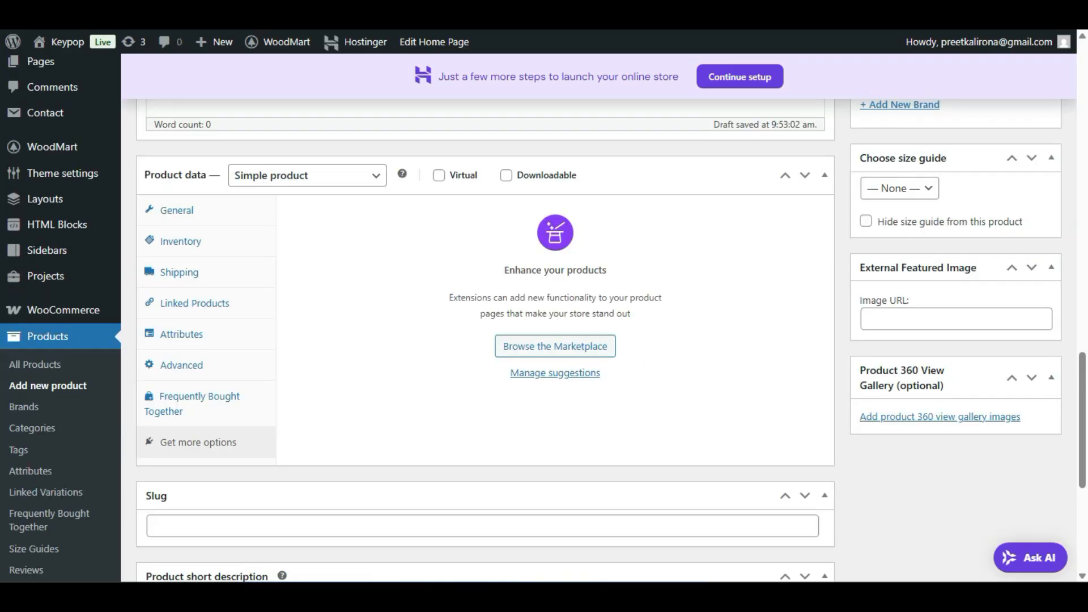
Step: Reload the new product page and return to the Asia Zone settings to review its shipping methods
key("F5")
left_click(667, 78)
scroll(854, 278, "up", 15)
left_click(1023, 276)
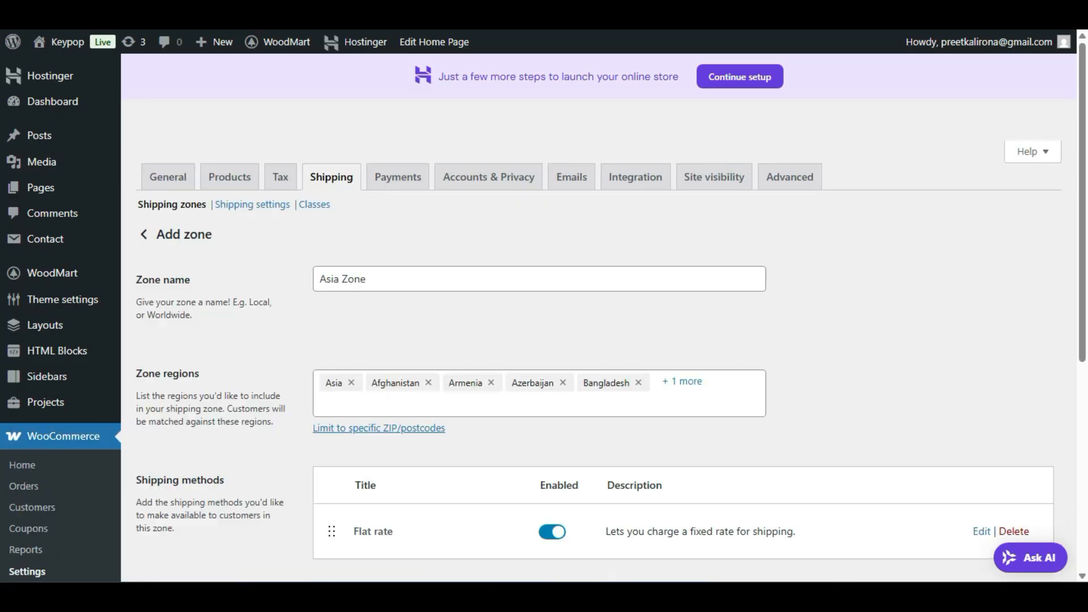
scroll(793, 238, "down", 6)
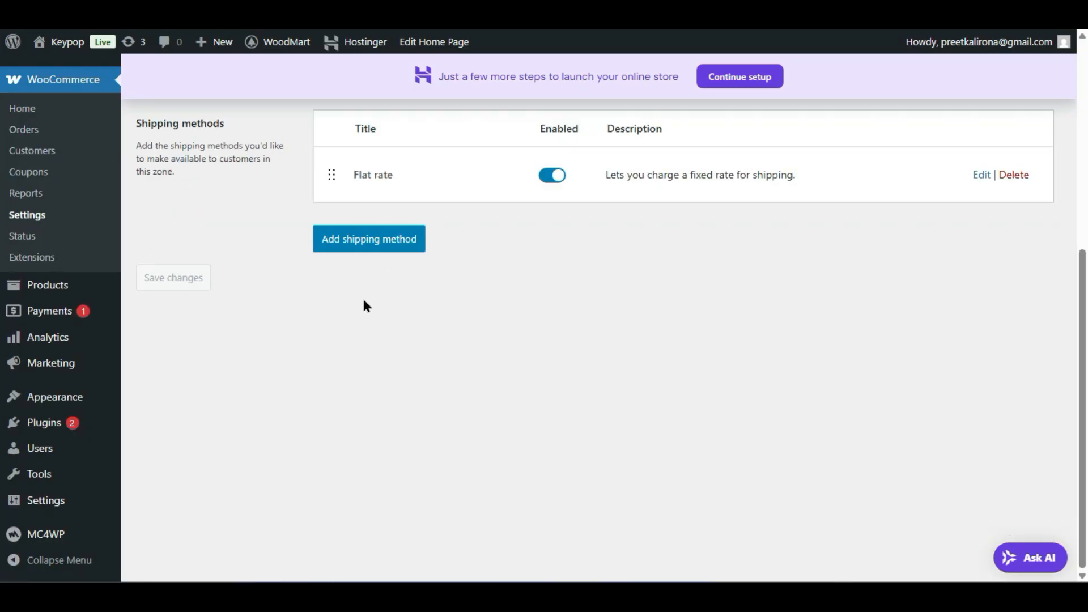
Step: Return to the knee brace product and set its shipping class to Light Items
scroll(364, 305, "up", 6)
key("ctrl+Tab")
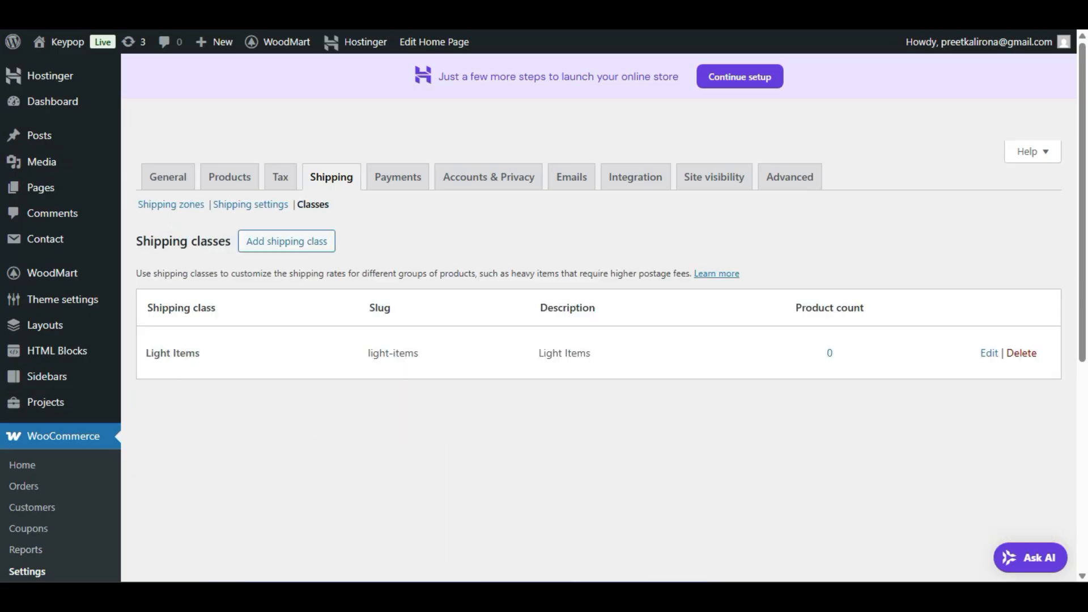
key("ctrl+Tab")
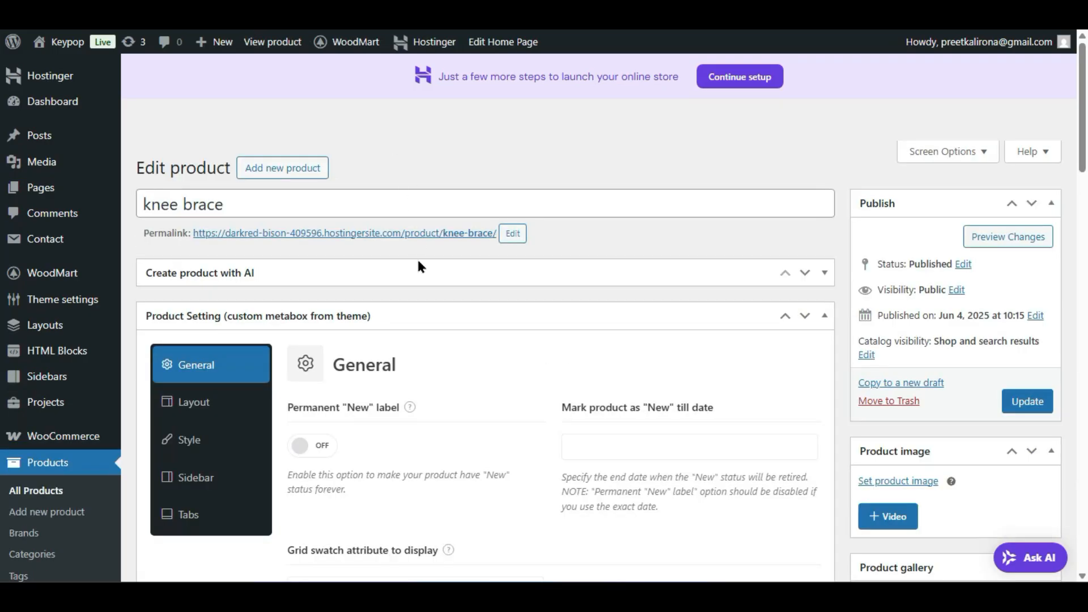
scroll(418, 266, "down", 15)
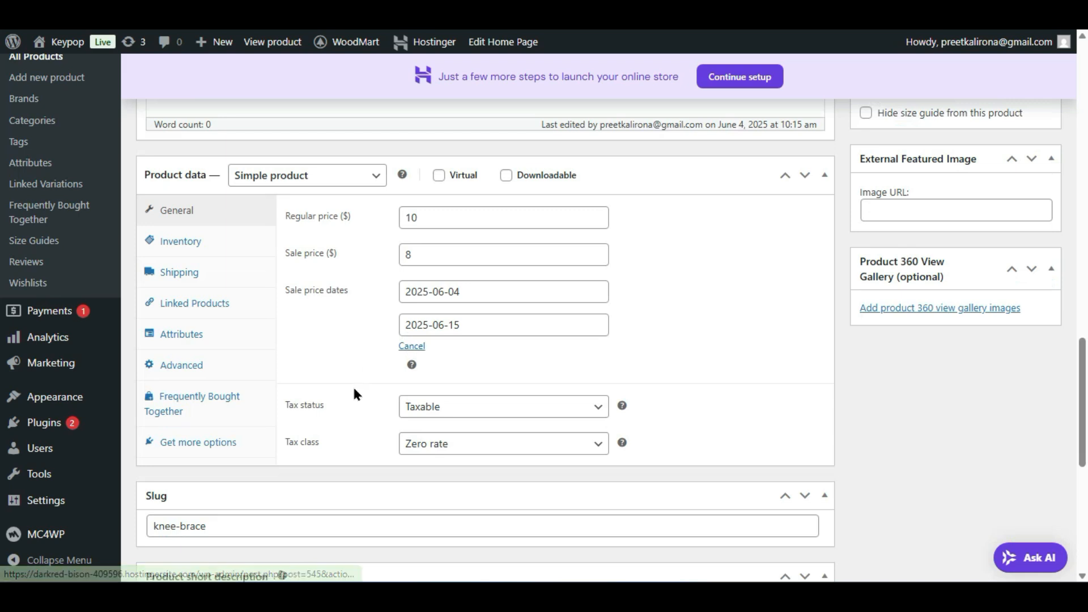
left_click(207, 275)
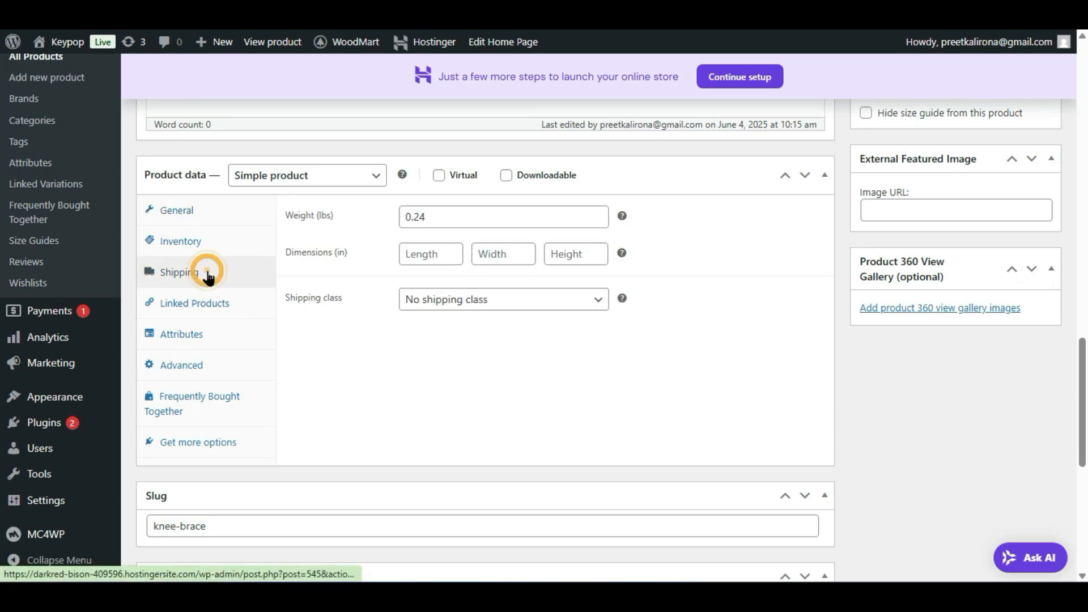
left_click(446, 304)
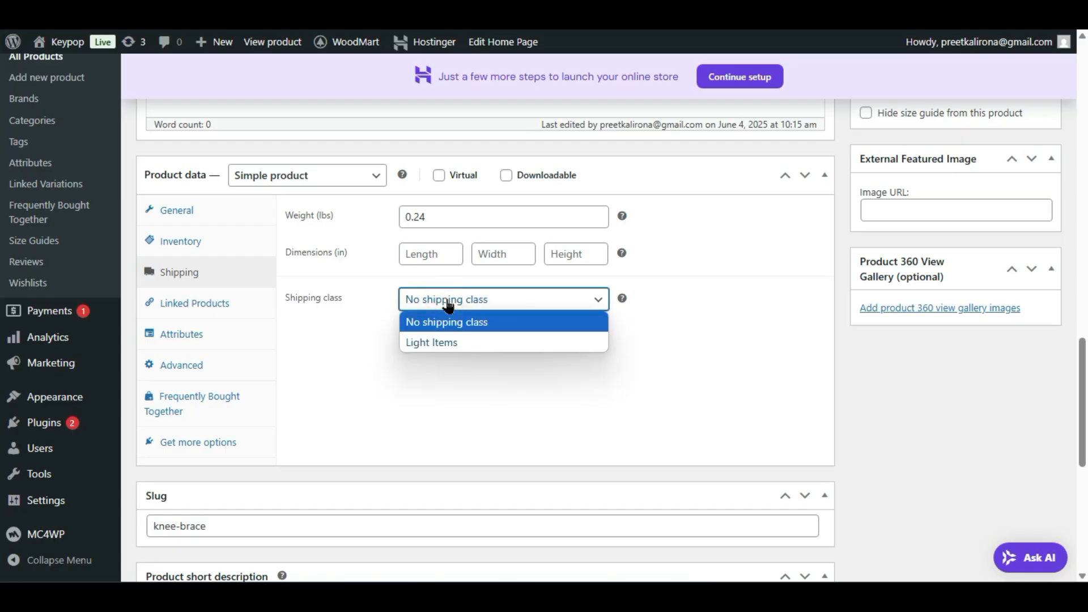
left_click(458, 341)
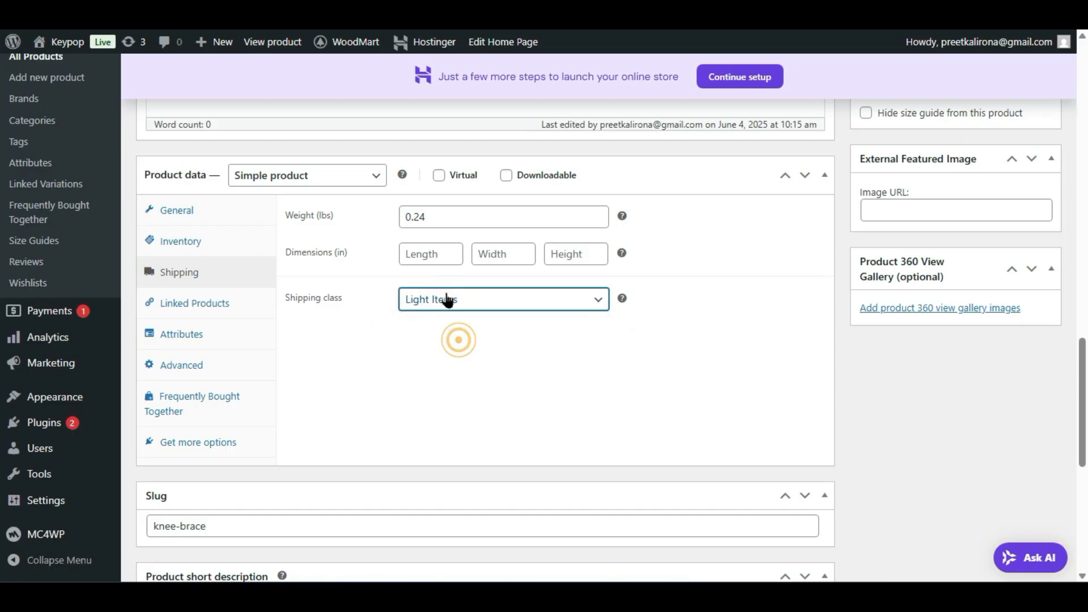
scroll(391, 351, "up", 15)
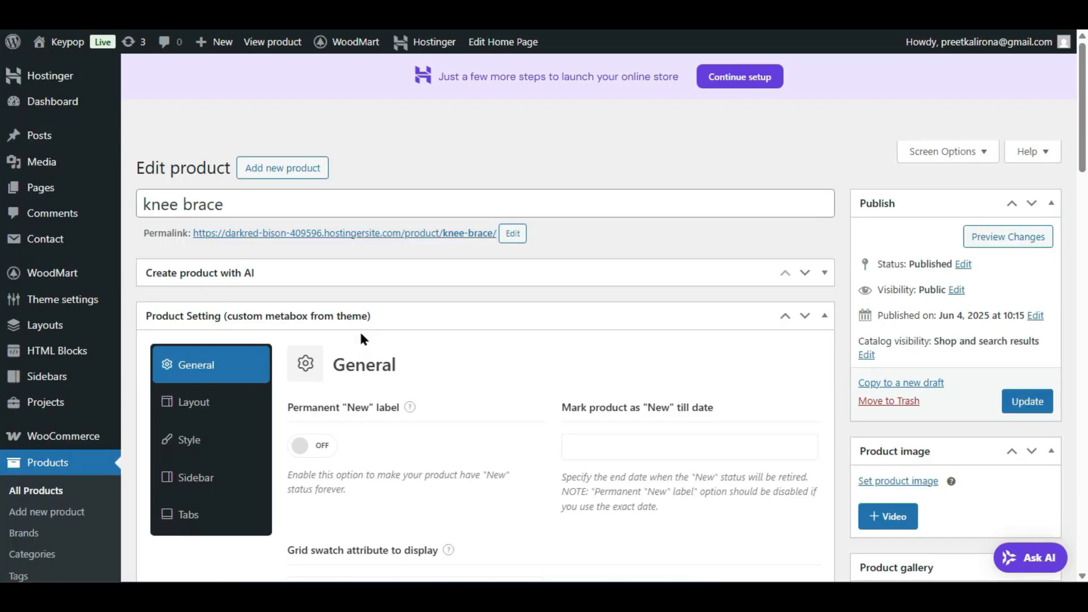
triple_click(245, 209)
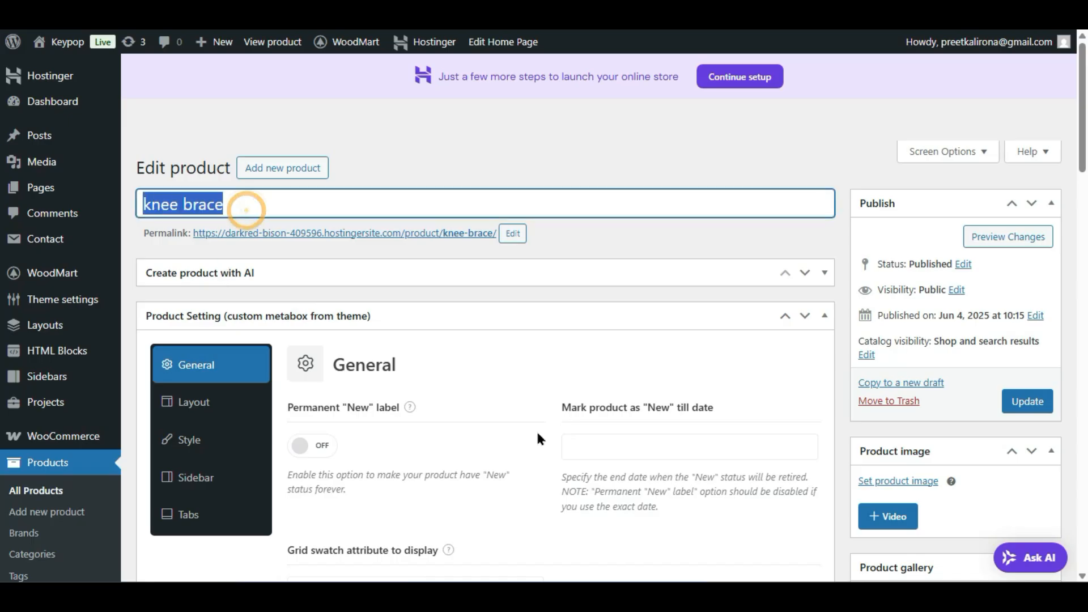
left_click(563, 304)
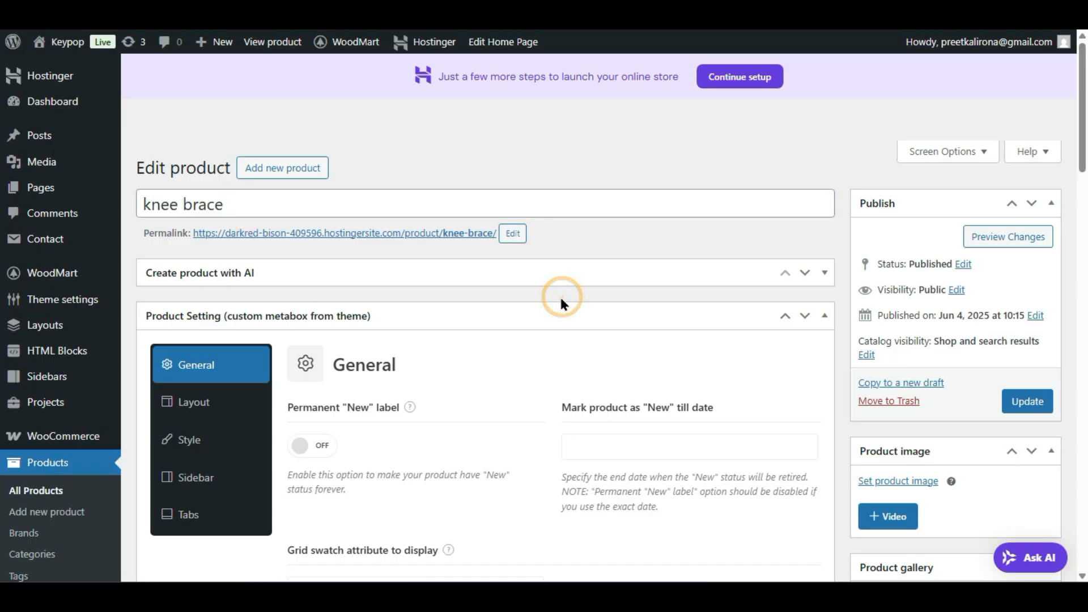
scroll(559, 300, "down", 10)
scroll(544, 340, "down", 6)
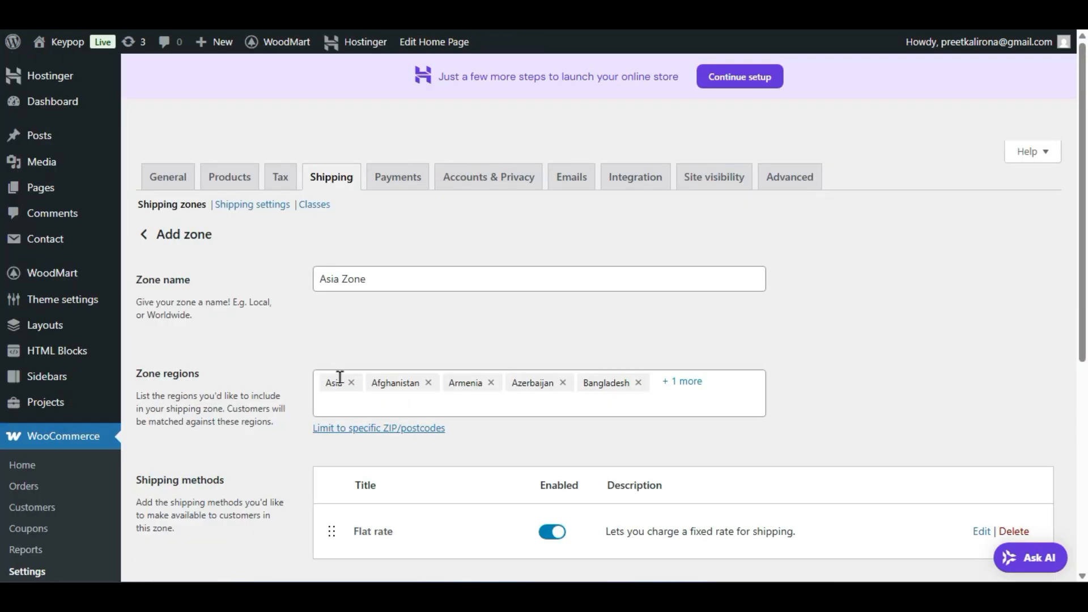
Step: Start adding a second flat rate shipping method to the Asia Zone and check its shipping class costs section
scroll(342, 374, "down", 2)
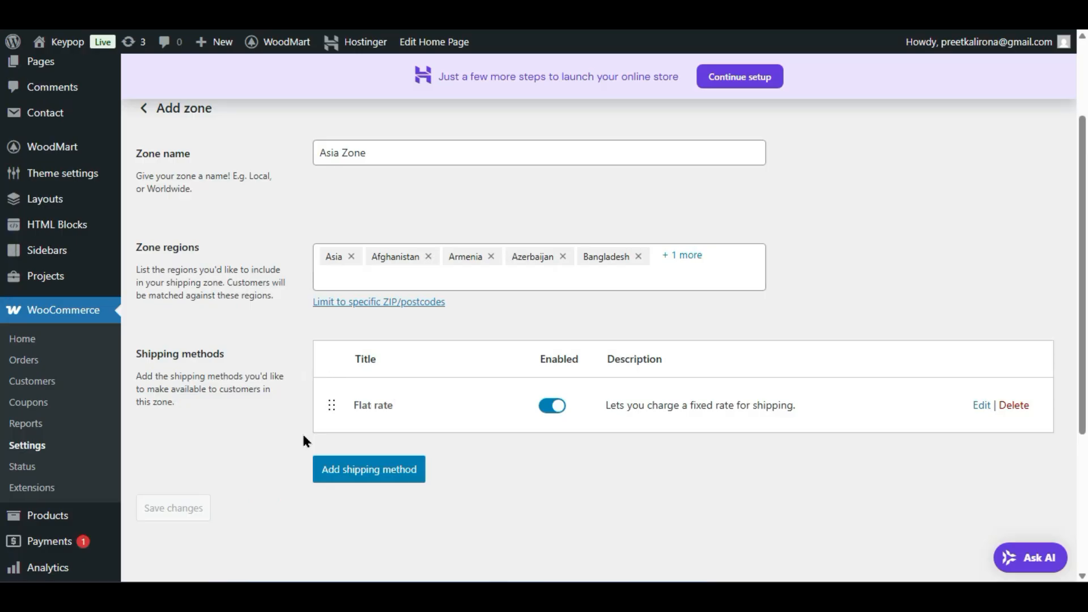
left_click(336, 474)
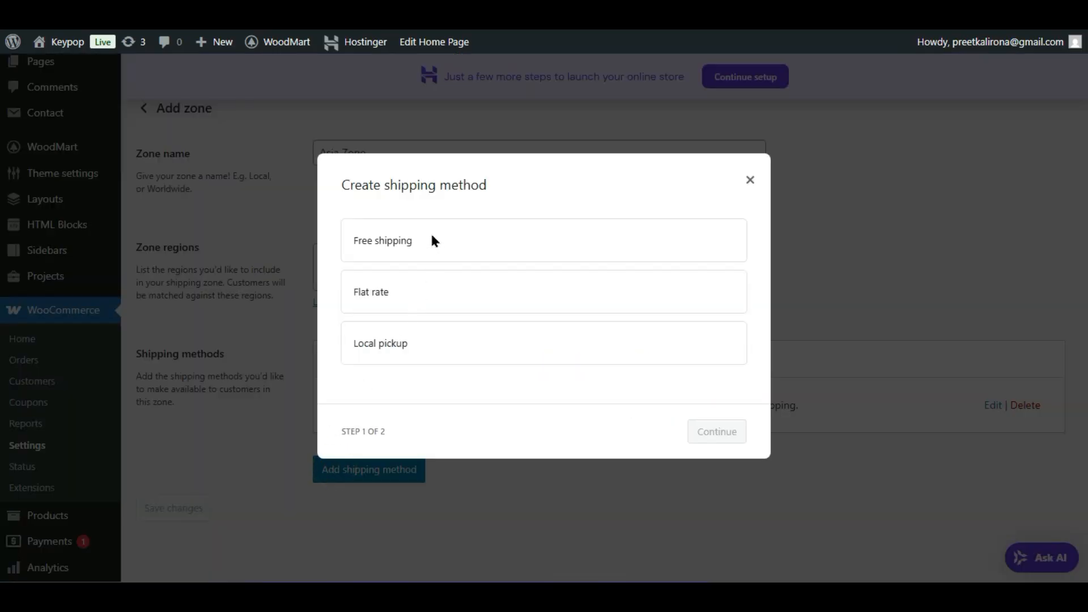
left_click(407, 290)
left_click(725, 441)
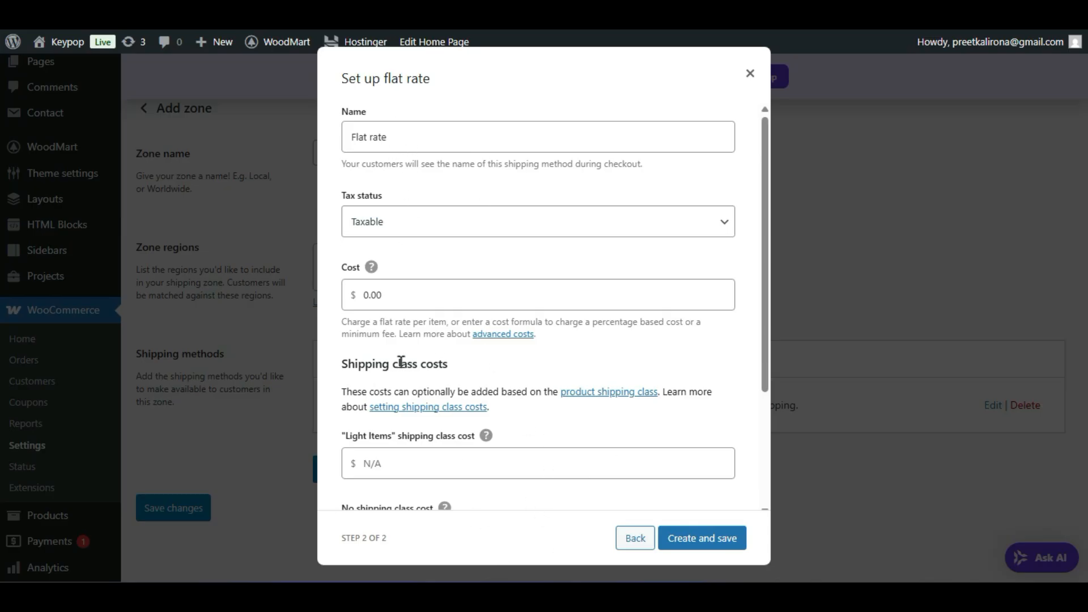
left_click_drag(331, 366, 496, 374)
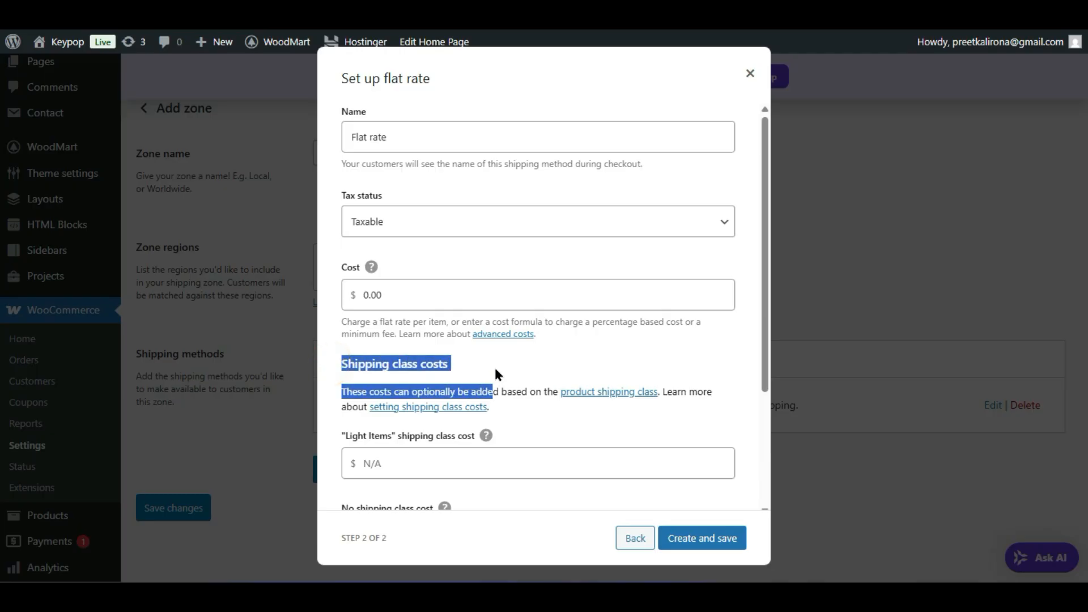
left_click(494, 367)
Step: Set the new flat rate's tax status to None and its cost to 2.00
left_click(405, 224)
left_click(406, 266)
left_click(401, 290)
type("2")
left_click(463, 348)
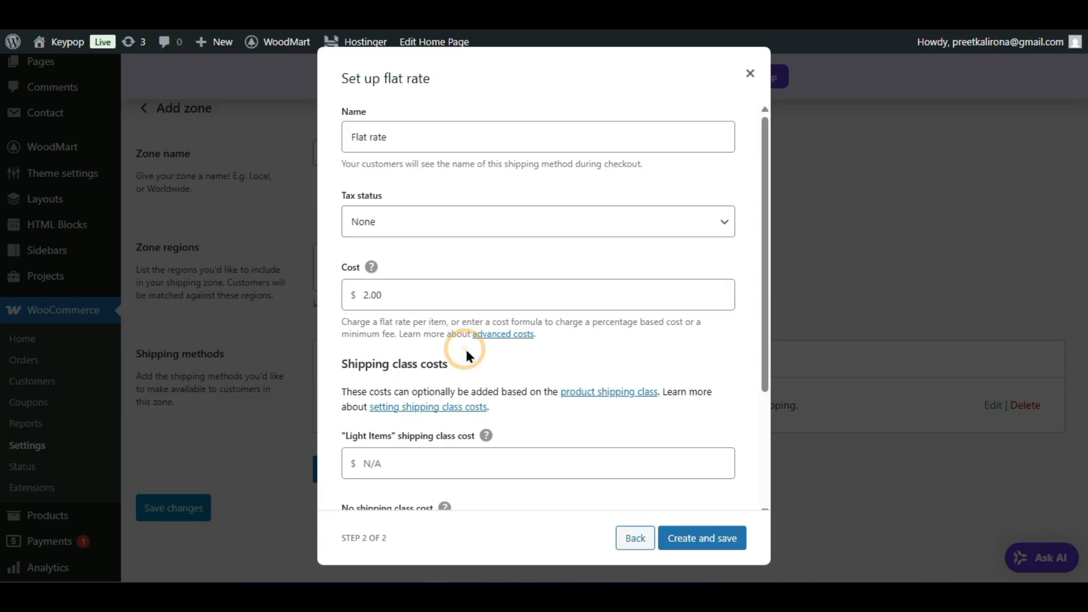
Step: Check the help for the "Light Items" shipping class cost and set that cost to 2
scroll(464, 347, "down", 2)
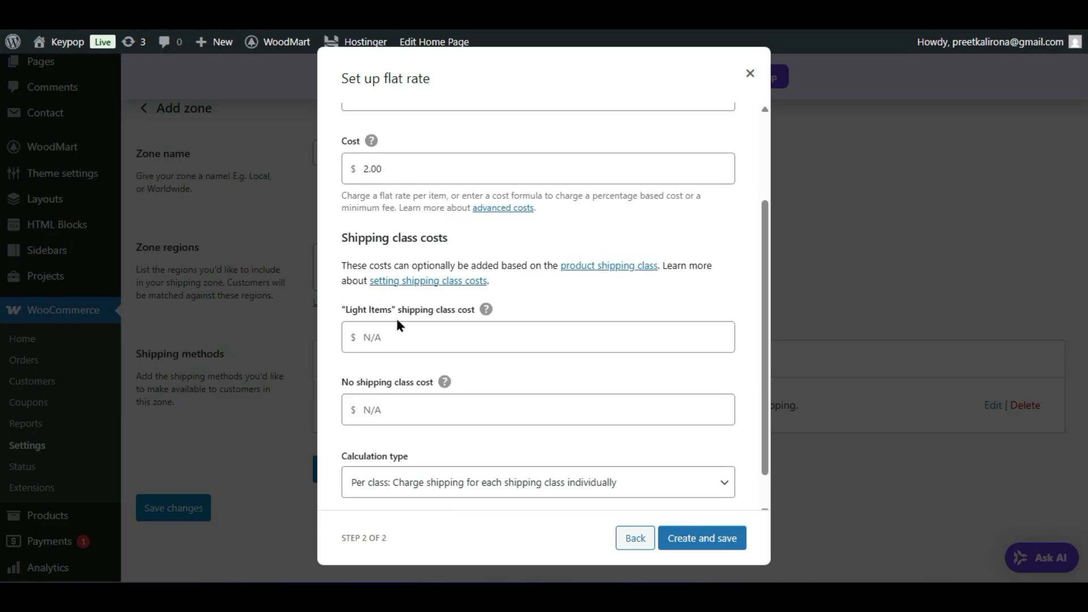
left_click(449, 325)
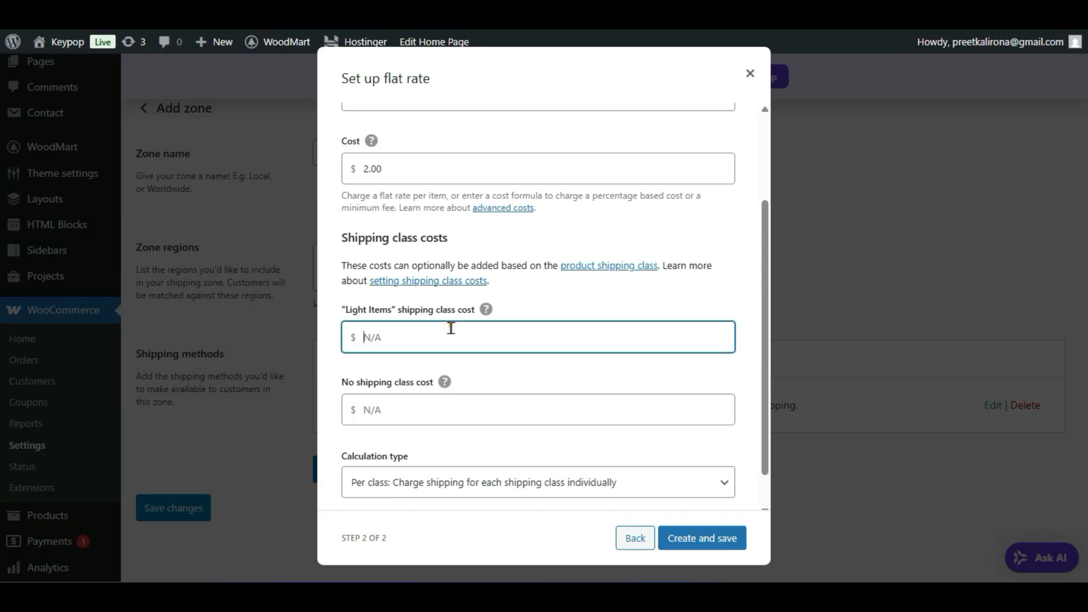
mouse_move(486, 310)
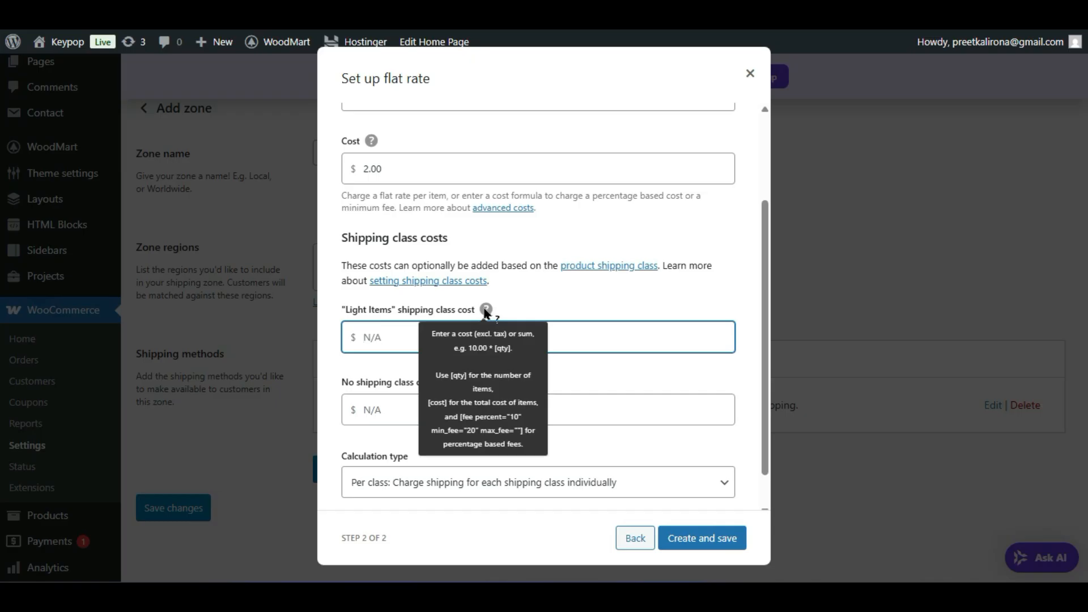
type("2")
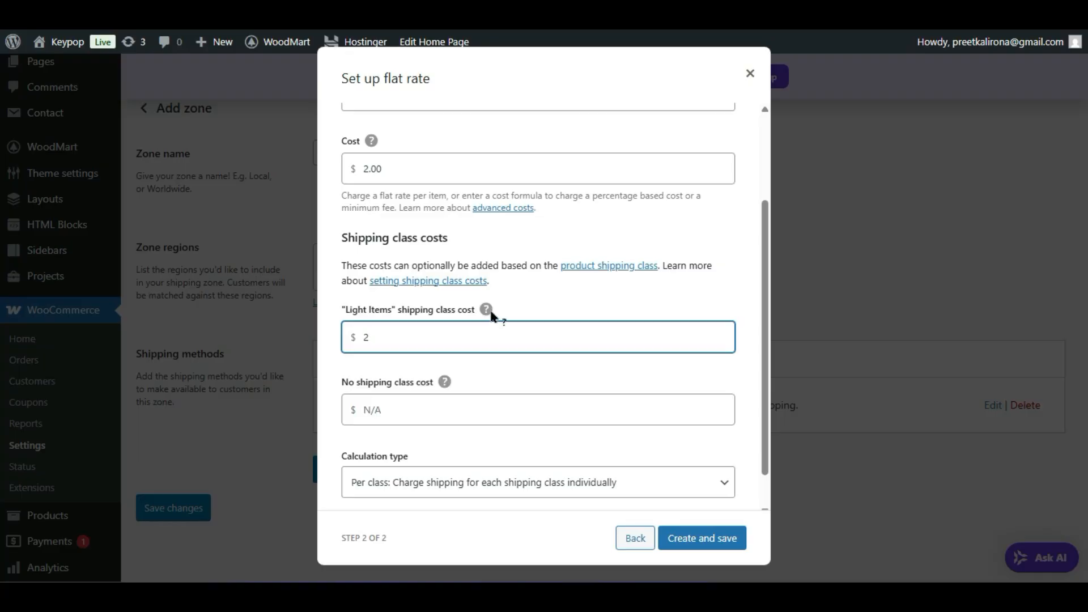
left_click(506, 355)
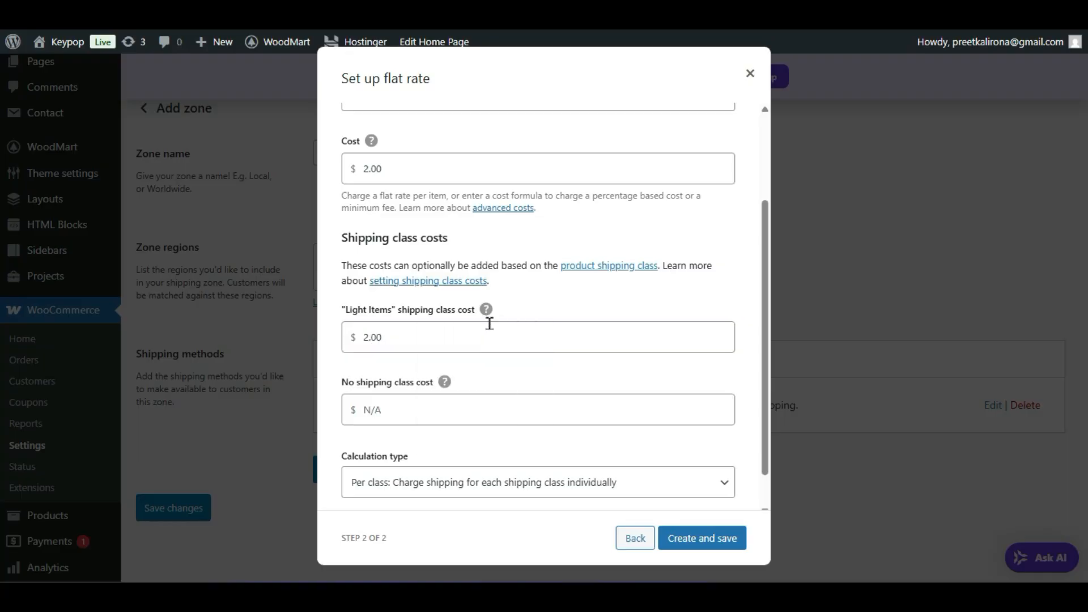
Step: Make the "Light Items" shipping class cost depend on quantity with the formula 2.00*[qty]
mouse_move(487, 310)
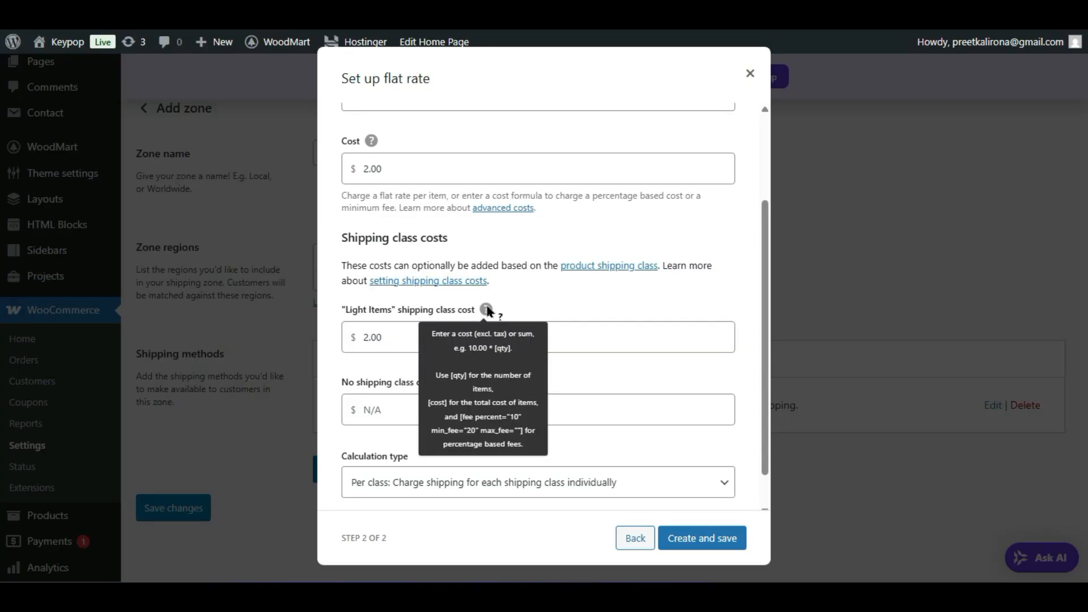
double_click(401, 342)
left_click(402, 343)
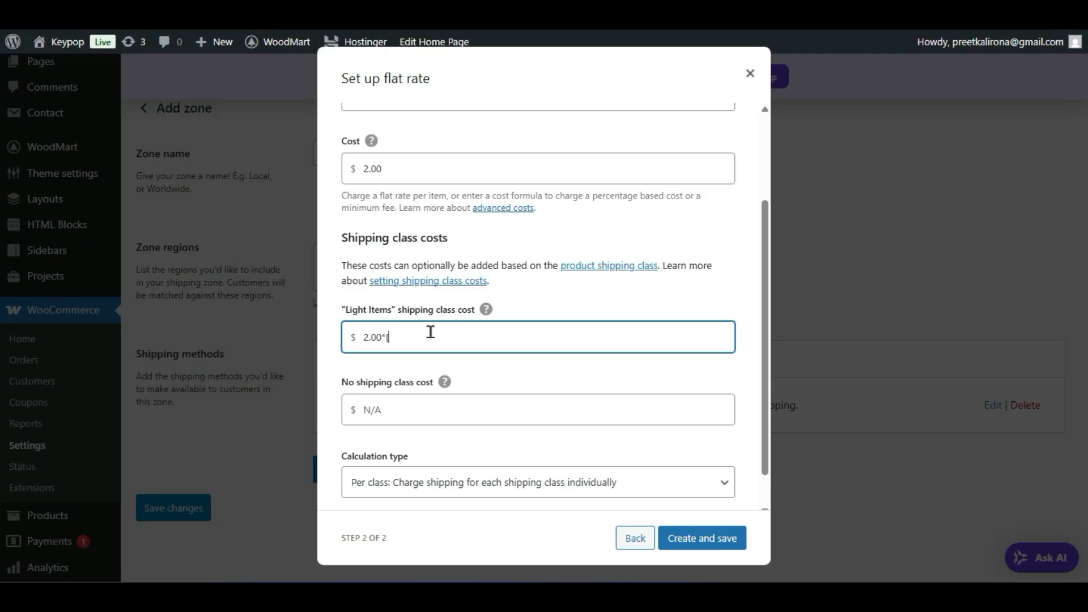
key("BackSpace")
type("[qty]")
mouse_move(485, 313)
triple_click(413, 339)
left_click(357, 371)
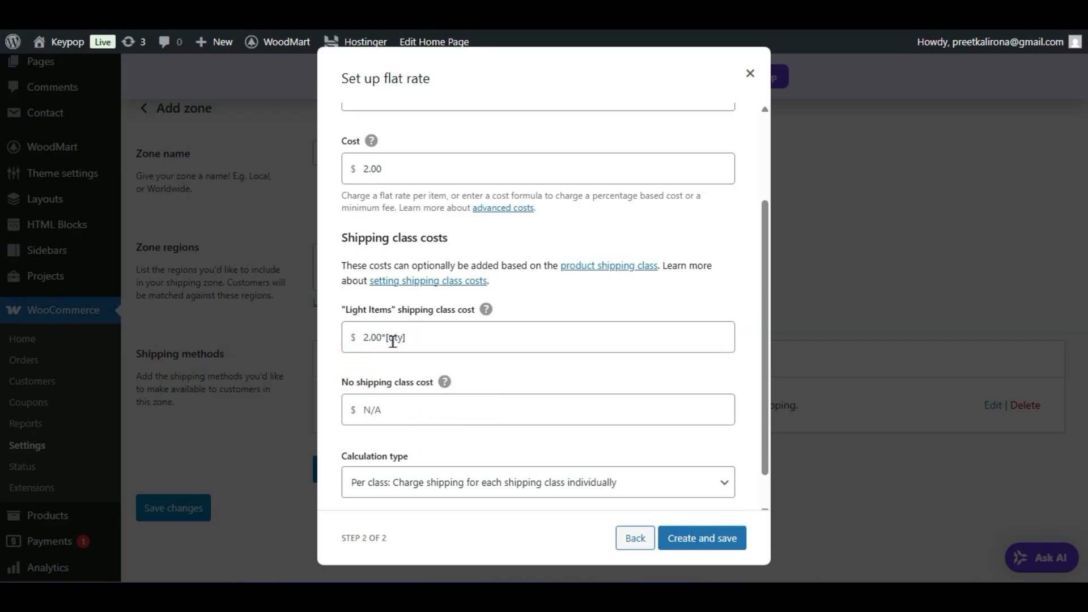
triple_click(433, 338)
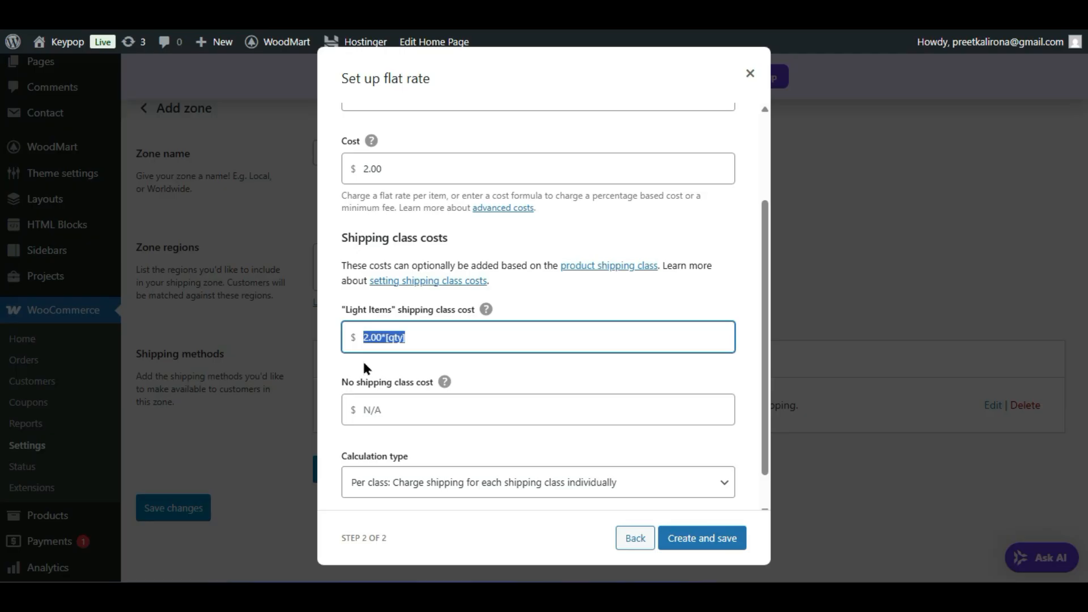
left_click(418, 341)
triple_click(423, 339)
left_click(396, 357)
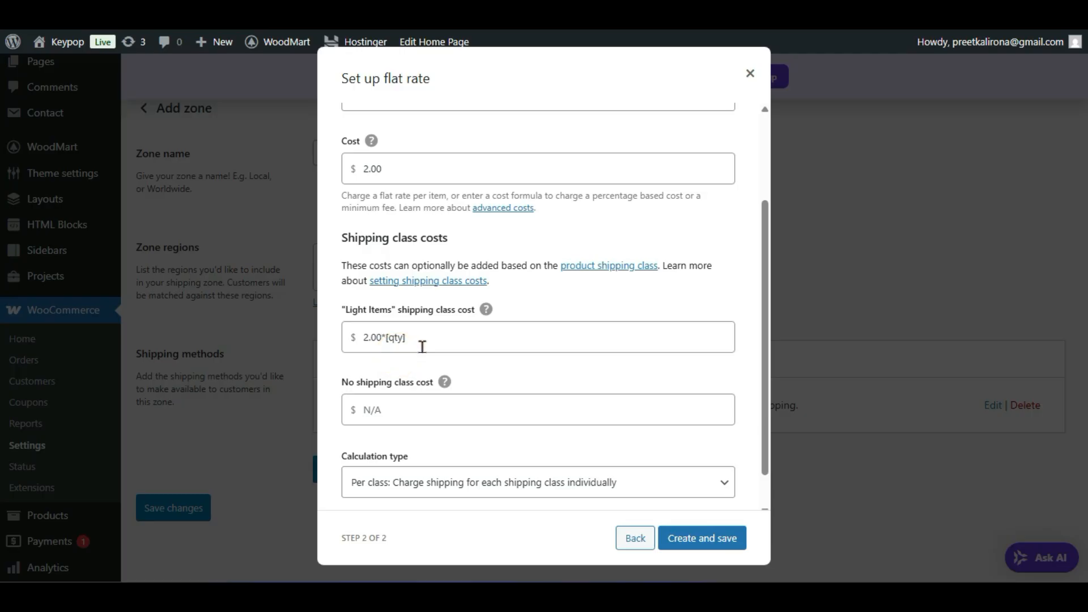
triple_click(420, 347)
left_click(376, 358)
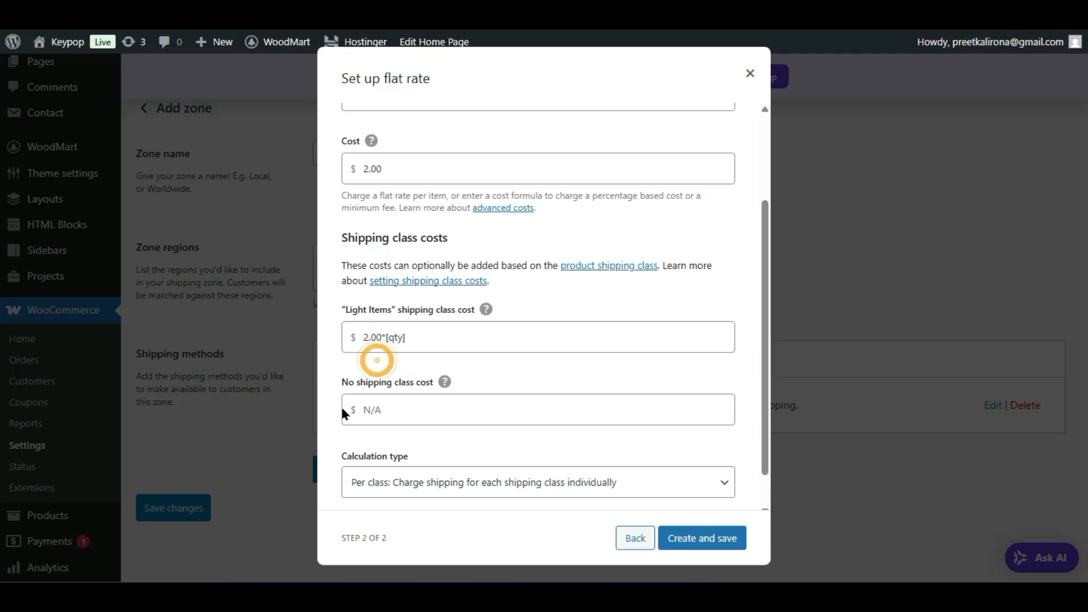
Step: Review the calculation types, choose "Per class: Charge shipping for each shipping class individually", and create the flat rate method
scroll(379, 409, "down", 1)
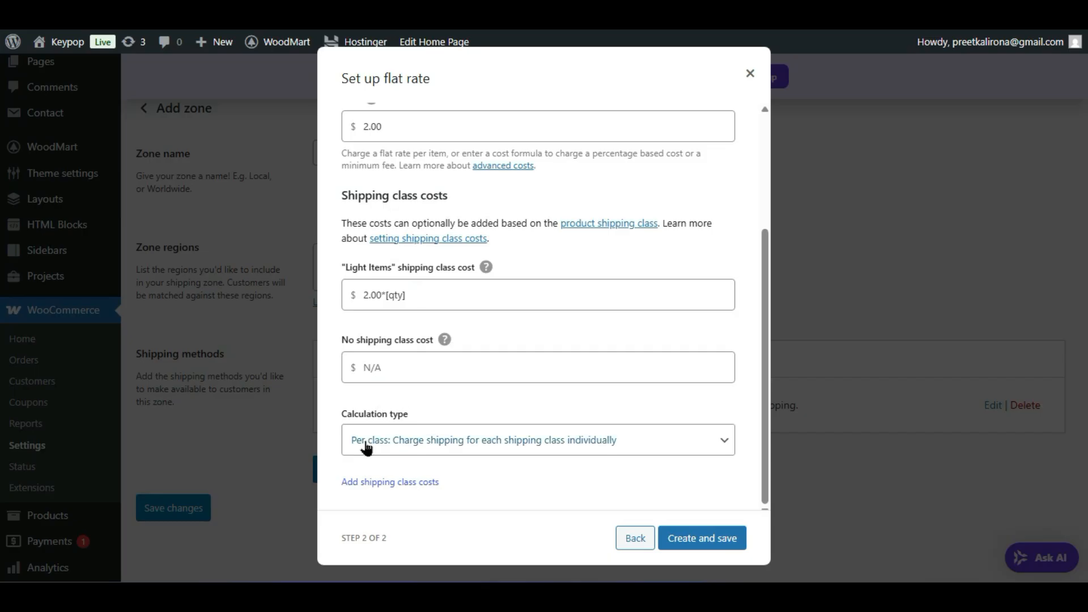
left_click(461, 439)
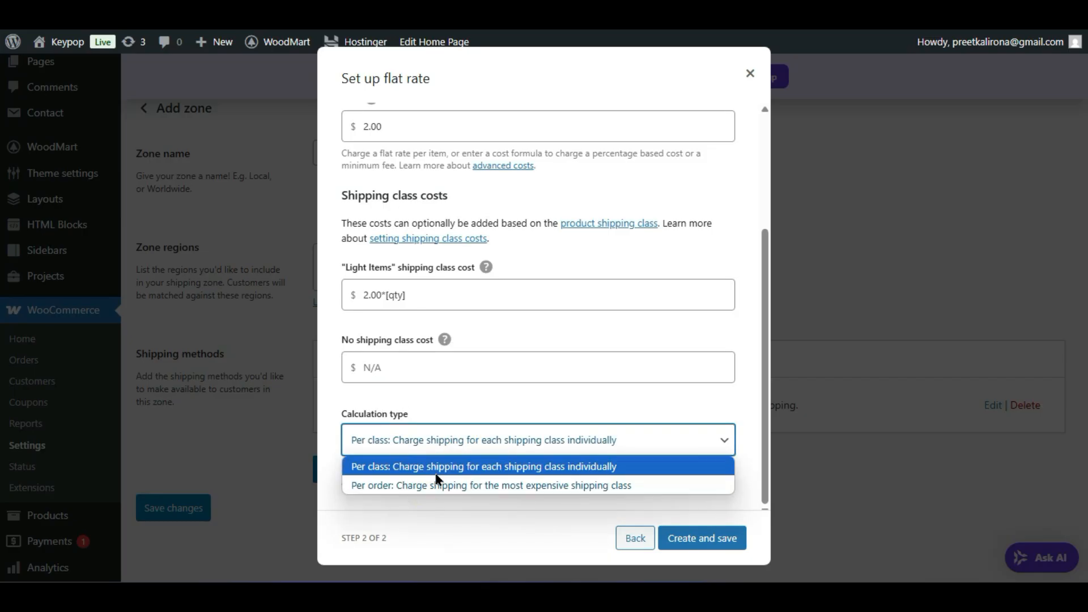
left_click(463, 487)
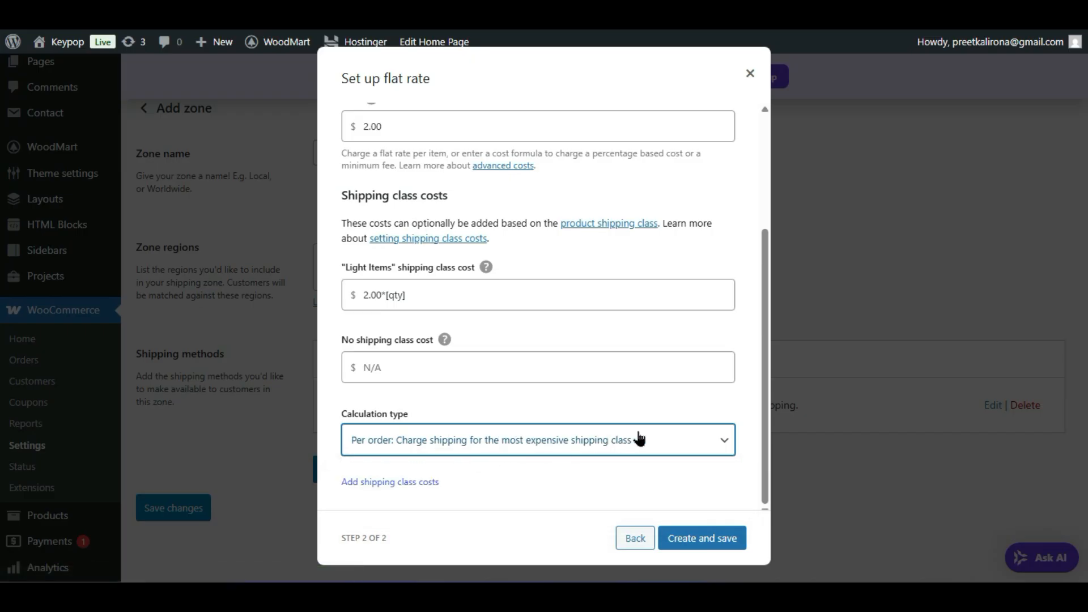
left_click(692, 440)
left_click(651, 466)
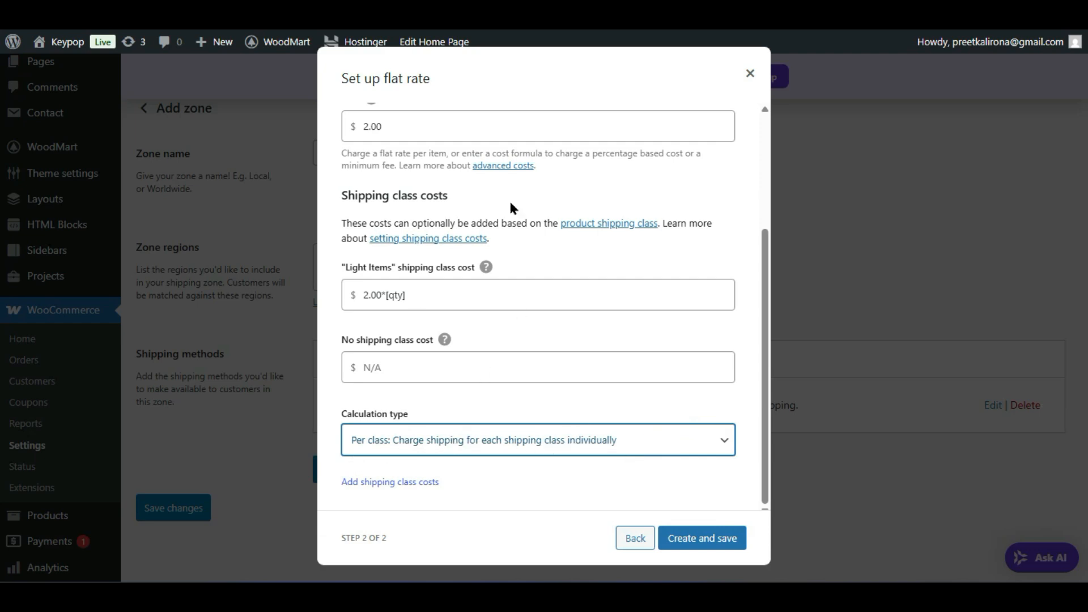
left_click(698, 547)
Step: Rename the Asia Zone's second flat rate method as "Economy (Light Items)" and save it
scroll(415, 409, "down", 2)
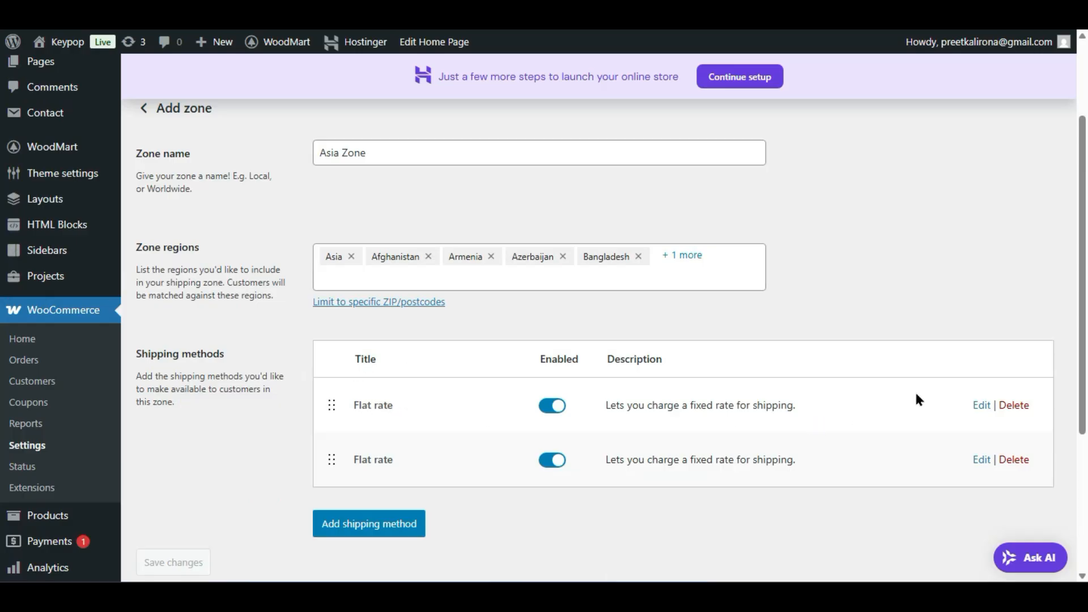
left_click(982, 459)
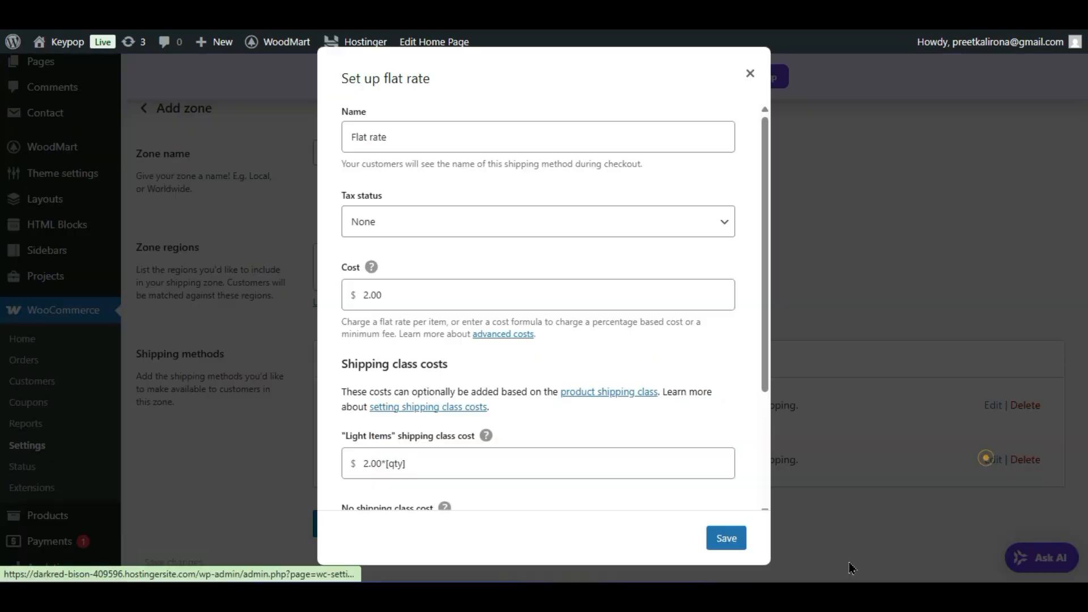
left_click_drag(422, 136, 352, 130)
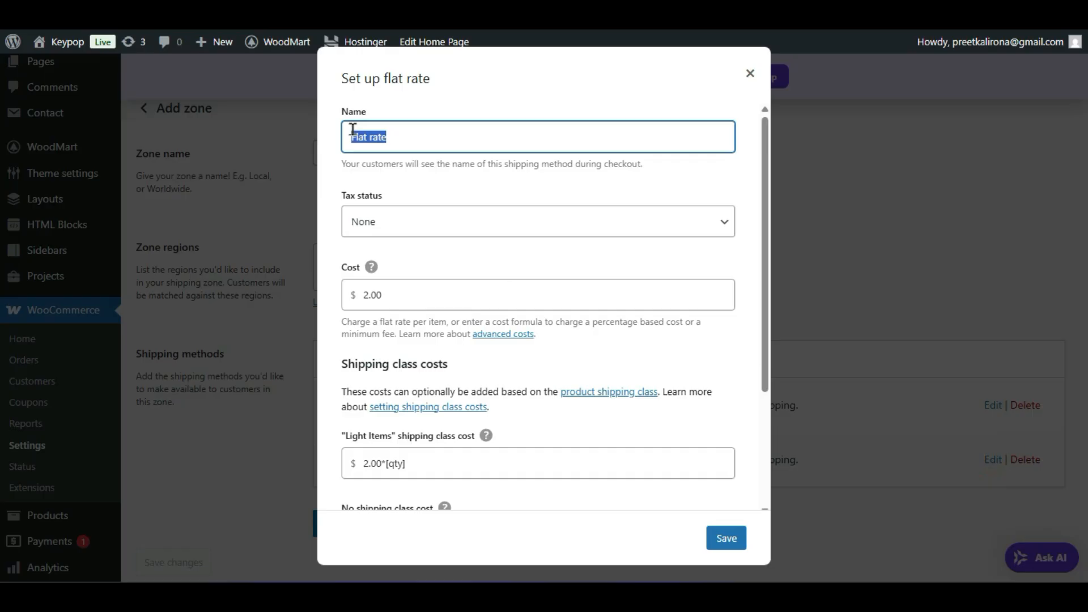
key("BackSpace")
type("Econo")
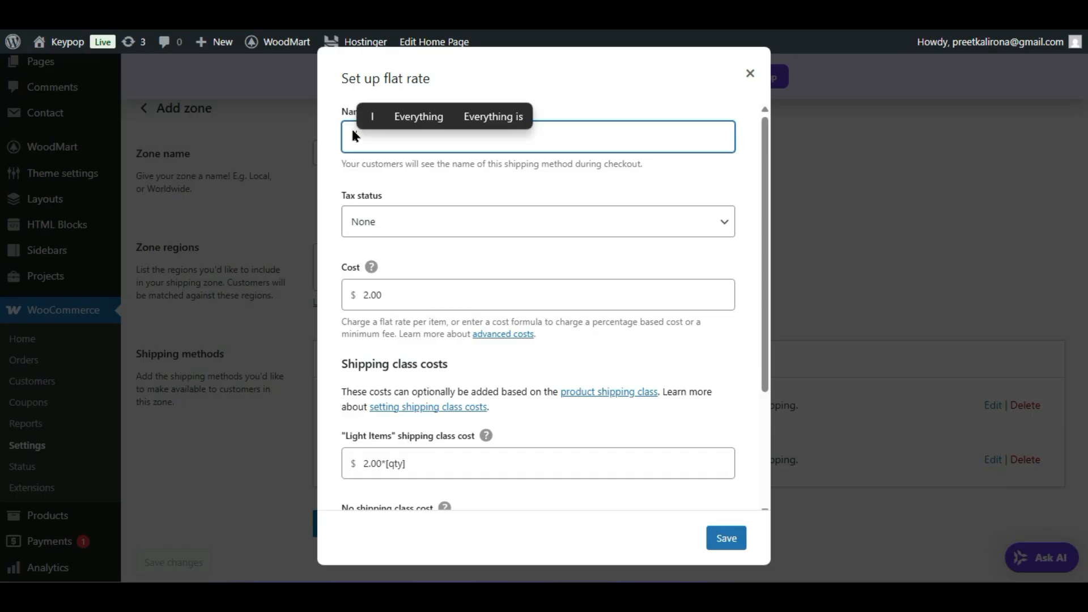
type("my ")
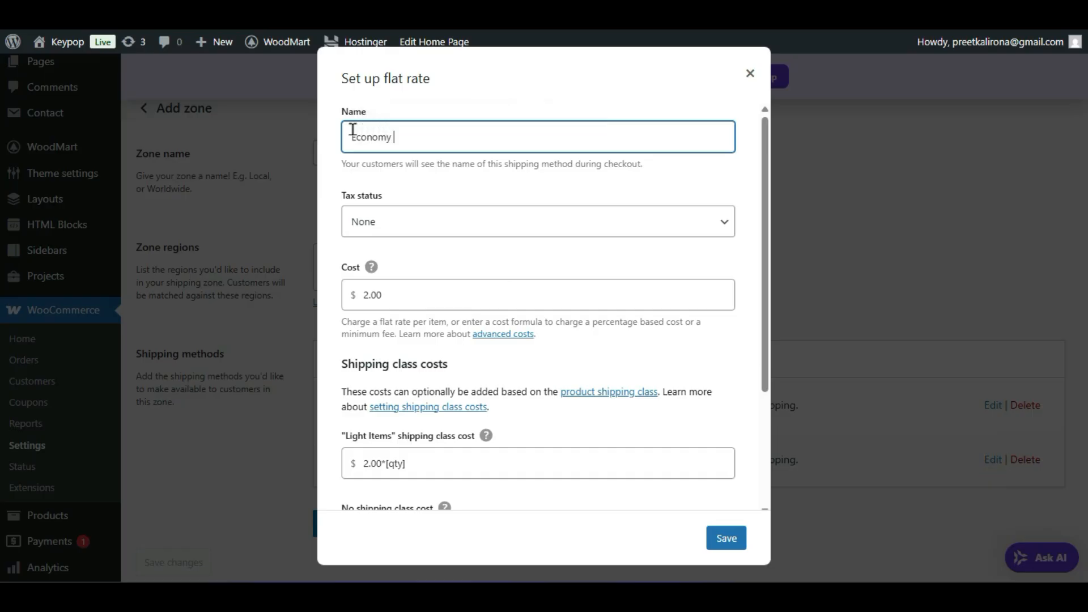
type("(Ligh")
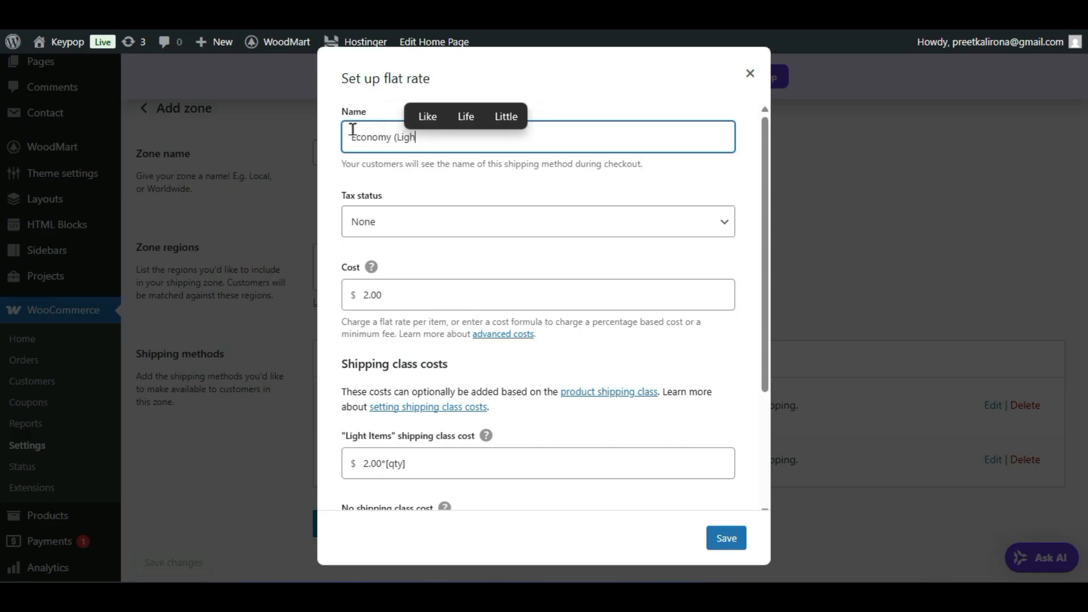
type("t Items)")
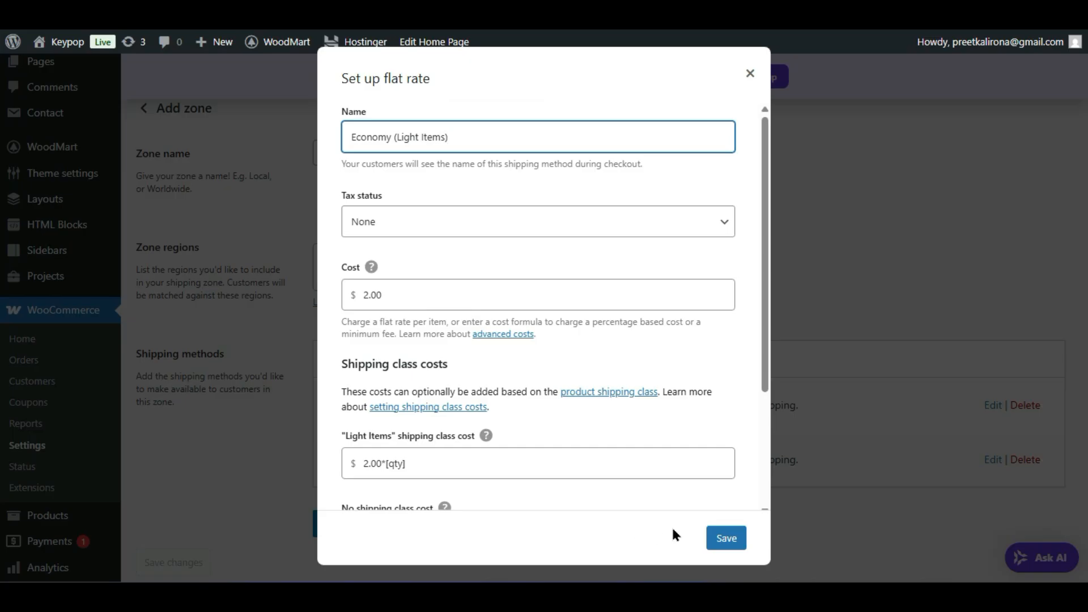
left_click(725, 538)
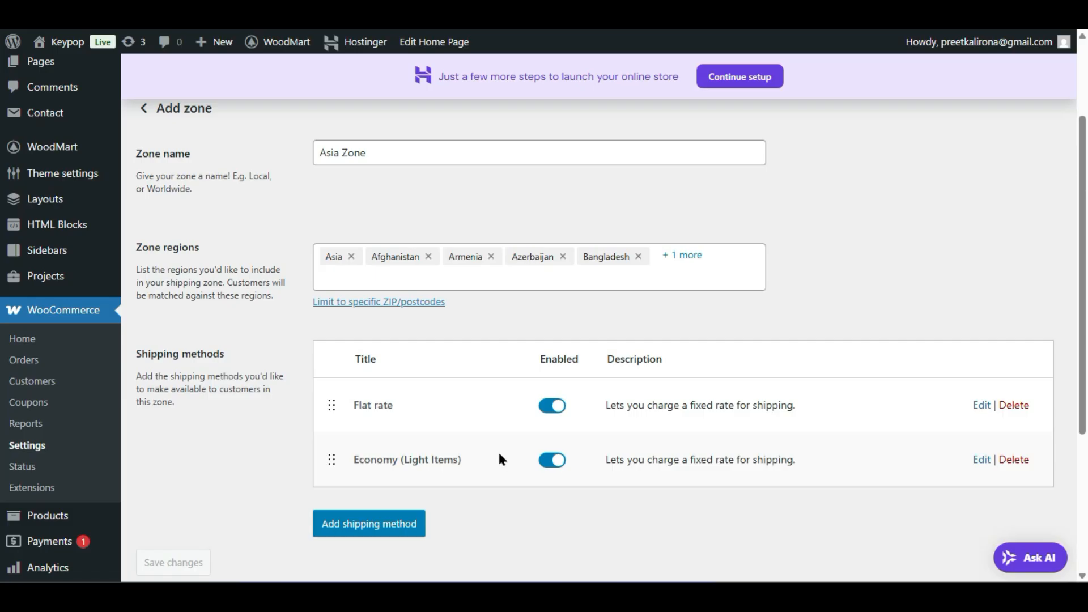
Step: Review the cost, shipping class costs and calculation type of the zone's first flat rate, then close it without changes
scroll(498, 448, "down", 2)
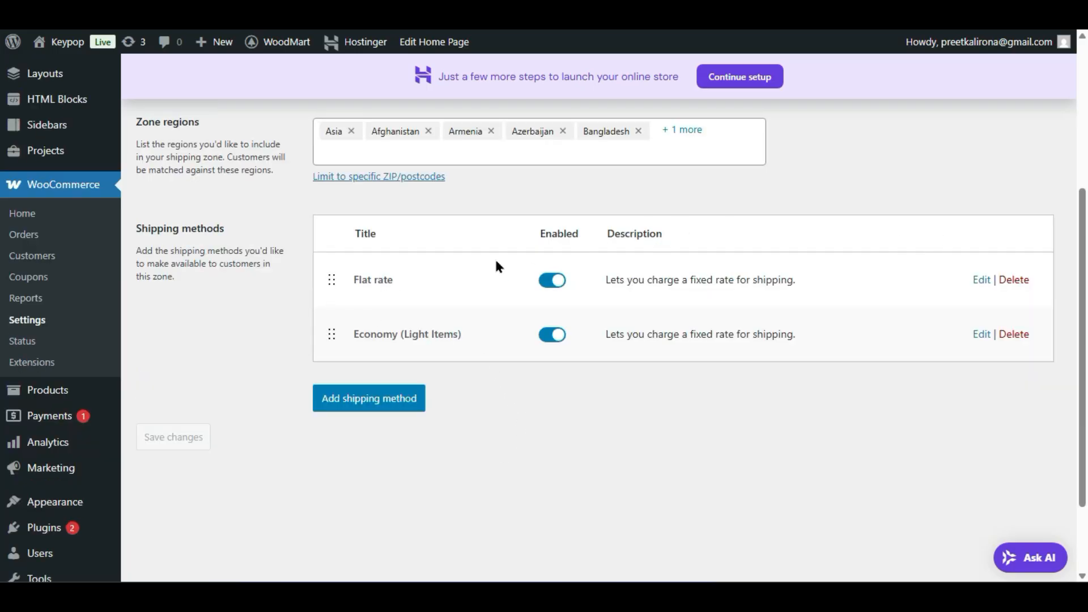
left_click(979, 275)
scroll(571, 397, "down", 2)
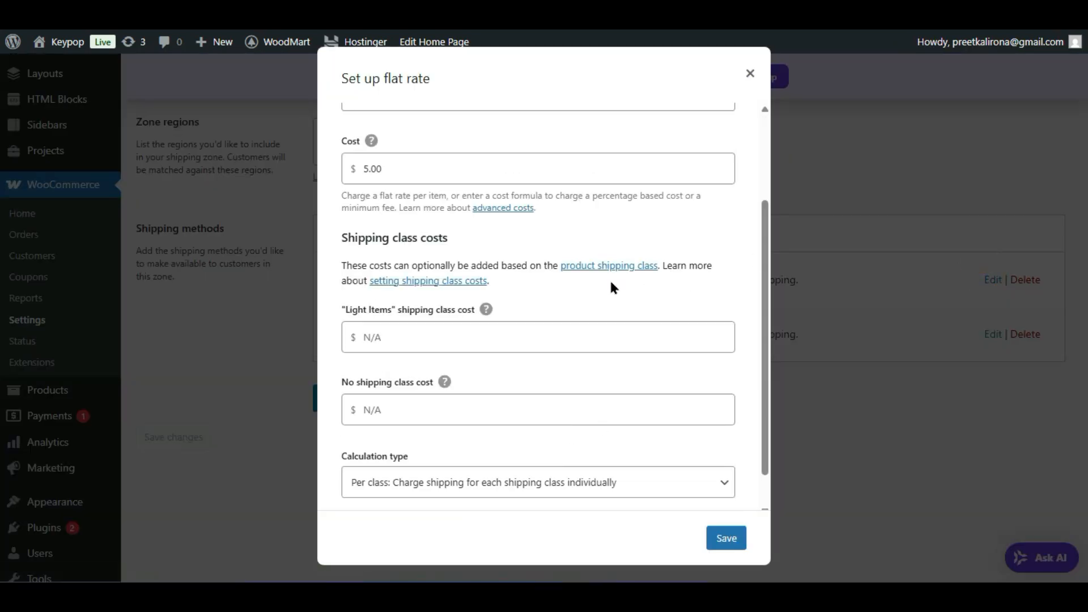
scroll(608, 283, "up", 2)
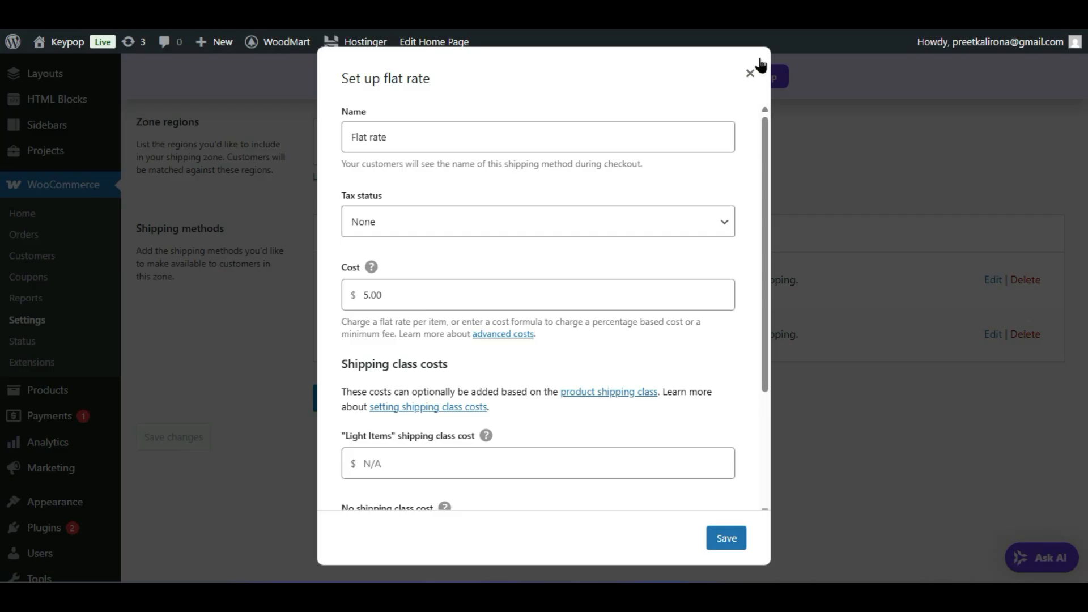
scroll(674, 181, "down", 3)
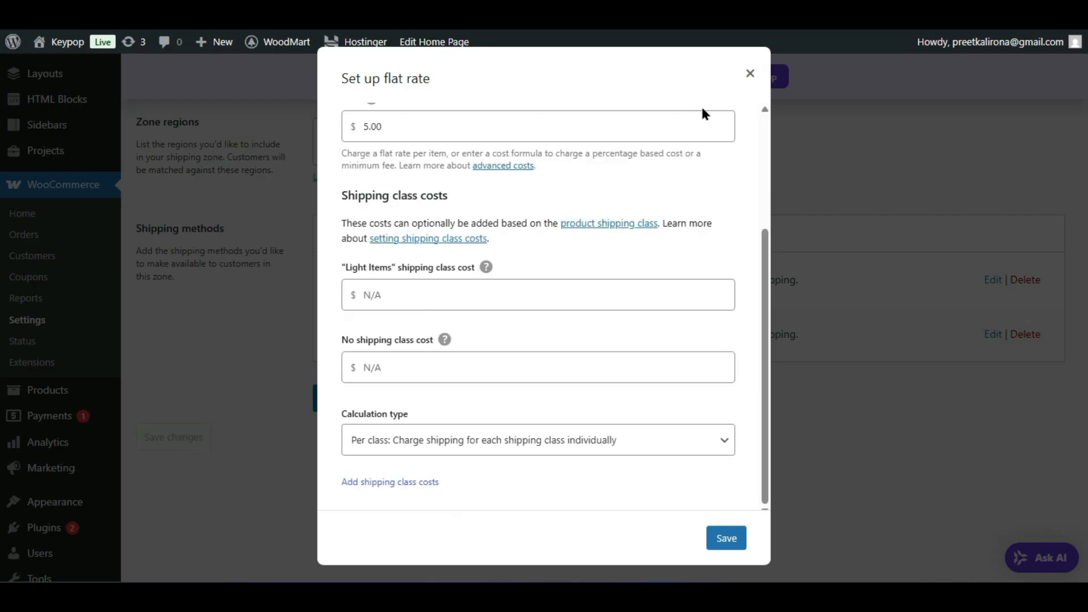
left_click(749, 73)
Step: Review the Asia Zone's name, regions and list of shipping methods
scroll(583, 312, "up", 2)
scroll(578, 315, "down", 2)
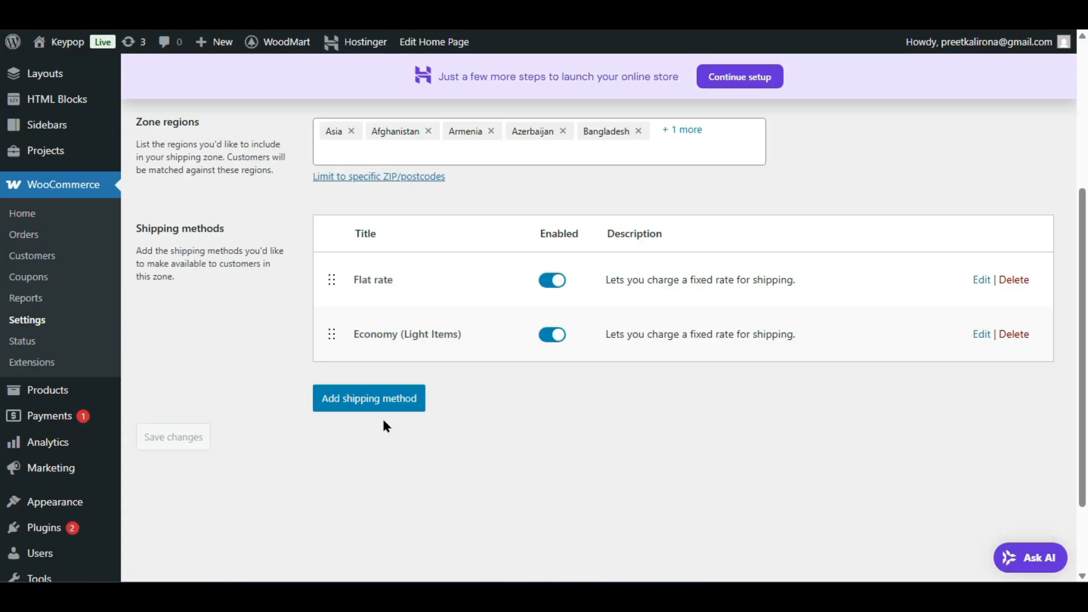
scroll(385, 425, "up", 2)
scroll(385, 425, "down", 2)
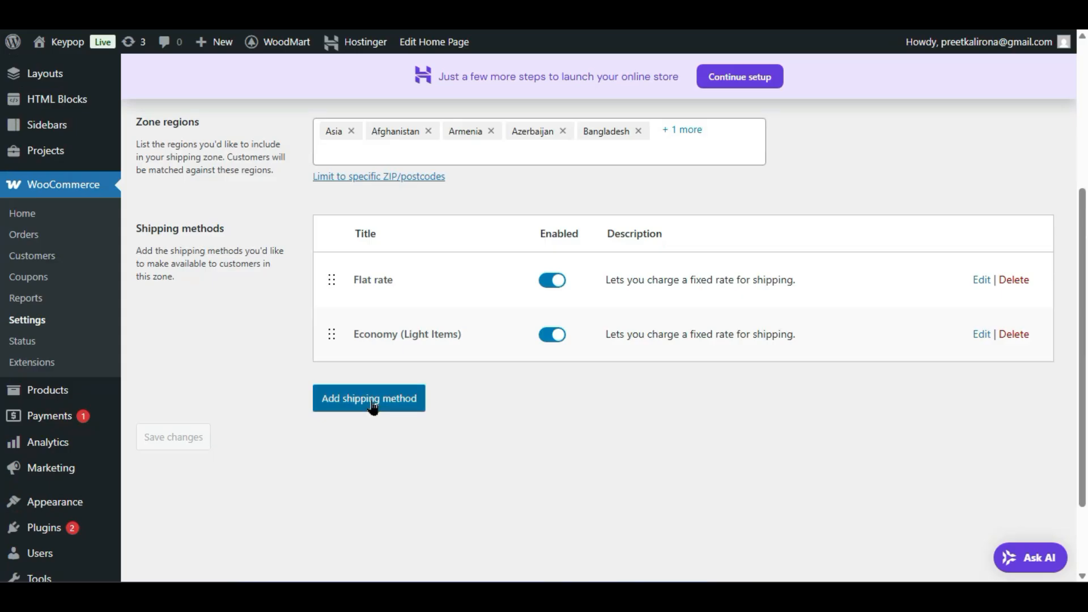
scroll(373, 407, "up", 5)
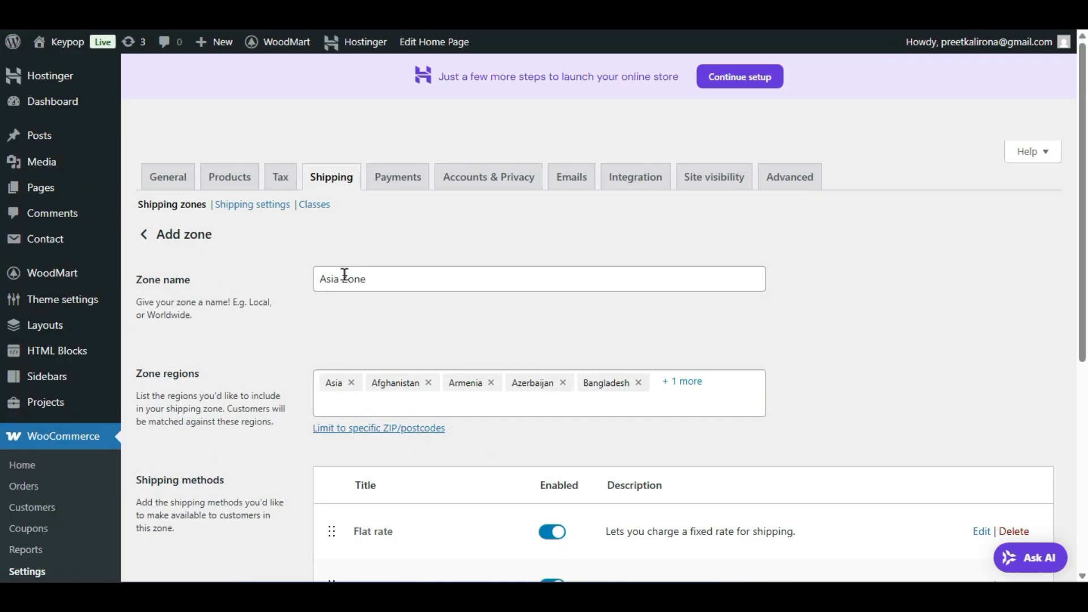
scroll(327, 380, "down", 2)
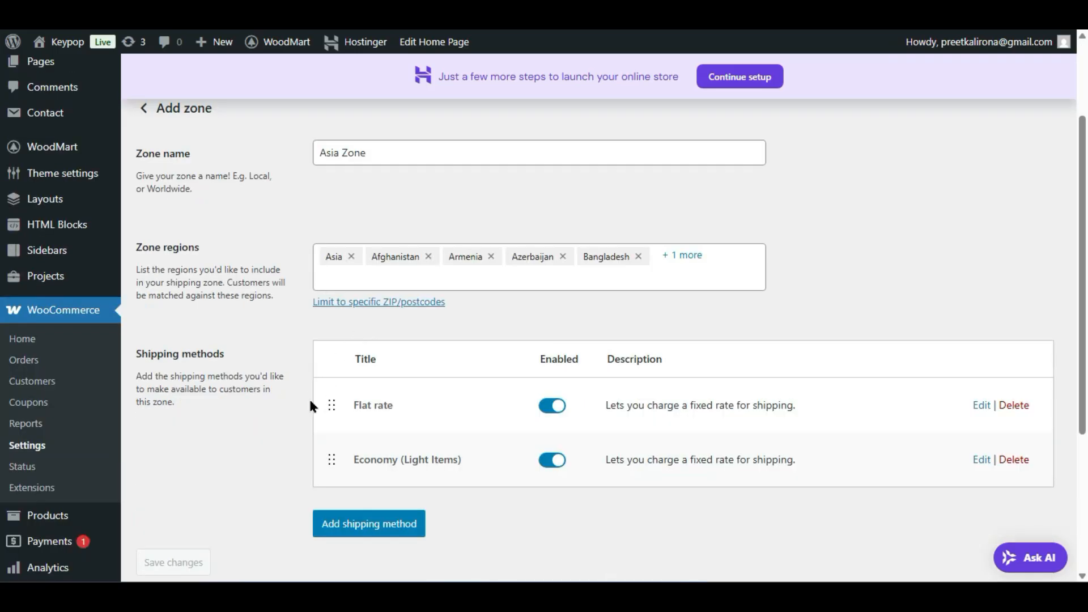
scroll(301, 404, "up", 2)
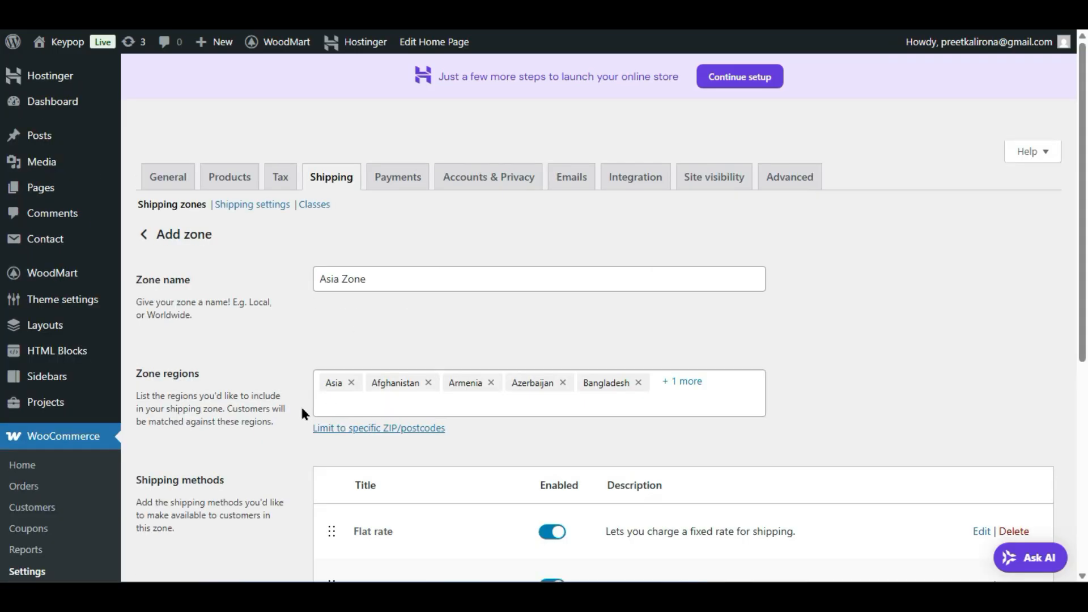
scroll(237, 283, "down", 6)
scroll(237, 290, "up", 4)
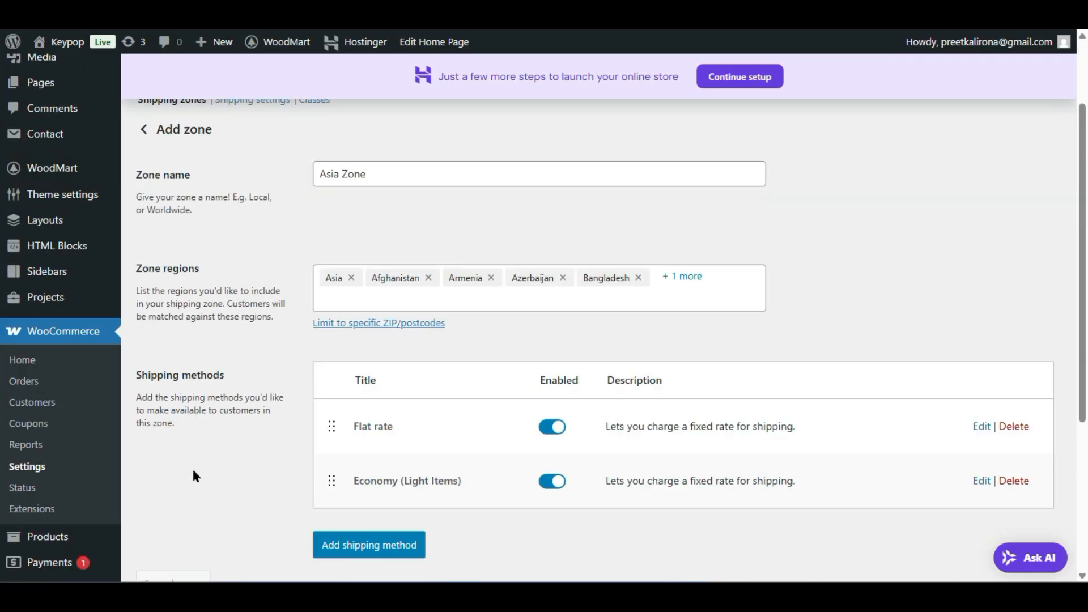
scroll(280, 399, "up", 2)
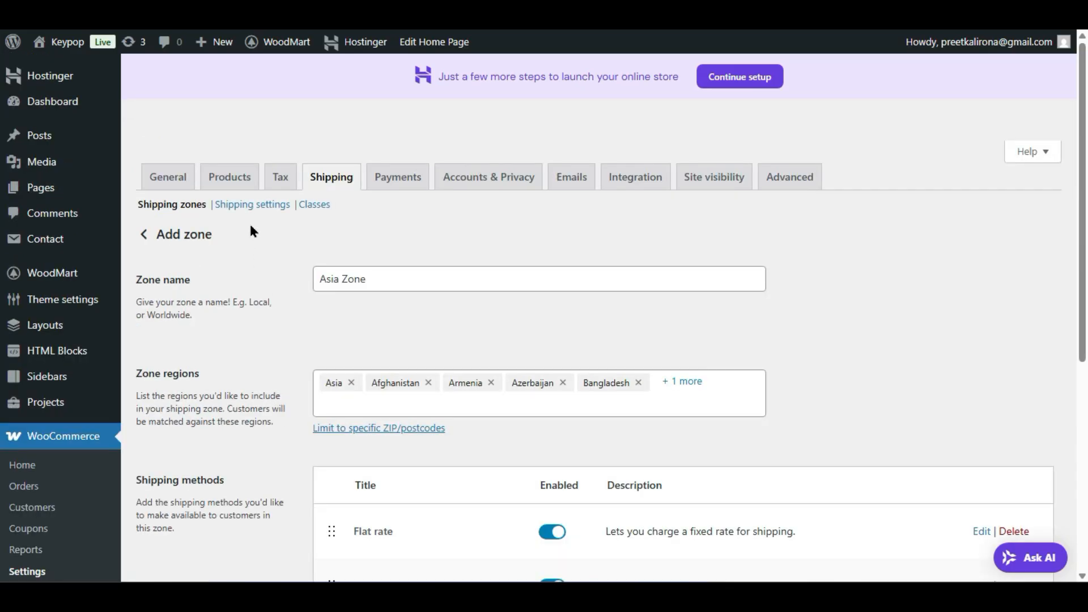
Step: Return to the shipping zones list to check its zones and open the general shipping settings
left_click(149, 235)
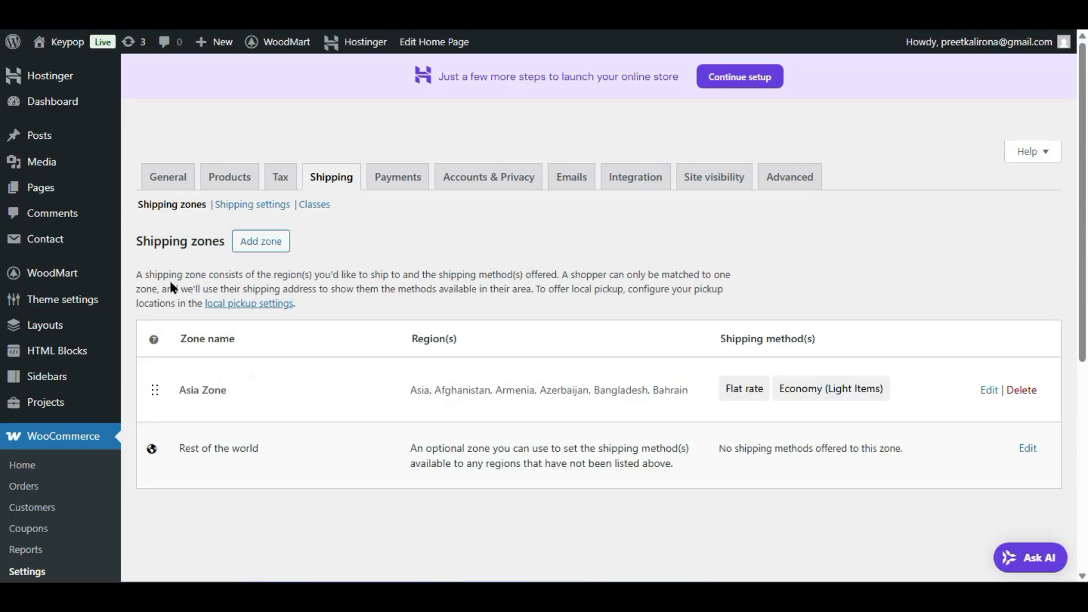
scroll(275, 404, "down", 2)
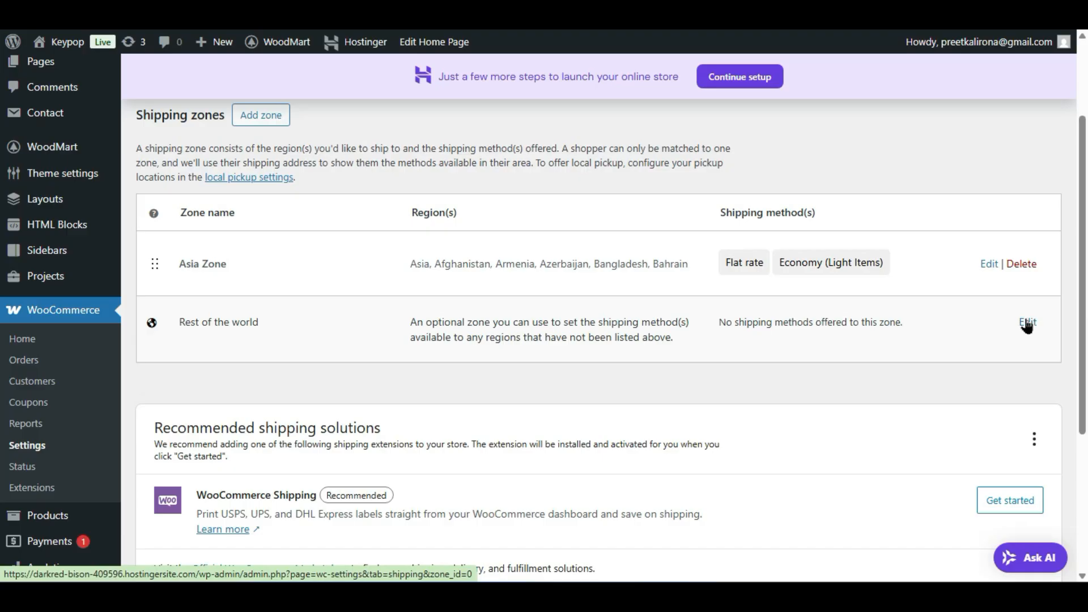
scroll(1025, 323, "up", 2)
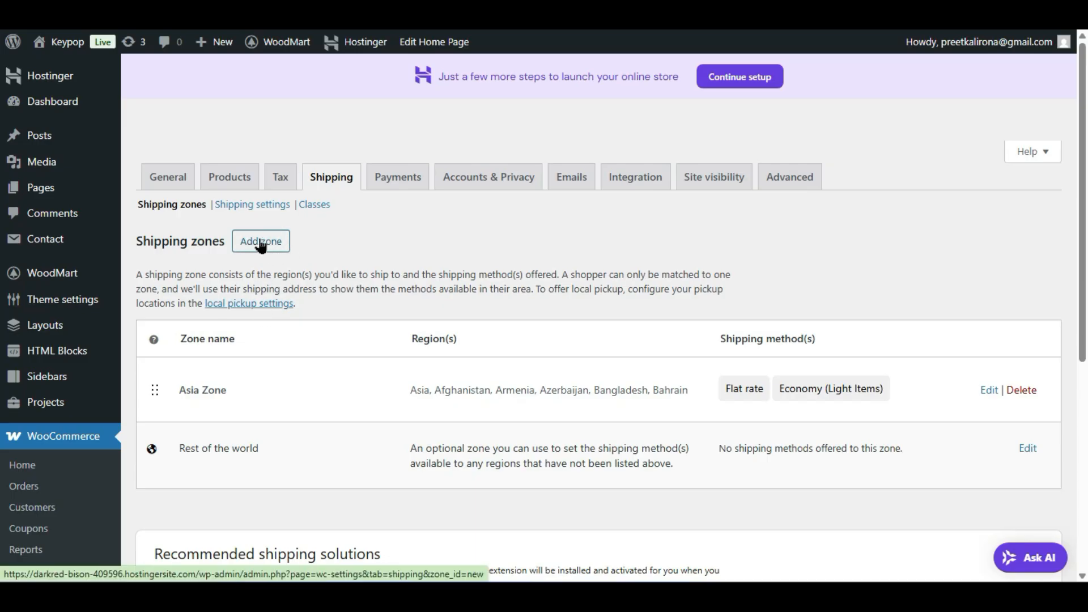
left_click(257, 207)
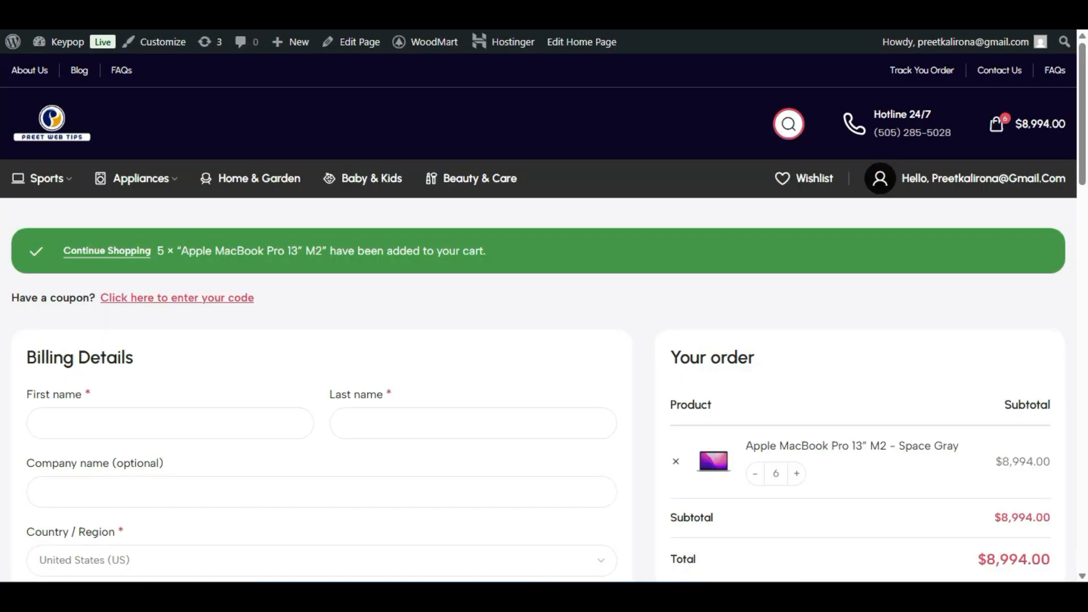
Step: Review the billing details form on the store's checkout page and set its state to Arizona
scroll(308, 333, "down", 6)
scroll(309, 334, "up", 4)
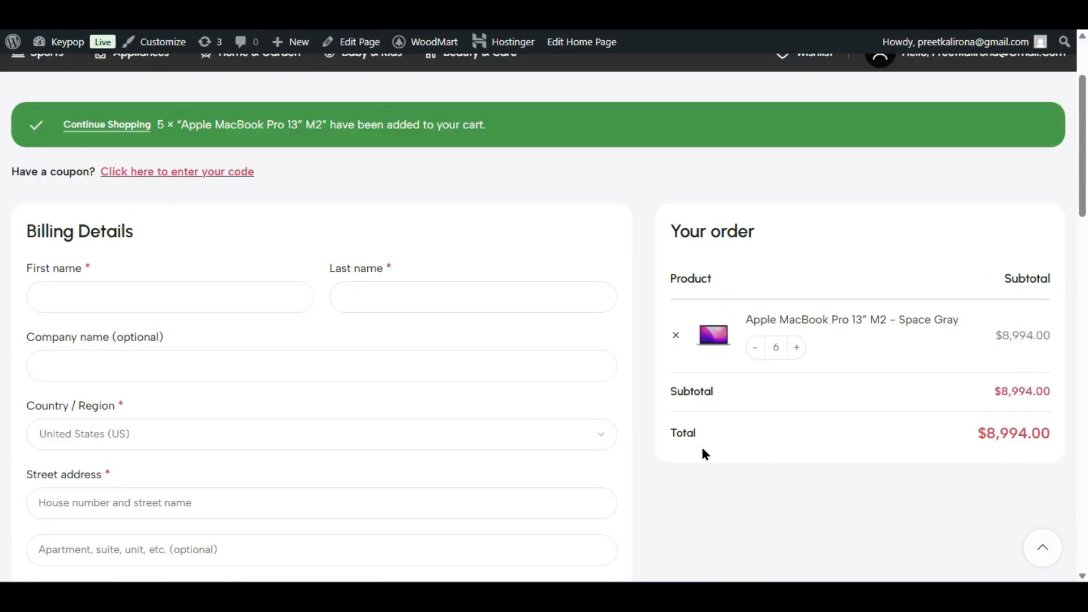
scroll(708, 450, "down", 5)
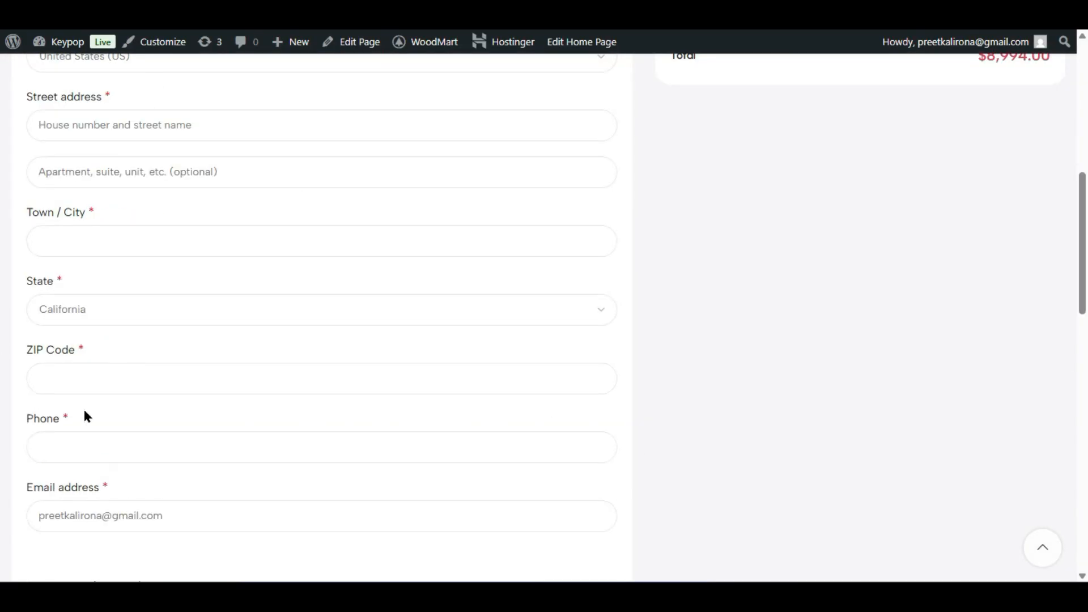
scroll(83, 410, "down", 2)
scroll(119, 441, "up", 4)
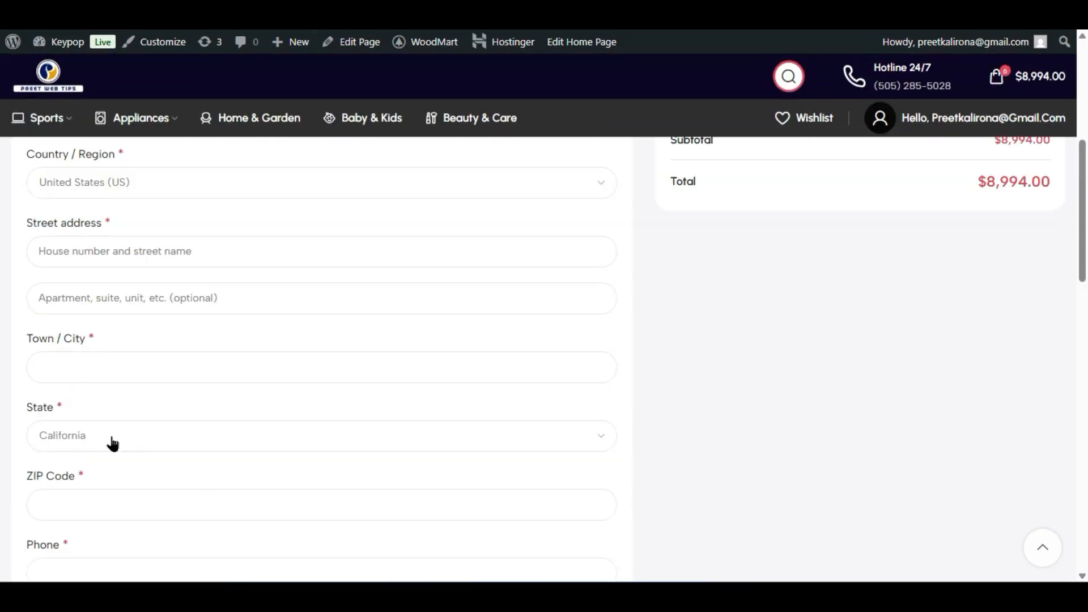
left_click(111, 436)
left_click(116, 343)
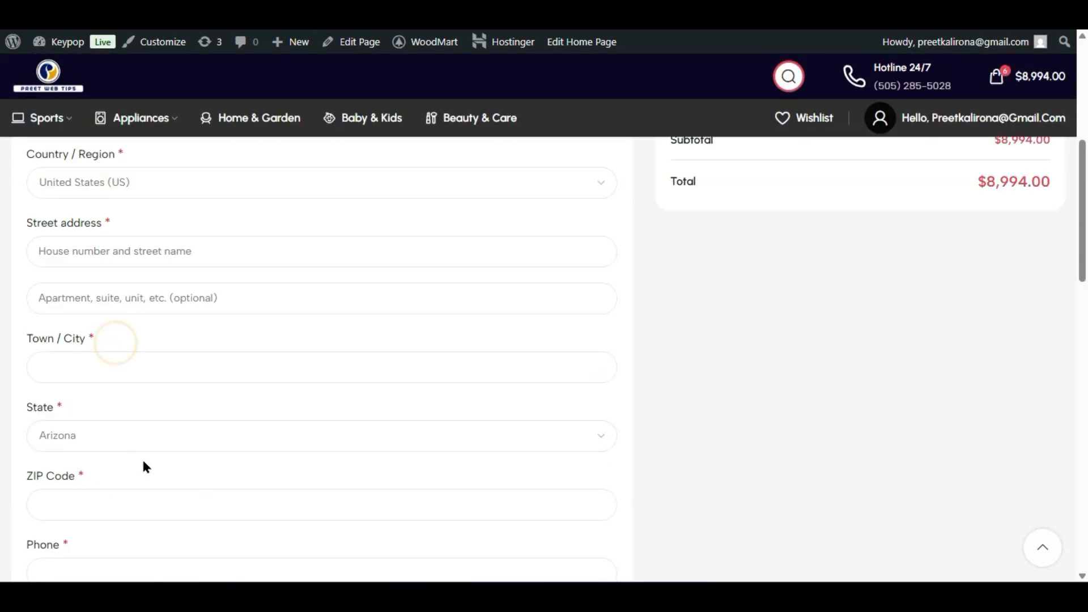
scroll(1065, 513, "up", 4)
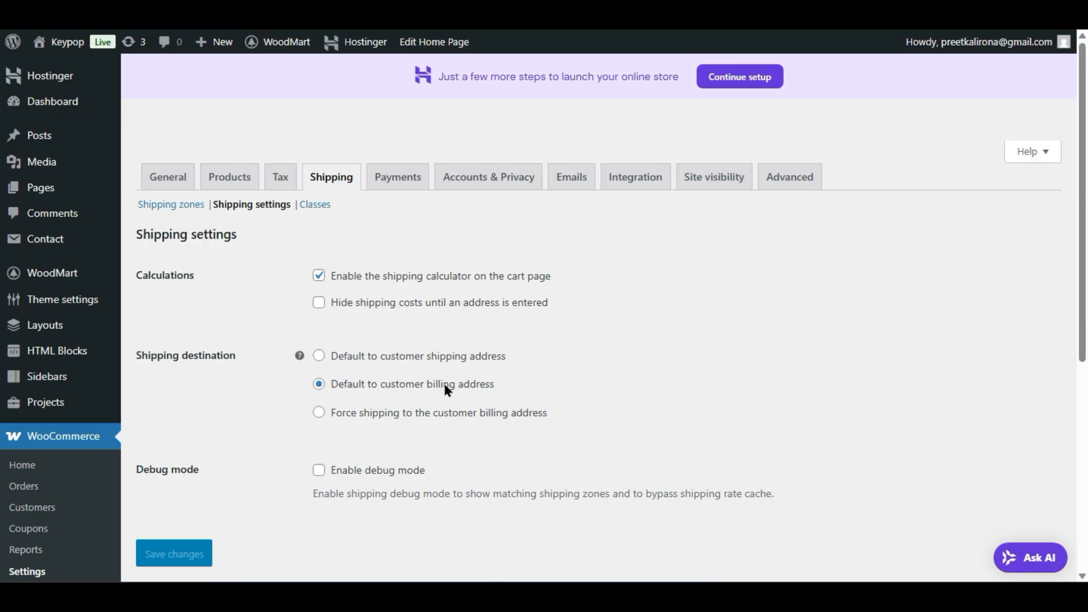
Step: Review the calculation, destination and debug options in the shipping settings, then open the shipping classes
scroll(319, 406, "down", 2)
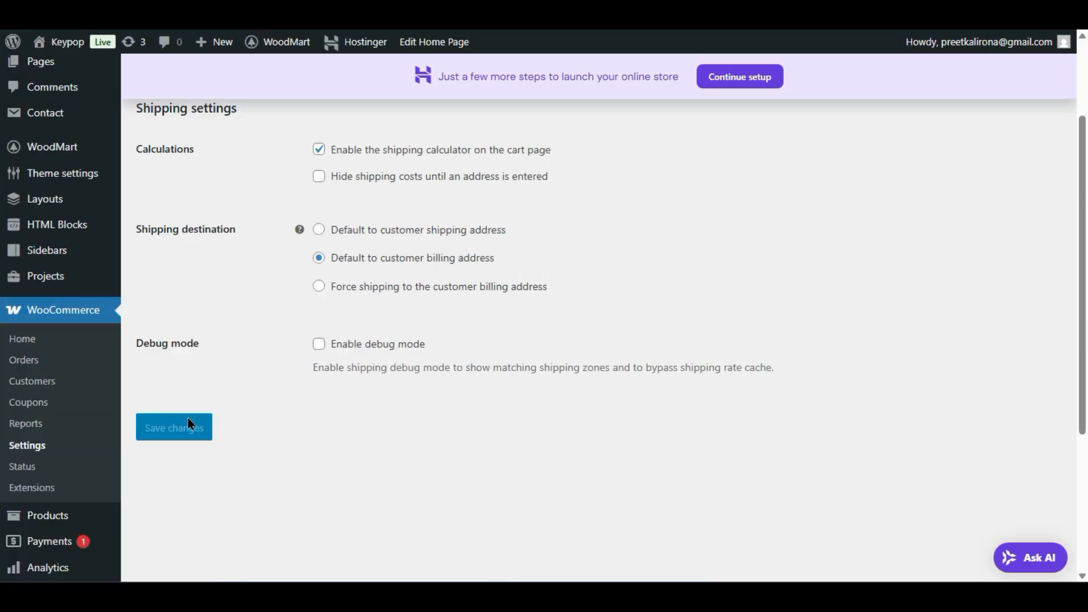
scroll(192, 422, "up", 2)
left_click(315, 205)
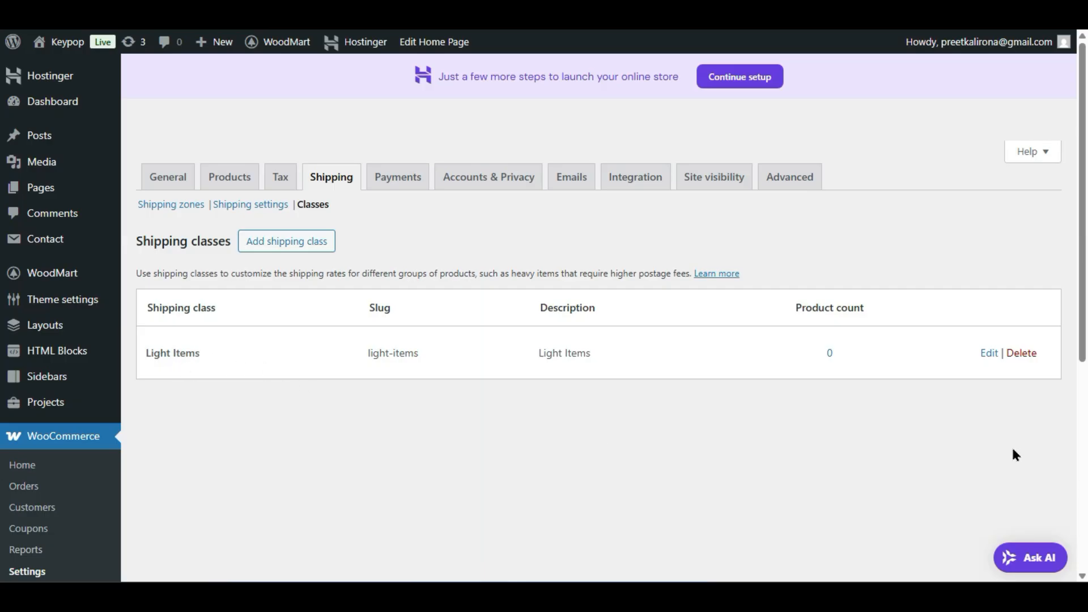
Step: Change the "Light Items" shipping class description to "Light Items up to 1kg" and save it
left_click(991, 355)
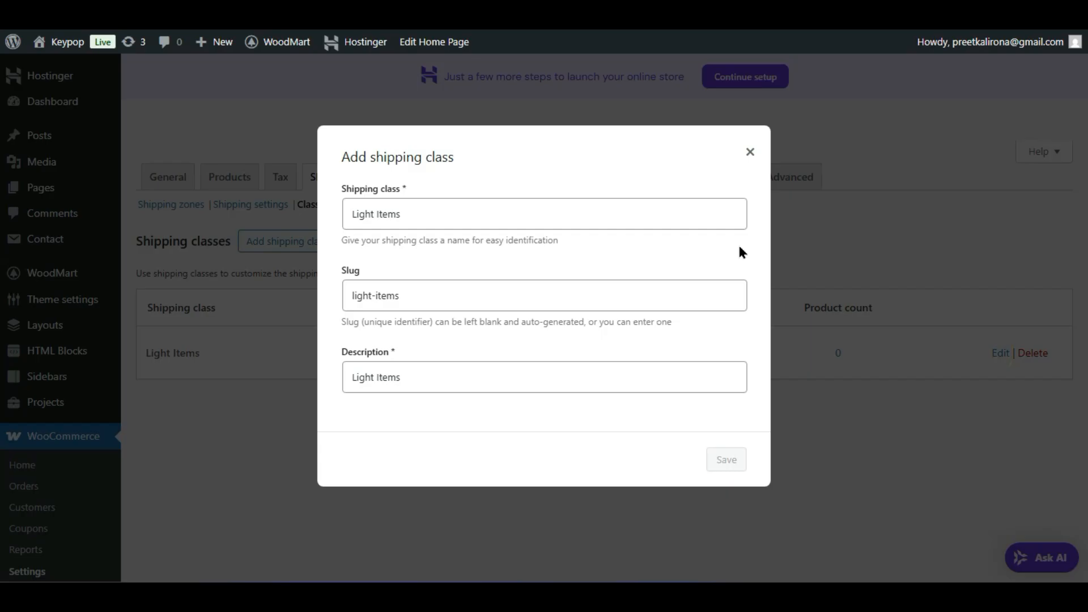
left_click(442, 380)
triple_click(445, 380)
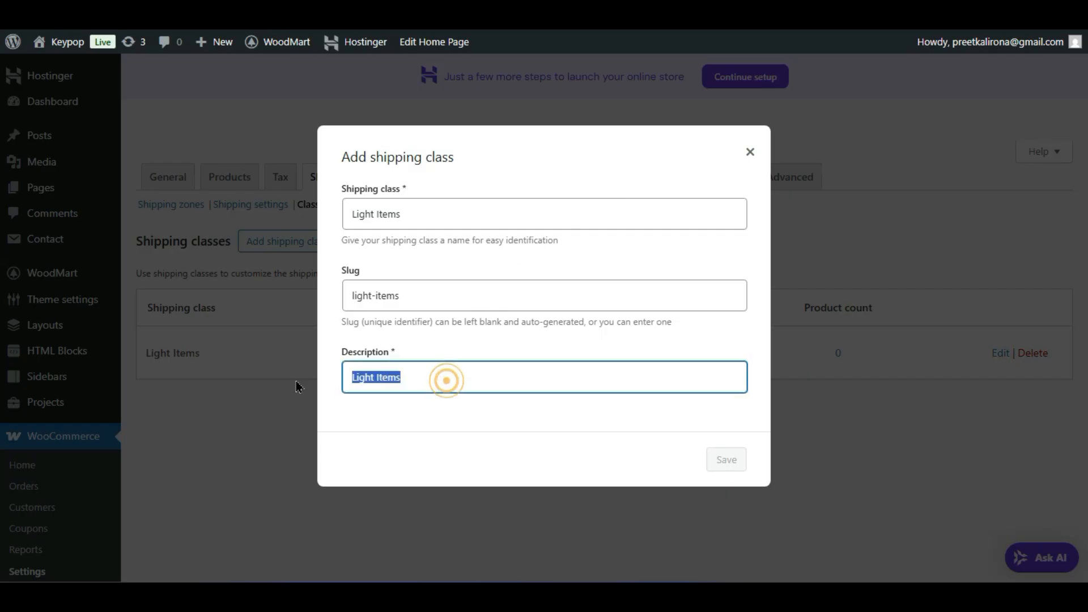
left_click(413, 418)
left_click(416, 380)
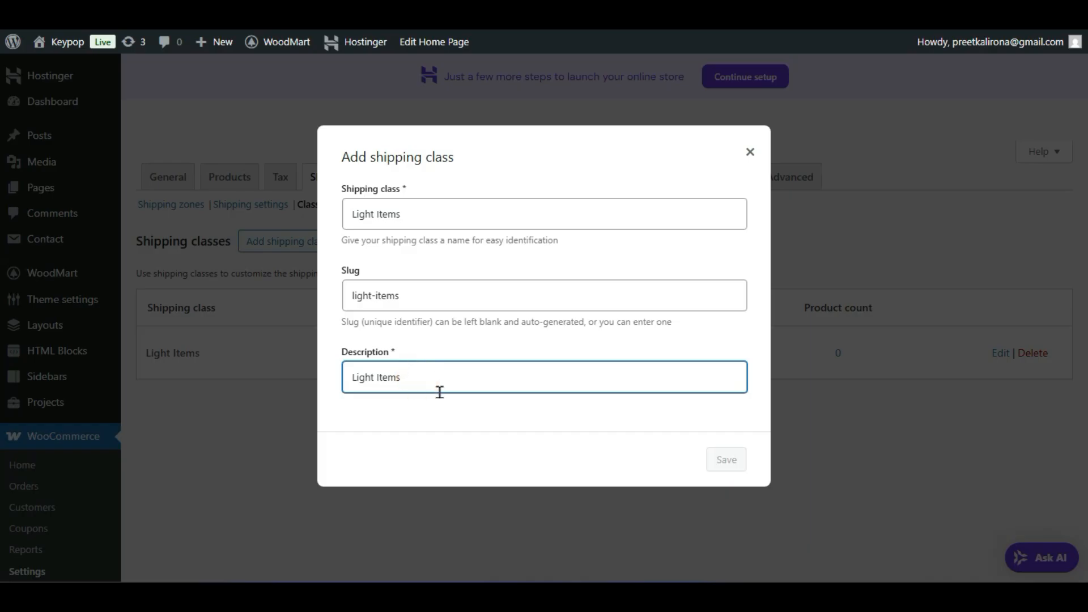
type("up")
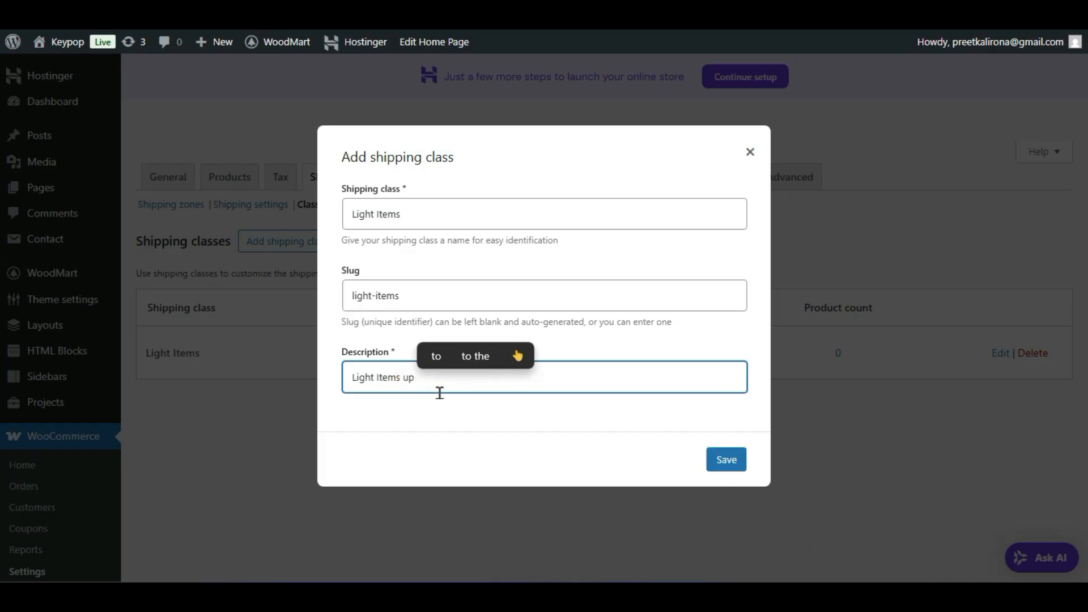
type(" to 1kg")
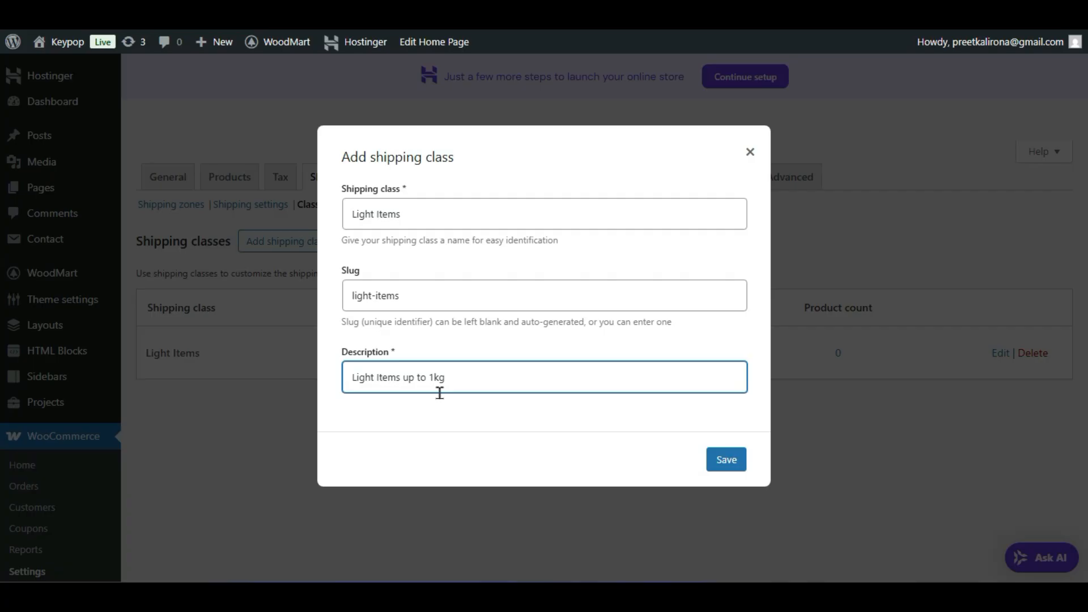
left_click(454, 432)
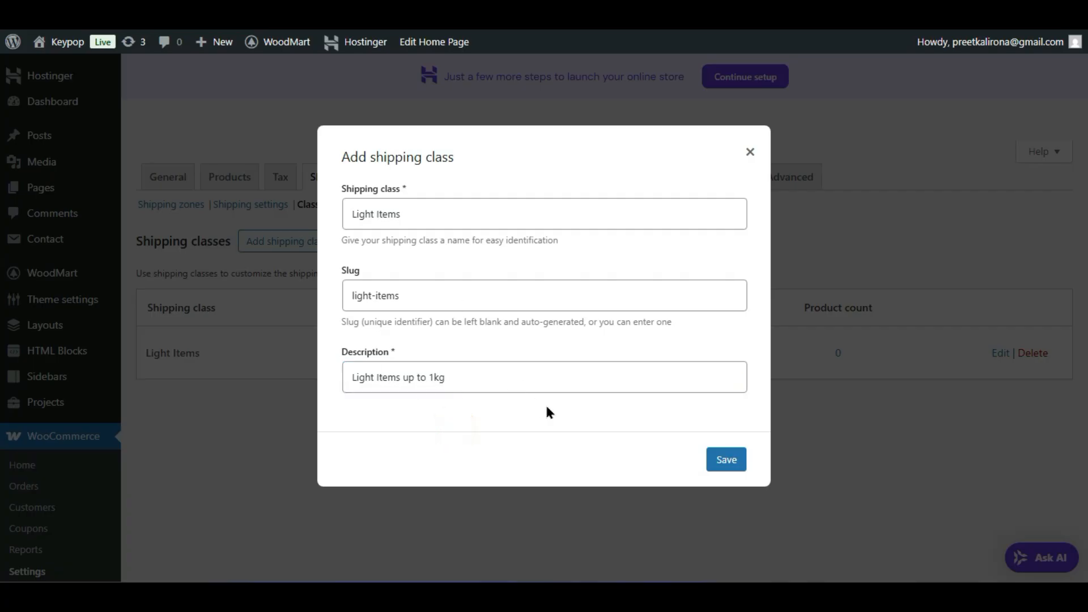
left_click(726, 458)
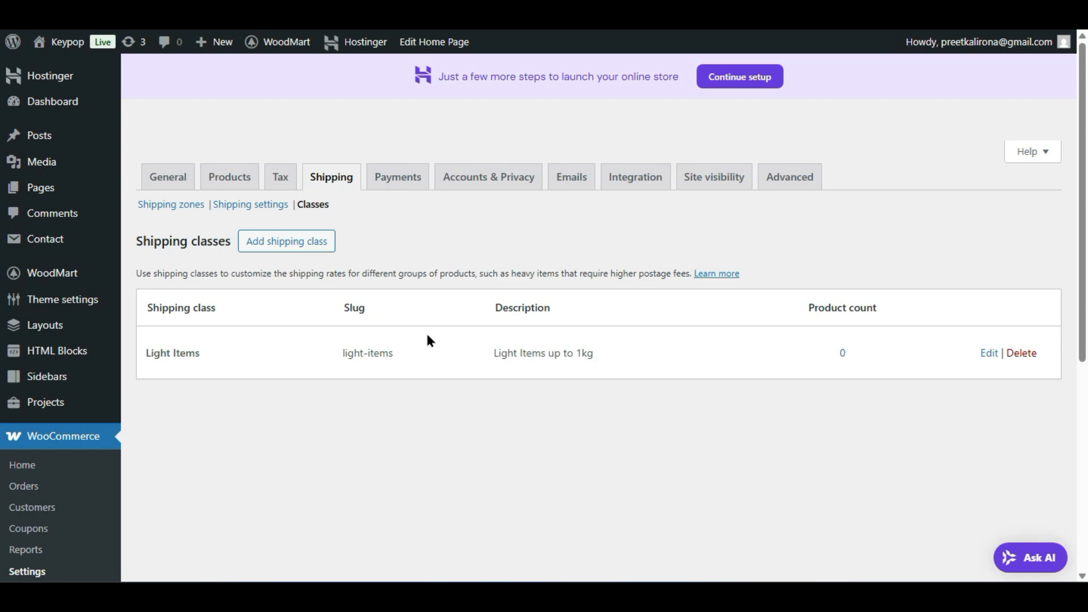
scroll(429, 340, "down", 2)
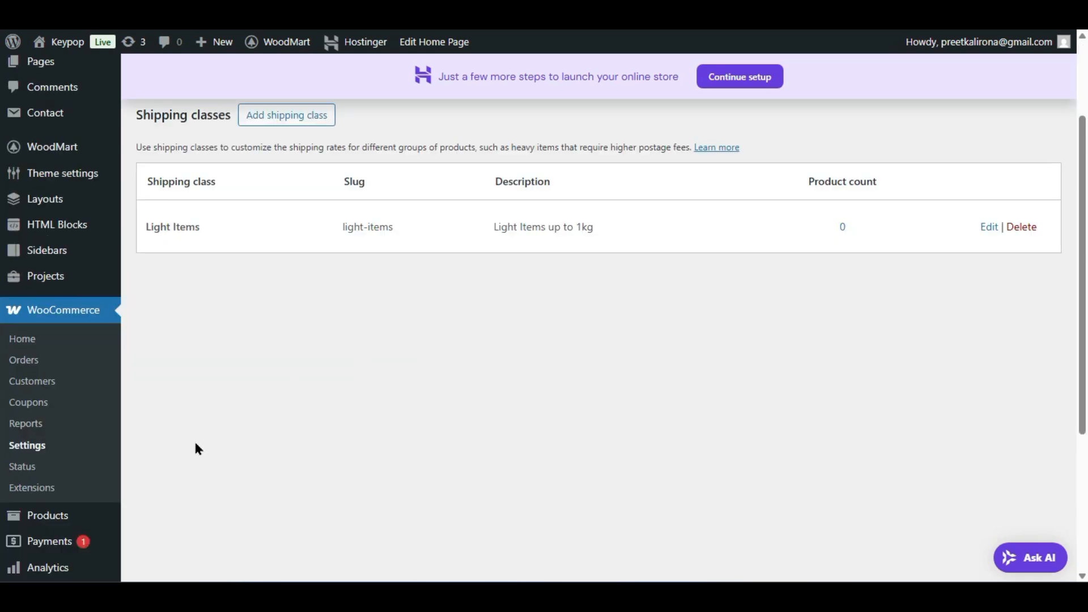
scroll(354, 422, "up", 2)
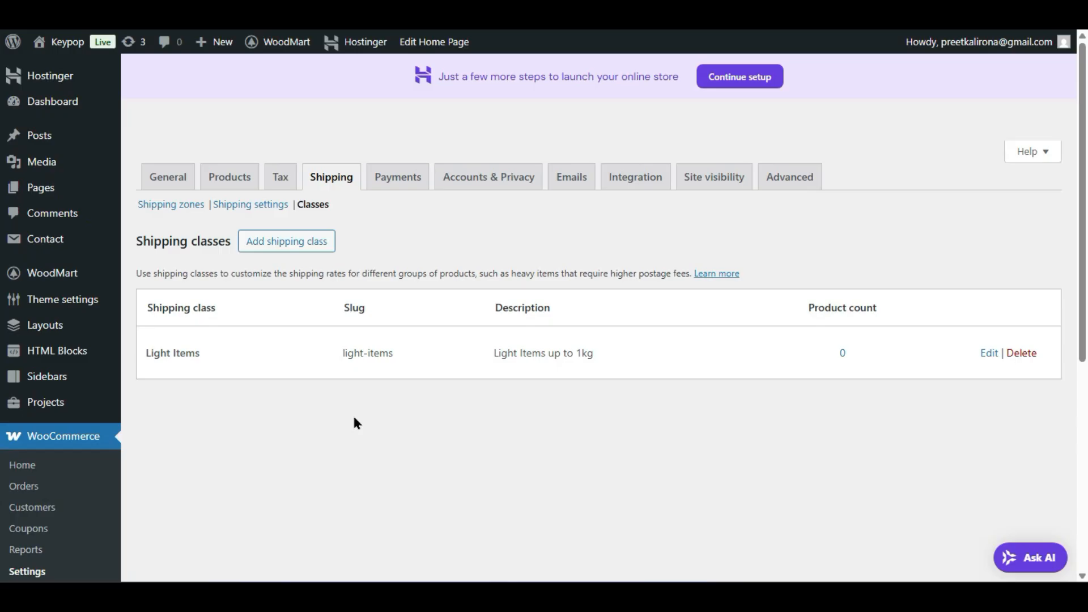